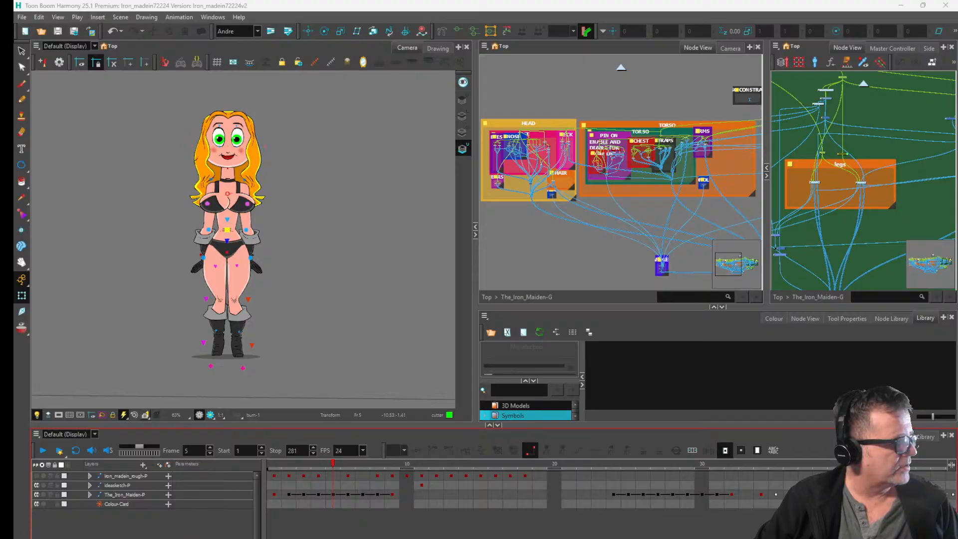
key(super+d)
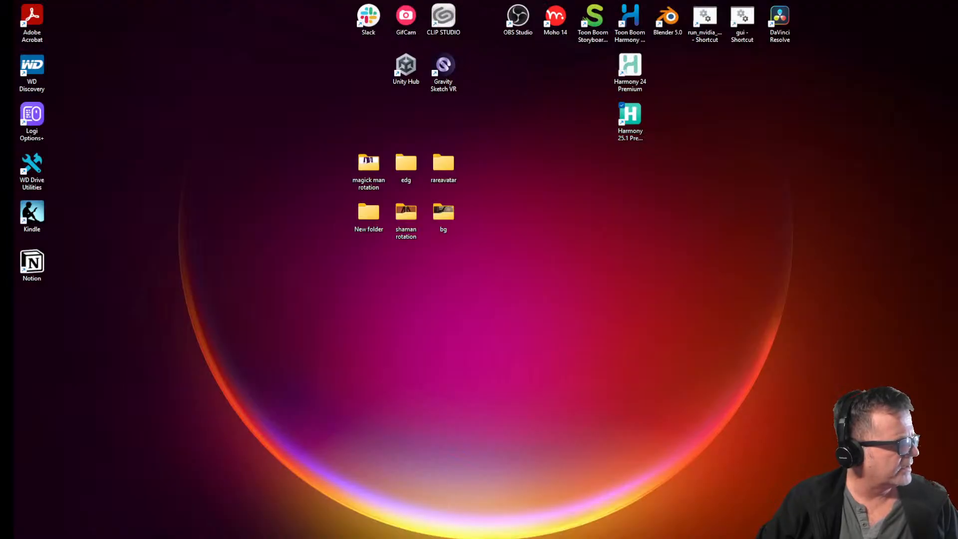
key(super+d)
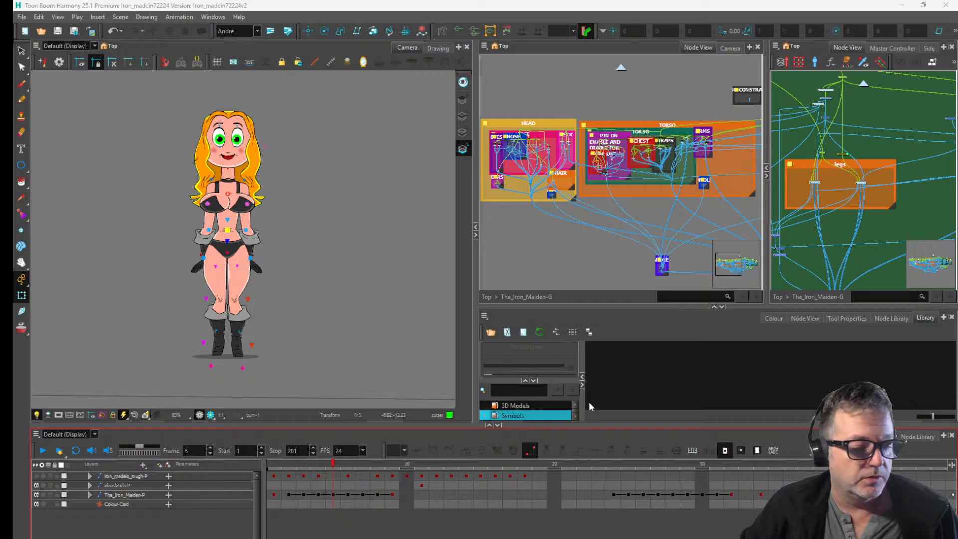
- Select the character's left leg and scrub forward through the turnaround from frame 5 to frame 7
click(327, 323)
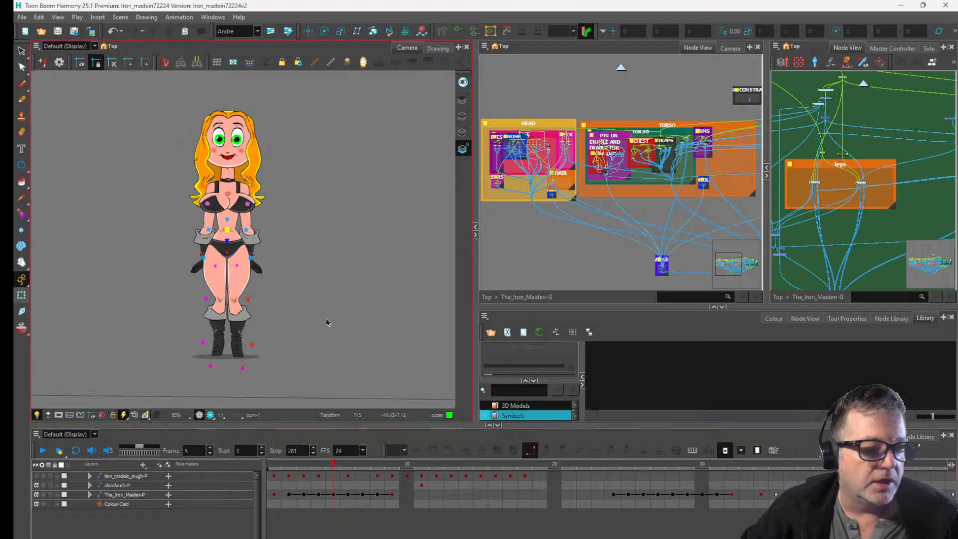
scroll(314, 248, up, 4)
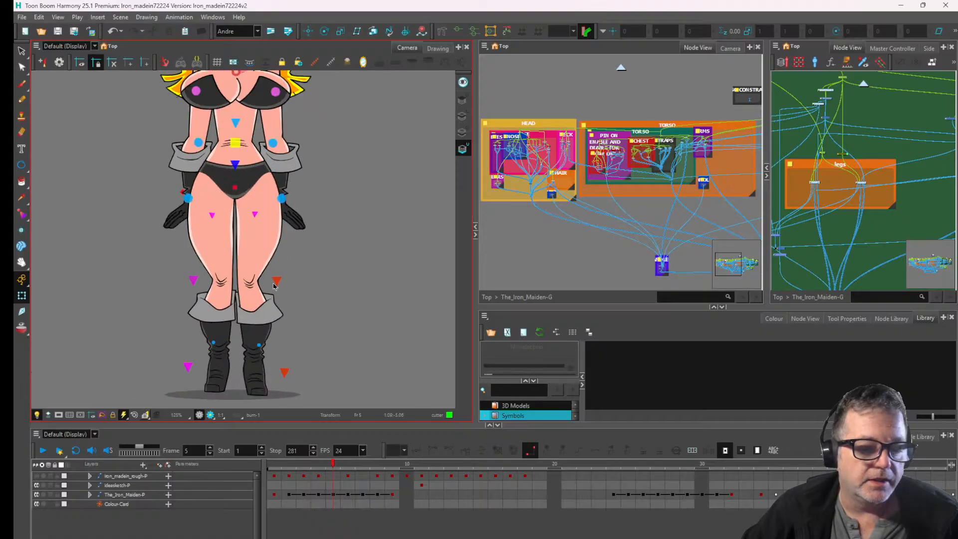
click(274, 286)
scroll(638, 171, down, 3)
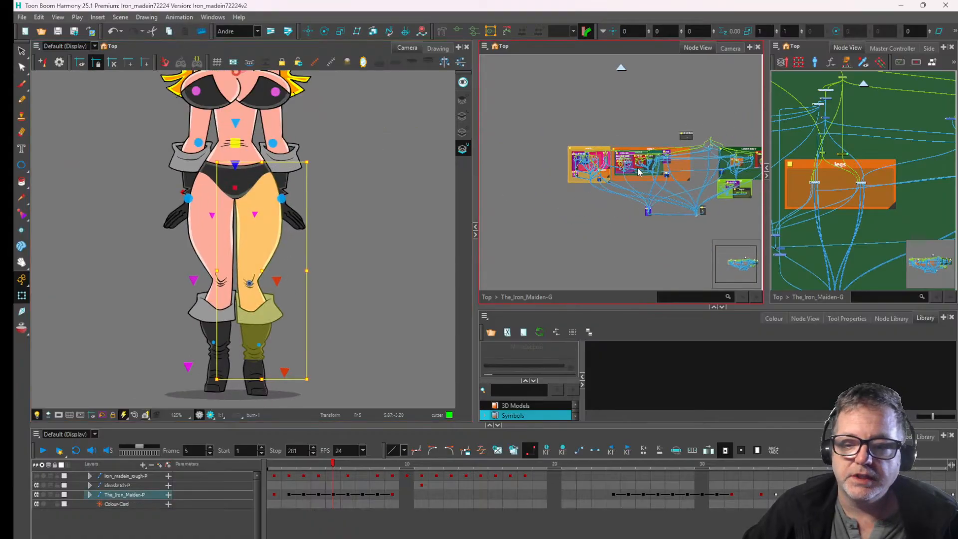
click(308, 151)
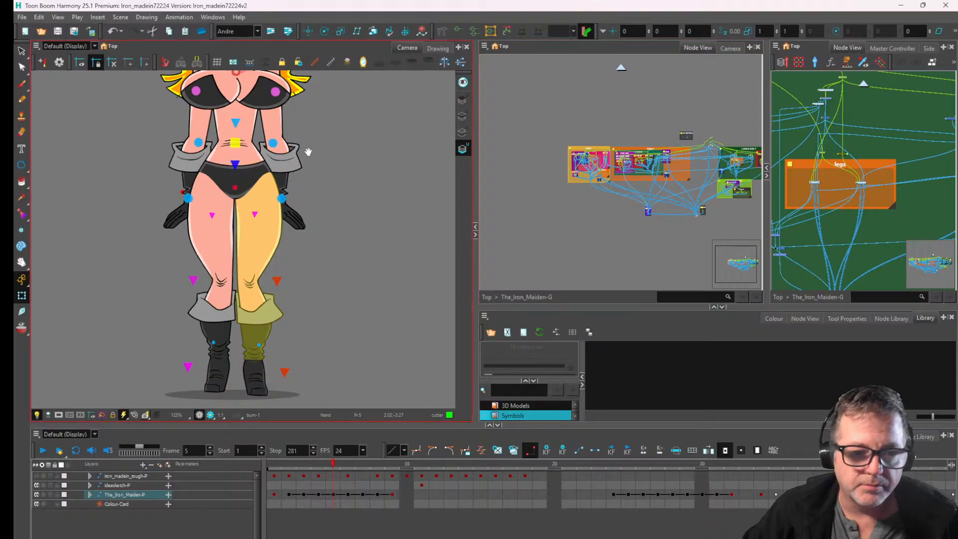
drag(308, 152, 340, 306)
mouse_move(336, 466)
mouse_down()
mouse_move(360, 467)
mouse_move(346, 471)
mouse_up()
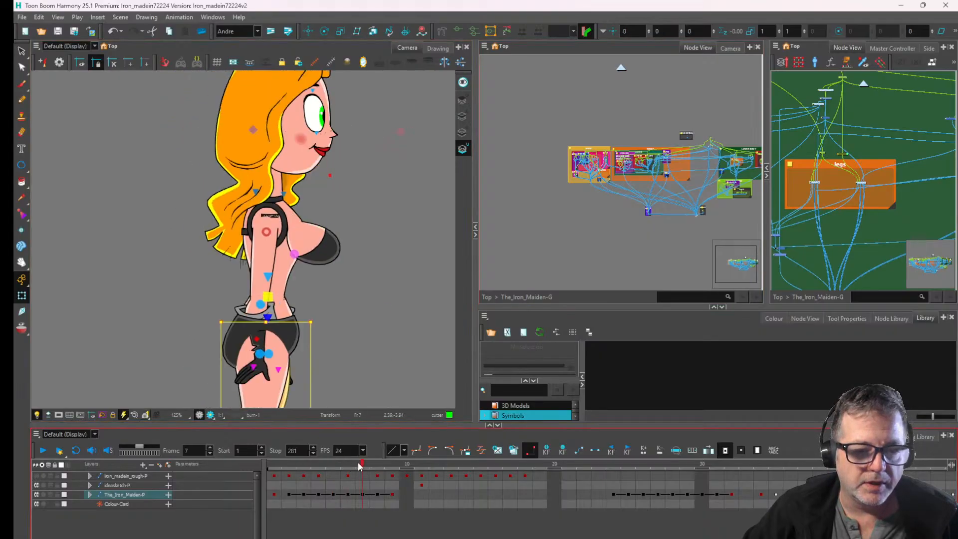
- Examine the hips, glove cuff and raised-leg pose on frame 6
scroll(316, 195, down, 3)
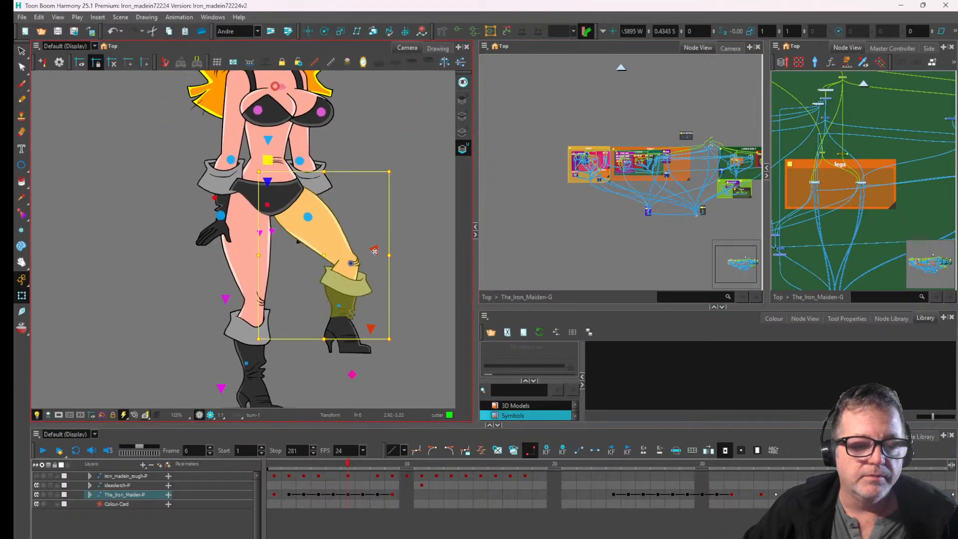
scroll(274, 220, up, 2)
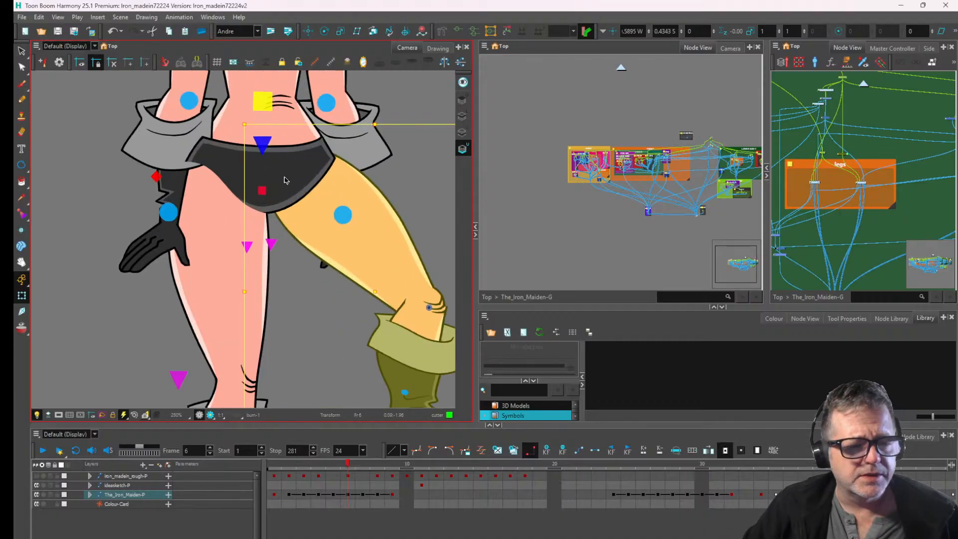
scroll(308, 200, up, 2)
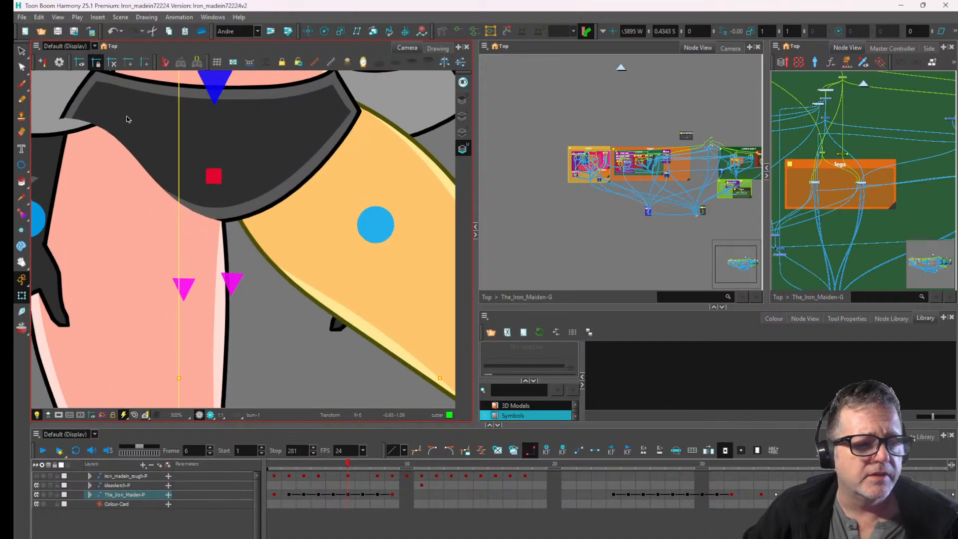
scroll(79, 114, down, 3)
drag(80, 113, 134, 164)
click(110, 159)
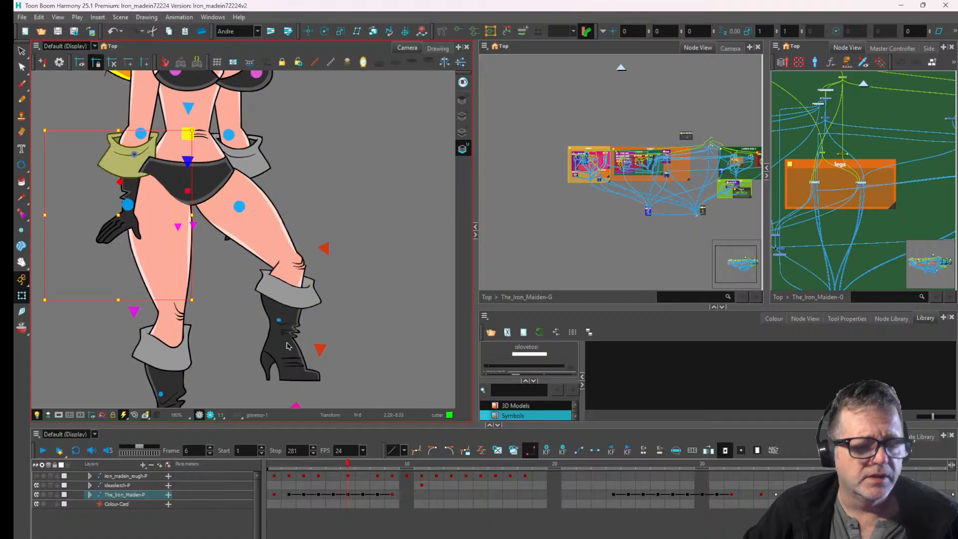
- Select the left boot's controller and compare the character's poses on frames 4 and 5
click(321, 349)
scroll(320, 349, down, 4)
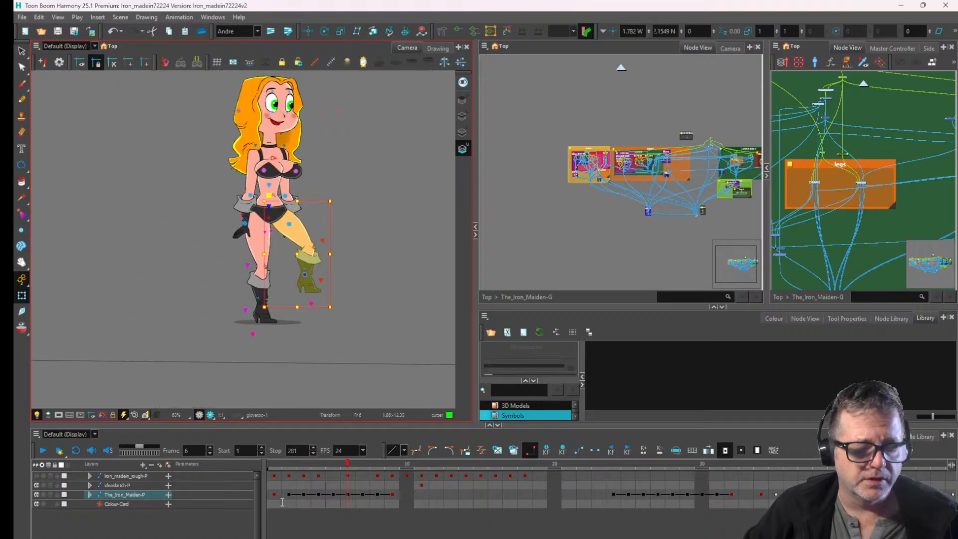
click(318, 464)
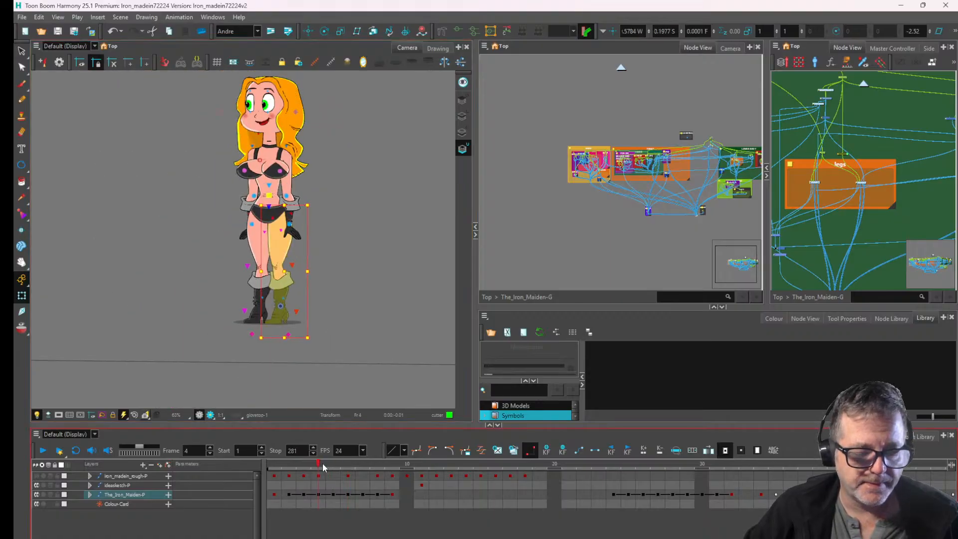
scroll(323, 319, up, 1)
click(332, 463)
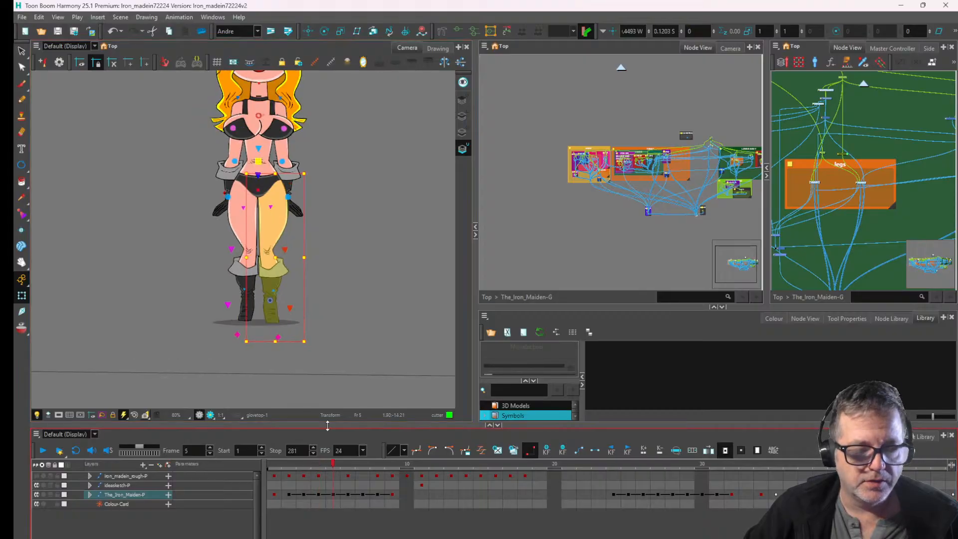
- Try raising the left leg into several bent poses on frame 5 and undo every pose change
drag(305, 304, 344, 228)
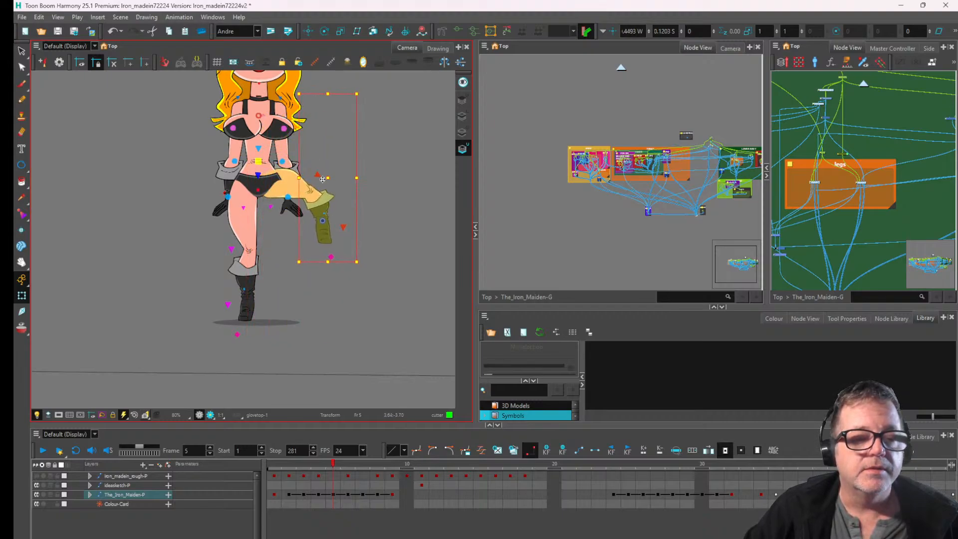
scroll(324, 194, up, 5)
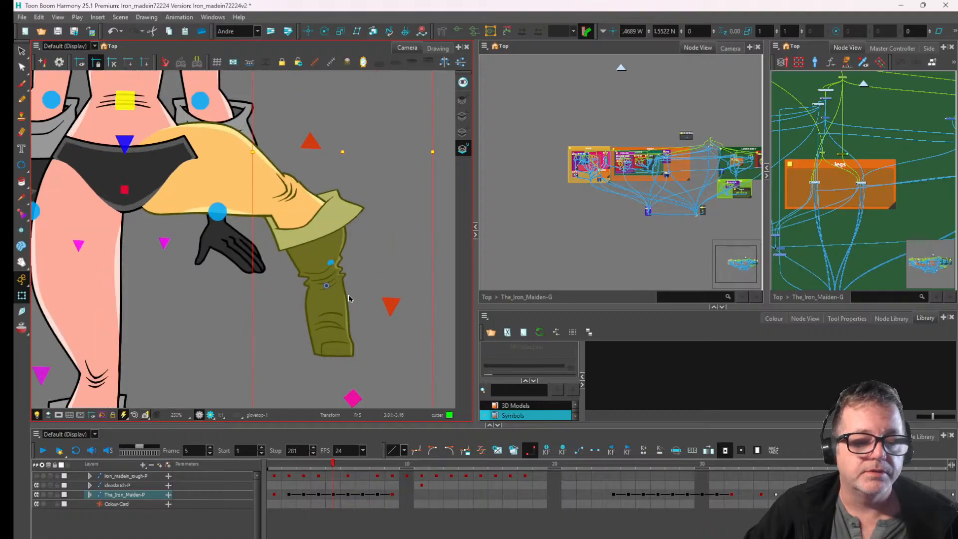
scroll(394, 304, down, 5)
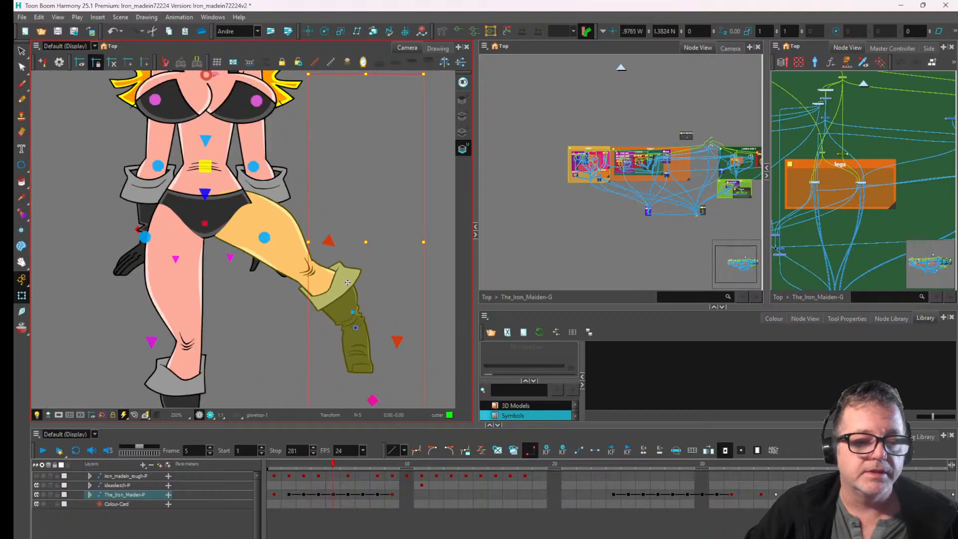
drag(340, 263, 364, 334)
key(ctrl+z)
key(ctrl+z)
key(ctrl+z)
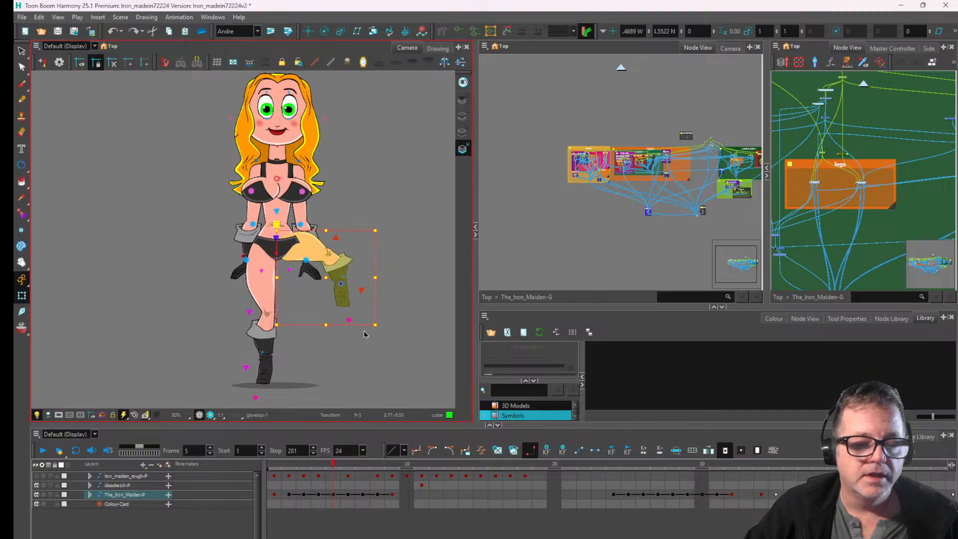
scroll(295, 255, up, 3)
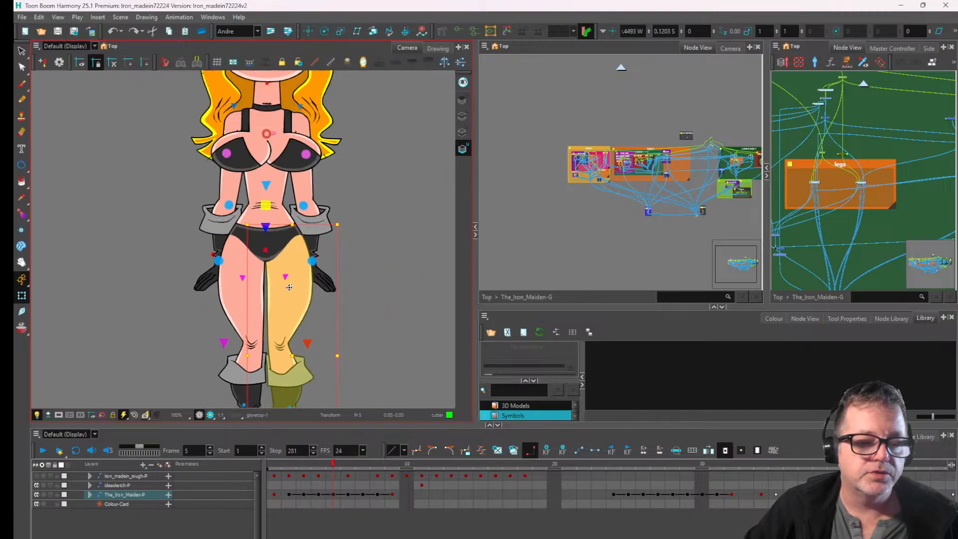
scroll(289, 287, down, 3)
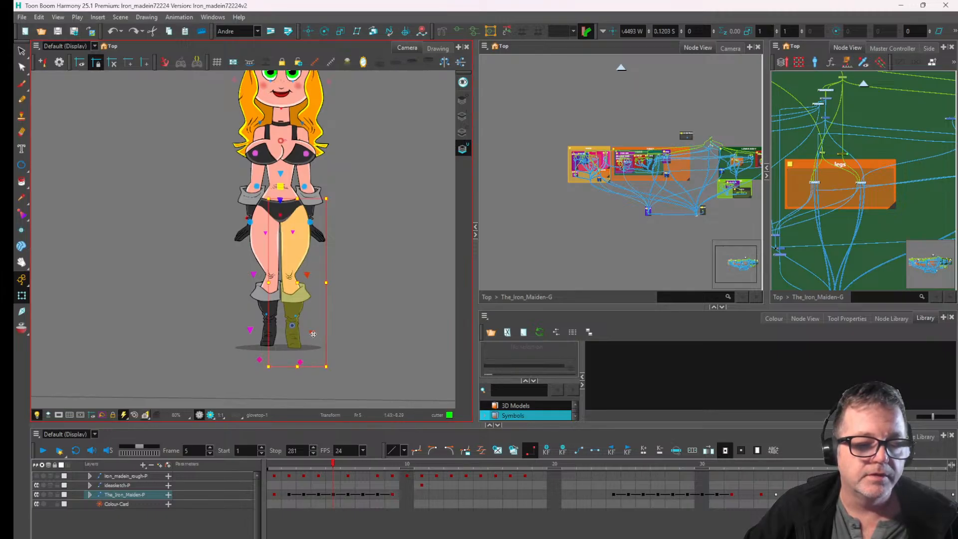
mouse_move(312, 337)
mouse_down()
mouse_move(334, 330)
mouse_move(316, 327)
mouse_up()
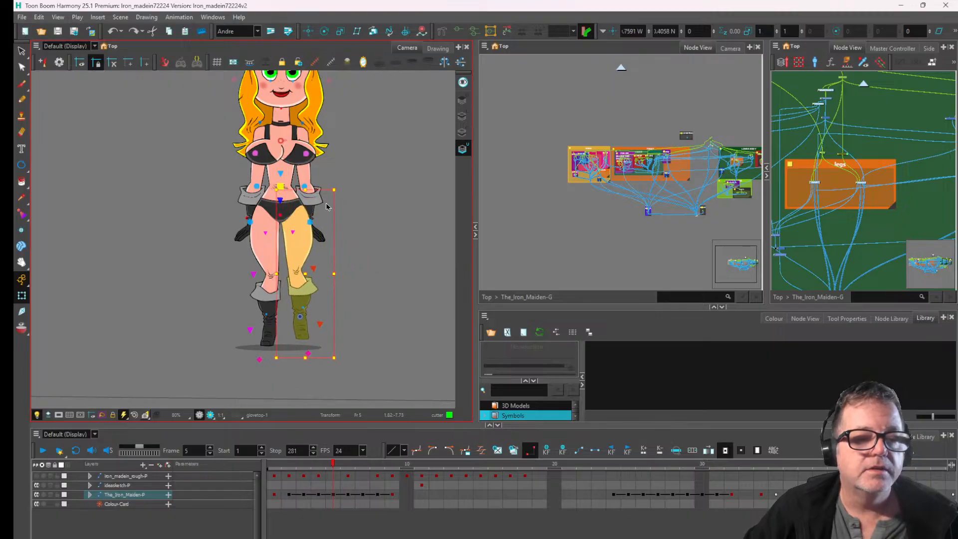
key(ctrl+z)
- Try moving the whole character by its yellow waist controller on frame 5 and undo the moves
key(space)
drag(347, 171, 358, 180)
scroll(304, 240, up, 2)
key(space)
drag(294, 188, 325, 213)
click(319, 208)
scroll(319, 209, down, 3)
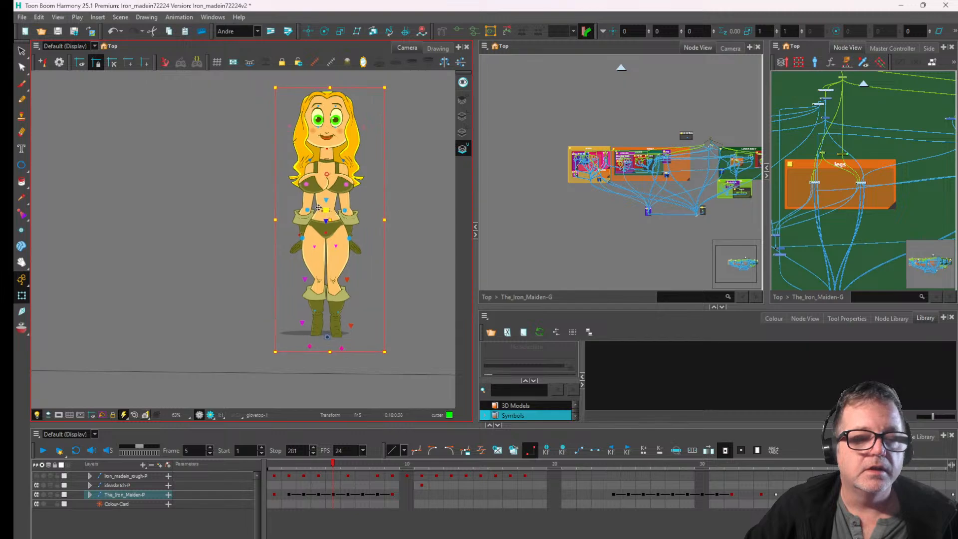
key(ctrl+z)
click(417, 188)
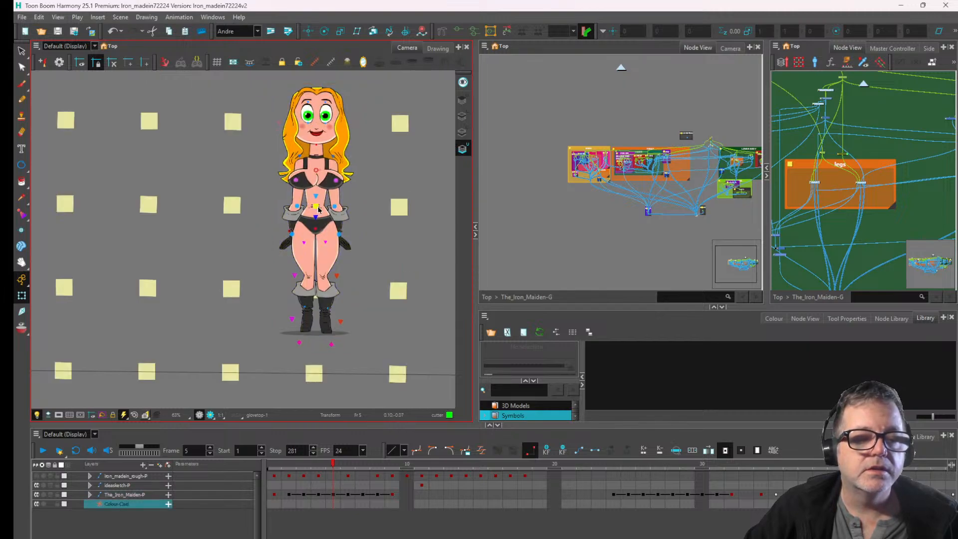
drag(316, 207, 319, 205)
key(ctrl+z)
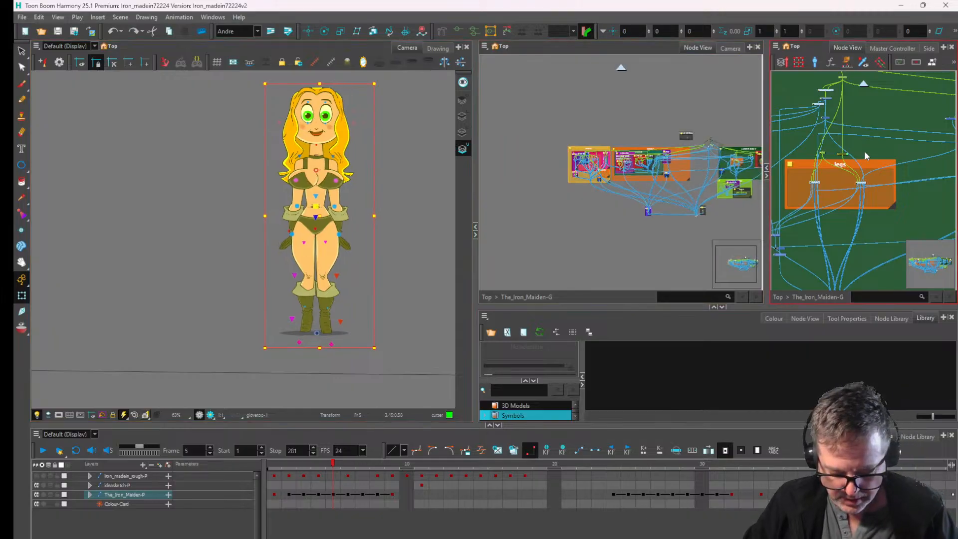
- Detach the legs' Peg node from the main character peg, connect it to the Multi-Port-In node and place it in the legs backdrop
key(o)
scroll(872, 189, up, 5)
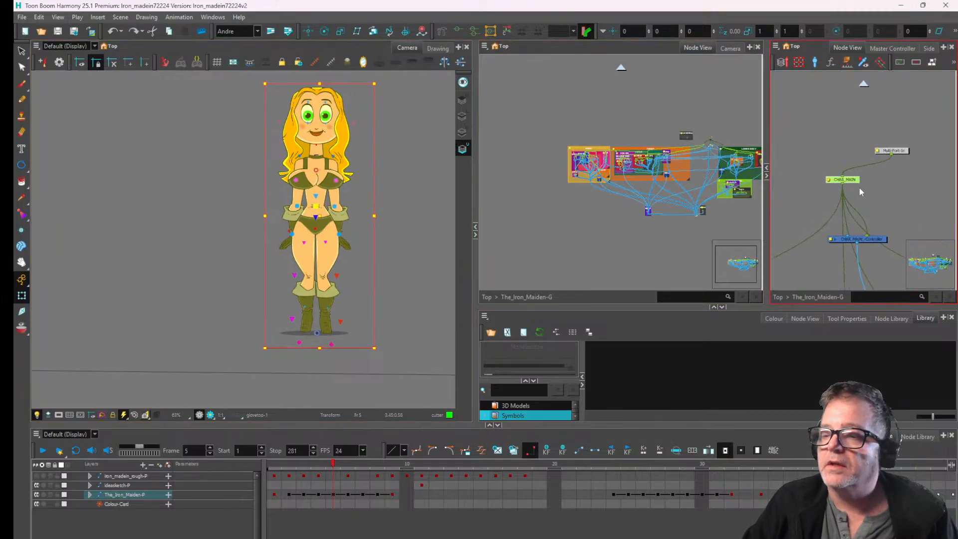
scroll(851, 182, down, 5)
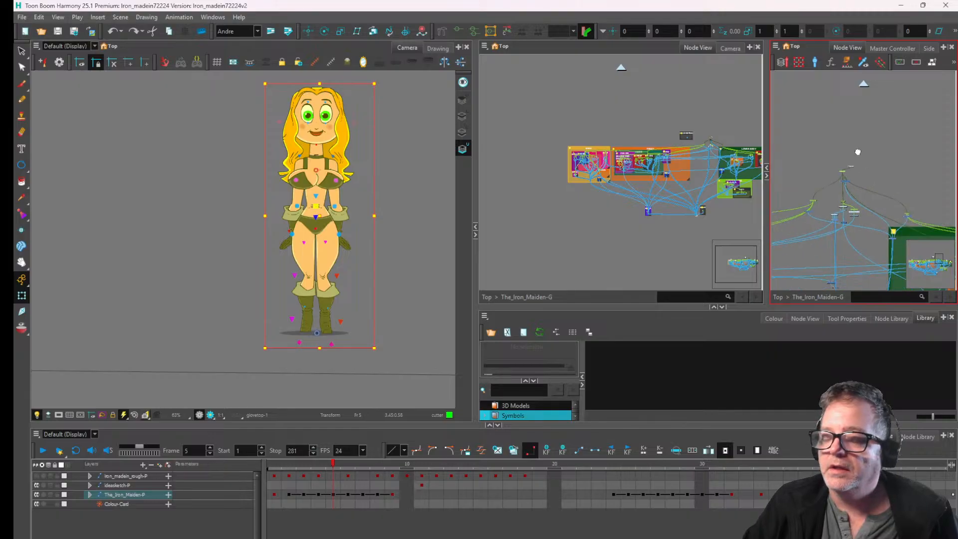
drag(839, 202, 847, 171)
scroll(868, 177, up, 5)
scroll(793, 217, up, 3)
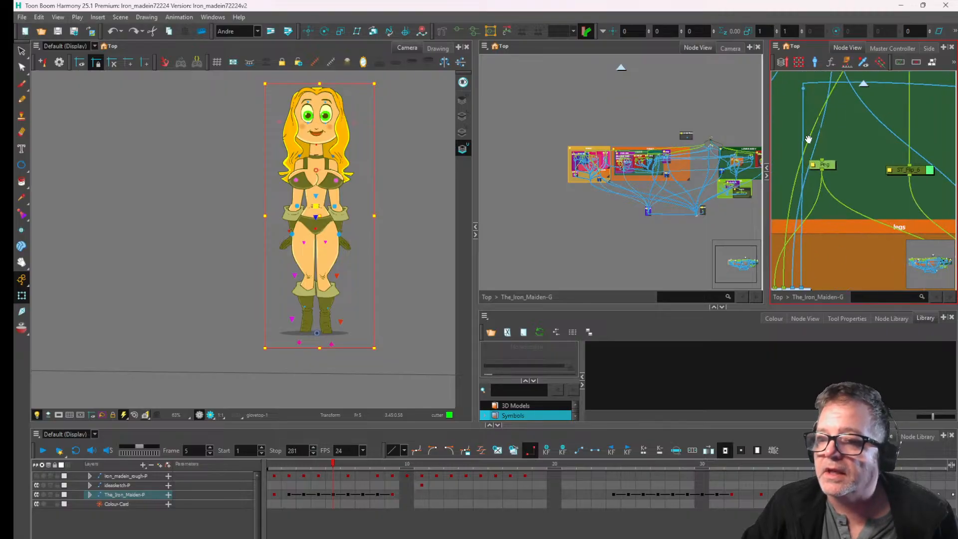
drag(822, 160, 745, 94)
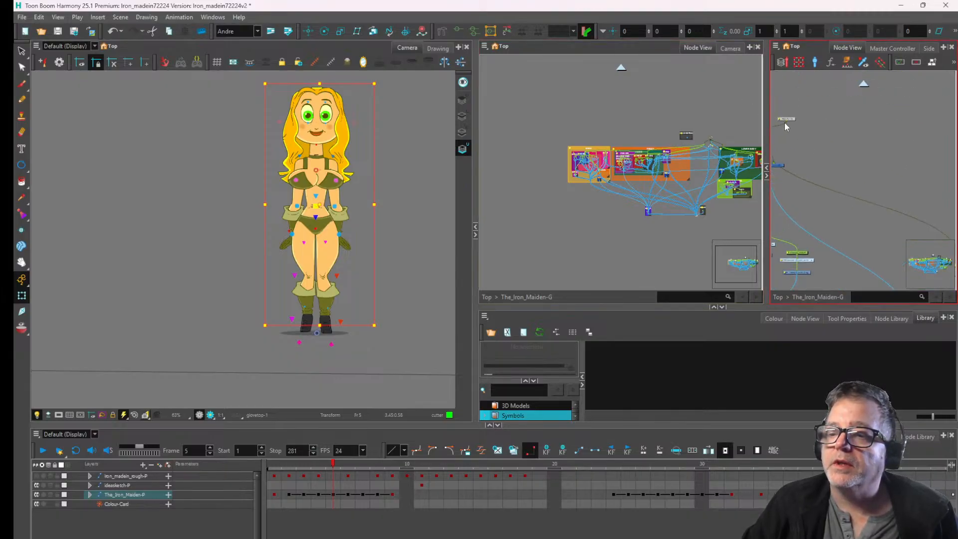
drag(787, 122, 866, 216)
scroll(858, 145, up, 2)
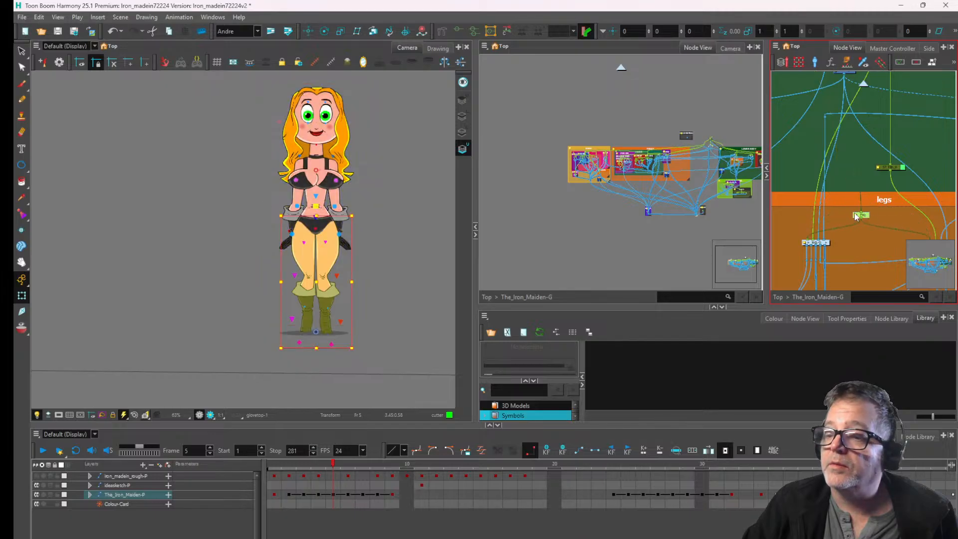
- Rename the Peg node in the legs backdrop to legs-Peg and close its layer properties
double_click(858, 216)
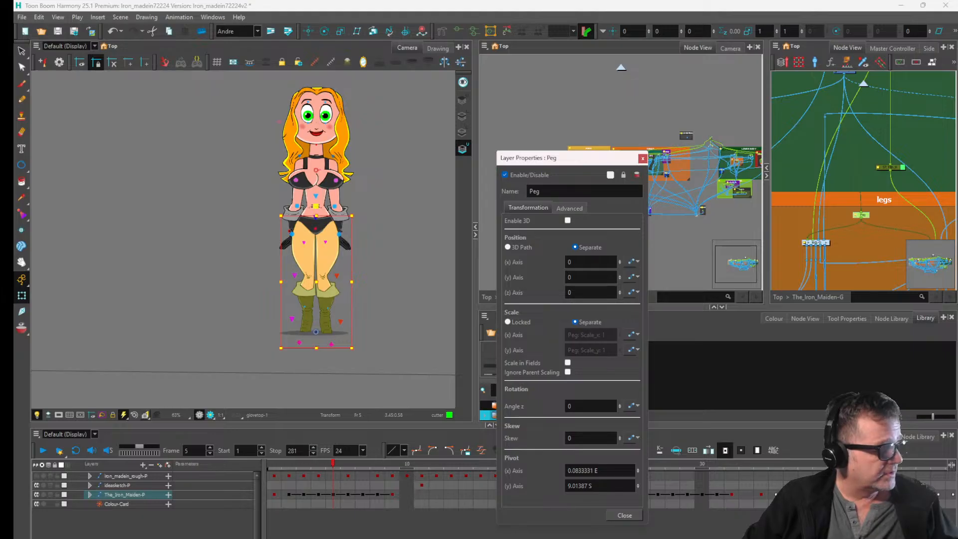
click(905, 442)
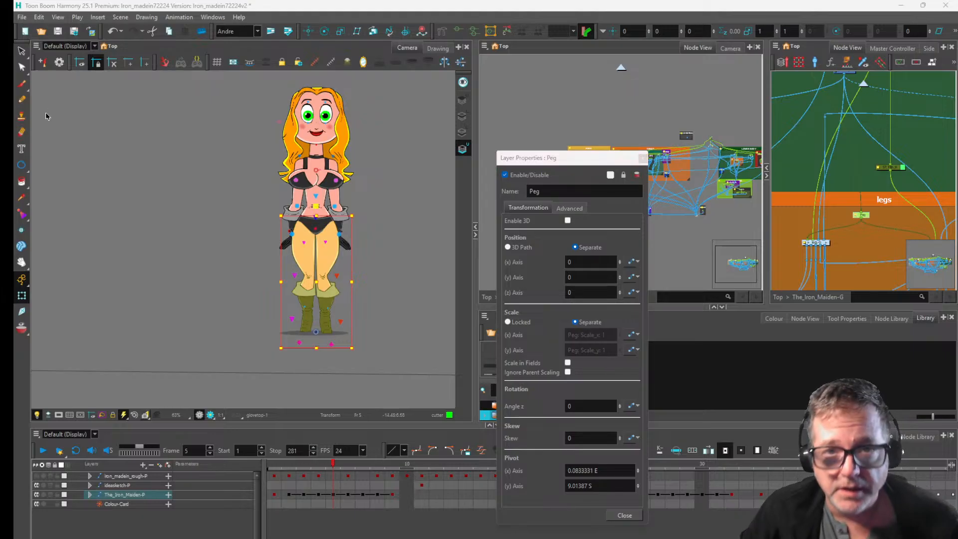
click(530, 192)
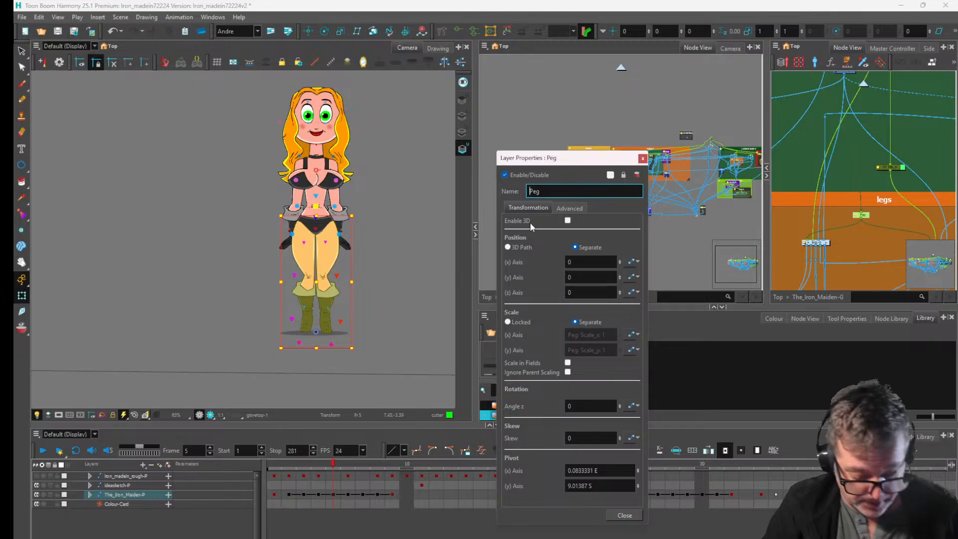
text(lega_)
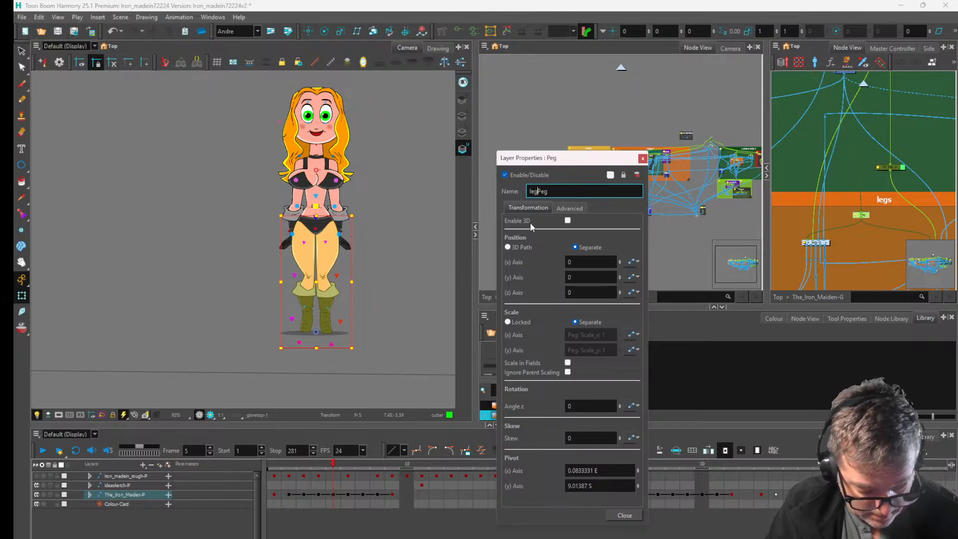
key(Return)
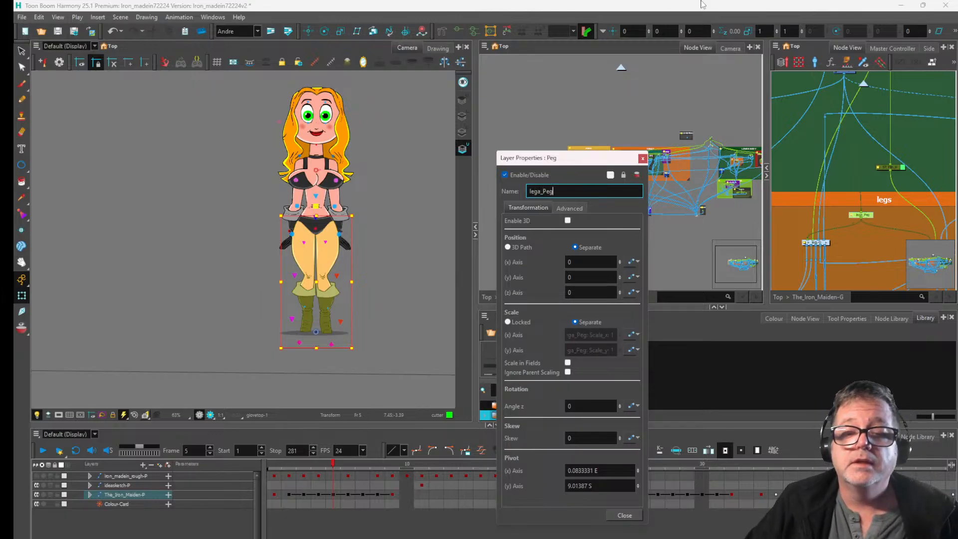
click(540, 191)
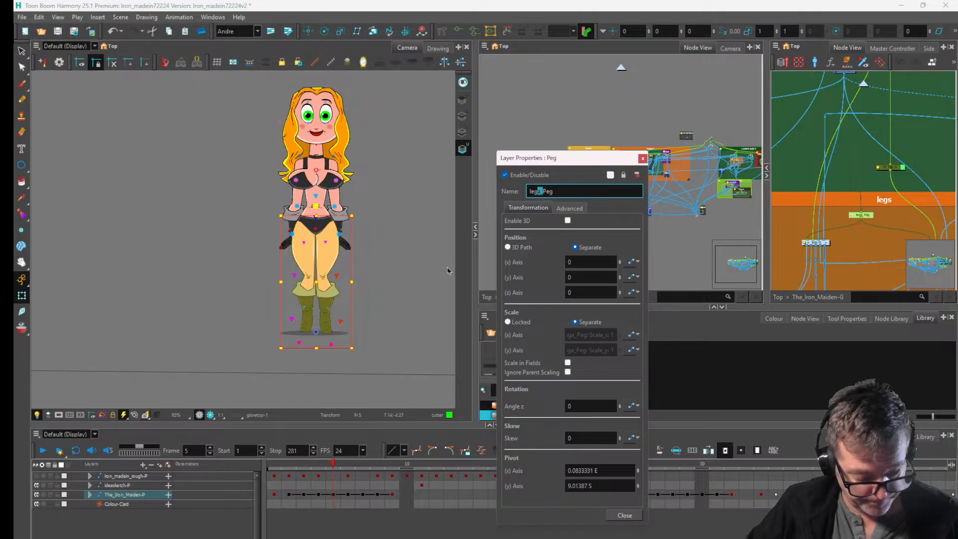
key(BackSpace)
text(s)
key(Delete)
text(-)
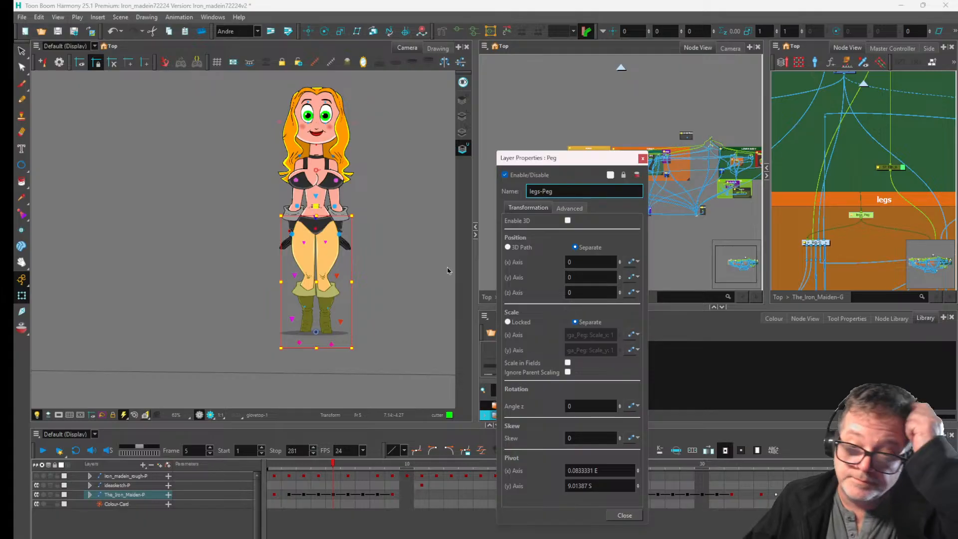
click(643, 159)
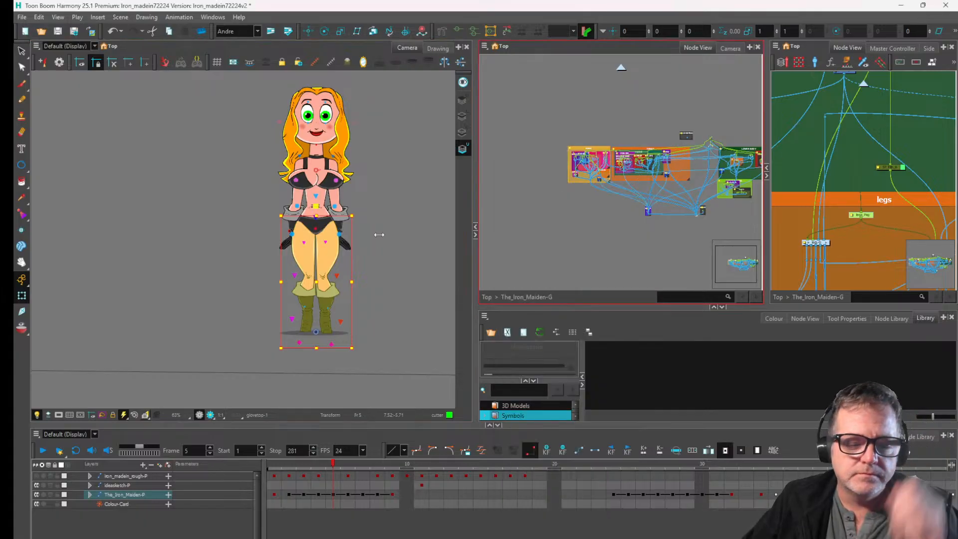
- Select the whole character by its yellow waist controller on frame 5 and shift the body slightly toward its left side
click(333, 221)
scroll(334, 221, up, 2)
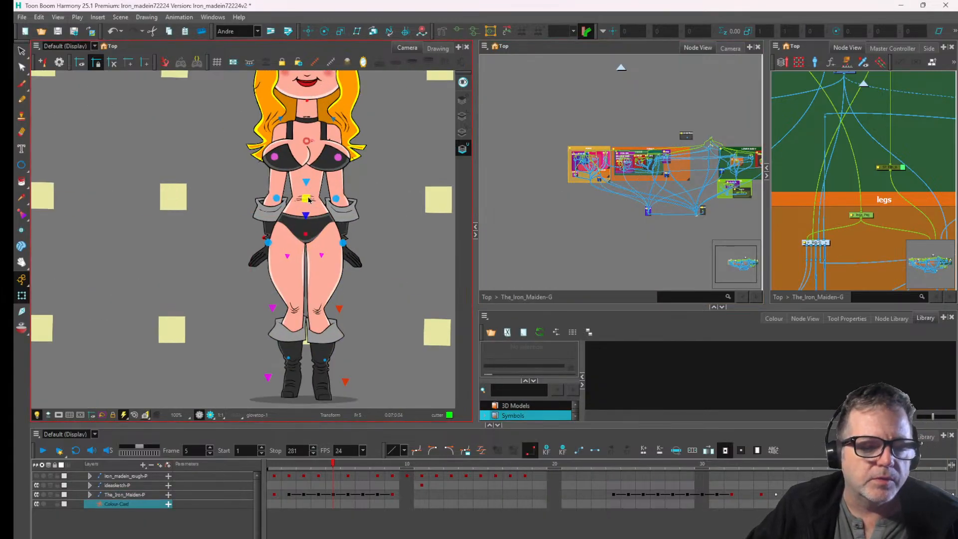
click(309, 199)
scroll(308, 200, down, 3)
scroll(308, 203, up, 2)
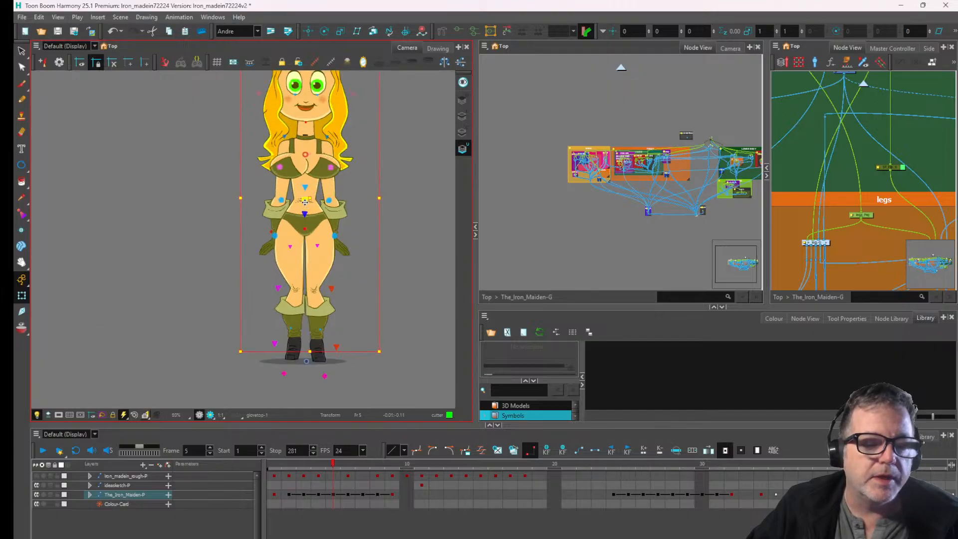
drag(305, 202, 324, 314)
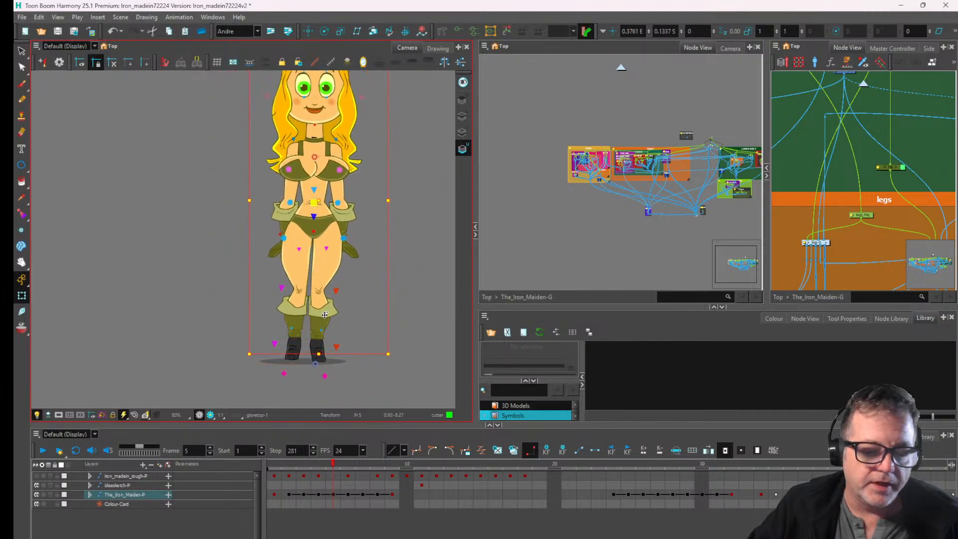
- Move the character's left boot outward into a wider stance and shift the body back over the right foot
click(339, 353)
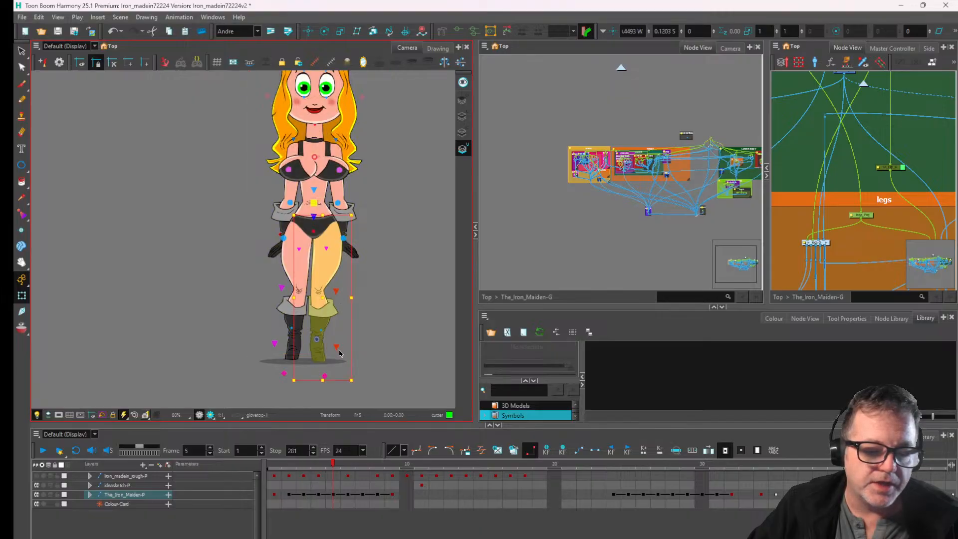
drag(339, 346, 398, 356)
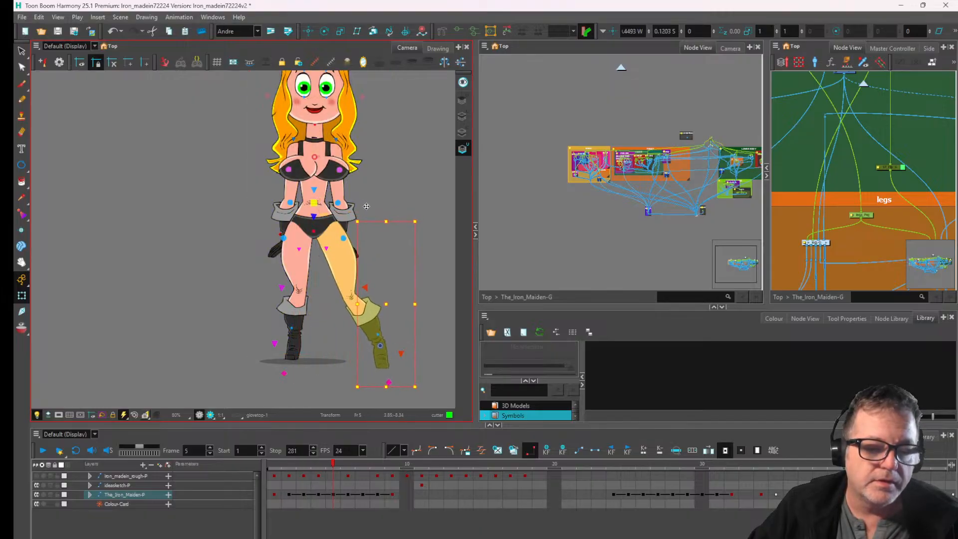
click(315, 210)
drag(314, 210, 276, 210)
- Raise the character's right arm out to the side with the forearm hanging down, and move the upper arm in toward the shoulder
click(255, 210)
scroll(255, 210, up, 2)
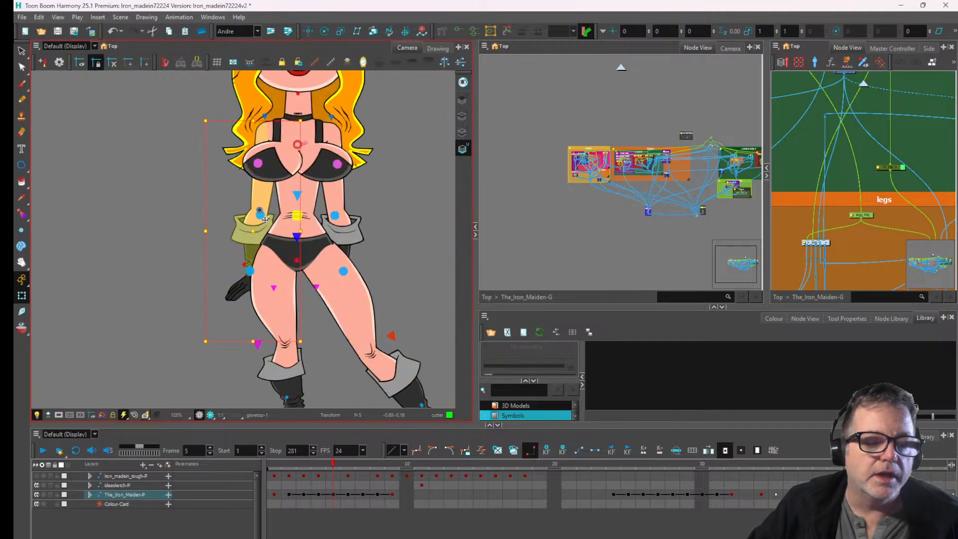
drag(250, 273, 183, 138)
click(193, 163)
scroll(183, 138, down, 3)
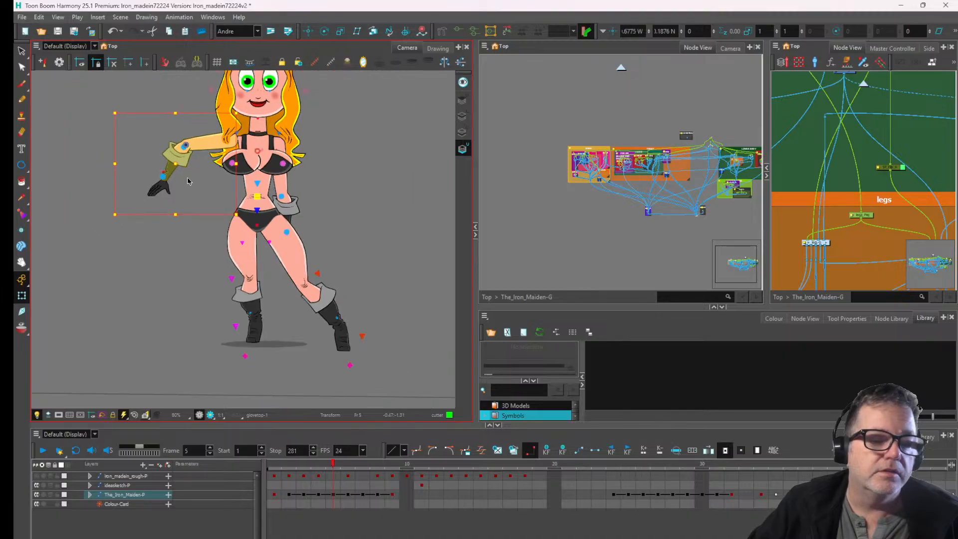
scroll(272, 183, up, 5)
click(272, 183)
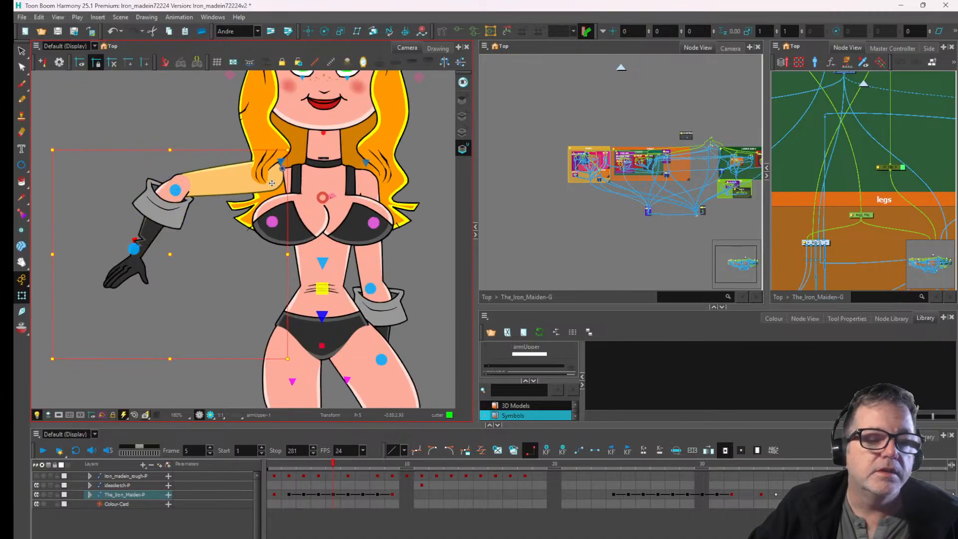
drag(272, 184, 295, 187)
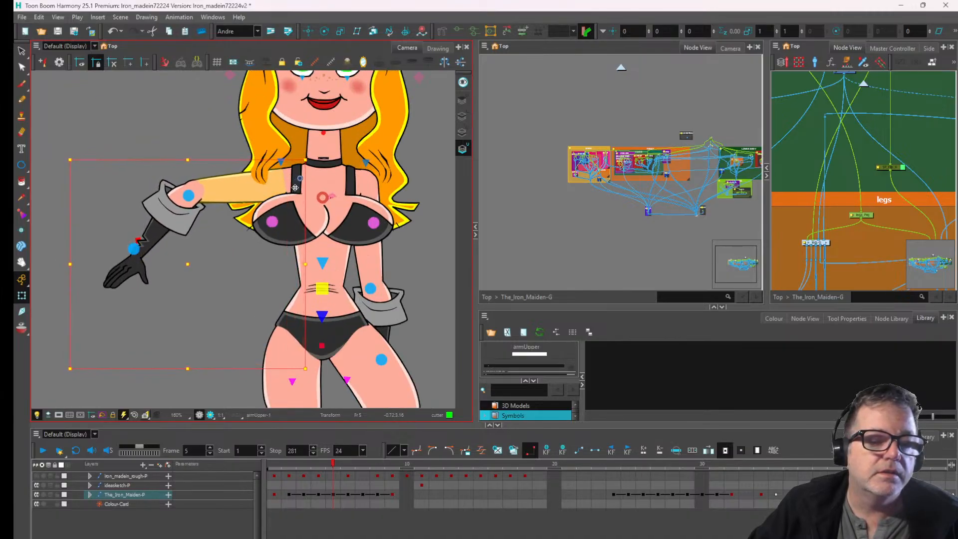
- Shift the character's body sideways toward the outstretched left boot with the waist controller on frame 5
scroll(292, 190, down, 3)
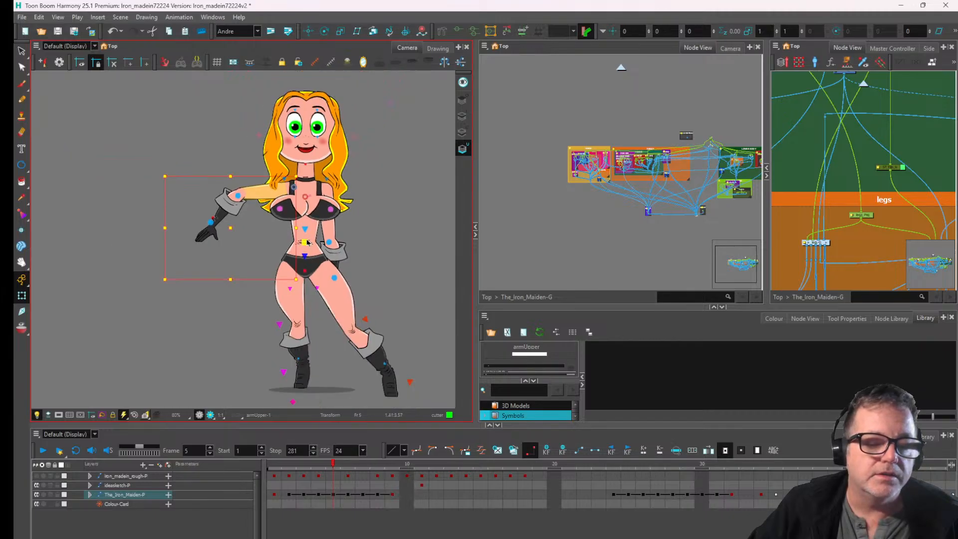
drag(306, 257, 359, 257)
click(330, 465)
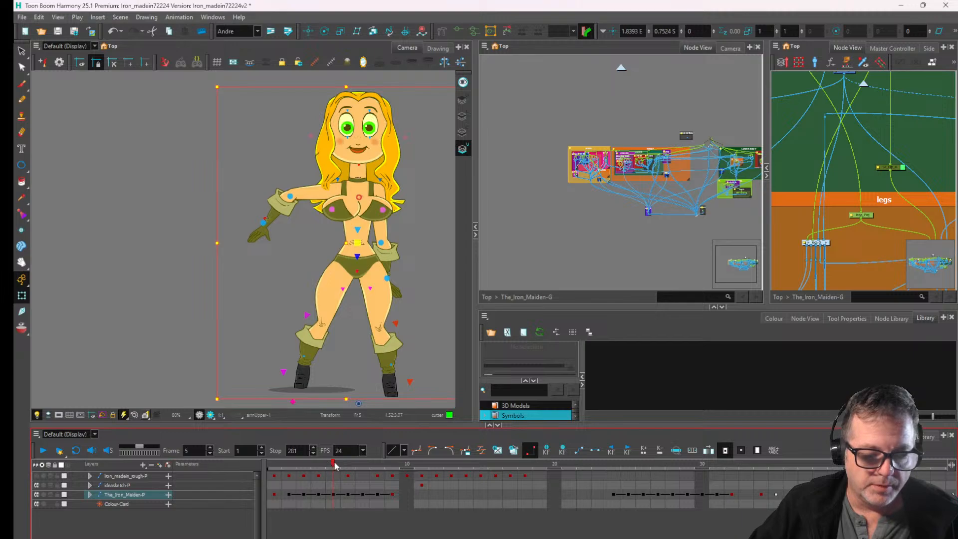
- On frame 6, try bending the character's left leg outward and planting its boot to the side at ground level
drag(335, 466, 348, 468)
drag(374, 284, 336, 272)
scroll(366, 280, up, 2)
click(359, 292)
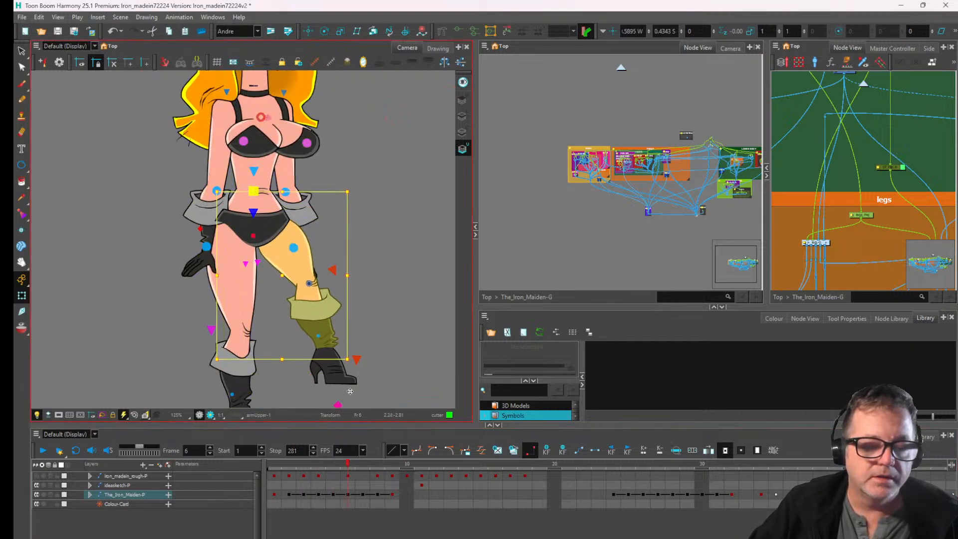
click(359, 359)
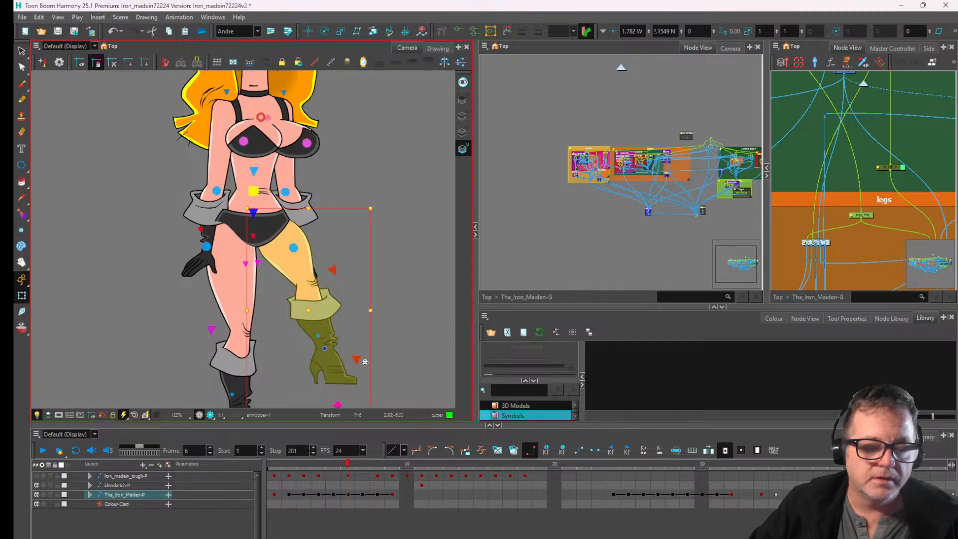
drag(365, 362, 384, 399)
drag(372, 353, 377, 240)
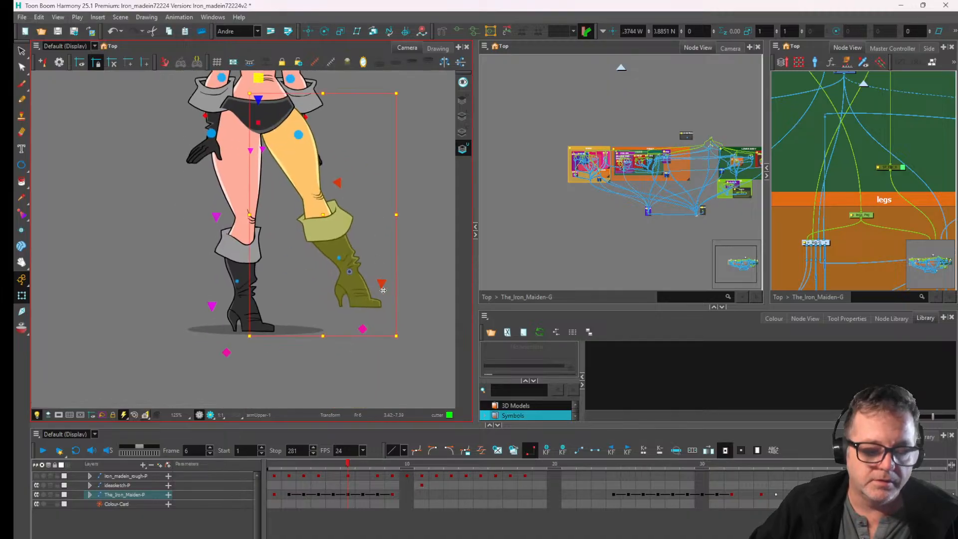
drag(383, 290, 383, 314)
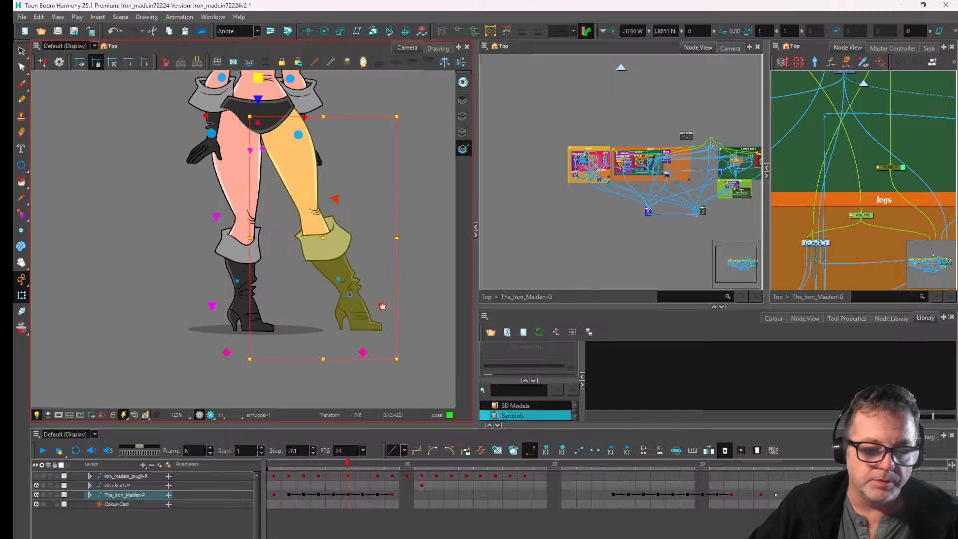
scroll(377, 299, down, 2)
drag(346, 255, 348, 326)
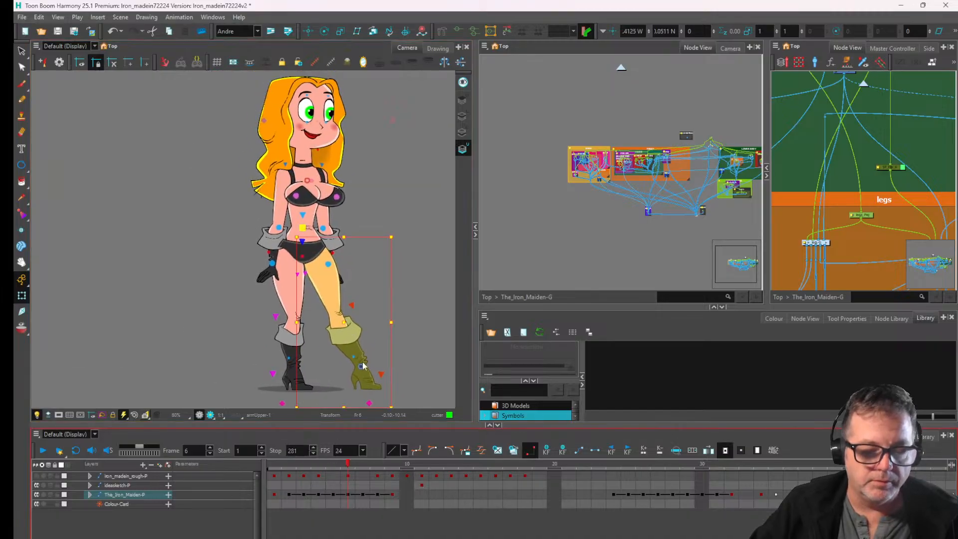
- Try moving the whole character sideways and slightly down with the waist controller on frame 6, then back toward its left boot
click(303, 229)
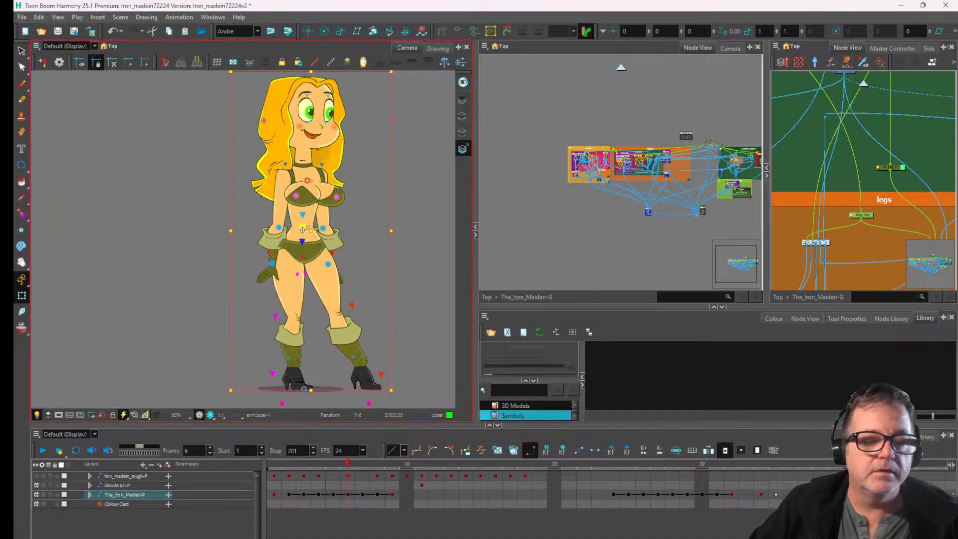
drag(290, 232, 258, 266)
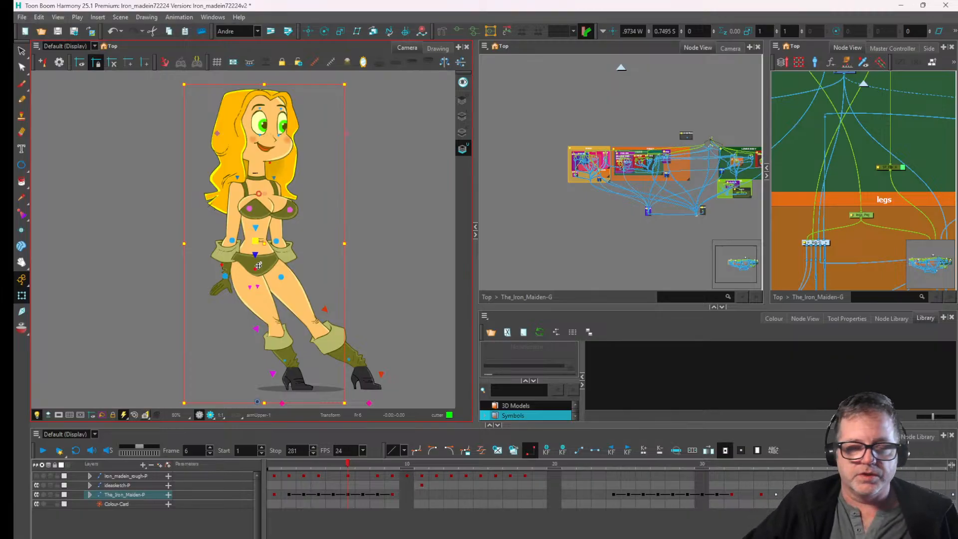
scroll(257, 260, up, 1)
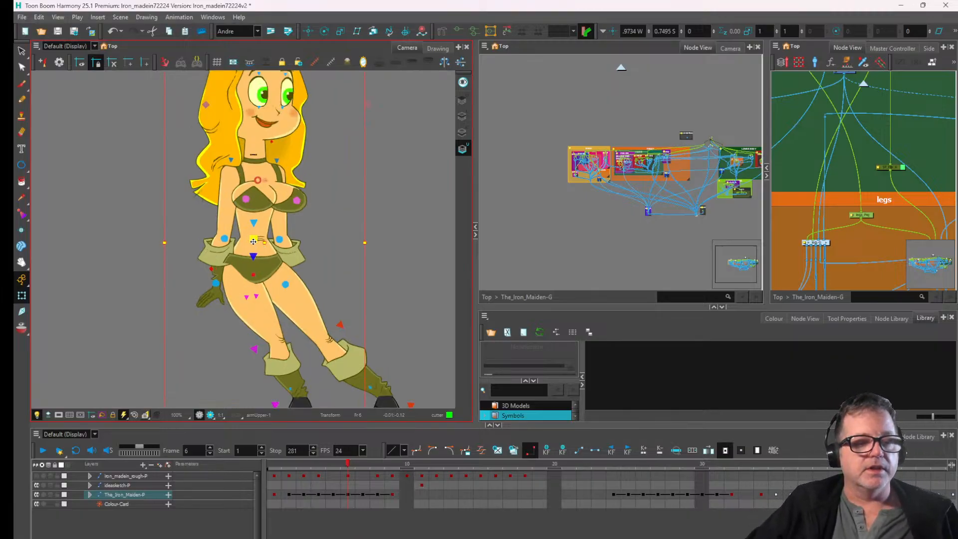
drag(253, 241, 361, 231)
- Undo all the body and left leg pose changes made on frame 6
key(ctrl+z)
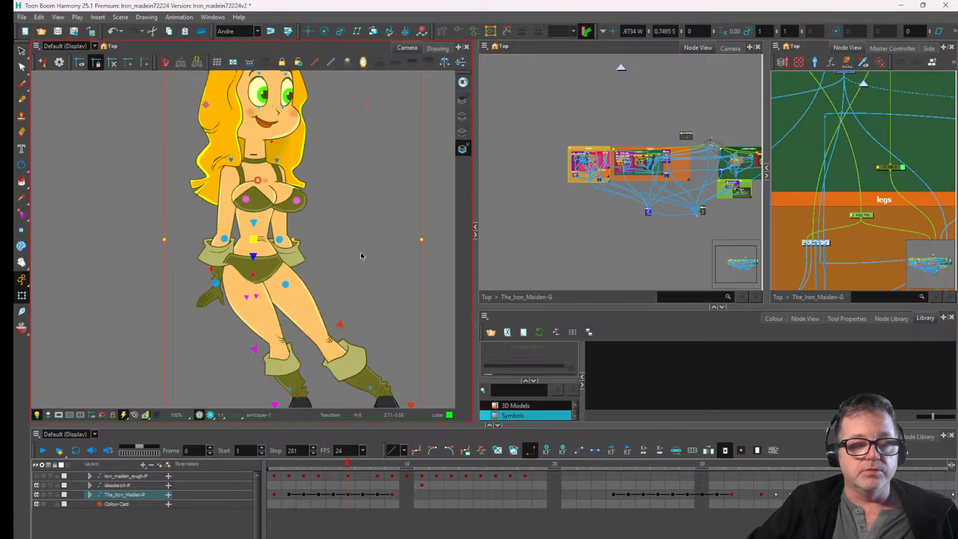
key(ctrl+z)
key(ctrl+z)
key(ctrl+z)
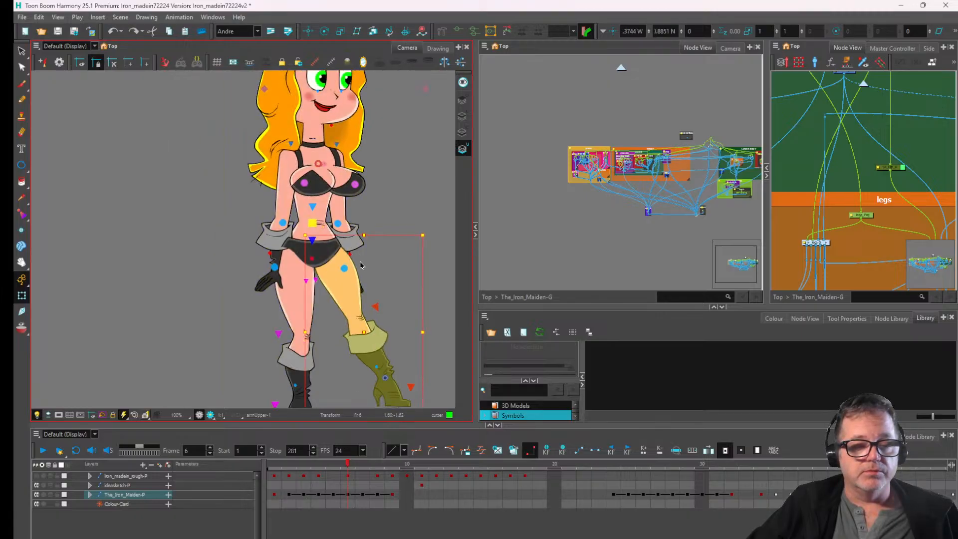
key(ctrl+z)
key(ctrl+z)
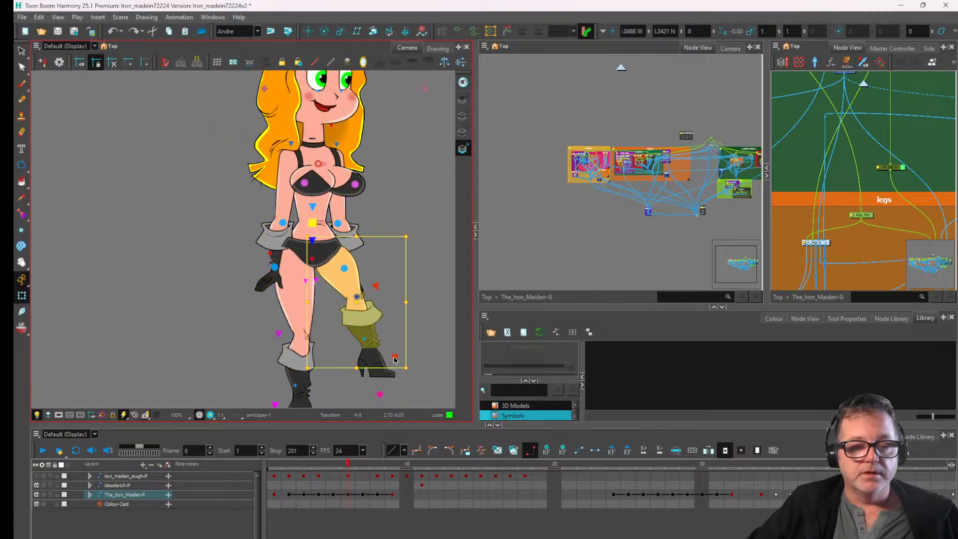
key(ctrl+z)
click(395, 359)
click(395, 360)
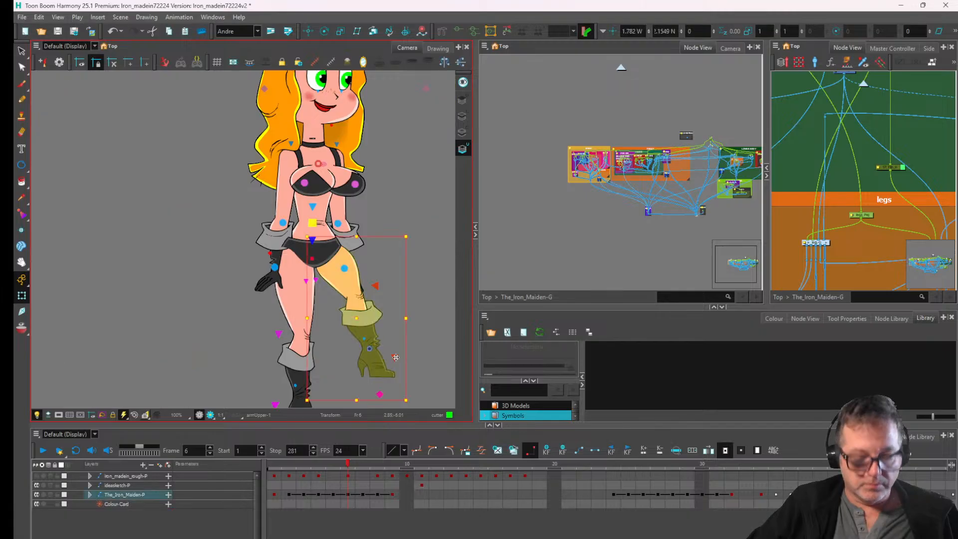
key(ctrl+z)
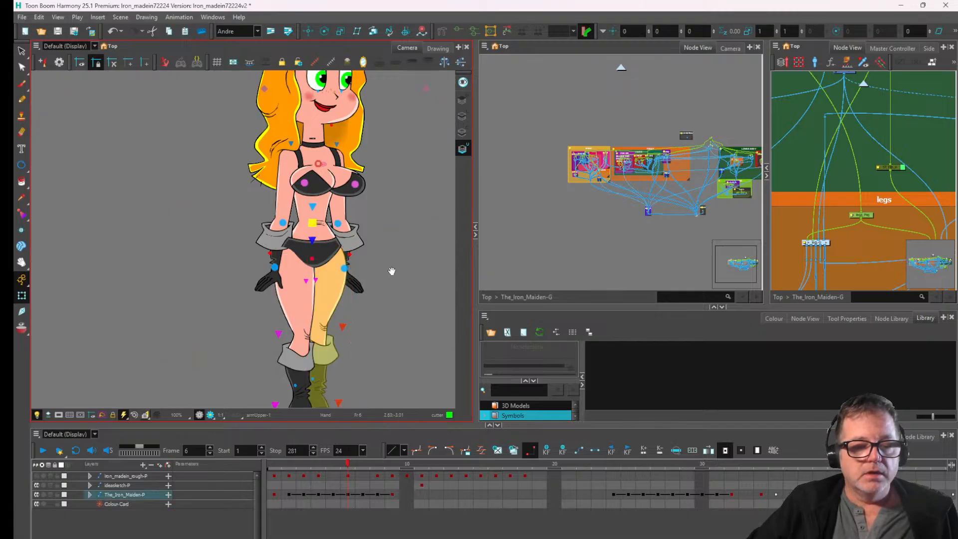
- Move the character's left boot slightly outward with its foot controller on frame 6 and inspect the hip area
scroll(353, 300, down, 2)
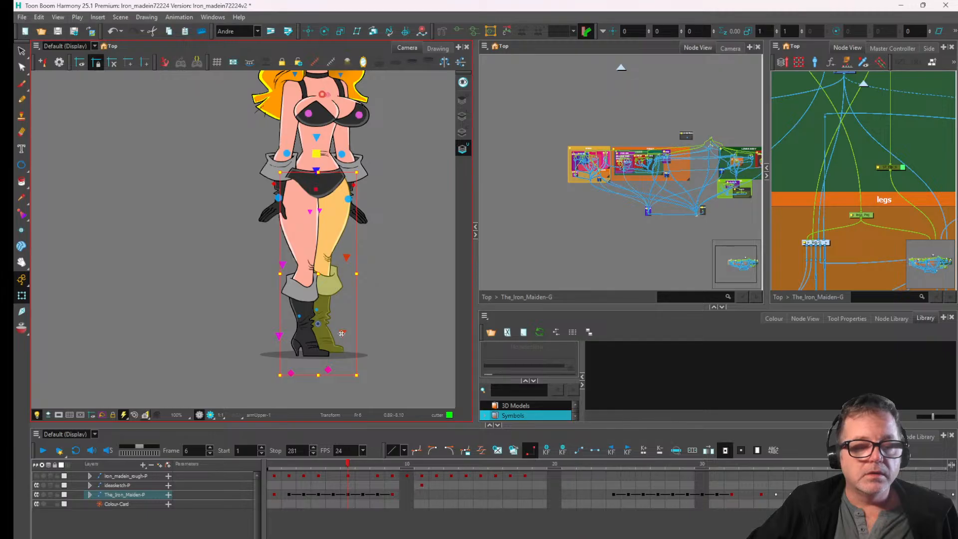
drag(341, 333, 352, 337)
scroll(343, 276, up, 2)
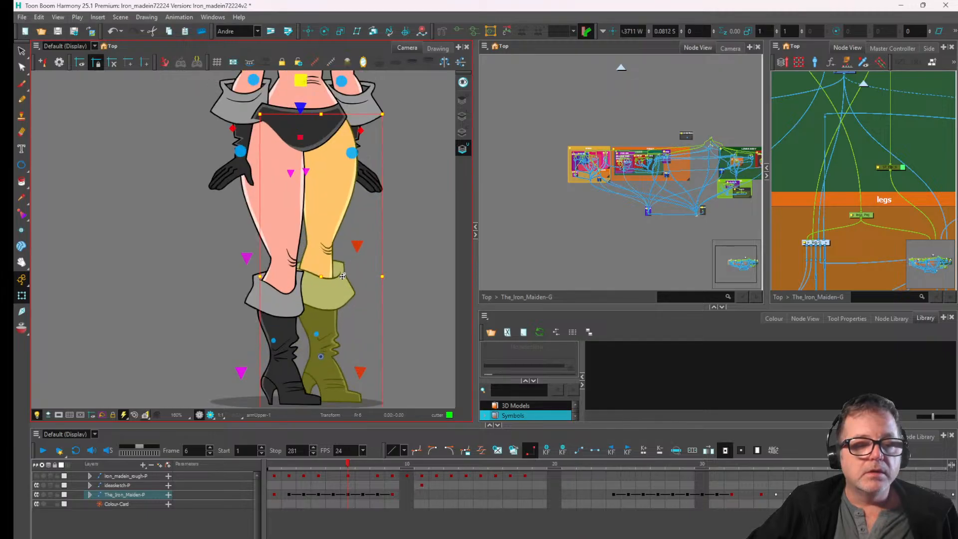
scroll(319, 239, up, 3)
scroll(295, 213, up, 2)
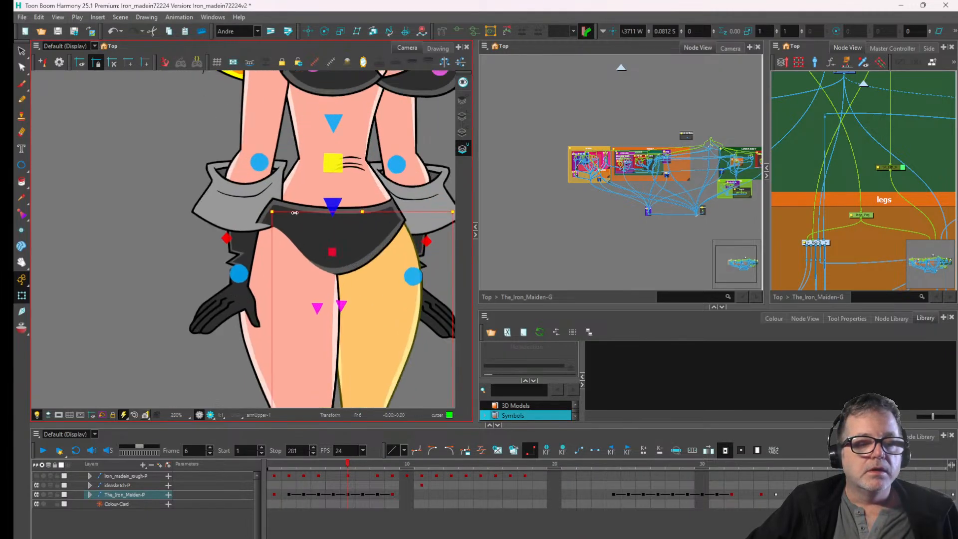
- Try bringing the character's right hand forward to a depth of 0.4 F on frame 6, then undo it
scroll(295, 227, up, 2)
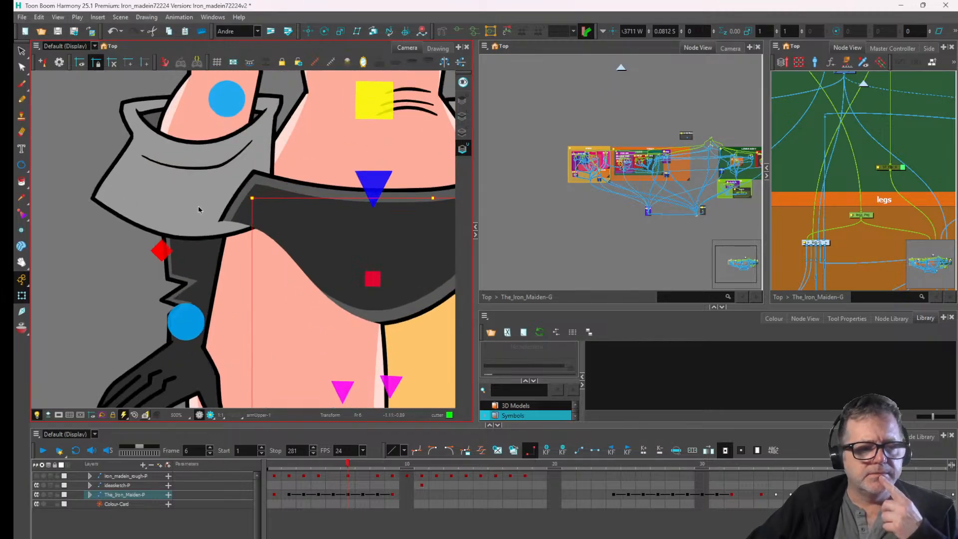
click(191, 228)
scroll(191, 228, down, 2)
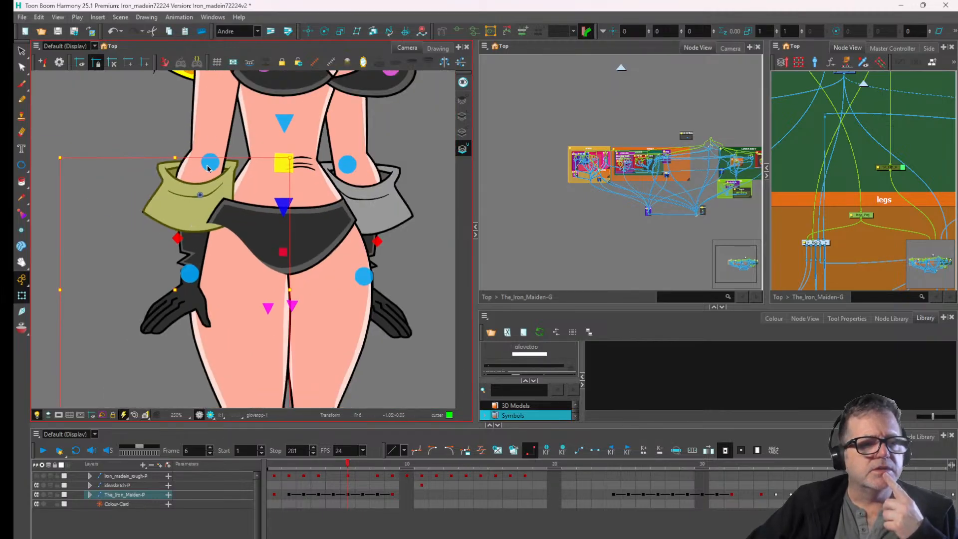
shift+click(208, 168)
scroll(214, 184, down, 2)
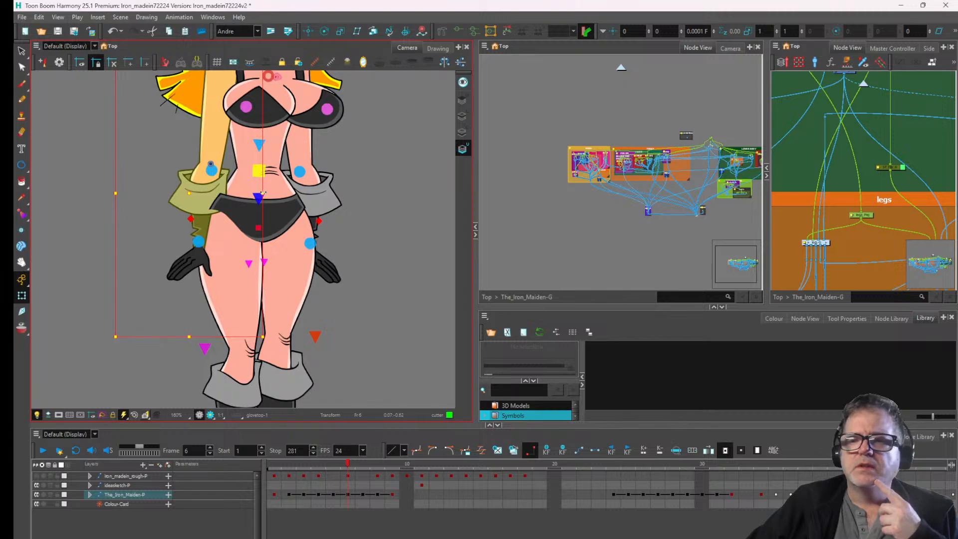
shift+click(202, 244)
click(697, 32)
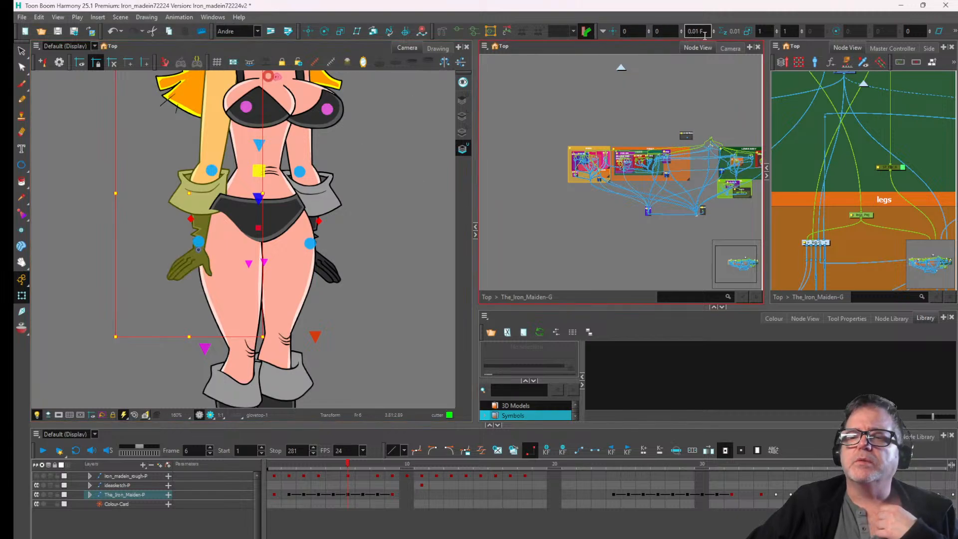
key(Return)
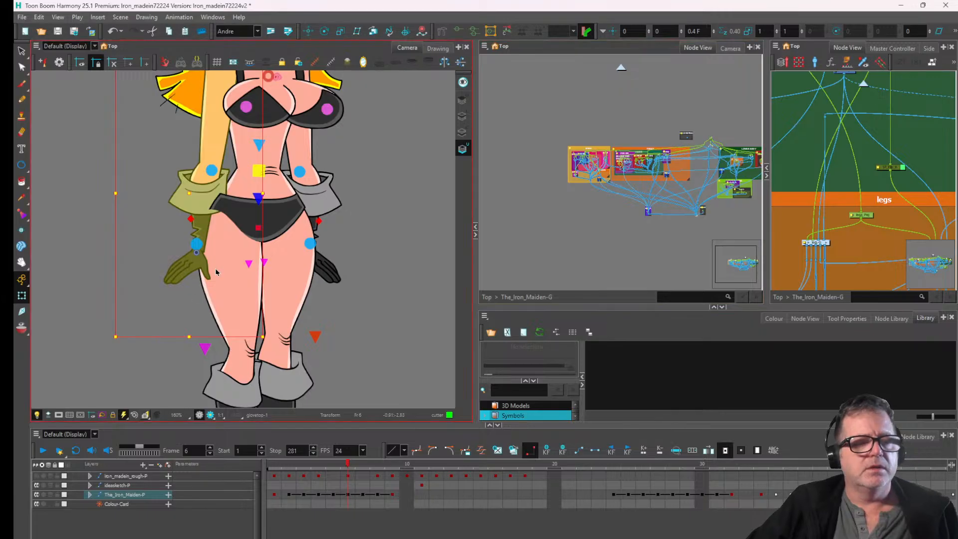
key(ctrl+z)
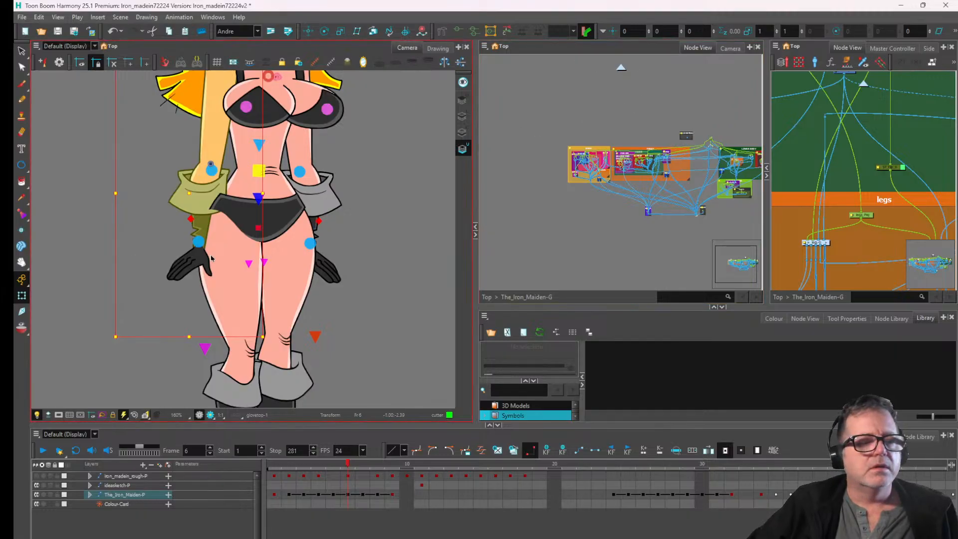
- Reposition the character's right hand slightly with its hand controller on frame 6 and set its depth to 0.1 F
shift+click(198, 244)
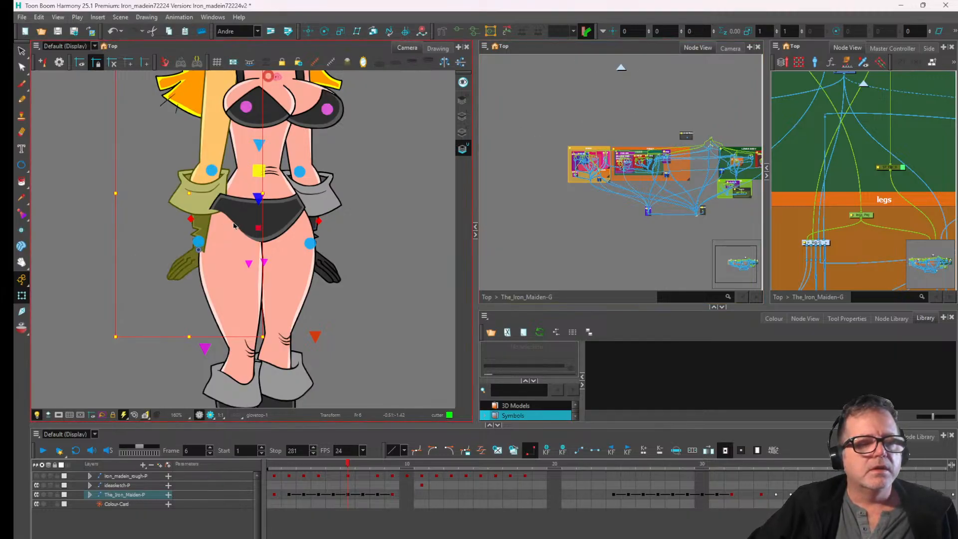
scroll(190, 264, up, 2)
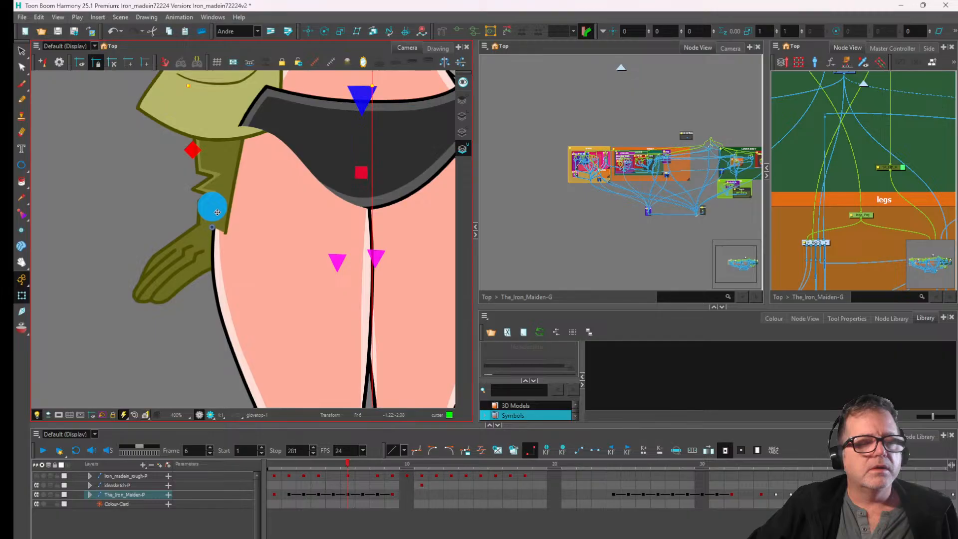
drag(211, 213, 253, 261)
scroll(246, 218, down, 2)
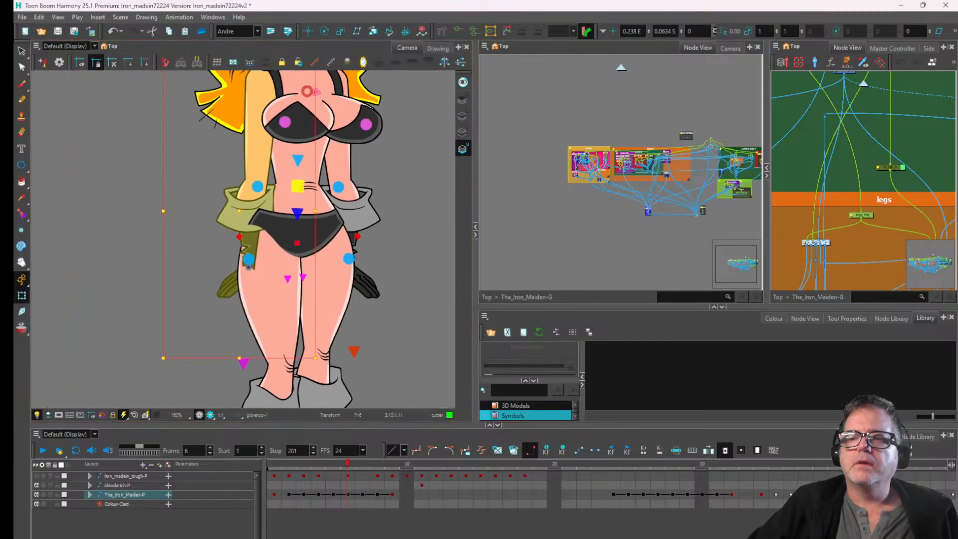
click(713, 31)
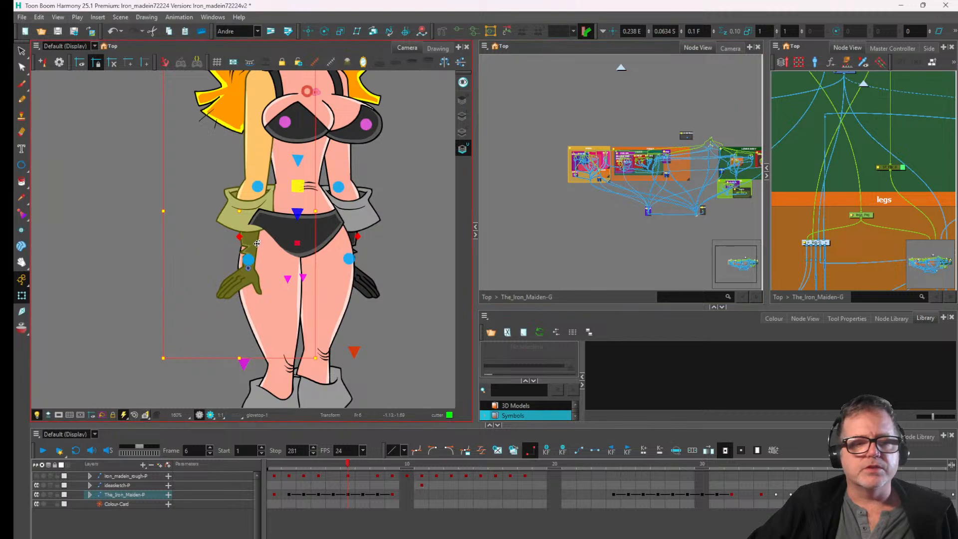
- Select the bum drawing, locate its nodes in the LOWER BODY group, and move the bumb_folds-P peg level with bum-P
click(280, 231)
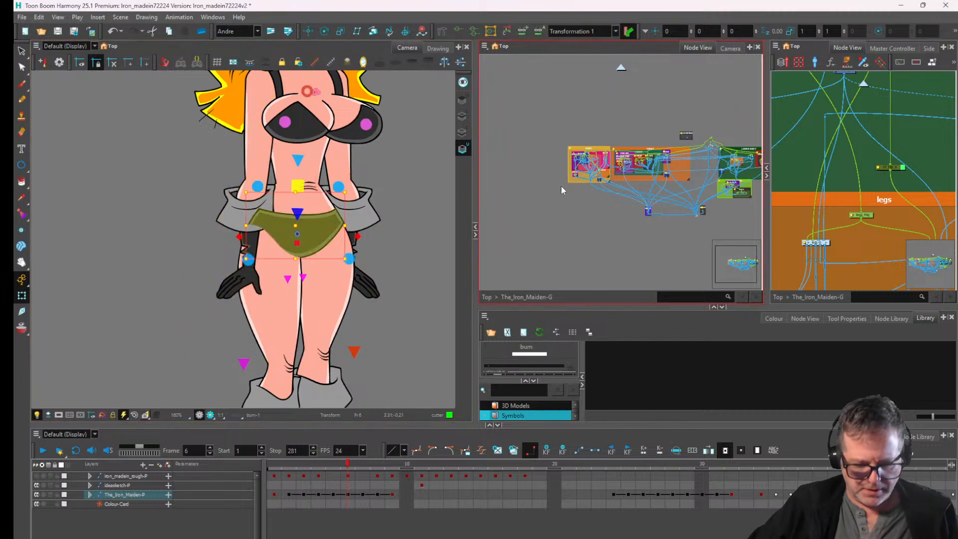
drag(749, 144, 617, 167)
scroll(629, 167, up, 6)
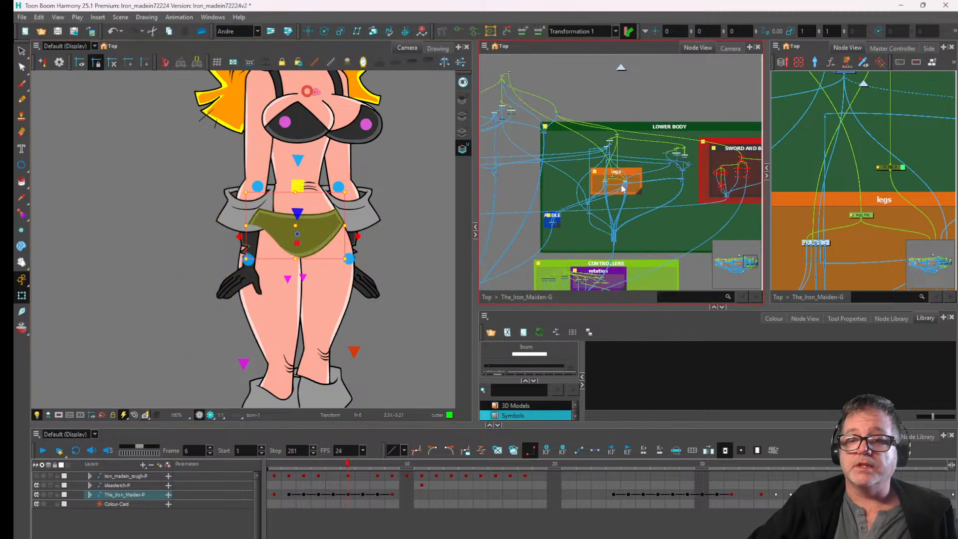
scroll(628, 166, up, 3)
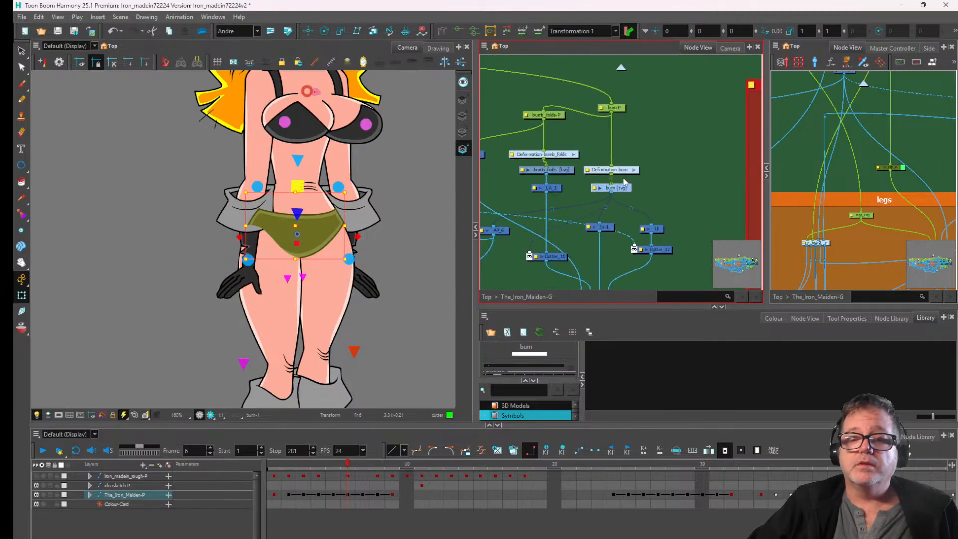
scroll(600, 134, up, 2)
drag(568, 110, 569, 103)
scroll(353, 223, down, 2)
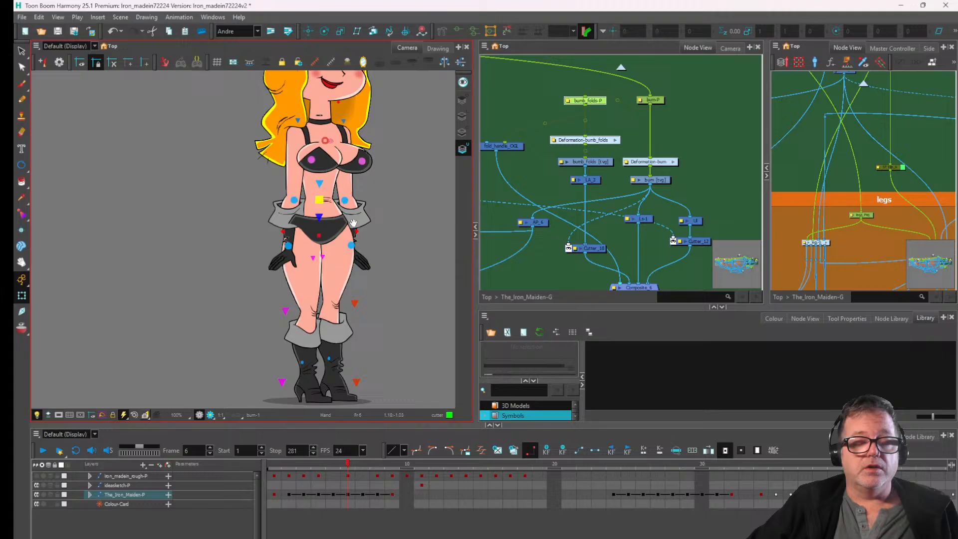
- On frame 5, reset the waist controller and the character's left leg controller to their default positions
scroll(353, 223, down, 2)
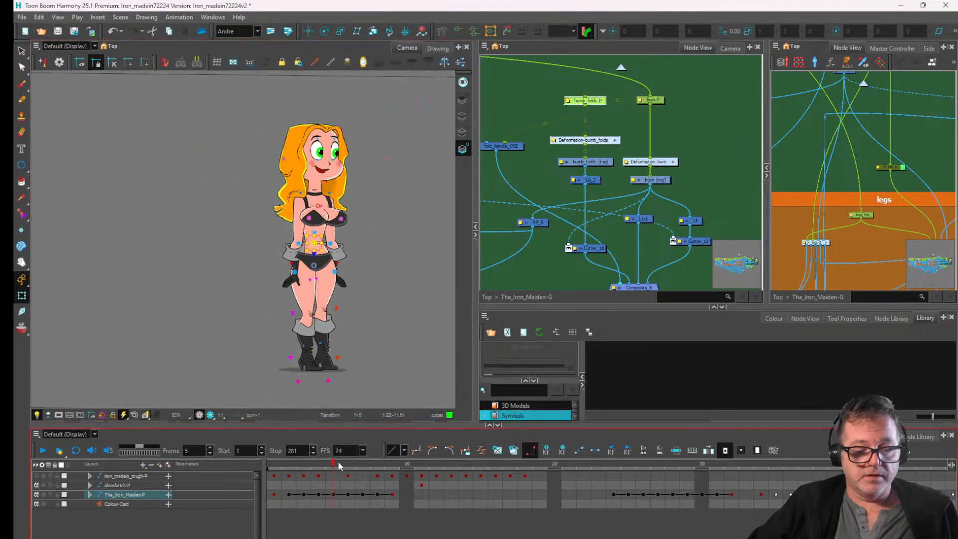
drag(354, 244, 300, 233)
scroll(317, 255, up, 2)
scroll(317, 255, down, 3)
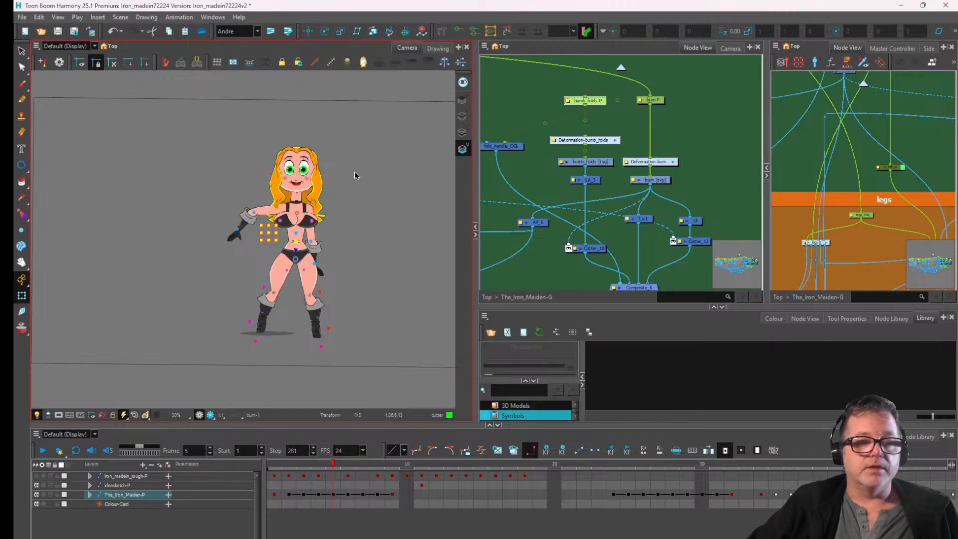
scroll(644, 97, down, 3)
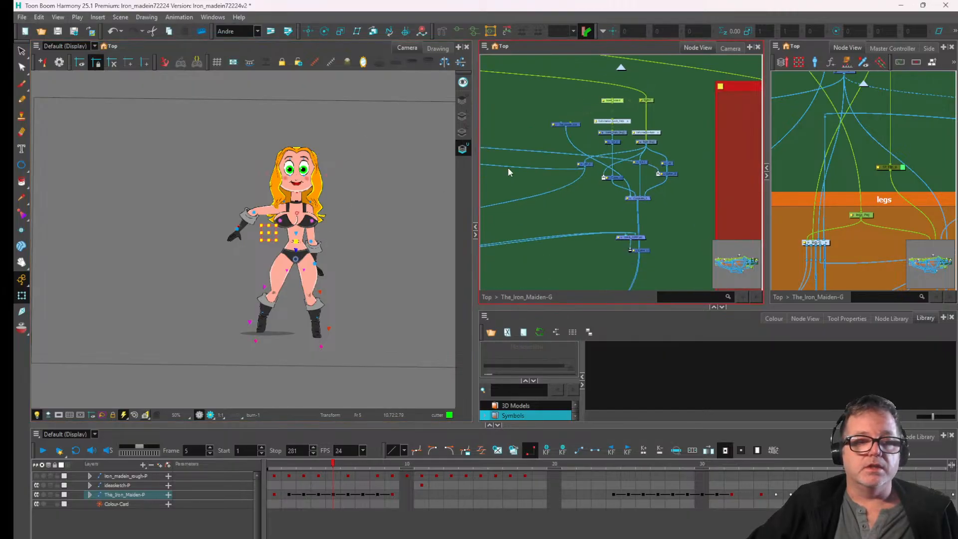
click(297, 242)
key(r)
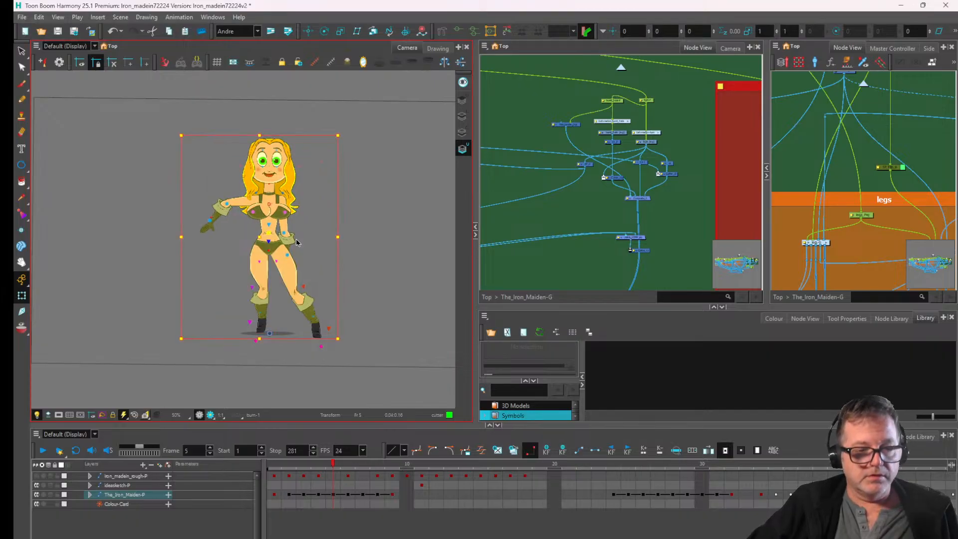
click(302, 288)
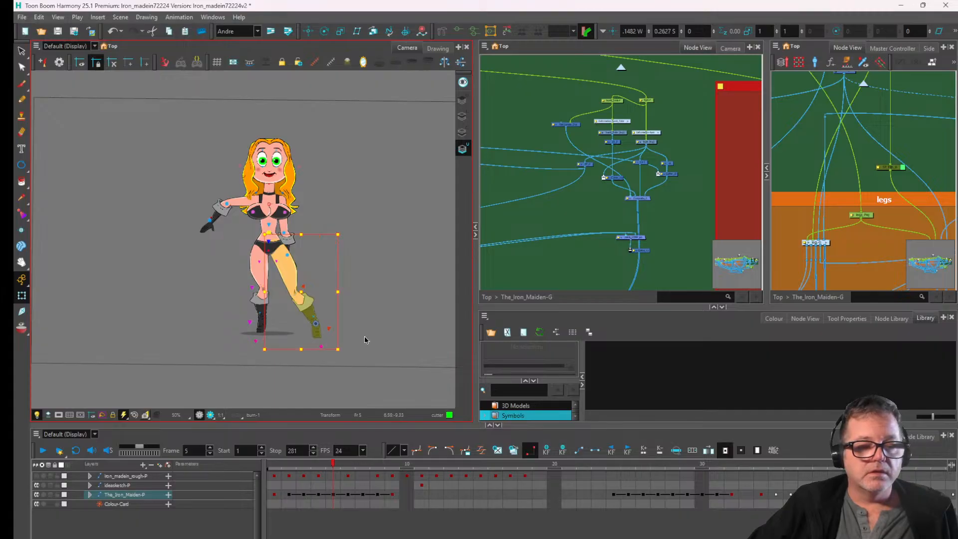
key(r)
- Check the left upper leg and its parent leg selection, and move the character's left boot slightly outward on frame 5
scroll(313, 283, up, 2)
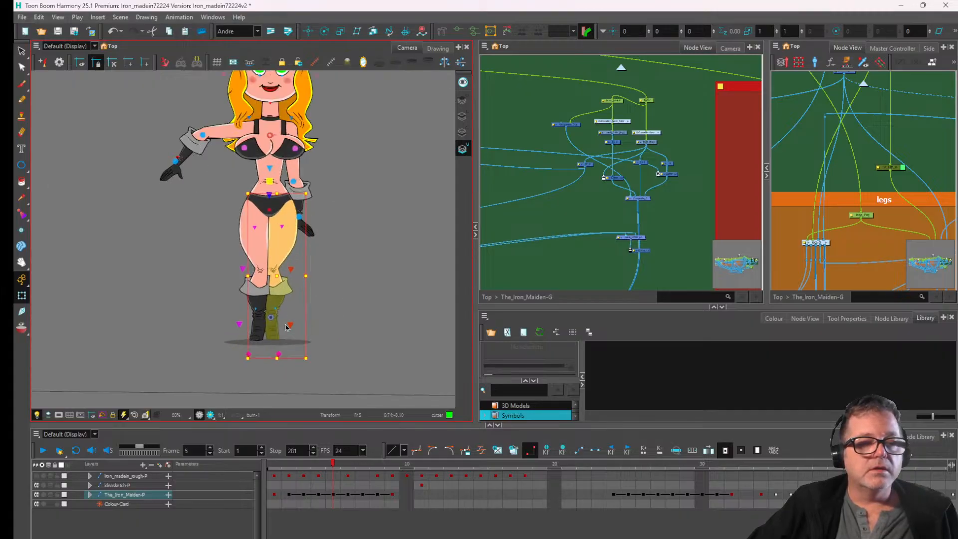
scroll(294, 223, up, 3)
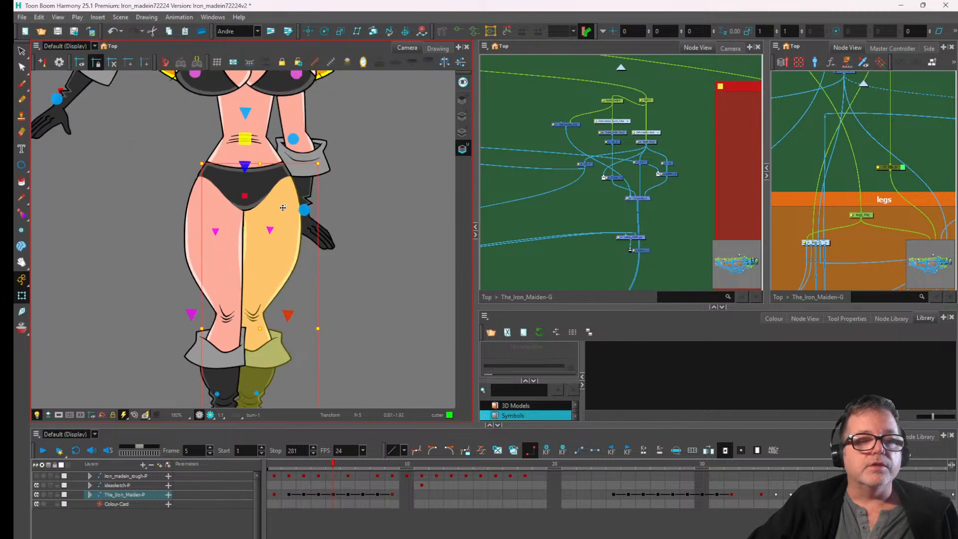
click(283, 208)
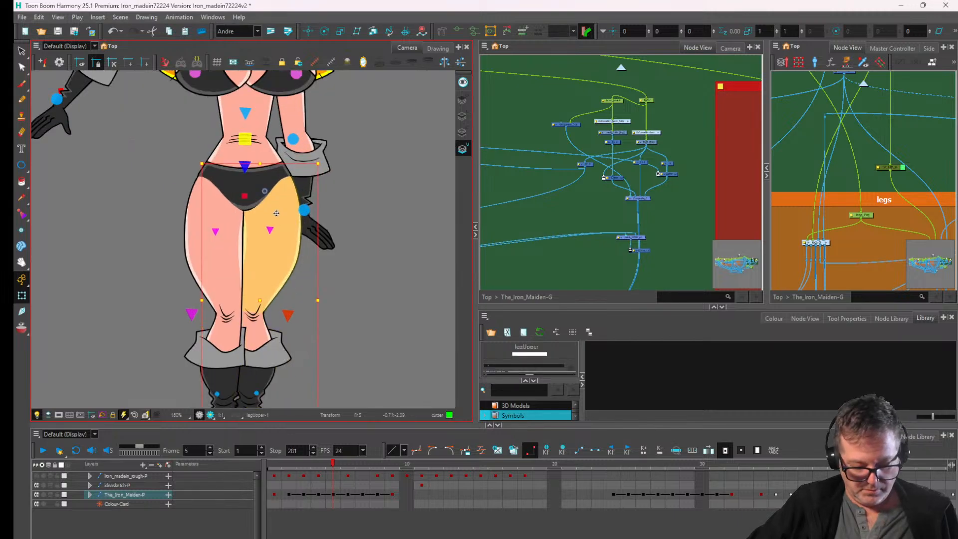
key(Escape)
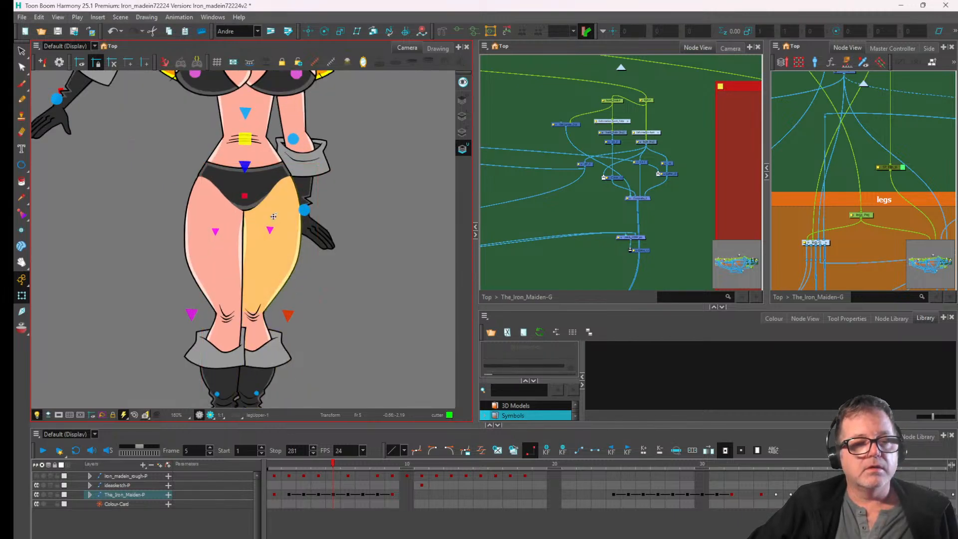
click(274, 216)
scroll(274, 217, down, 3)
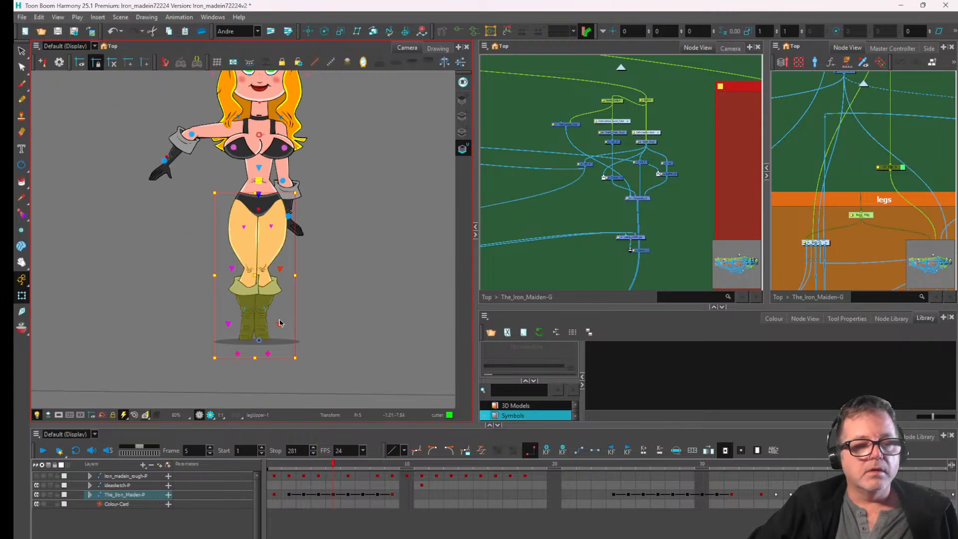
click(282, 323)
click(280, 326)
drag(280, 326, 293, 324)
- Reset the character's right elbow and hand controllers on frame 5 so the arm returns to its default position
drag(199, 138, 213, 195)
click(206, 192)
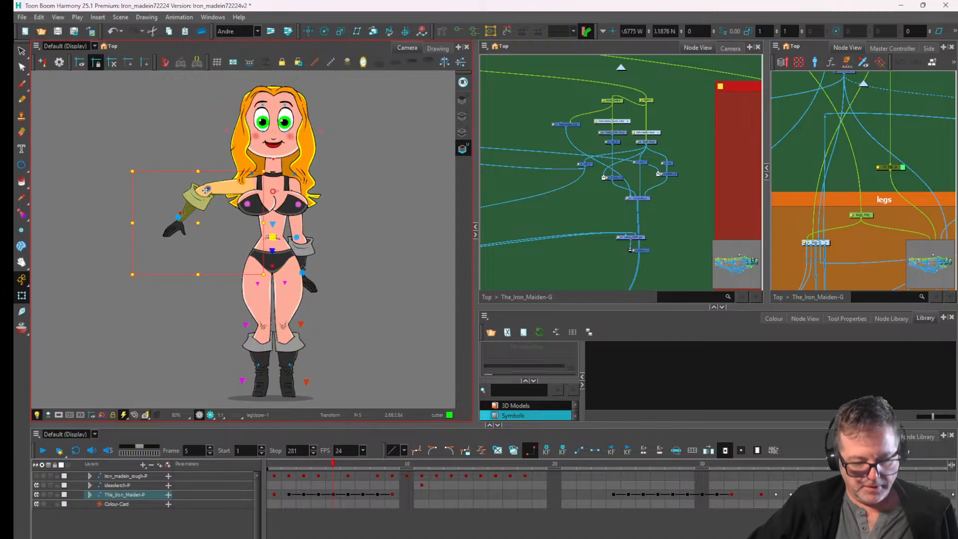
key(r)
click(180, 220)
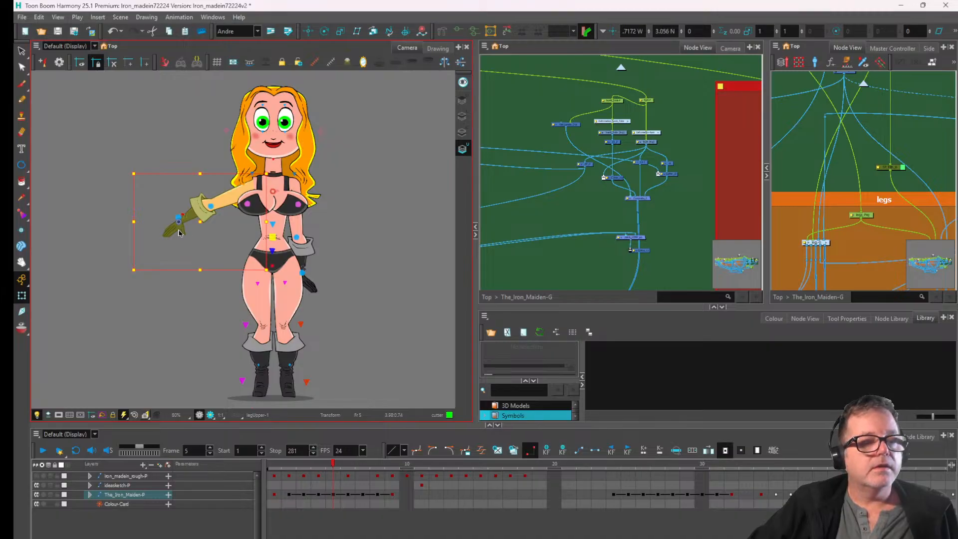
key(r)
- Move the character's whole right arm slightly away from the torso on frame 5
drag(233, 254, 216, 300)
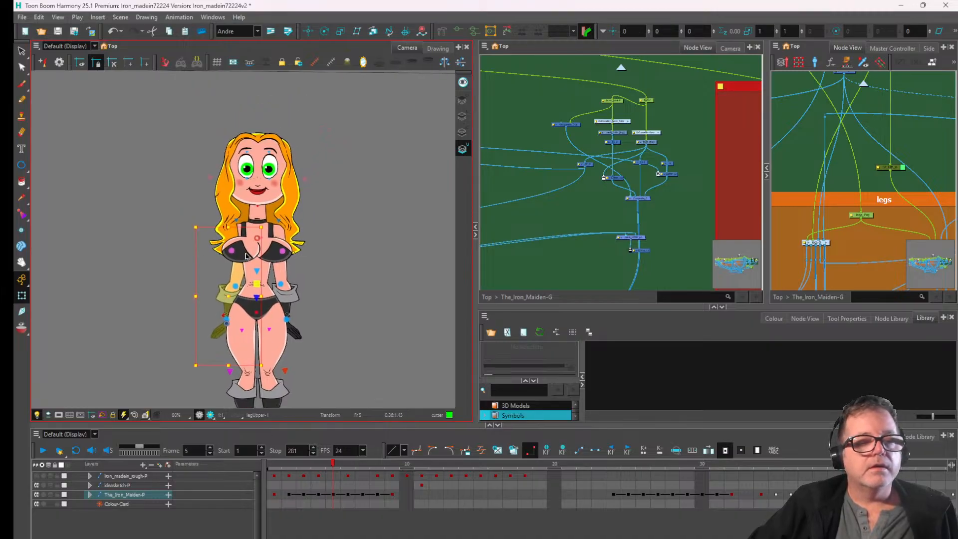
key(2)
click(225, 289)
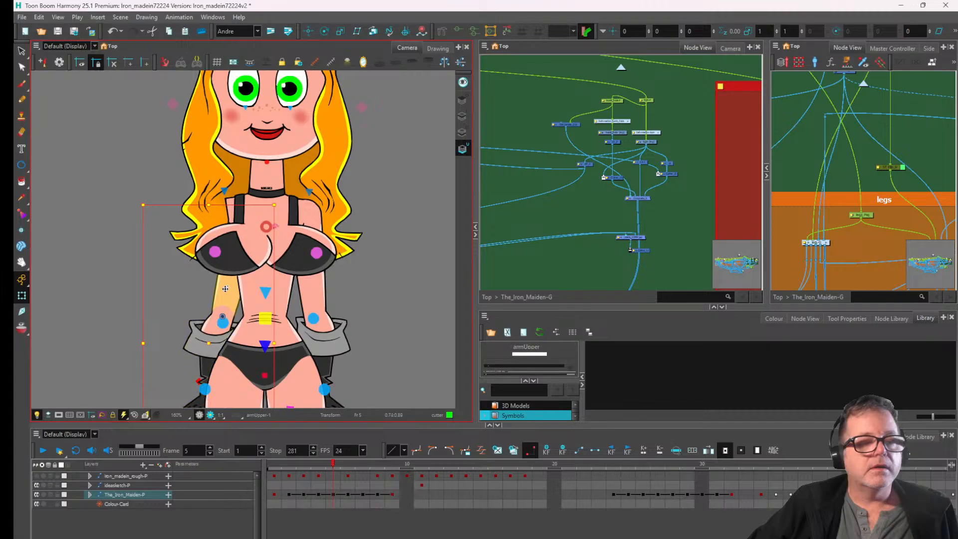
key(Escape)
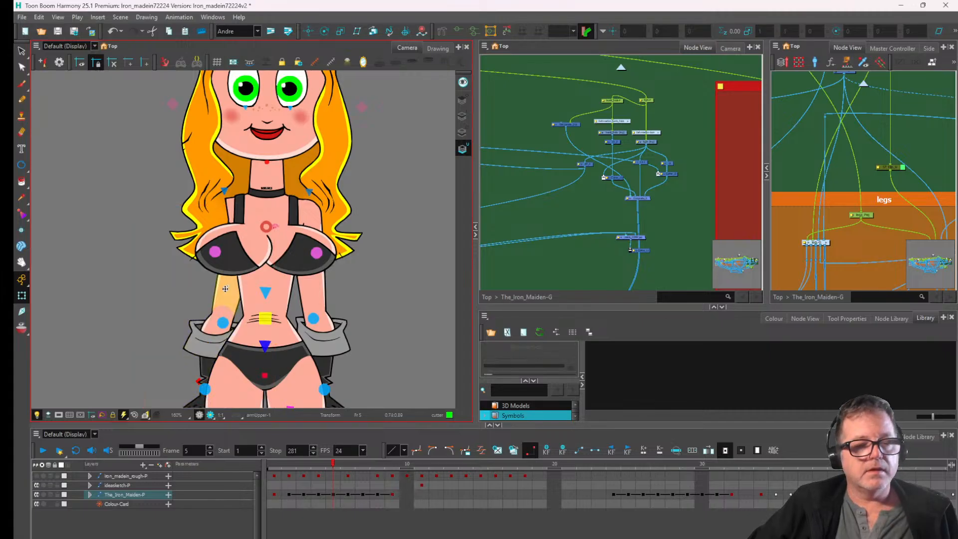
click(231, 275)
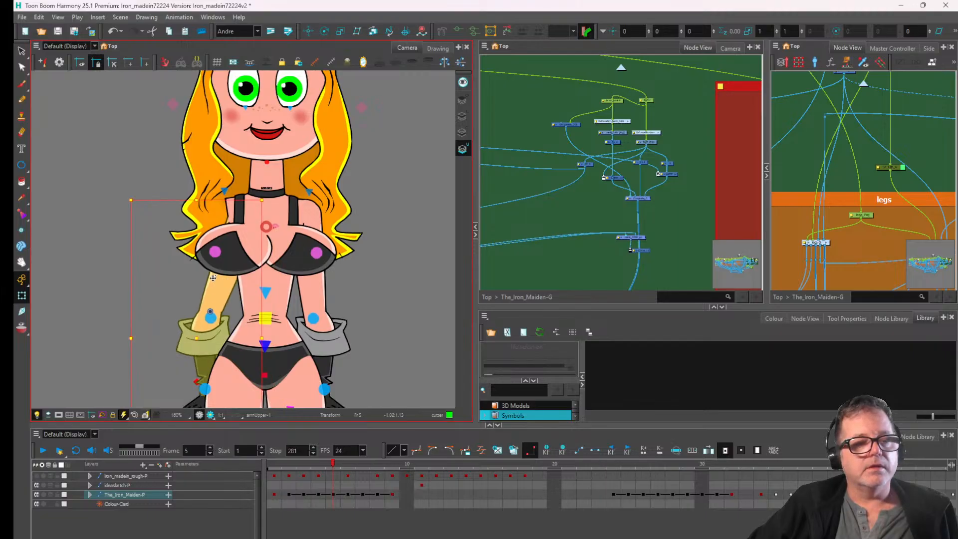
- Shift the character's right arm farther outward, then try nudging the left arm and undo that nudge
scroll(226, 219, up, 2)
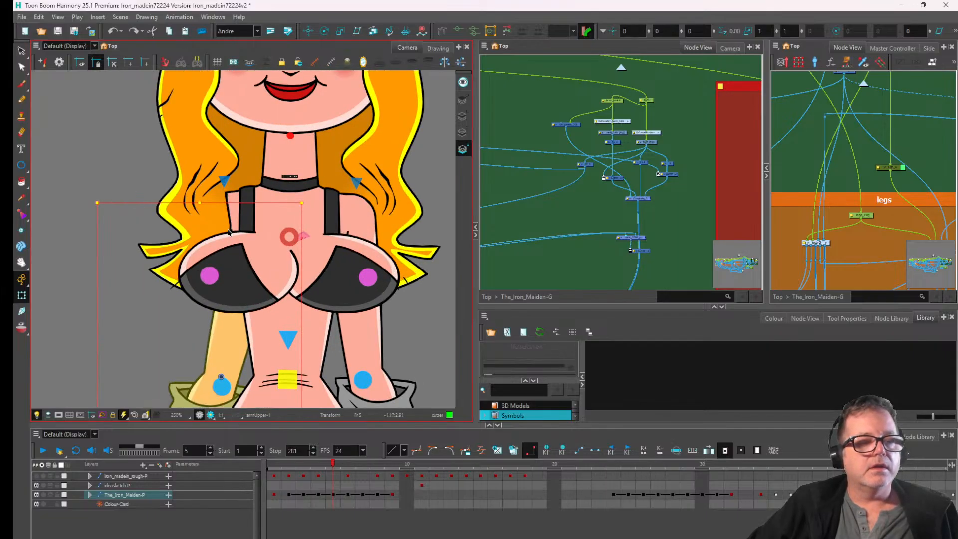
click(226, 320)
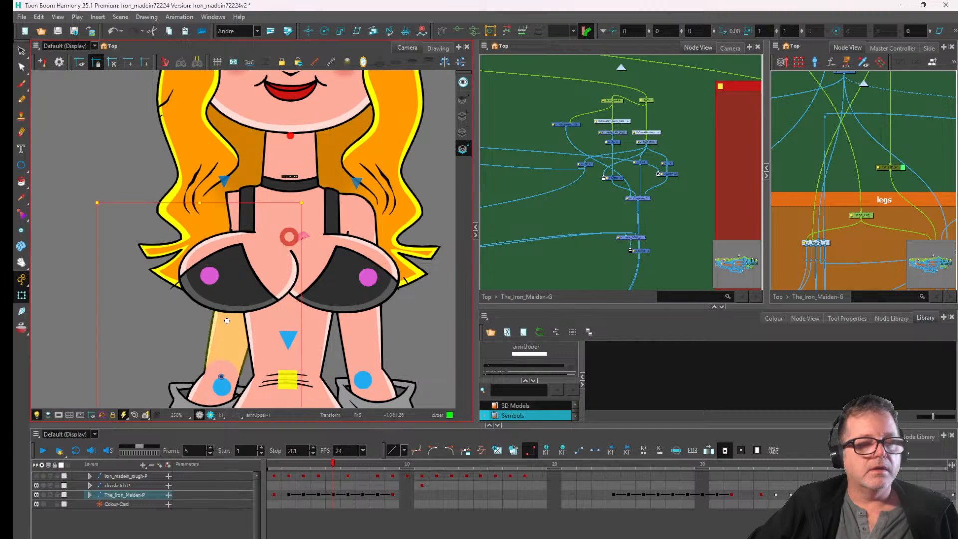
drag(226, 321, 213, 315)
drag(361, 324, 366, 322)
key(ctrl+z)
- Move the character's right arm slightly outward and up at the shoulder on frame 5
scroll(226, 229, up, 3)
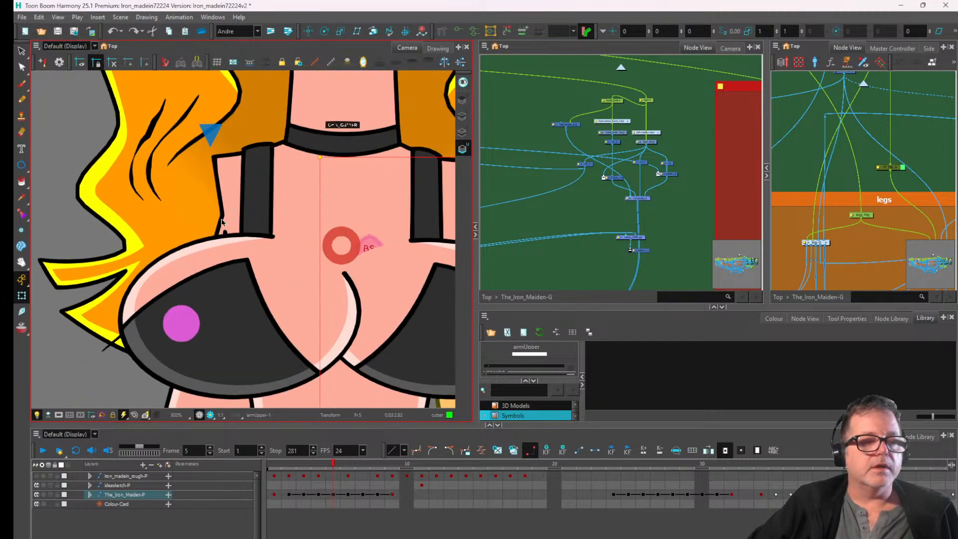
click(164, 207)
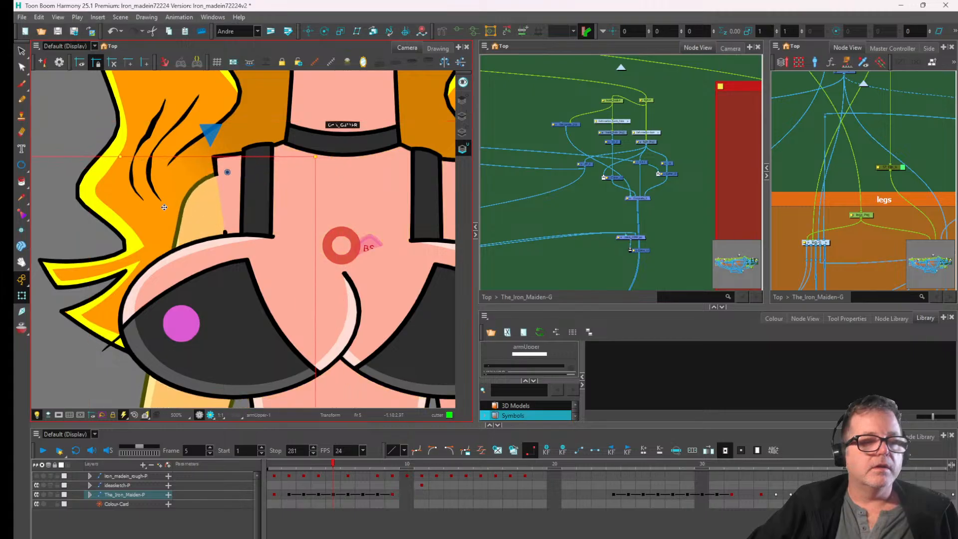
drag(164, 207, 148, 194)
click(485, 146)
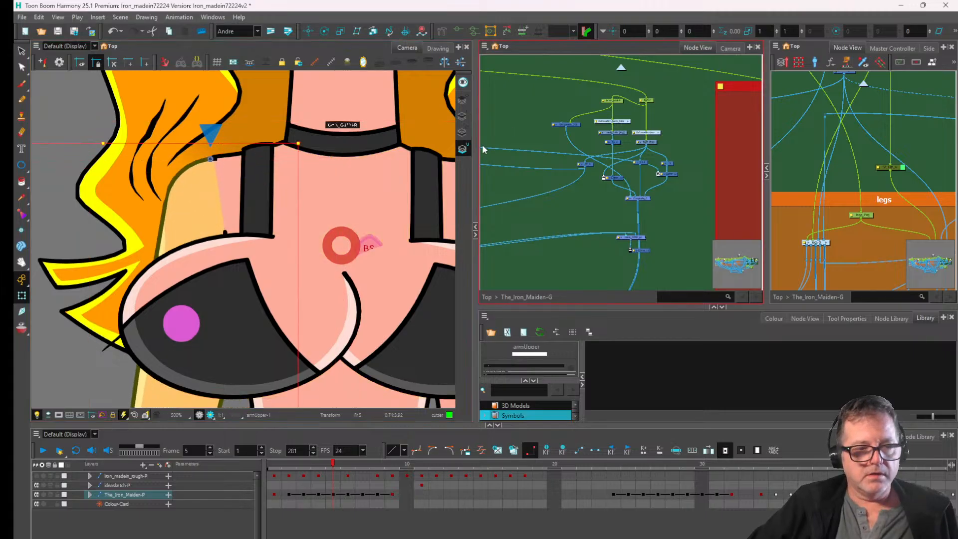
- Locate the right upper arm in the arm_1-G node network and select its upper-arm peg
key(o)
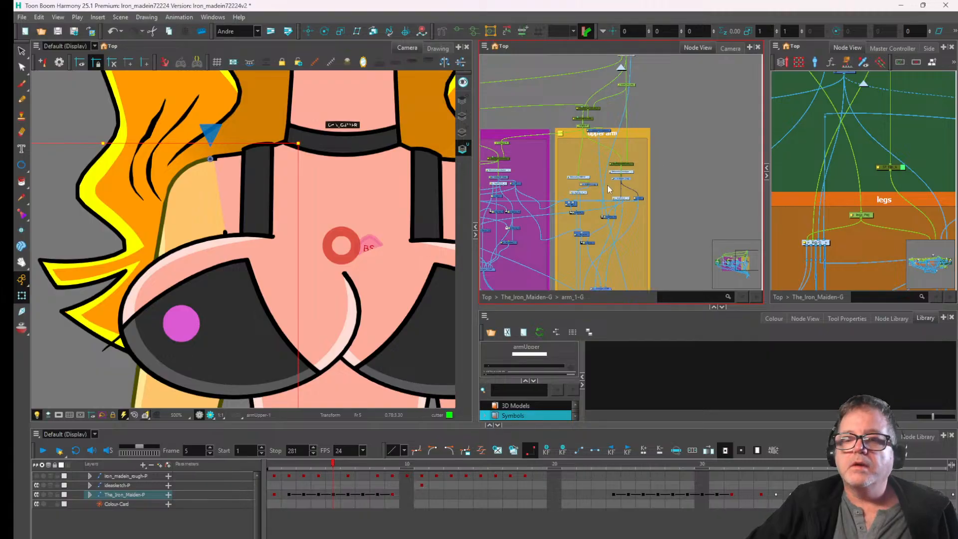
scroll(629, 107, up, 3)
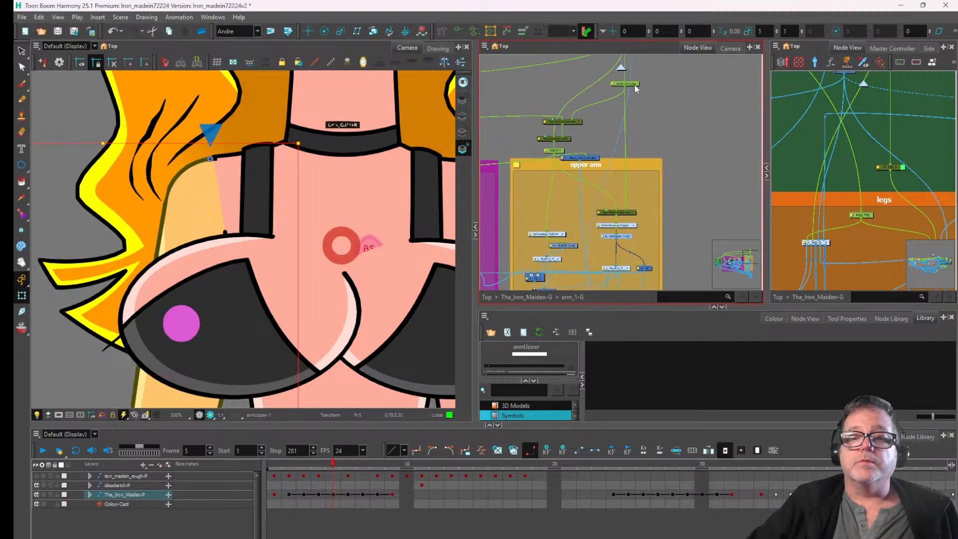
click(634, 85)
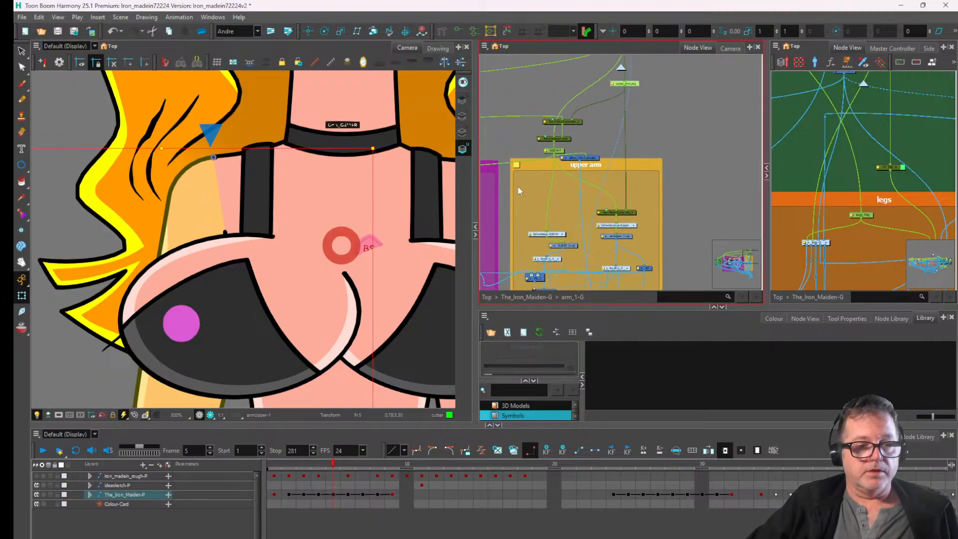
scroll(283, 220, down, 4)
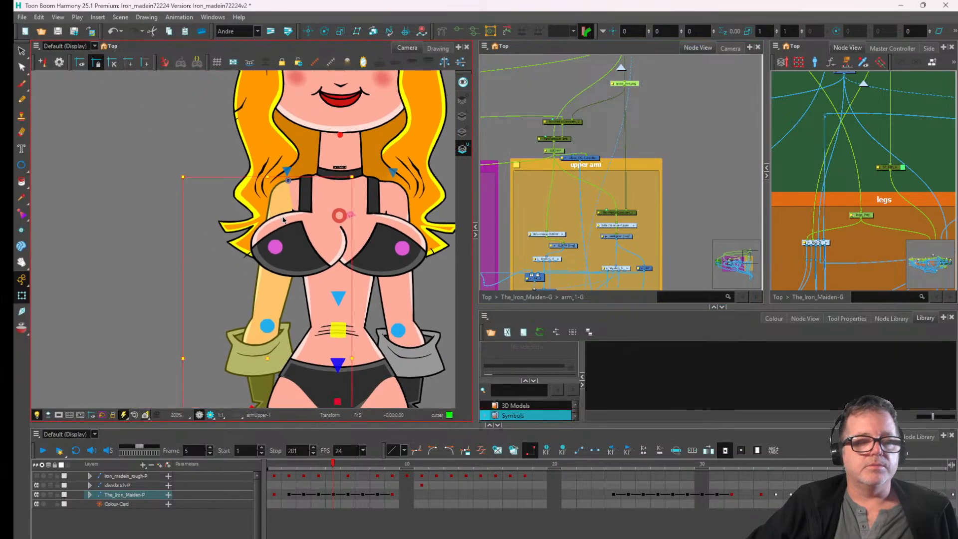
scroll(289, 210, down, 1)
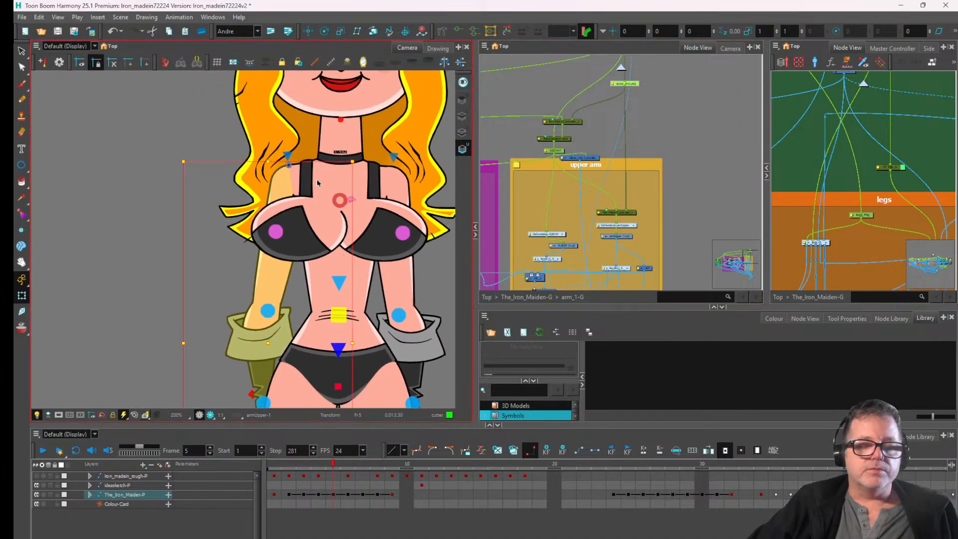
- Move the right shoulder controller slightly outward on frame 5
click(287, 156)
scroll(288, 156, up, 2)
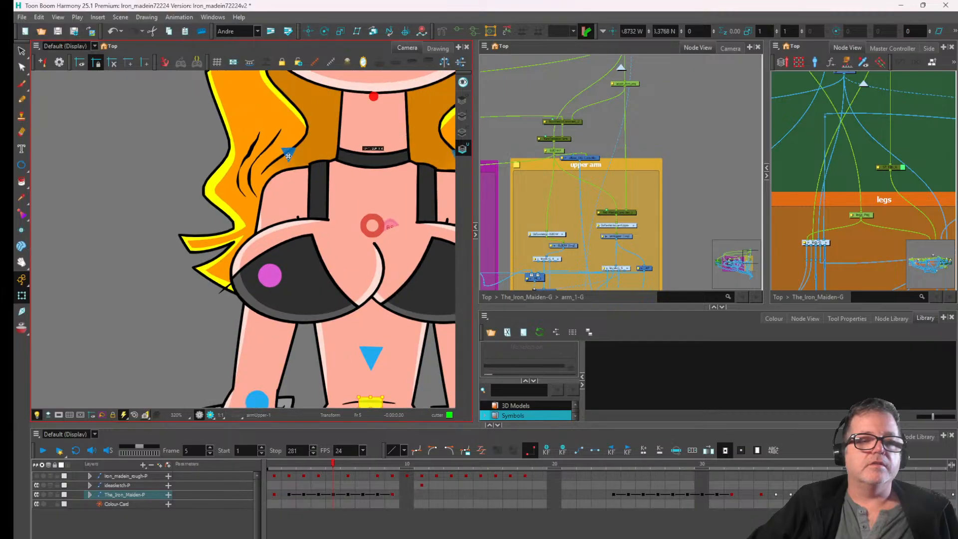
scroll(289, 155, up, 2)
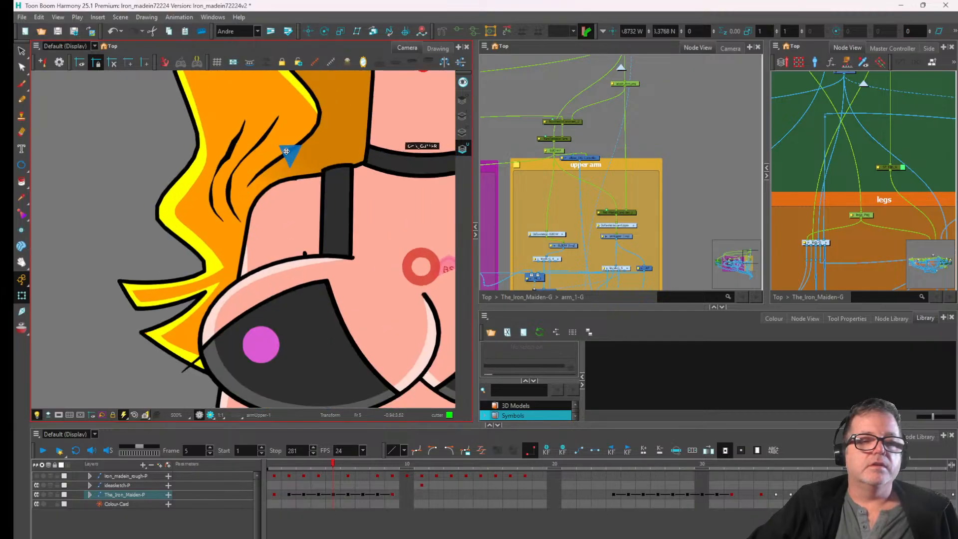
mouse_move(286, 151)
mouse_down()
mouse_move(304, 143)
mouse_move(222, 152)
mouse_move(285, 156)
mouse_up()
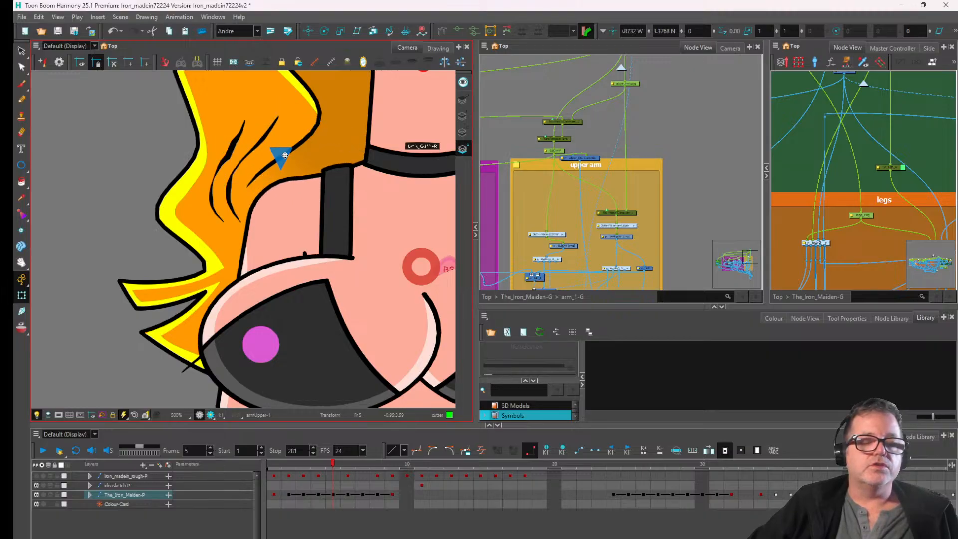
- Select the right upper arm and try shifting its shoulder controller toward the arm's pivot
click(271, 188)
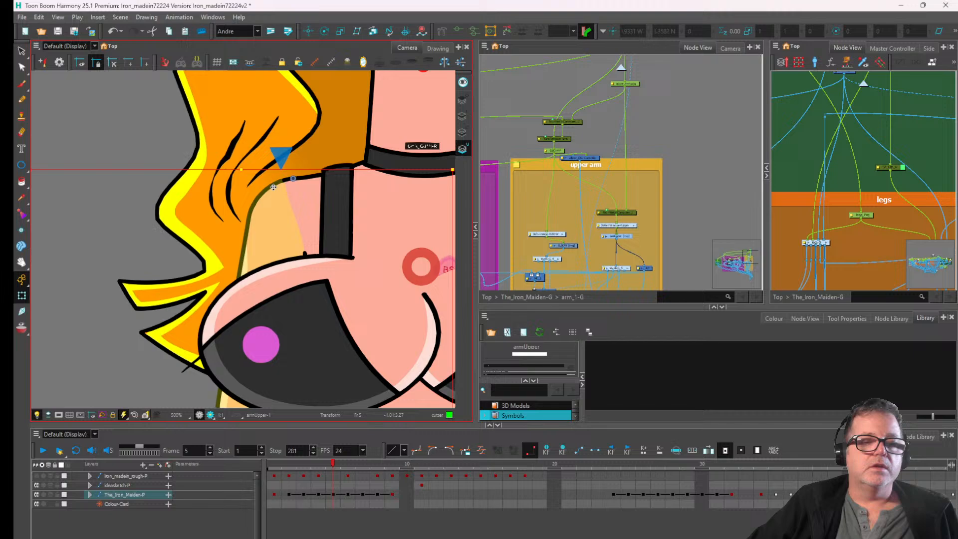
click(281, 153)
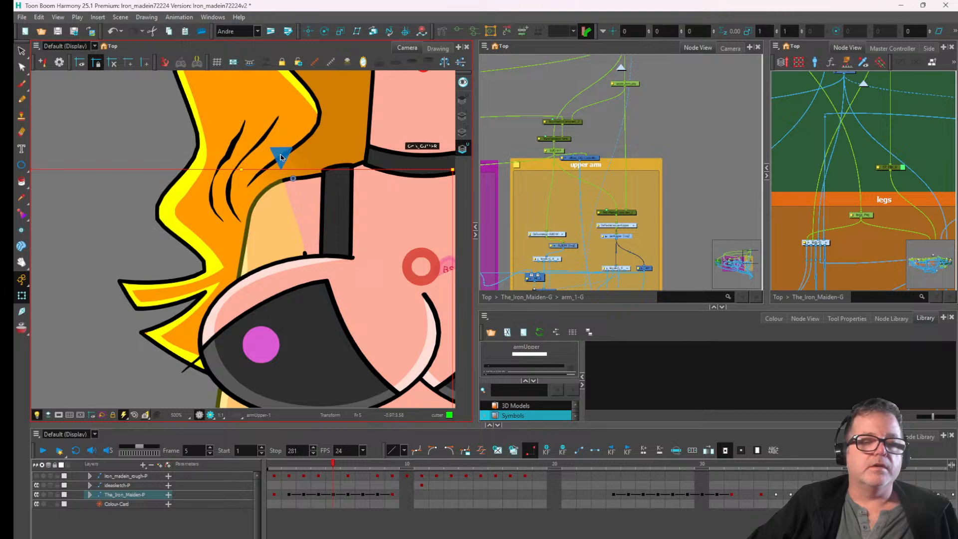
drag(282, 153, 292, 179)
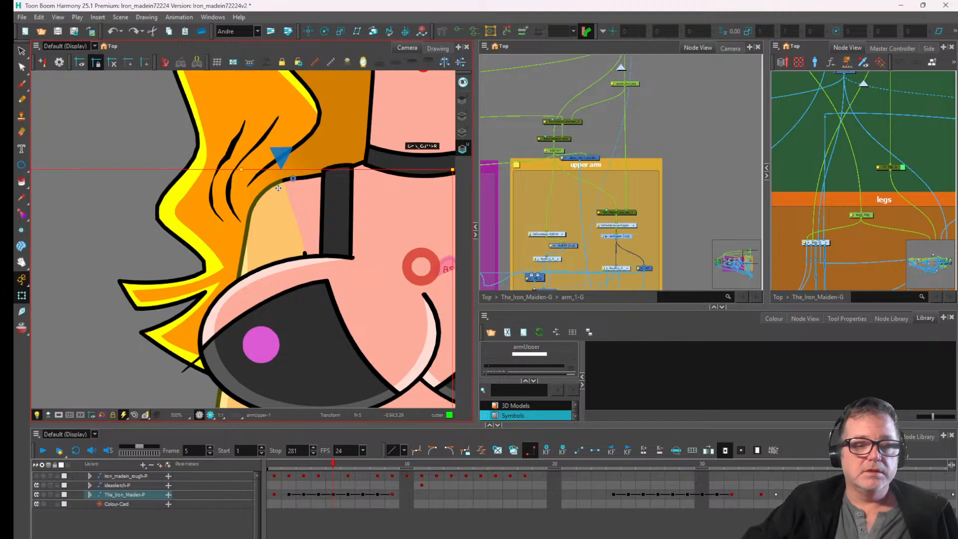
scroll(286, 158, up, 2)
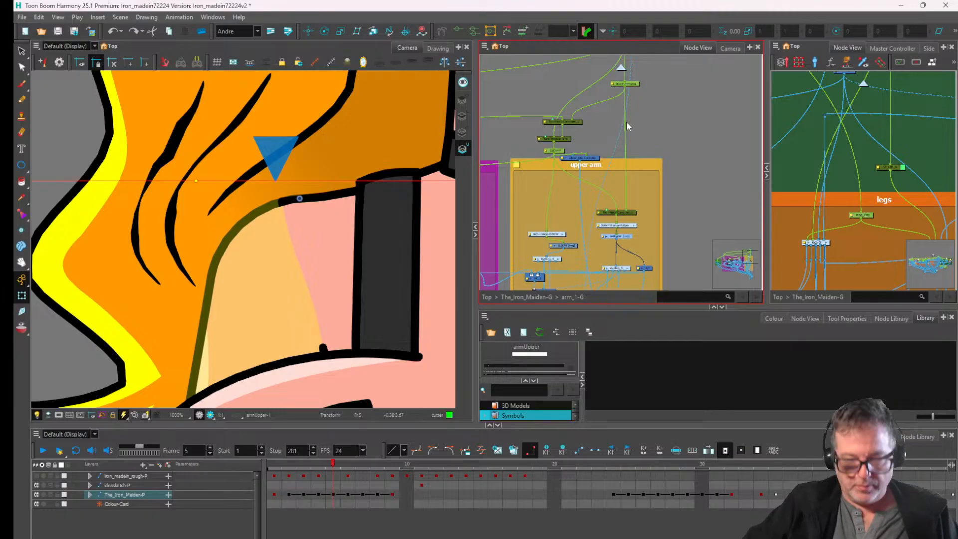
scroll(626, 125, up, 2)
scroll(372, 146, down, 4)
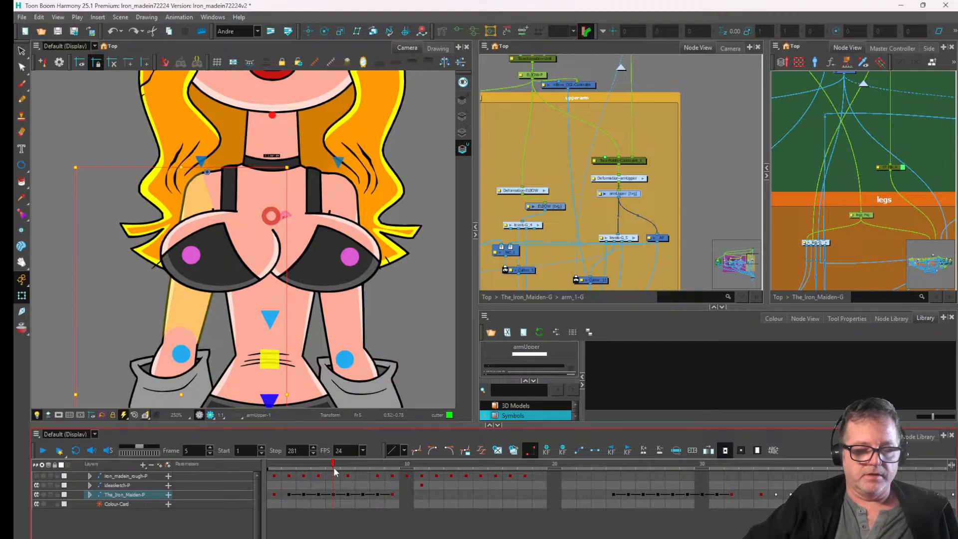
- Try repositioning both shoulder controllers on frame 6, shifting the left one outward, and undo the last move
click(348, 473)
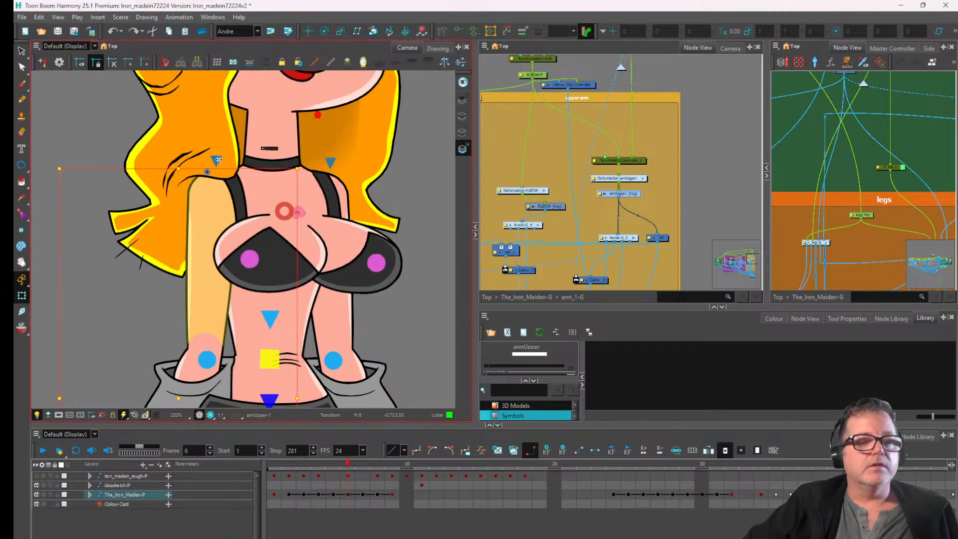
mouse_move(218, 159)
mouse_down()
mouse_move(193, 189)
mouse_move(203, 145)
mouse_move(216, 145)
mouse_move(179, 156)
mouse_move(213, 166)
mouse_up()
click(344, 207)
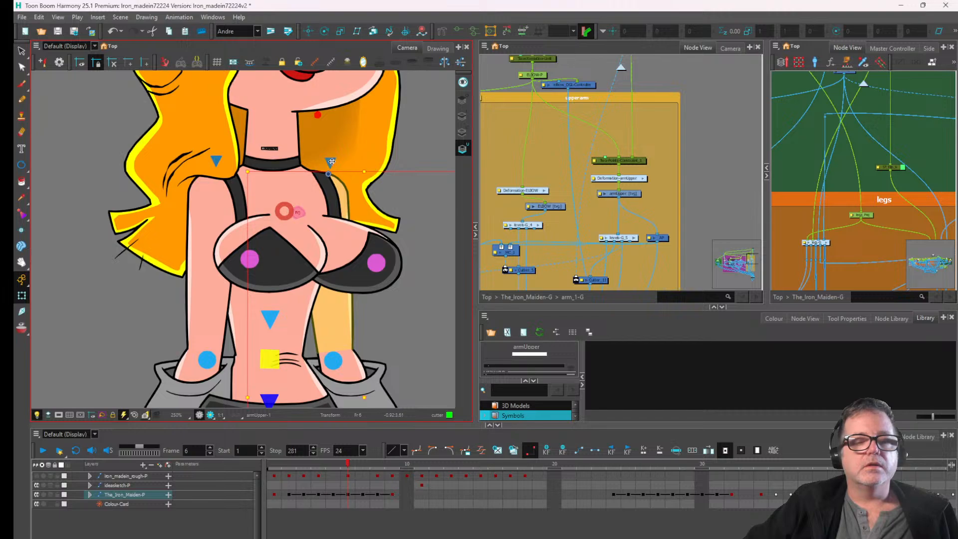
drag(332, 161, 367, 164)
scroll(369, 172, down, 1)
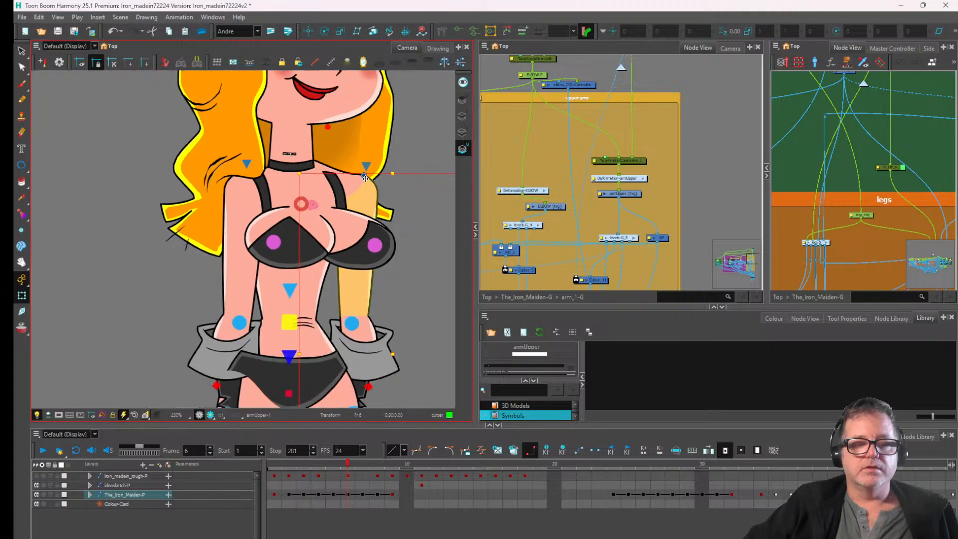
scroll(366, 178, down, 5)
scroll(356, 192, up, 5)
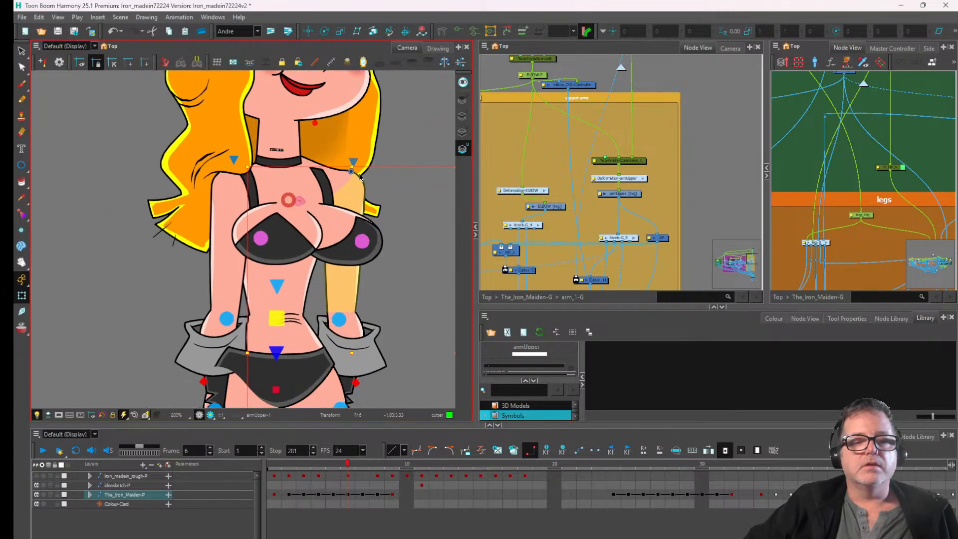
key(ctrl+z)
- Return to frame 5 and try moving the left shoulder controller across the chest
click(334, 465)
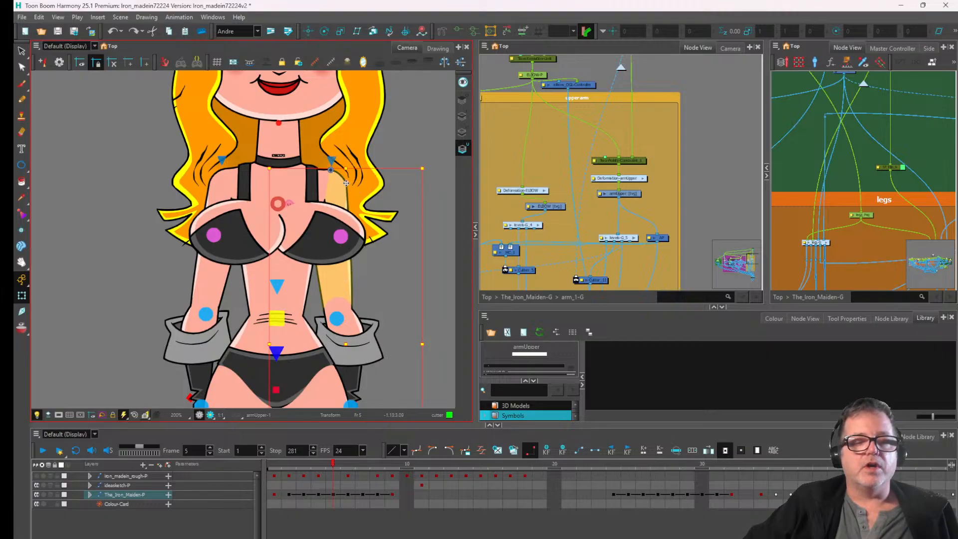
scroll(347, 183, up, 2)
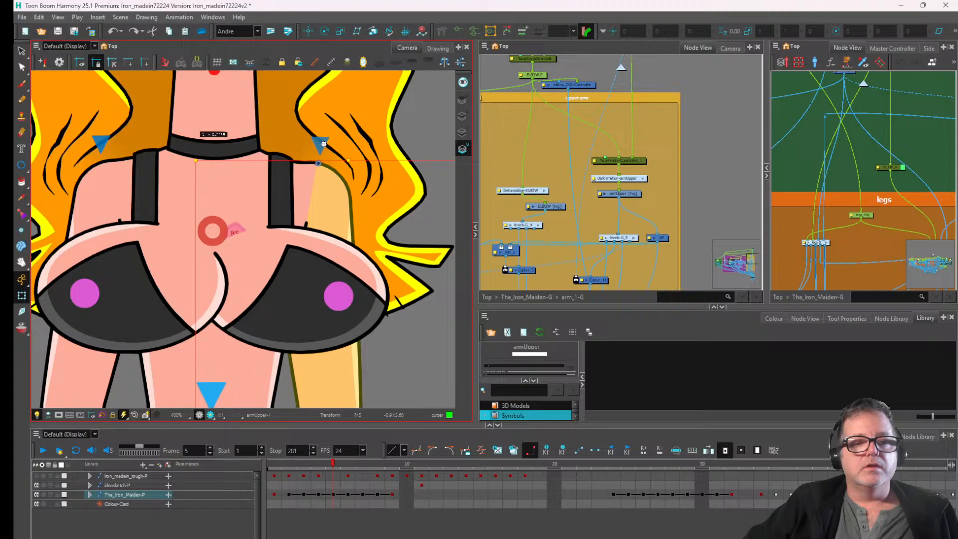
drag(324, 144, 164, 169)
scroll(151, 163, down, 1)
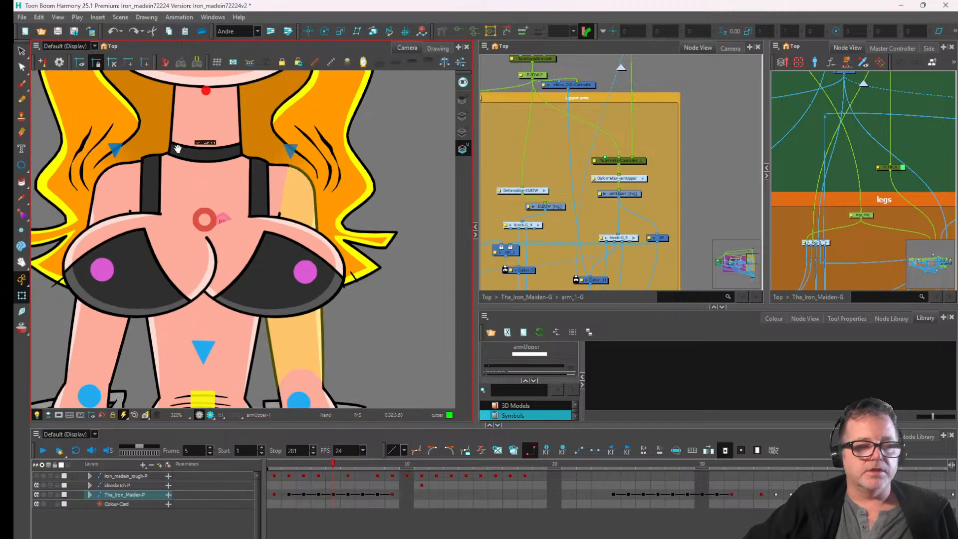
drag(283, 139, 293, 105)
scroll(294, 105, up, 1)
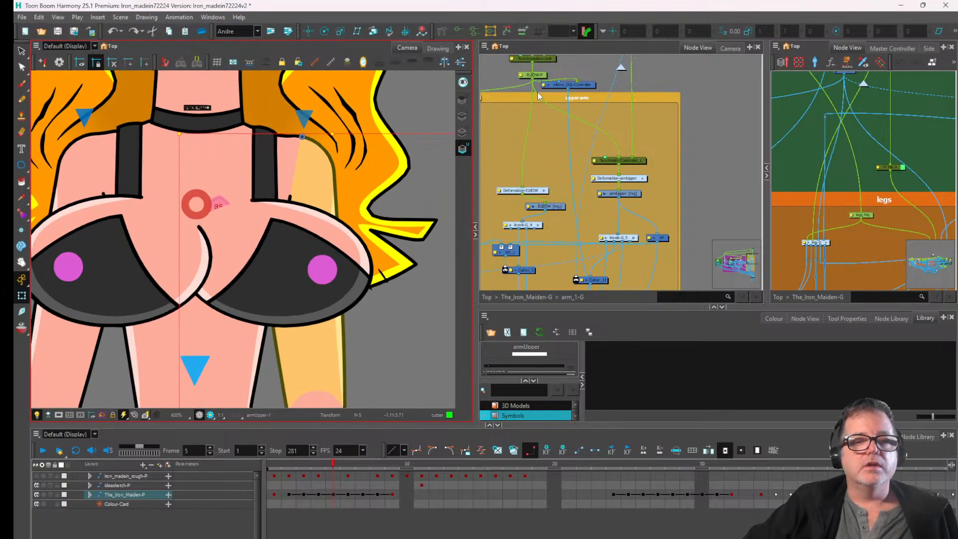
- Select the left shoulder controller and locate its handle-P peg inside the Deformation-torso group
click(283, 119)
click(306, 118)
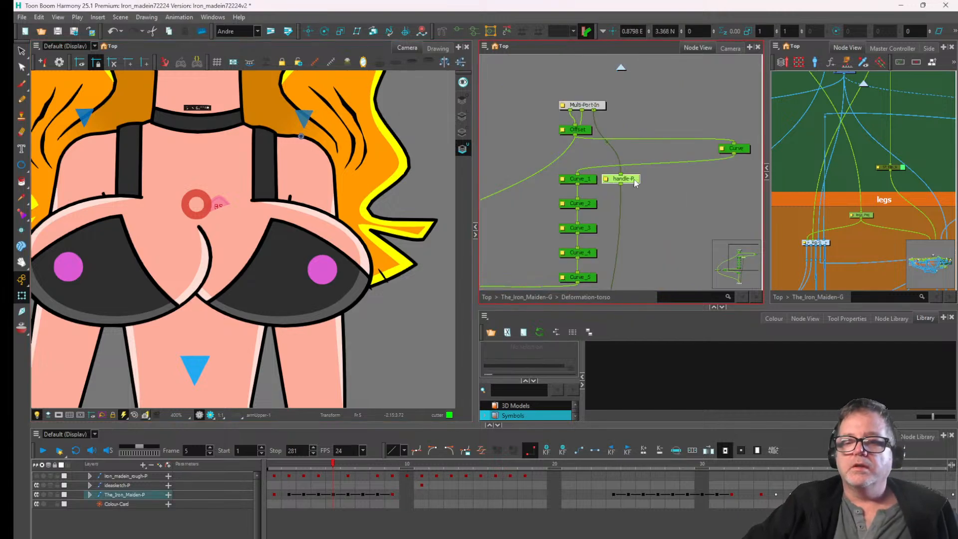
scroll(619, 170, down, 3)
scroll(619, 180, up, 3)
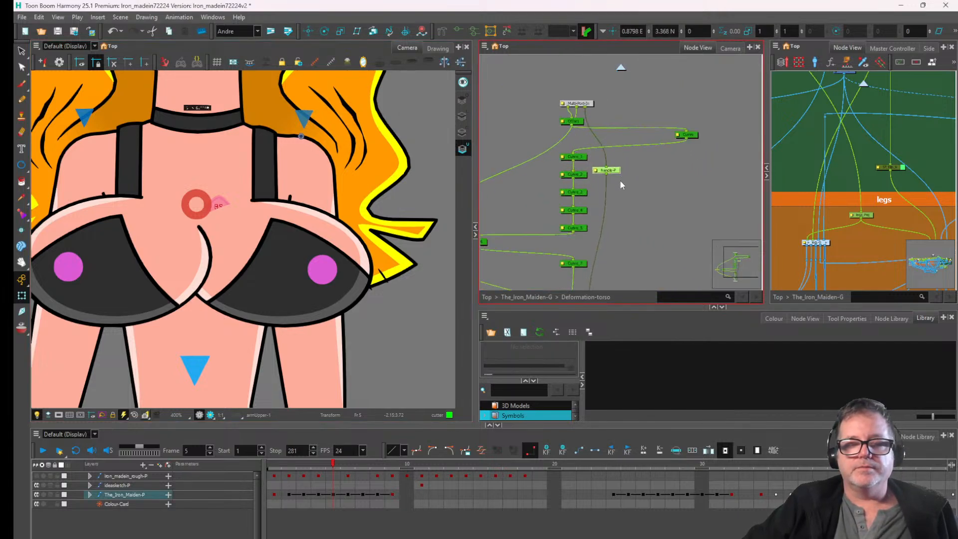
- Move the left upper arm slightly outward on frame 5
scroll(340, 166, up, 2)
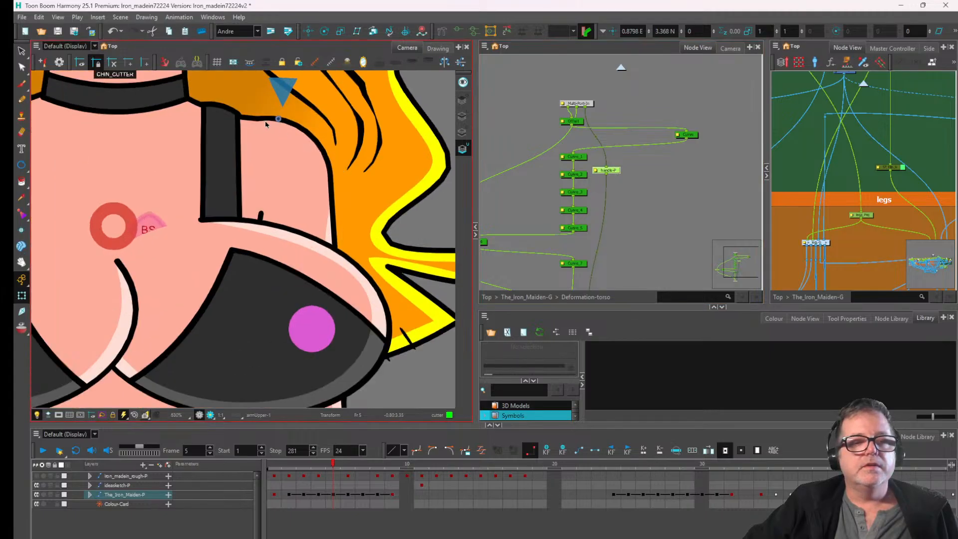
click(295, 157)
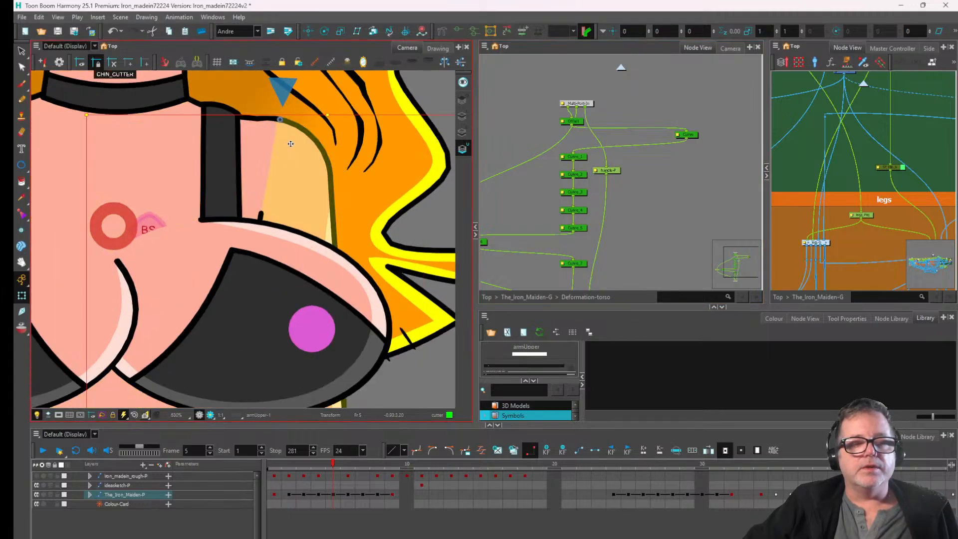
drag(291, 143, 300, 143)
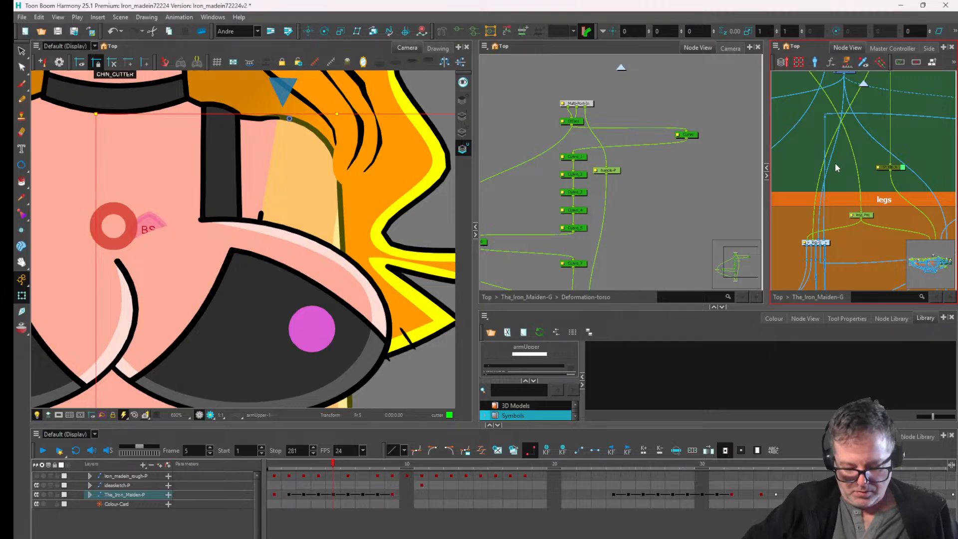
- Locate the left upper arm in the arm_2-G network and select its upper_Arm_peg node
key(o)
scroll(881, 186, up, 2)
scroll(870, 196, down, 2)
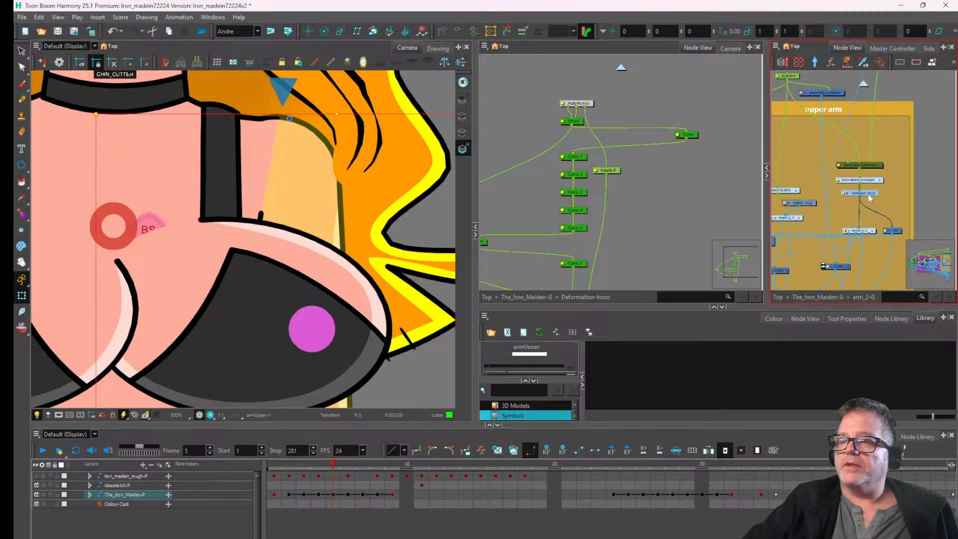
scroll(869, 198, up, 2)
scroll(834, 165, up, 3)
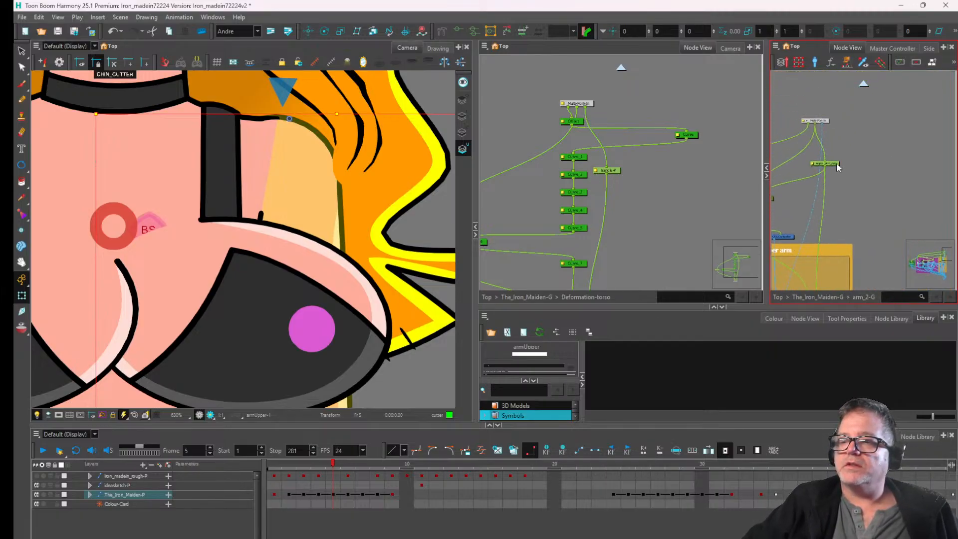
click(837, 165)
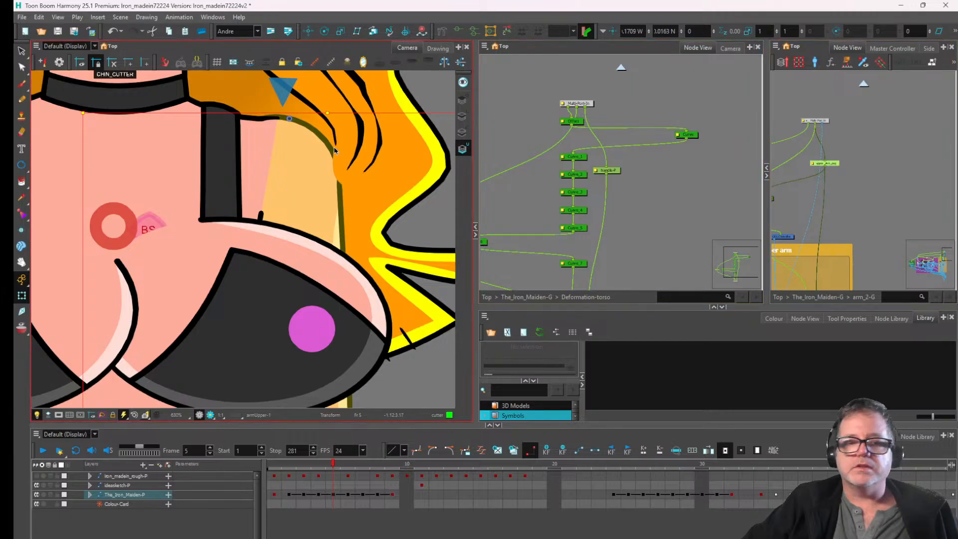
- Move the handle-P node aside in Deformation-torso and the upper_Arm_peg node lower in arm_2-G
scroll(327, 215, down, 4)
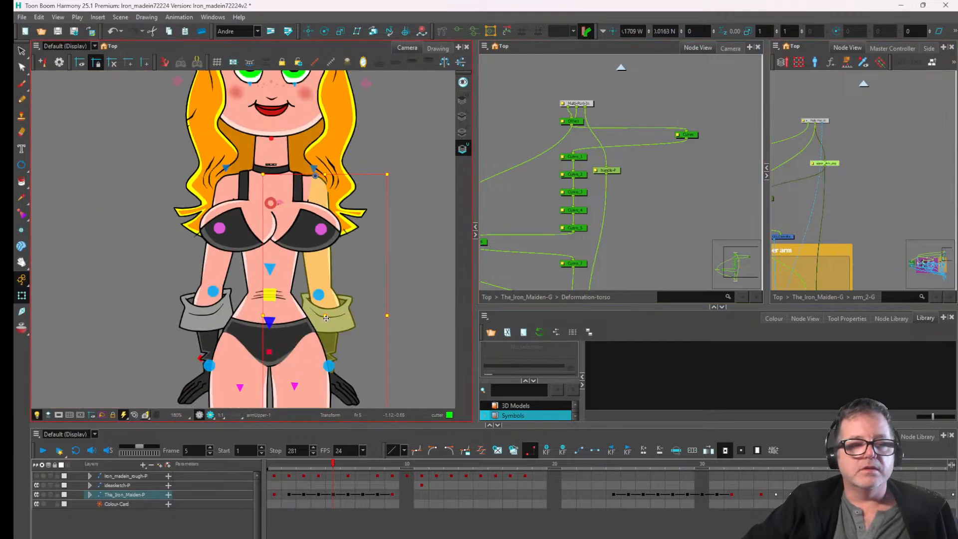
scroll(823, 187, up, 2)
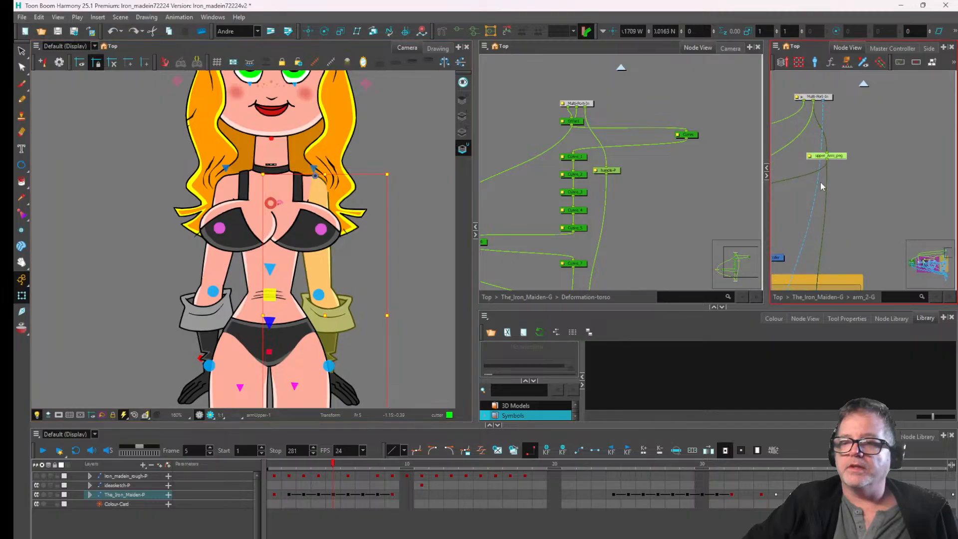
scroll(822, 187, up, 2)
drag(611, 172, 645, 180)
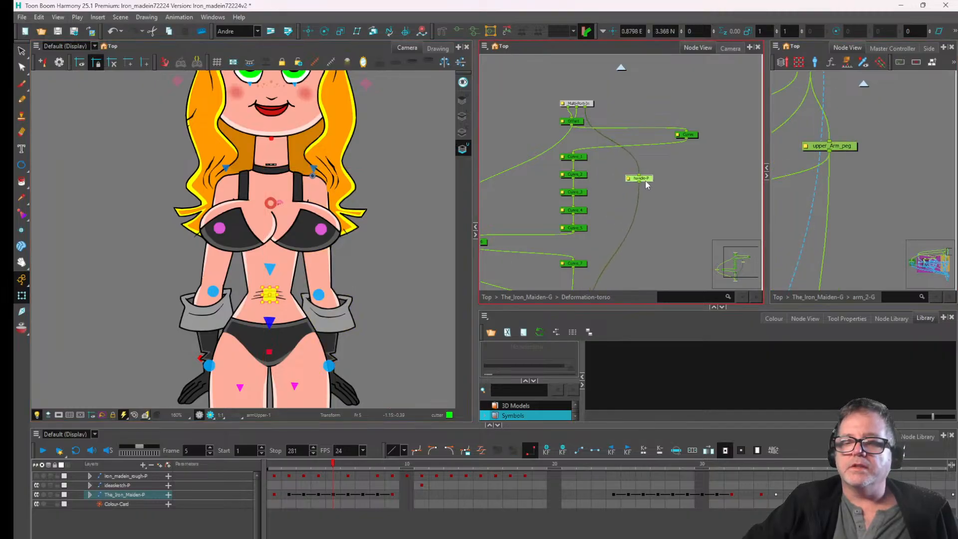
drag(851, 146, 850, 175)
- Reset the left arm's upper_Arm_peg and the shoulder controller's handle-P peg on frame 5
scroll(814, 181, up, 2)
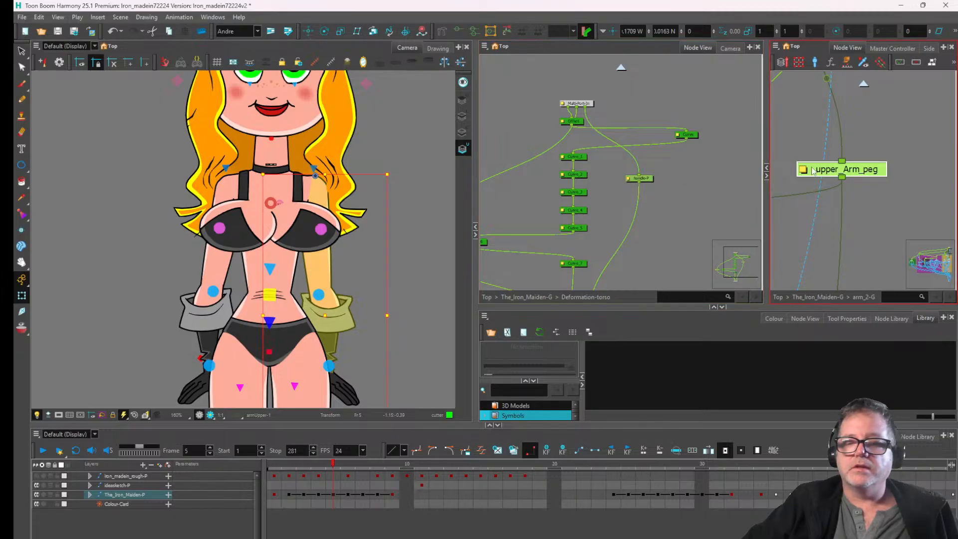
key(r)
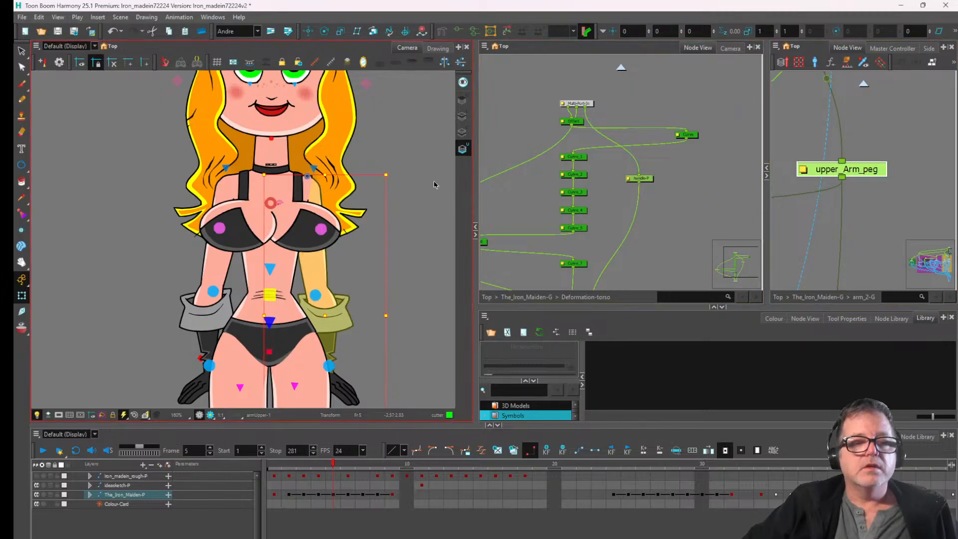
click(643, 180)
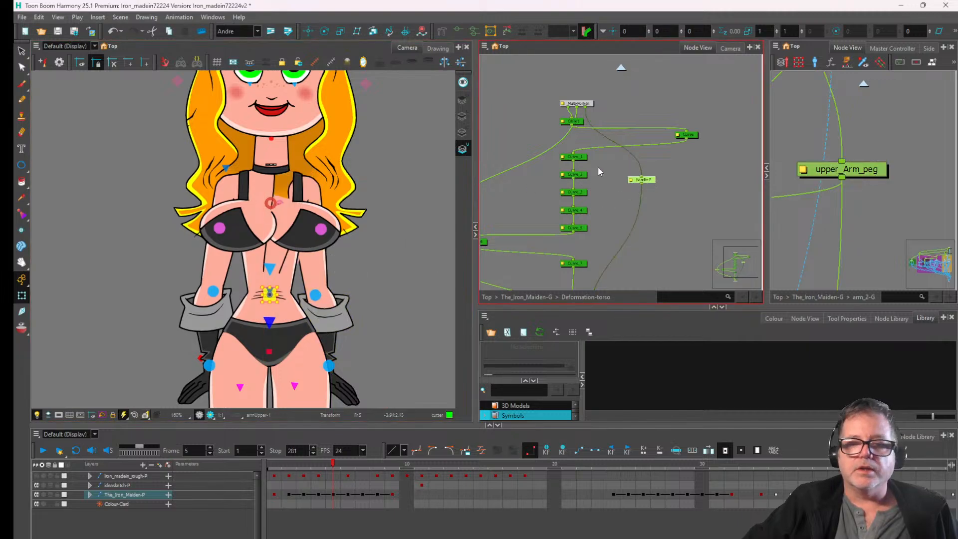
- Undo the last peg reset and nudge the shoulder controller's handle-P peg slightly inward to about 0.786 E, 3.36 N on frame 5
drag(627, 210, 631, 139)
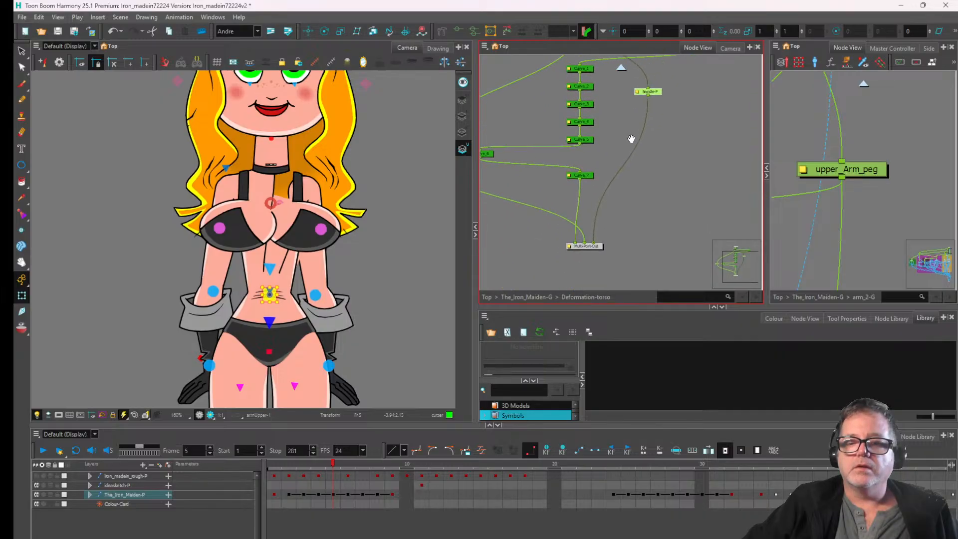
key(ctrl+z)
scroll(267, 178, up, 3)
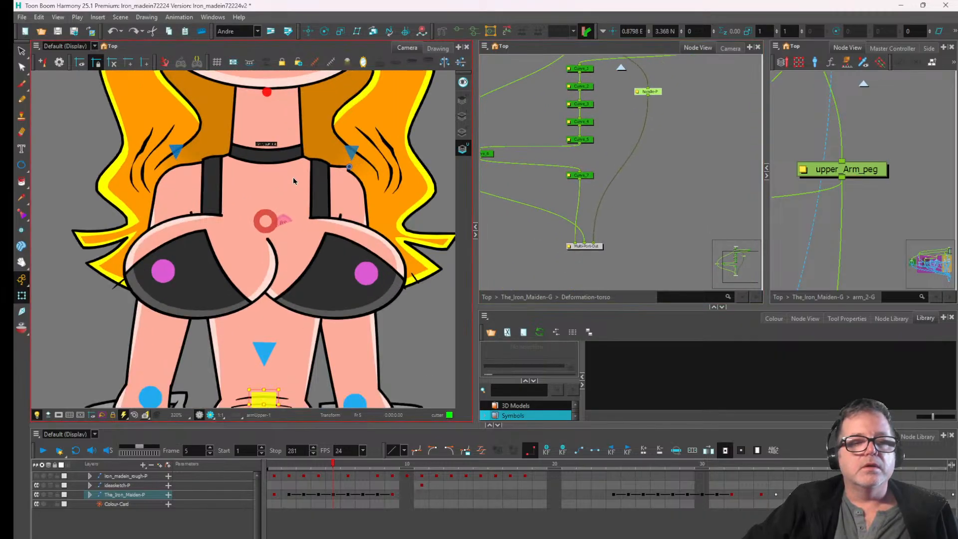
click(295, 178)
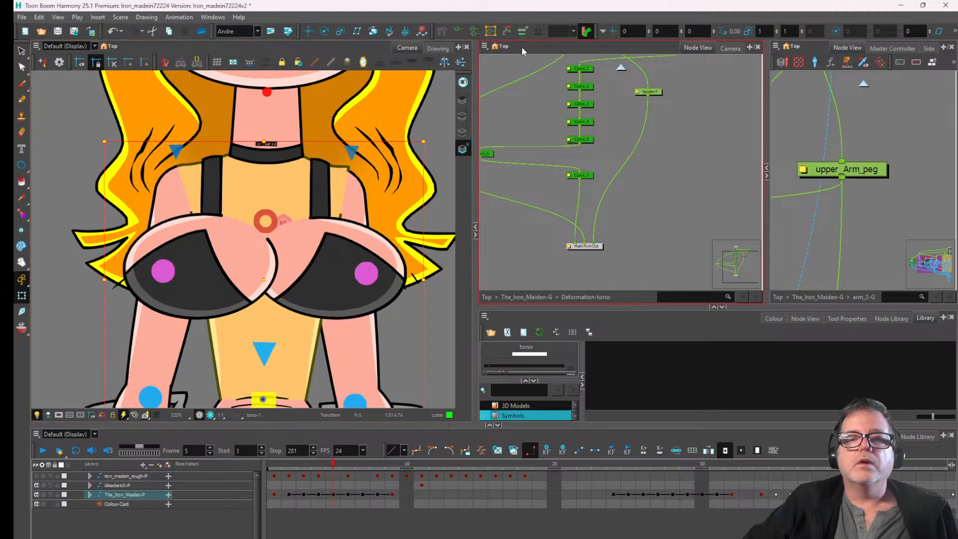
click(656, 93)
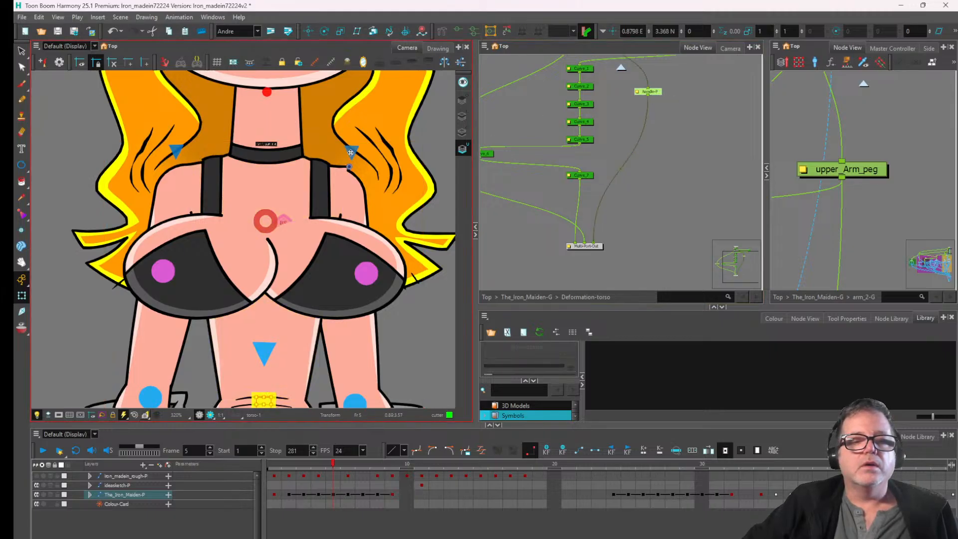
drag(351, 152, 343, 153)
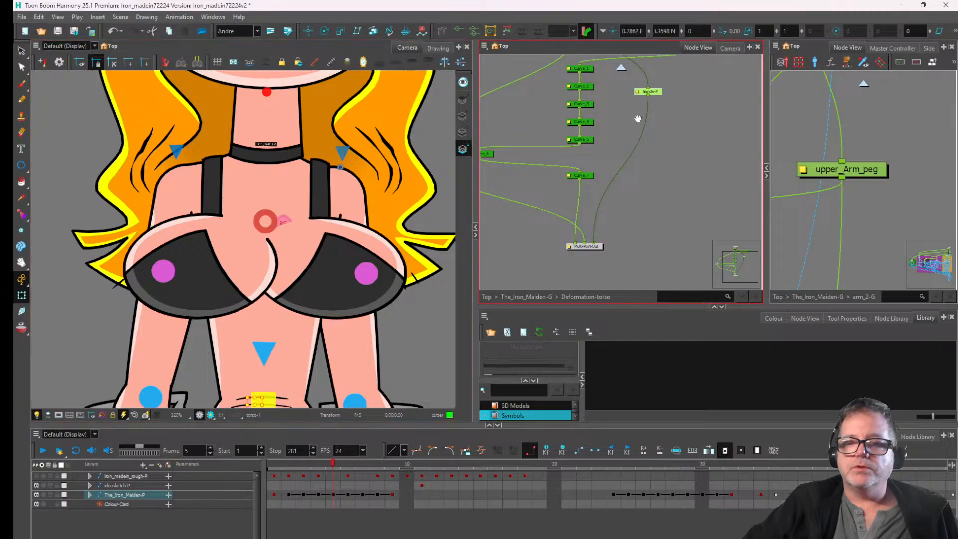
- Open the layer properties of the handle-P and upper_Arm_peg nodes and arrange the two windows side by side
drag(648, 115, 606, 142)
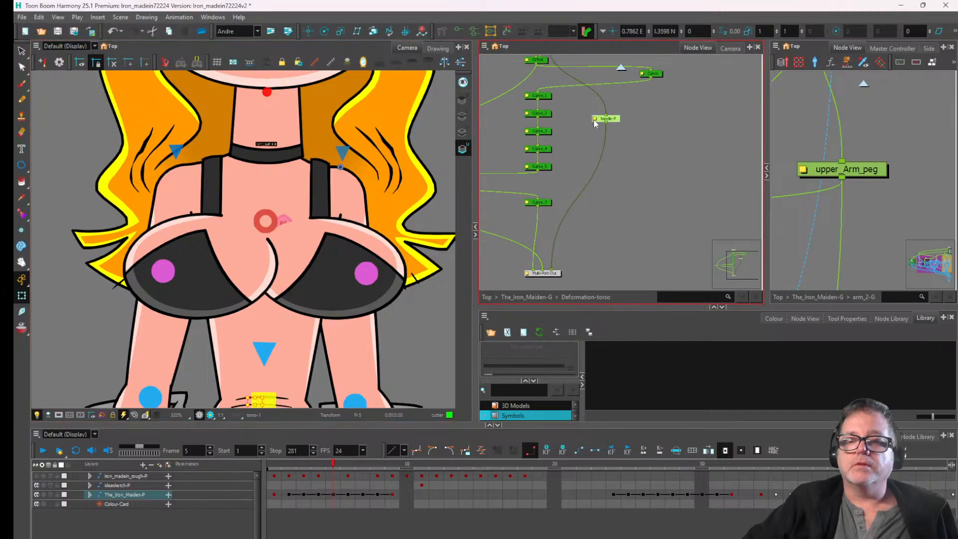
double_click(596, 122)
drag(606, 163, 631, 149)
drag(665, 121, 676, 93)
click(862, 162)
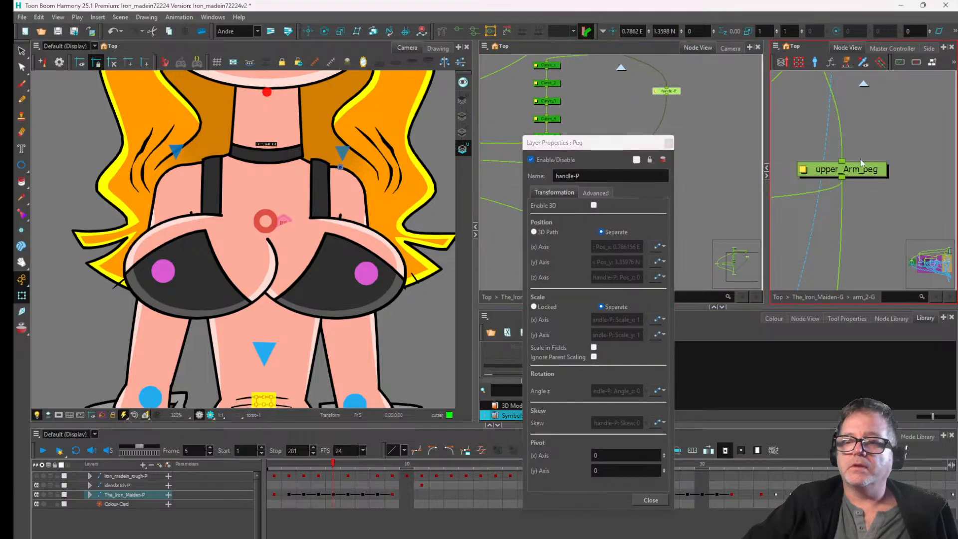
click(804, 173)
drag(761, 106, 842, 80)
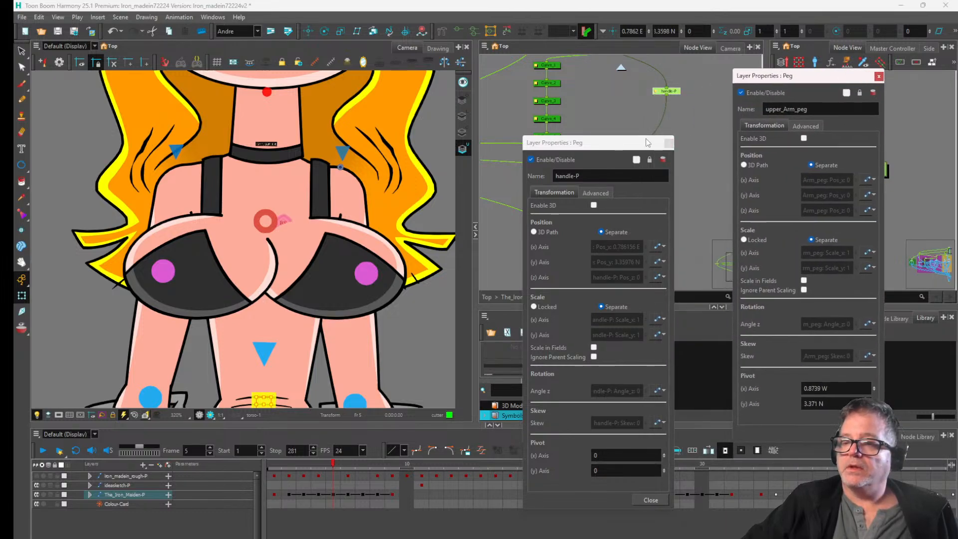
drag(646, 139, 603, 138)
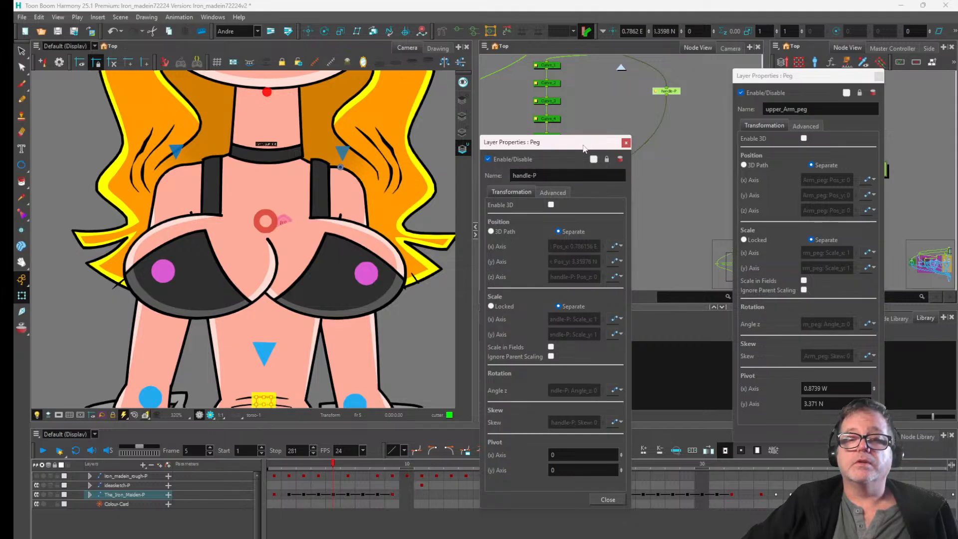
drag(583, 147, 602, 145)
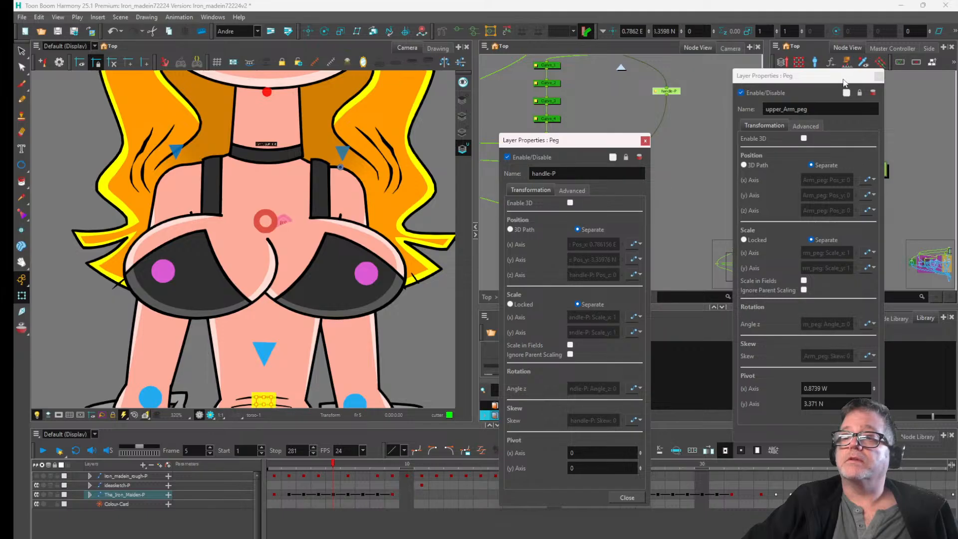
drag(843, 81, 785, 143)
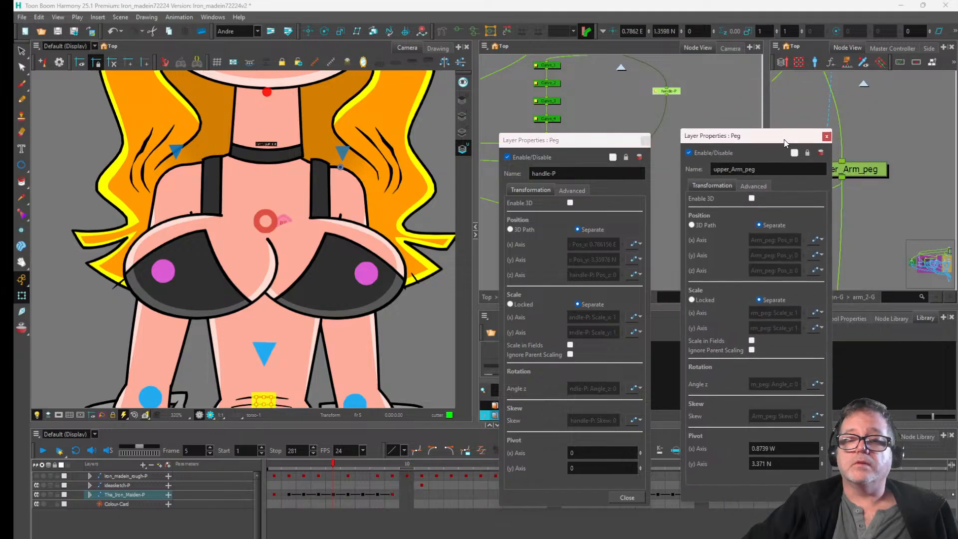
click(676, 91)
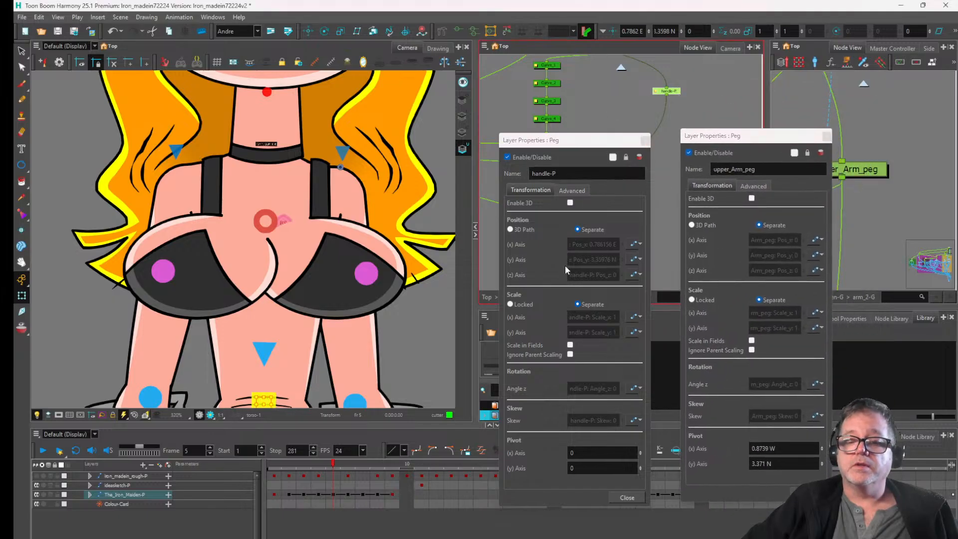
- Switch handle-P's x, y and z position parameters to Local values
click(638, 244)
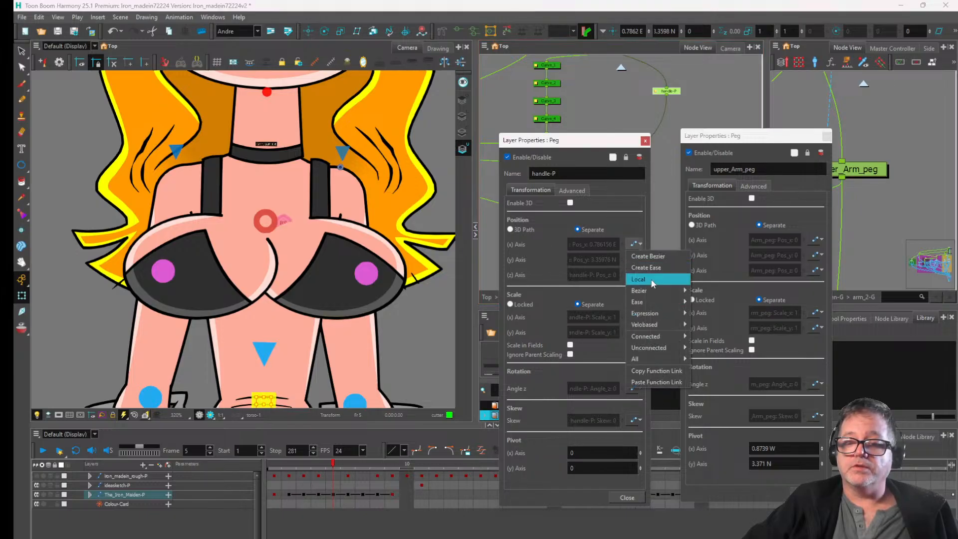
click(653, 283)
click(637, 258)
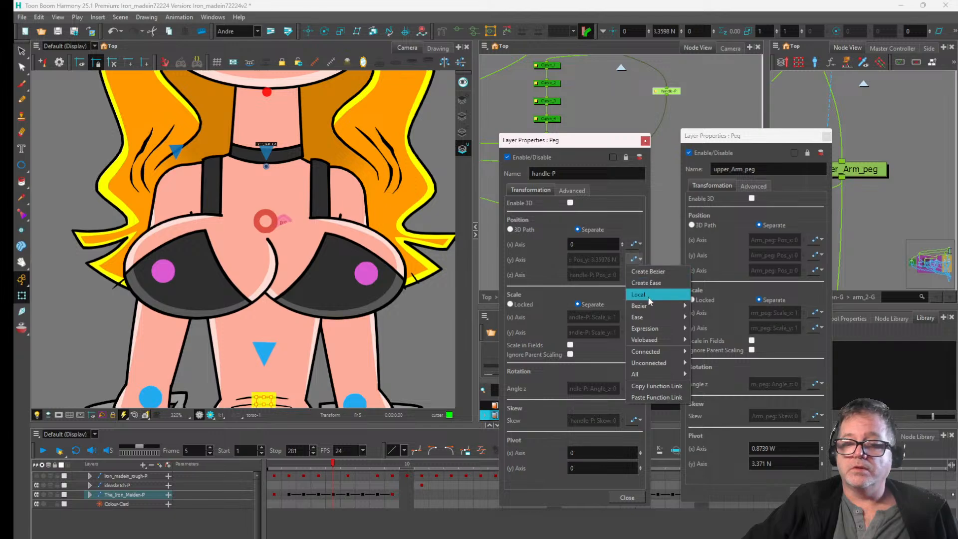
click(649, 296)
click(637, 274)
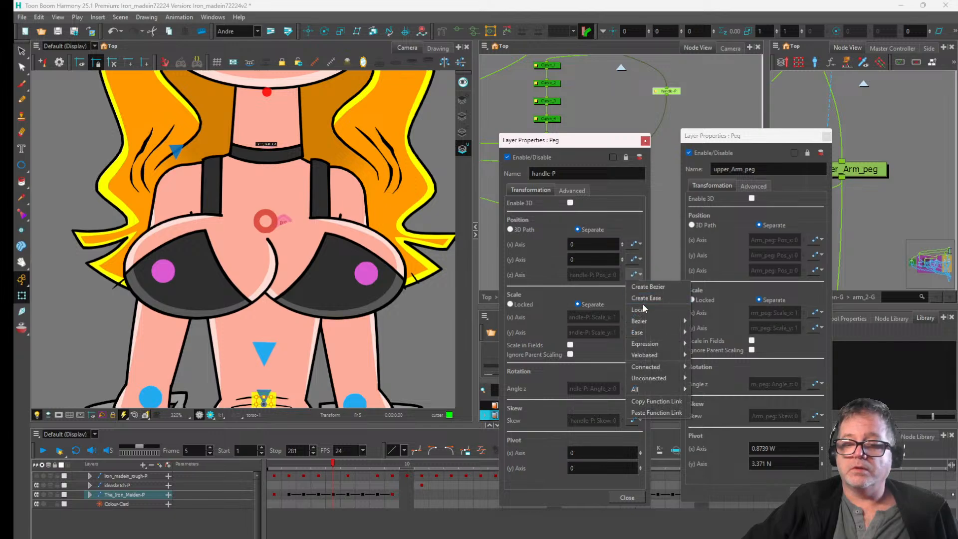
click(644, 308)
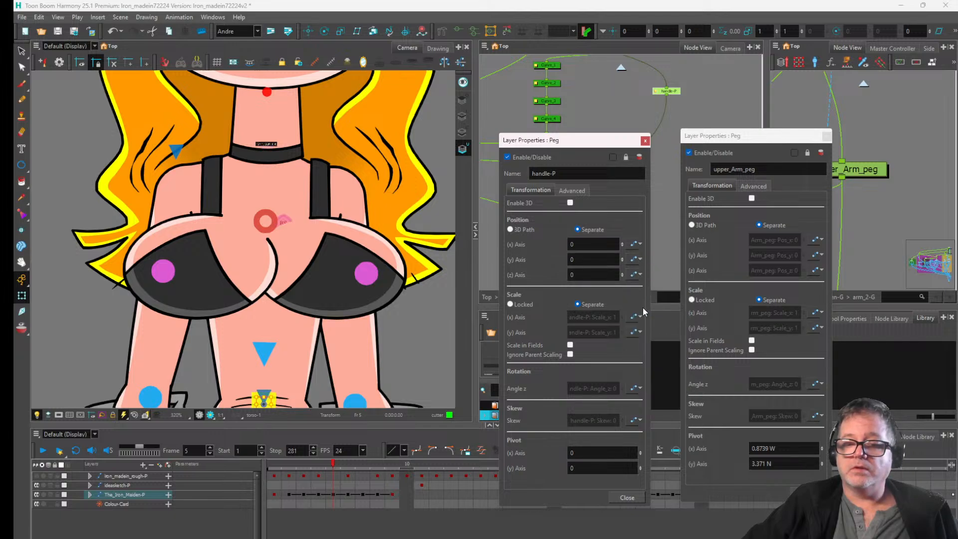
- Switch upper_Arm_peg's x, y and z position parameters to Local values
click(816, 240)
click(835, 276)
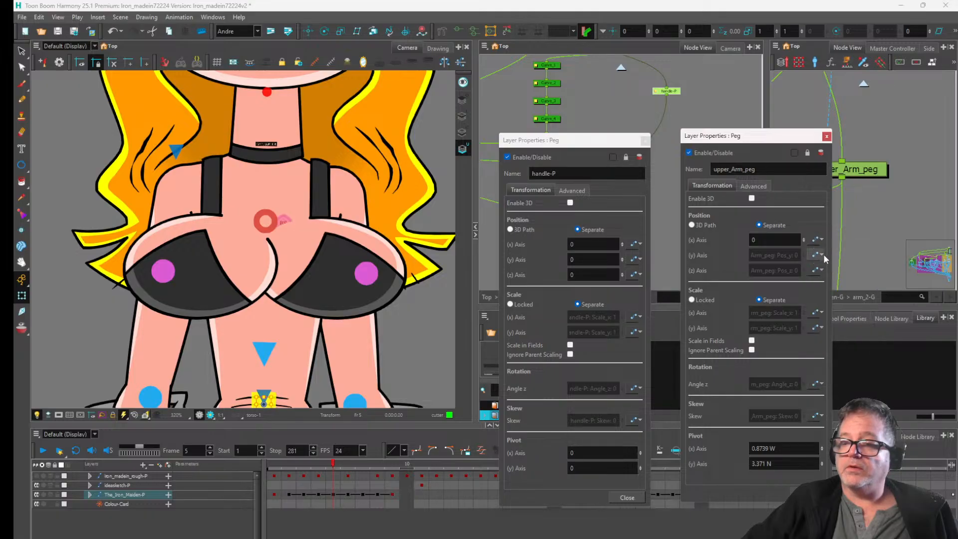
click(816, 255)
click(827, 280)
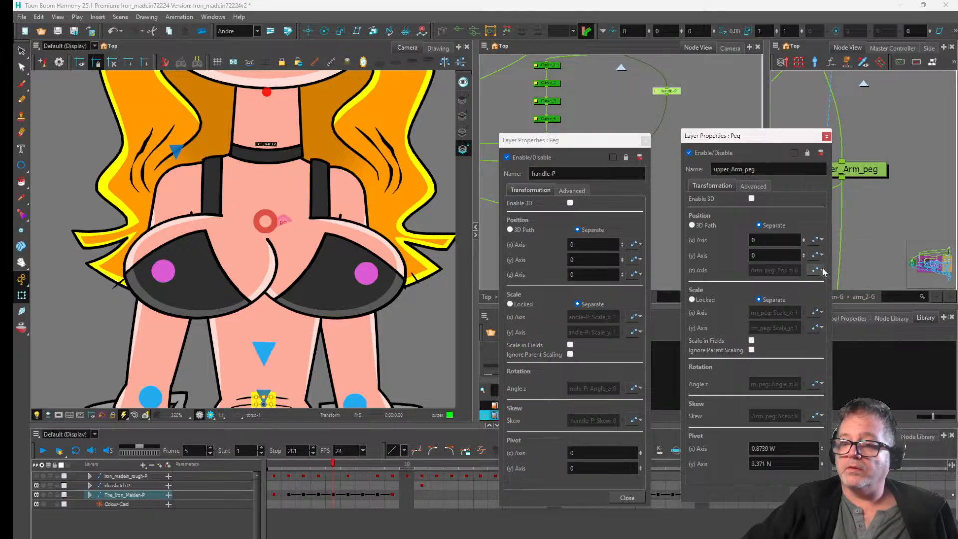
click(822, 270)
click(829, 305)
- Try to copy the function link of handle-P's x position parameter
click(821, 241)
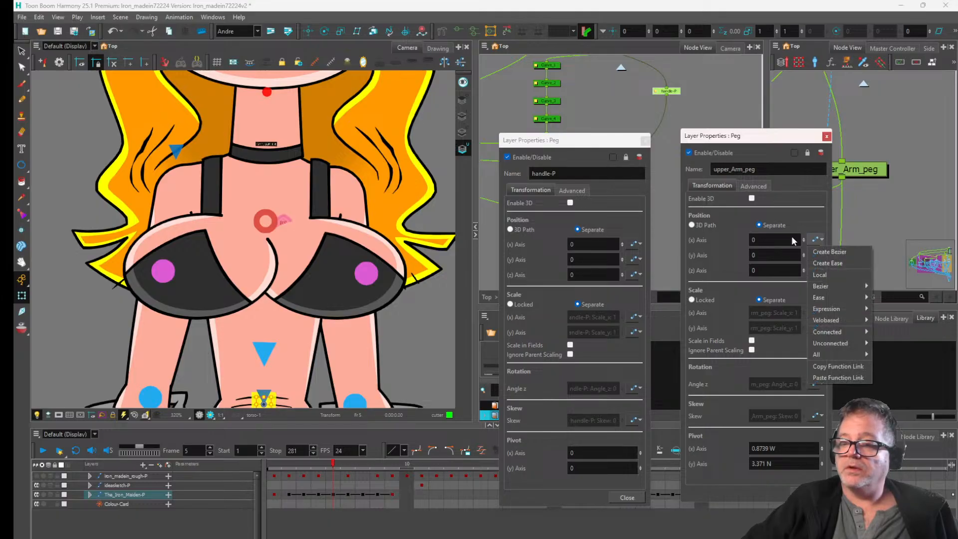
click(638, 224)
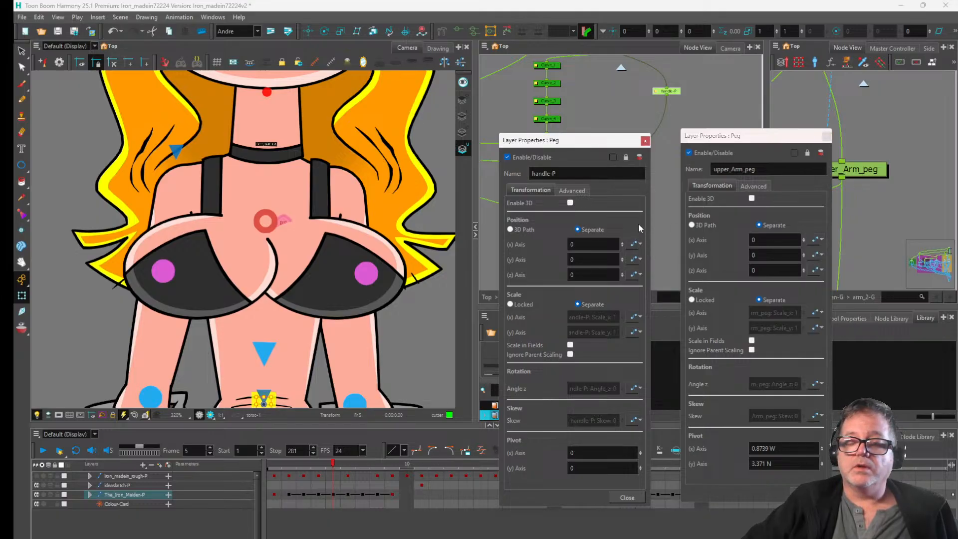
click(640, 243)
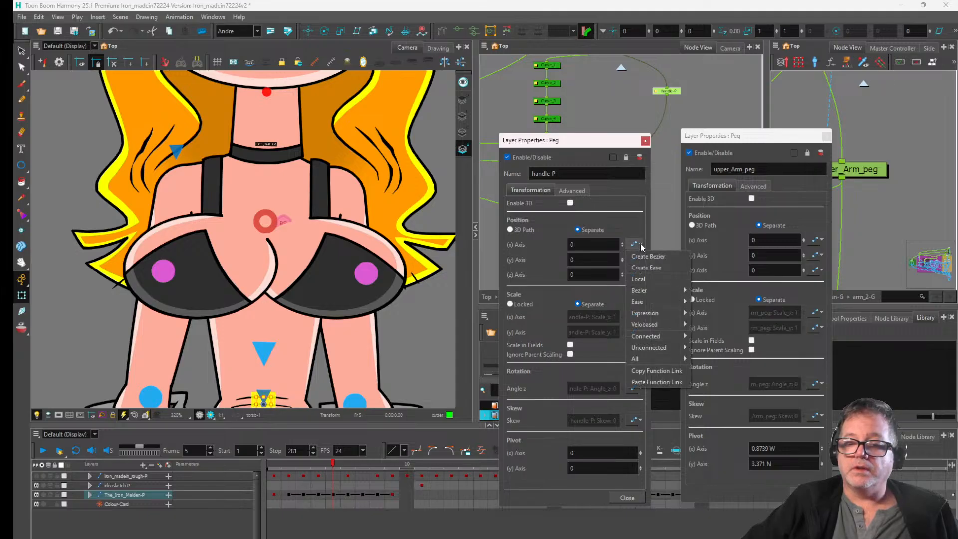
click(660, 372)
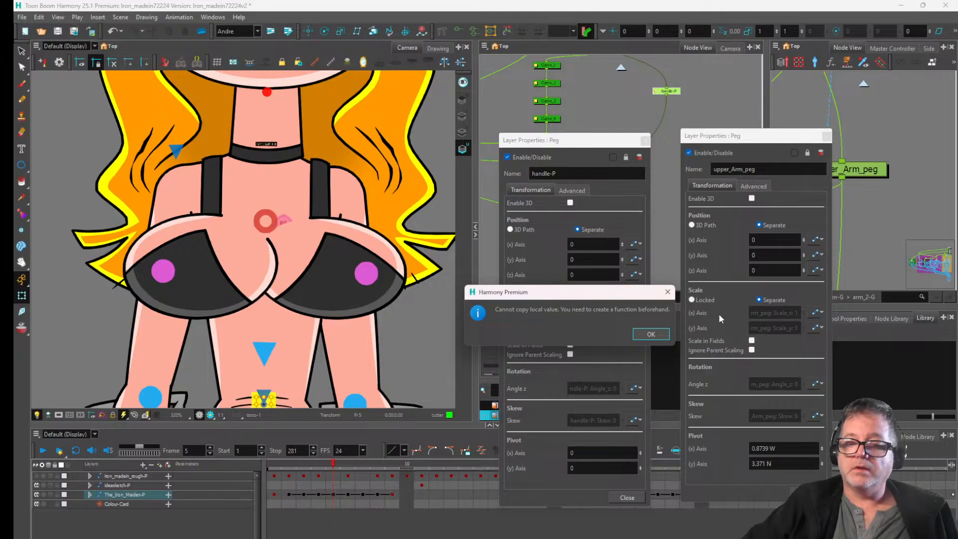
click(669, 293)
click(639, 244)
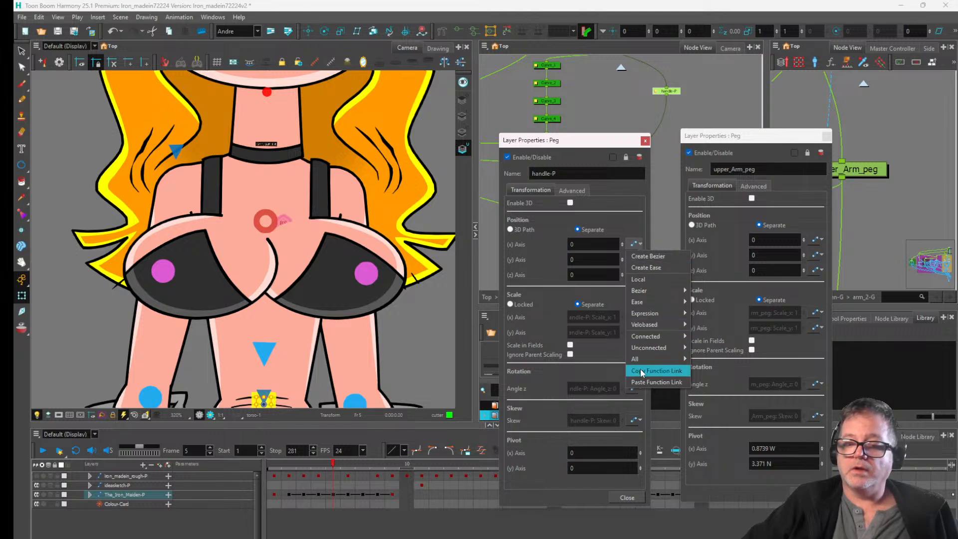
click(622, 211)
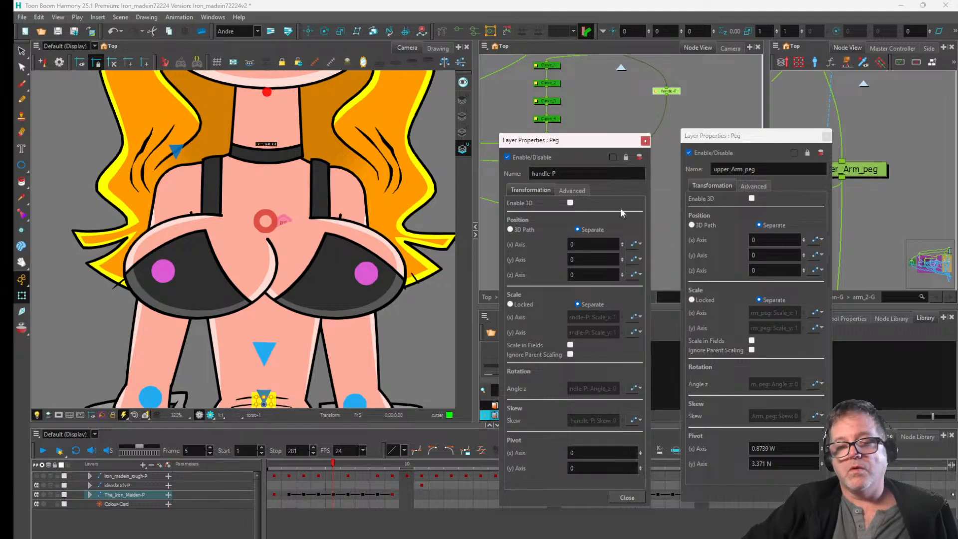
- Review handle-P's transformation and advanced peg properties
click(587, 243)
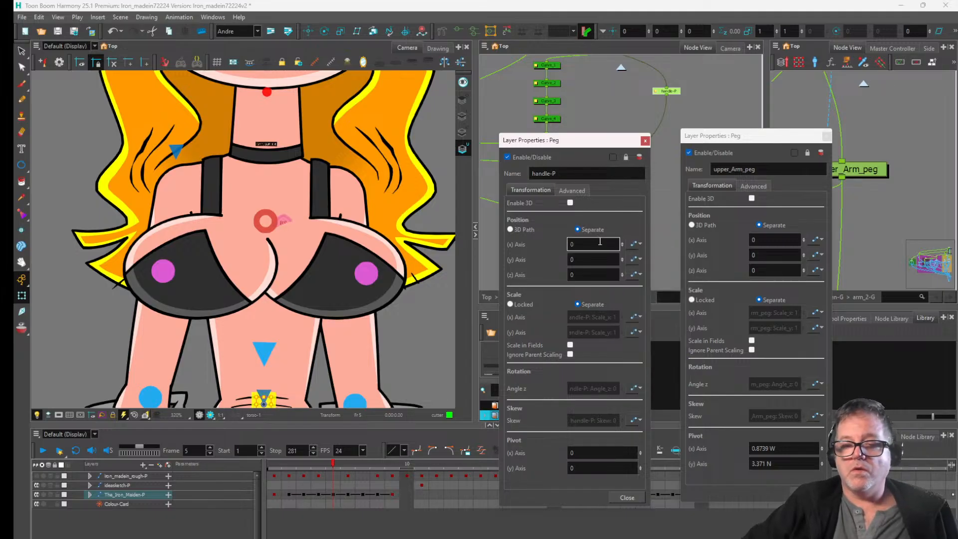
click(668, 92)
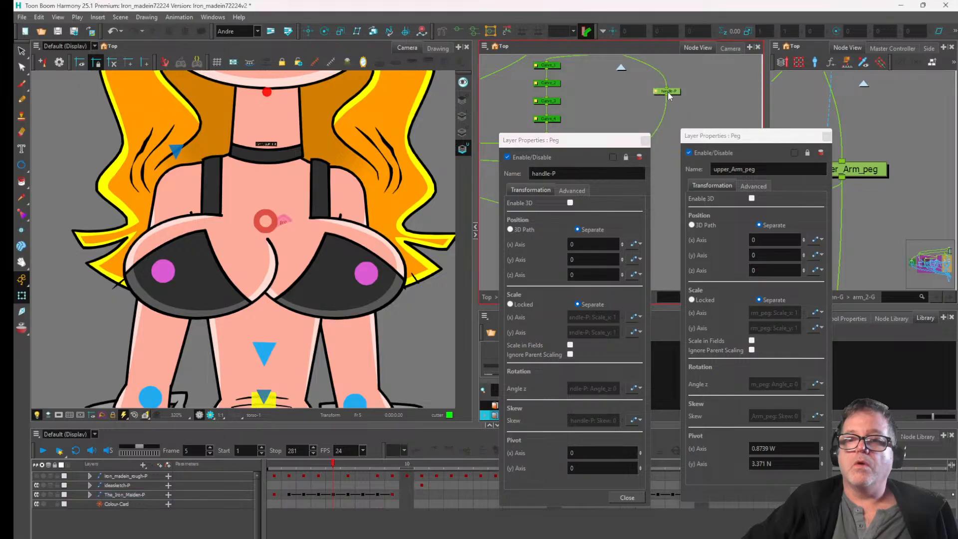
click(670, 92)
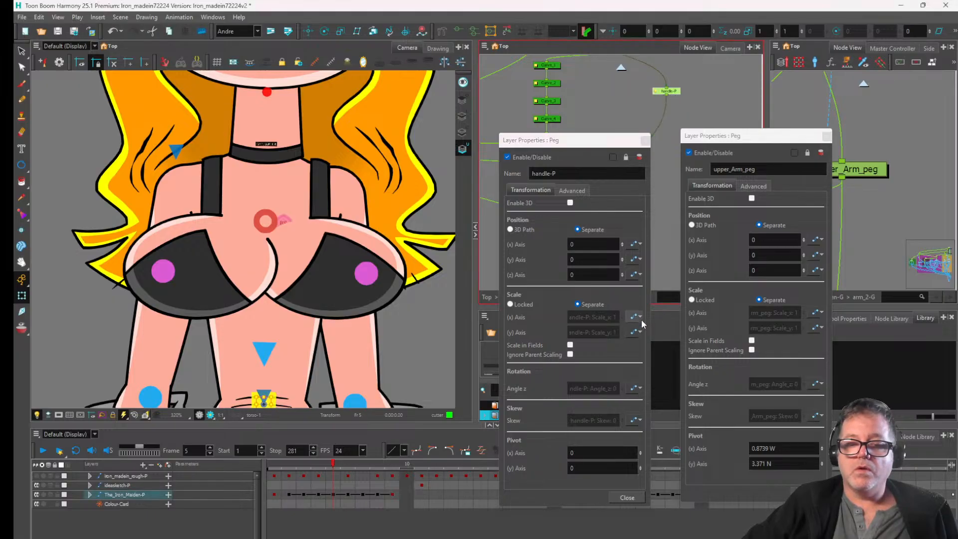
click(588, 176)
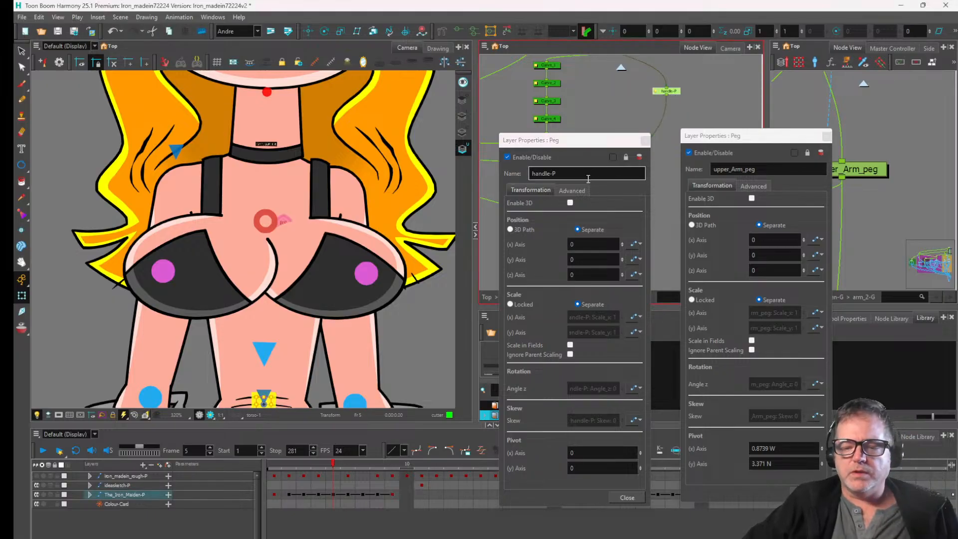
click(578, 191)
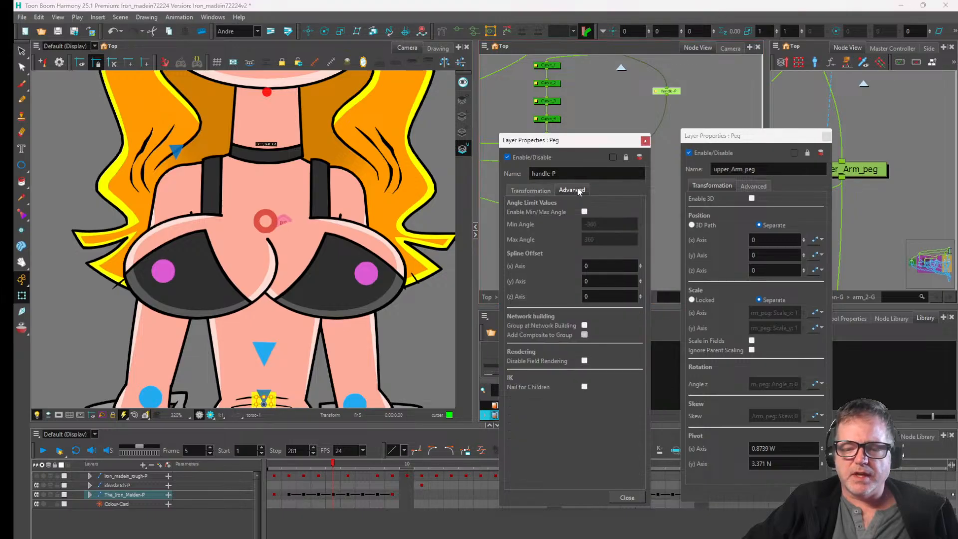
click(534, 193)
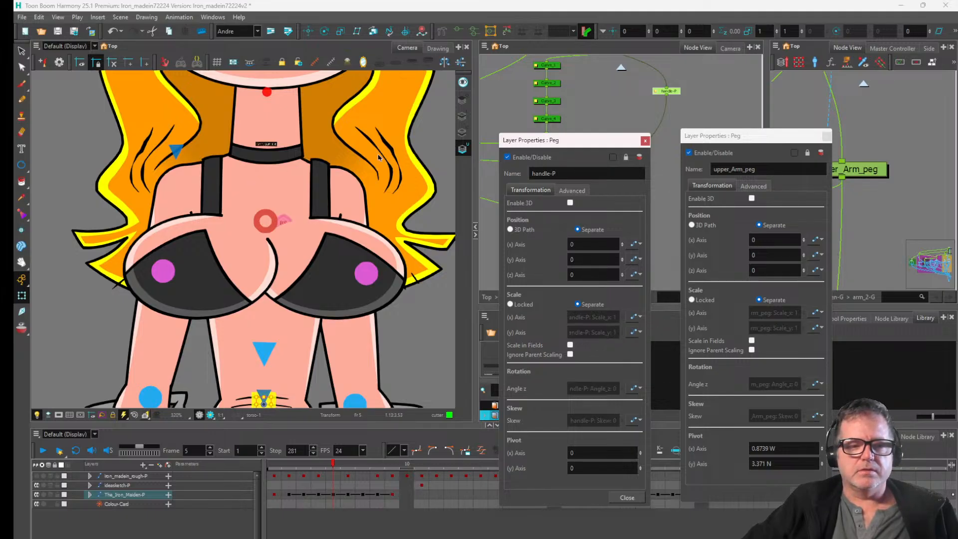
- Close the layer properties windows of handle-P and upper_Arm_peg
scroll(331, 198, down, 2)
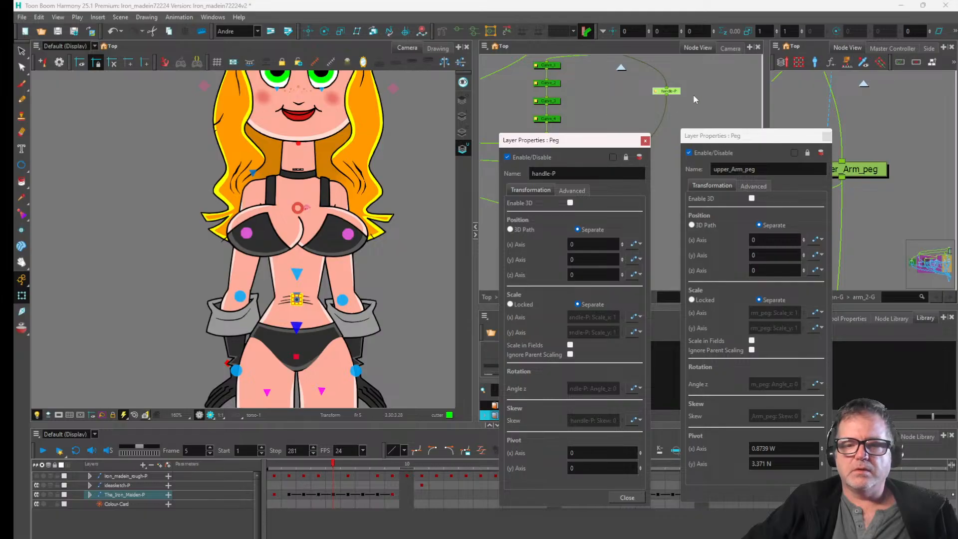
click(680, 94)
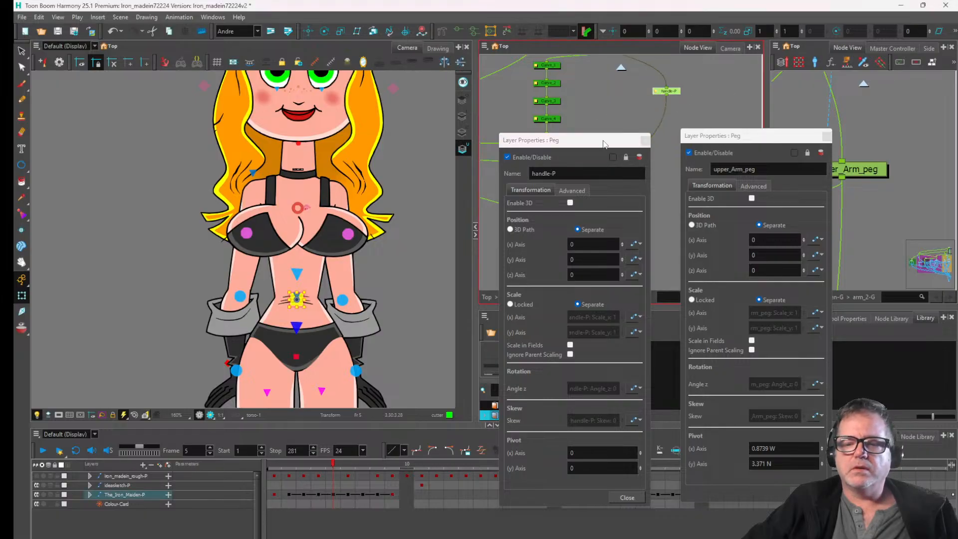
drag(604, 144, 808, 256)
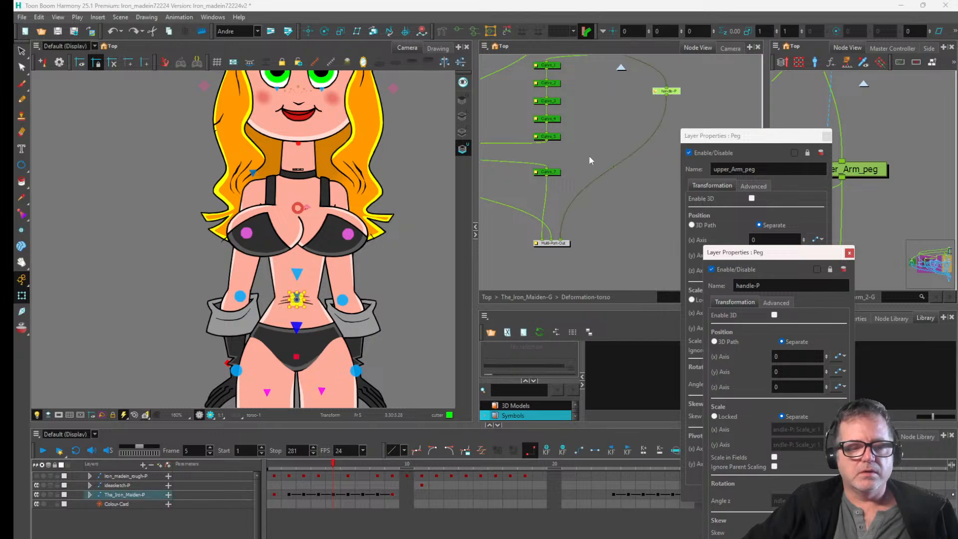
click(849, 252)
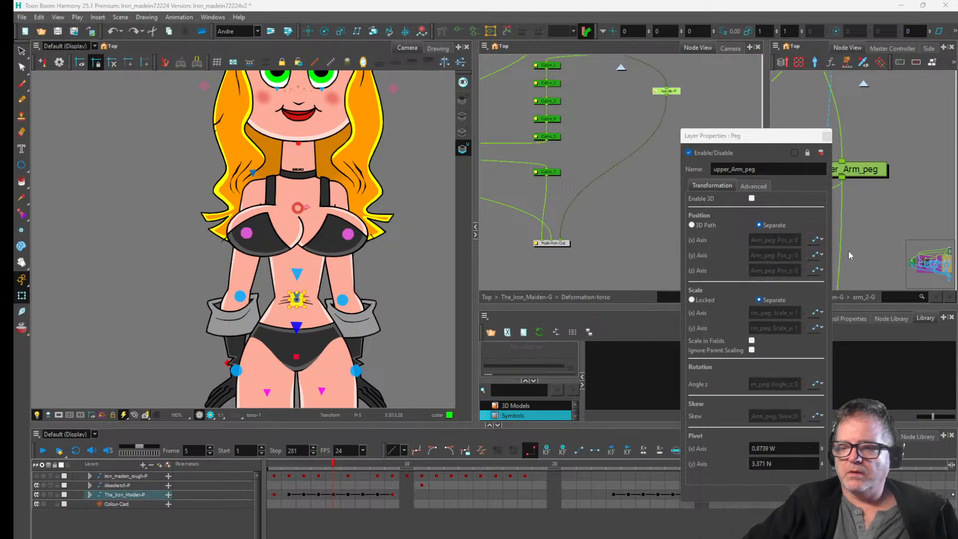
click(827, 135)
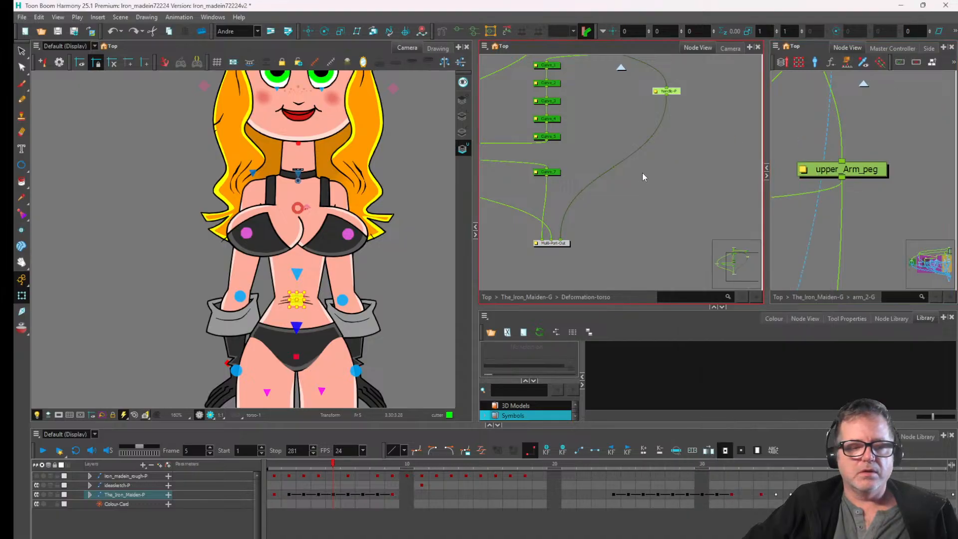
- Move the handle-P node closer to the torso curve nodes and check its layer properties
scroll(668, 118, up, 2)
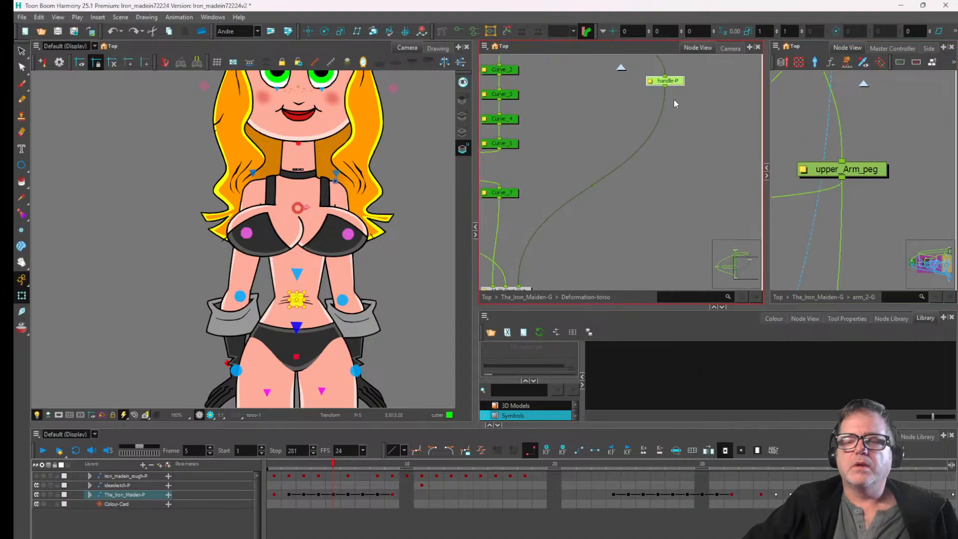
drag(677, 88, 616, 113)
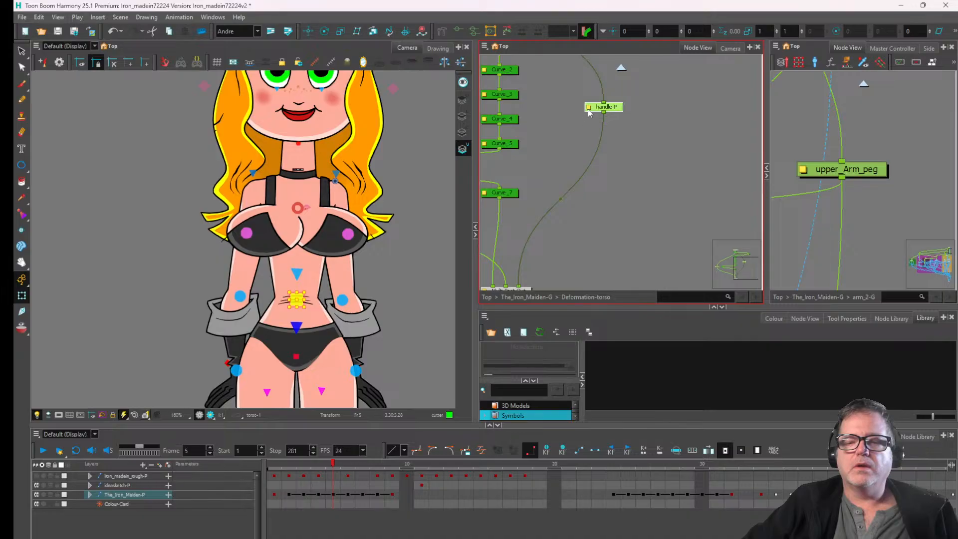
double_click(589, 111)
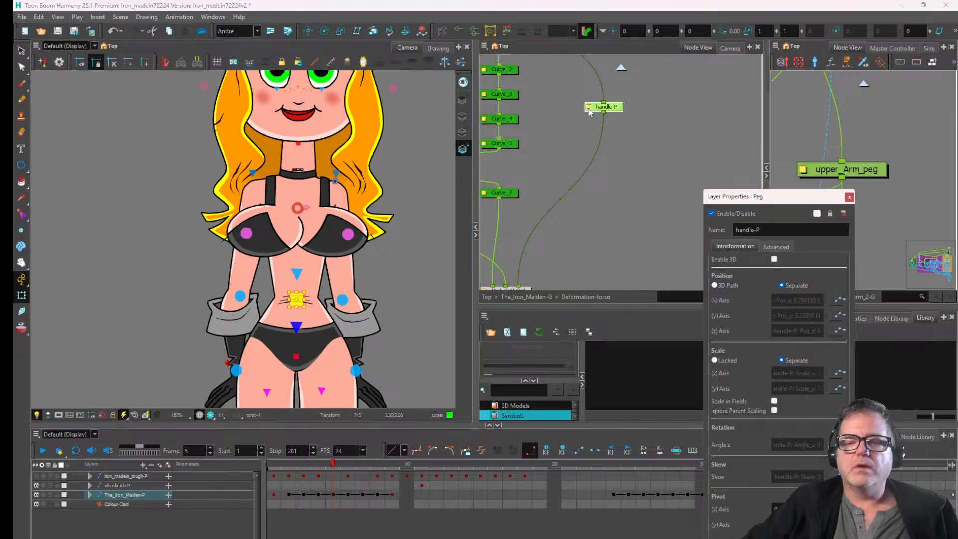
click(849, 197)
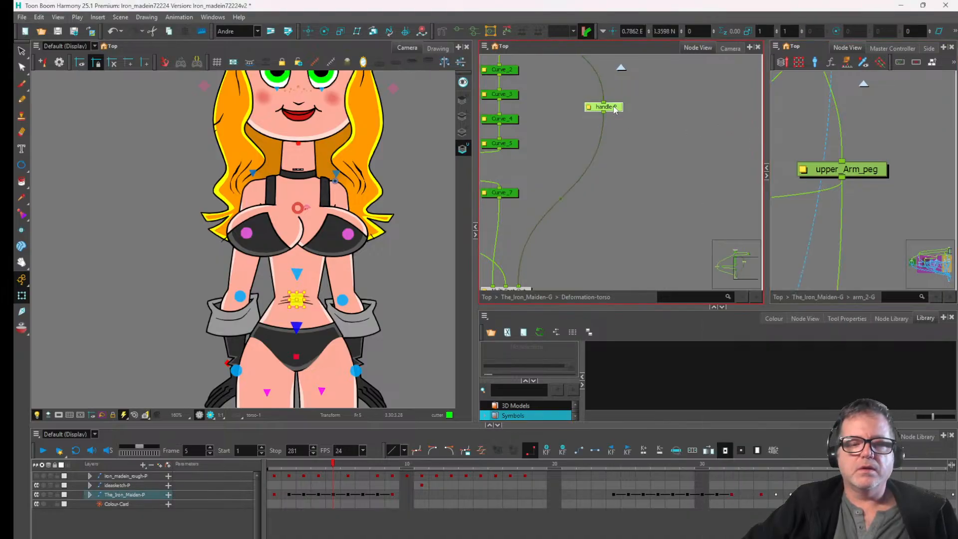
- Try resetting handle-P's transformation to zero with its layer properties open
double_click(587, 111)
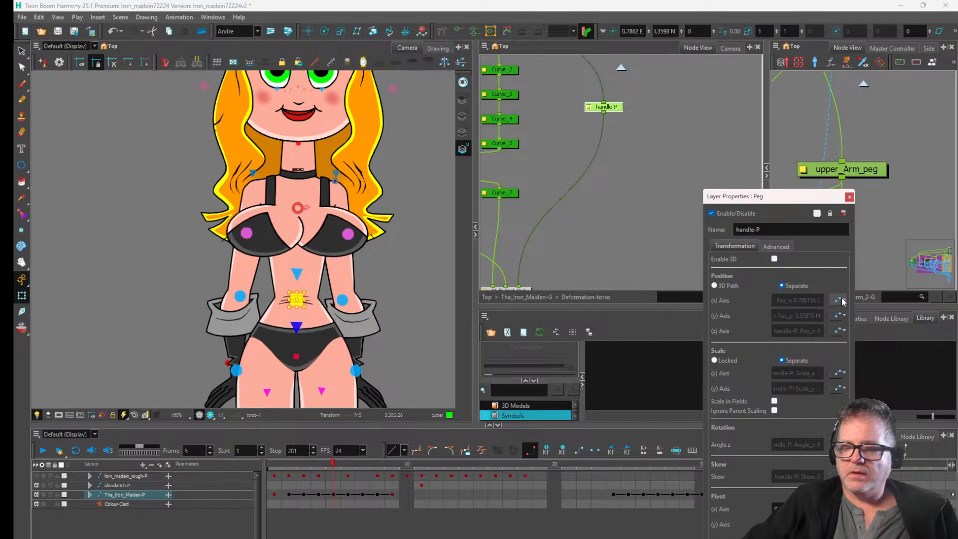
click(842, 301)
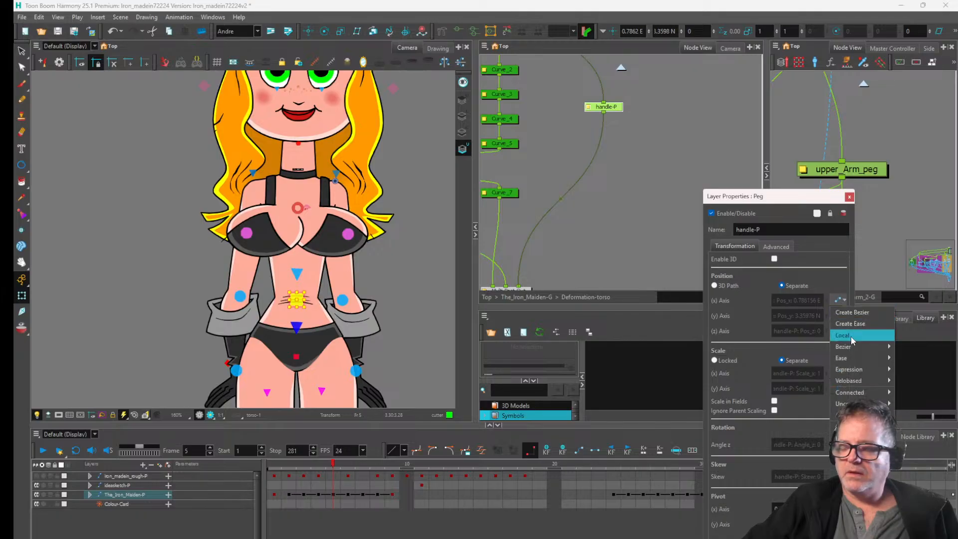
click(676, 143)
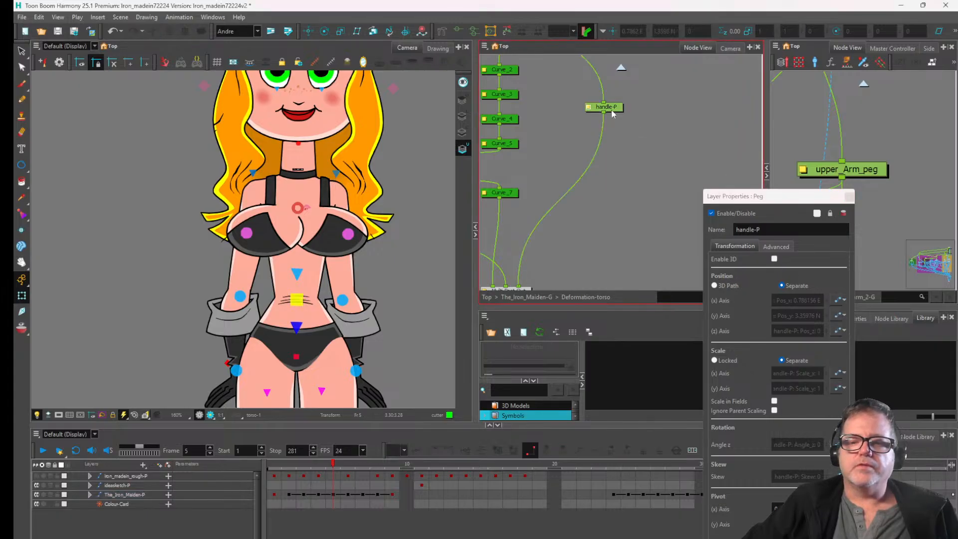
key(ctrl+z)
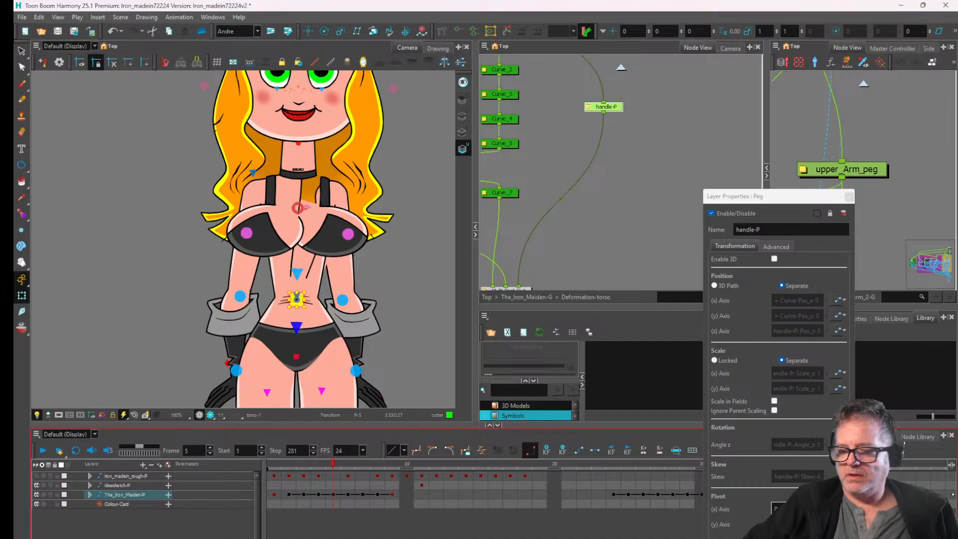
- Set handle-P's pivot x value to 0 and close its layer properties
click(797, 509)
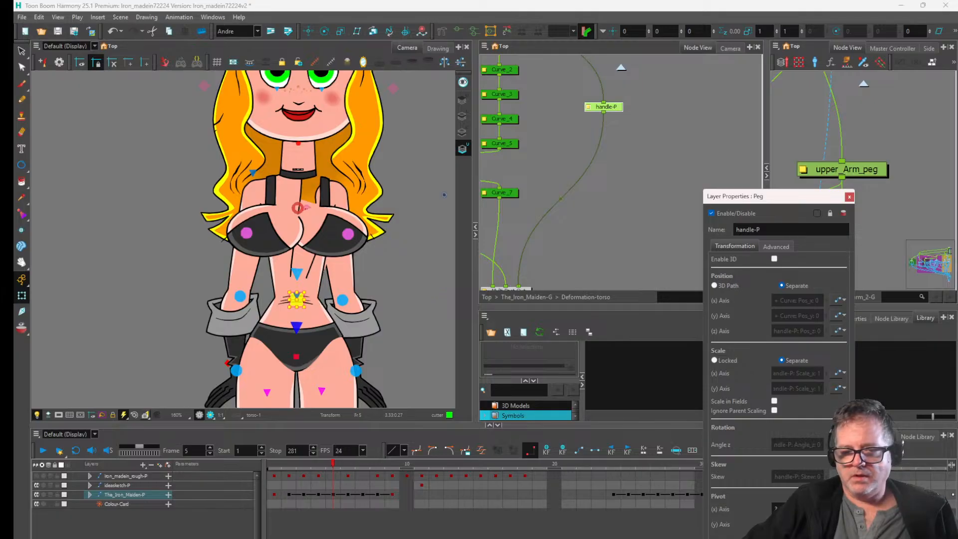
drag(805, 509, 743, 513)
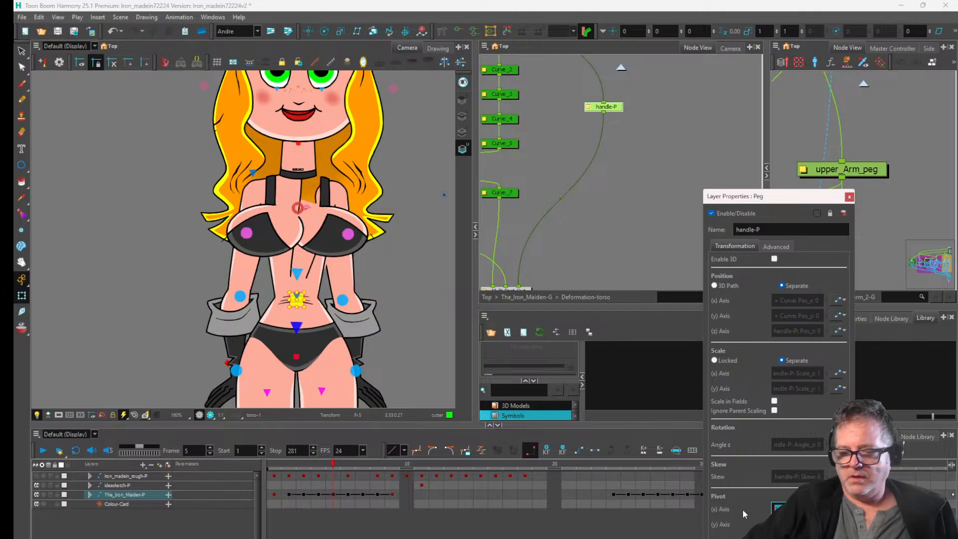
text(0)
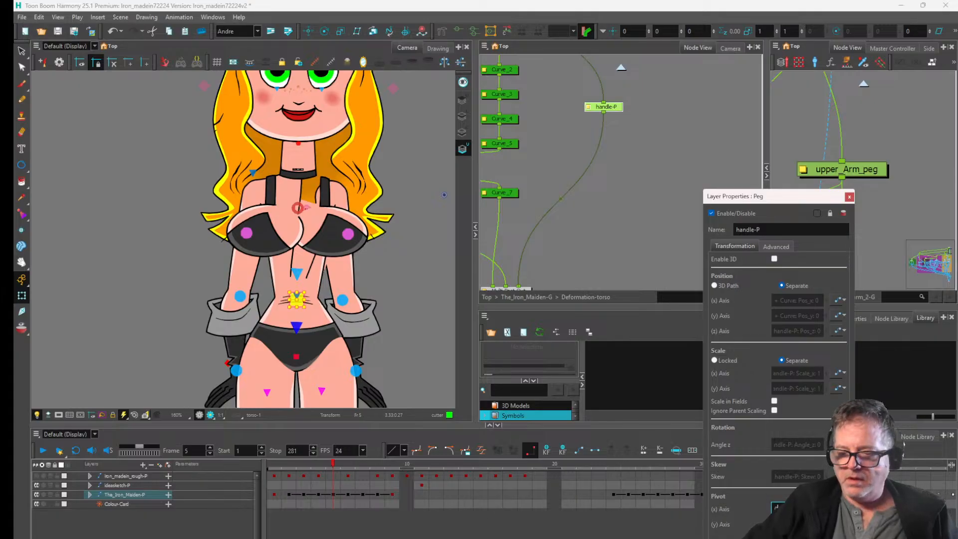
key(Return)
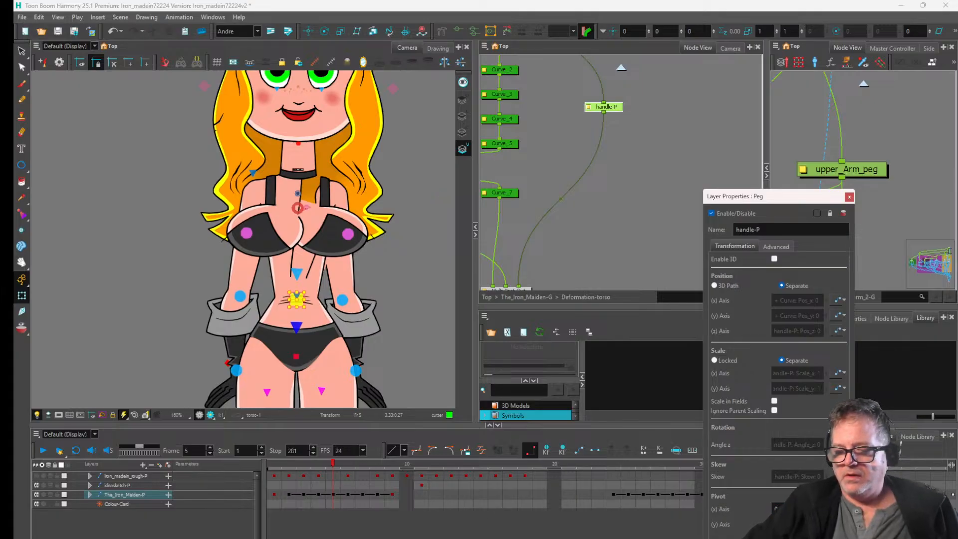
click(848, 197)
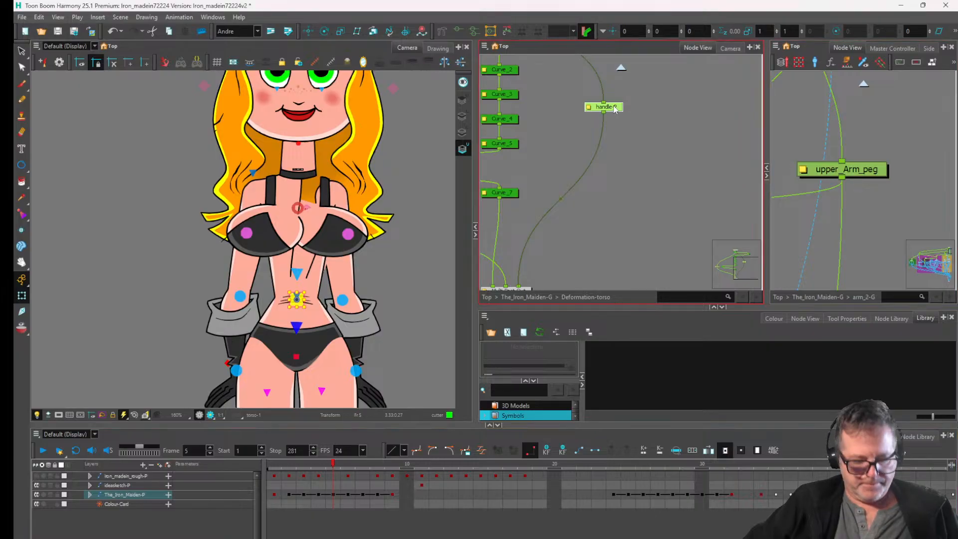
- Show the torso's deformation controls and pick out the curve point at the centre of the waist
click(301, 189)
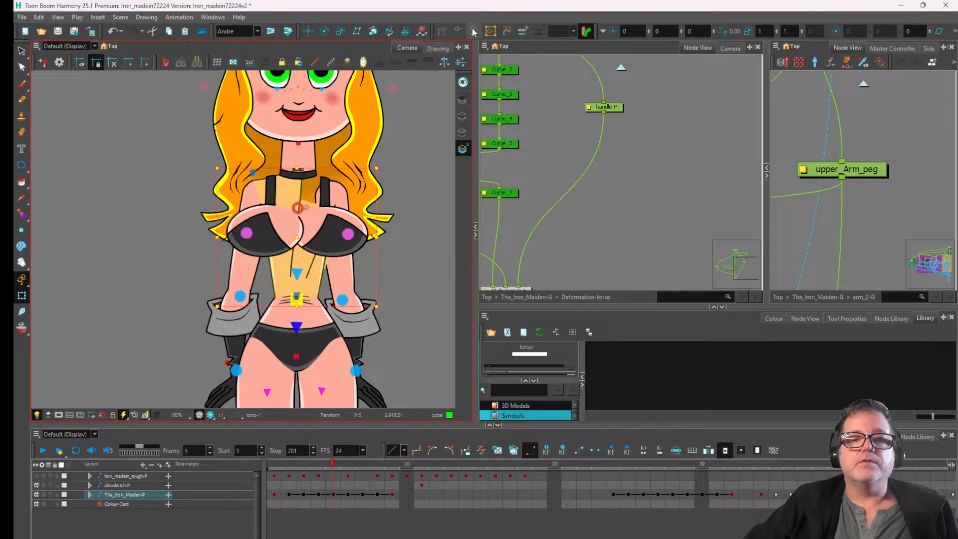
scroll(299, 299, up, 5)
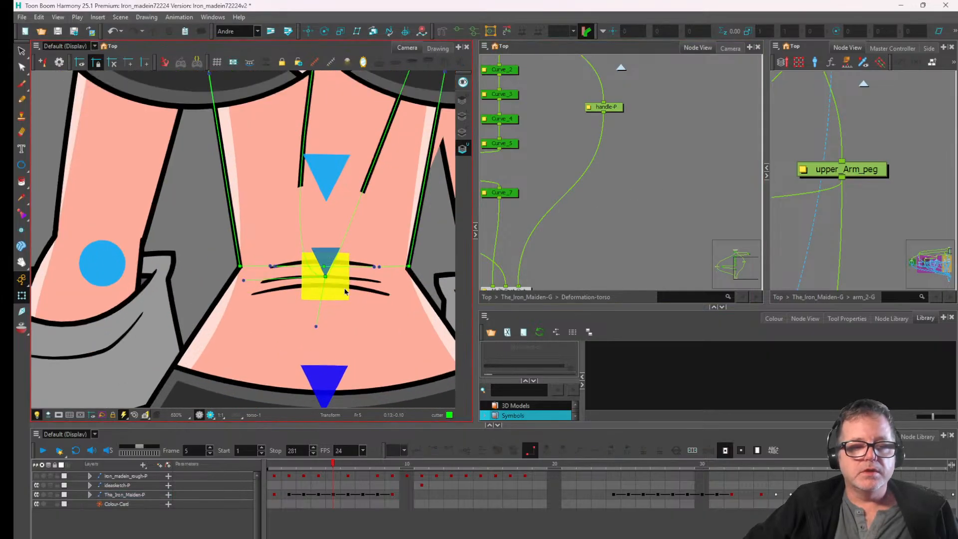
click(325, 281)
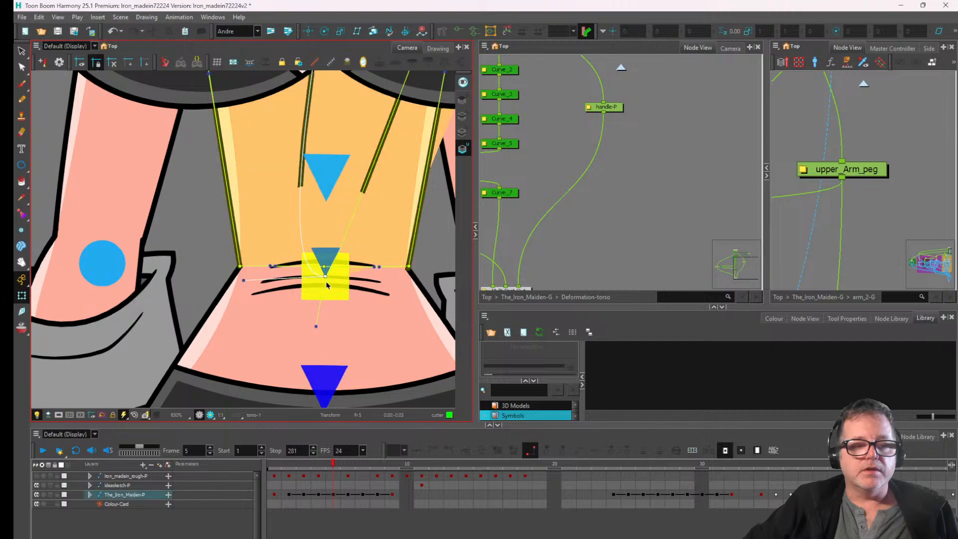
key(ctrl+r)
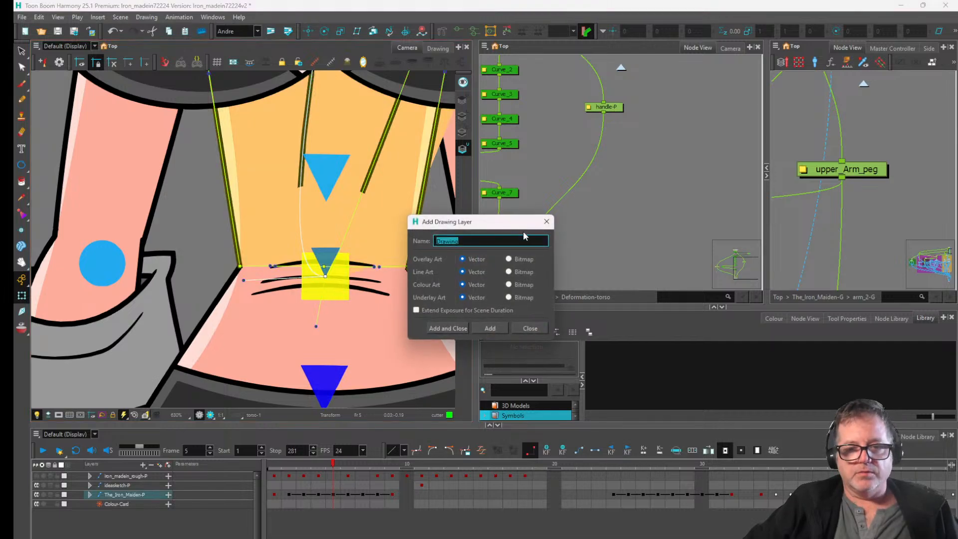
click(546, 221)
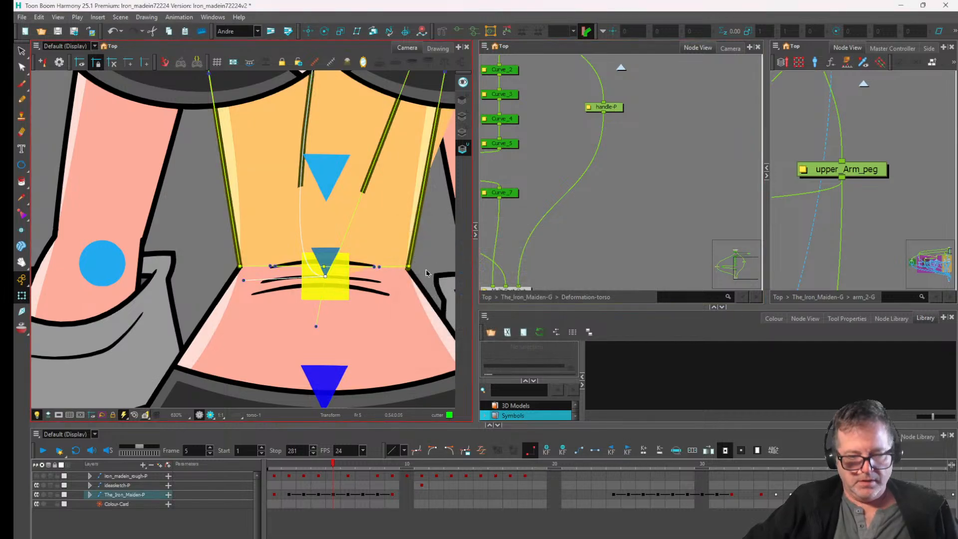
click(566, 242)
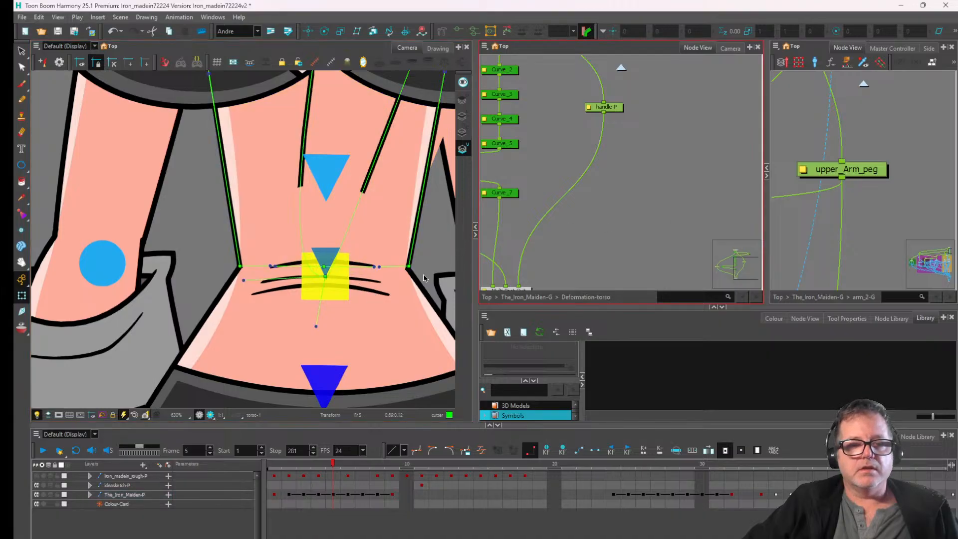
- Try nudging the torso's deformation point at the centre of the waist slightly upward
click(326, 275)
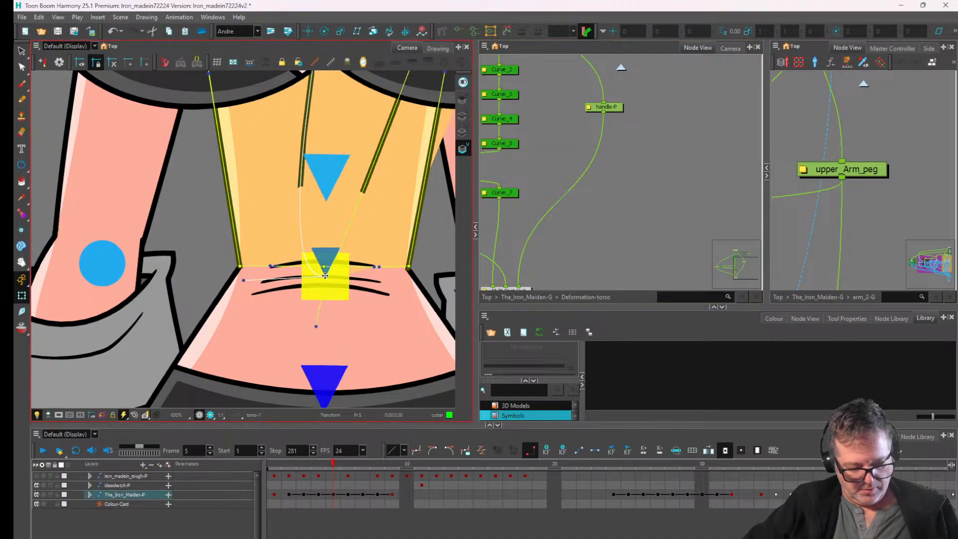
mouse_move(325, 277)
mouse_down()
mouse_move(353, 231)
mouse_move(355, 189)
mouse_move(327, 270)
mouse_up()
scroll(349, 220, down, 7)
scroll(327, 270, up, 1)
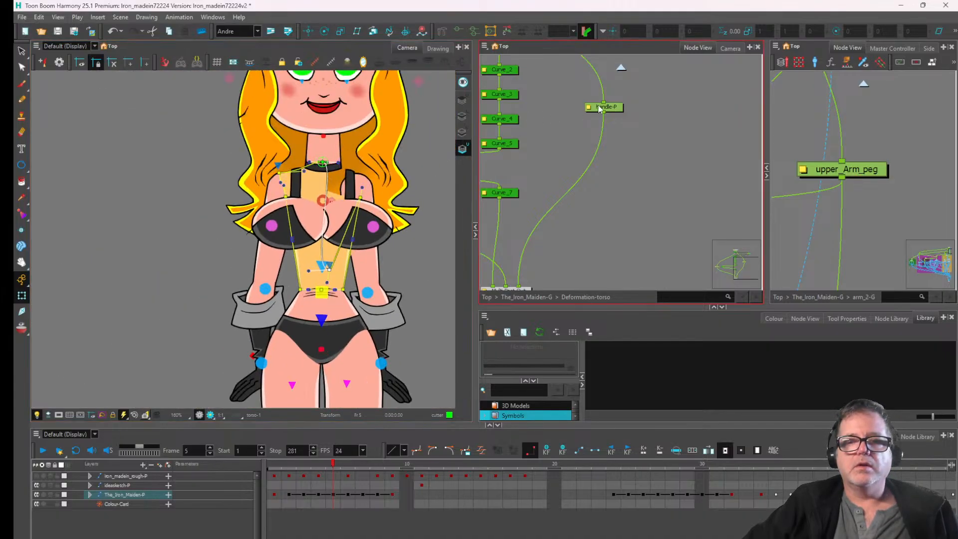
- Undo the waist deformation point edit and the recent handle-P pivot and transformation changes
click(401, 240)
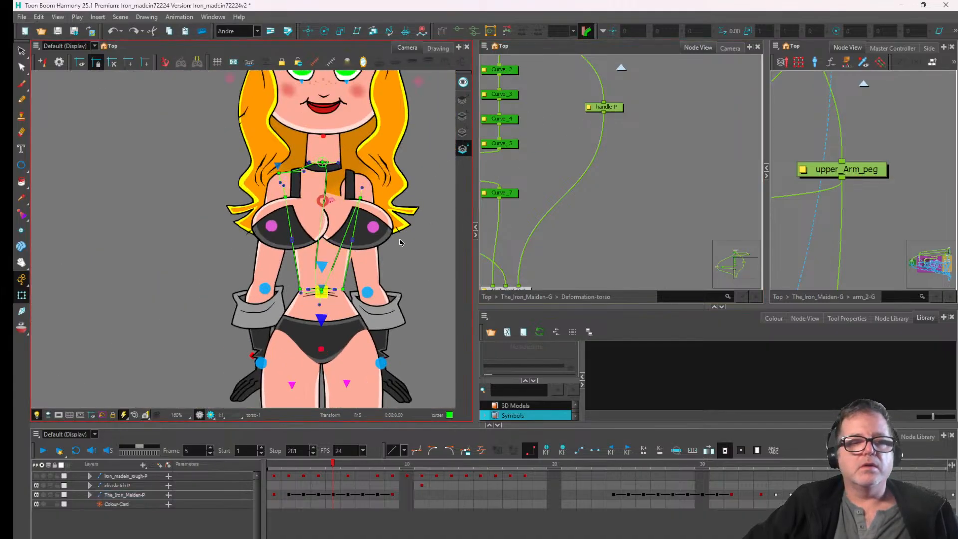
key(ctrl+z)
key(ctrl+z)
key(ctrl+z)
key(ctrl+z)
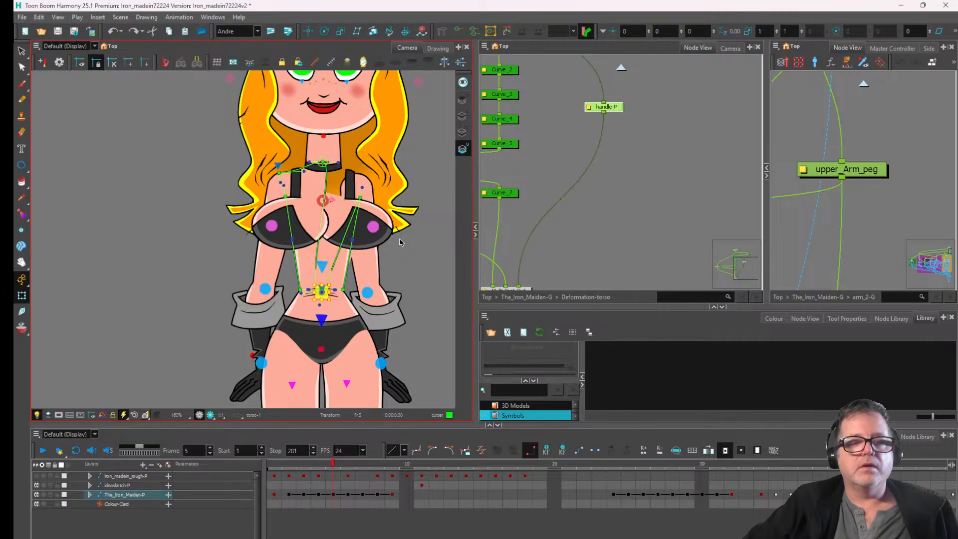
key(ctrl+z)
key(ctrl+z)
- Disconnect handle-P's output from the Multi-Port-Out node in the Deformation-torso group
drag(604, 120, 591, 198)
scroll(592, 198, up, 2)
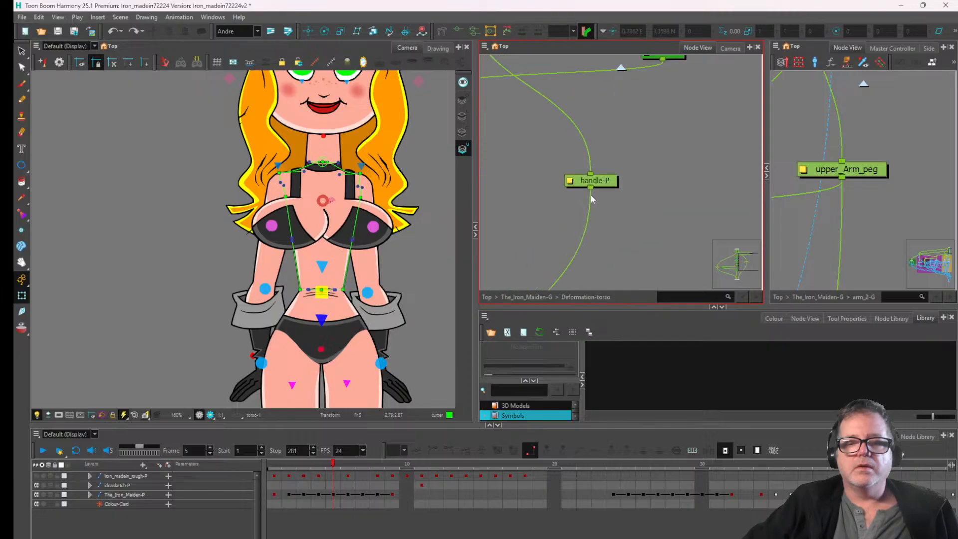
scroll(578, 212, down, 4)
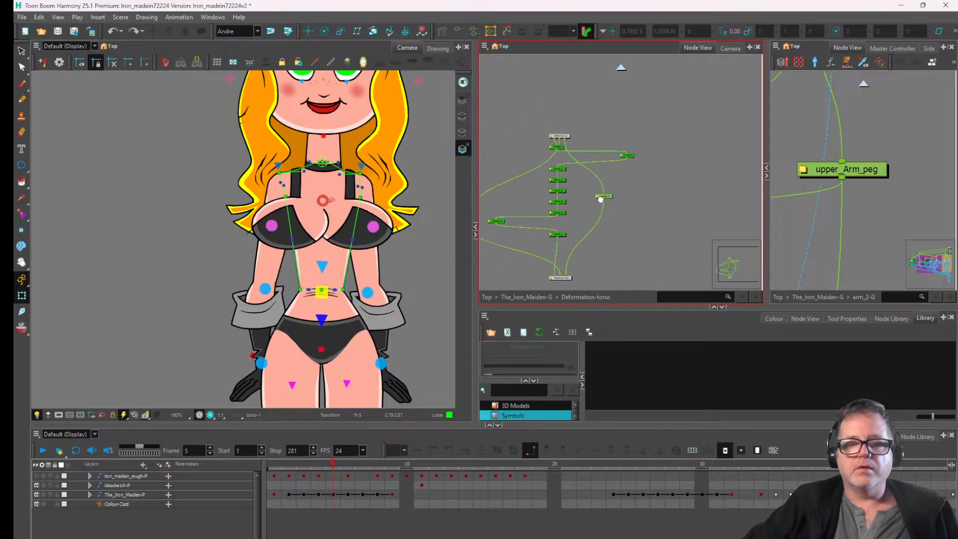
scroll(587, 205, up, 1)
drag(610, 176, 627, 181)
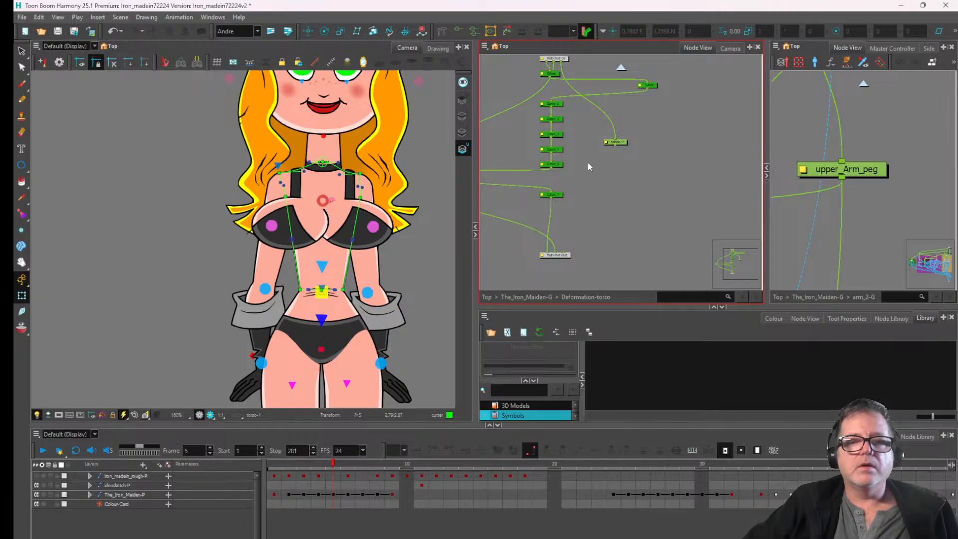
- Select the torso's curve point at the shoulder beside handle-P's arm, and the one below it, to locate their nodes
scroll(440, 178, up, 2)
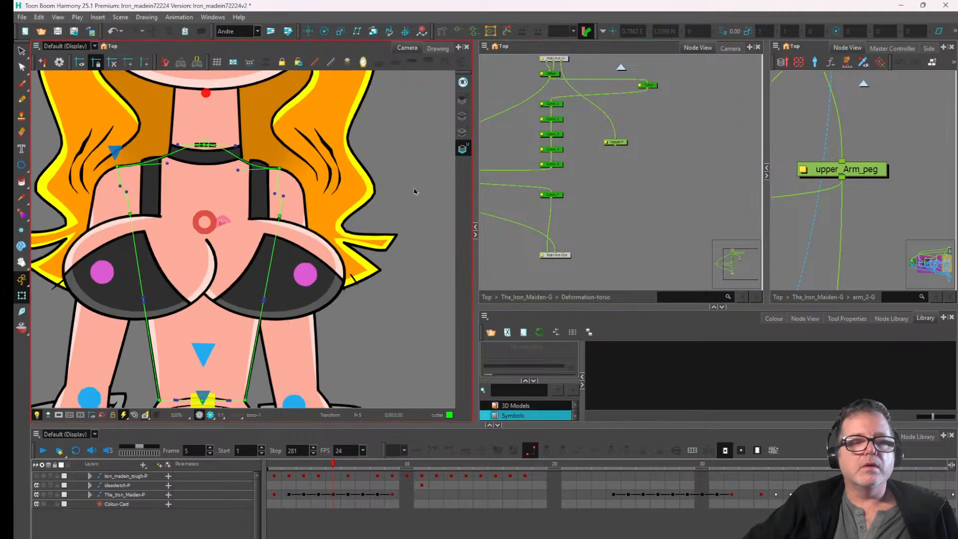
scroll(414, 191, up, 1)
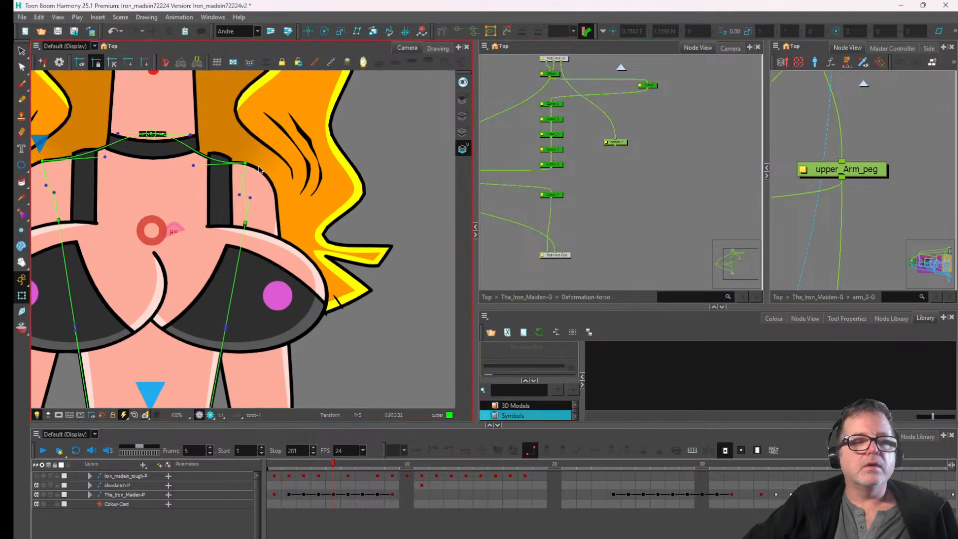
click(246, 164)
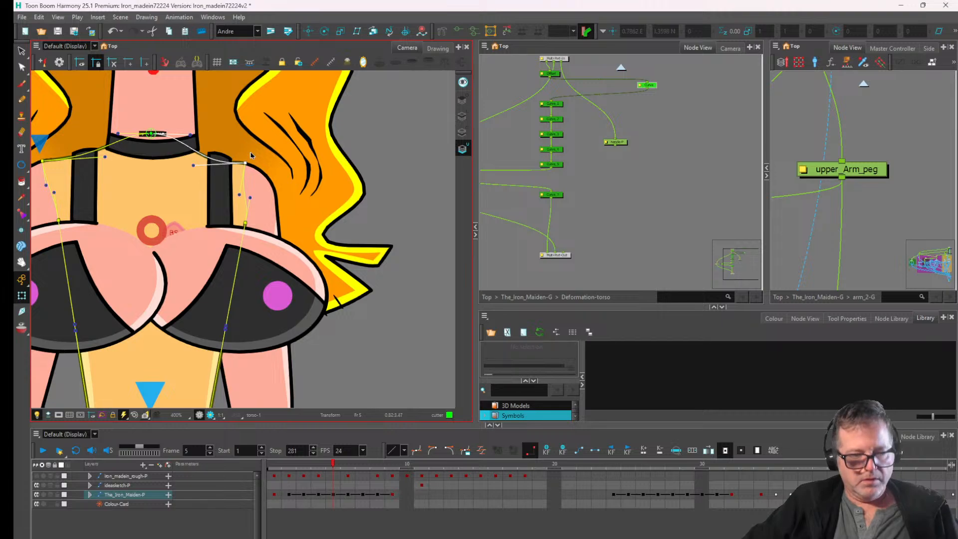
click(247, 224)
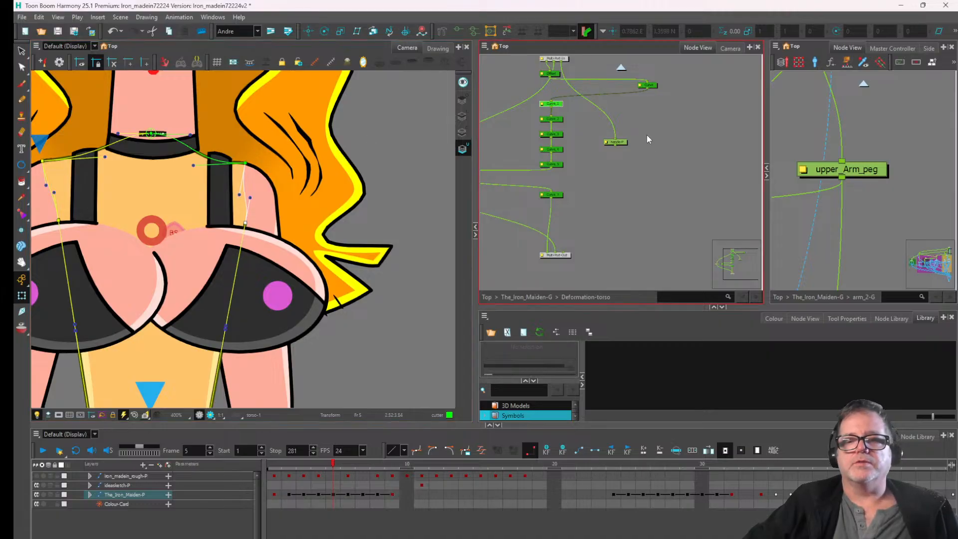
- Undo the disconnection of handle-P from the Multi-Port-Out node in the Deformation-torso group
key(ctrl+z)
key(ctrl+z)
key(ctrl+z)
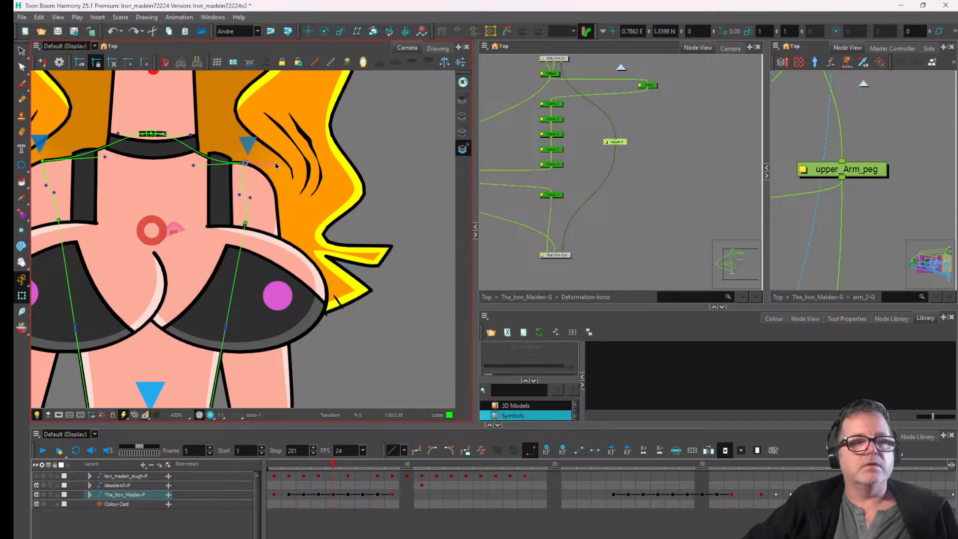
- Try moving the torso's shoulder deformation point beside handle-P outward and realigning its curve handles
click(243, 166)
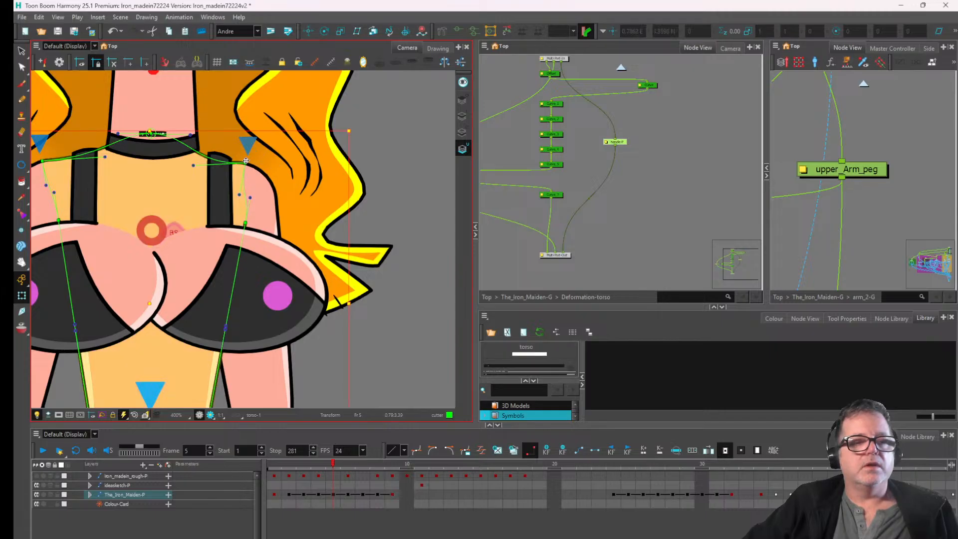
click(245, 163)
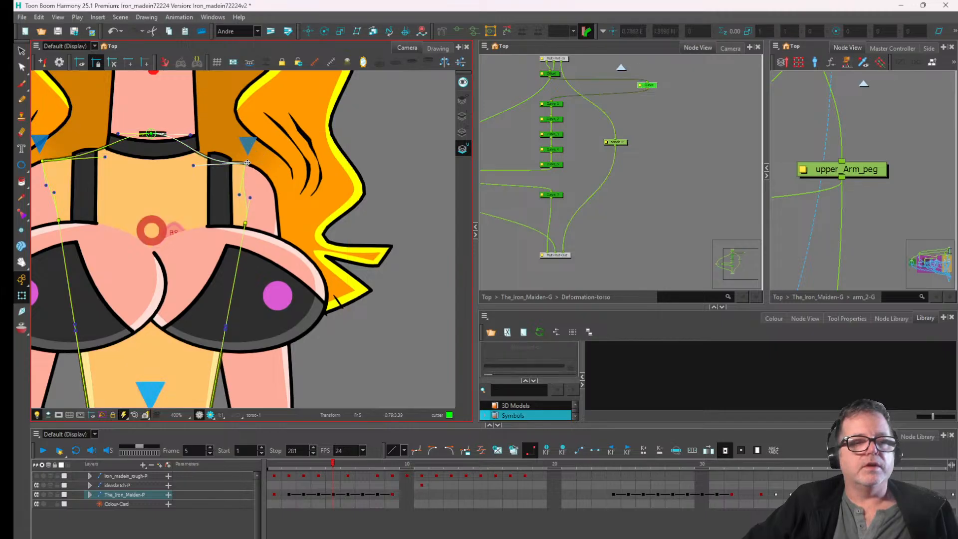
click(509, 33)
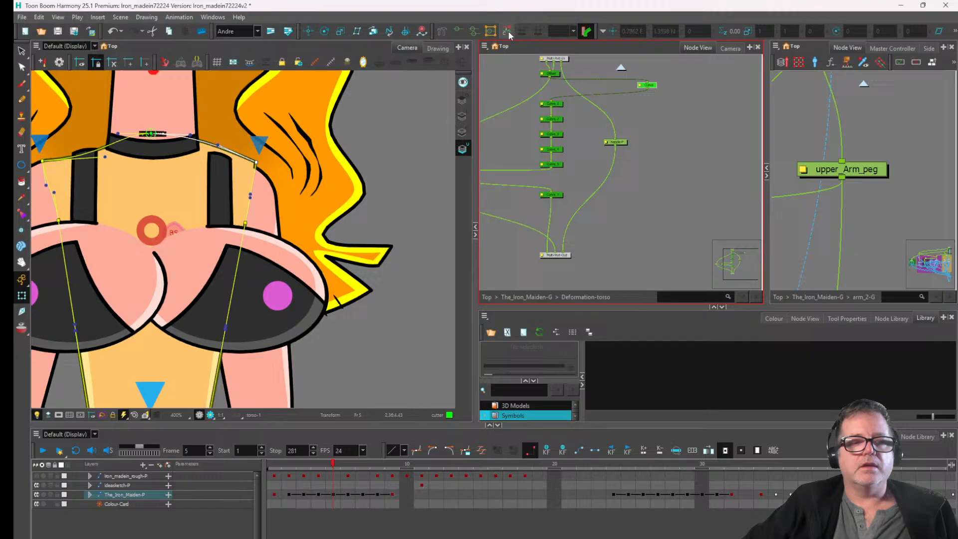
click(258, 148)
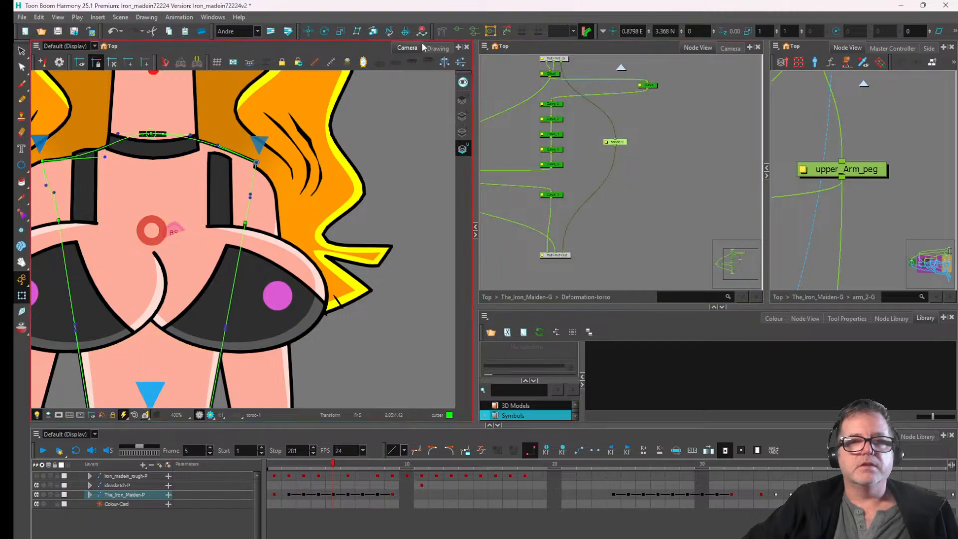
- Try resetting handle-P's transformation, then undo the reset and the outward move of the shoulder point
key(shift+r)
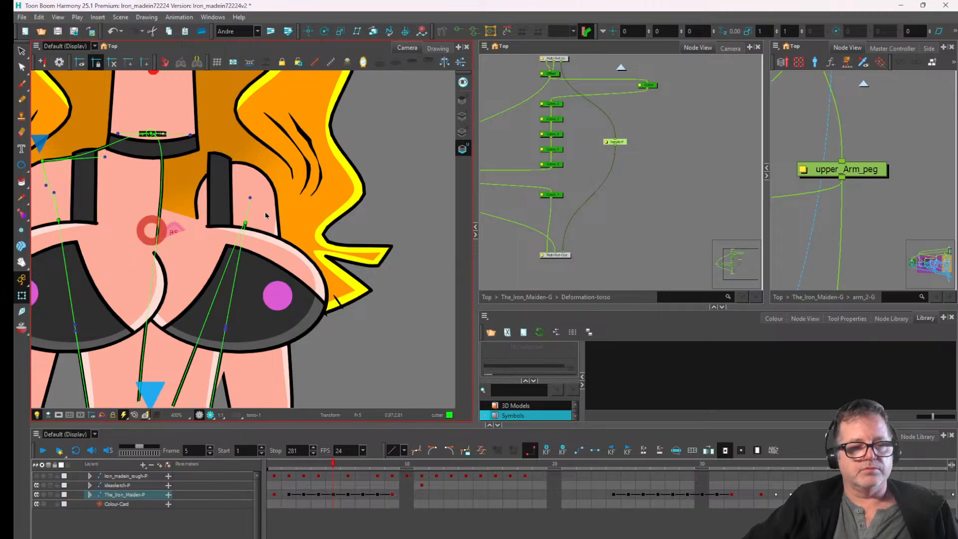
drag(227, 240, 292, 131)
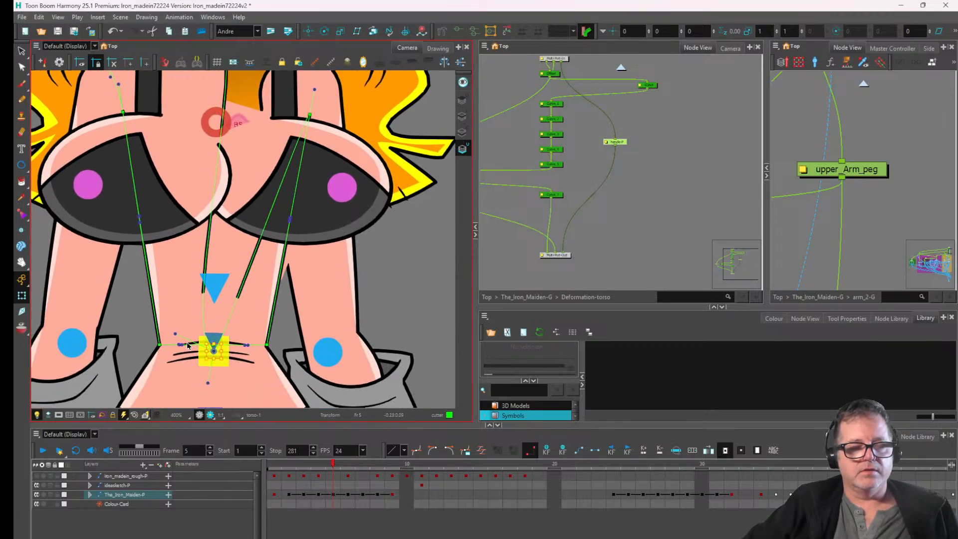
key(ctrl+z)
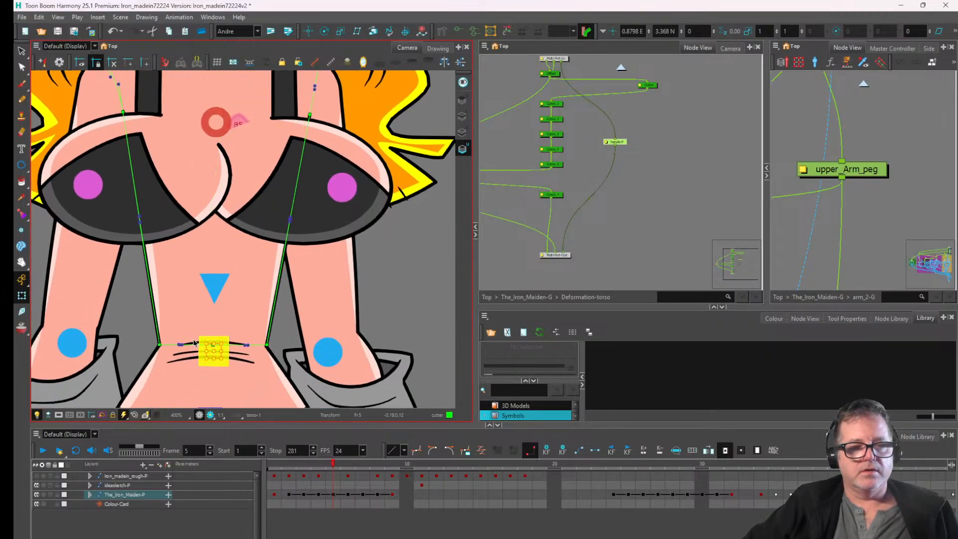
scroll(355, 222, down, 2)
drag(353, 220, 299, 342)
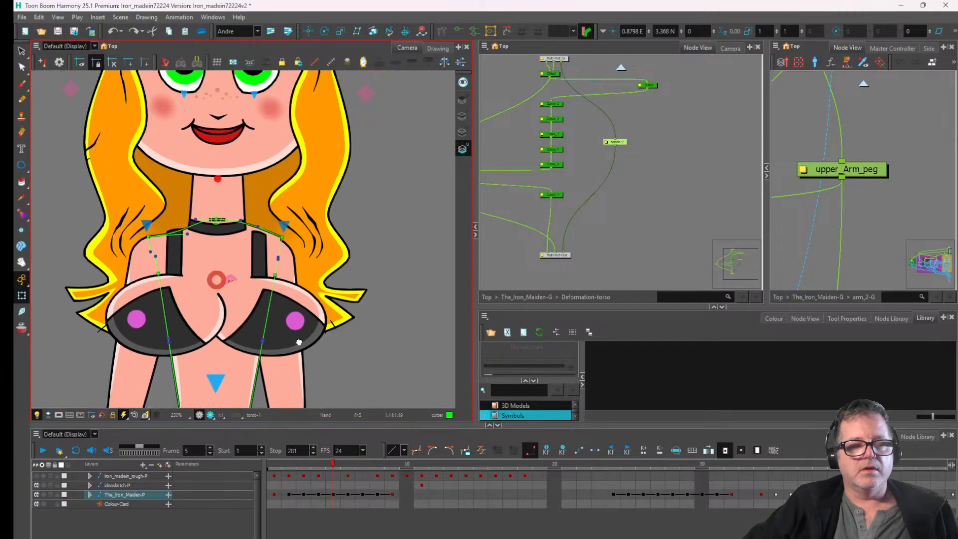
click(296, 314)
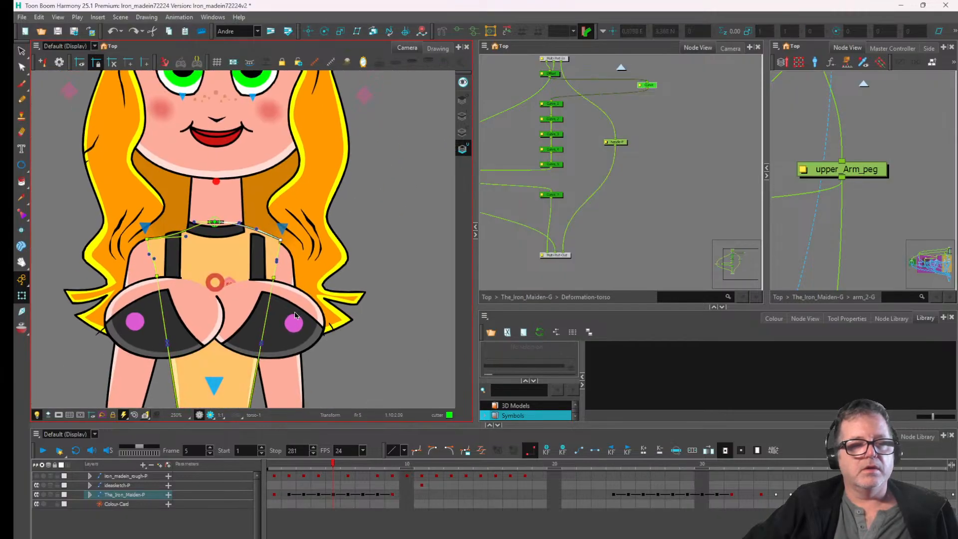
key(ctrl+z)
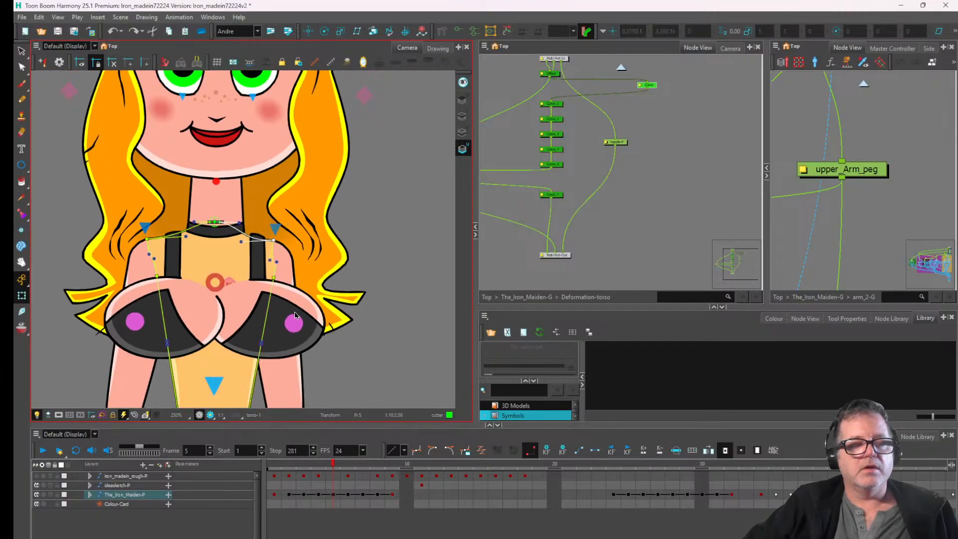
- Adjust the torso curve handle below handle-P's shoulder and shift the opposite shoulder point slightly inward
scroll(295, 315, up, 1)
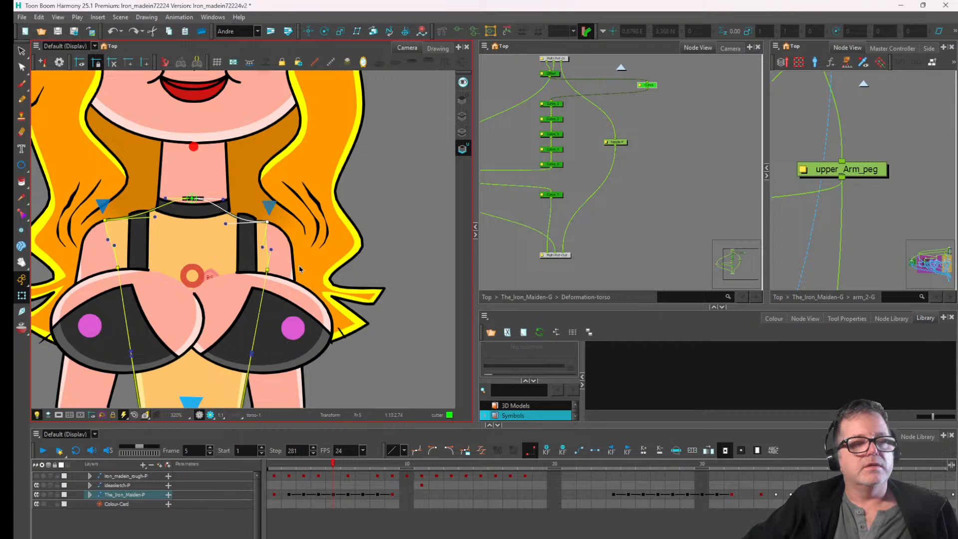
click(260, 252)
click(265, 248)
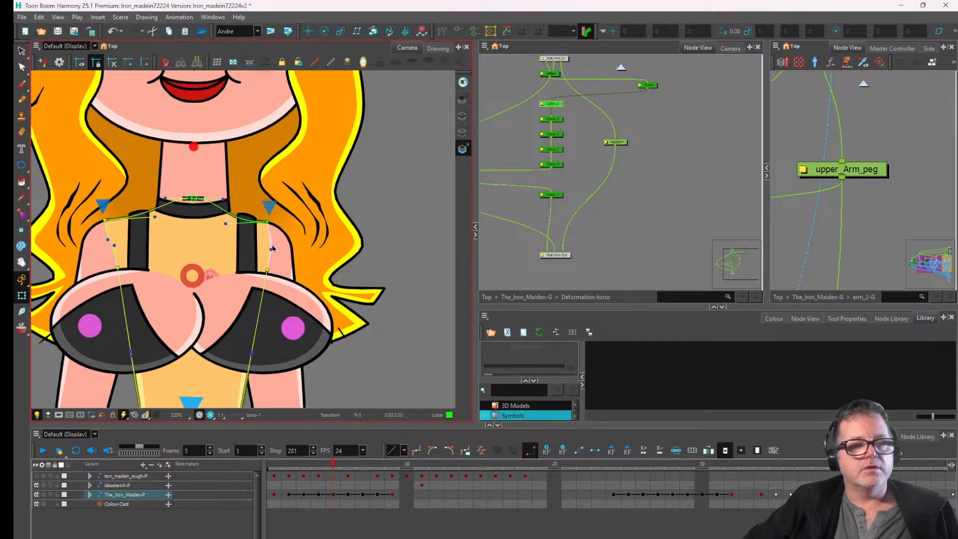
click(157, 218)
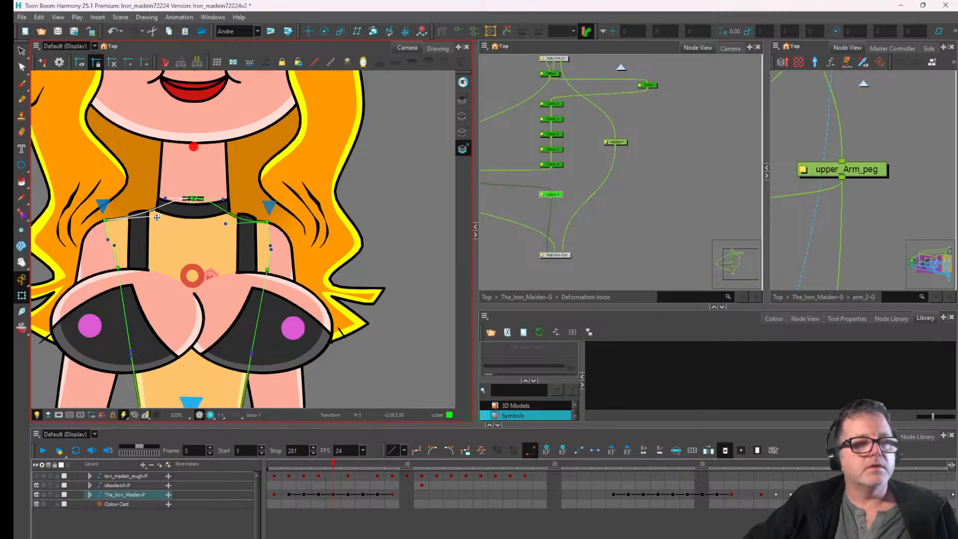
click(109, 221)
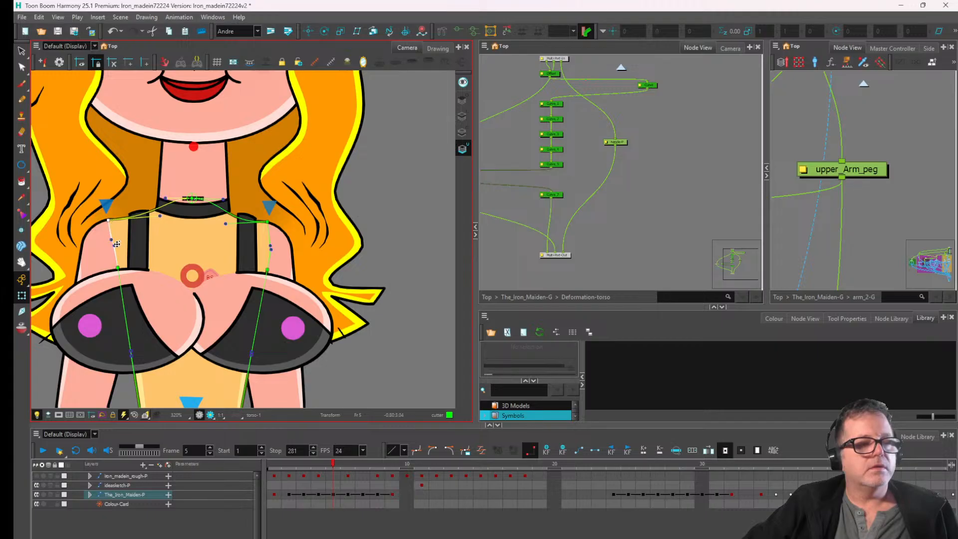
scroll(215, 292, down, 3)
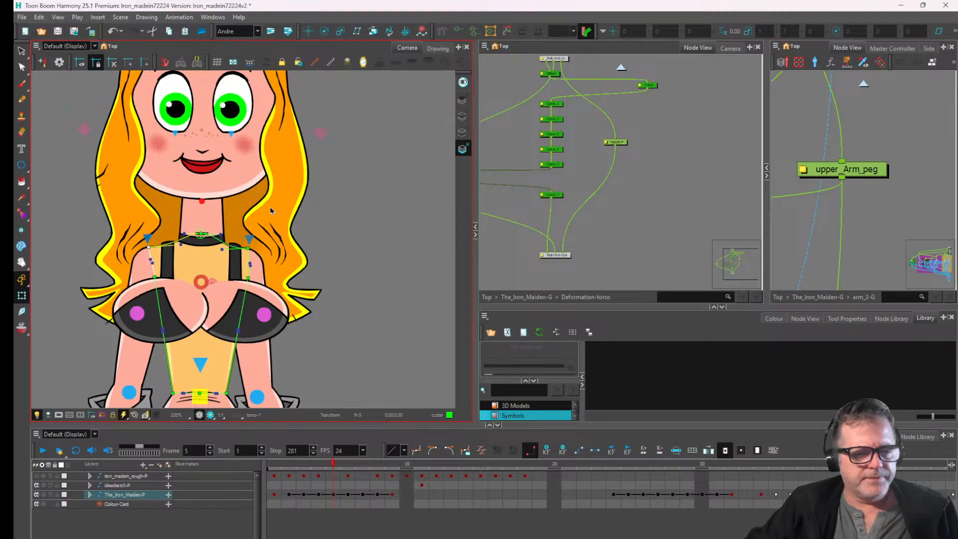
- Try pulling the upper arm away from handle-P's shoulder, restore it, and inspect the torso's edge at the joint
click(243, 260)
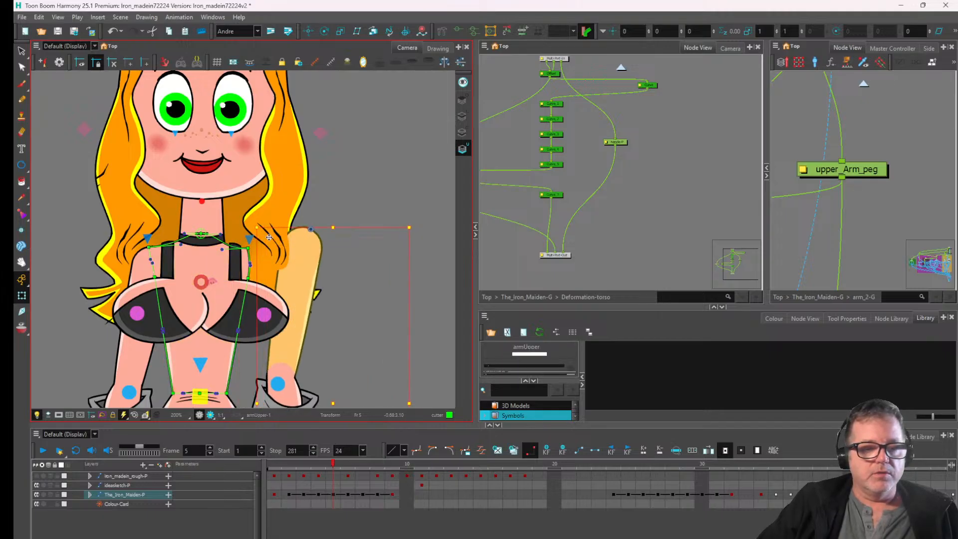
scroll(245, 252, up, 8)
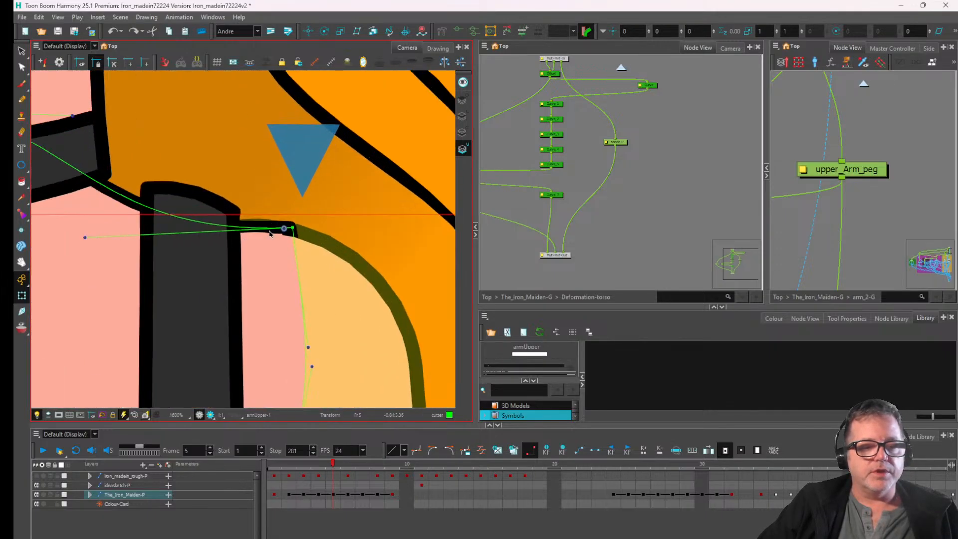
scroll(310, 224, down, 7)
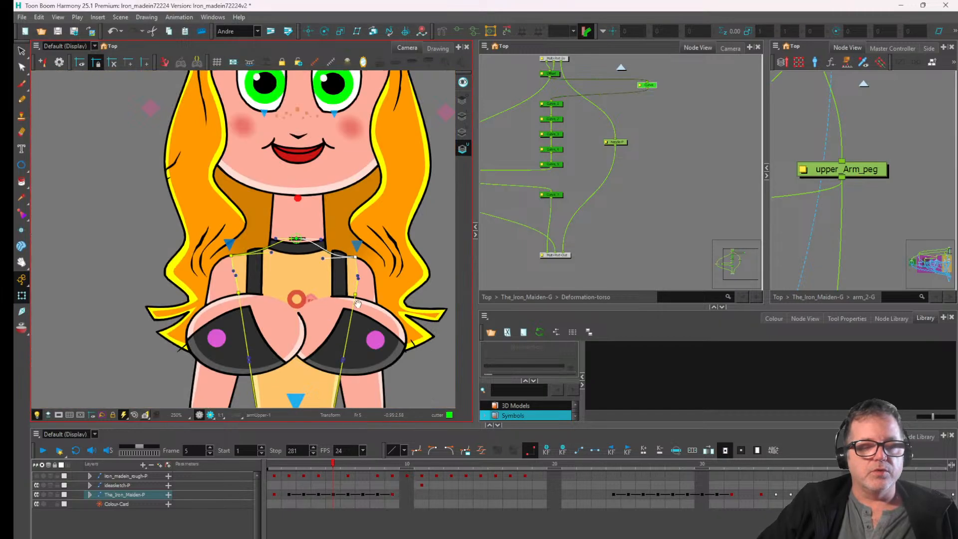
drag(357, 303, 301, 234)
- At frame 6, reposition the shoulder slightly up and outward with handle-P, undoing the trial move of the armpit deformation point
drag(337, 462, 347, 466)
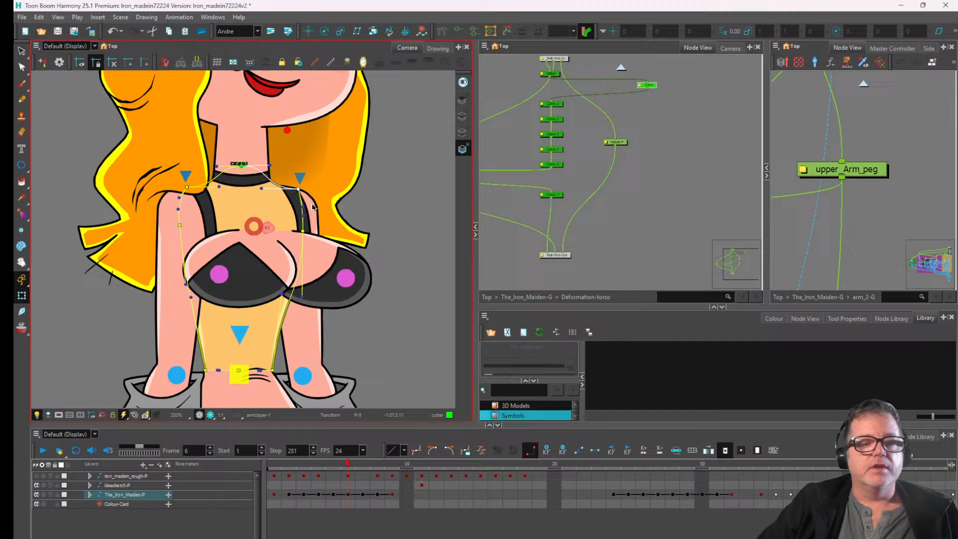
click(313, 206)
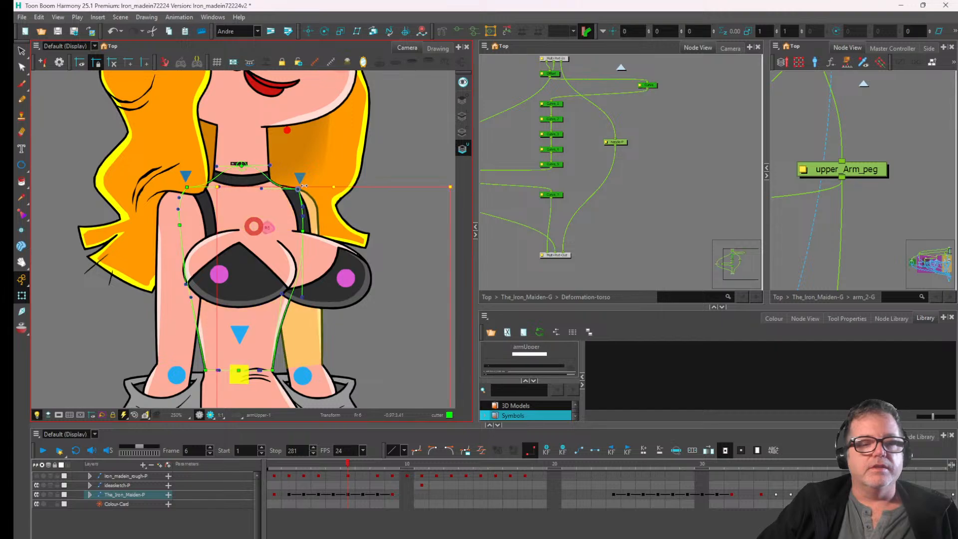
drag(302, 177, 340, 230)
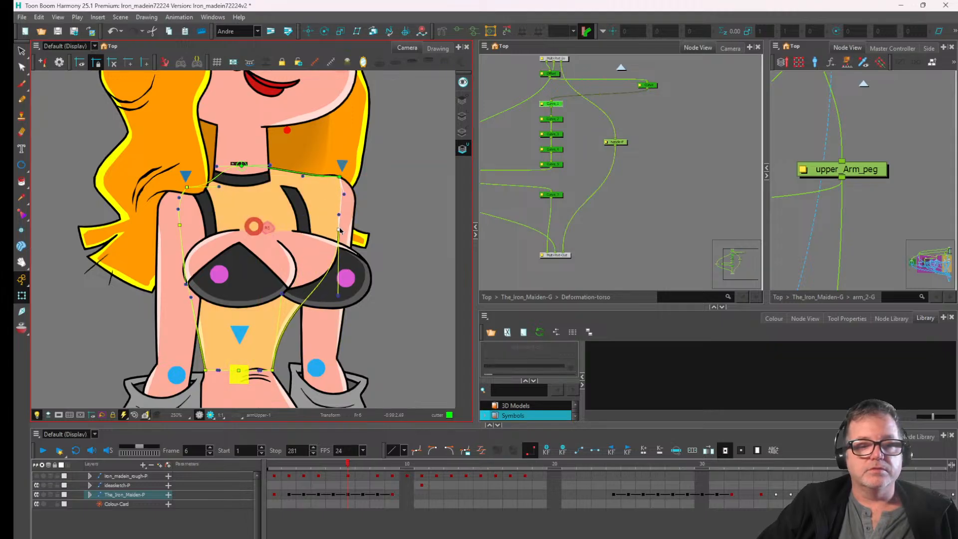
key(ctrl+z)
key(ctrl+z)
key(ctrl+z)
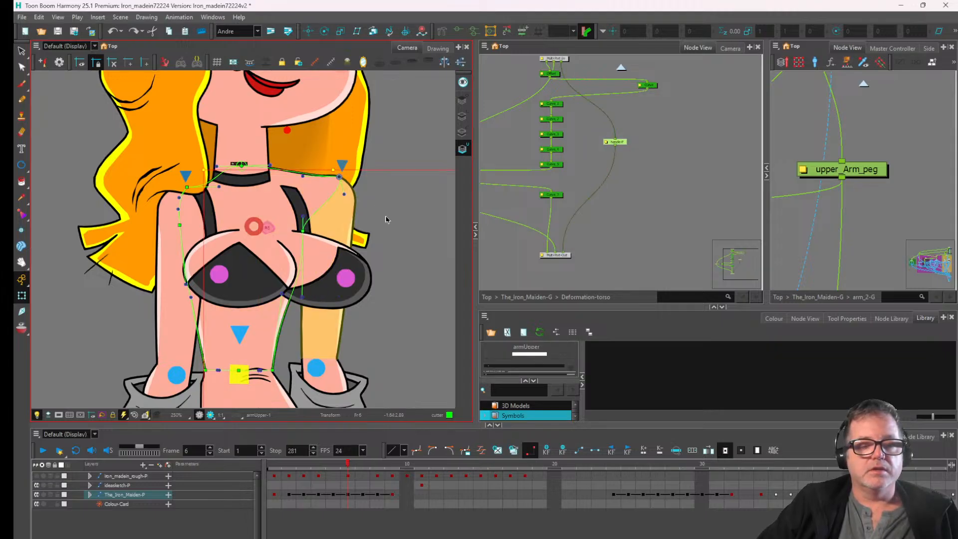
drag(306, 176, 292, 198)
- Show the Rstraps deformation and move the strap's two top corner points up to the raised shoulder line
scroll(292, 197, up, 2)
click(292, 198)
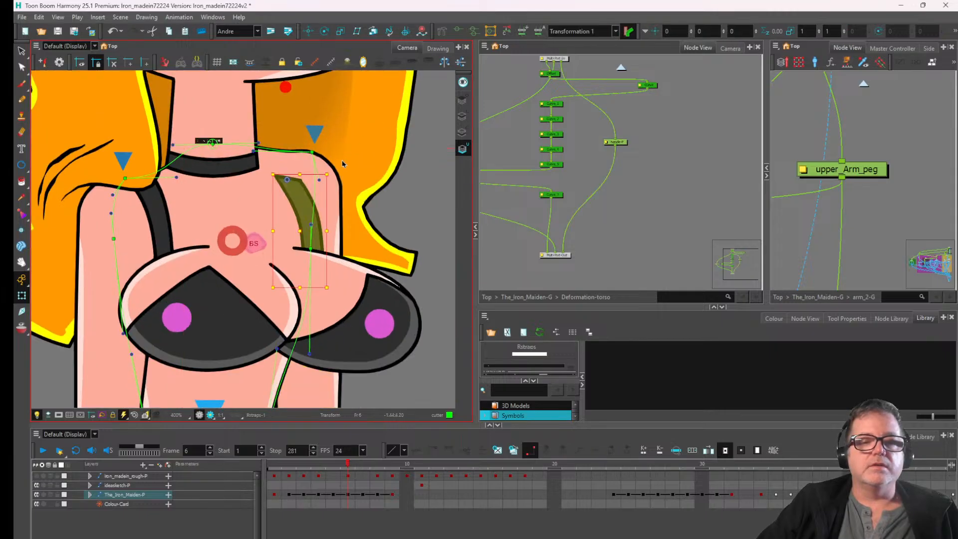
click(458, 29)
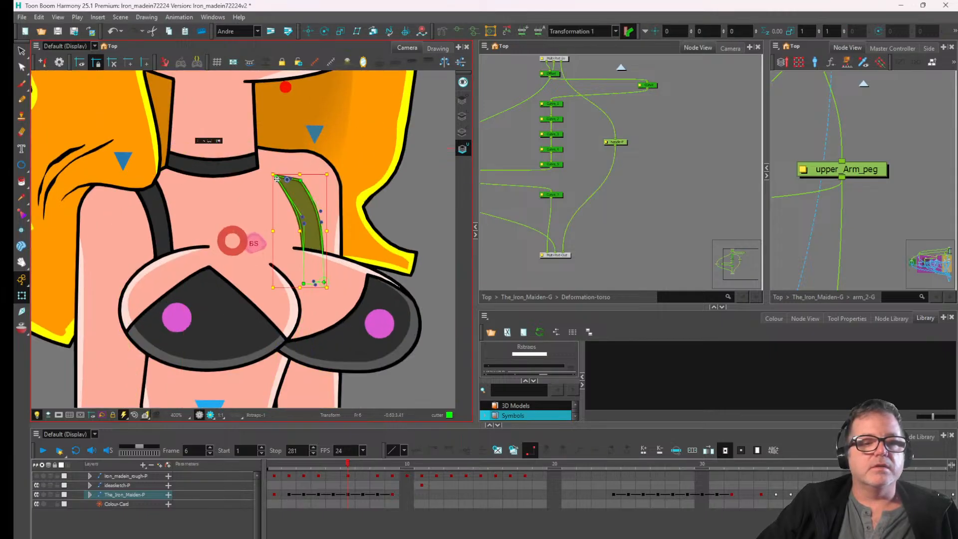
click(282, 150)
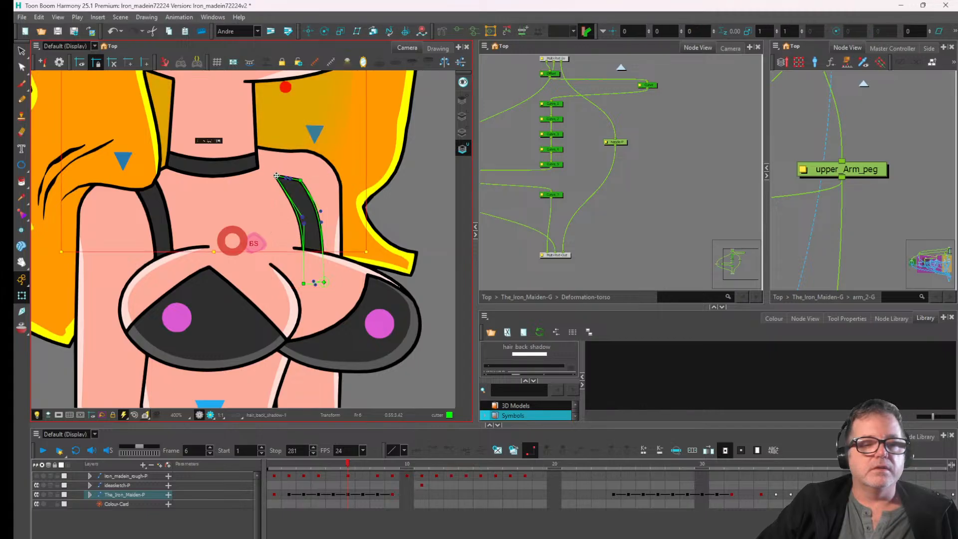
click(276, 176)
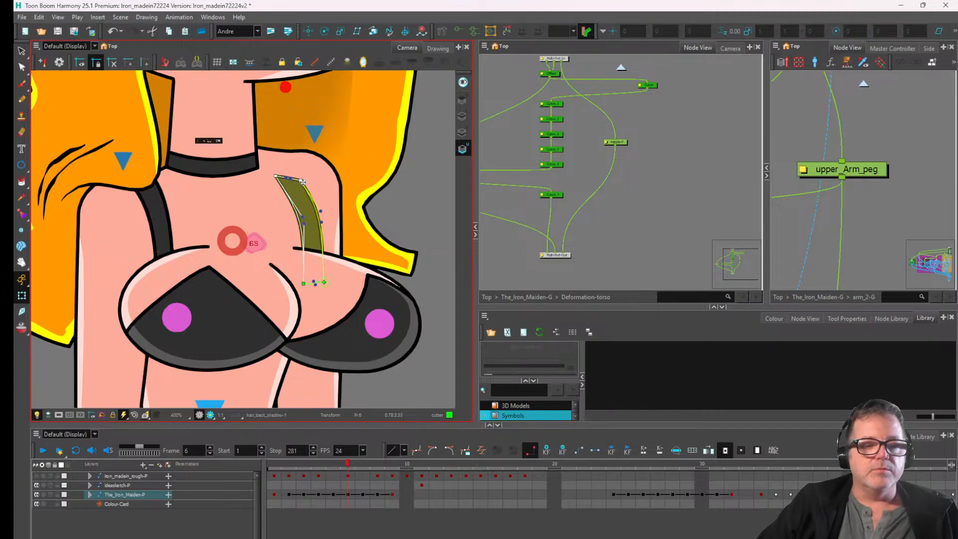
drag(302, 182, 297, 155)
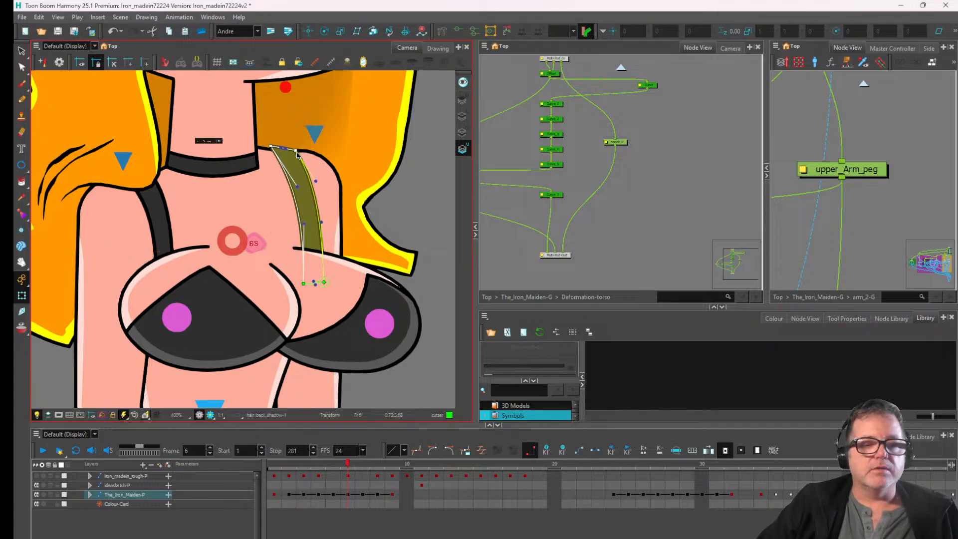
- Show the torso's deformation and pull the neck point's curve handle down to reshape the line towards handle-P's shoulder
click(267, 155)
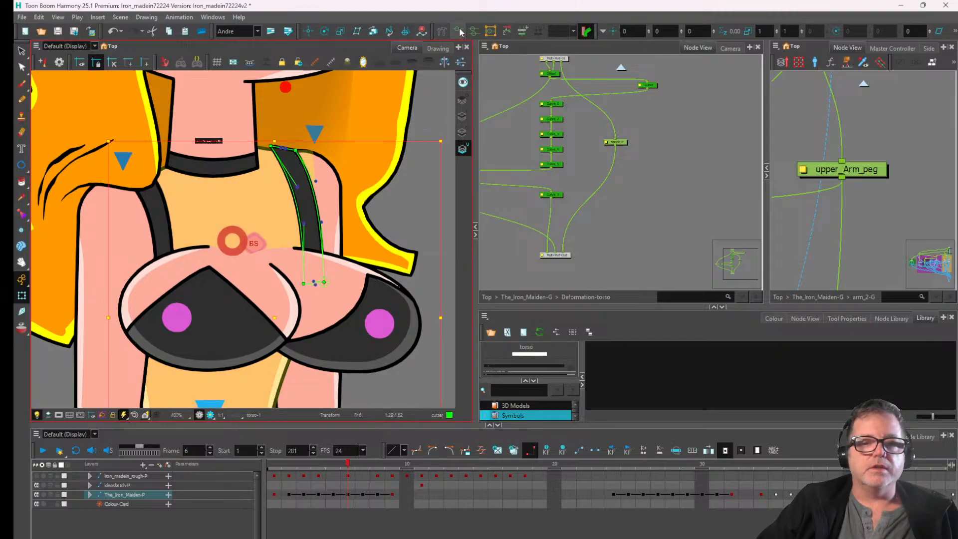
drag(253, 152, 258, 192)
scroll(259, 192, down, 4)
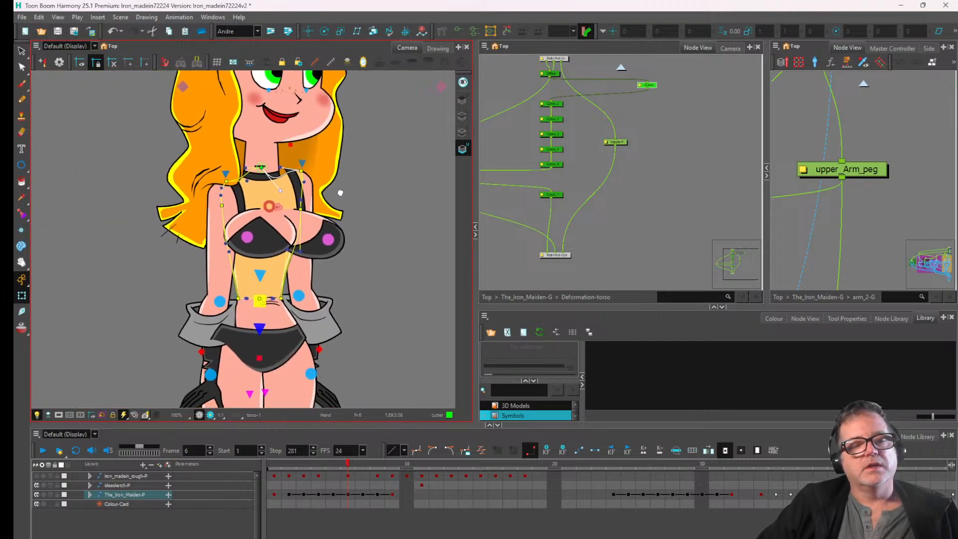
- Lower the Rstraps deformation's inner top corner onto the reshaped shoulder line and curve the strap's top edge to follow it
scroll(301, 177, up, 3)
click(257, 184)
scroll(257, 183, up, 2)
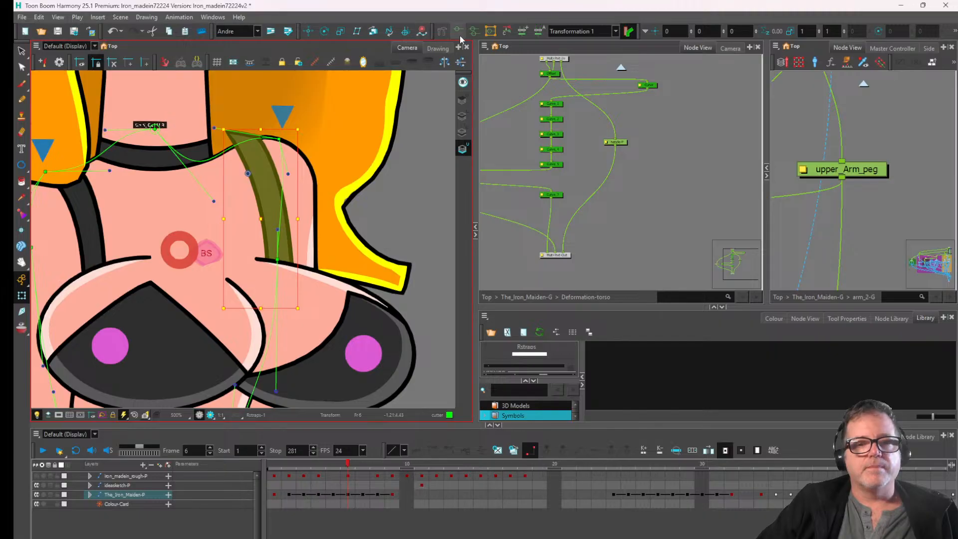
click(459, 33)
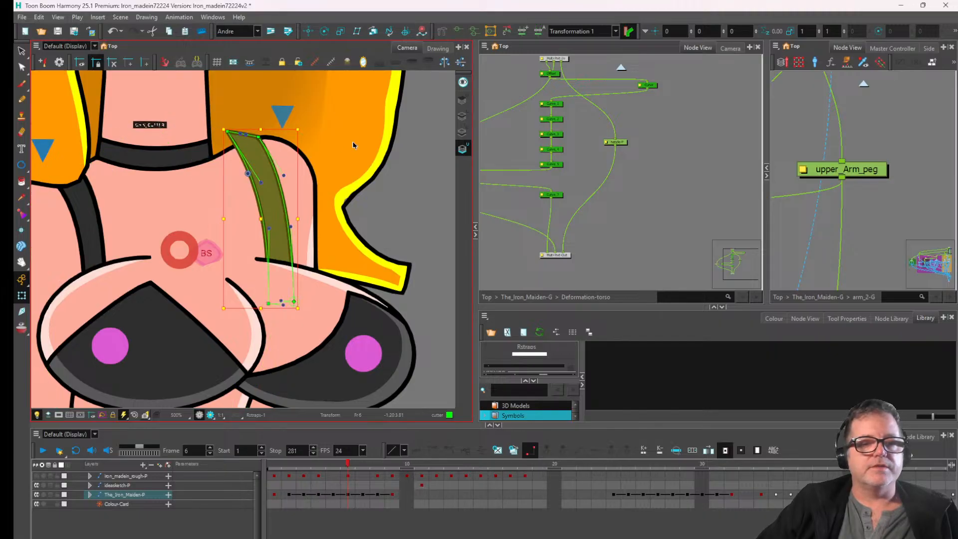
click(225, 140)
mouse_move(230, 132)
mouse_down()
mouse_move(228, 148)
mouse_move(241, 144)
mouse_up()
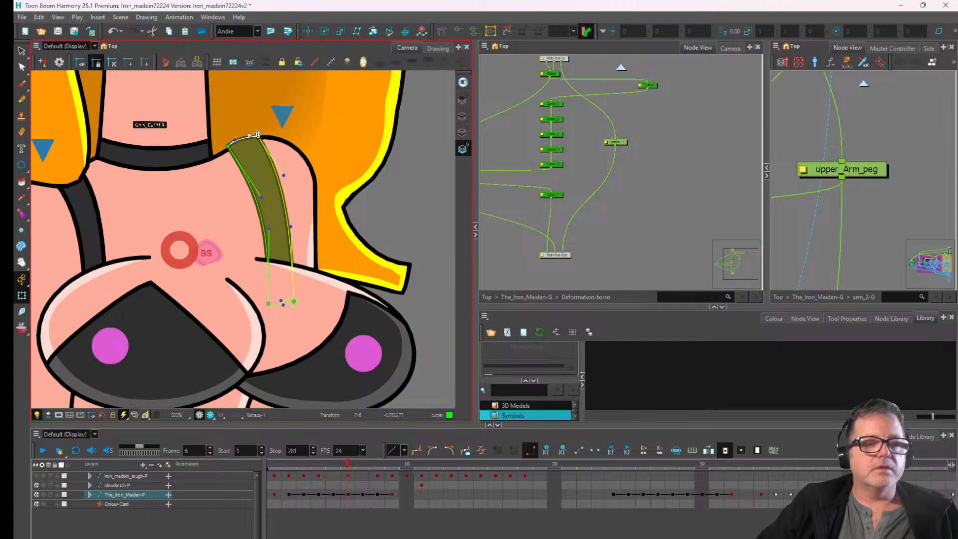
scroll(258, 135, down, 3)
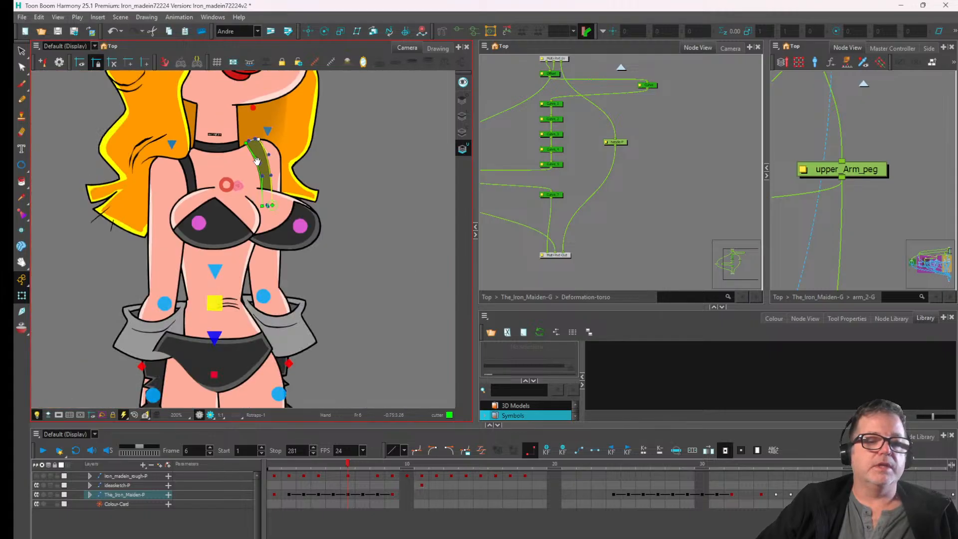
drag(257, 161, 272, 138)
scroll(279, 134, down, 3)
scroll(280, 124, up, 3)
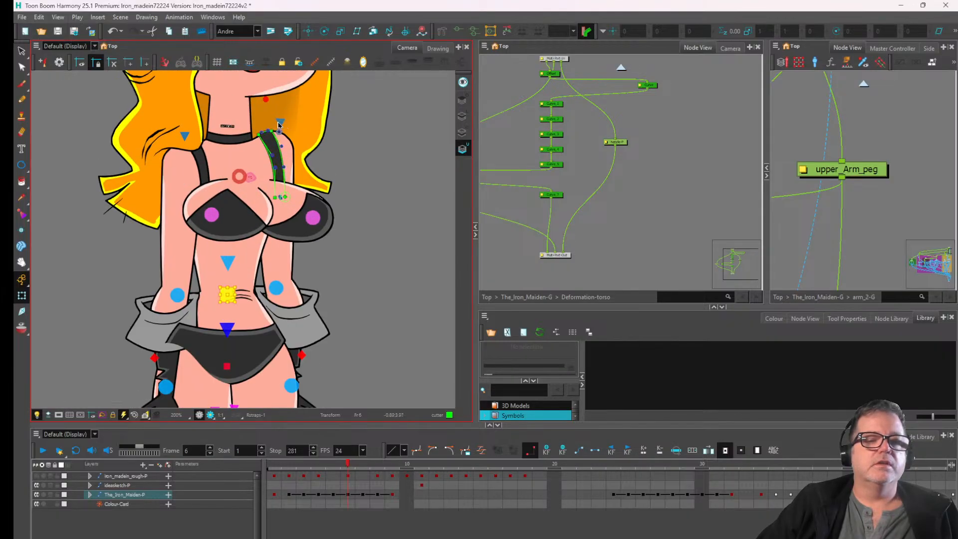
- Try a tiny downward nudge of the shoulder with handle-P at frame 6 and undo it
click(279, 124)
scroll(282, 119, up, 2)
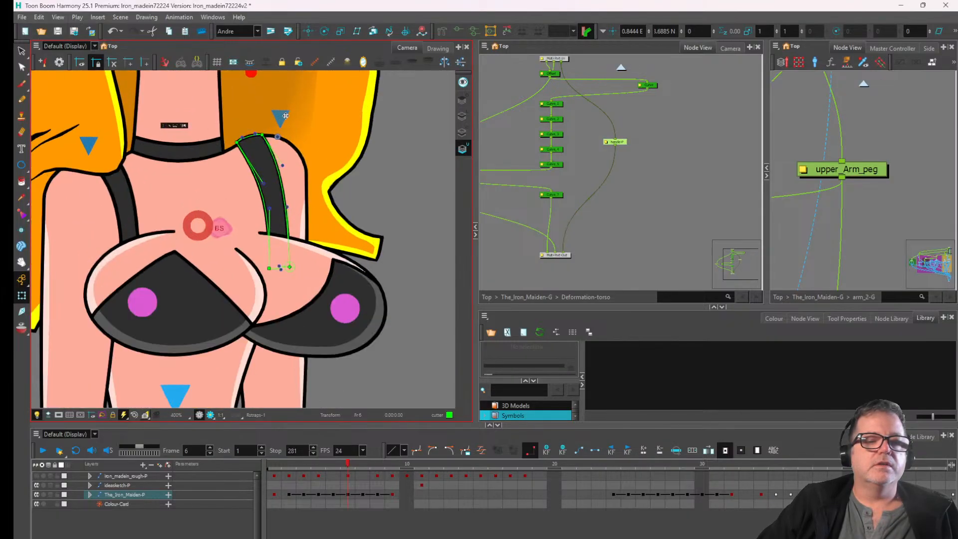
click(300, 175)
click(274, 133)
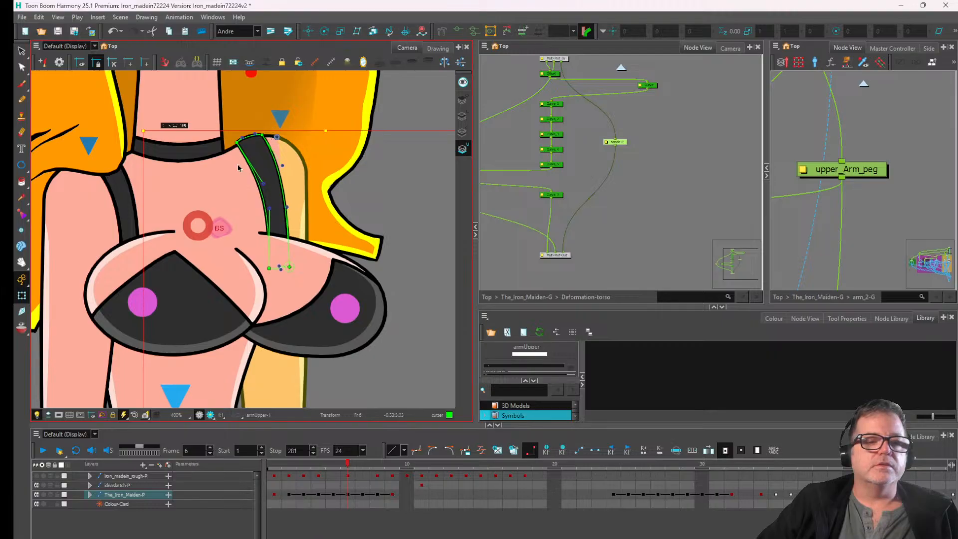
click(238, 144)
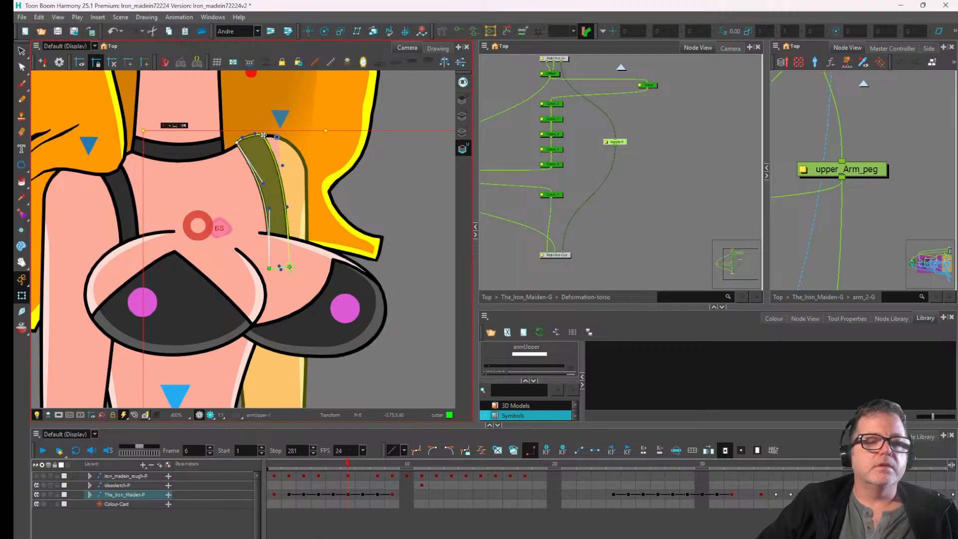
mouse_move(284, 116)
mouse_down()
mouse_move(276, 119)
mouse_move(284, 117)
mouse_up()
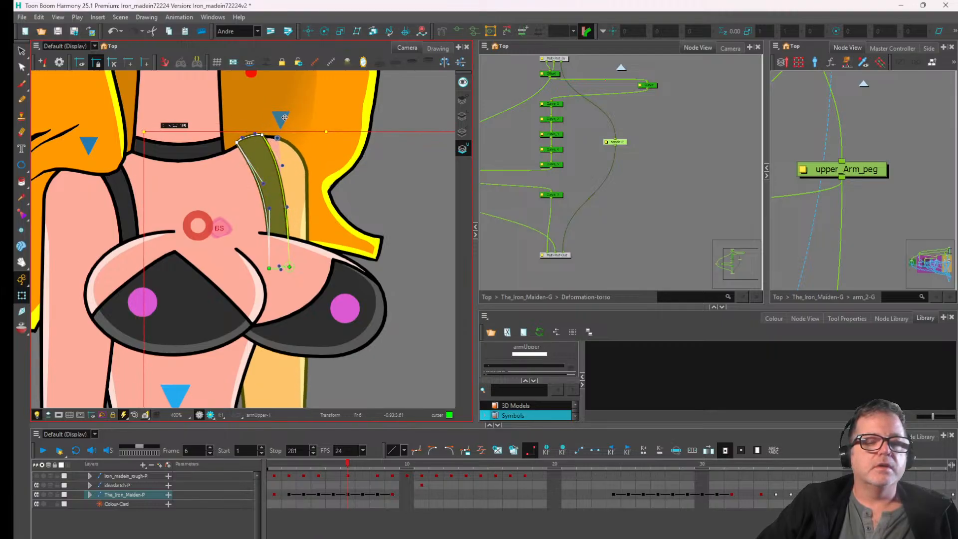
key(ctrl+z)
- Try raising the shoulder slightly above the strap's top edge with handle-P and undo the trial
scroll(262, 148, up, 3)
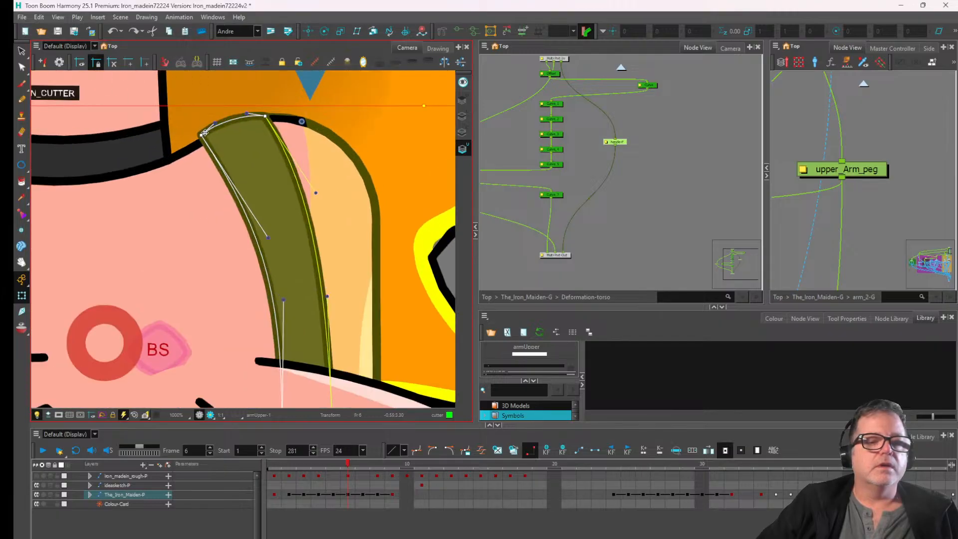
scroll(205, 133, down, 3)
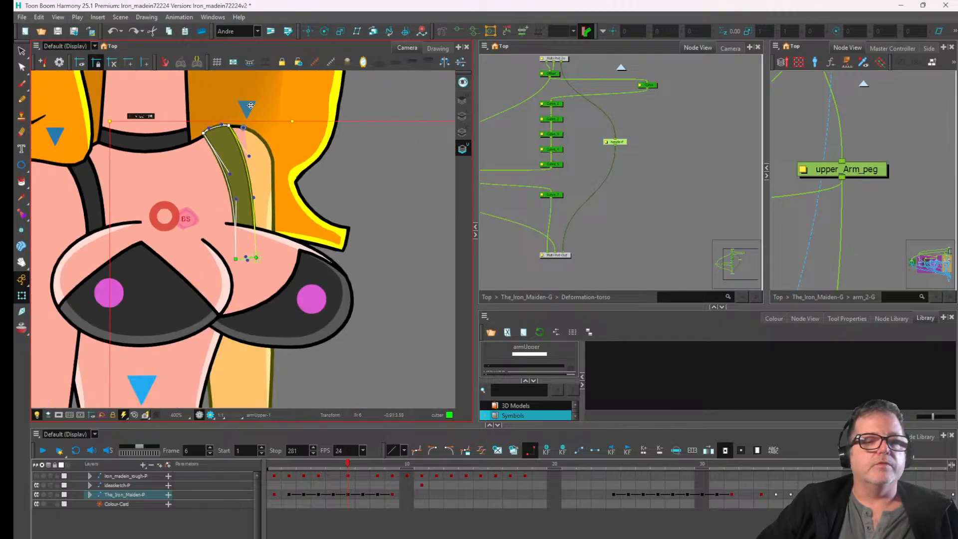
mouse_move(251, 105)
mouse_down()
mouse_move(258, 96)
mouse_move(224, 86)
mouse_move(357, 116)
mouse_move(317, 90)
mouse_move(253, 99)
mouse_up()
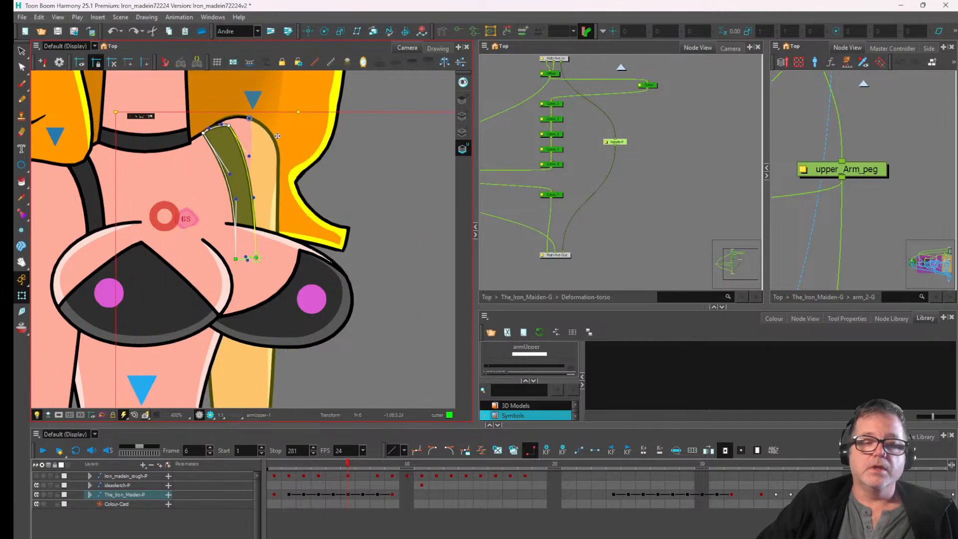
key(ctrl+z)
key(ctrl+z)
key(ctrl+z)
key(ctrl+z)
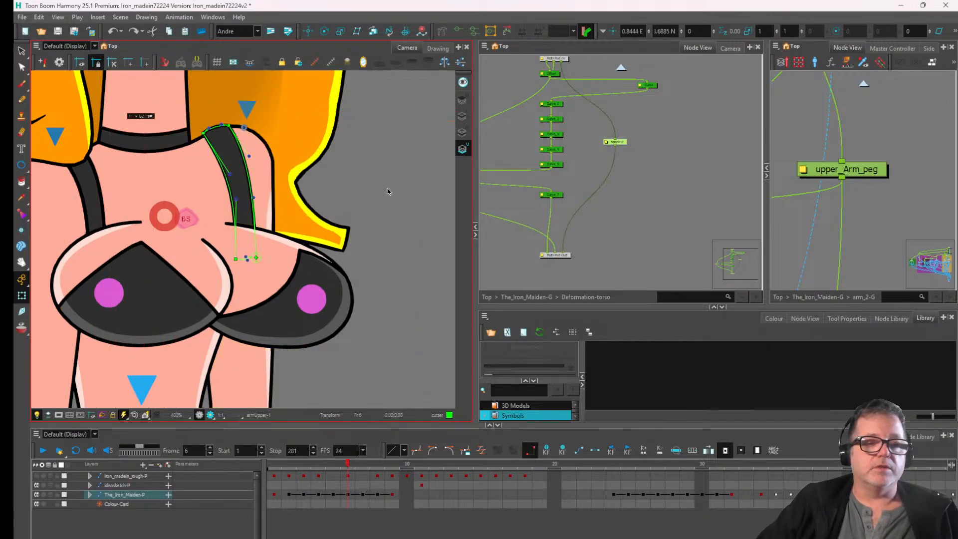
- Undo the earlier frame 6 strap and torso deformation edits, back to before the shoulder was raised with handle-P
scroll(387, 192, down, 3)
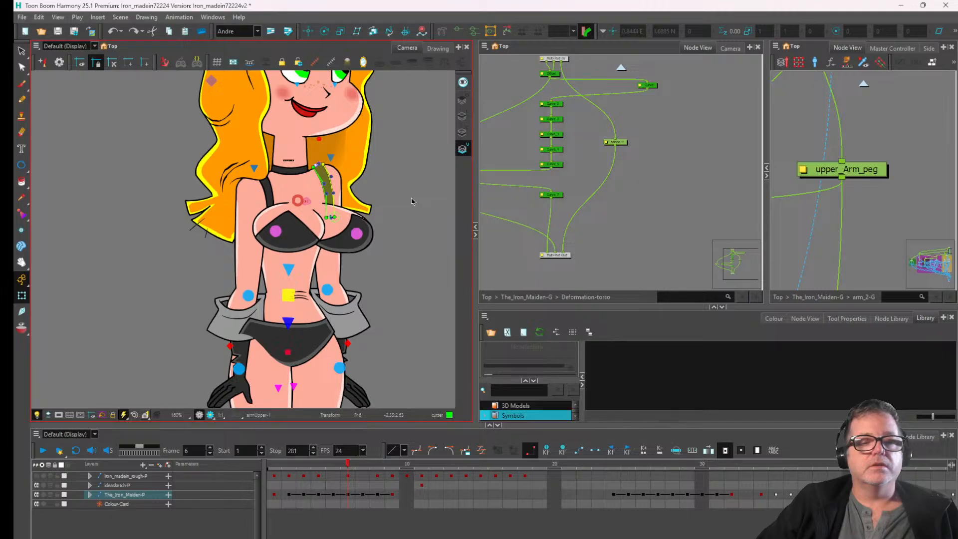
key(ctrl+z)
key(ctrl+z)
key(ctrl+z)
key(ctrl+z)
key(ctrl+z)
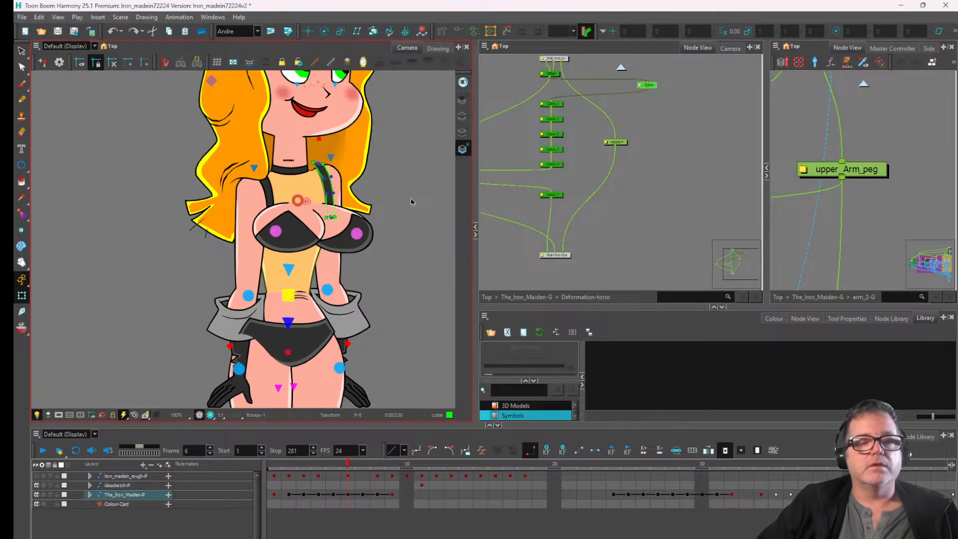
key(ctrl+z)
key(ctrl+z)
key(ctrl+z)
key(ctrl+z)
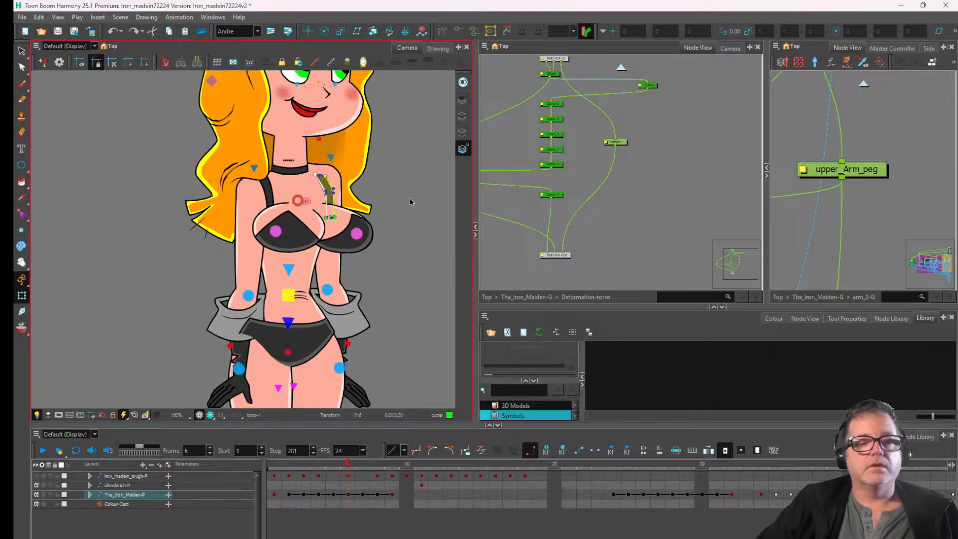
key(ctrl+z)
key(ctrl+z)
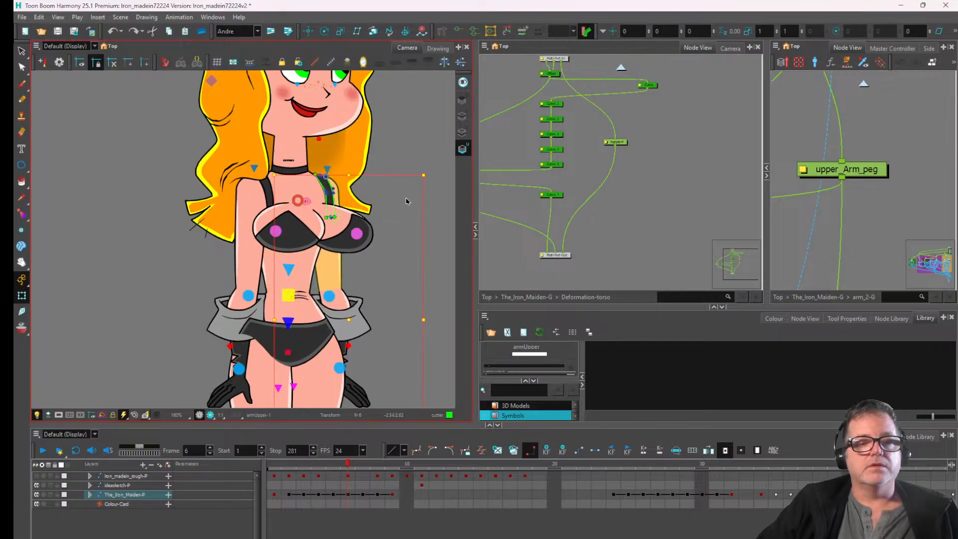
- Try pulling the upper arm well outward with handle-P at frame 6 and return it to the body
scroll(323, 168, up, 2)
drag(326, 161, 263, 149)
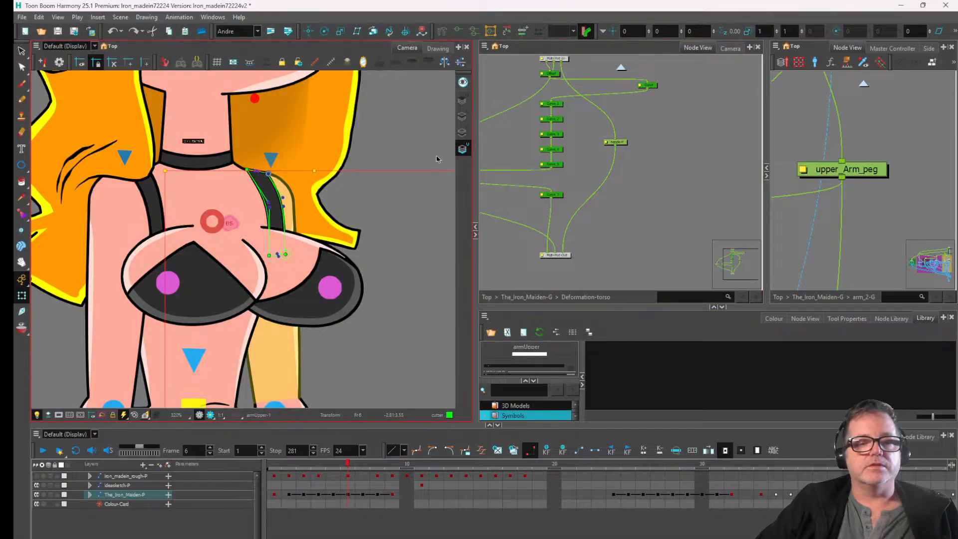
click(436, 156)
click(286, 192)
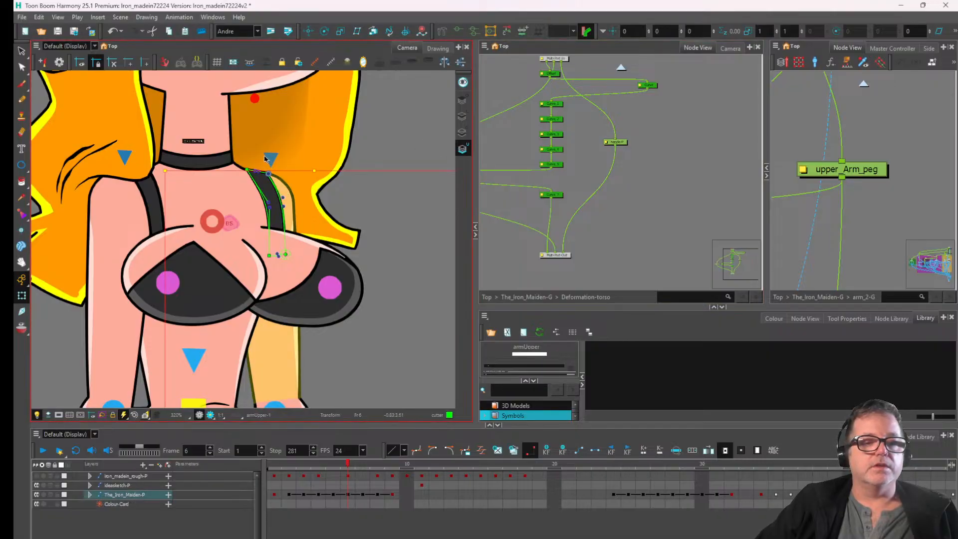
drag(274, 158, 363, 166)
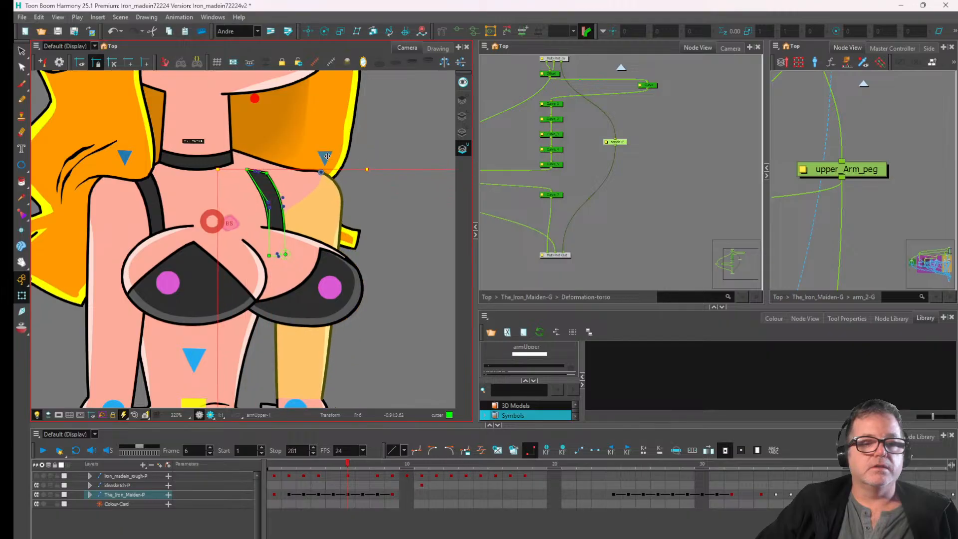
scroll(363, 167, up, 3)
scroll(244, 196, up, 2)
scroll(244, 192, down, 5)
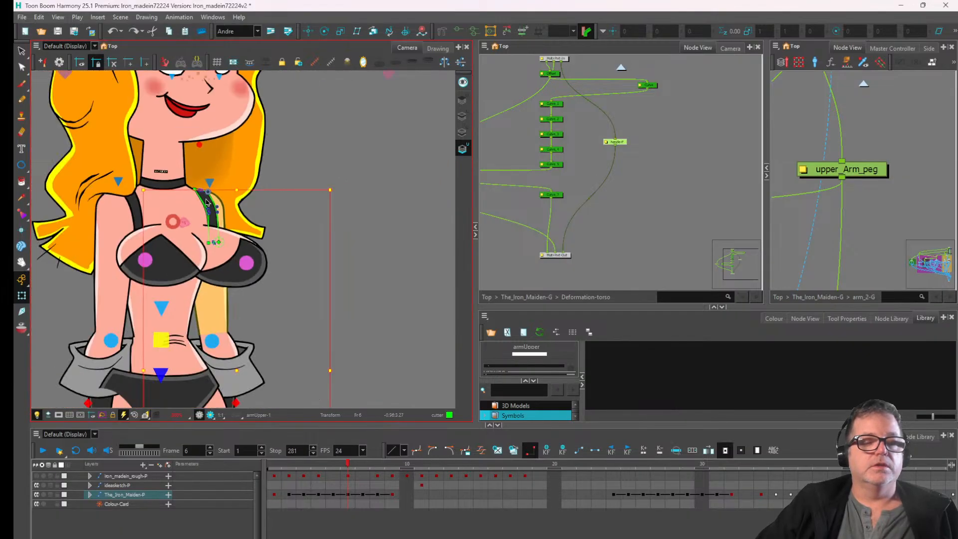
drag(199, 221, 197, 193)
scroll(246, 202, down, 2)
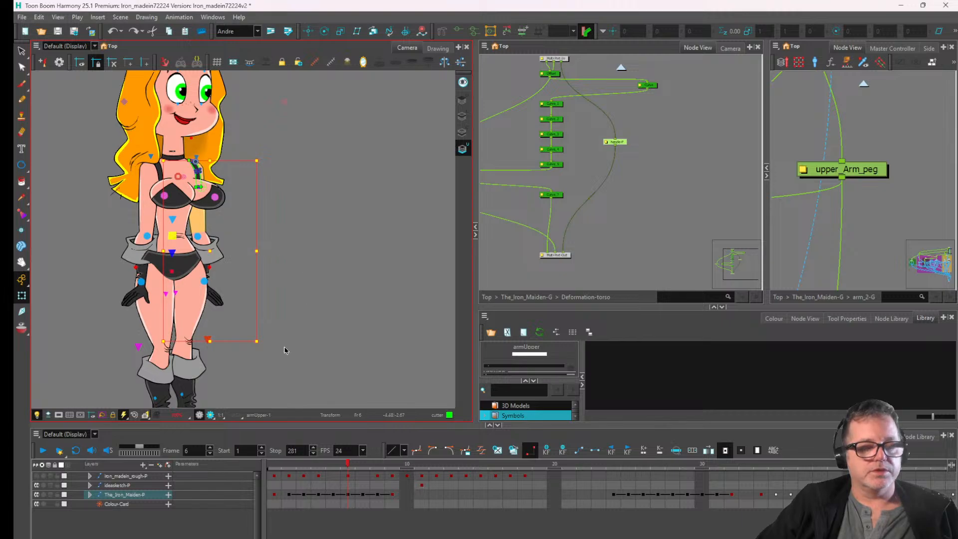
- Go to frame 5 and test a slight sideways shoulder move with handle-P, undoing it
click(334, 465)
scroll(256, 245, up, 7)
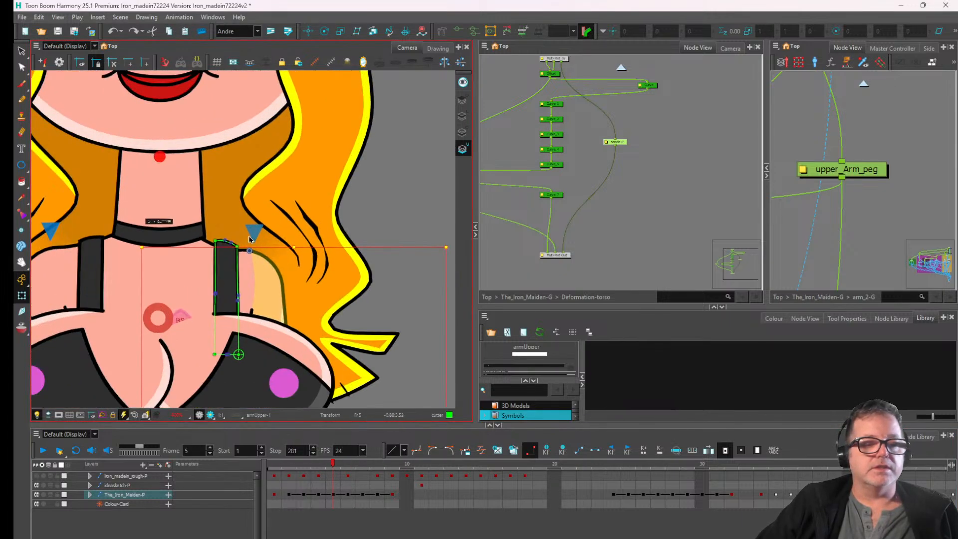
shift+click(247, 270)
mouse_move(254, 231)
mouse_down()
mouse_move(260, 218)
mouse_move(257, 231)
mouse_up()
key(ctrl+z)
click(418, 160)
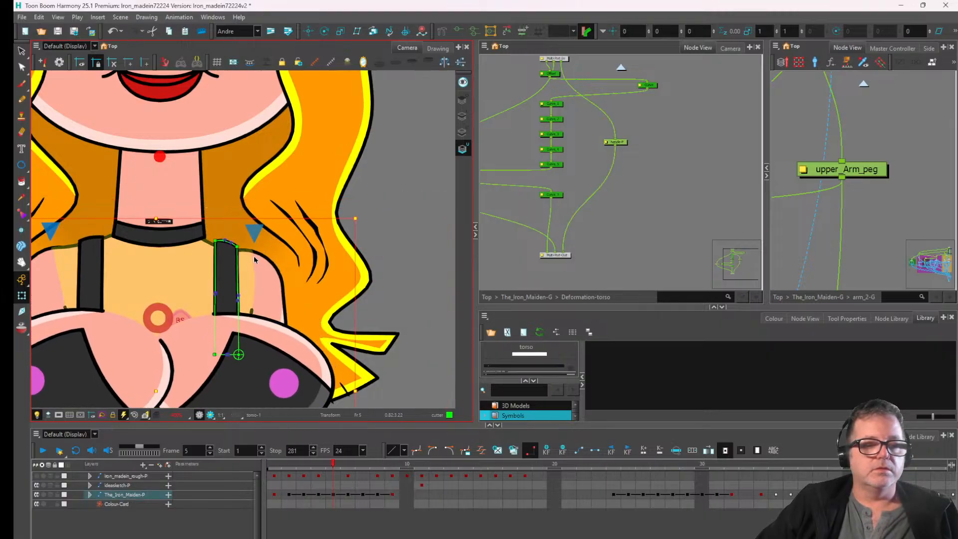
- Select the upper arm, try moving its shoulder up and outward with handle-P, and undo the move
click(273, 282)
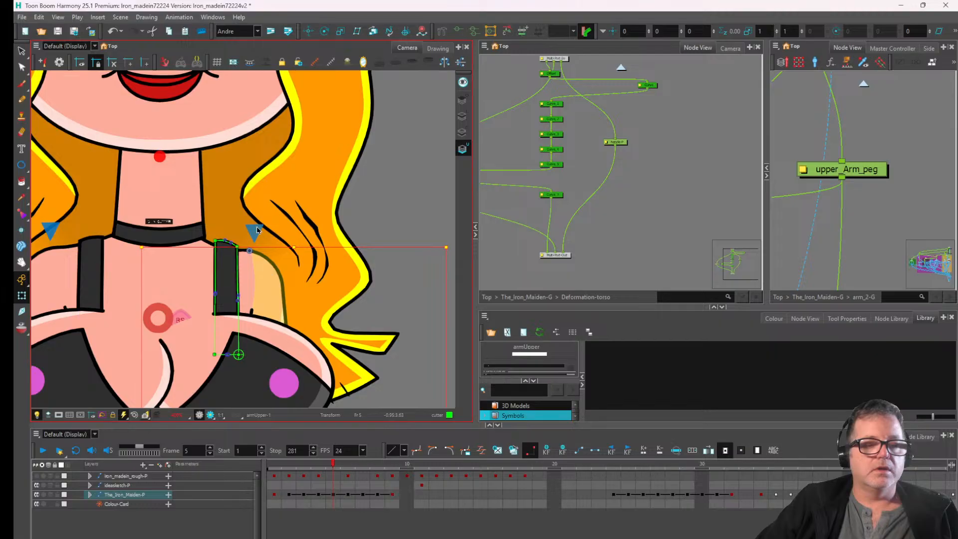
mouse_move(257, 230)
mouse_down()
mouse_move(262, 215)
mouse_move(277, 220)
mouse_move(291, 255)
mouse_move(278, 209)
mouse_up()
key(ctrl+z)
- Try raising the shoulder straight up with handle-P in the front view and undo it
scroll(297, 207, down, 3)
drag(344, 186, 375, 159)
scroll(374, 160, up, 2)
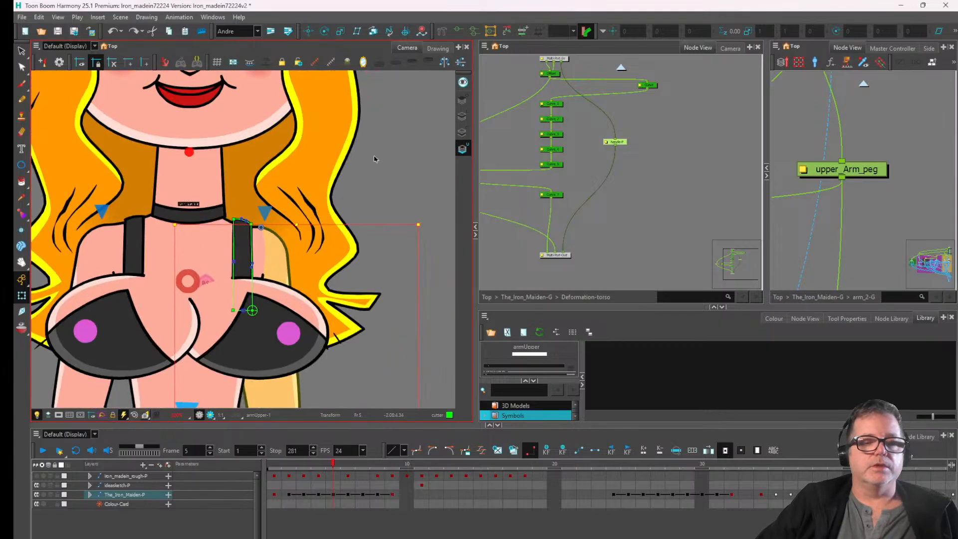
click(279, 217)
mouse_move(264, 213)
mouse_down()
mouse_move(243, 147)
mouse_move(260, 159)
mouse_up()
key(ctrl+z)
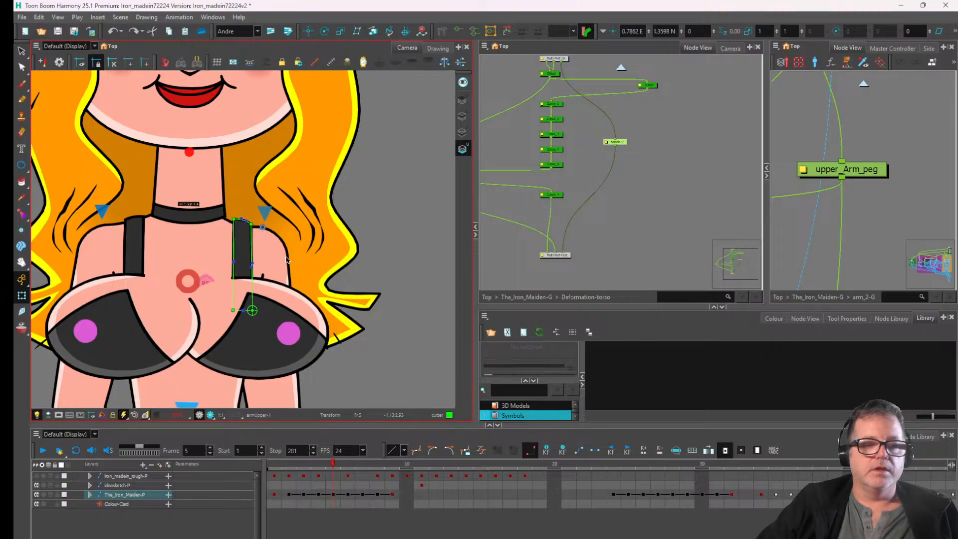
- Try pulling the shoulder far out and up with handle-P and restore its original position
mouse_move(287, 261)
mouse_down()
mouse_move(454, 234)
mouse_move(324, 247)
mouse_up()
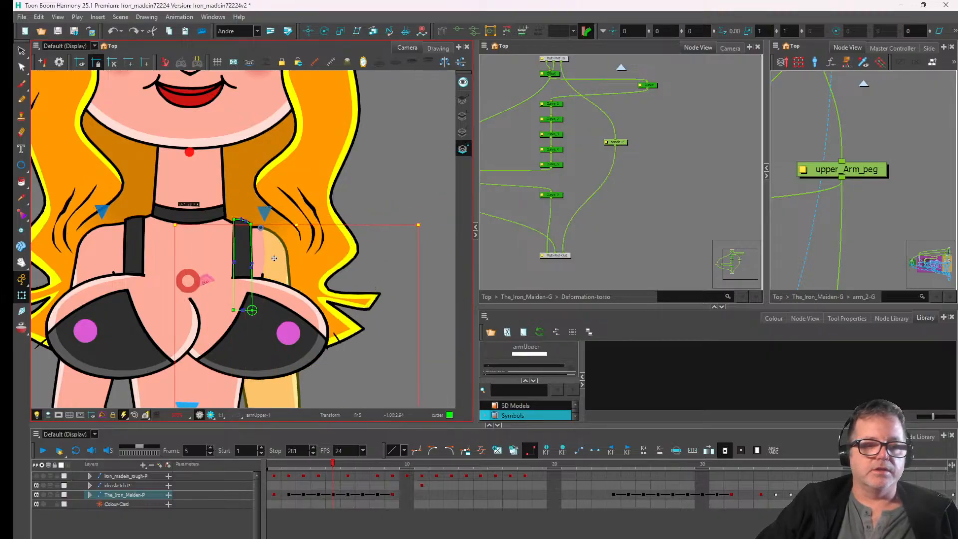
click(261, 227)
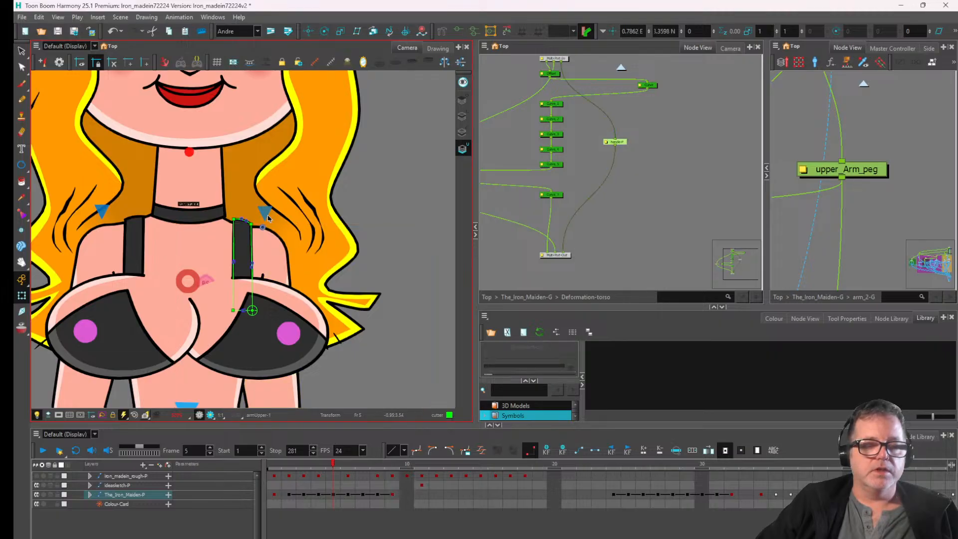
click(282, 254)
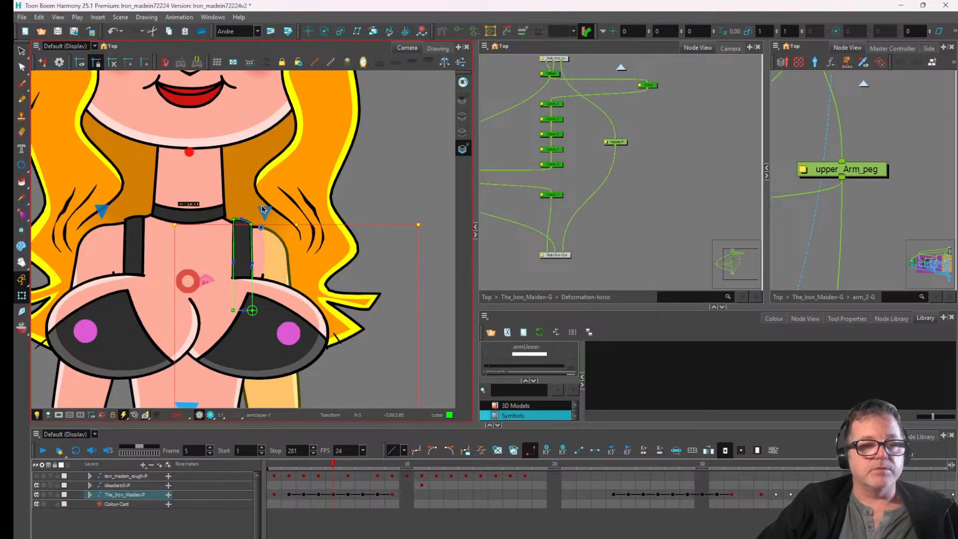
drag(265, 217, 390, 144)
key(ctrl+z)
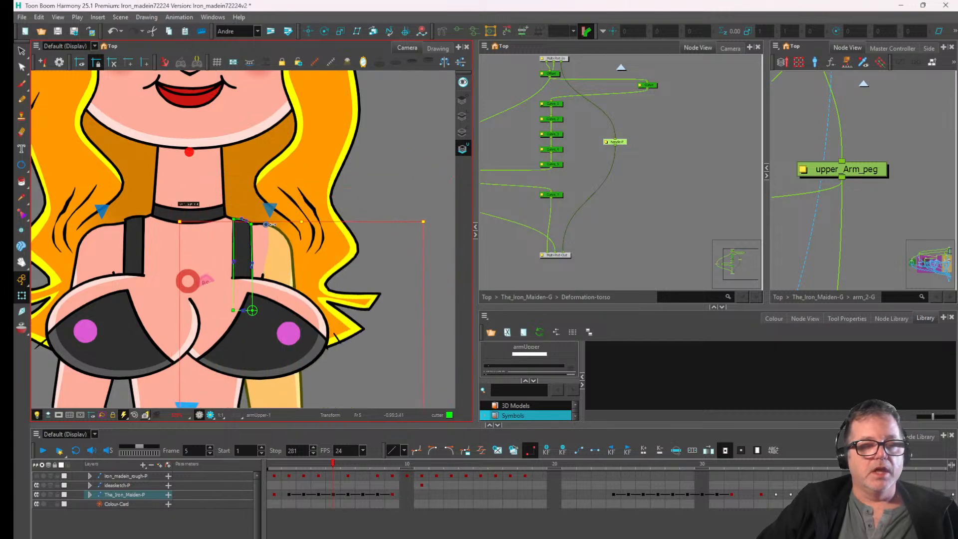
scroll(281, 240, up, 3)
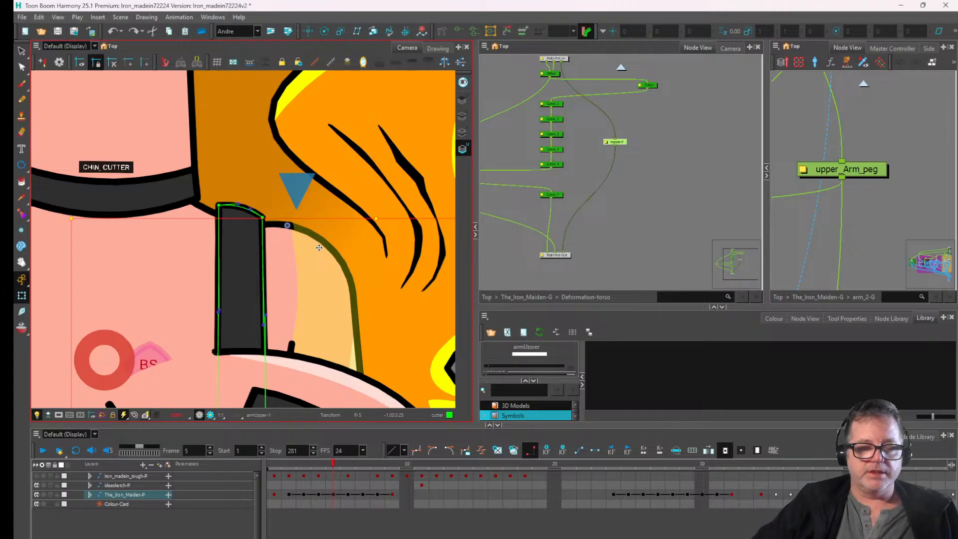
scroll(311, 279, down, 2)
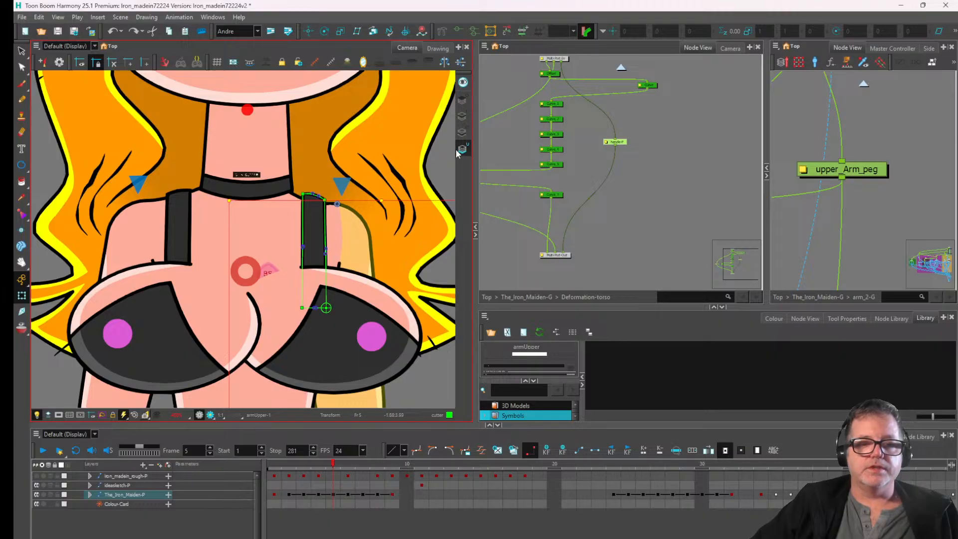
- Try lifting the shoulder above the strap's top with handle-P and undo the lift
click(431, 166)
drag(342, 185, 344, 140)
click(358, 186)
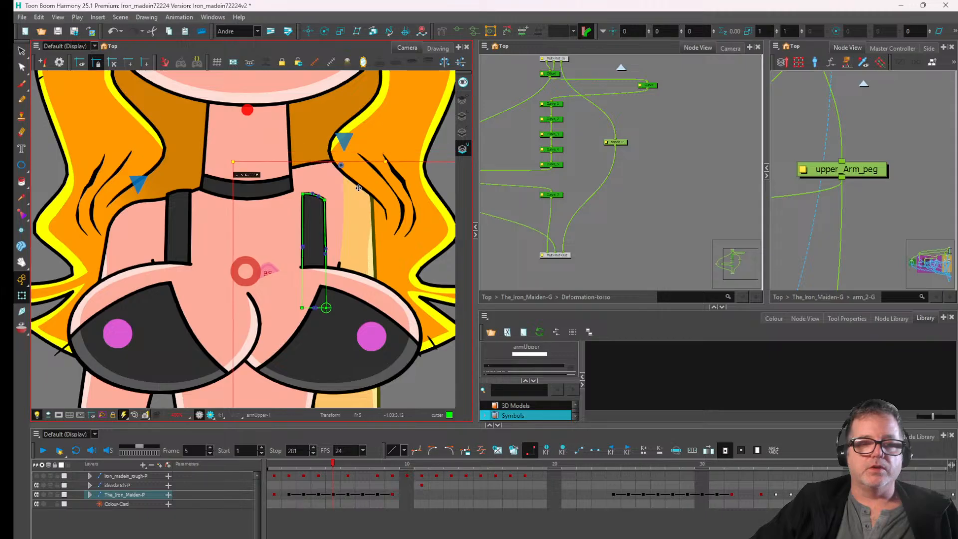
key(ctrl+z)
key(ctrl+z)
key(ctrl+z)
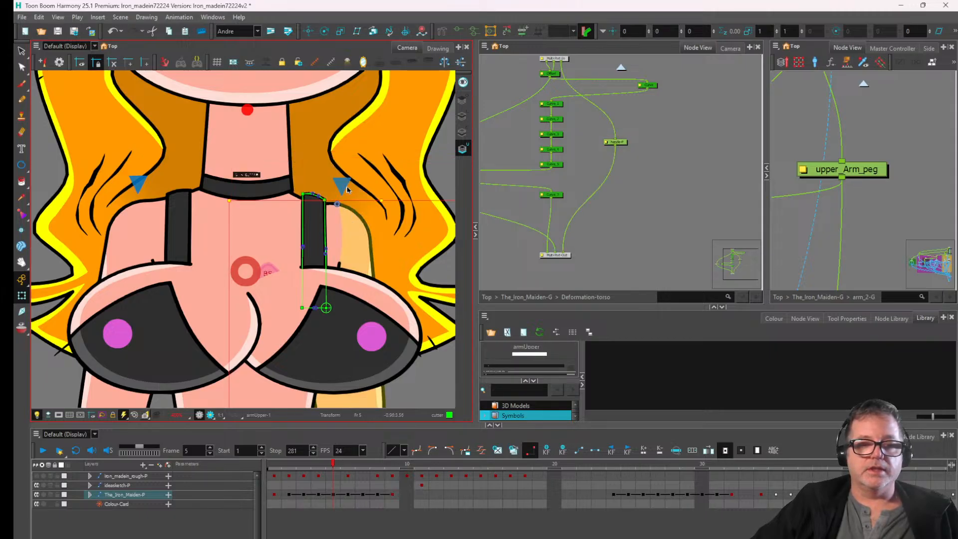
- Try pulling the shoulder outward with handle-P and shifting the strap's top corner points to follow it, undoing both
click(346, 188)
drag(346, 185, 411, 168)
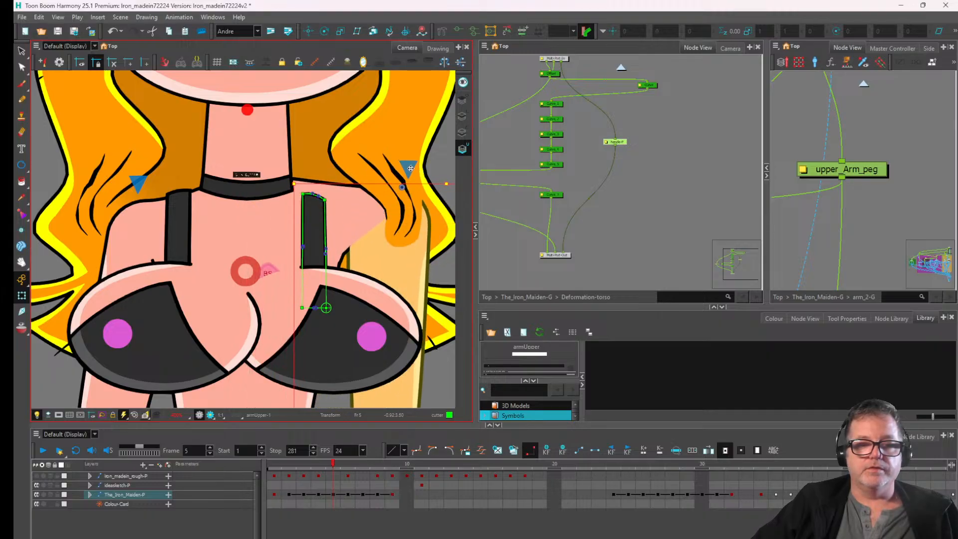
click(325, 201)
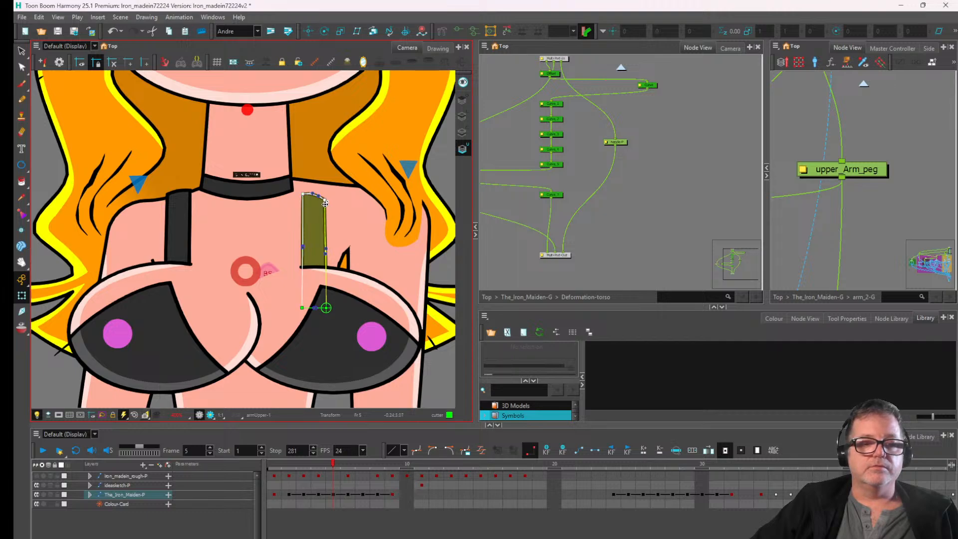
drag(325, 203, 337, 227)
key(ctrl+z)
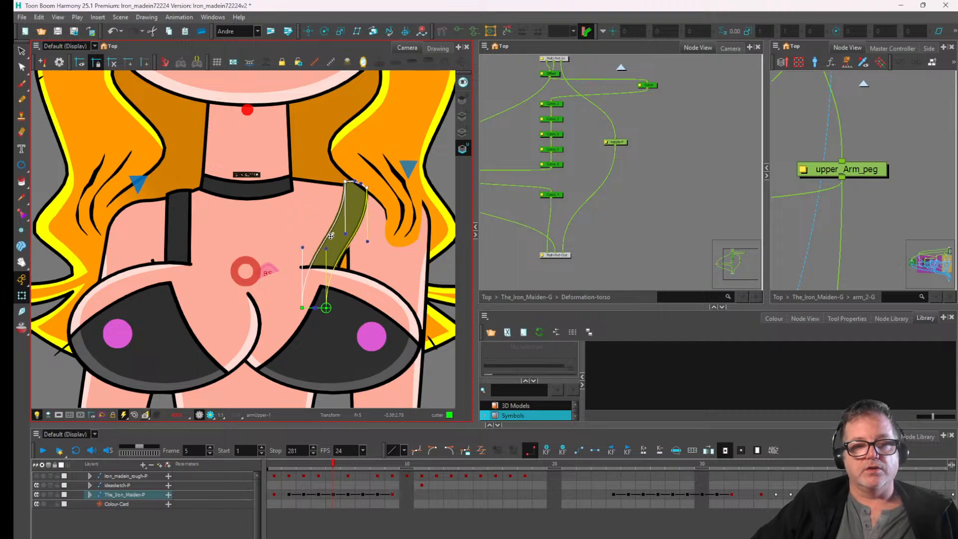
key(ctrl+z)
key(ctrl+z)
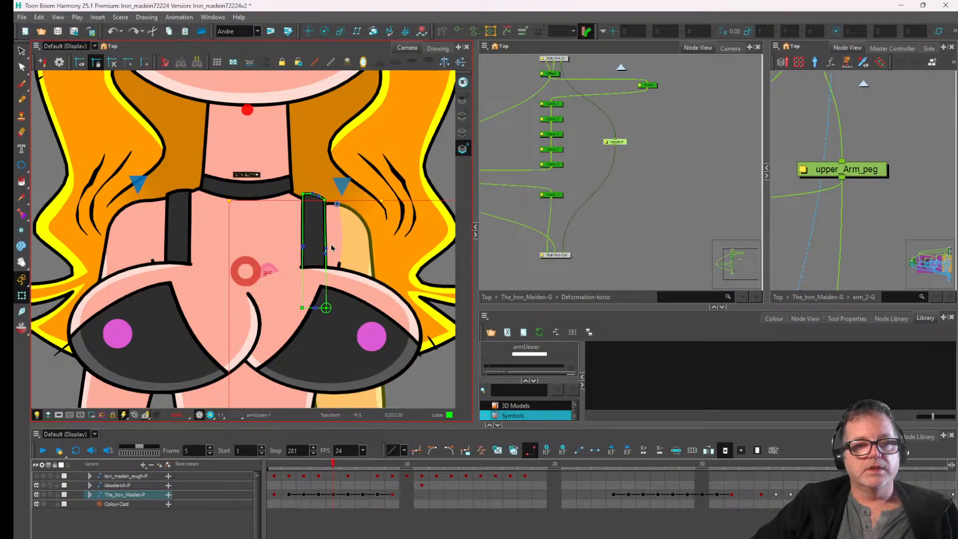
scroll(333, 200, up, 2)
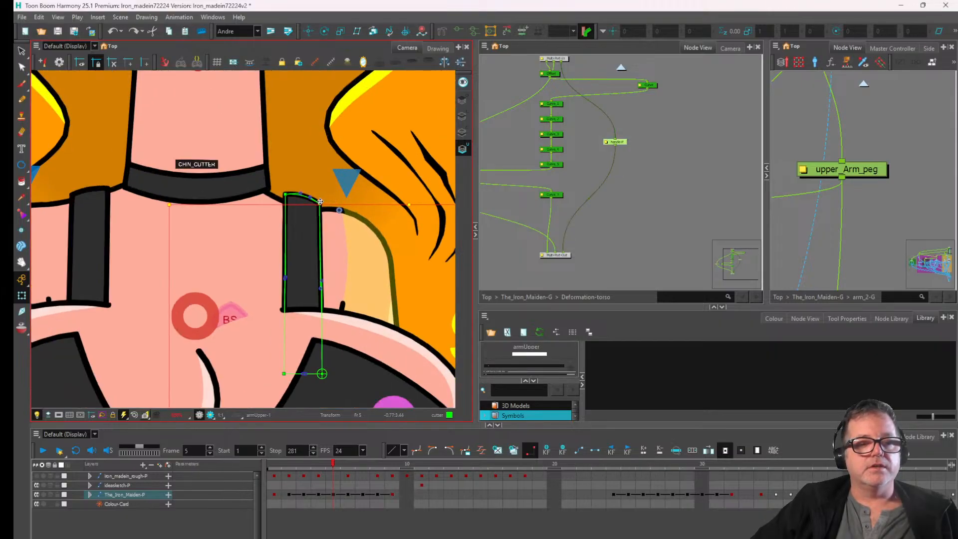
- Try pulling the shoulder outward with handle-P while the strap's top deformation points are also selected
click(285, 193)
click(287, 194)
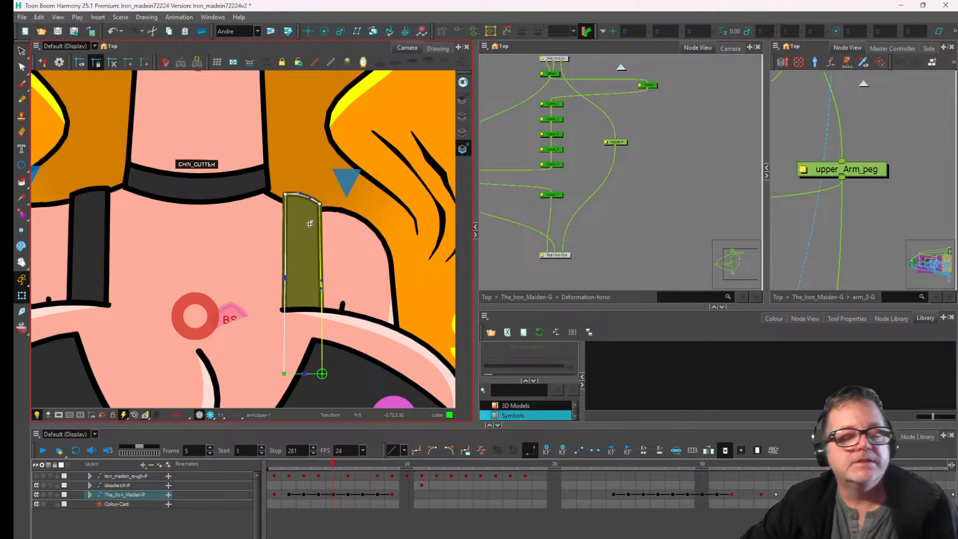
scroll(351, 214, down, 2)
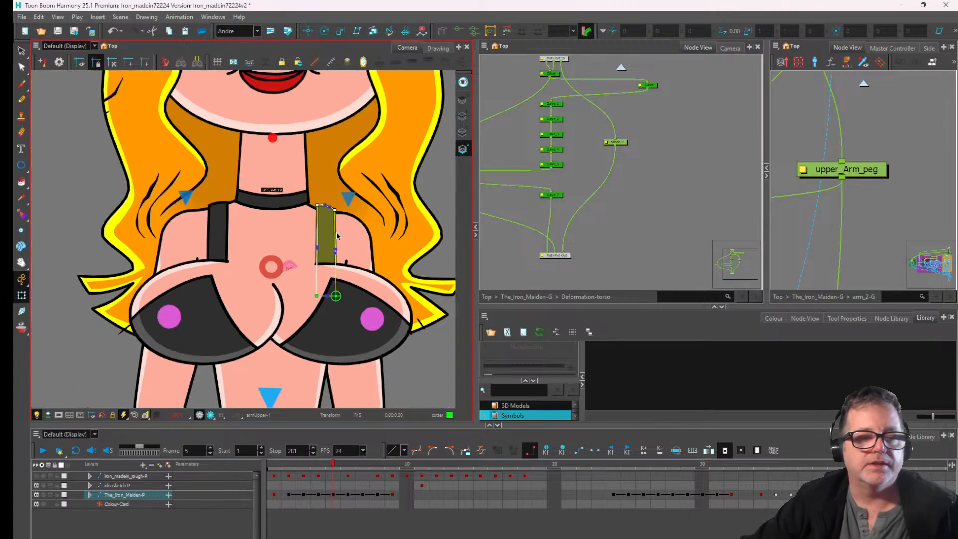
click(352, 198)
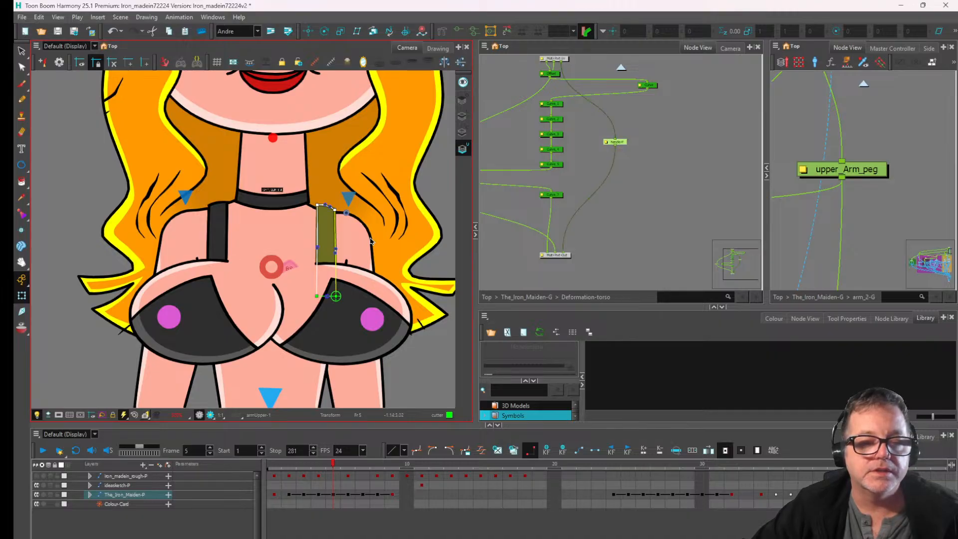
mouse_move(353, 196)
mouse_down()
mouse_move(367, 190)
mouse_move(351, 213)
mouse_move(366, 201)
mouse_move(322, 207)
mouse_move(333, 211)
mouse_up()
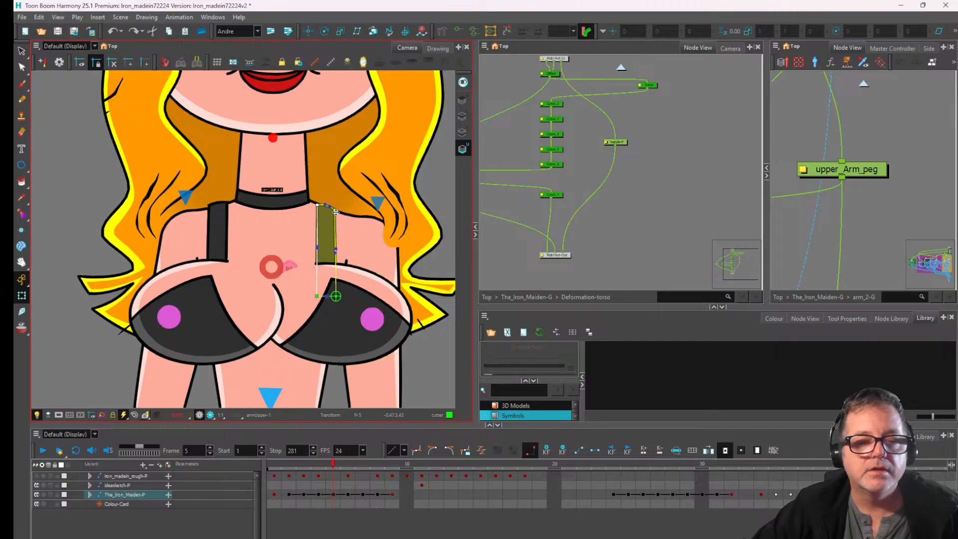
- Turn on the Transform tool's deformation options while the strap's top deformation points stay selected
click(490, 31)
click(683, 329)
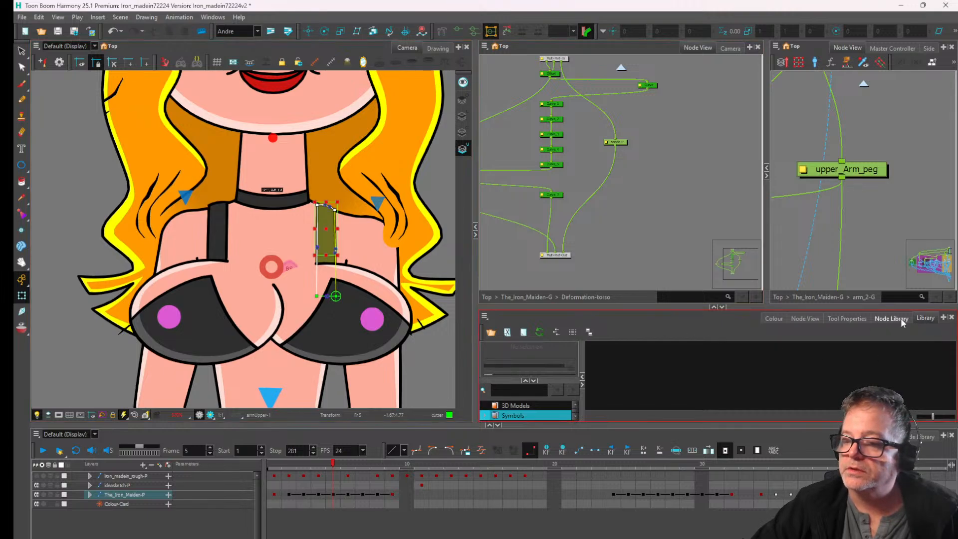
click(847, 318)
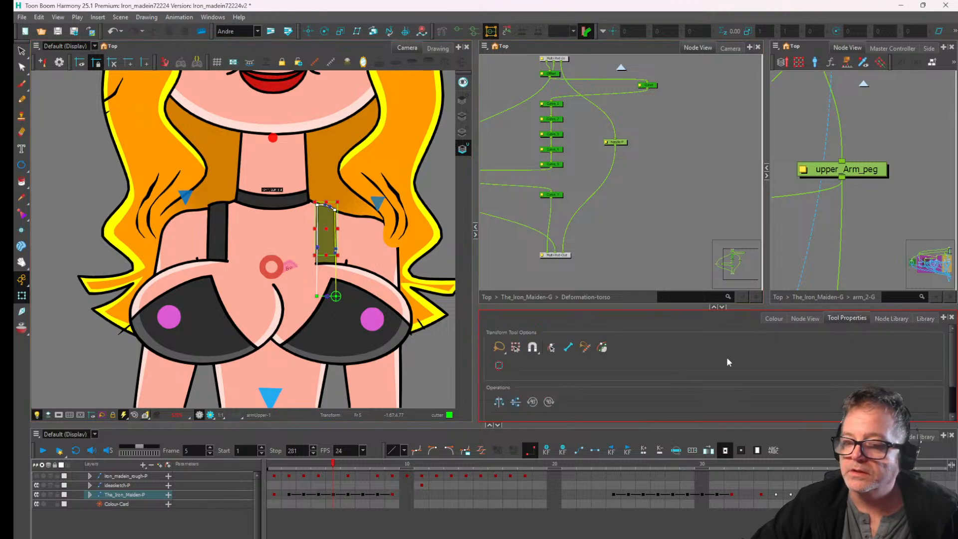
click(602, 348)
scroll(379, 233, up, 1)
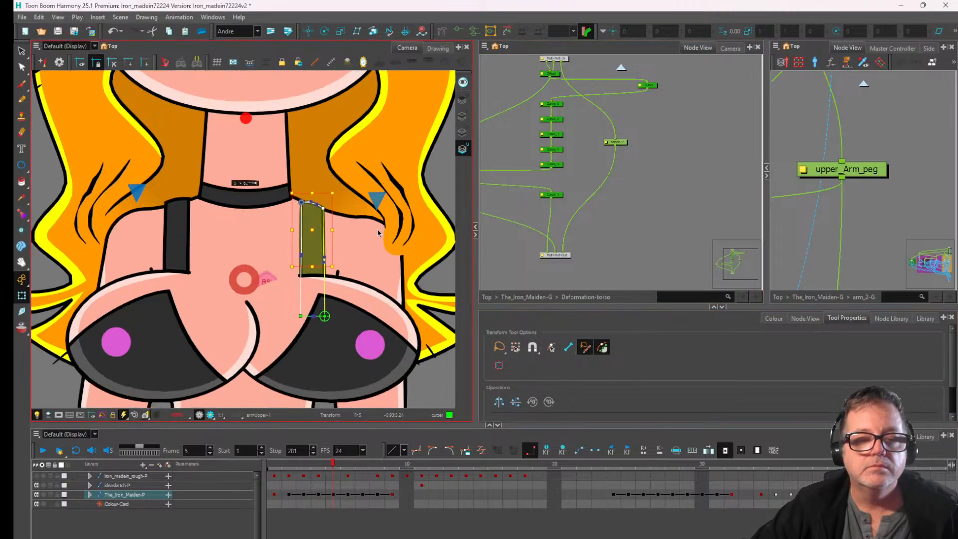
- Try moving handle-P together with the strap's top corner points, and undo back to the shoulder's original position
click(378, 233)
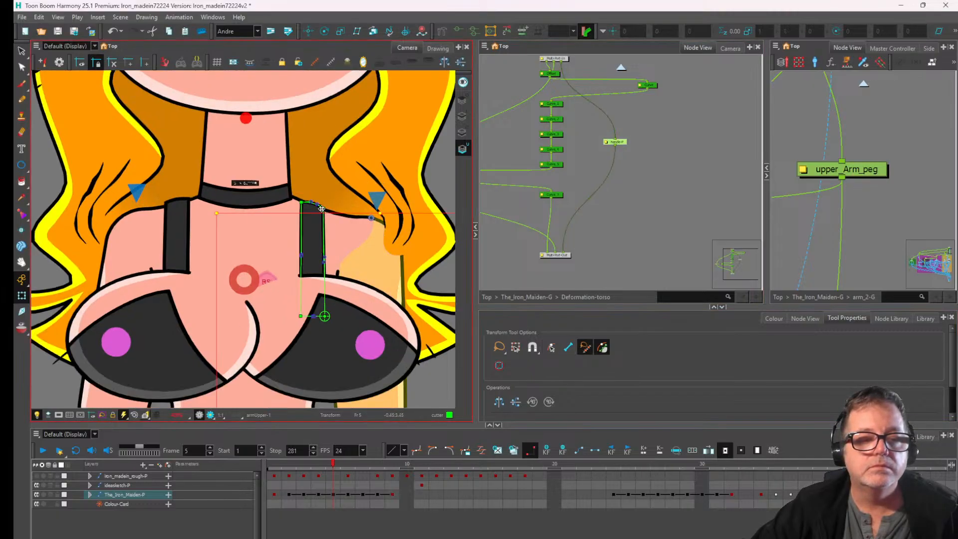
click(305, 214)
click(302, 204)
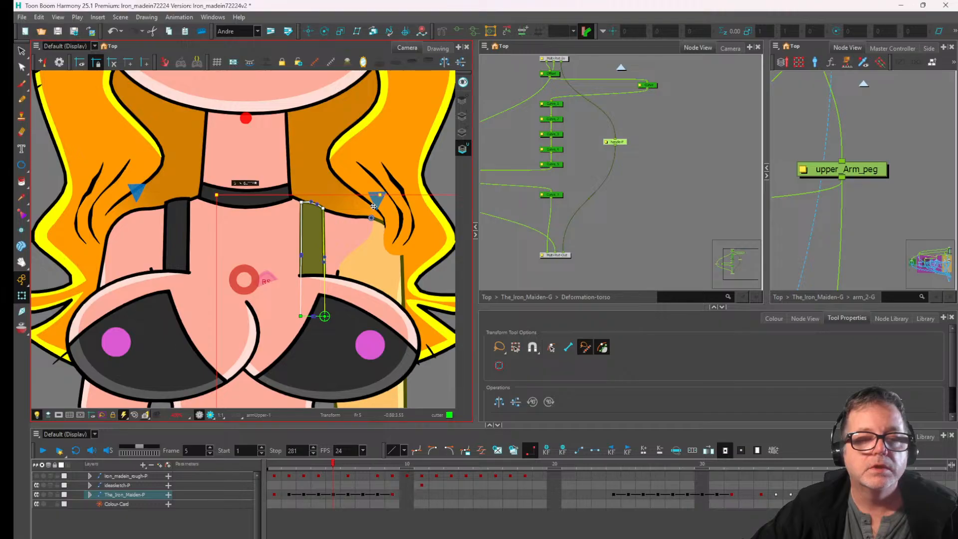
drag(377, 203, 351, 198)
key(ctrl+z)
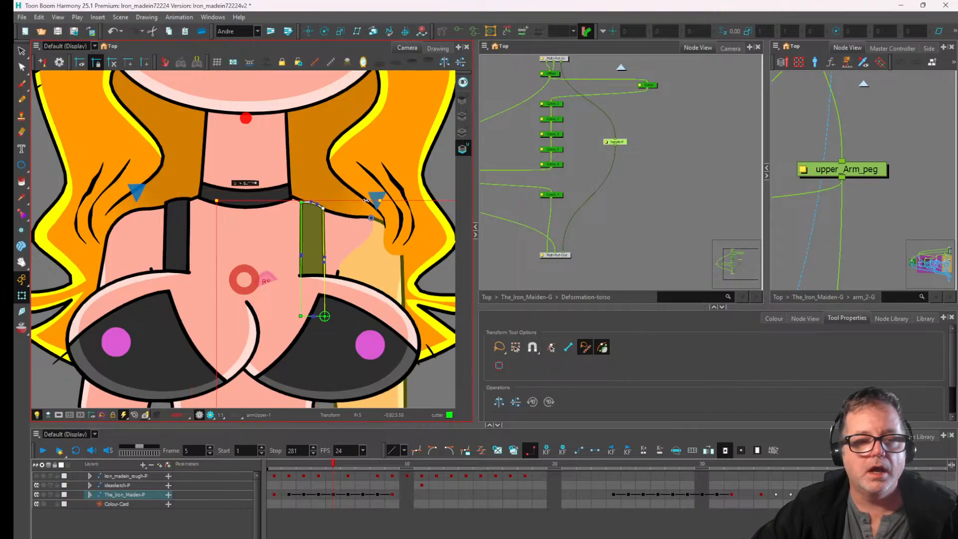
key(ctrl+z)
key(ctrl+z)
key(ctrl+z)
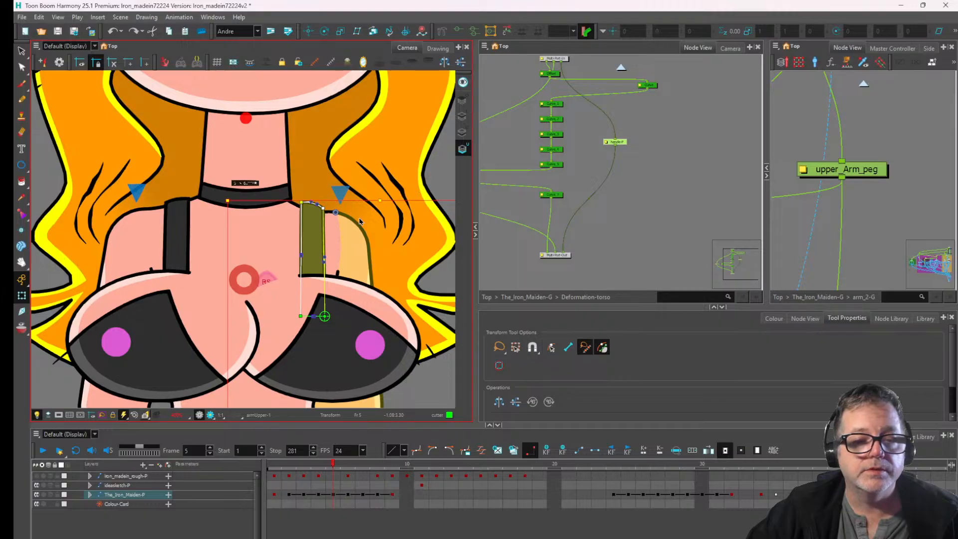
- Try nudging handle-P together with the strap's top points slightly outward and down on frame 5
click(300, 204)
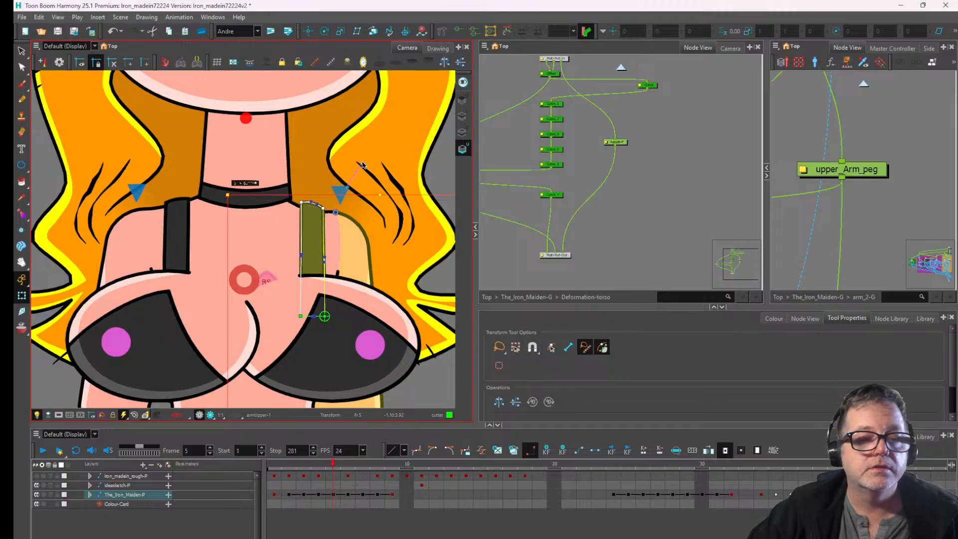
click(355, 216)
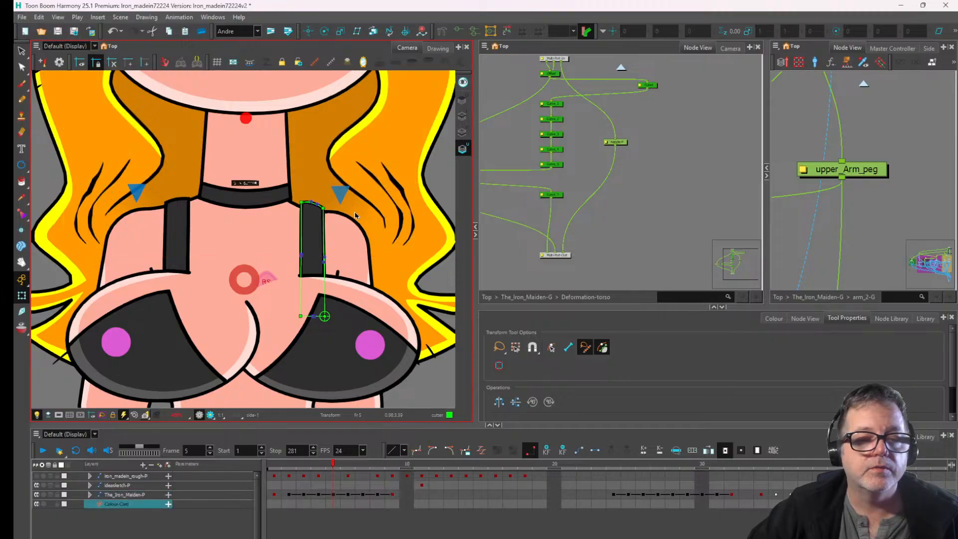
click(322, 209)
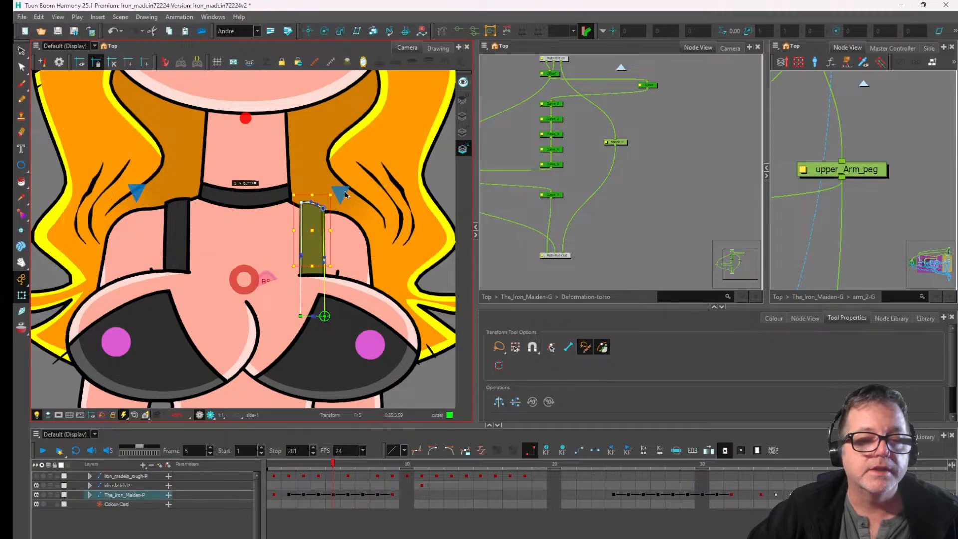
click(358, 233)
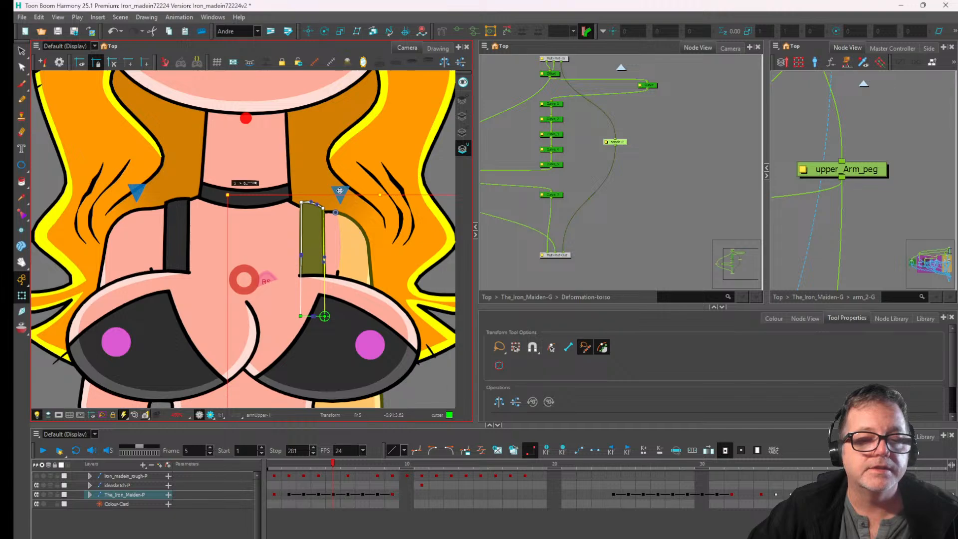
mouse_move(345, 190)
mouse_down()
mouse_move(372, 174)
mouse_move(365, 226)
mouse_move(411, 181)
mouse_move(332, 196)
mouse_move(352, 199)
mouse_up()
- Check the shoulder and strap on frame 6, undo the last move, and return to frame 5
key(period)
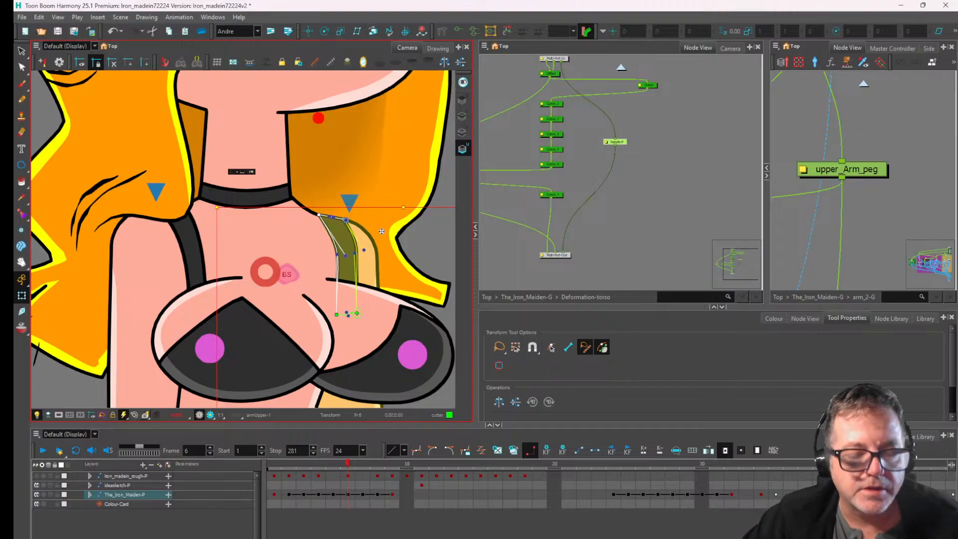
key(ctrl+z)
scroll(368, 232, down, 1)
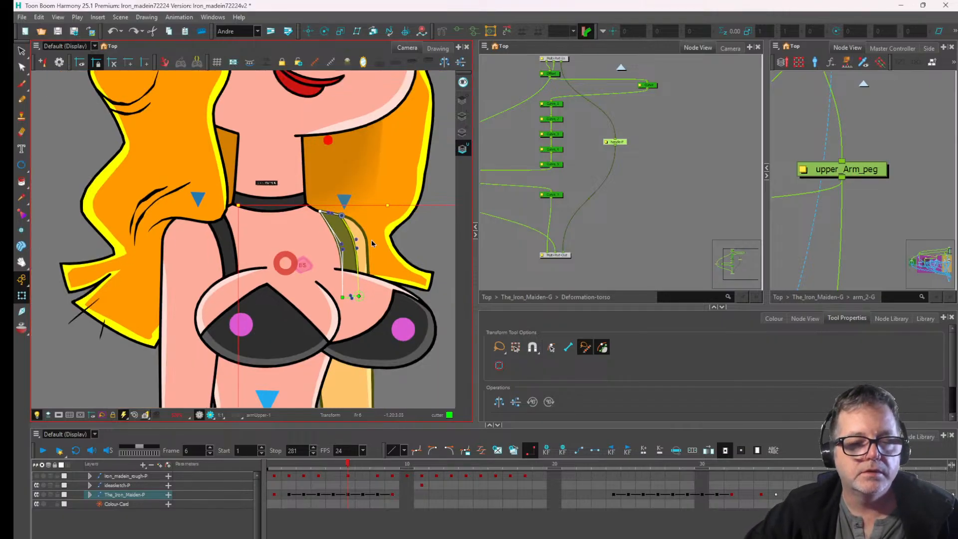
click(333, 465)
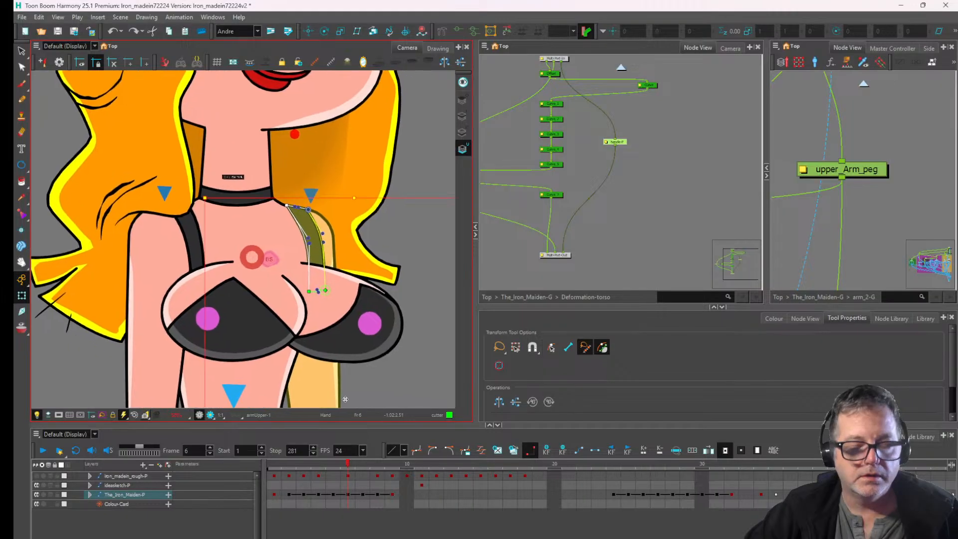
click(332, 250)
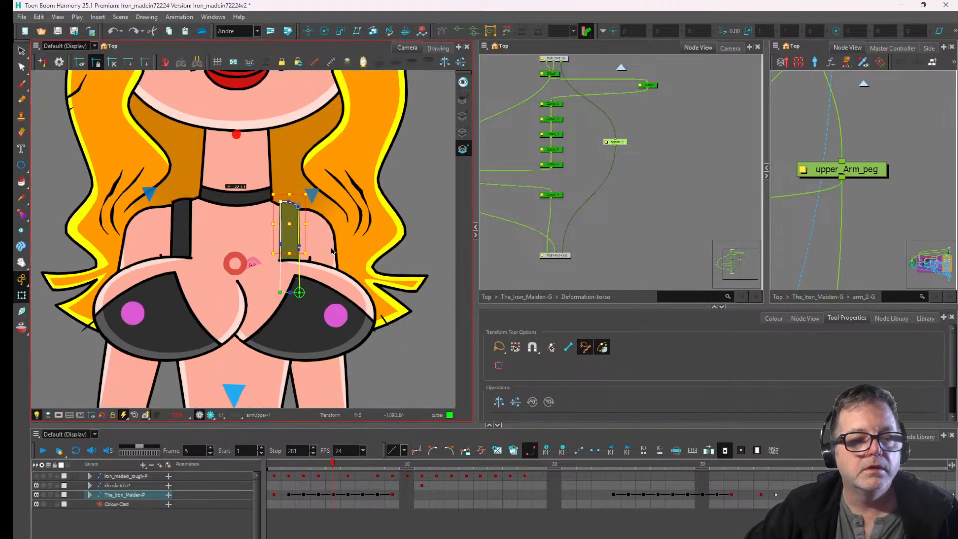
scroll(320, 228, up, 2)
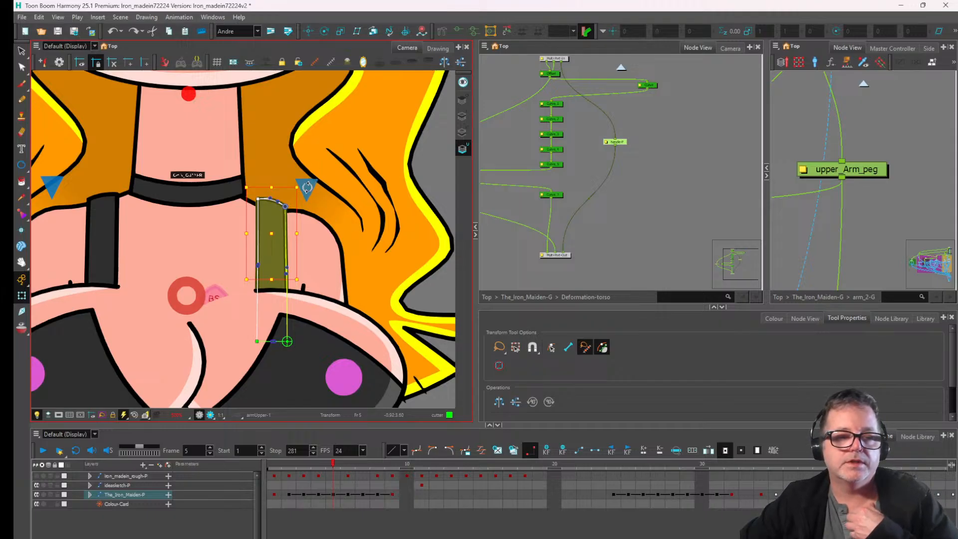
- Shift the upper arm outward from the shoulder on frame 5, leaving the handle-P triangle and strap in place
click(502, 154)
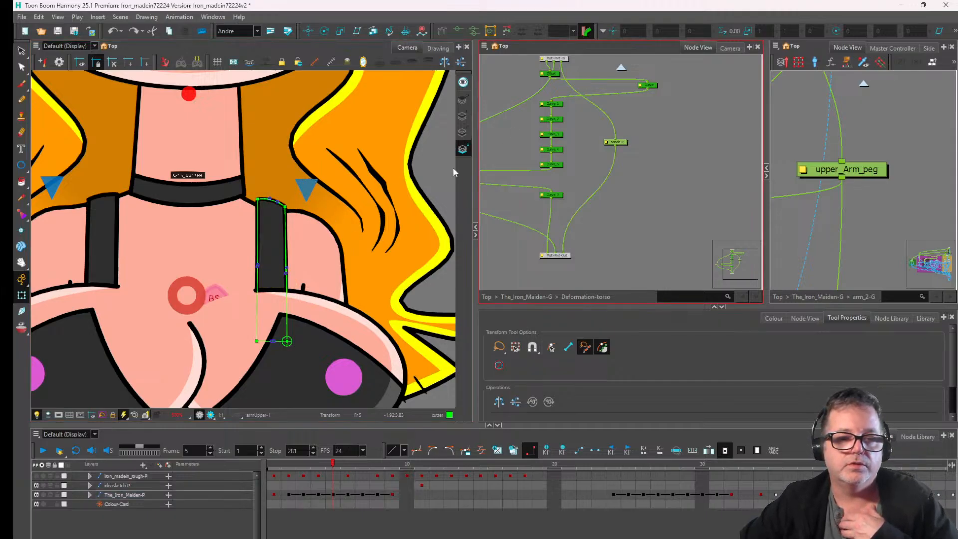
click(310, 192)
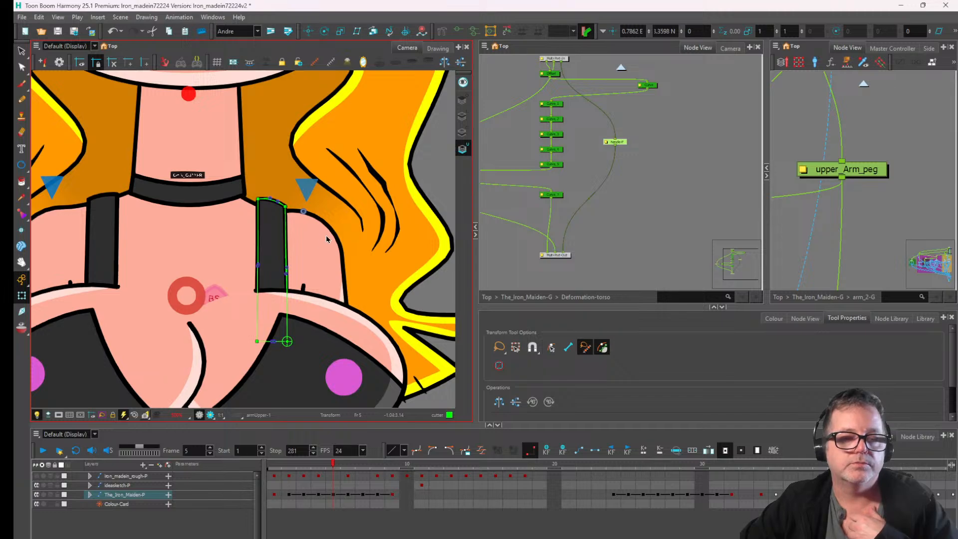
drag(326, 240, 351, 241)
- Try shifting the whole strap slightly outward and undo the shift
click(278, 245)
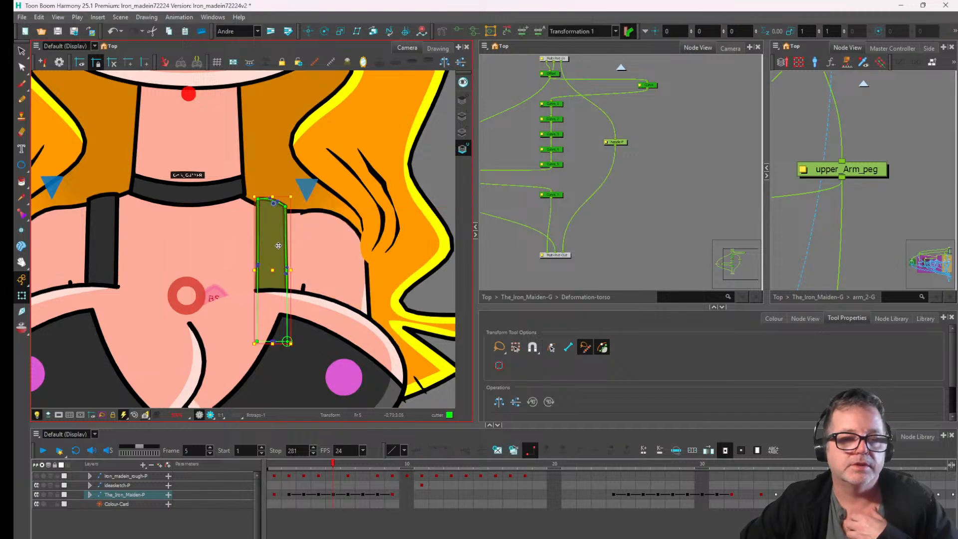
drag(279, 246, 289, 250)
key(ctrl+z)
- Show the torso's deformation controls and try pulling its shoulder corner point and handle-P, undoing the moves
click(209, 250)
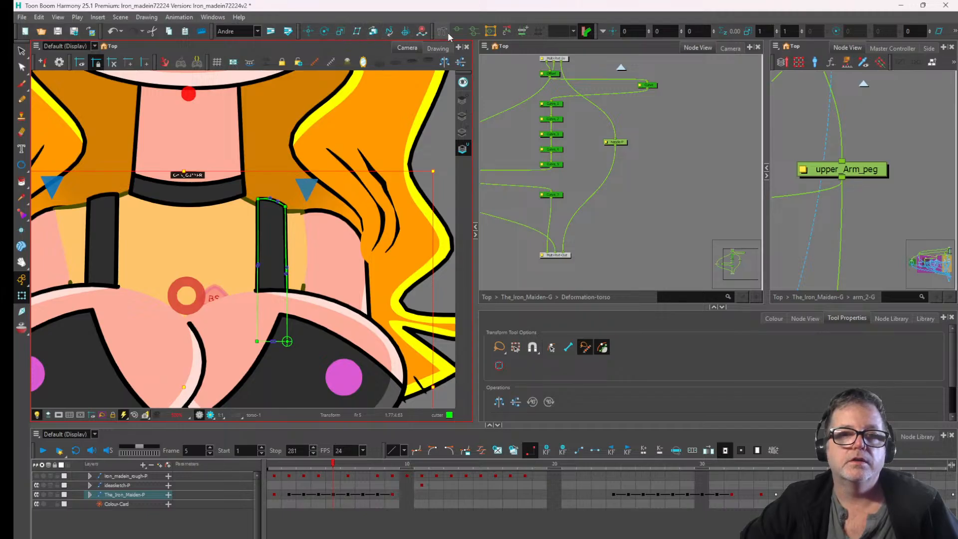
click(320, 208)
drag(304, 213, 337, 198)
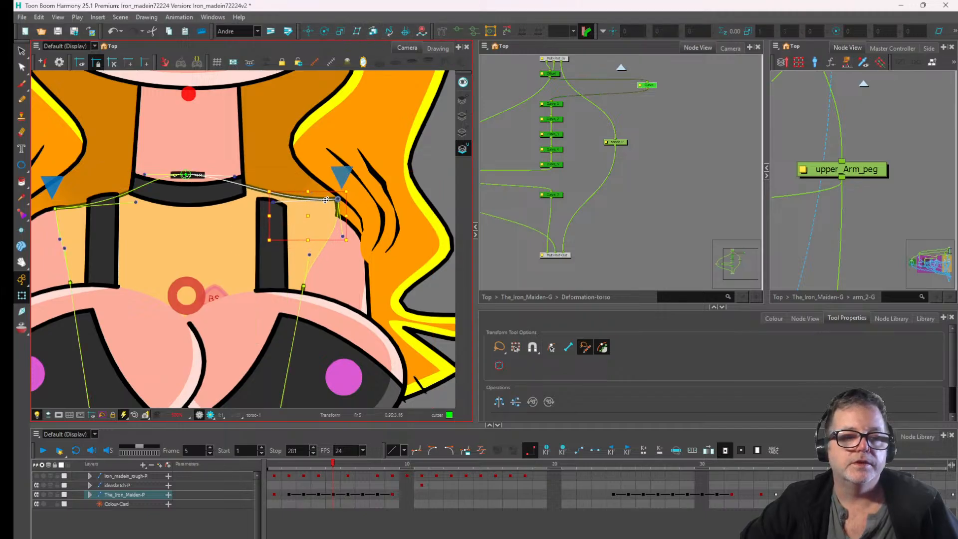
click(343, 174)
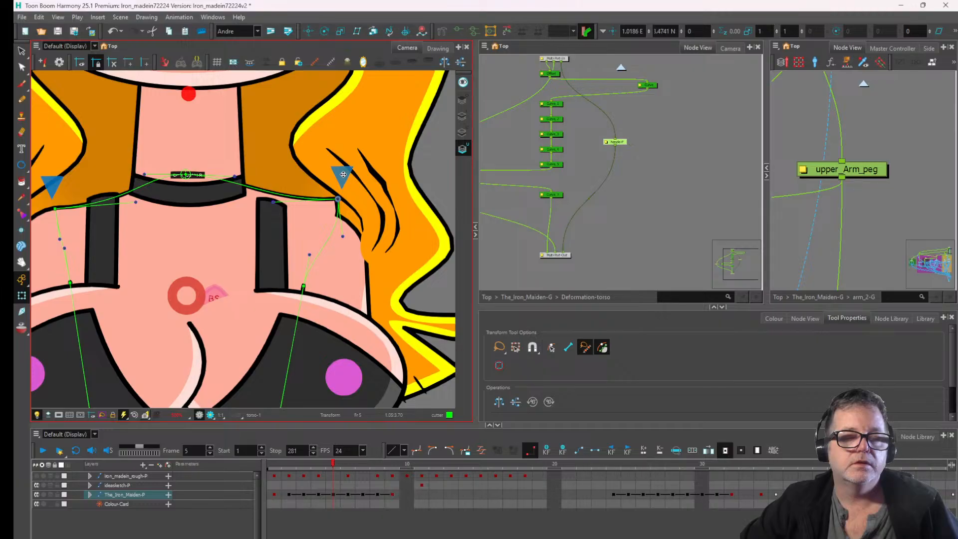
drag(344, 173, 281, 179)
key(ctrl+z)
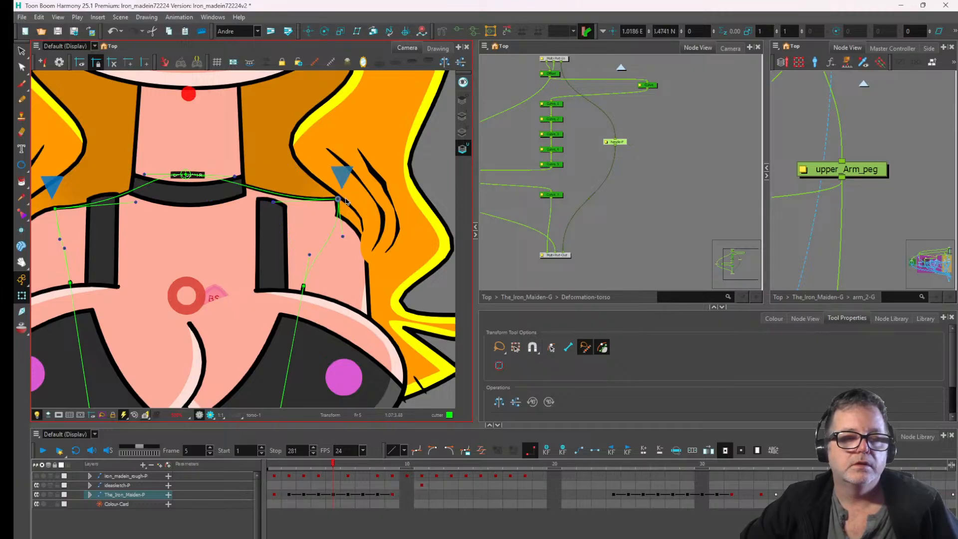
key(ctrl+z)
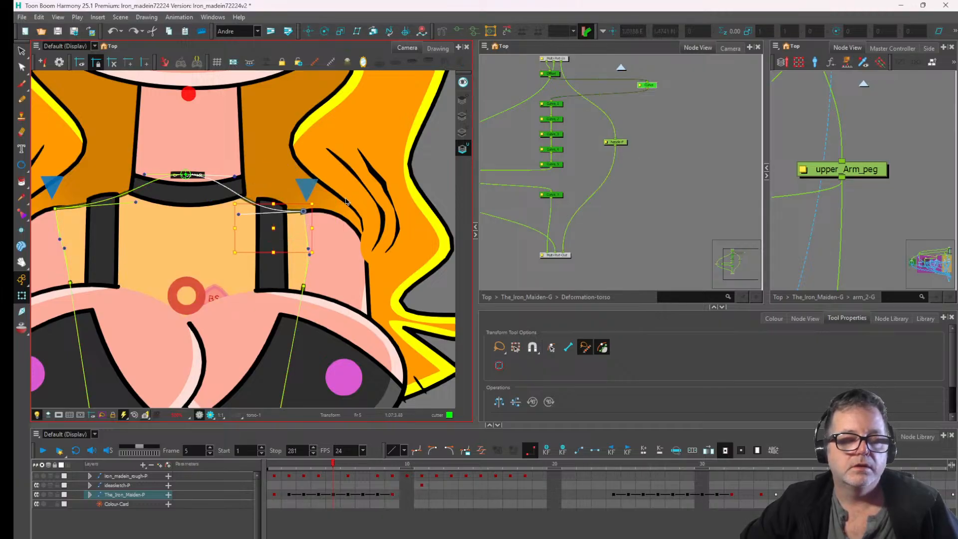
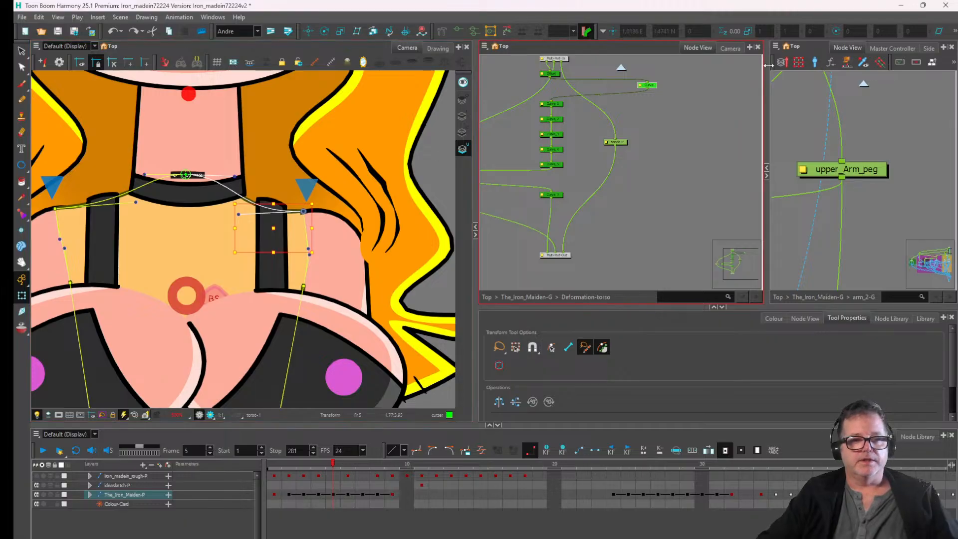
mouse_move(303, 211)
mouse_down()
mouse_move(294, 210)
mouse_move(301, 207)
mouse_up()
key(ctrl+z)
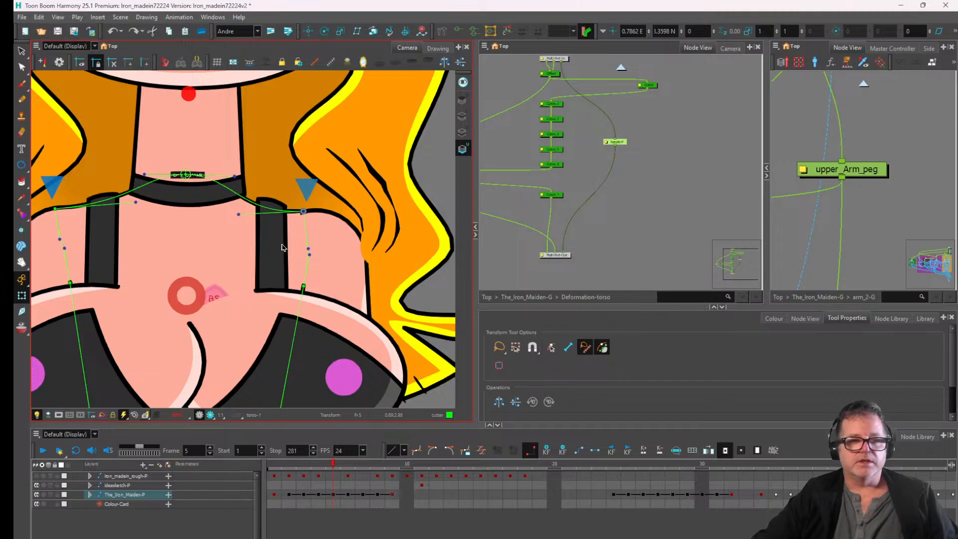
- Try moving handle-P with the strap and upper arm selected together, undoing each move
click(307, 194)
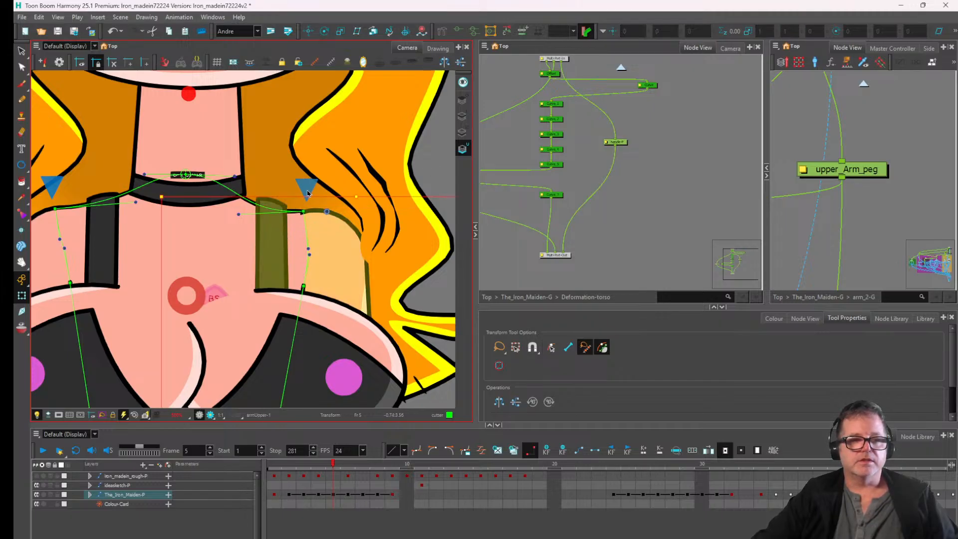
mouse_move(310, 185)
mouse_down()
mouse_move(354, 125)
mouse_move(306, 195)
mouse_up()
key(ctrl+z)
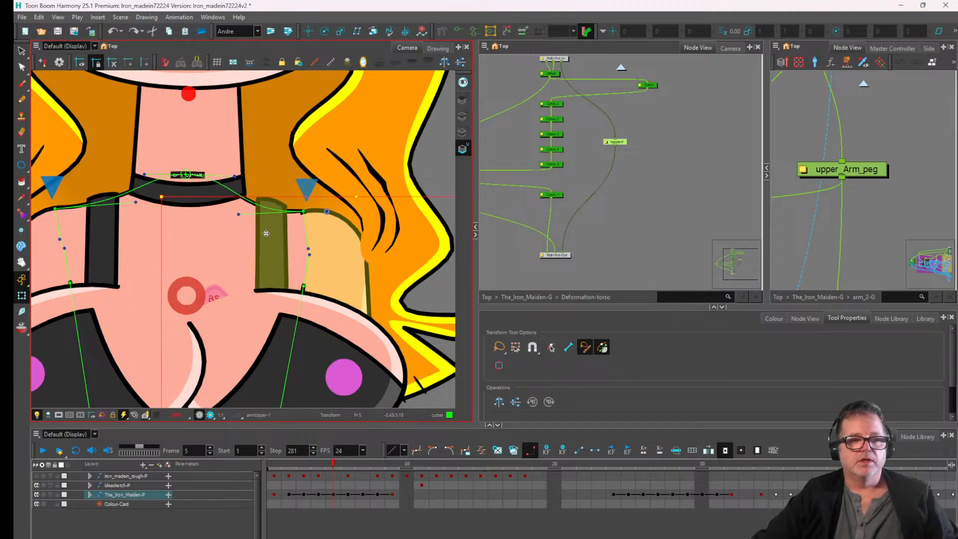
drag(271, 233, 280, 229)
key(ctrl+z)
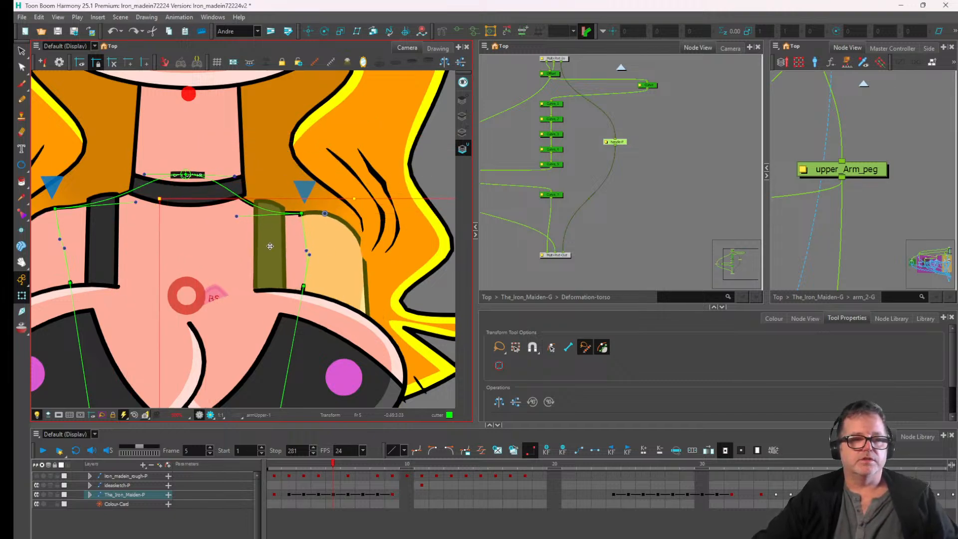
key(ctrl+z)
- Show the strap's deformation controls and move handle-P and the whole strap together slightly outward and down
click(660, 174)
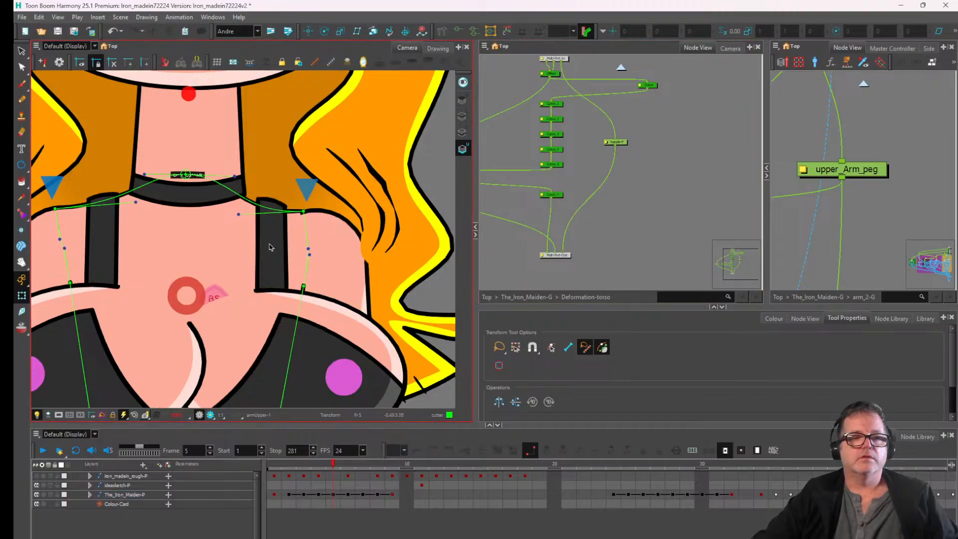
click(270, 244)
click(297, 206)
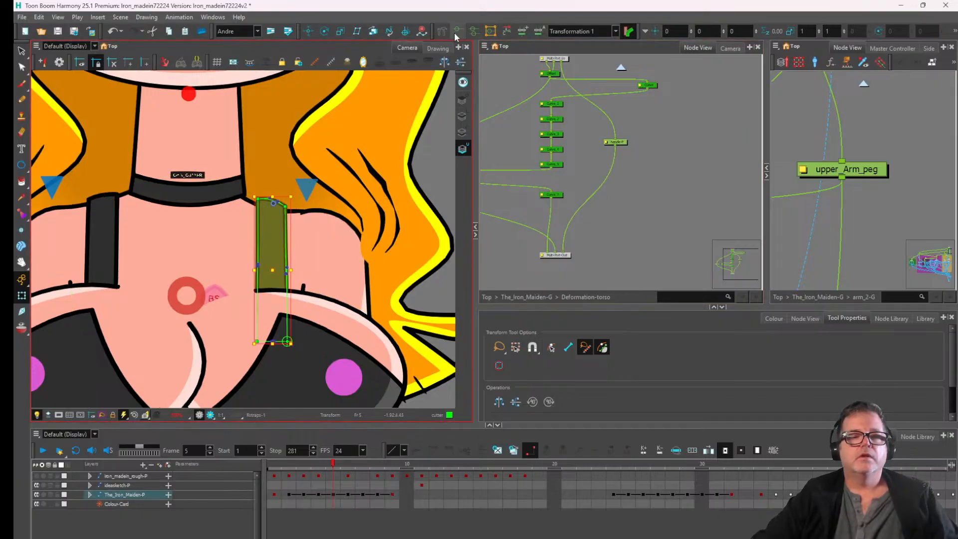
click(306, 189)
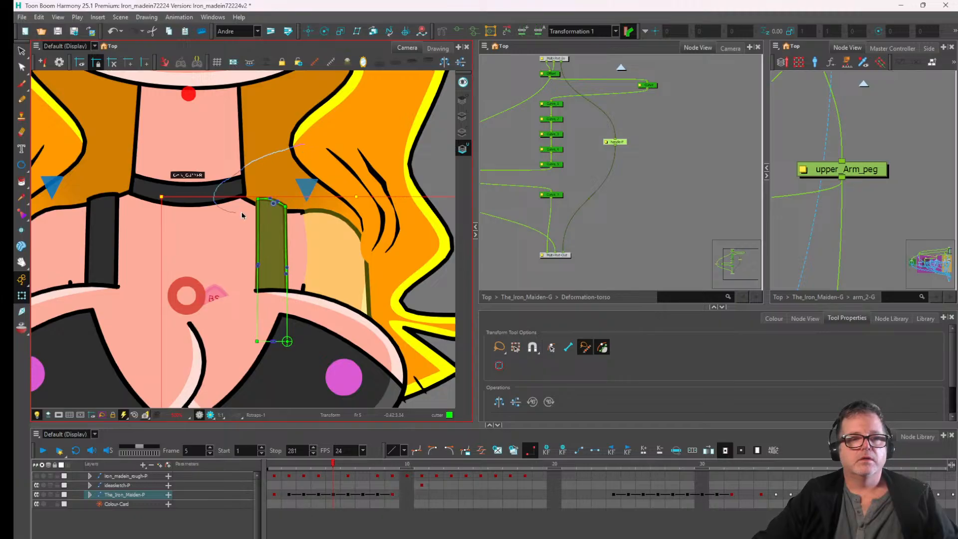
mouse_move(300, 193)
mouse_down()
mouse_move(317, 184)
mouse_move(235, 193)
mouse_move(329, 161)
mouse_move(315, 191)
mouse_move(300, 192)
mouse_up()
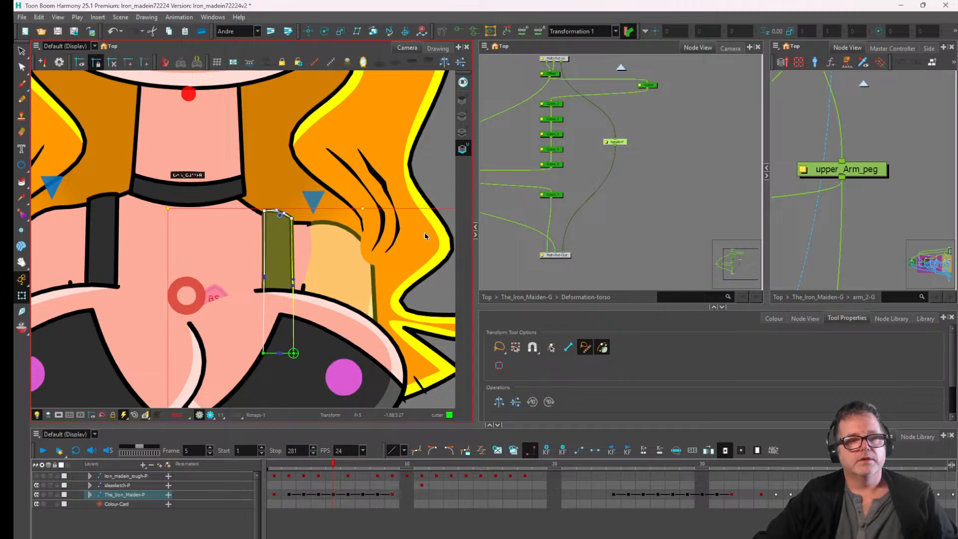
- Undo the recent transformations of the upper arm and shoulder strap on frame 5
key(Escape)
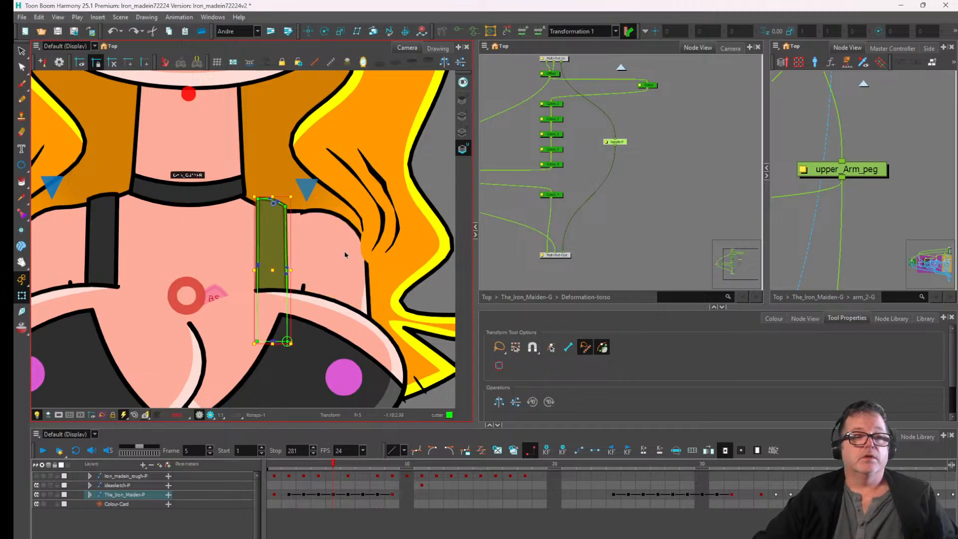
key(ctrl+z)
key(ctrl+z)
key(ctrl+z)
key(ctrl+z)
key(ctrl+z)
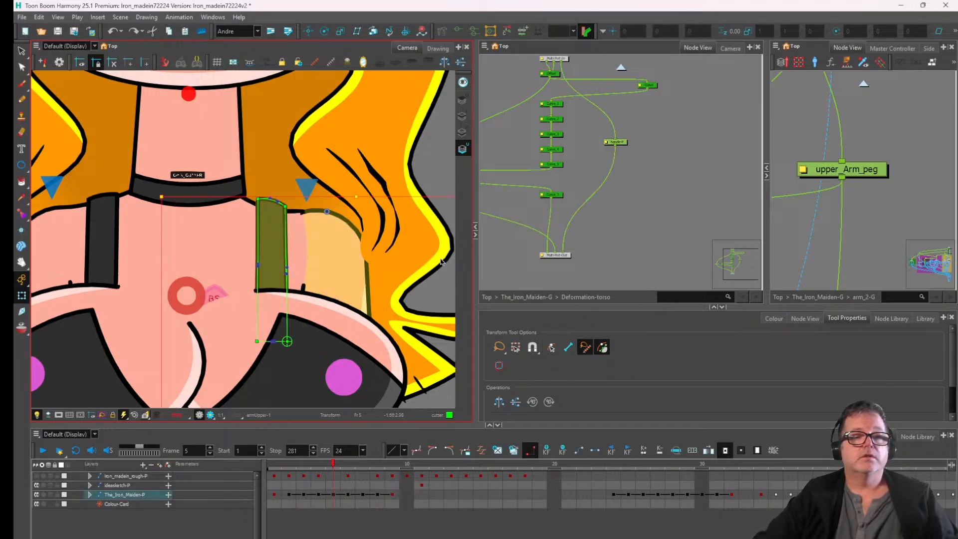
key(ctrl+z)
key(ctrl+z)
key(ctrl+z)
key(ctrl+z)
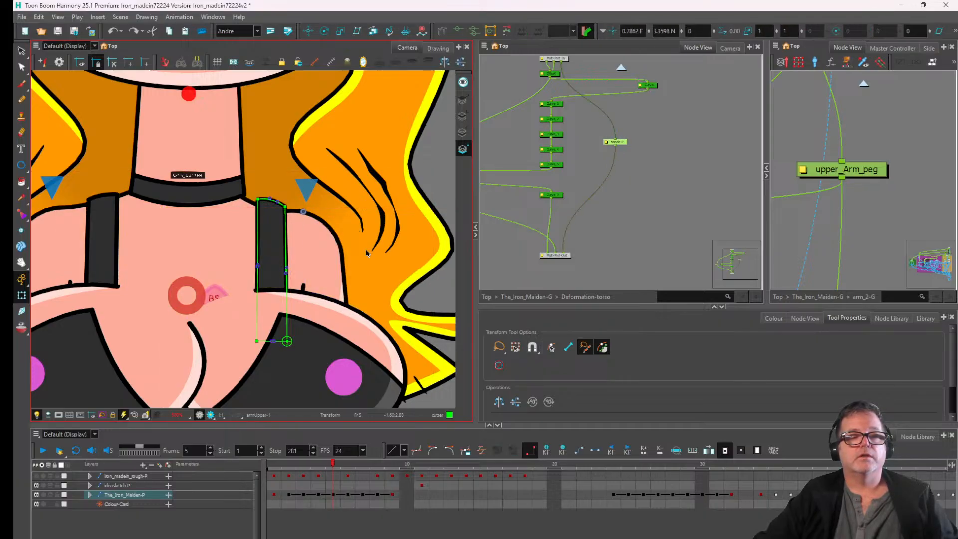
- Select the upper deformation points of the character's left shoulder strap together with the left upper arm
scroll(225, 243, down, 3)
scroll(276, 272, down, 2)
drag(278, 272, 318, 277)
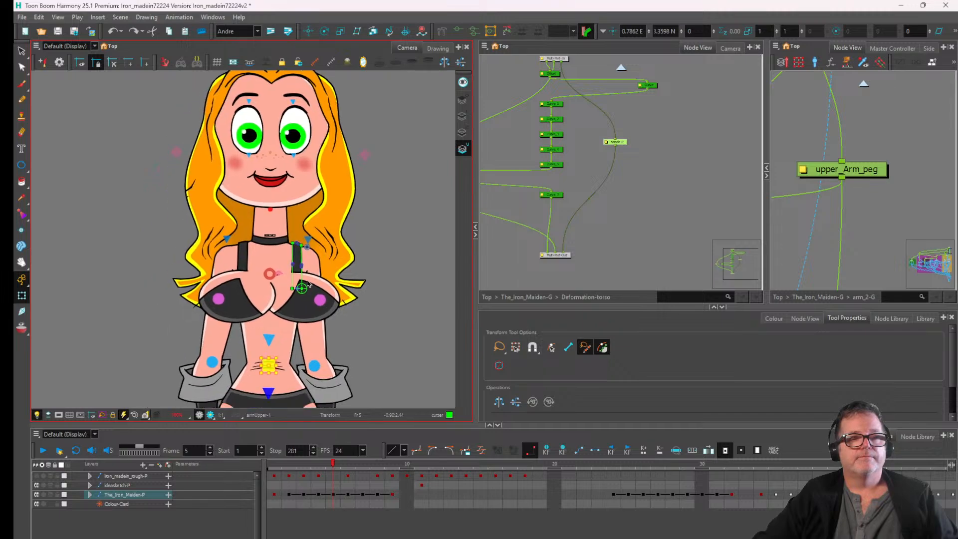
scroll(319, 277, up, 2)
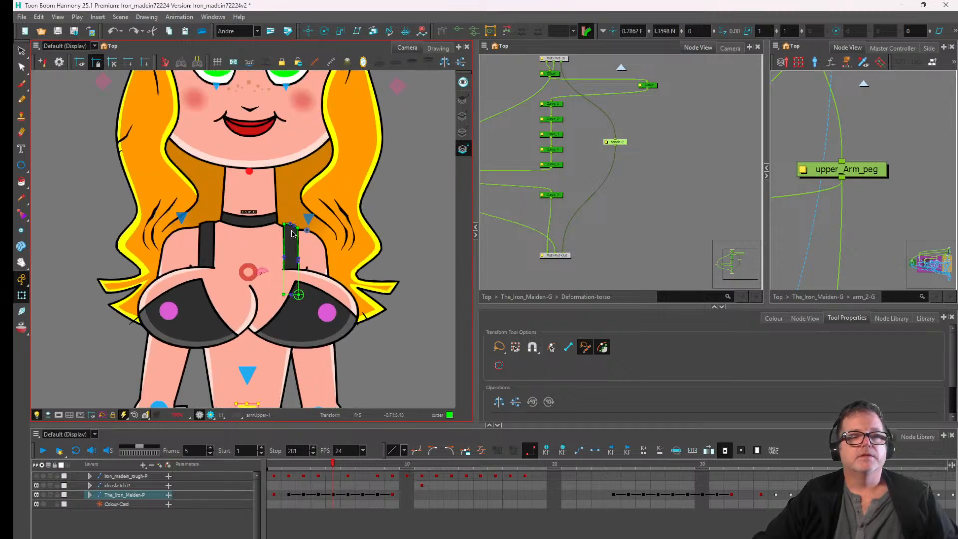
scroll(293, 233, up, 2)
key(Escape)
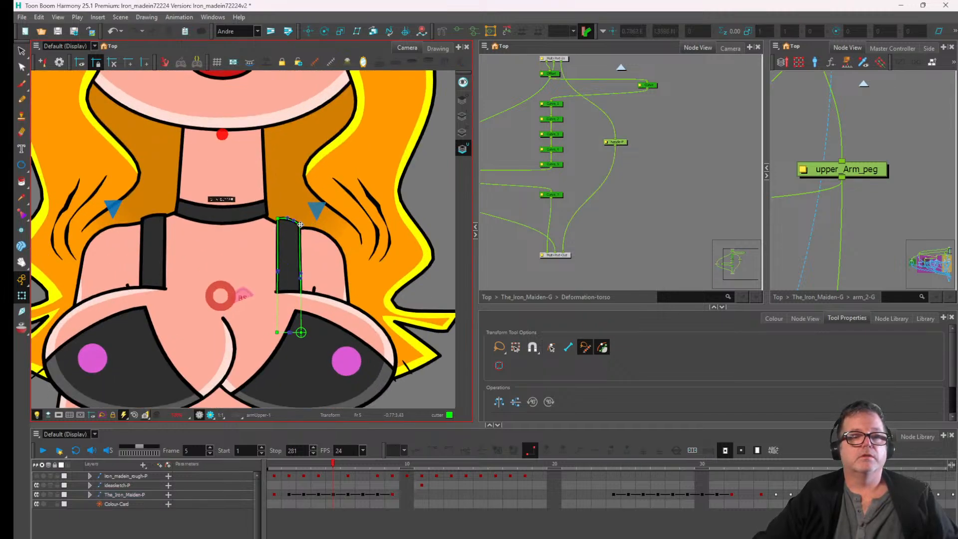
click(286, 220)
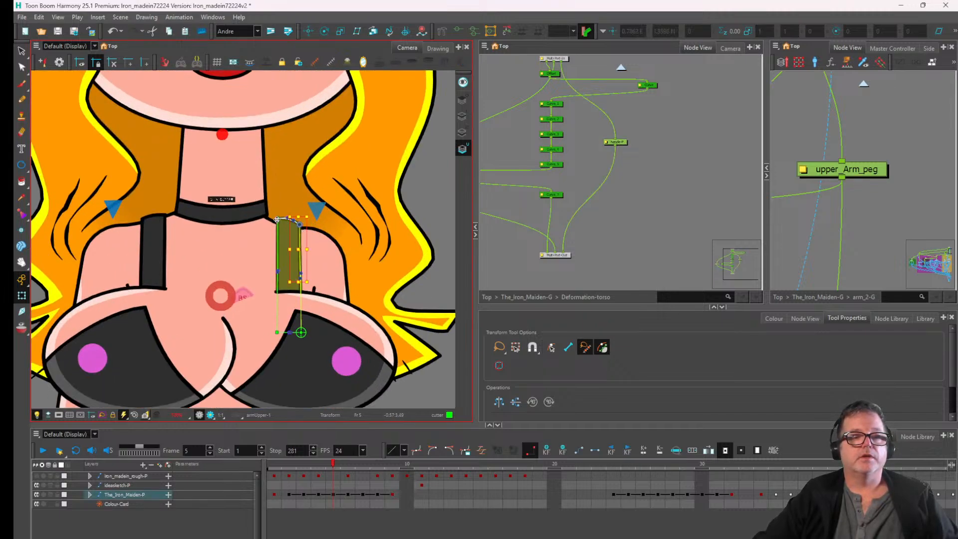
shift+click(277, 220)
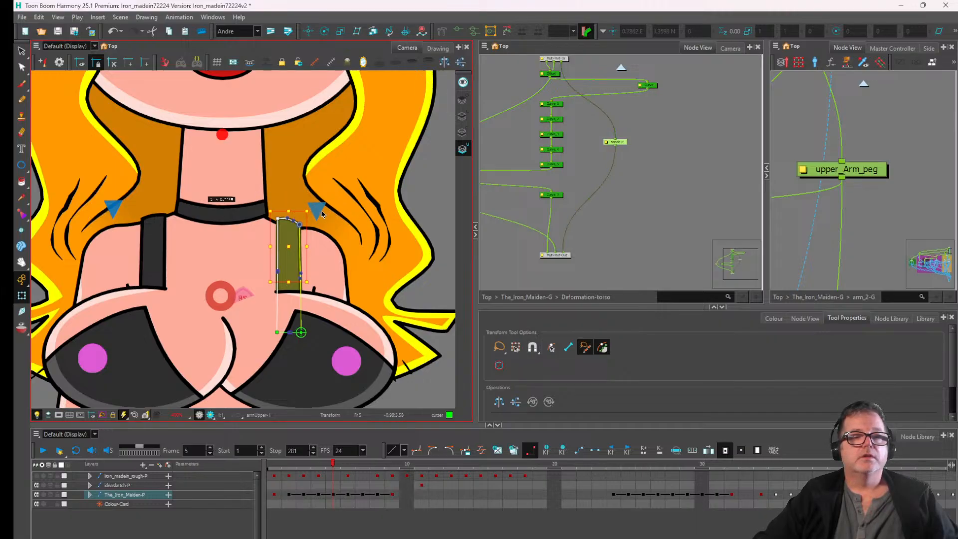
mouse_move(321, 209)
mouse_down()
mouse_move(329, 182)
mouse_move(328, 201)
mouse_move(315, 168)
mouse_move(315, 223)
mouse_move(314, 156)
mouse_move(306, 222)
mouse_move(317, 161)
mouse_move(327, 165)
mouse_move(316, 160)
mouse_move(315, 211)
mouse_up()
key(ctrl+z)
click(341, 248)
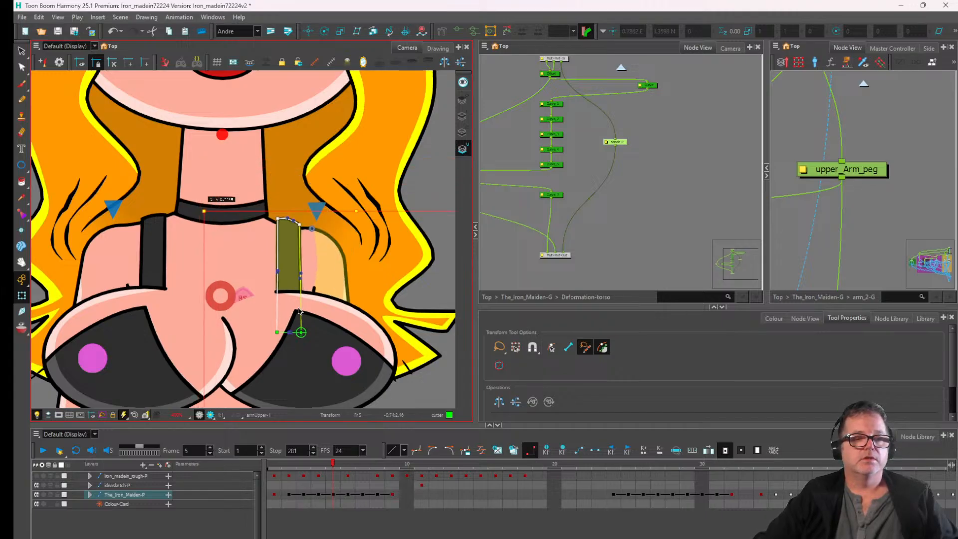
- Add the upper deformation points of the character's right strap and the right upper arm to the selection
click(154, 251)
click(457, 31)
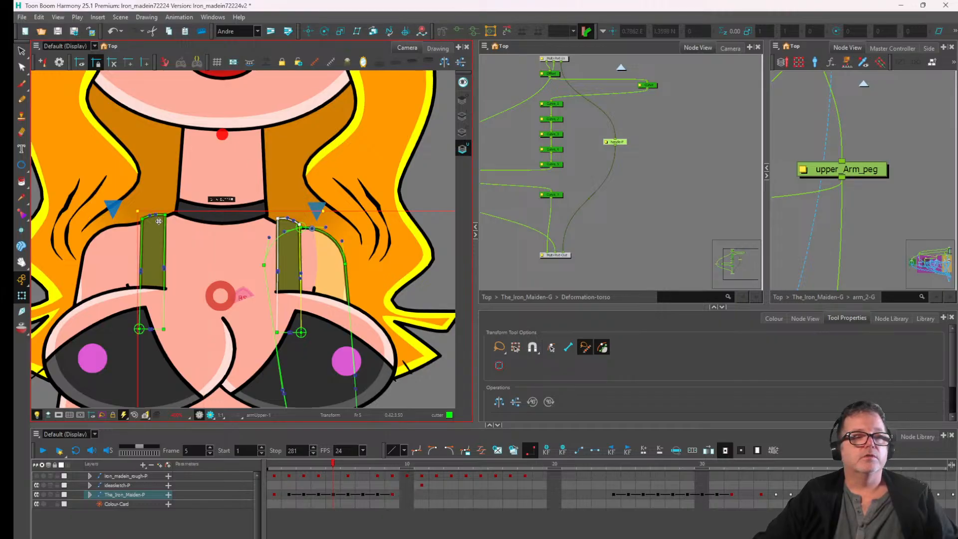
click(140, 232)
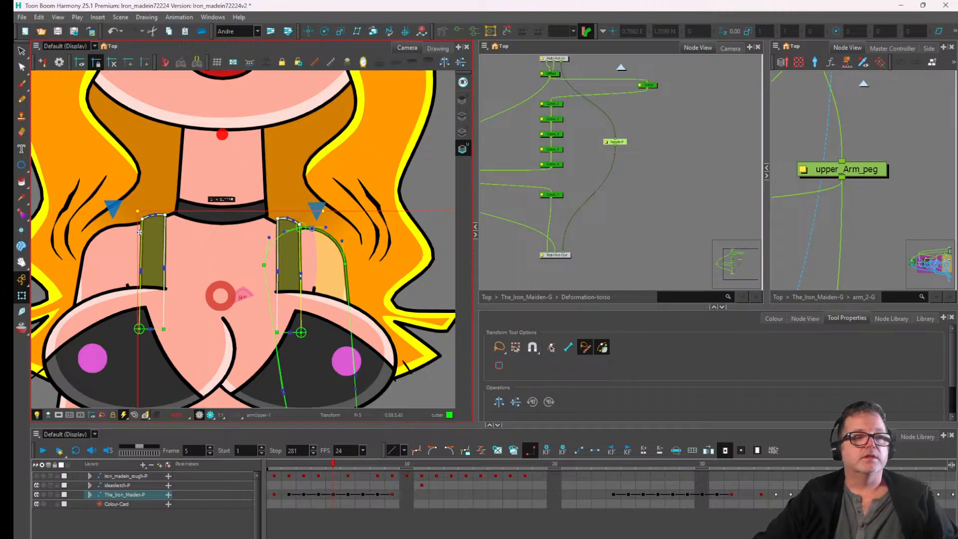
shift+click(97, 245)
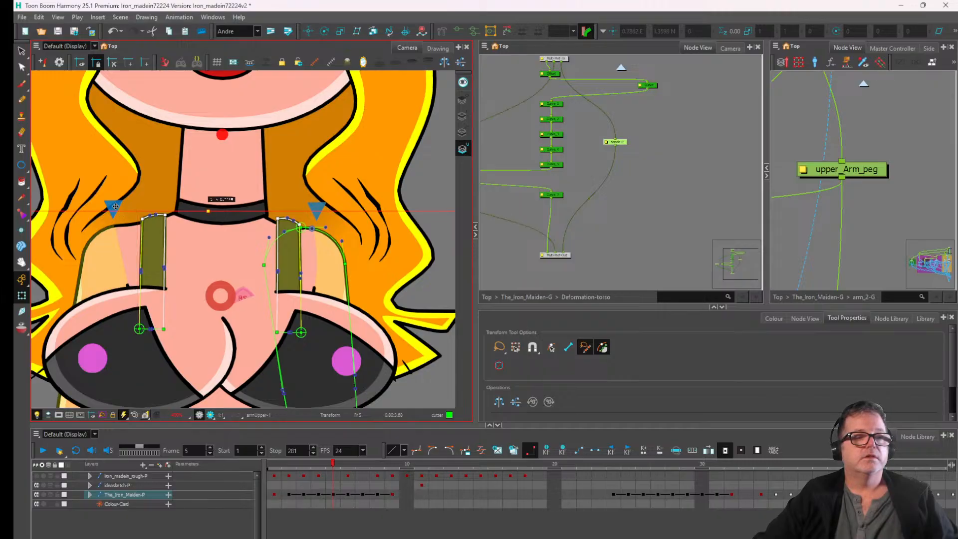
- Try raising both shoulders and straps together on frame 5, then undo the moves
drag(113, 205, 114, 170)
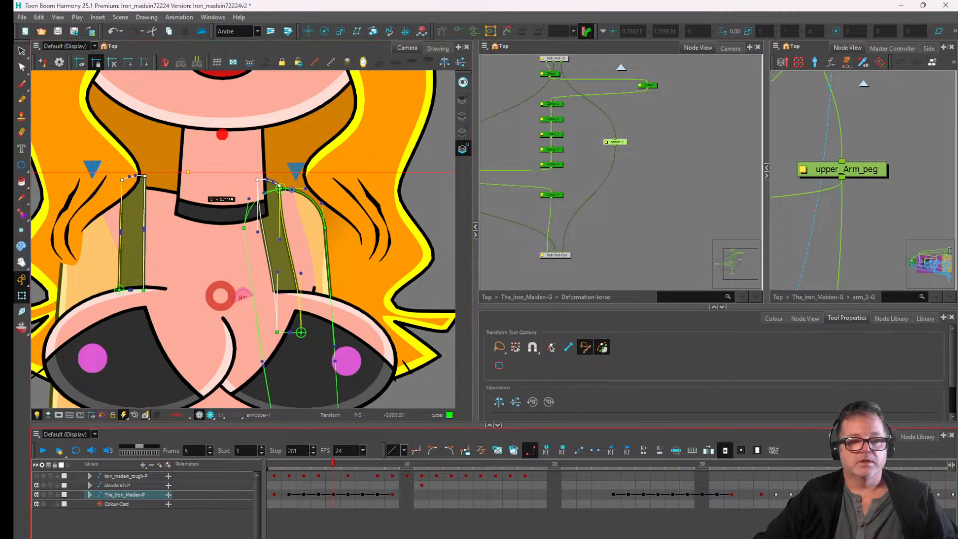
key(ctrl+z)
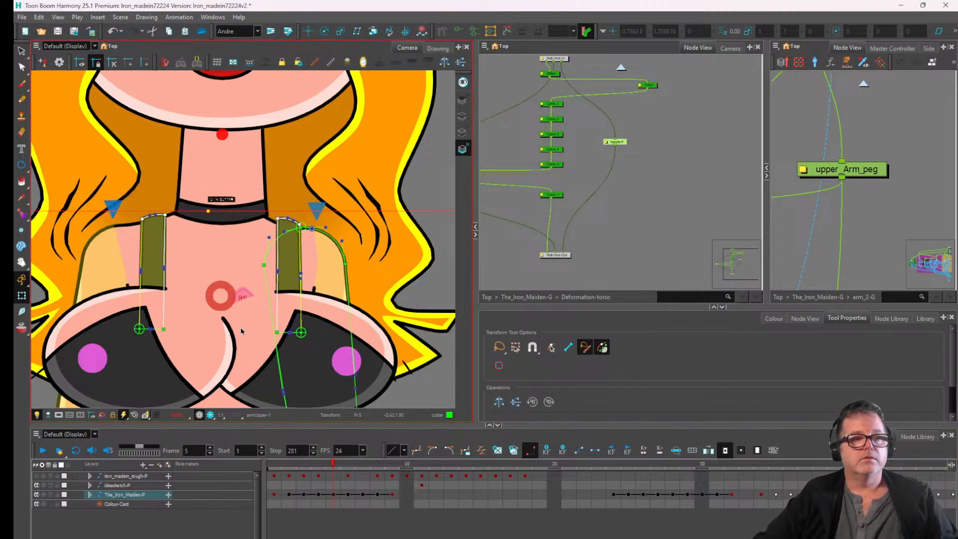
key(ctrl+z)
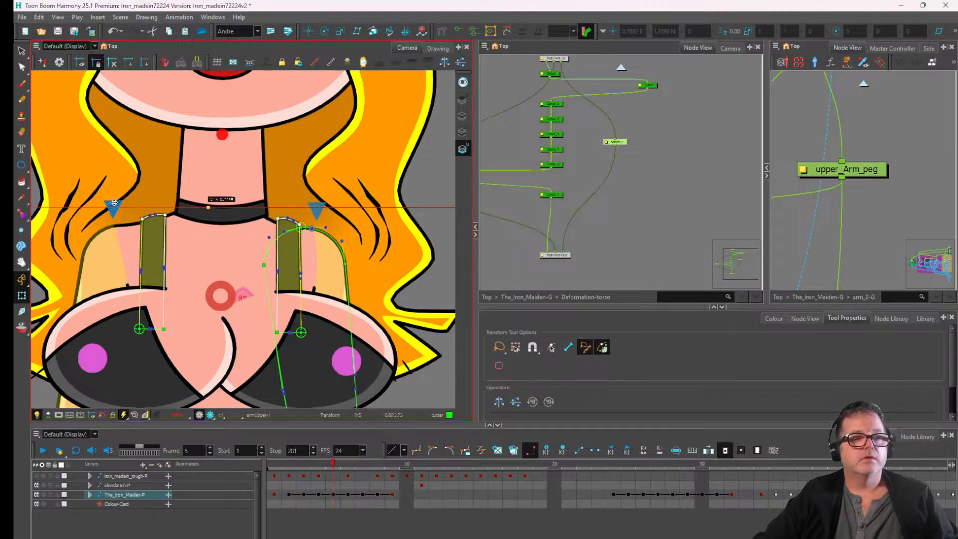
drag(113, 202, 124, 117)
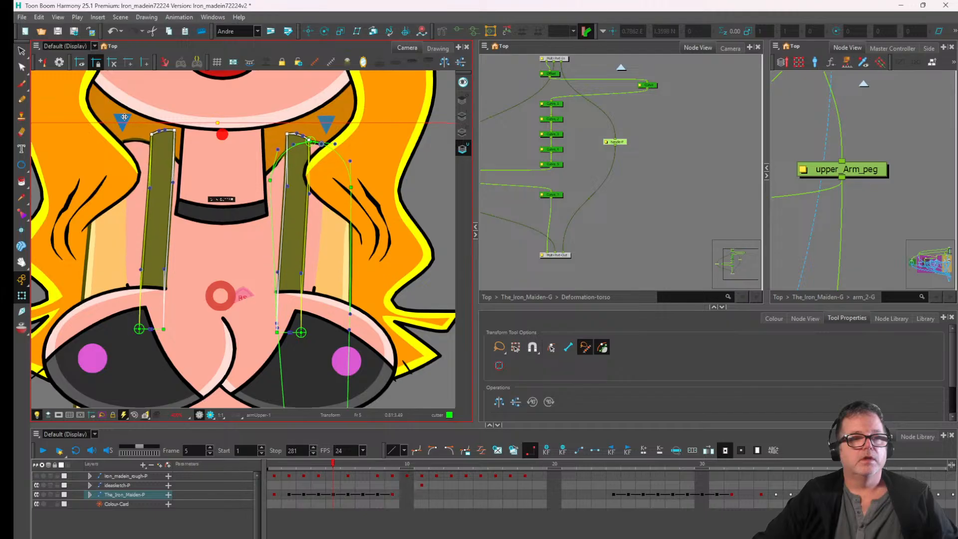
scroll(219, 266, down, 5)
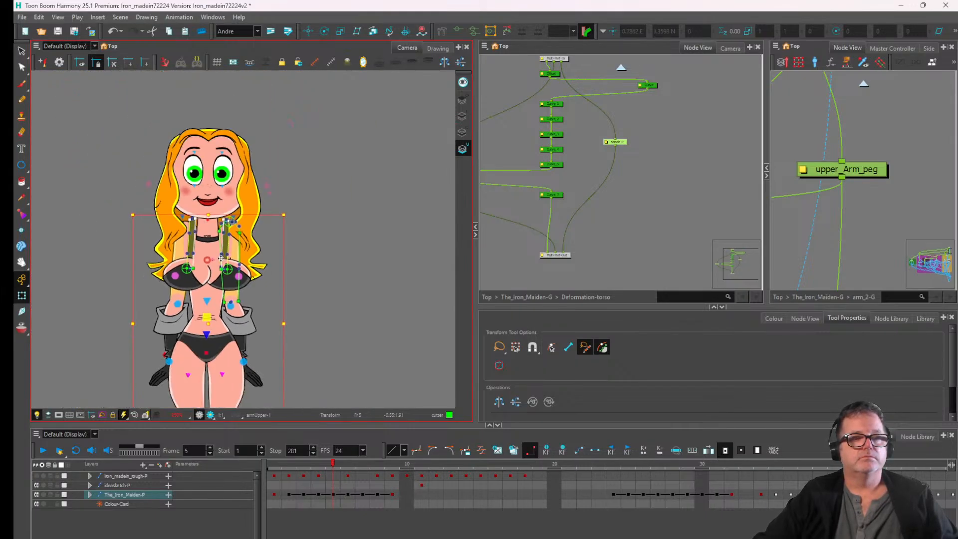
key(ctrl+z)
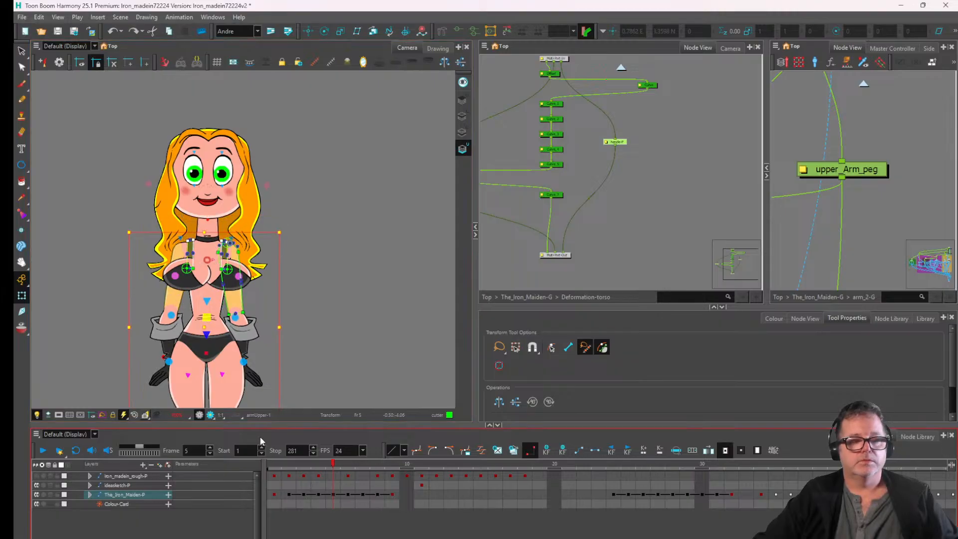
- On frame 6, move the selected shoulders and strap tops slightly down and toward the character's back
click(348, 467)
scroll(312, 347, up, 5)
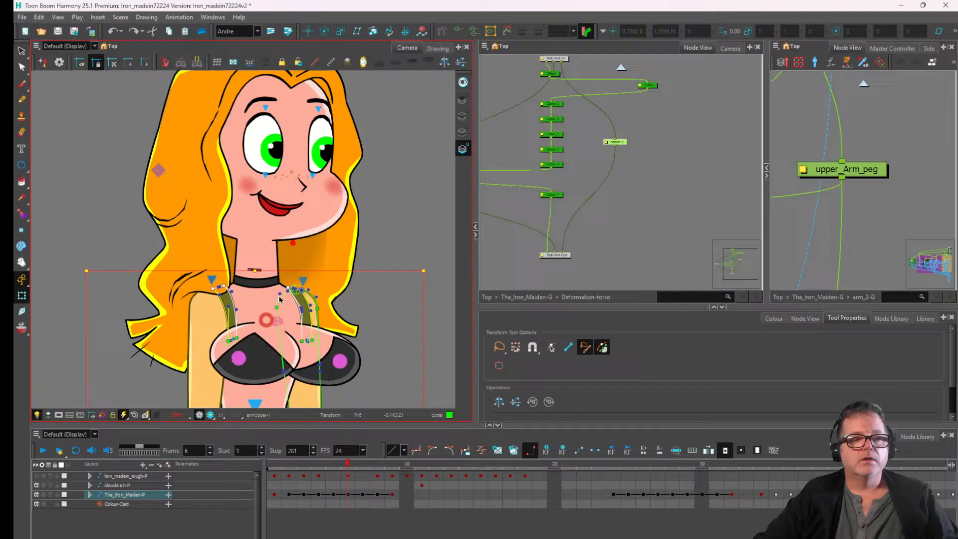
scroll(280, 300, down, 2)
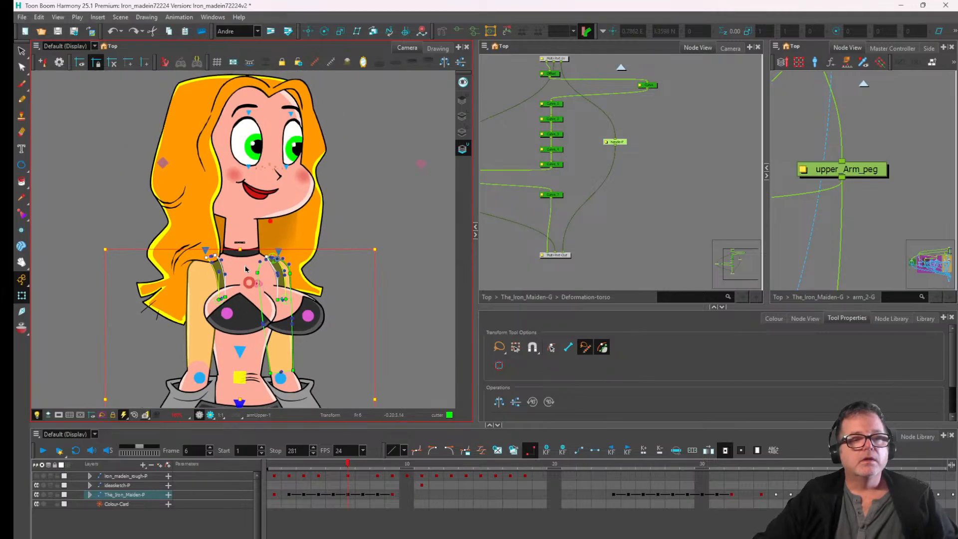
scroll(245, 270, up, 1)
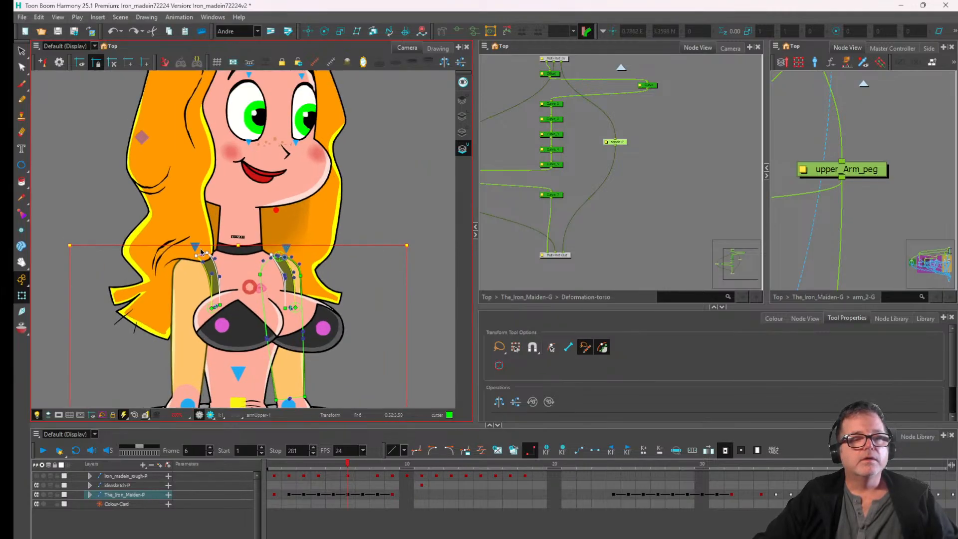
mouse_move(195, 247)
mouse_down()
mouse_move(177, 258)
mouse_move(180, 277)
mouse_move(189, 272)
mouse_move(180, 244)
mouse_up()
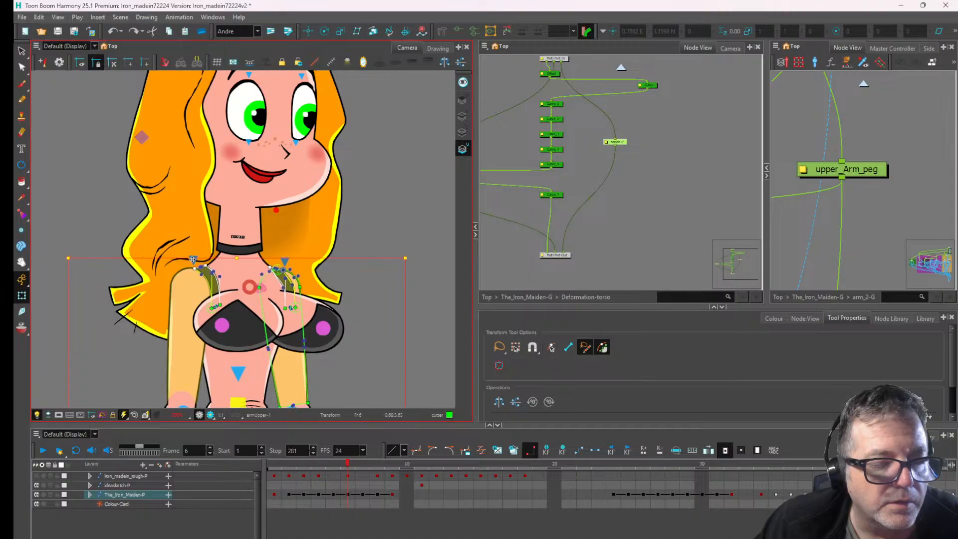
mouse_move(192, 259)
mouse_down()
mouse_move(197, 241)
mouse_move(197, 274)
mouse_move(191, 246)
mouse_move(188, 254)
mouse_up()
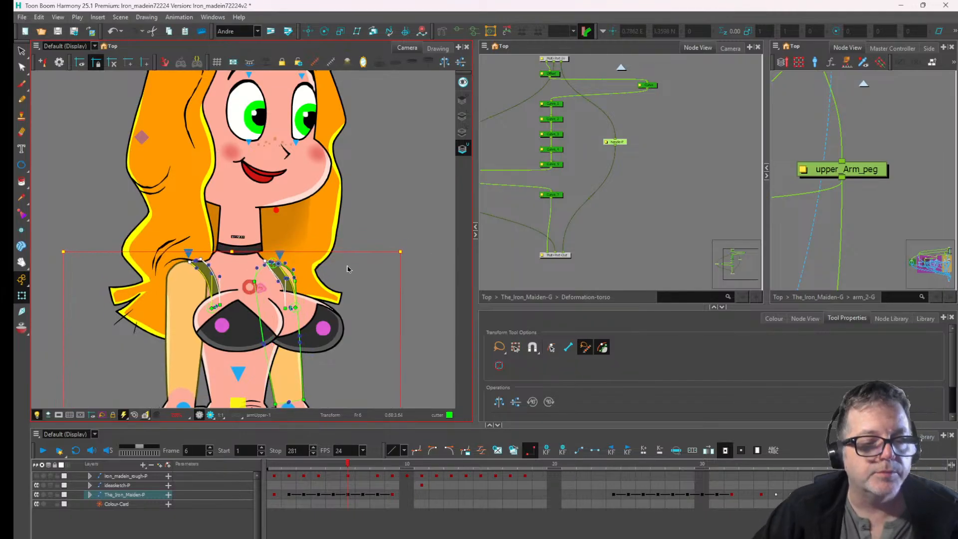
scroll(323, 269, down, 3)
drag(324, 269, 249, 276)
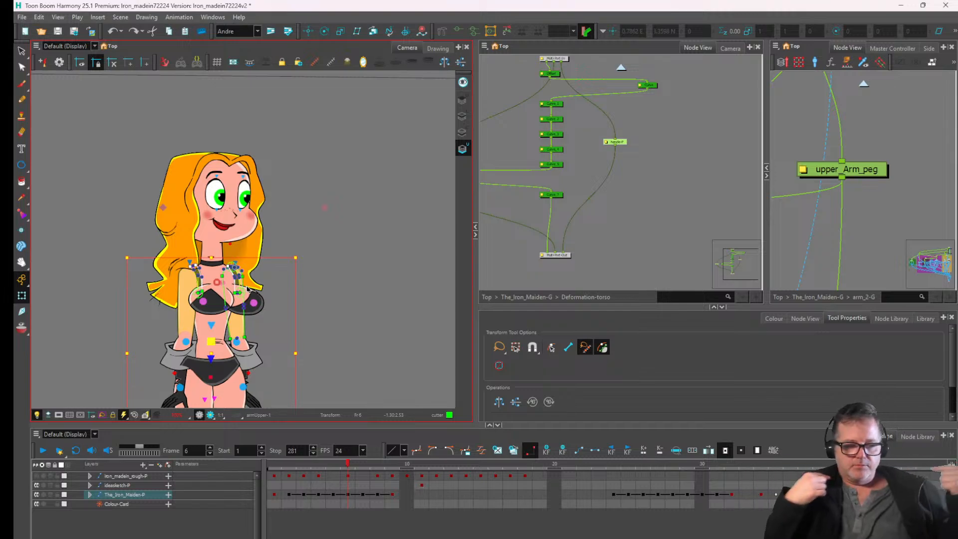
scroll(285, 238, down, 2)
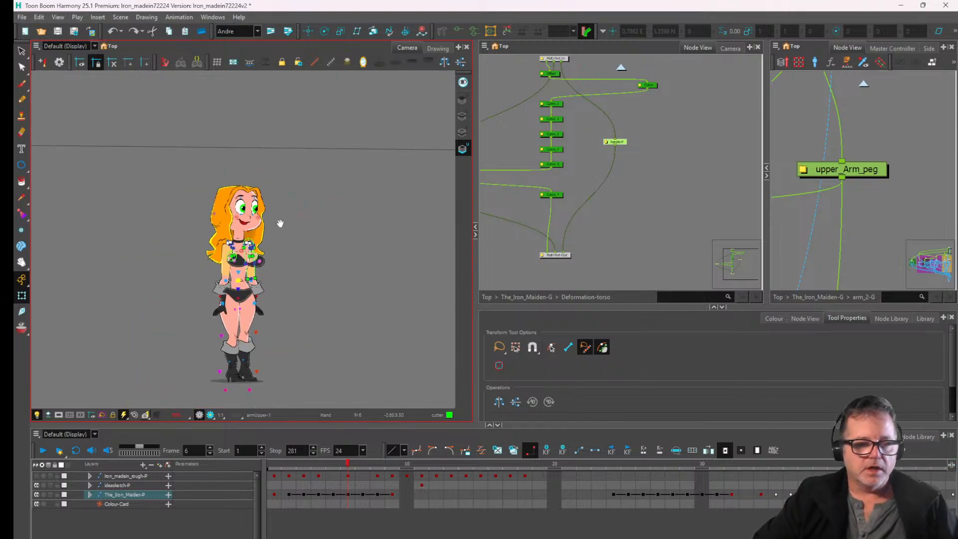
- On frame 5, nudge the selected arms and strap tops slightly toward the character's left side
click(333, 467)
scroll(292, 300, up, 3)
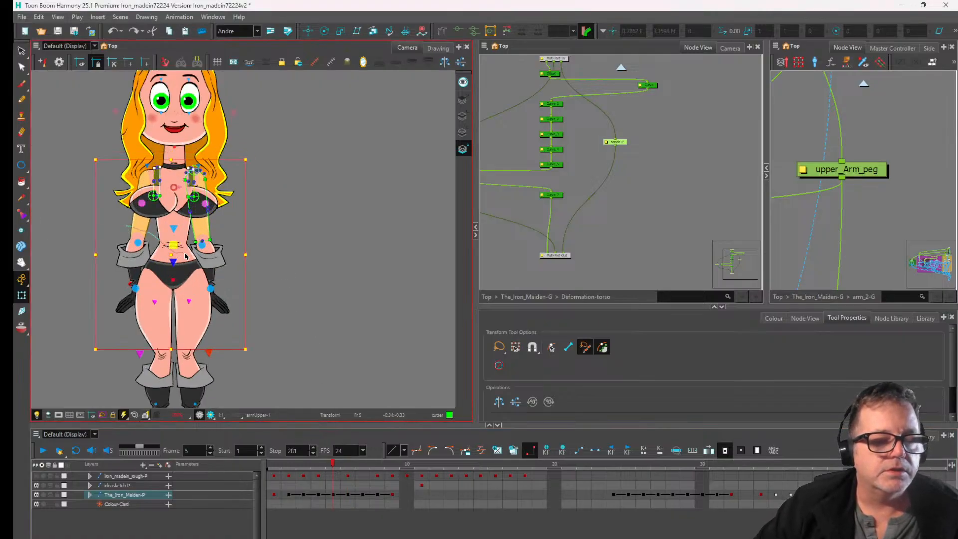
click(166, 225)
scroll(192, 167, up, 2)
drag(165, 179, 235, 197)
click(212, 227)
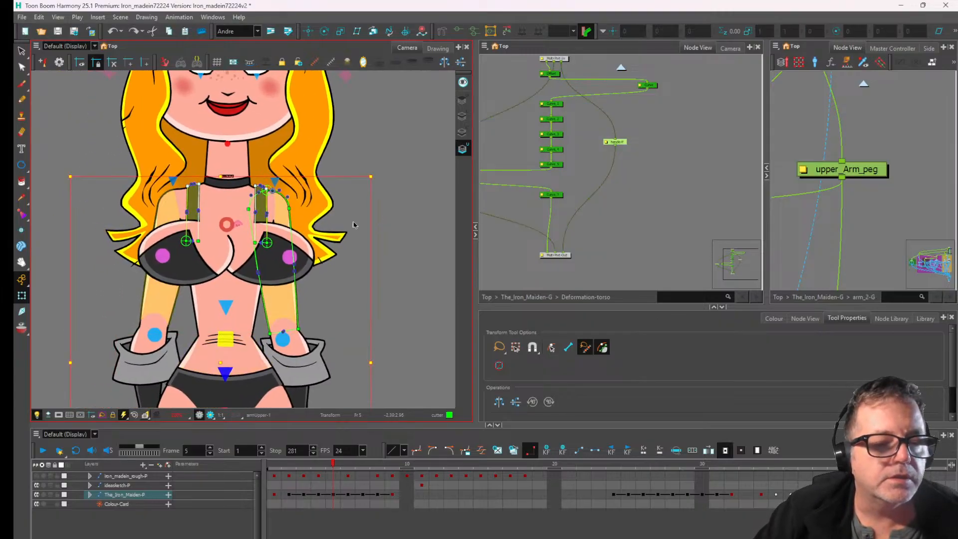
scroll(229, 325, down, 1)
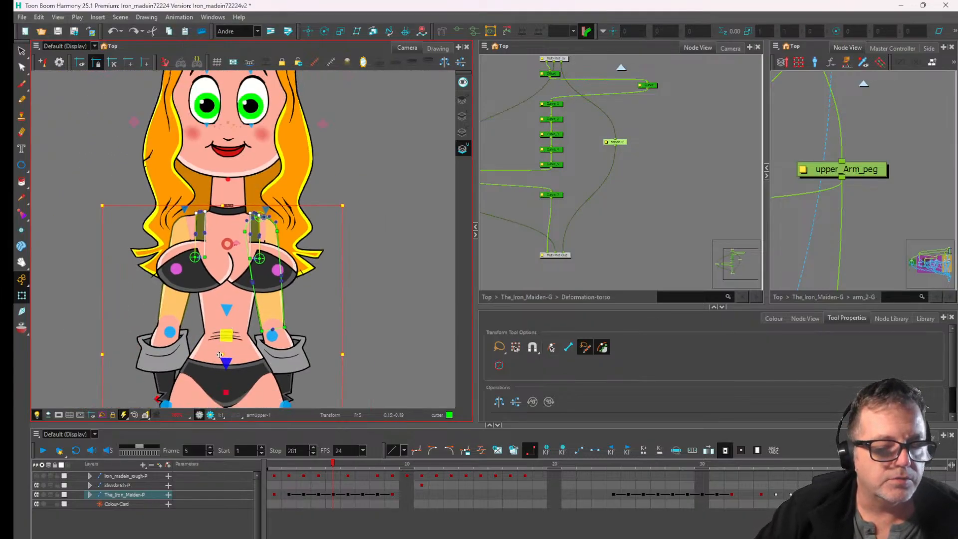
mouse_move(225, 355)
mouse_down()
mouse_move(215, 356)
mouse_move(227, 356)
mouse_up()
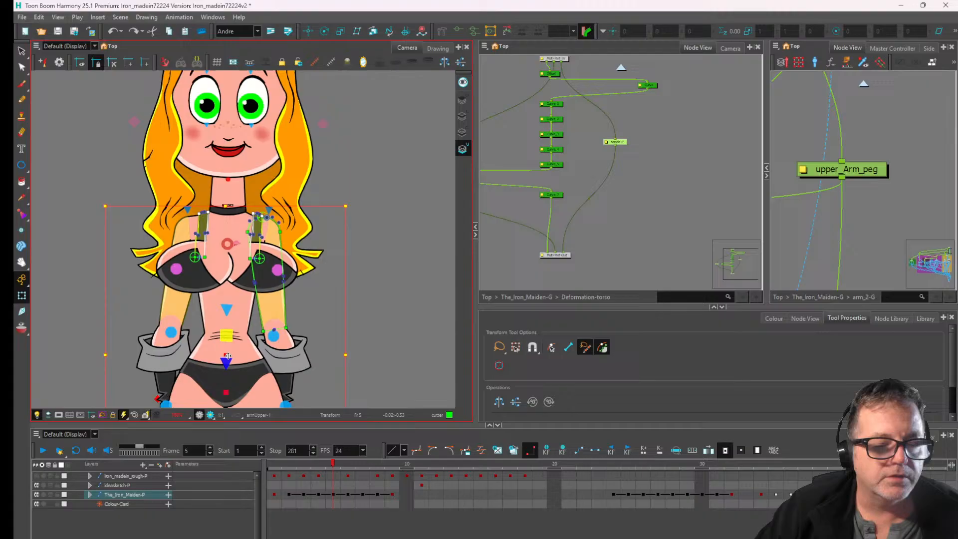
- Shift the arms and strap tops slightly toward the character's right side on frame 5, and select the Colour-Card layer
click(227, 313)
scroll(344, 223, down, 3)
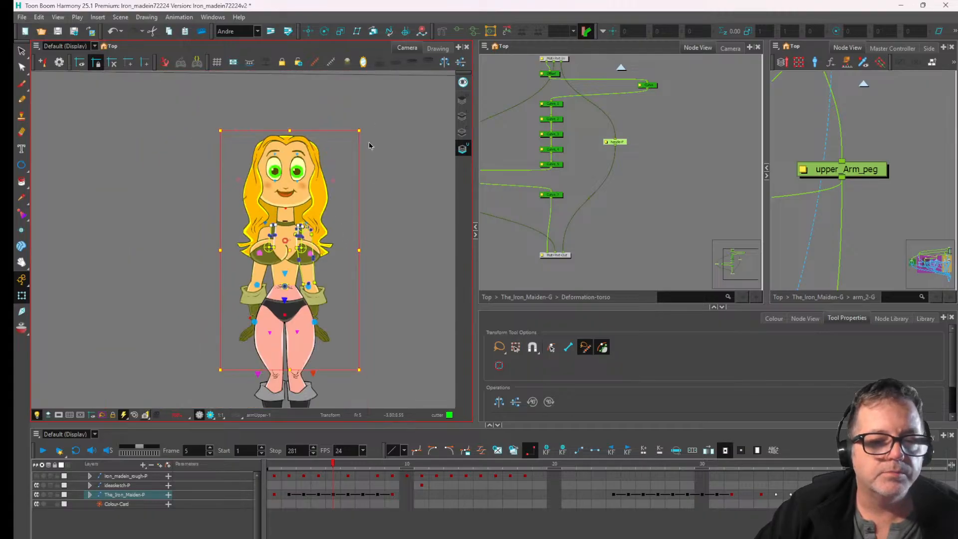
scroll(287, 260, up, 3)
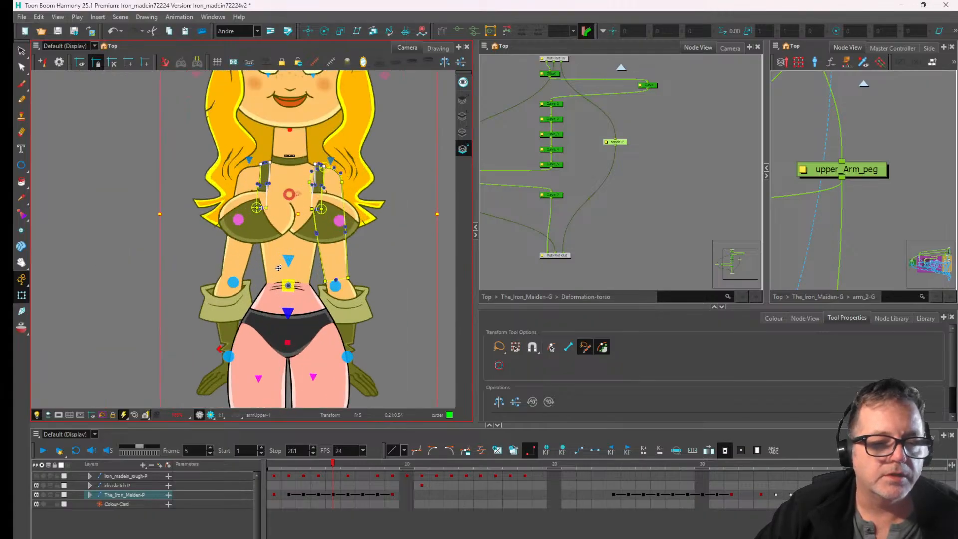
click(259, 288)
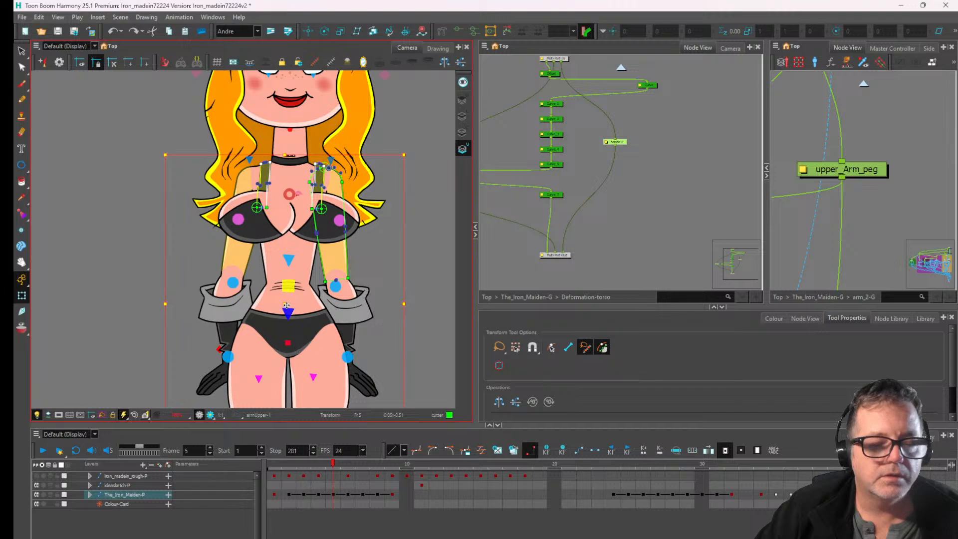
mouse_move(287, 305)
mouse_down()
mouse_move(259, 306)
mouse_move(299, 310)
mouse_move(245, 311)
mouse_move(311, 317)
mouse_move(279, 315)
mouse_move(309, 320)
mouse_move(287, 320)
mouse_move(297, 323)
mouse_move(283, 304)
mouse_up()
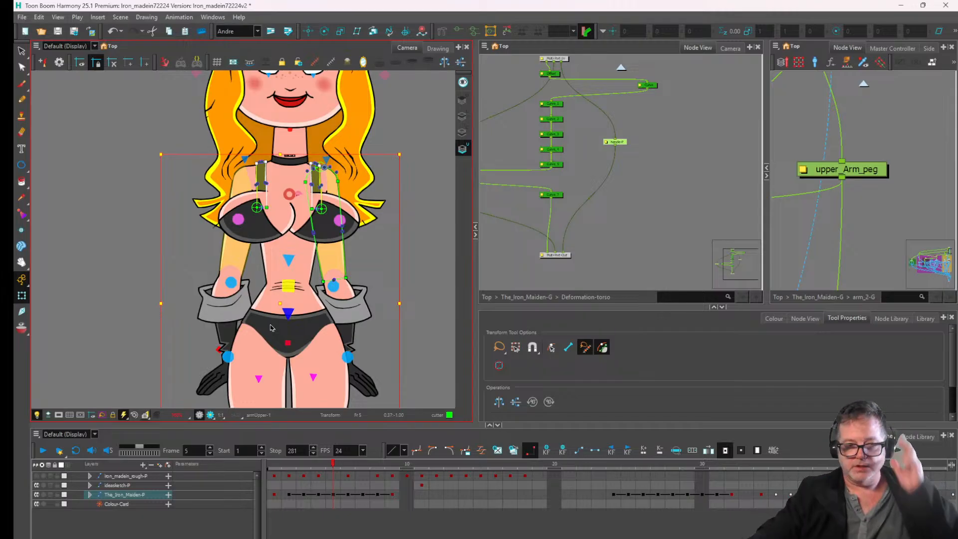
scroll(358, 166, down, 1)
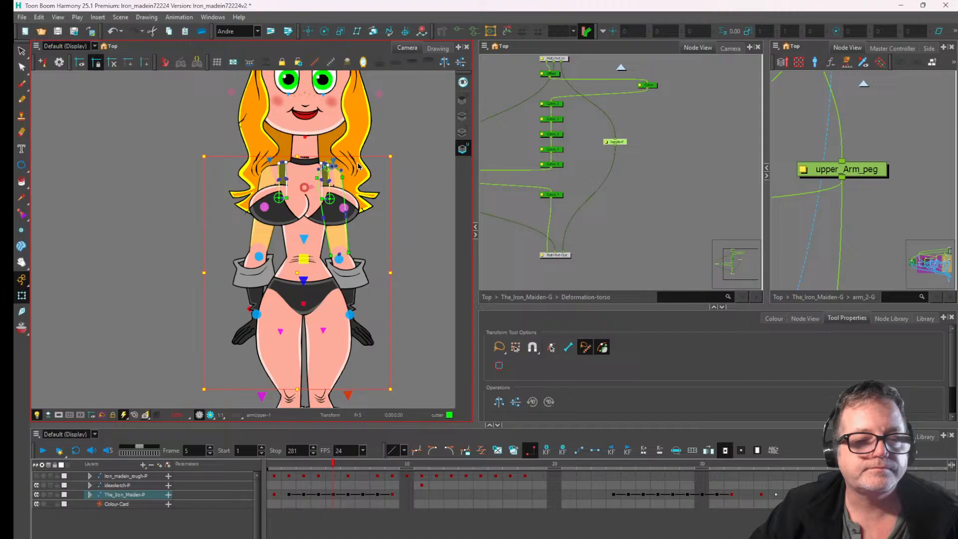
click(116, 504)
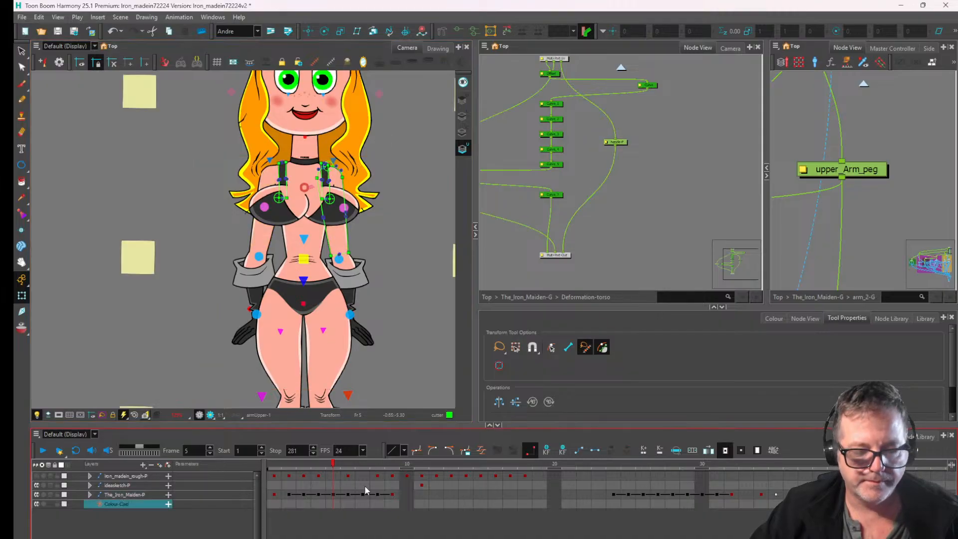
- On frame 9, select the back hair drawing and show its deformation controls
drag(349, 463, 376, 463)
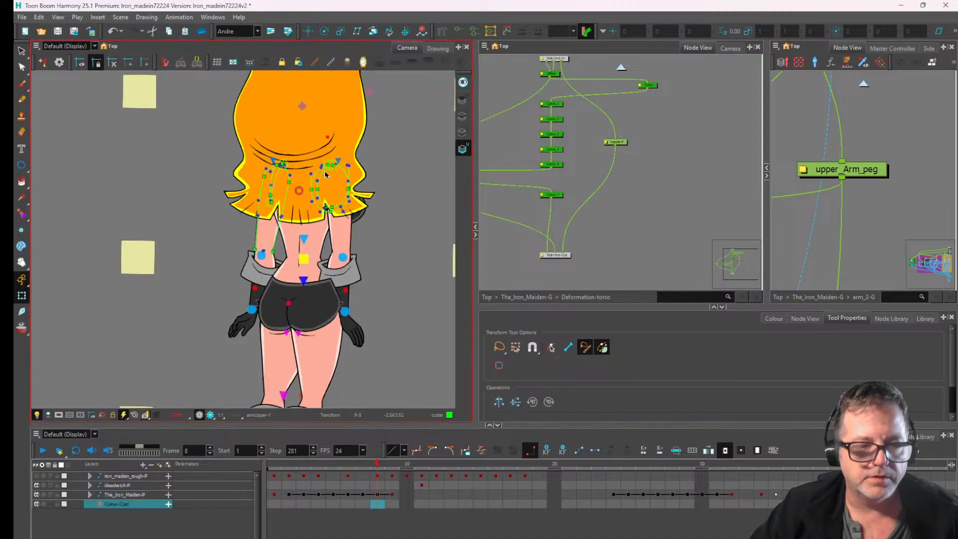
click(388, 464)
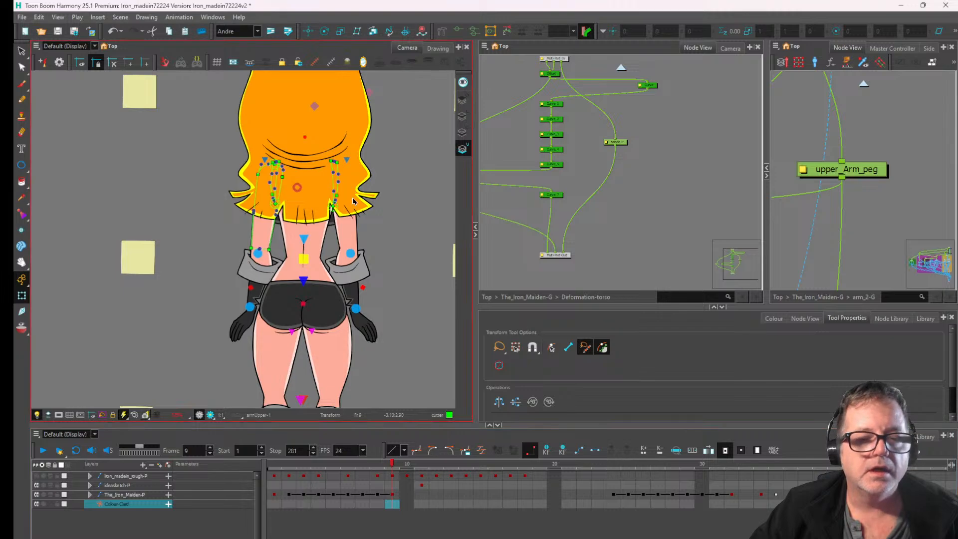
click(355, 213)
drag(353, 213, 343, 298)
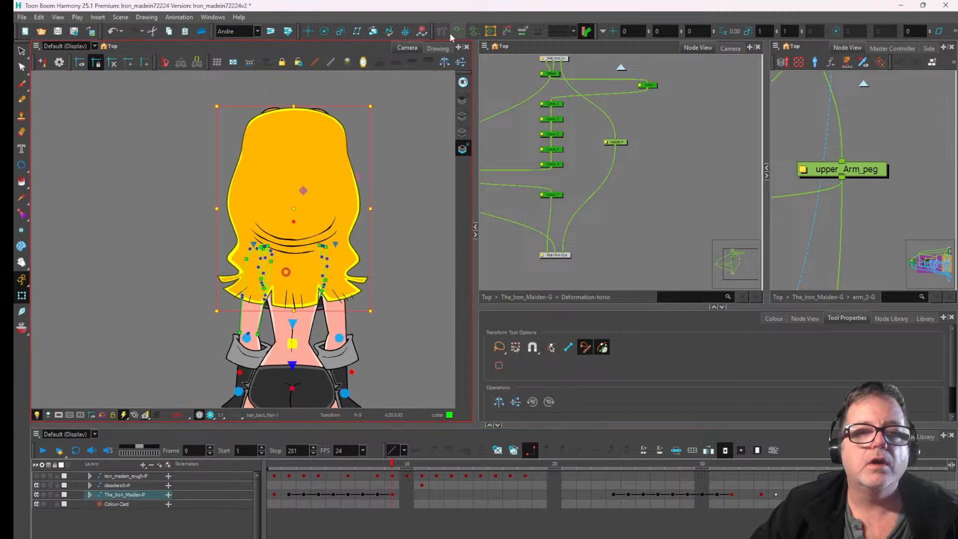
click(453, 34)
drag(380, 244, 389, 202)
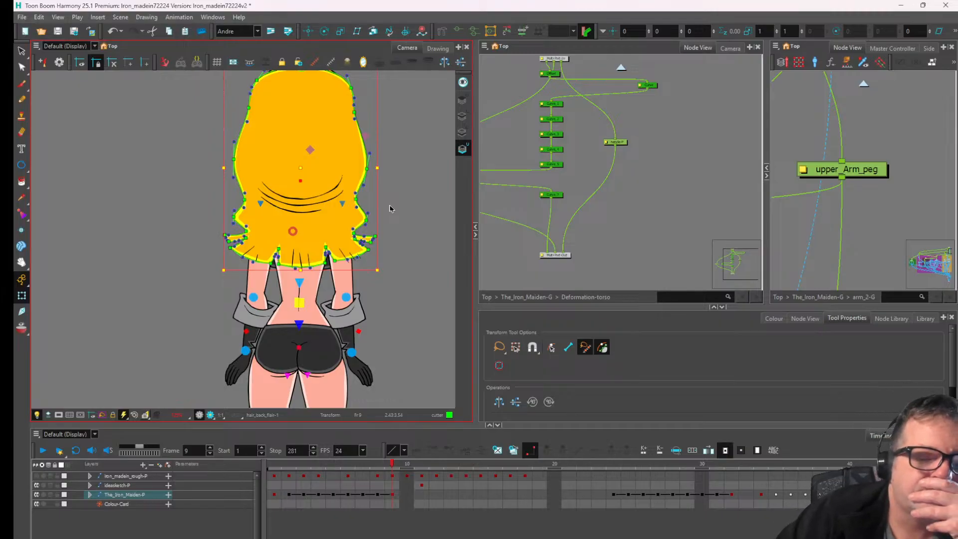
- Select the deformation points along the lower part of the back hair and try shifting them slightly down
click(405, 195)
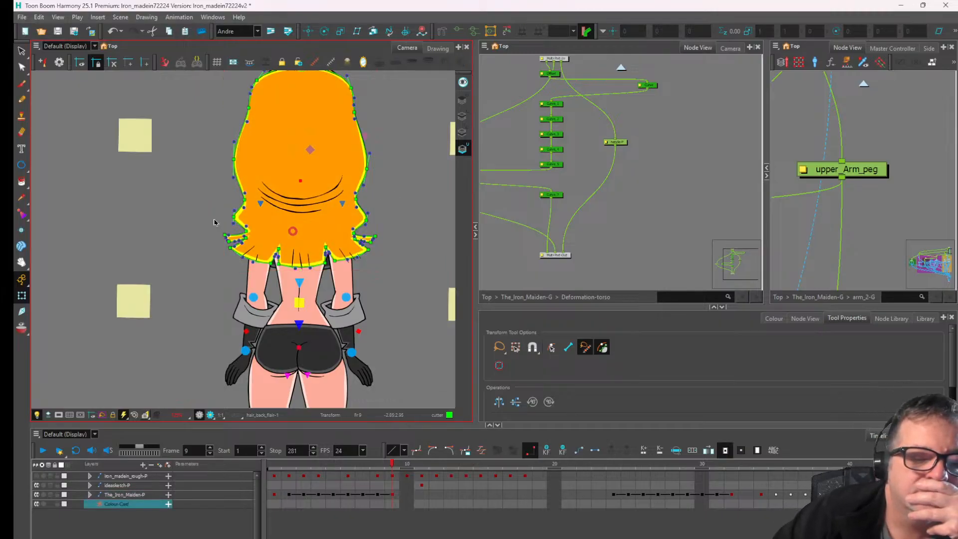
click(530, 183)
click(421, 205)
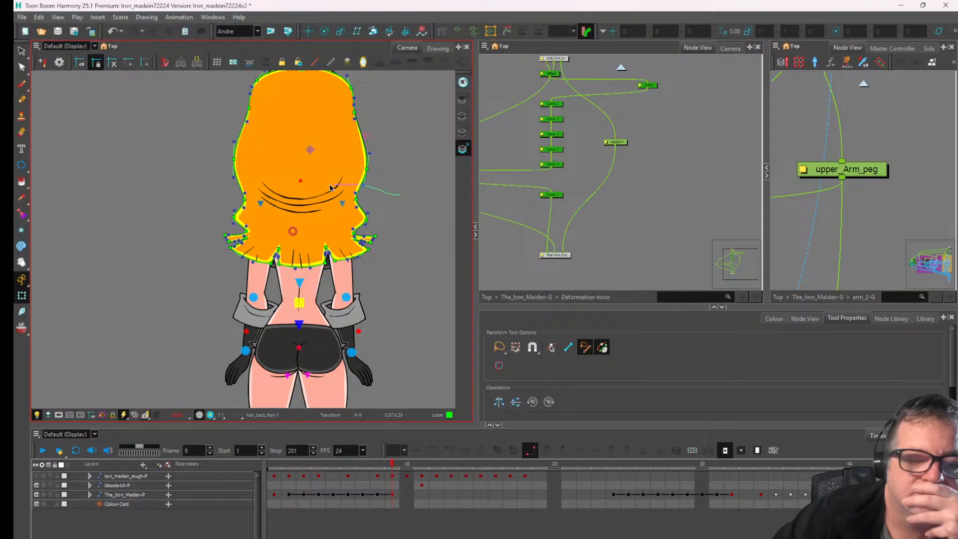
mouse_move(330, 188)
mouse_down()
mouse_move(198, 255)
mouse_move(305, 285)
mouse_move(409, 262)
mouse_move(408, 145)
mouse_up()
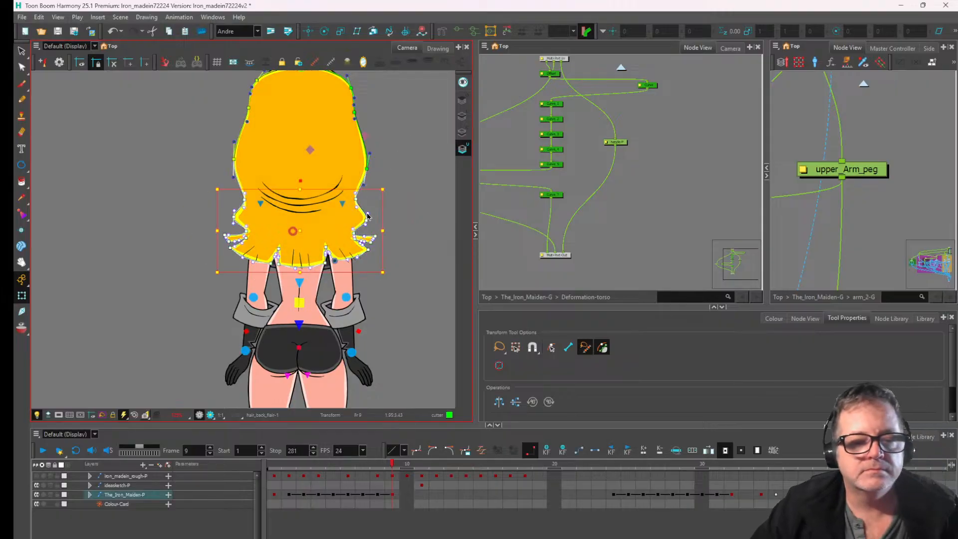
mouse_move(366, 221)
mouse_down()
mouse_move(309, 227)
mouse_move(382, 227)
mouse_move(324, 227)
mouse_move(371, 229)
mouse_up()
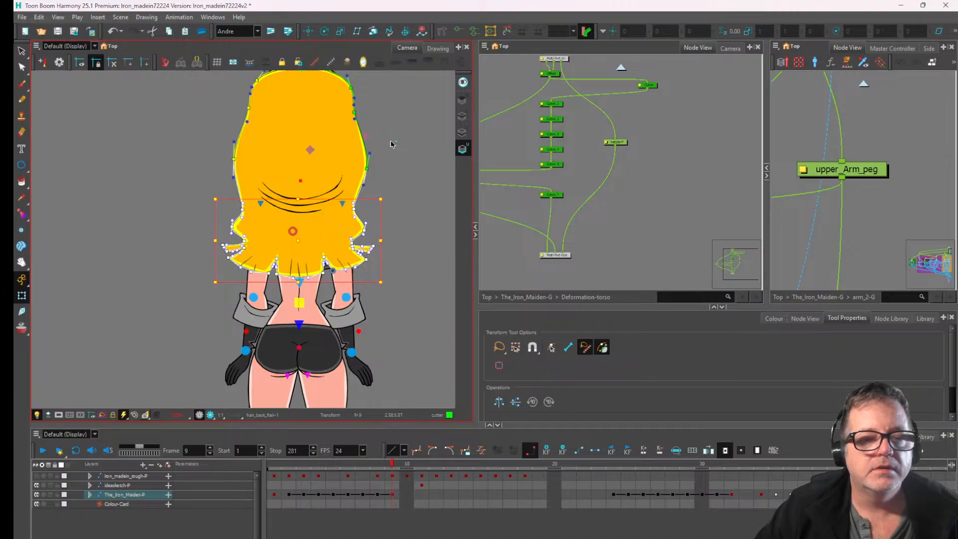
- Try nudging the back hair with its mid-height points added to the selection, then undo the moves and the selection
drag(382, 160, 181, 178)
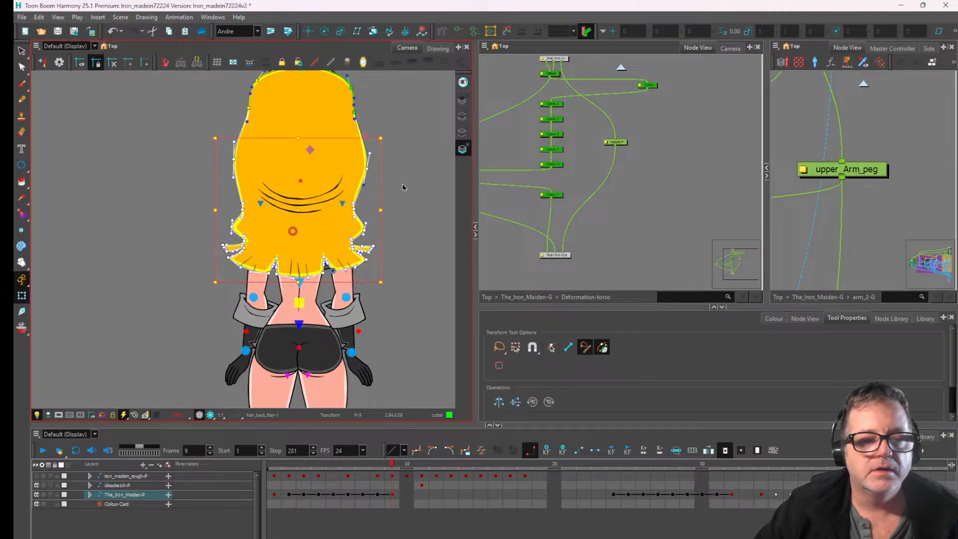
mouse_move(367, 169)
mouse_down()
mouse_move(395, 168)
mouse_move(347, 172)
mouse_move(363, 176)
mouse_up()
key(ctrl+z)
key(ctrl+z)
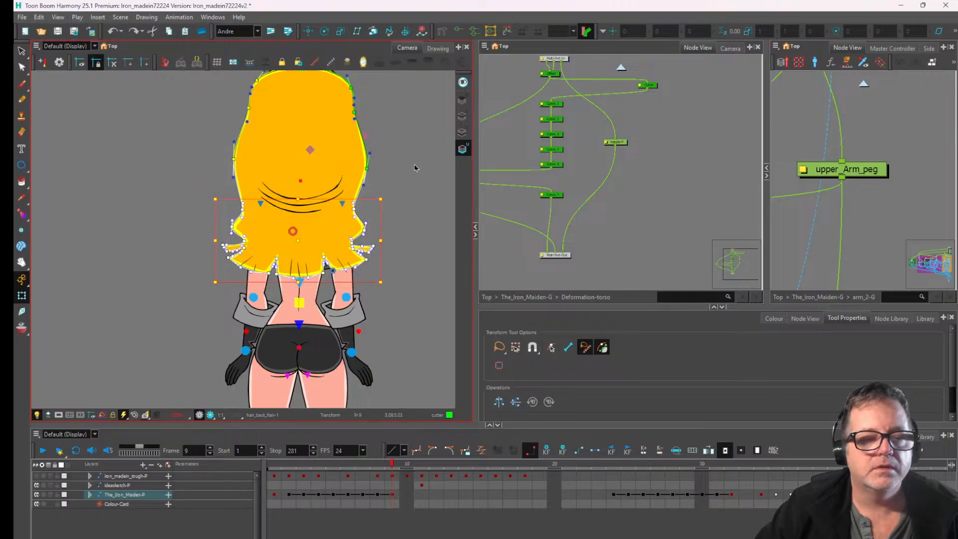
key(ctrl+z)
mouse_move(344, 152)
mouse_down()
mouse_move(296, 164)
mouse_move(417, 163)
mouse_move(339, 167)
mouse_move(393, 165)
mouse_move(371, 166)
mouse_up()
key(ctrl+z)
key(ctrl+z)
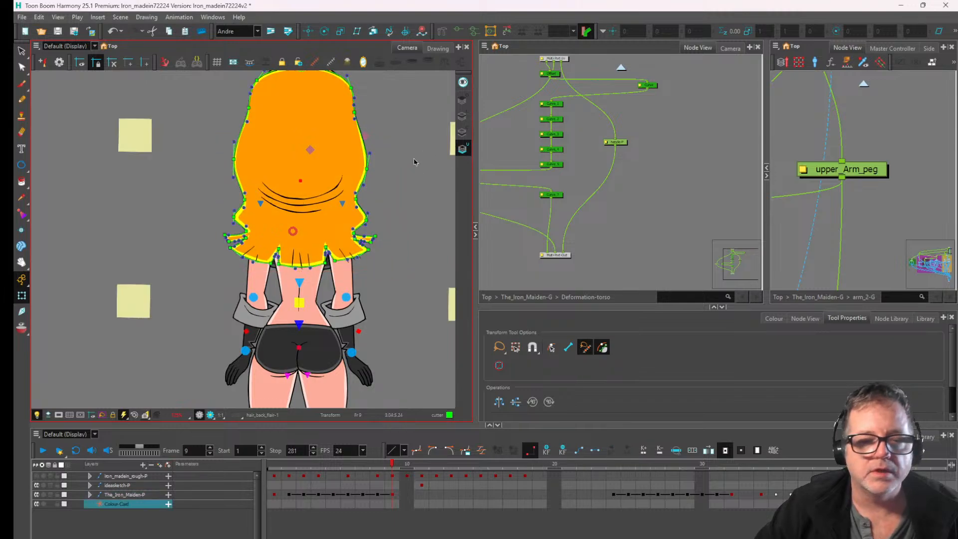
- Try nudging only the mid-height side points of the back hair slightly sideways, then undo the move
mouse_move(396, 168)
mouse_down()
mouse_move(308, 145)
mouse_move(250, 163)
mouse_up()
mouse_move(392, 158)
mouse_down()
mouse_move(299, 170)
mouse_move(365, 172)
mouse_up()
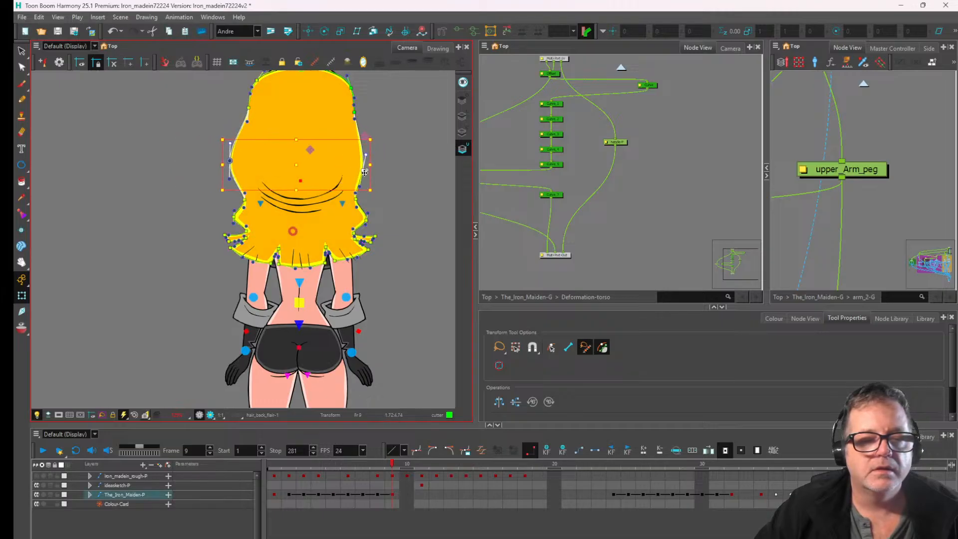
key(ctrl+z)
key(ctrl+z)
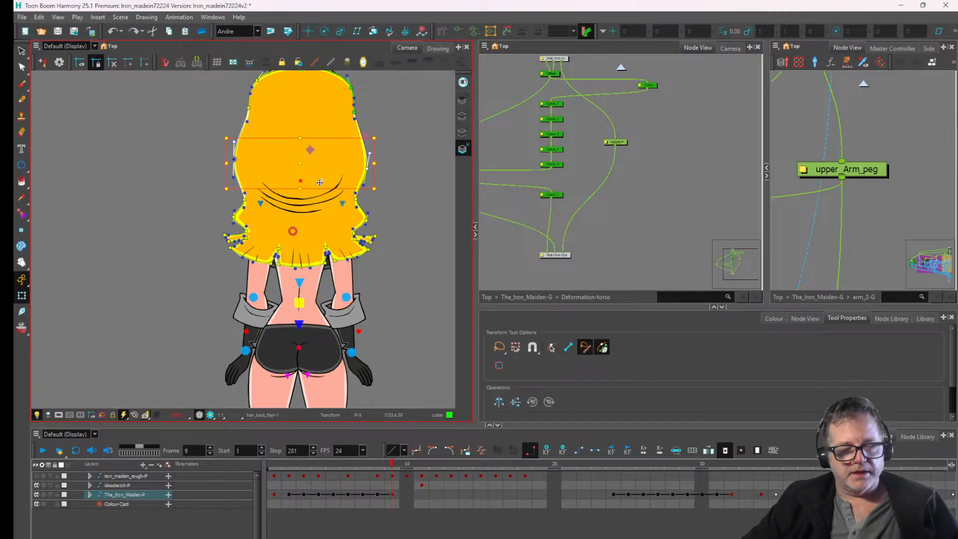
scroll(371, 177, down, 1)
scroll(356, 214, up, 1)
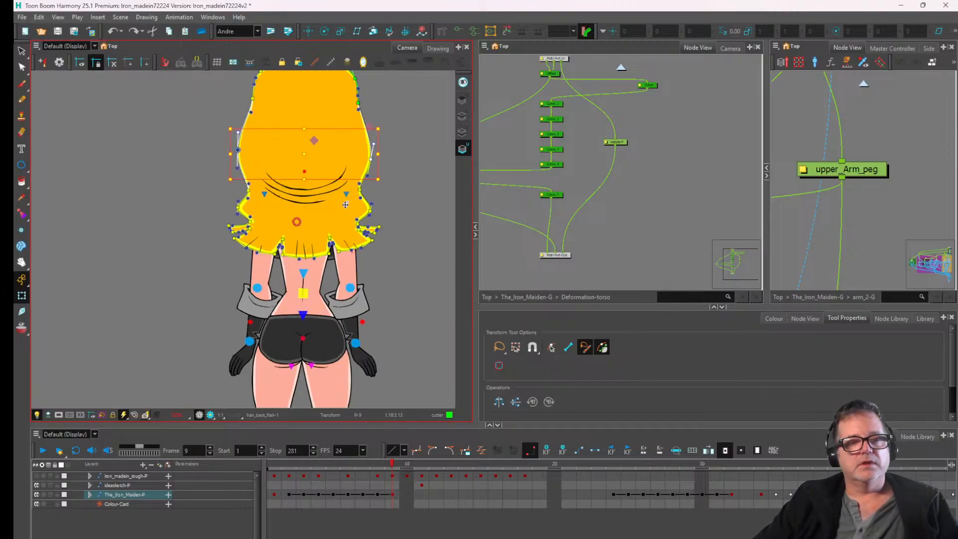
- Show the deformation controls of the curved hair lines together with those of the back hair on frame 9
click(311, 198)
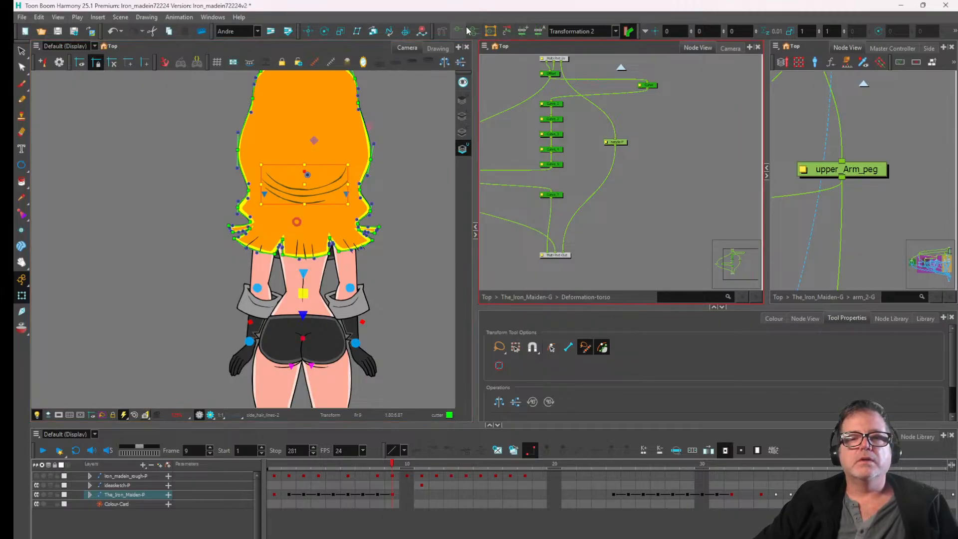
drag(413, 160, 364, 152)
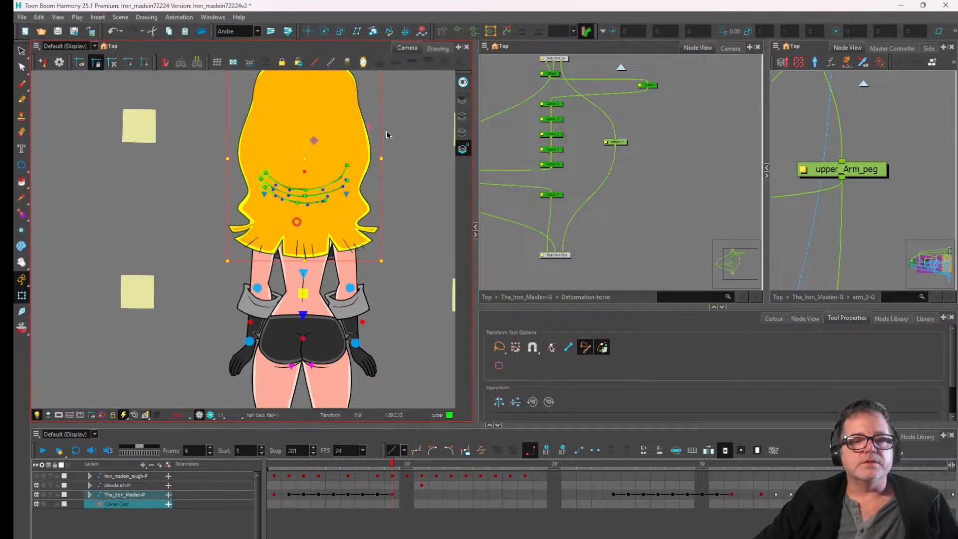
click(473, 33)
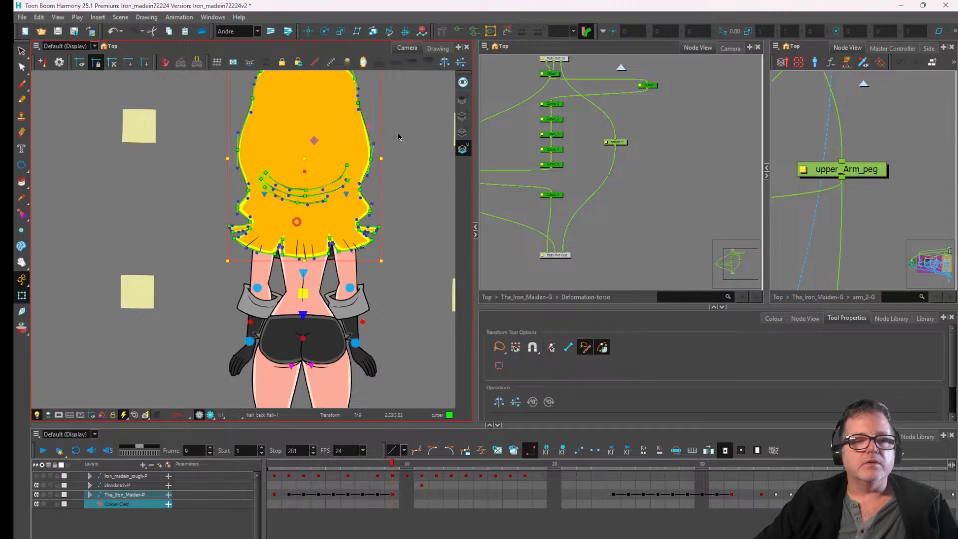
drag(353, 134, 266, 135)
key(ctrl+z)
click(530, 139)
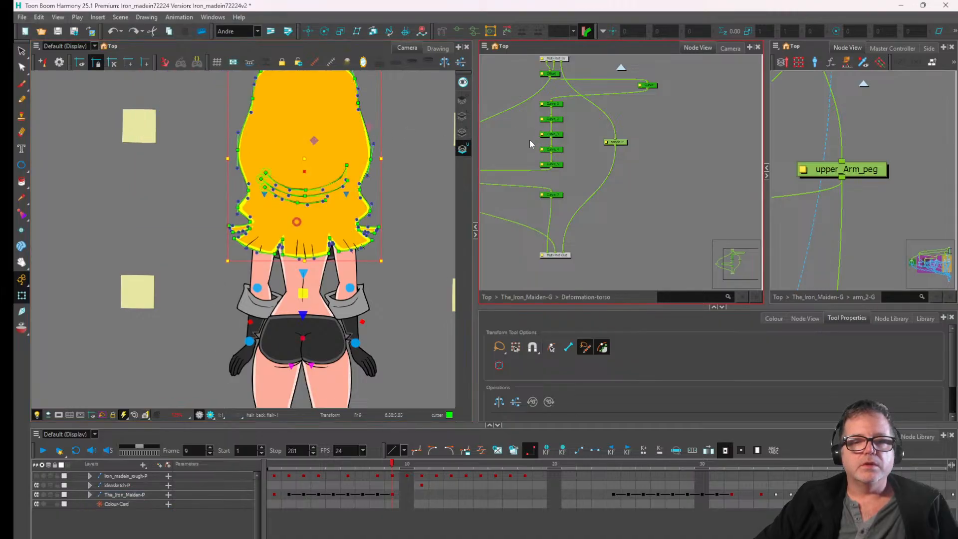
- Select the lower points of the back hair and hair lines together and try swinging, rotating and narrowing them toward the character's left side
mouse_move(412, 142)
mouse_down()
mouse_move(286, 125)
mouse_move(169, 135)
mouse_move(203, 275)
mouse_move(332, 293)
mouse_move(438, 185)
mouse_move(413, 142)
mouse_up()
drag(306, 198, 269, 194)
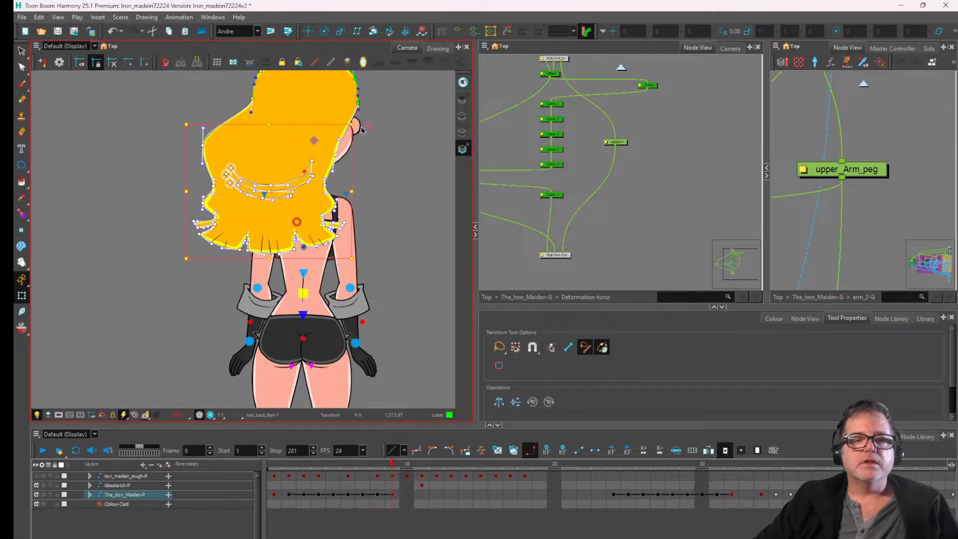
drag(361, 125, 380, 163)
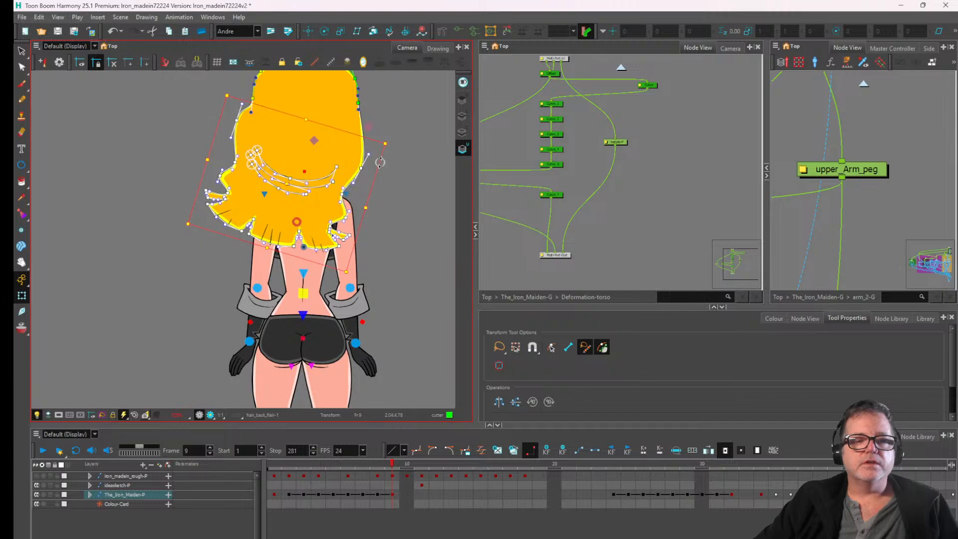
drag(290, 186, 281, 195)
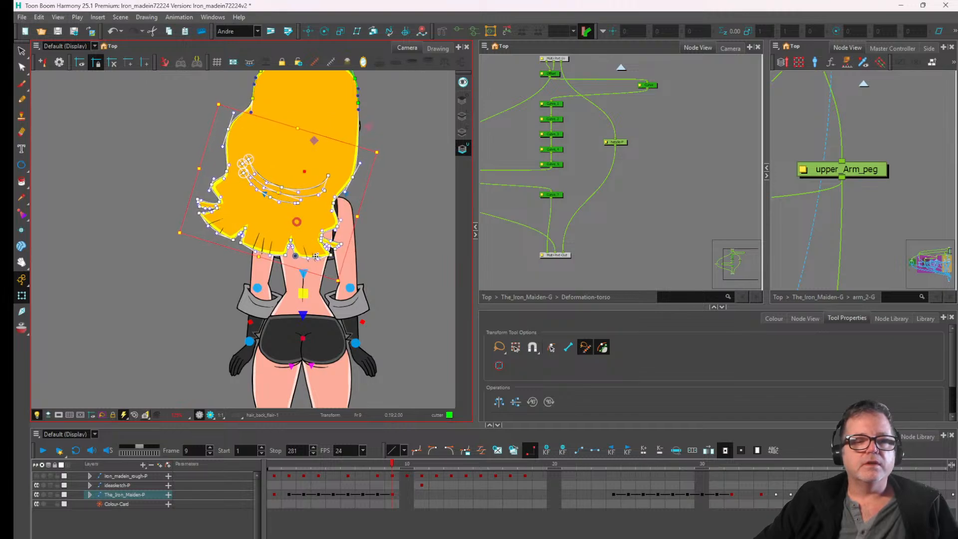
drag(357, 218, 348, 218)
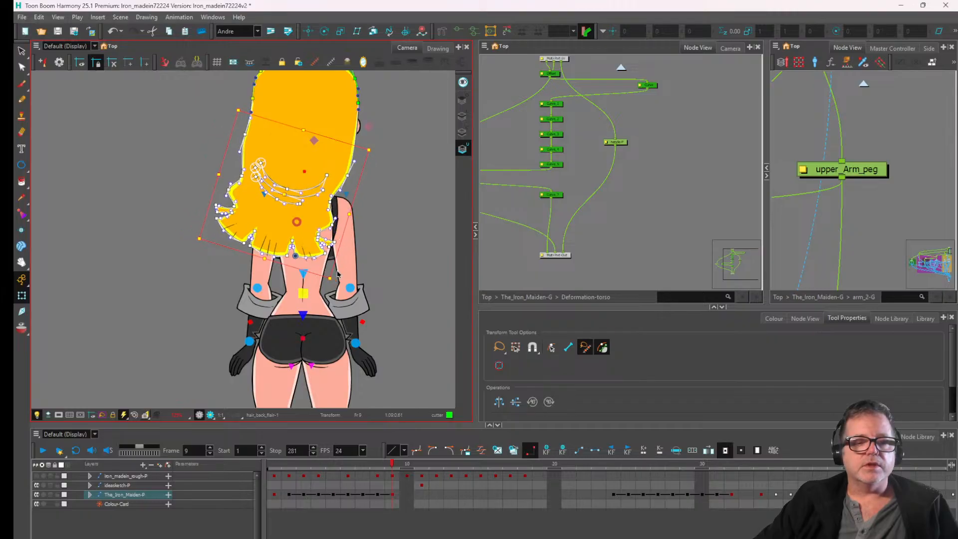
drag(337, 285, 349, 281)
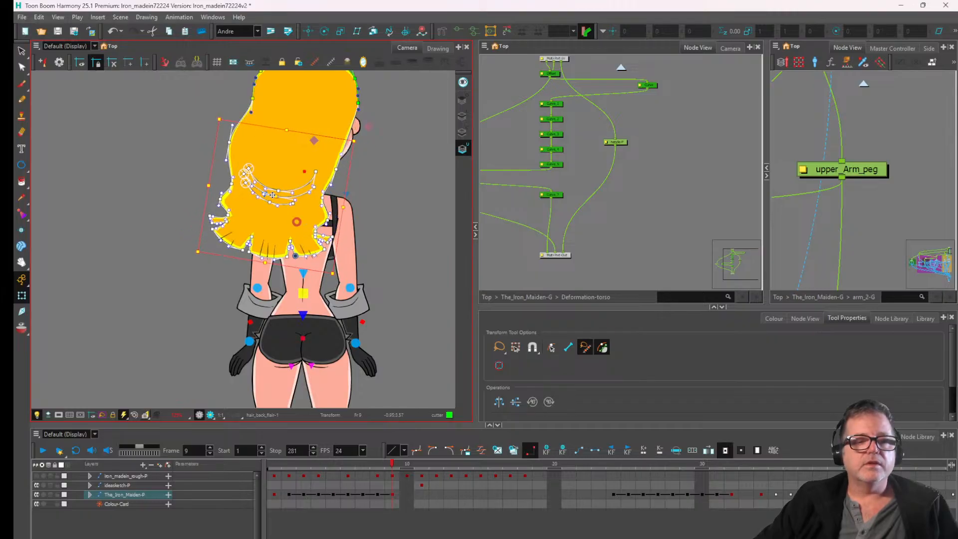
- Try swinging the selected hair and hair-line points across toward the character's right side, rotating them and moving them down
drag(273, 195, 308, 200)
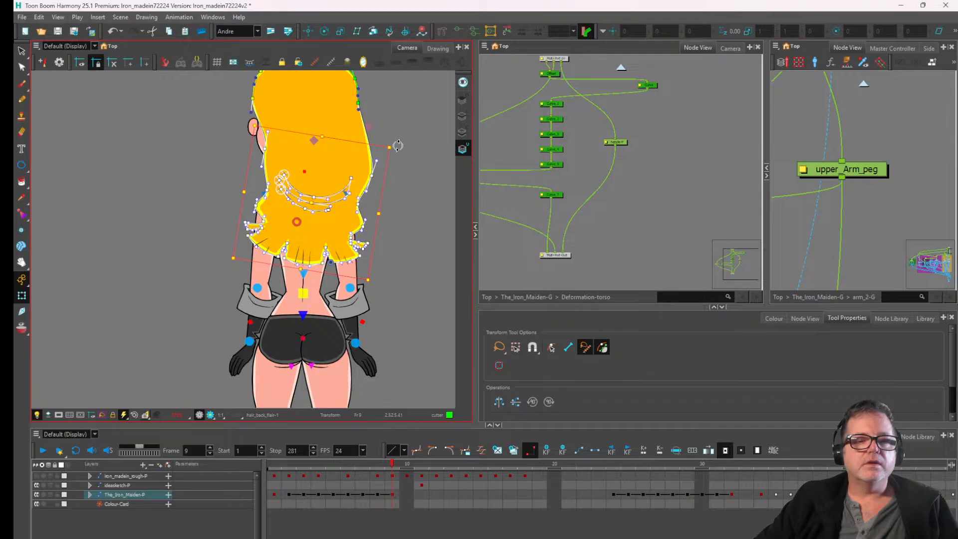
drag(398, 145, 368, 213)
drag(303, 210, 341, 198)
drag(396, 118, 372, 101)
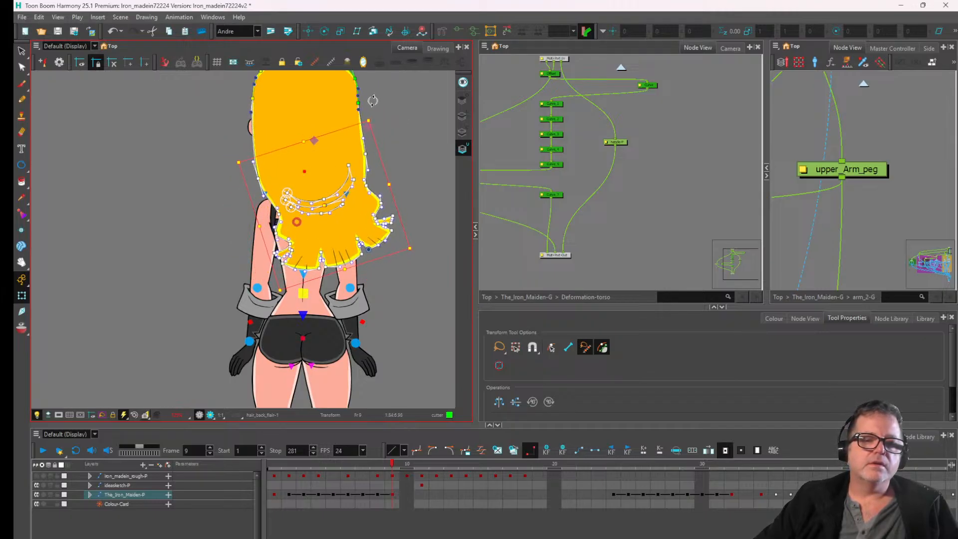
mouse_move(325, 200)
mouse_down()
mouse_move(323, 185)
mouse_move(330, 224)
mouse_up()
- Undo all the trial moves, rotations and scaling of the back hair and hair lines on frame 9
key(ctrl+z)
key(ctrl+z)
key(ctrl+z)
key(ctrl+z)
key(ctrl+z)
key(ctrl+z)
key(ctrl+z)
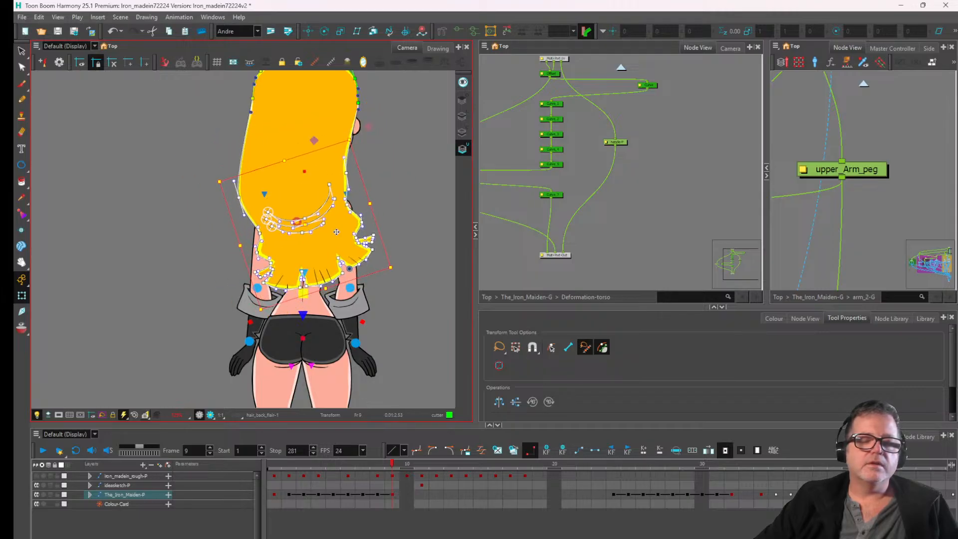
key(ctrl+z)
key(ctrl+z)
key(ctrl+z)
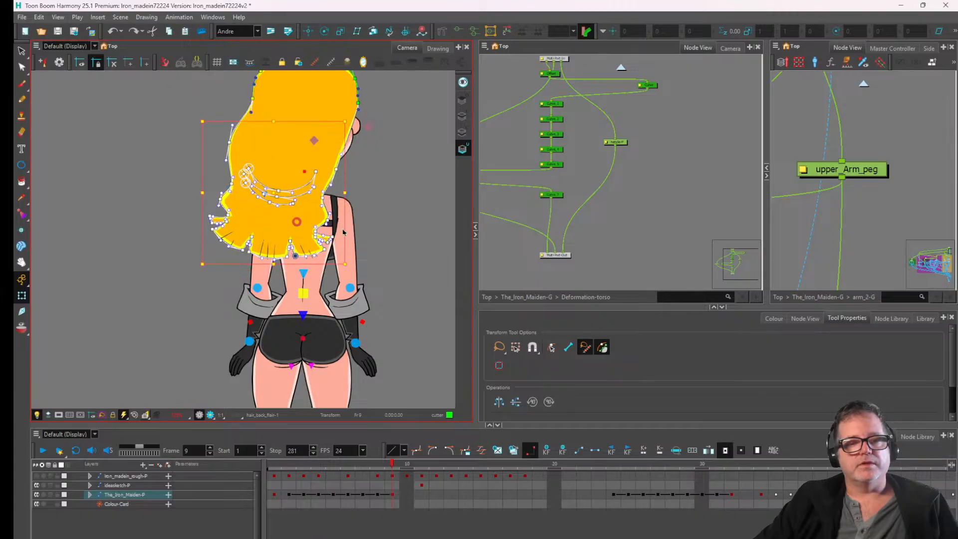
key(ctrl+z)
key(ctrl+z)
key(ctrl+z)
key(ctrl+z)
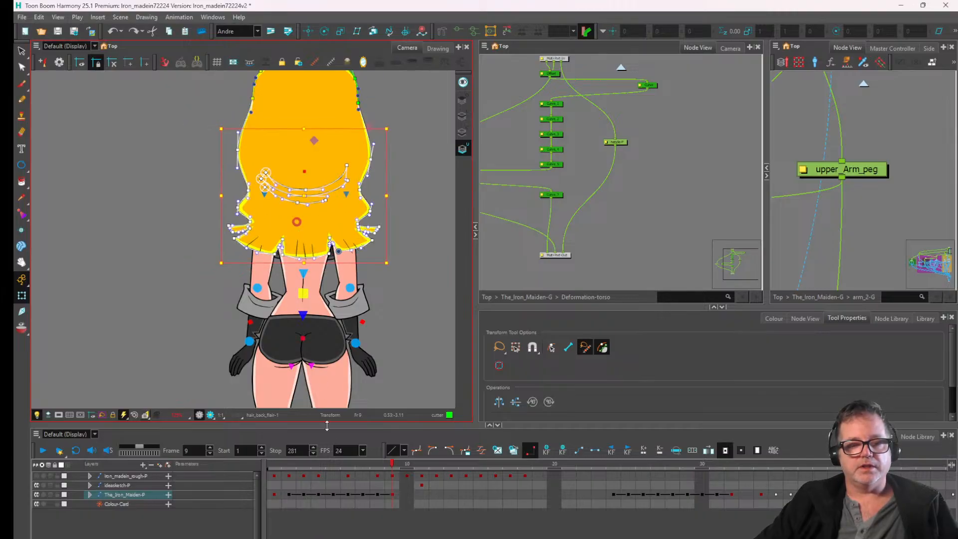
- On frame 5, show the deformation controls of the front side hair together with those of the back hair
drag(392, 466, 340, 469)
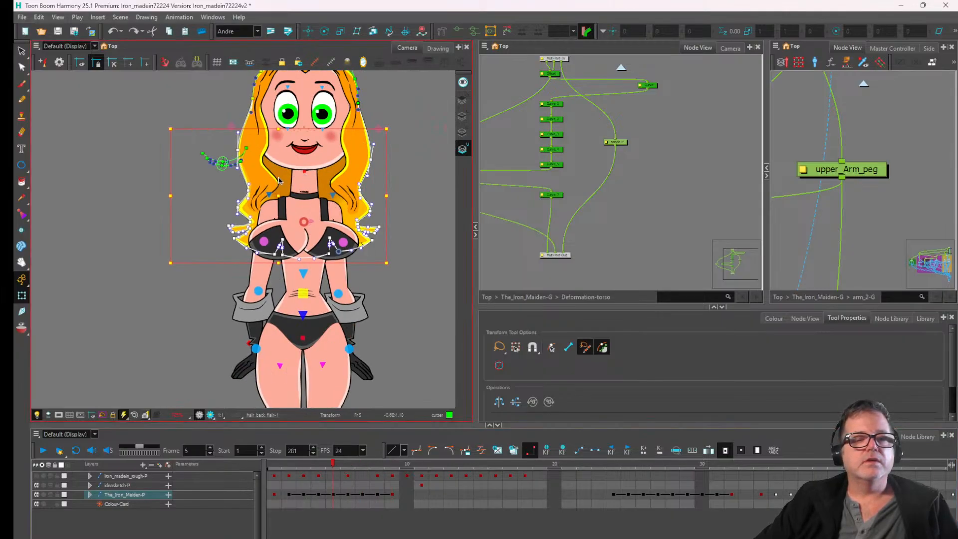
click(268, 194)
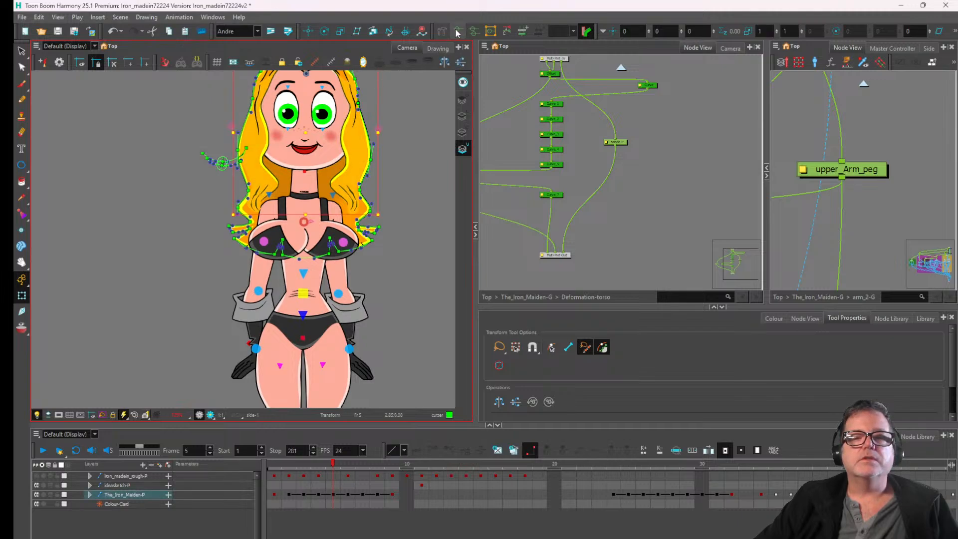
click(423, 155)
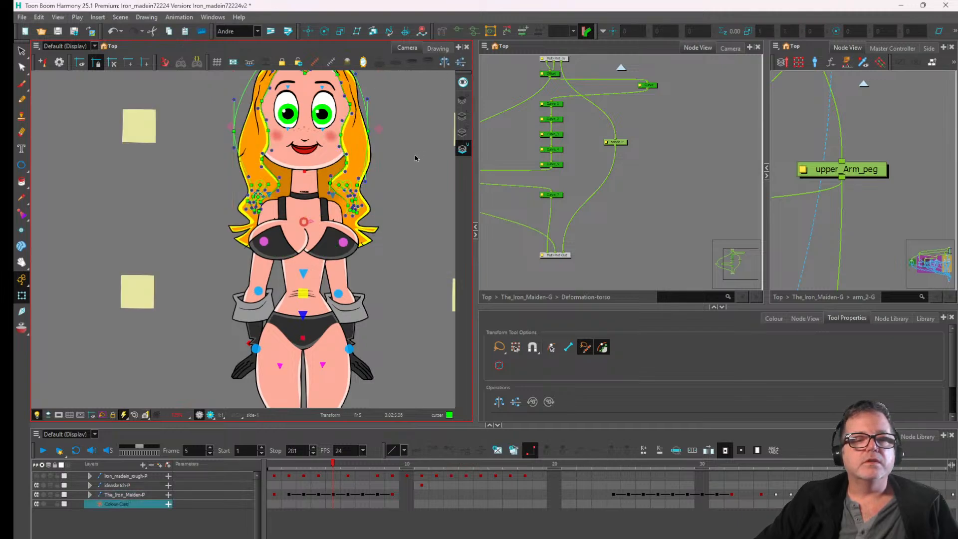
click(367, 215)
click(473, 32)
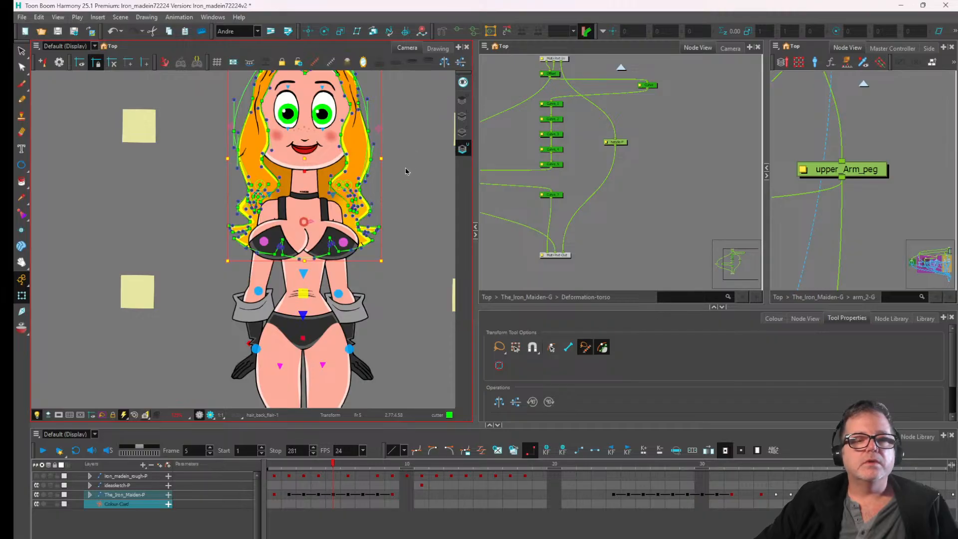
- Select the lower points of the front side hair and back hair together and try rotating and moving them from side to side
click(420, 181)
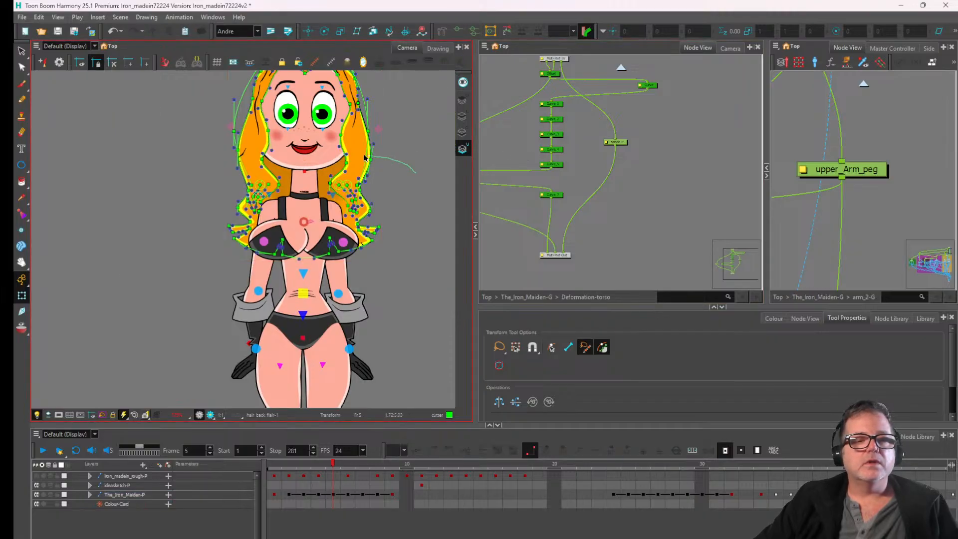
mouse_move(365, 157)
mouse_down()
mouse_move(170, 202)
mouse_move(470, 162)
mouse_move(431, 164)
mouse_up()
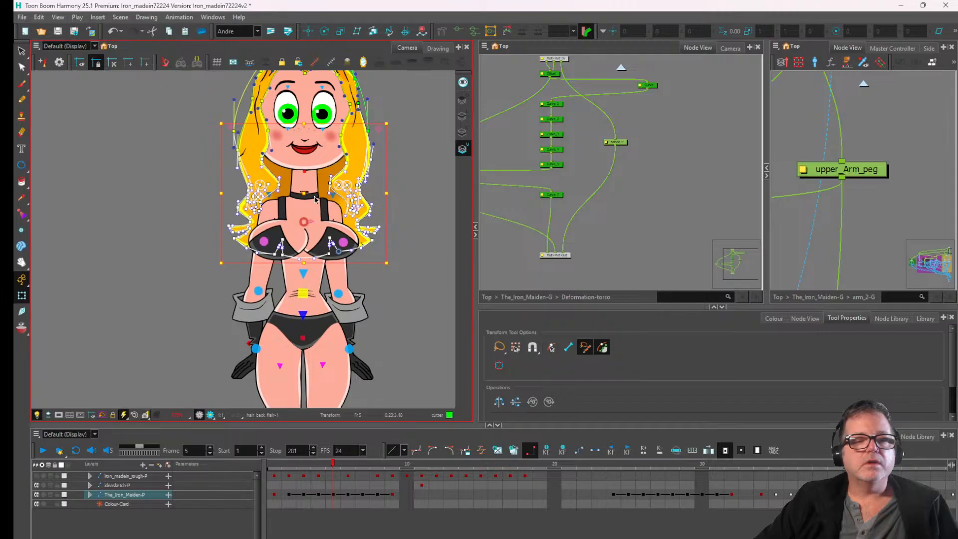
drag(396, 268, 403, 257)
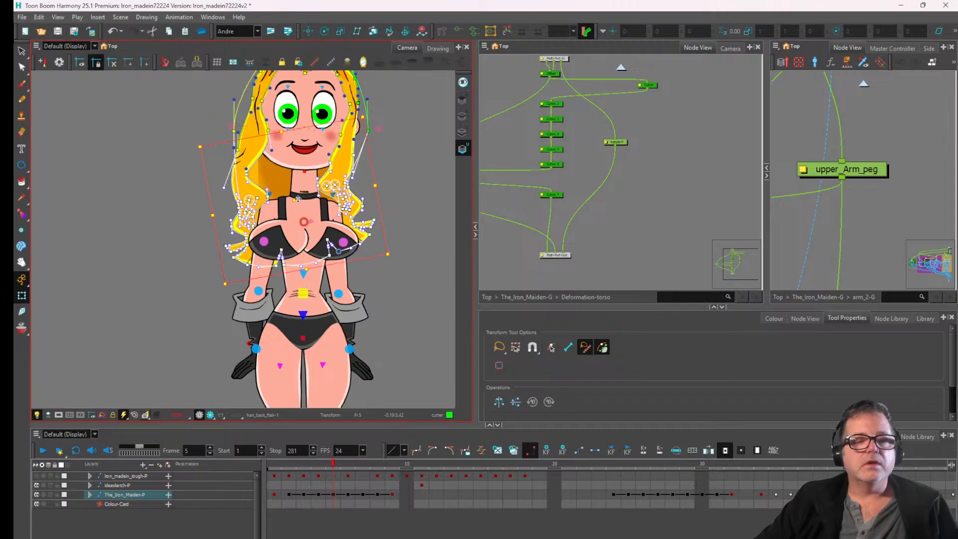
drag(306, 202, 316, 200)
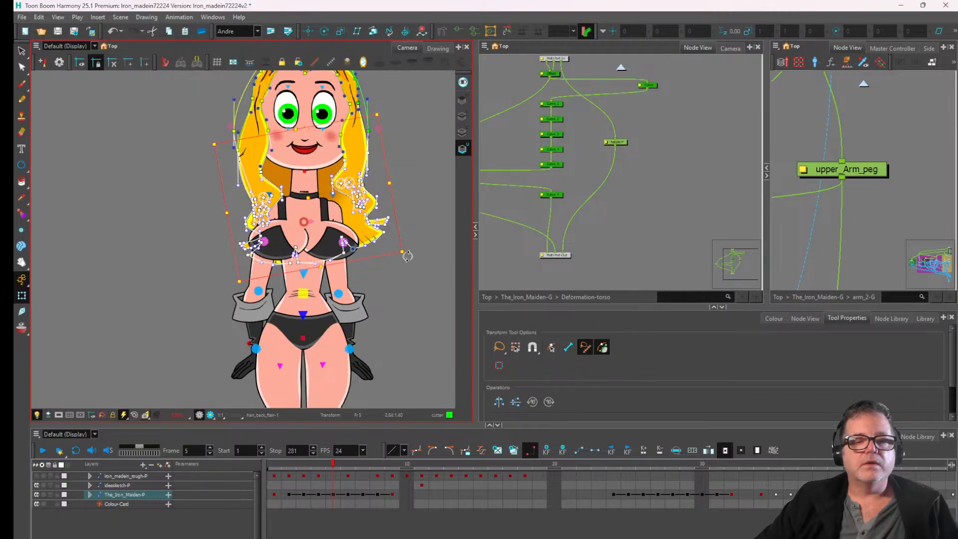
drag(407, 256, 410, 252)
drag(309, 201, 316, 191)
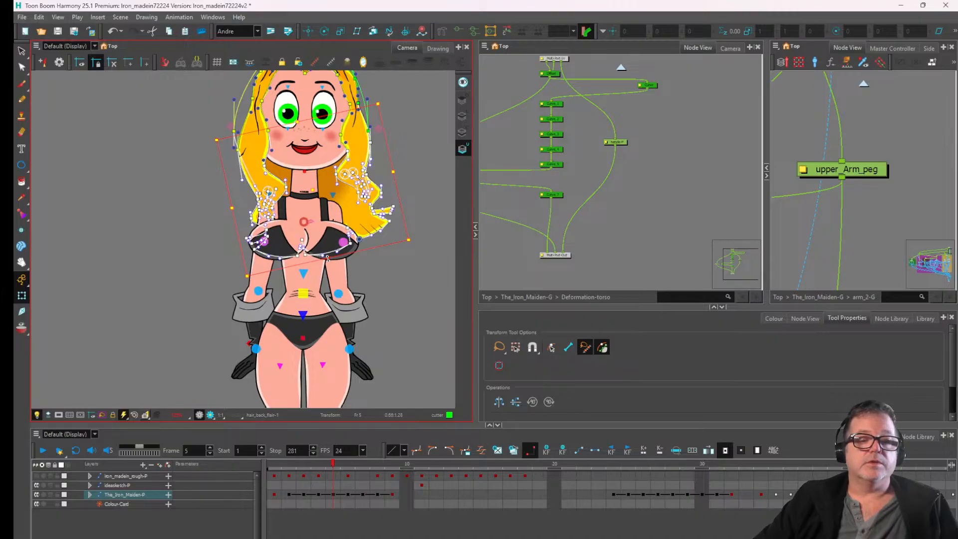
scroll(316, 199, up, 3)
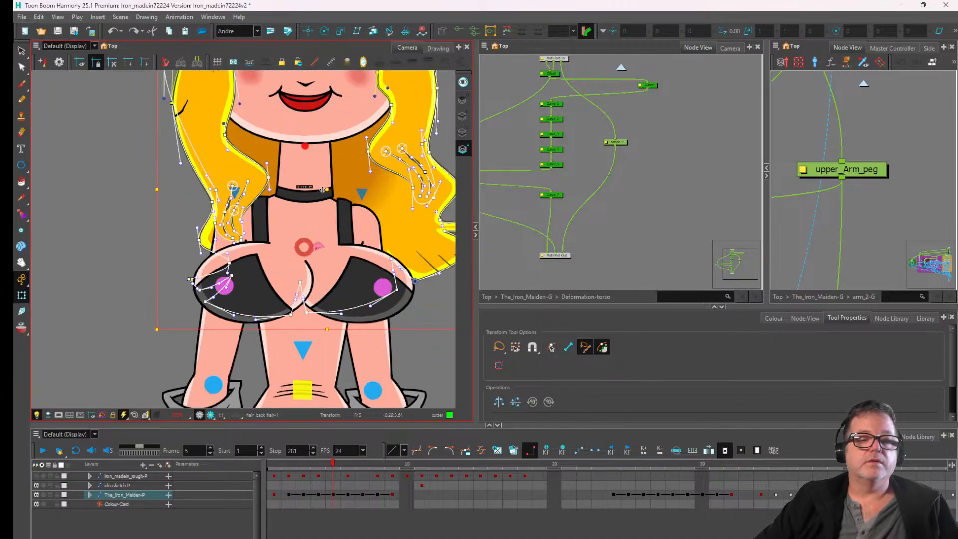
- Undo the trial rotations and moves of the combined front and back hair points on frame 5 and clear the point selection
key(ctrl+z)
key(ctrl+z)
key(ctrl+z)
key(ctrl+z)
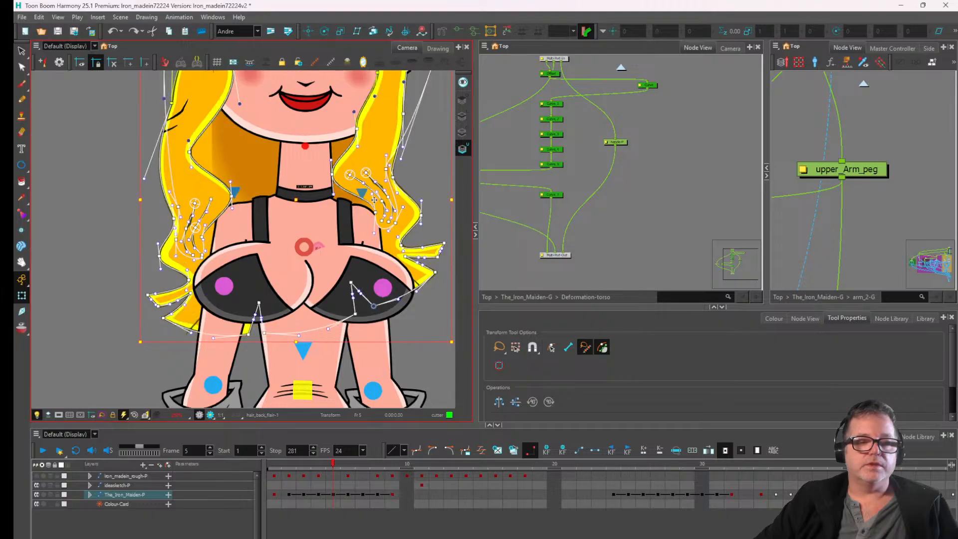
scroll(374, 200, down, 5)
click(755, 157)
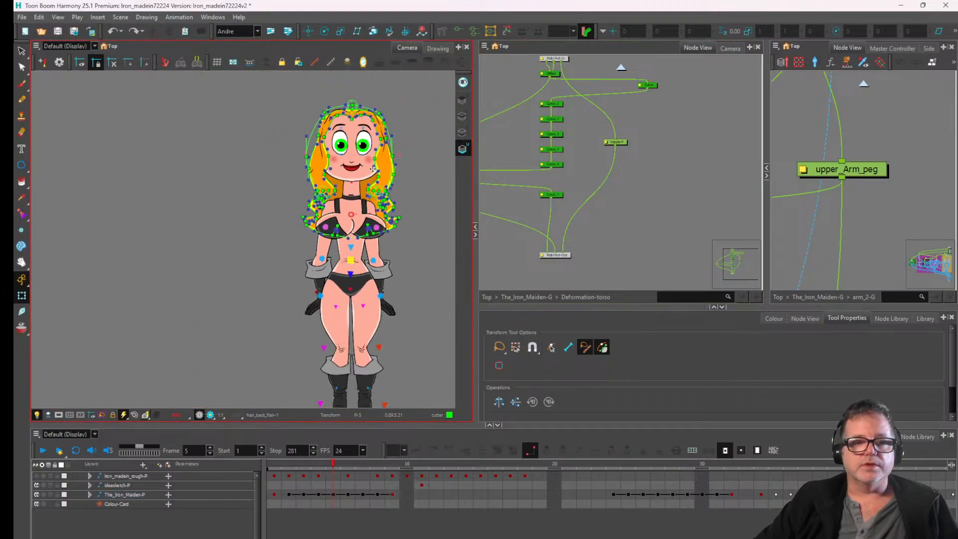
- Return the node network to its Top level and select the whole character's The_Iron_Maiden-P peg
click(388, 166)
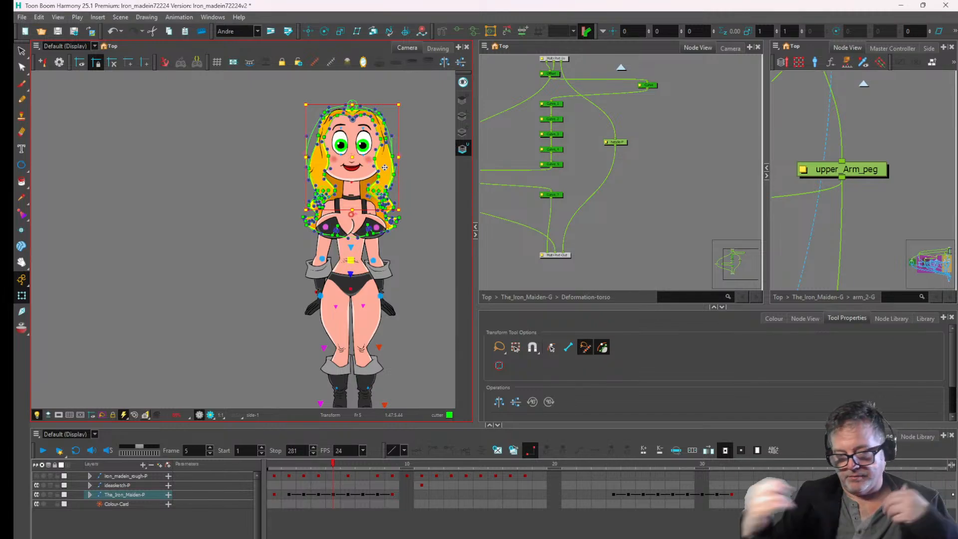
scroll(326, 221, down, 2)
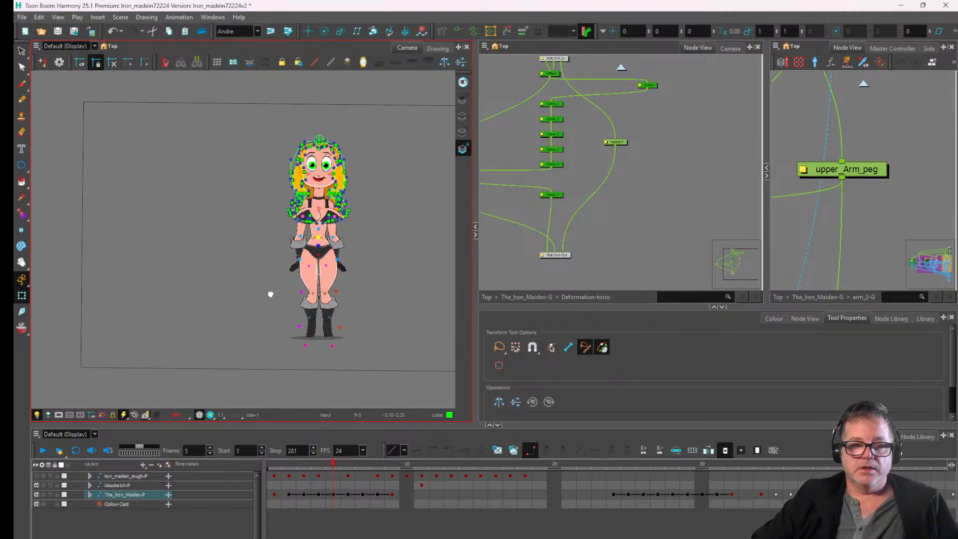
scroll(299, 304, up, 2)
drag(278, 304, 245, 313)
scroll(259, 322, down, 2)
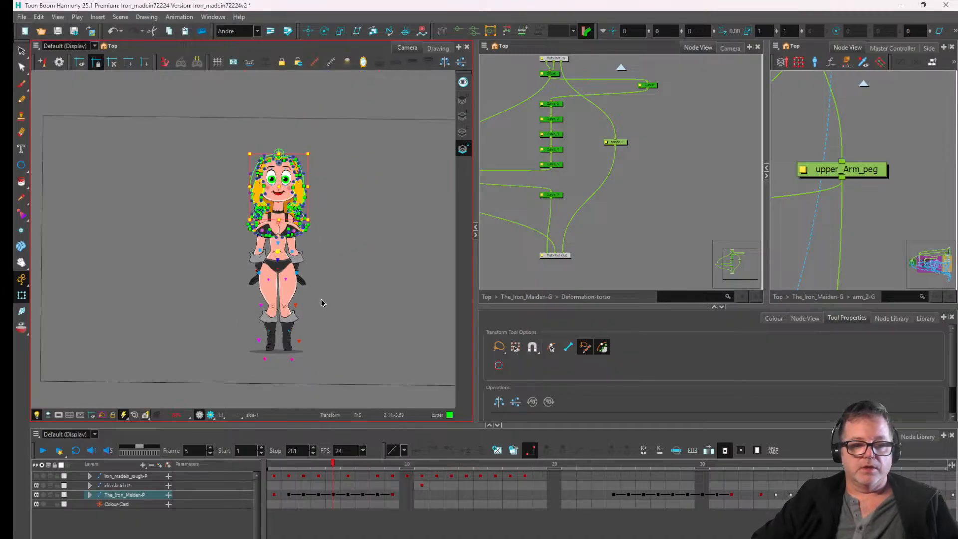
click(546, 299)
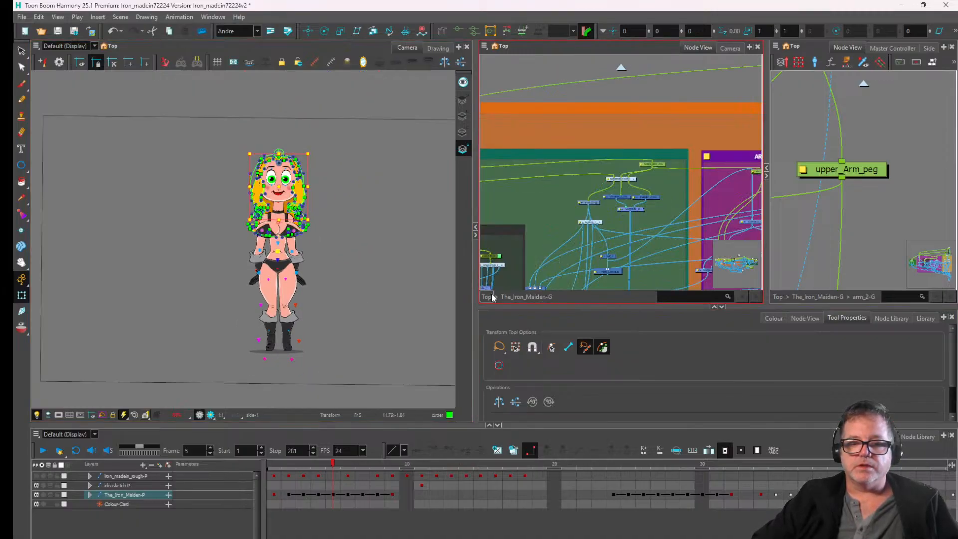
click(627, 145)
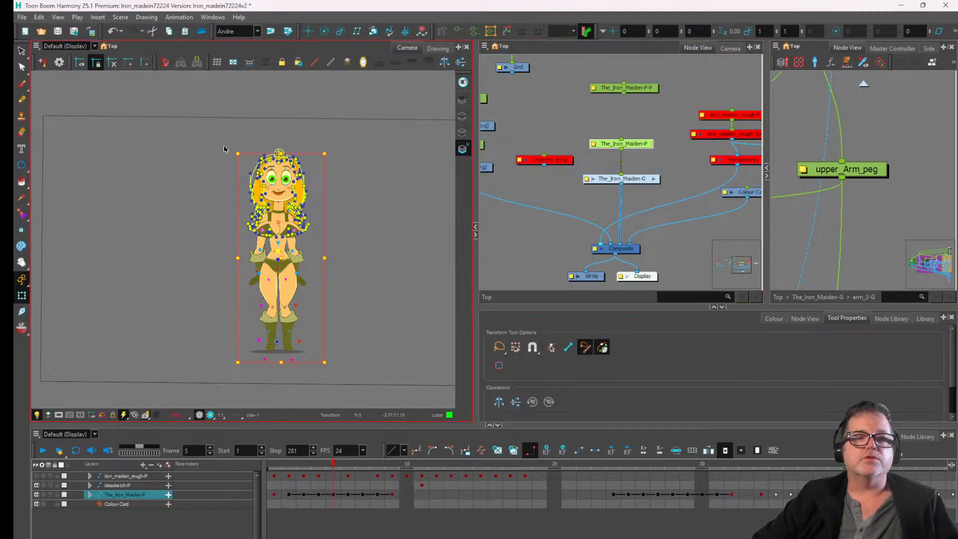
- Try scaling the whole character down to about 0.5 and smaller with the Scale tool
click(341, 32)
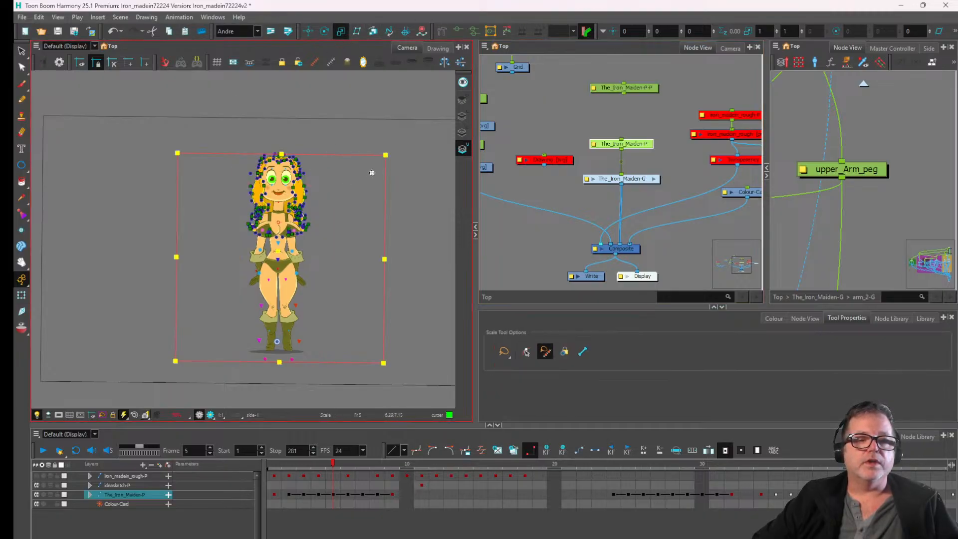
drag(372, 173, 362, 212)
scroll(361, 211, up, 5)
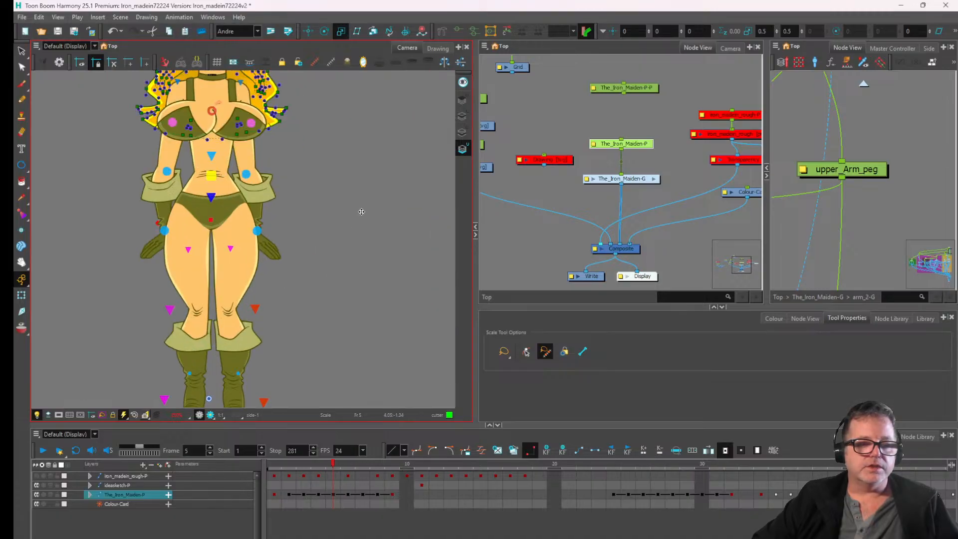
scroll(362, 212, down, 5)
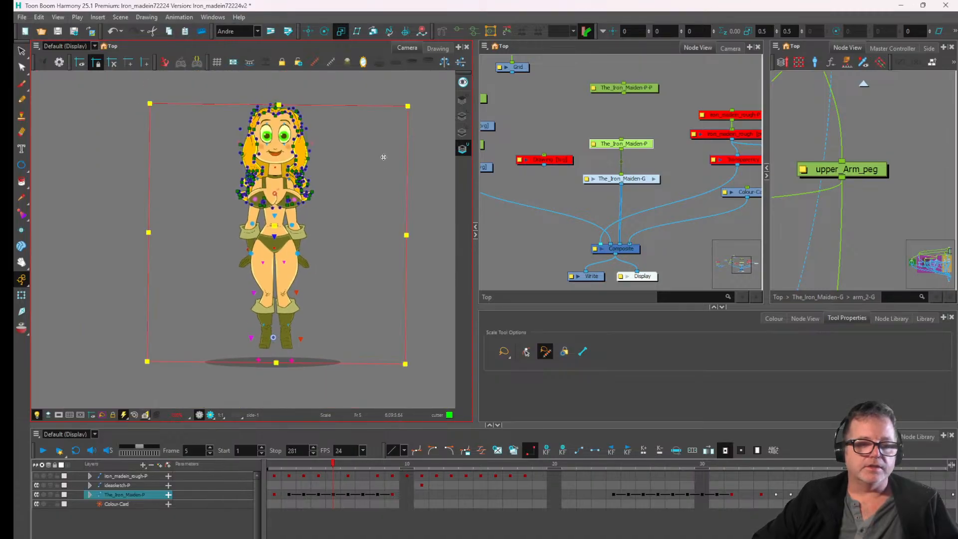
drag(383, 157, 363, 209)
- Undo the trial scaling of the whole character
key(ctrl+z)
key(ctrl+z)
key(ctrl+z)
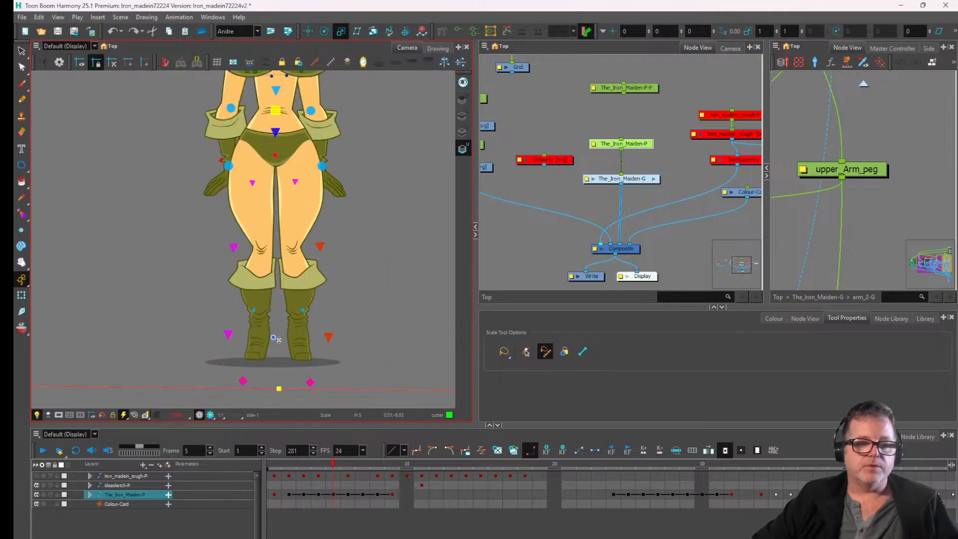
- Move the character peg's pivot down to the ground between the feet and scale the whole character down to about 0.23
click(309, 32)
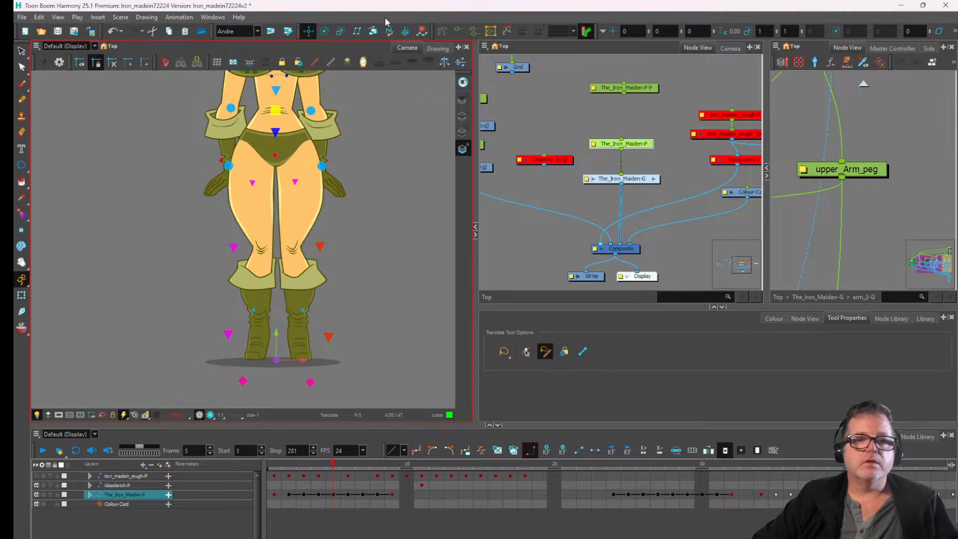
click(341, 32)
scroll(309, 226, down, 3)
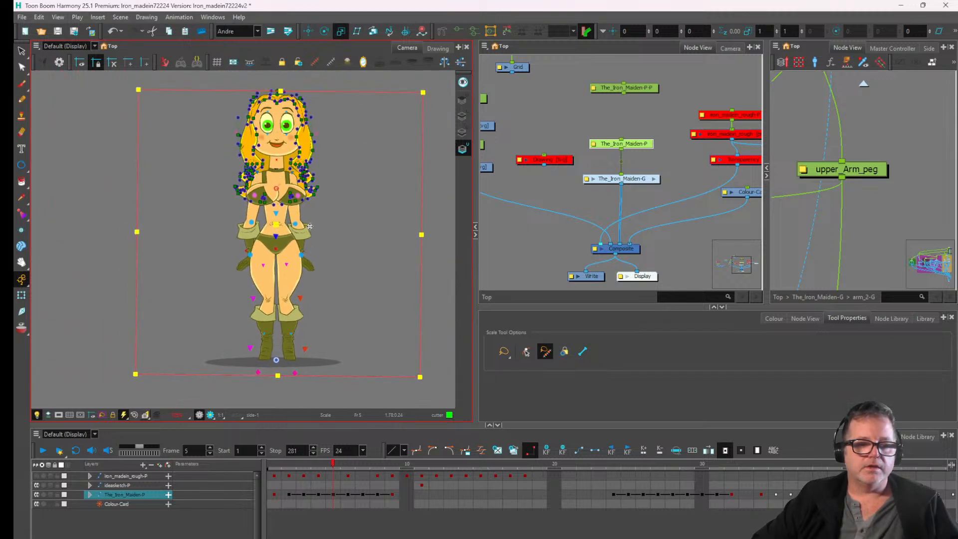
drag(310, 226, 330, 224)
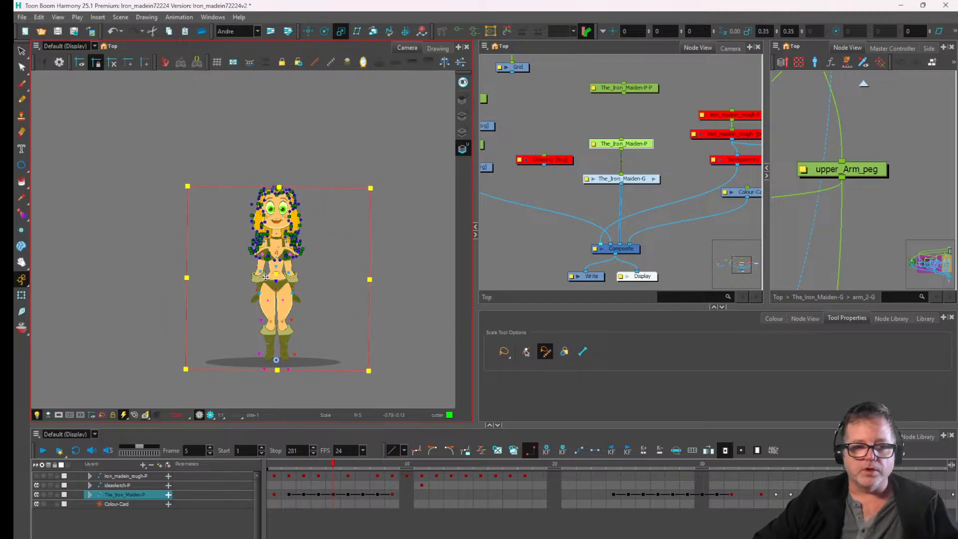
scroll(354, 217, up, 3)
scroll(323, 221, down, 3)
scroll(339, 202, up, 2)
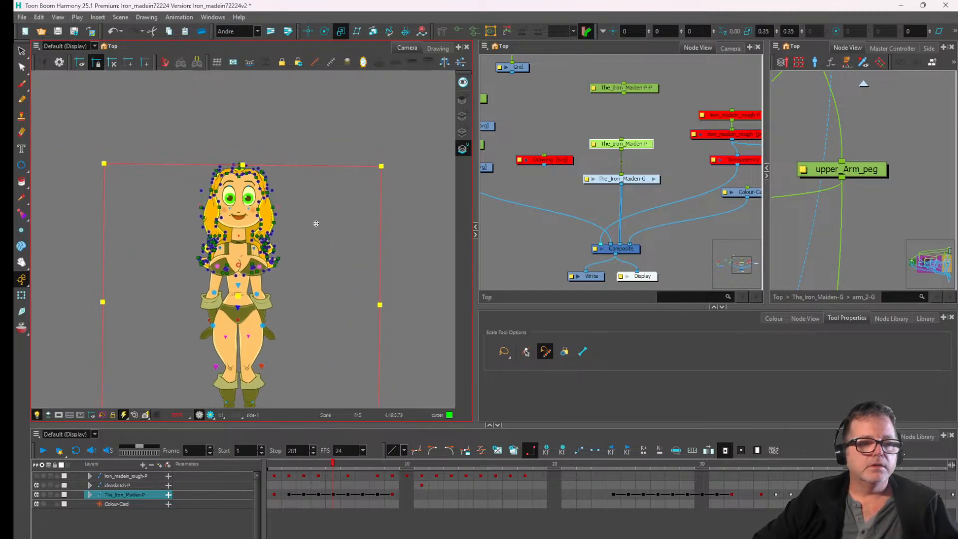
drag(316, 223, 290, 280)
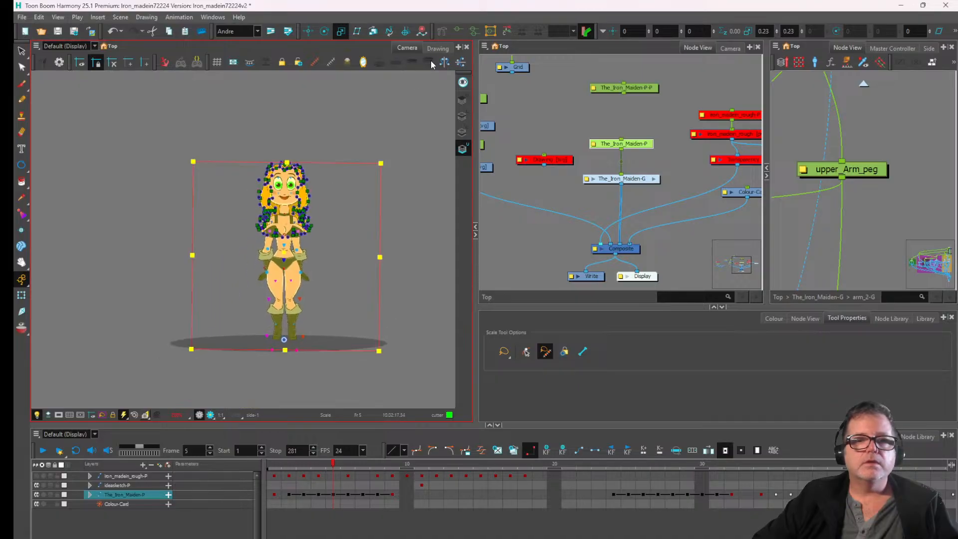
- Show all of the character's deformation controls, clear the selection and hide all the controls again
click(458, 30)
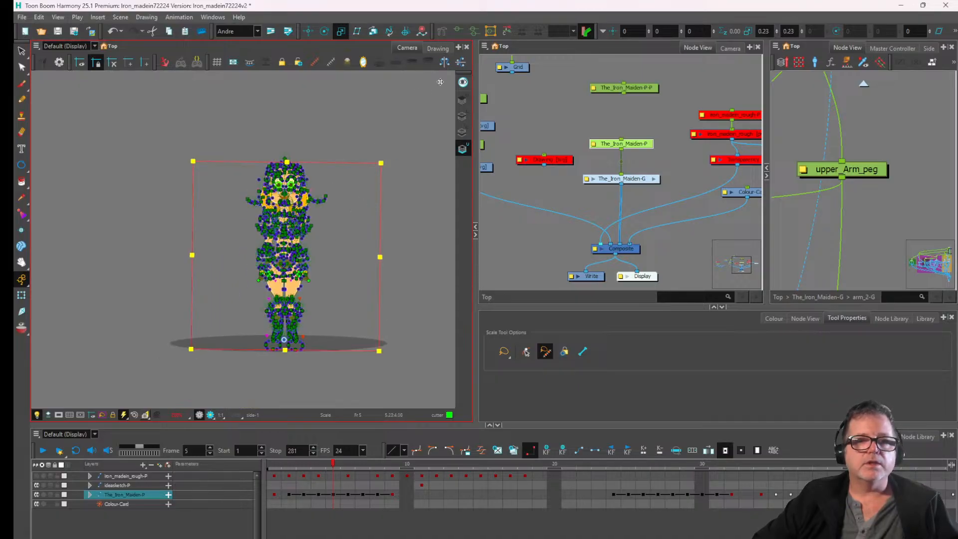
click(504, 115)
click(461, 31)
- Find the character's left upper arm in the node network, reset its upper_Arm_peg on frame 5 and clear the selection
scroll(298, 254, up, 3)
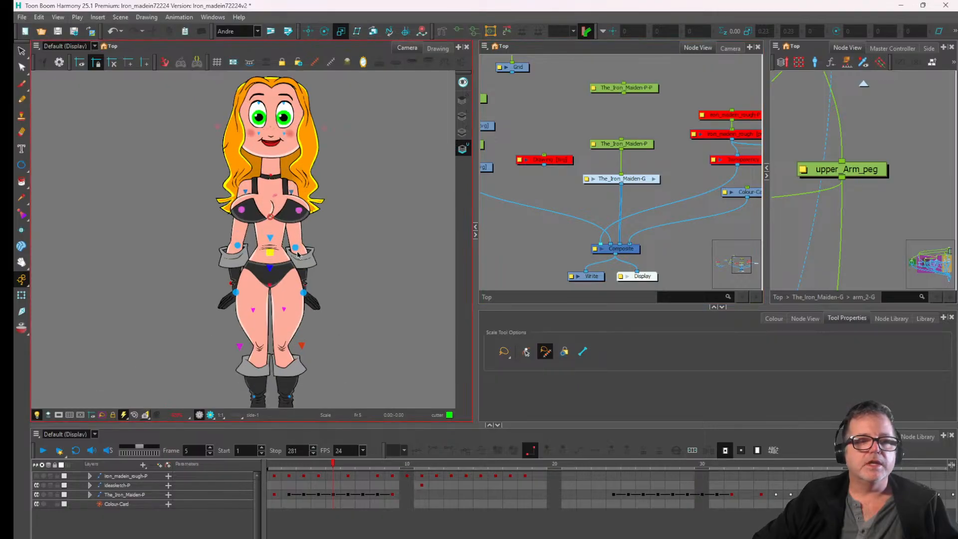
scroll(143, 222, up, 2)
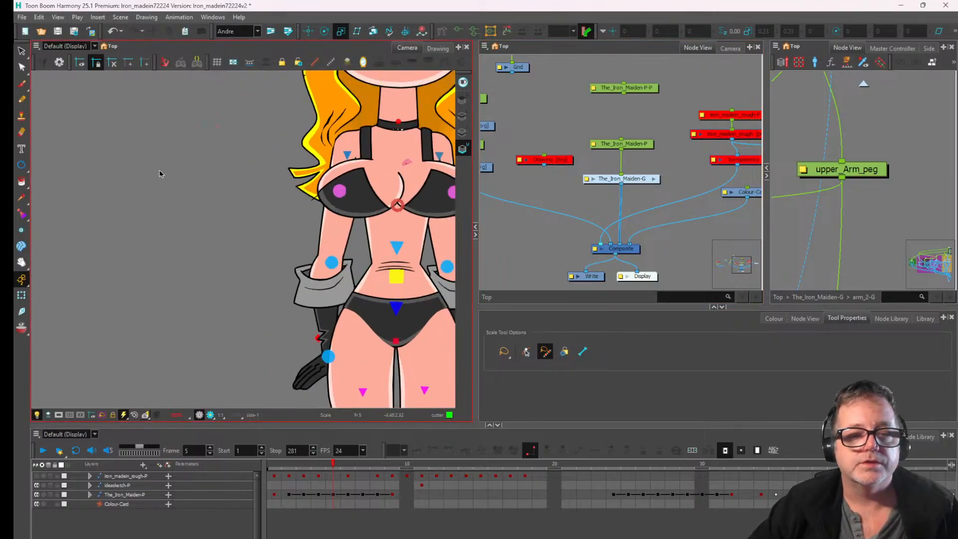
drag(160, 173, 102, 195)
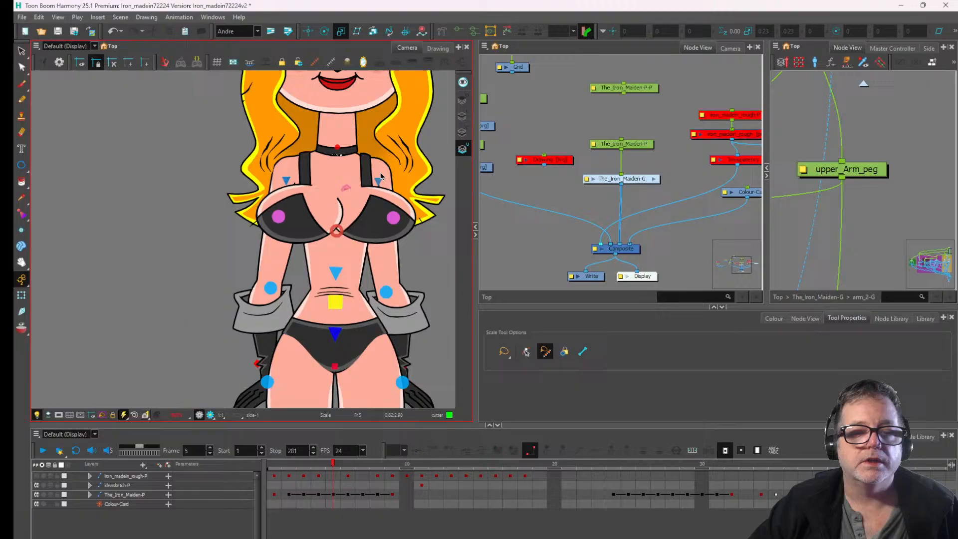
click(375, 177)
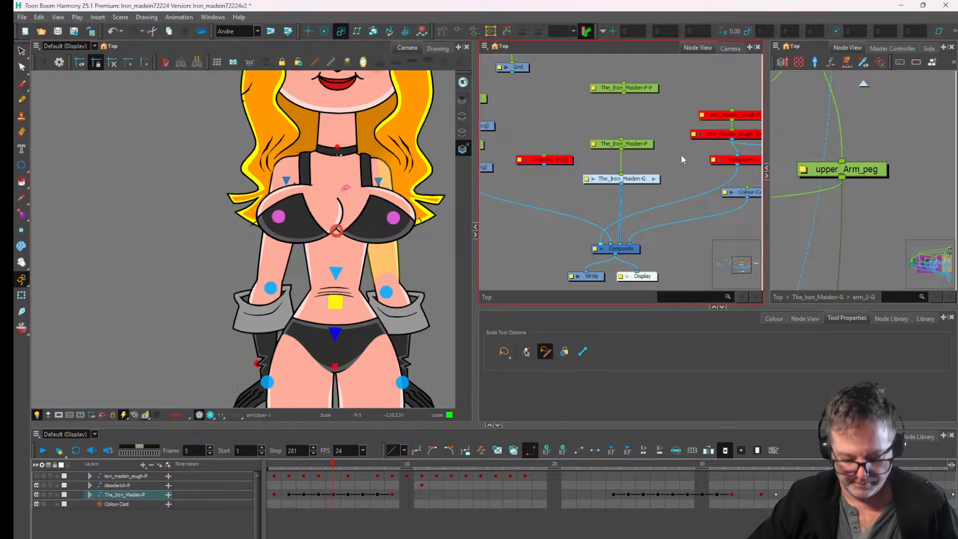
key(f)
scroll(649, 159, down, 4)
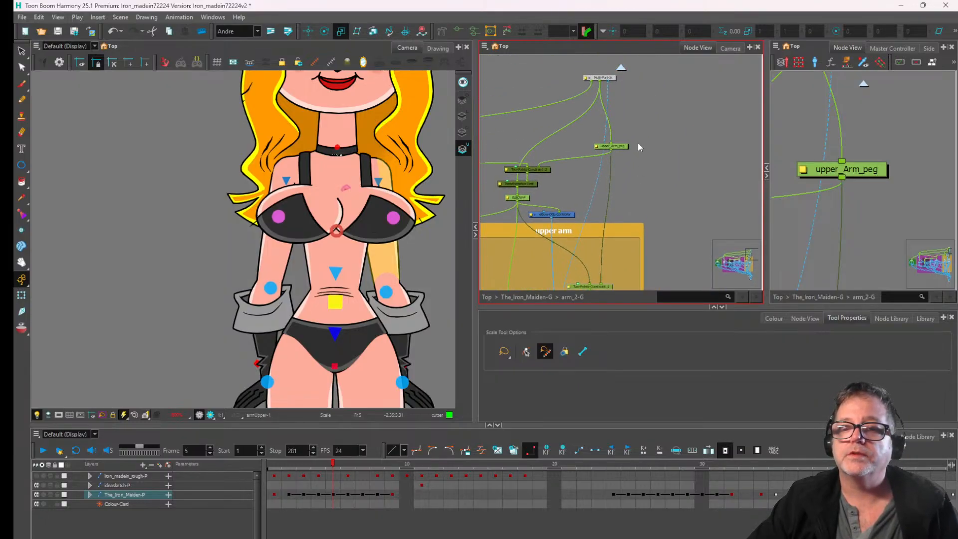
click(622, 148)
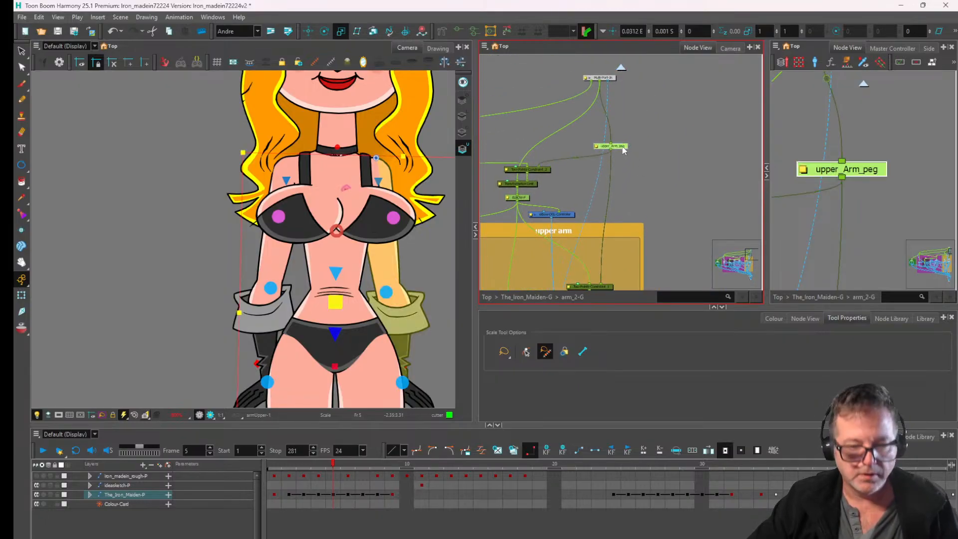
key(shift+r)
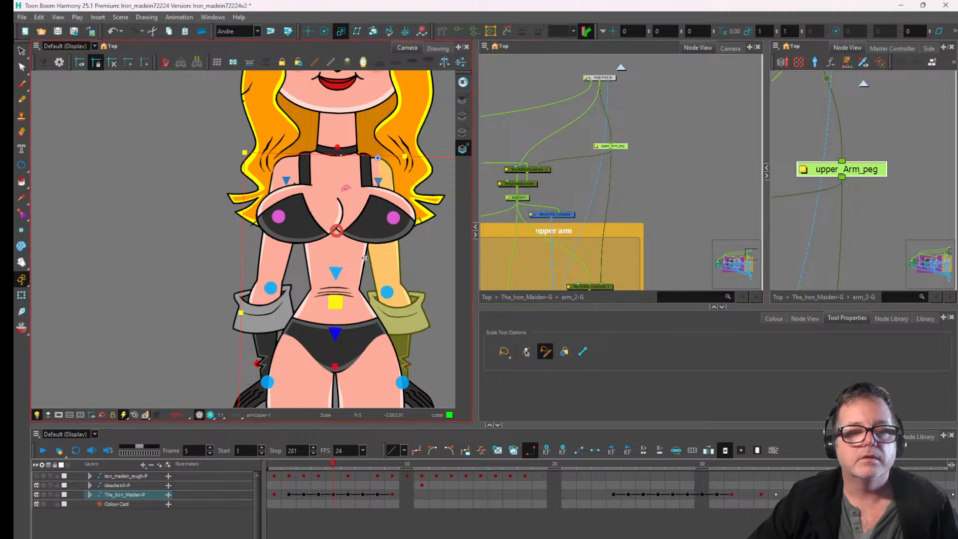
drag(611, 205, 707, 166)
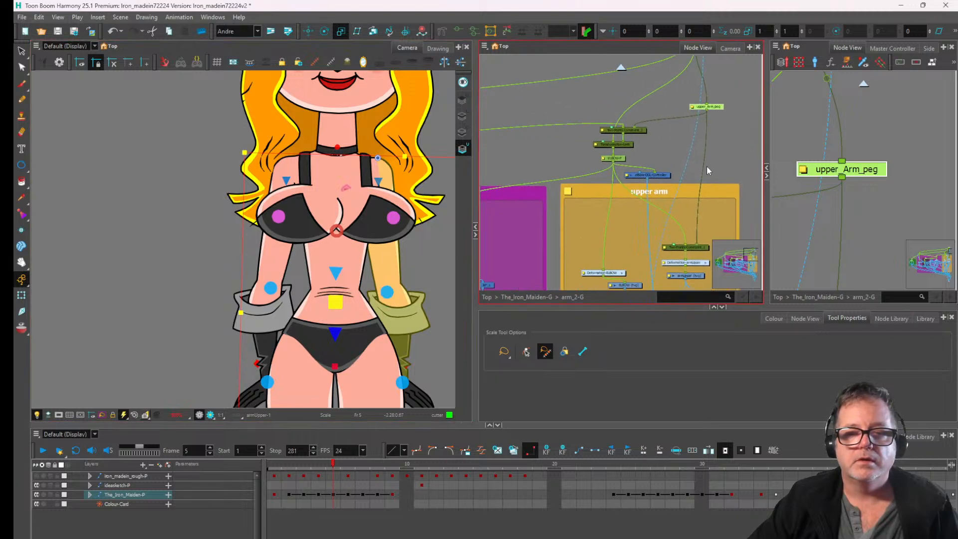
scroll(515, 234, down, 2)
click(493, 186)
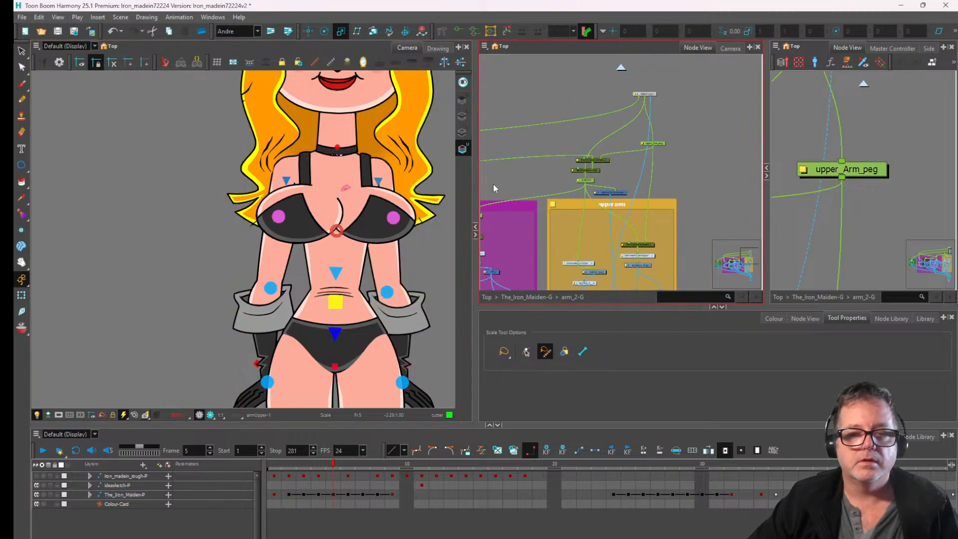
- Shift the elbow control of the character's right arm slightly inward toward the torso
click(390, 294)
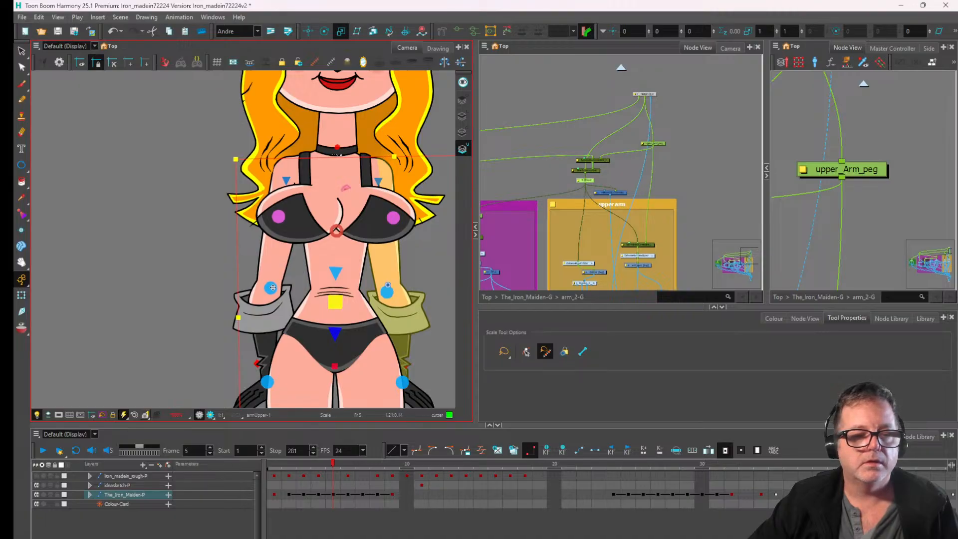
click(373, 290)
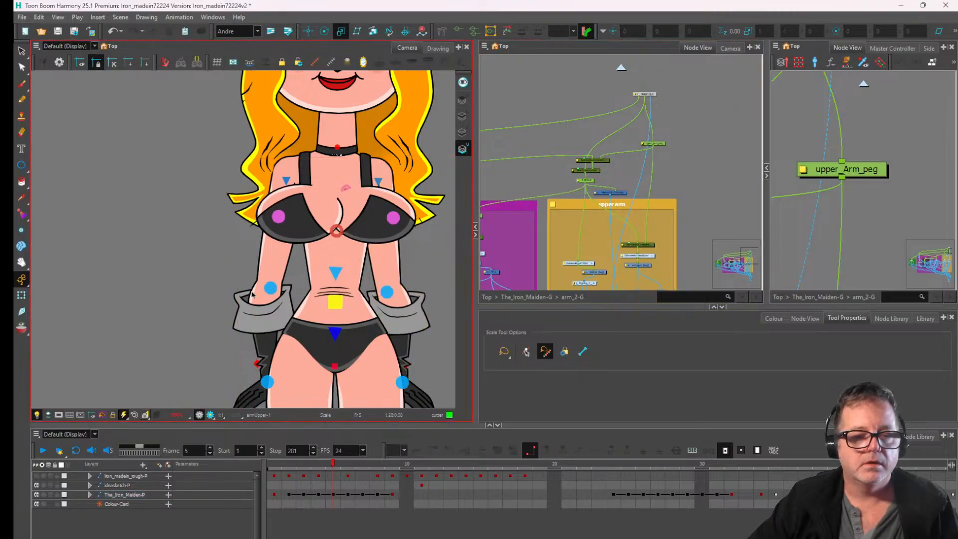
drag(267, 292, 278, 296)
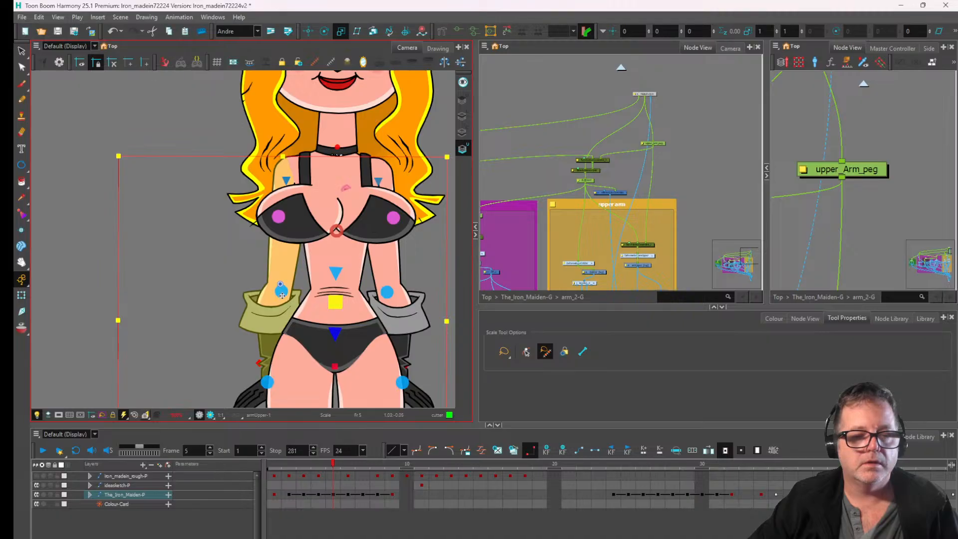
scroll(282, 295, down, 3)
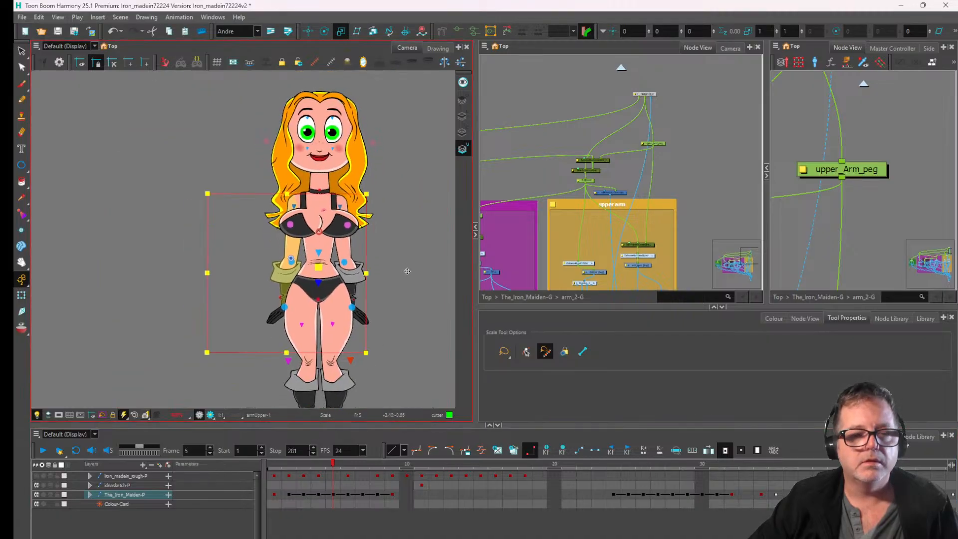
scroll(372, 145, up, 3)
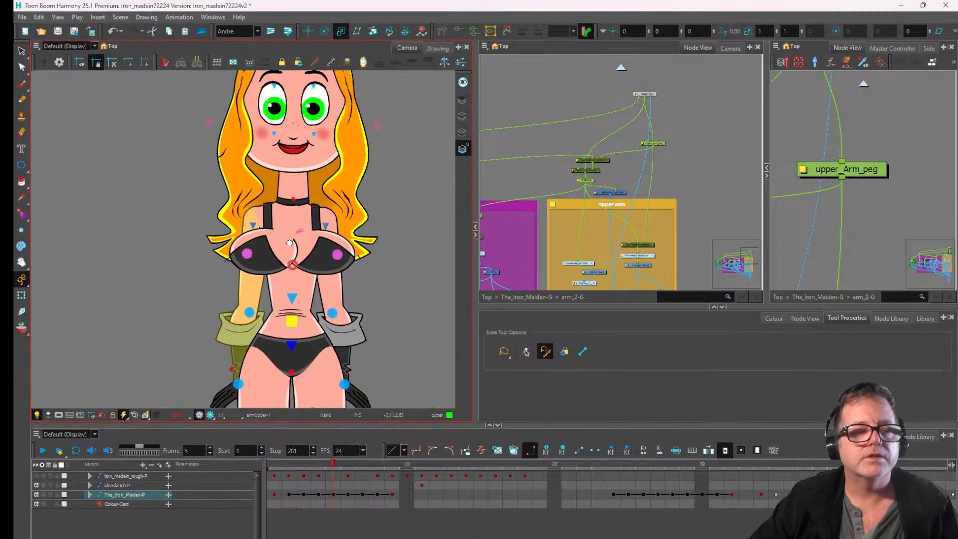
scroll(172, 193, up, 5)
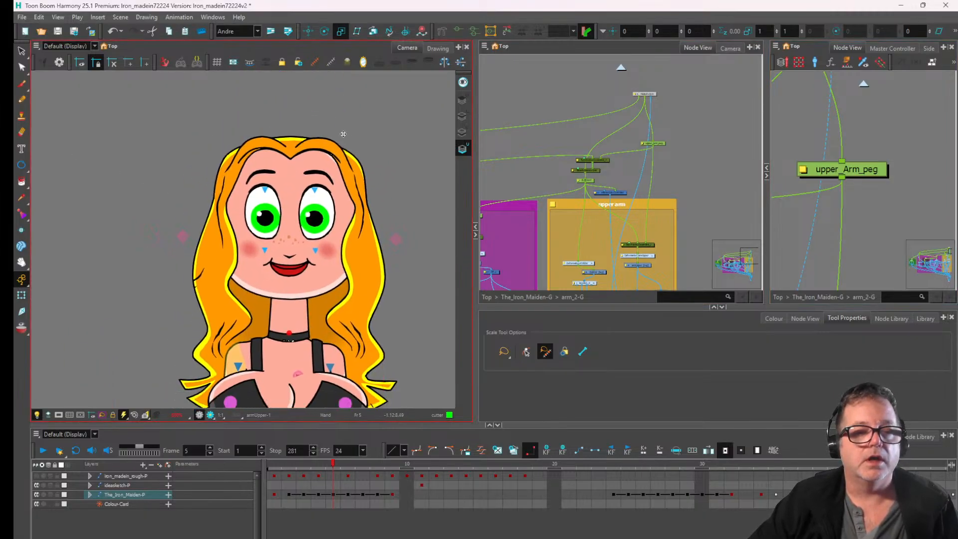
click(521, 98)
scroll(449, 144, up, 2)
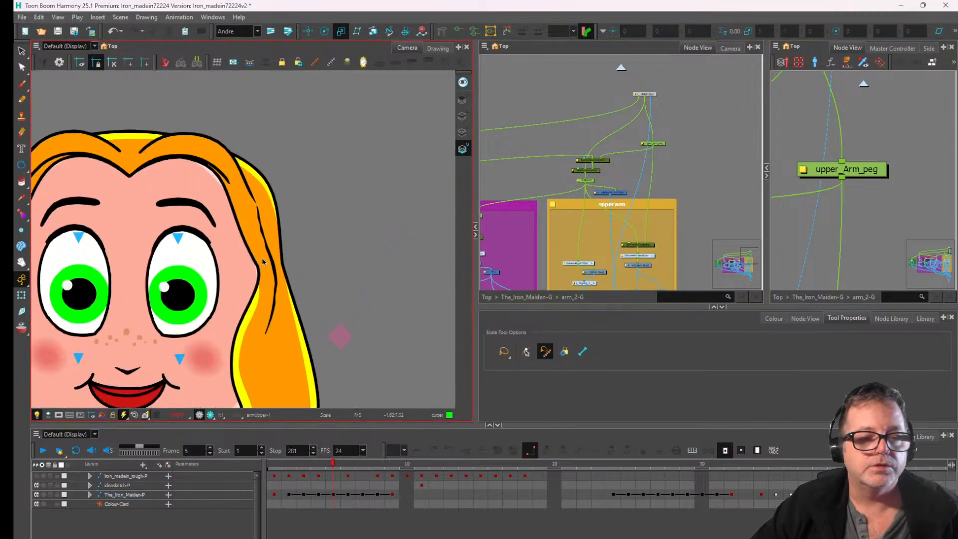
drag(182, 248, 347, 139)
click(339, 168)
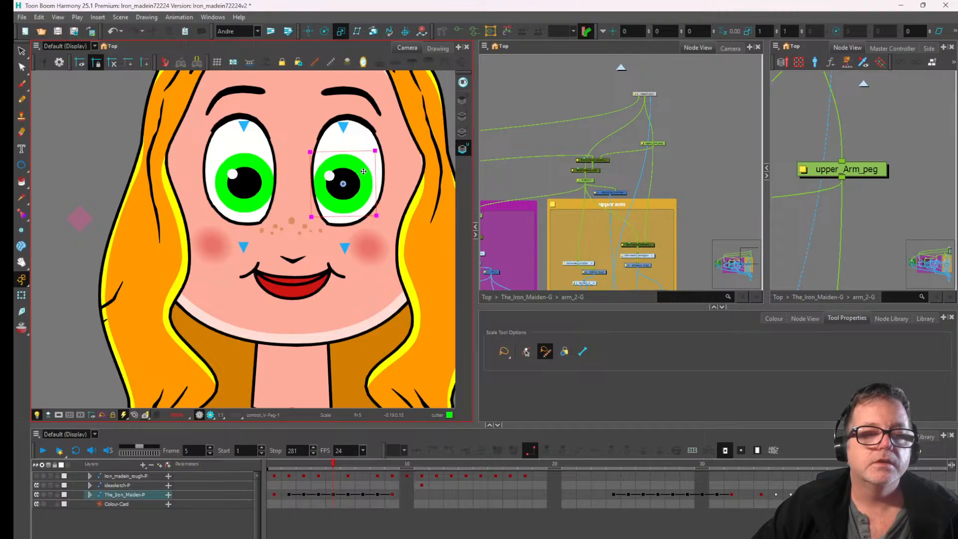
click(355, 158)
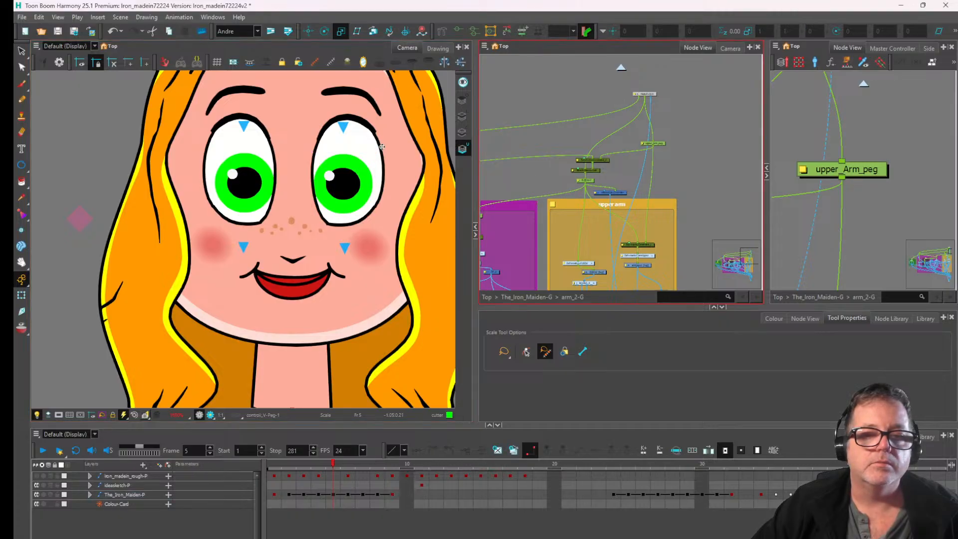
click(357, 163)
key(Escape)
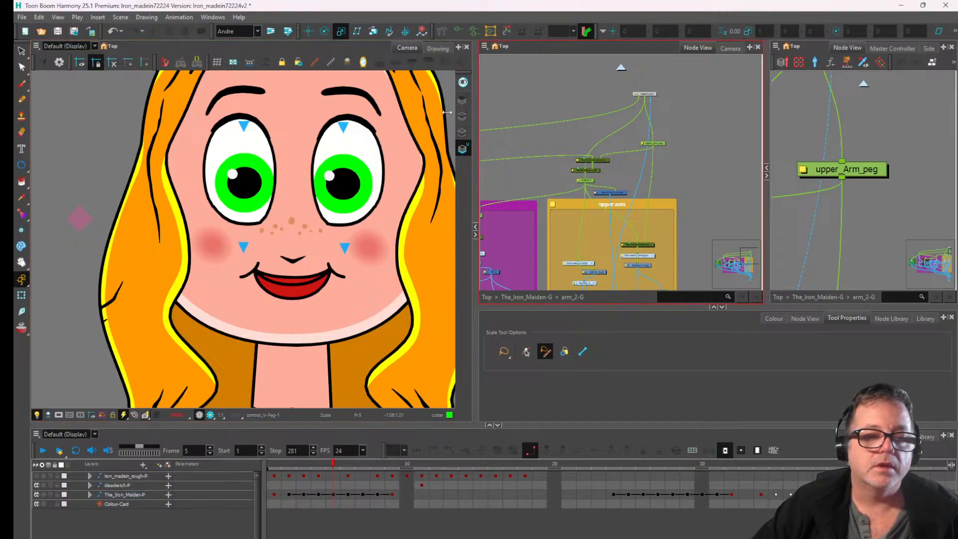
- Try raising the character's irises one eye at a time on frame 5 with the Transform tool, and undo the last change
click(21, 296)
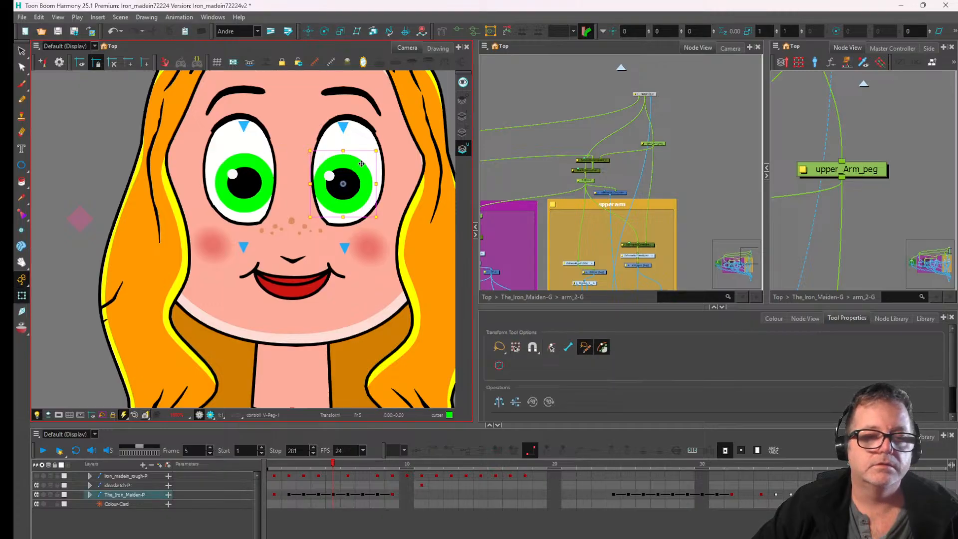
drag(366, 170, 370, 151)
scroll(309, 180, down, 3)
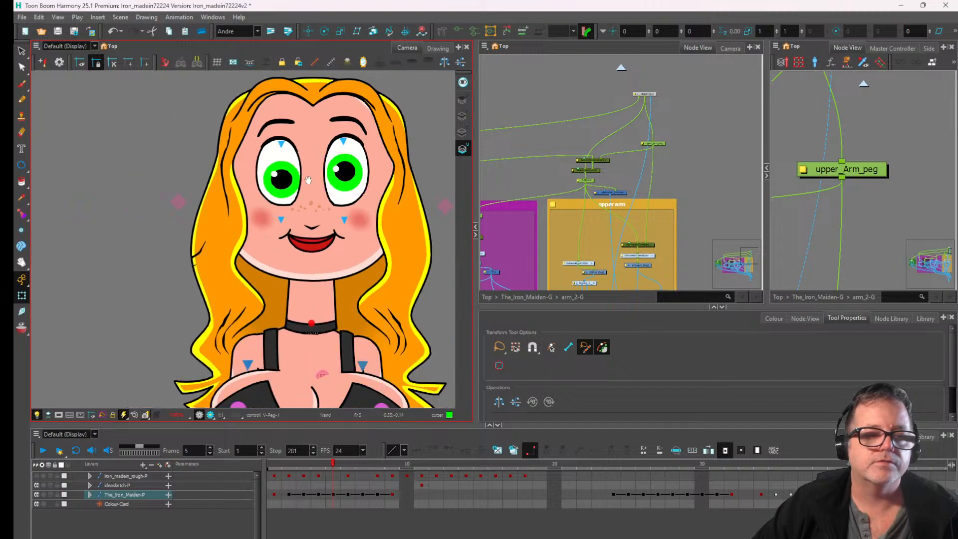
drag(308, 180, 246, 229)
click(255, 218)
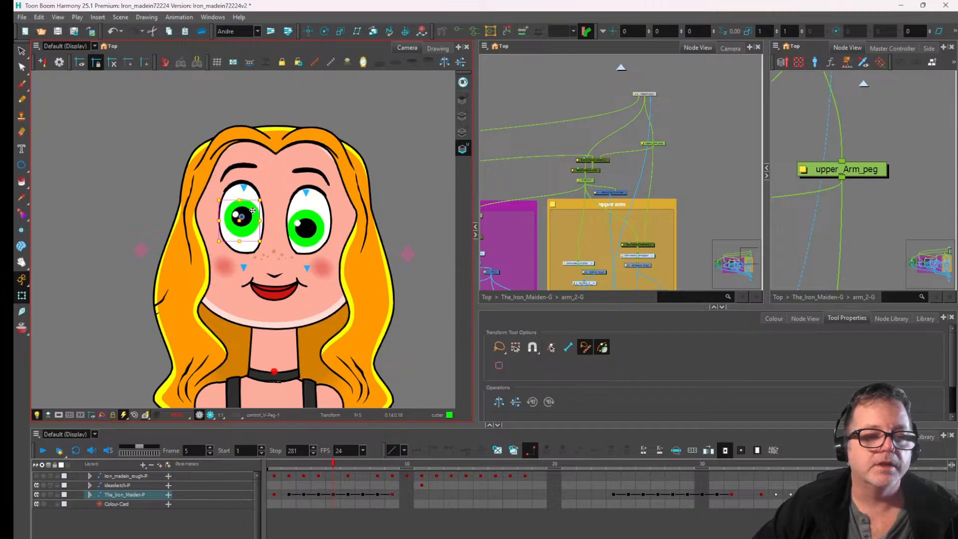
key(ctrl+z)
- Go to frame 6, select the irises of both eyes together and raise them within the eyes
drag(338, 467, 344, 468)
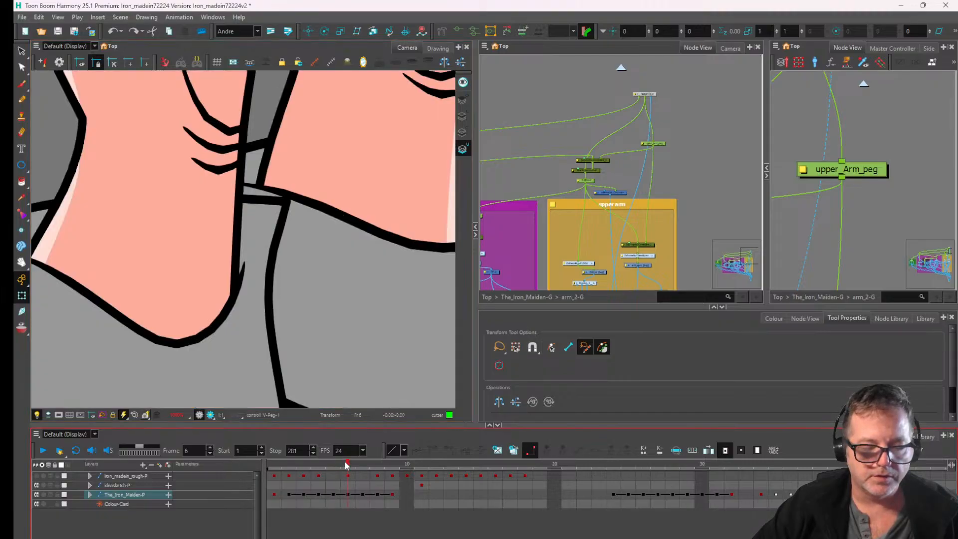
scroll(329, 173, down, 10)
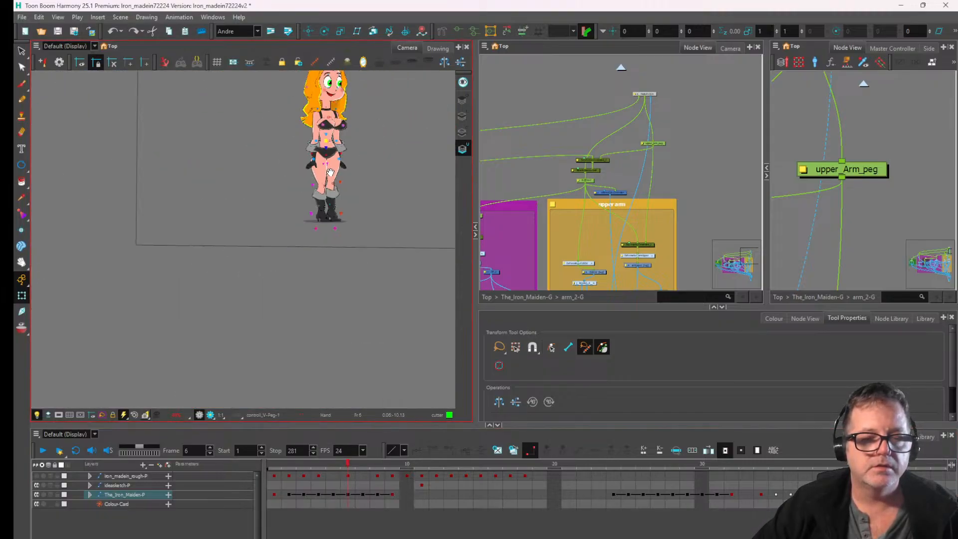
drag(330, 172, 299, 300)
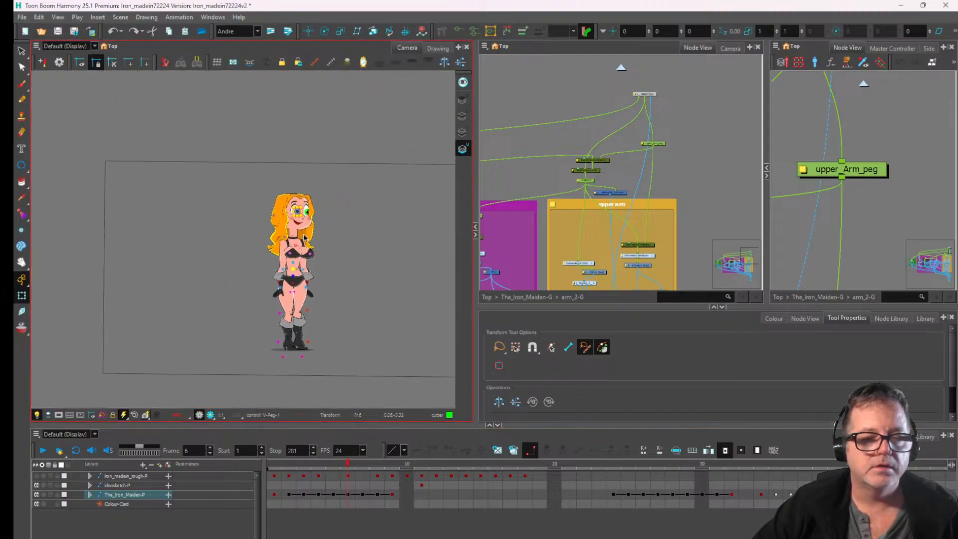
scroll(303, 216, up, 9)
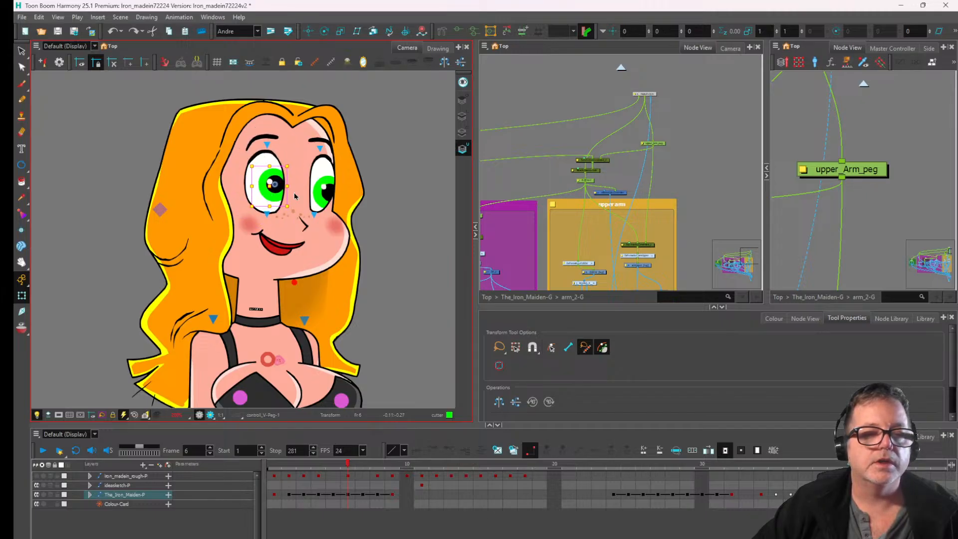
ctrl+click(326, 182)
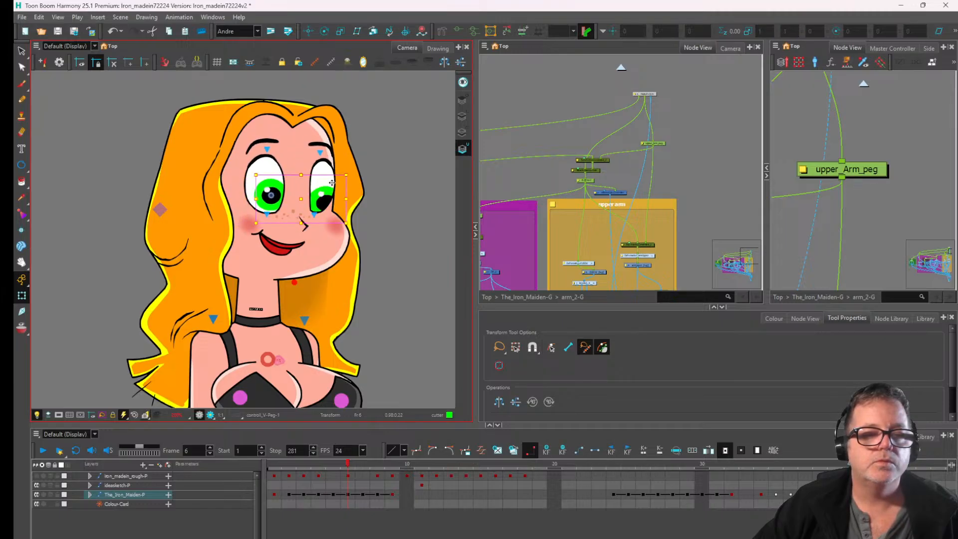
mouse_move(328, 176)
mouse_down()
mouse_move(327, 146)
mouse_move(319, 168)
mouse_move(331, 178)
mouse_move(322, 169)
mouse_up()
scroll(328, 169, up, 2)
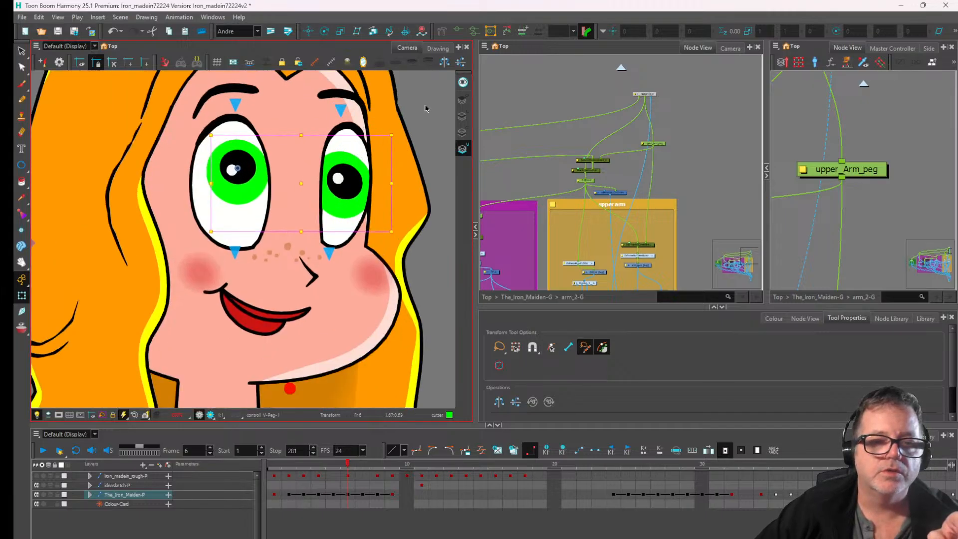
- Move the white highlight of each eye individually toward the upper outer edge of its pupil
click(338, 179)
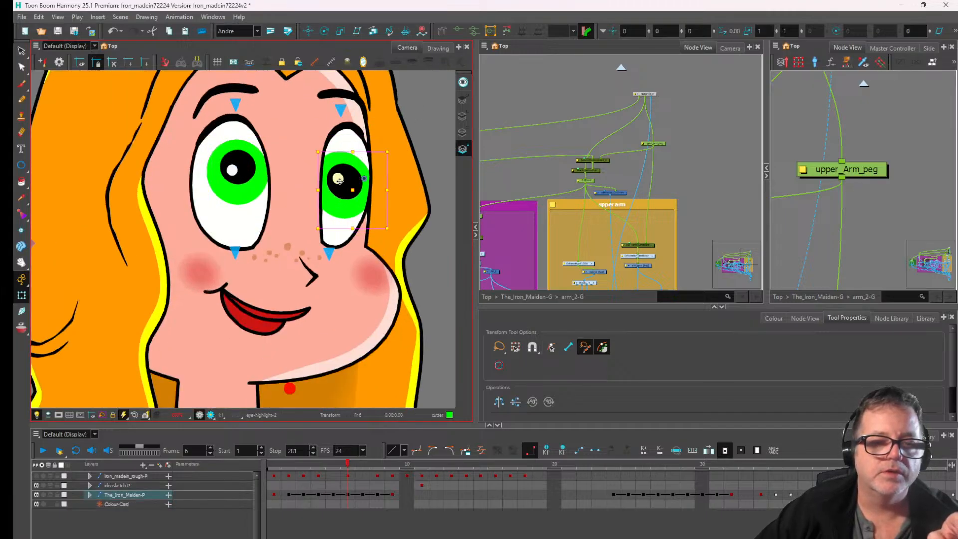
click(232, 171)
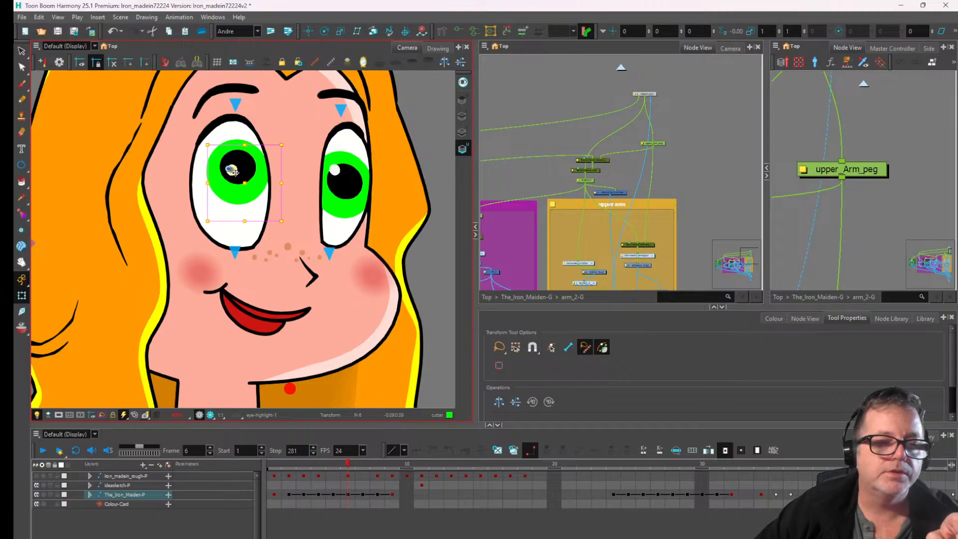
scroll(233, 171, down, 2)
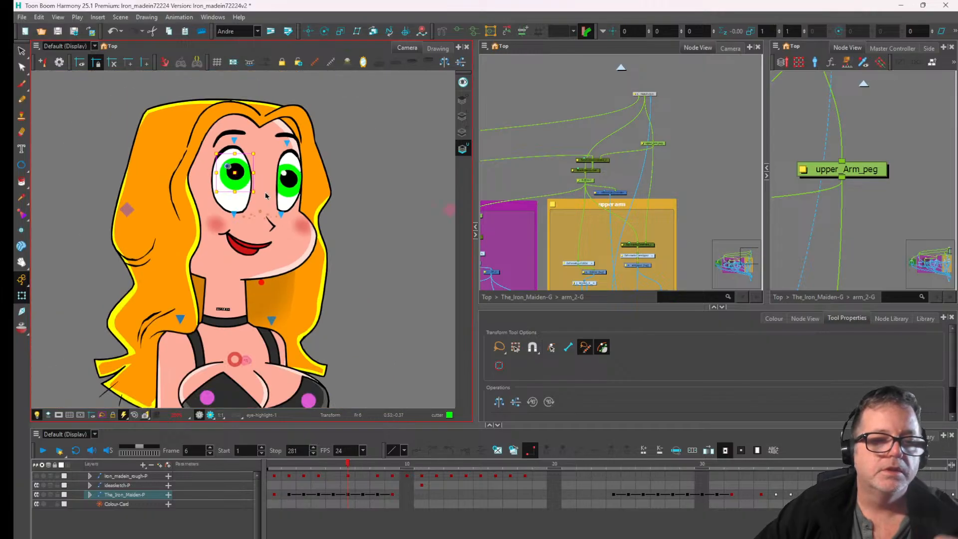
- Select both irises together again and shift them slightly down, closer to the centre of the eyes
key(Caps_Lock)
scroll(241, 195, down, 1)
click(239, 190)
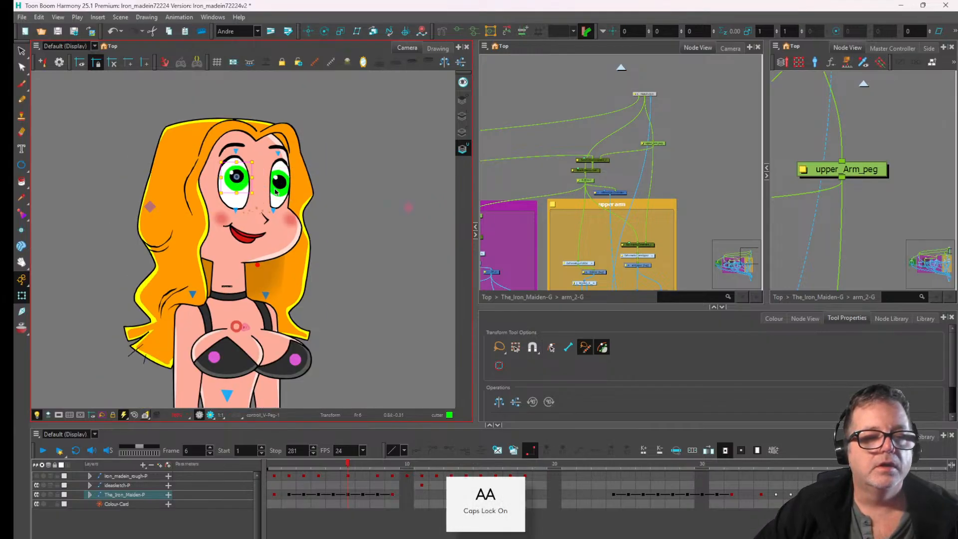
mouse_move(276, 191)
mouse_down()
mouse_move(273, 180)
mouse_move(279, 190)
mouse_move(264, 184)
mouse_move(272, 200)
mouse_up()
key(2)
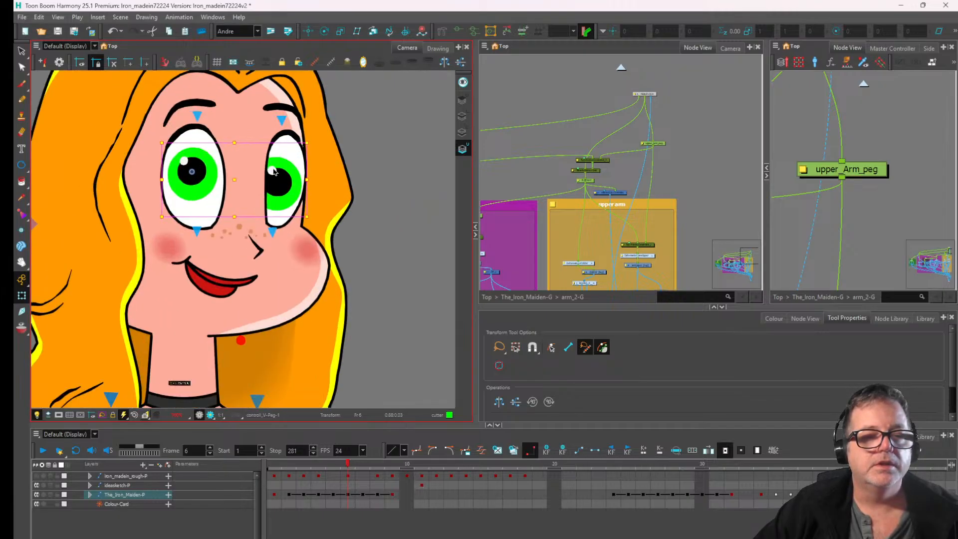
- Enlarge both eye highlights together, reposition them over the pupils and nudge the highlight of the character's left eye
click(273, 172)
shift+click(183, 161)
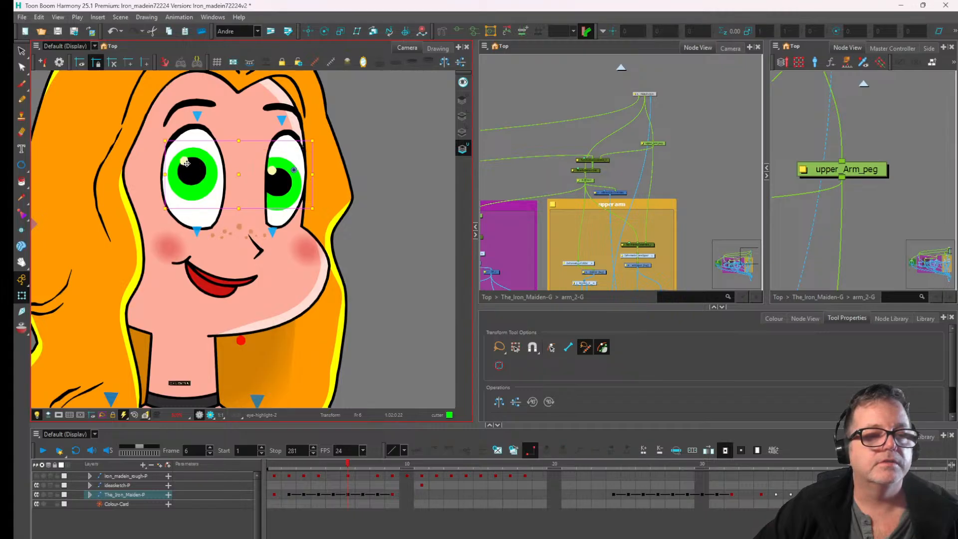
drag(163, 140, 149, 123)
drag(175, 156, 183, 160)
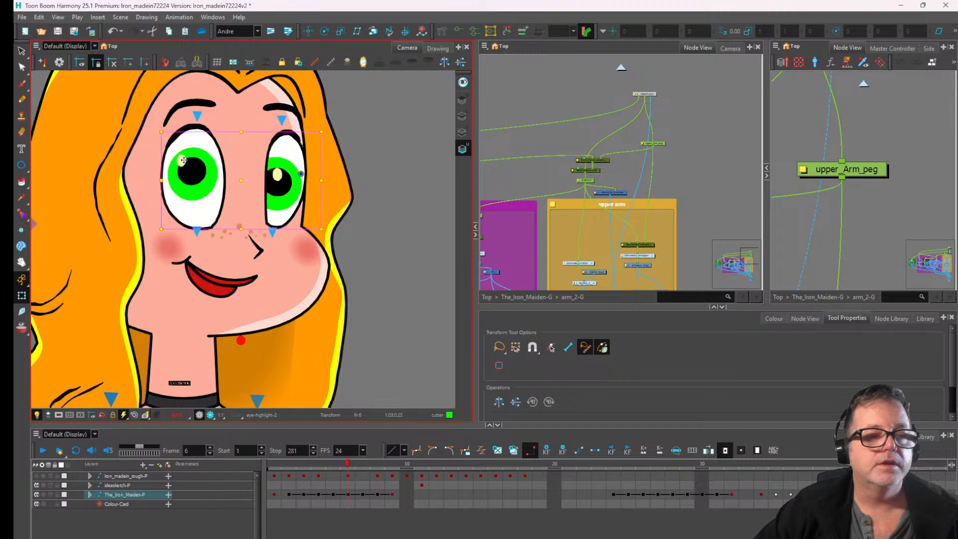
click(359, 160)
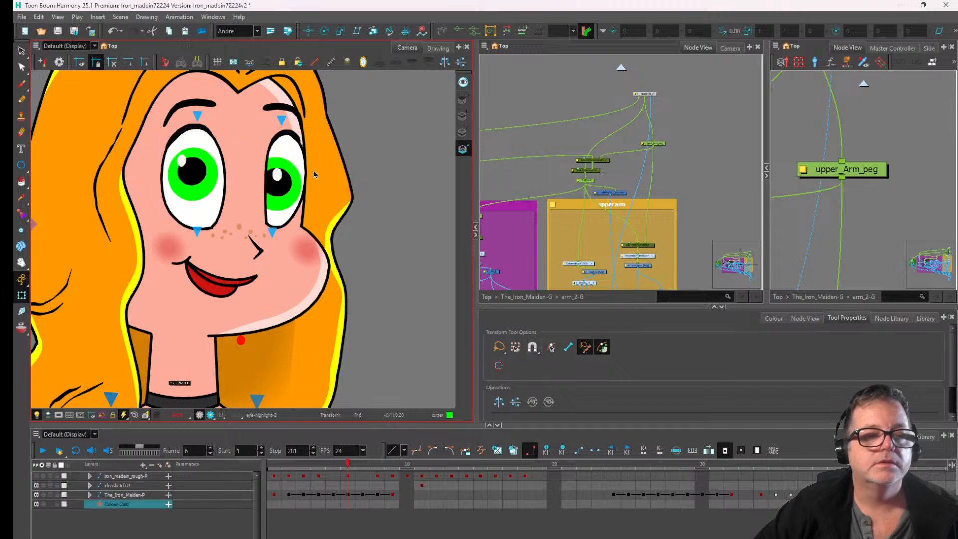
click(279, 178)
scroll(279, 178, down, 1)
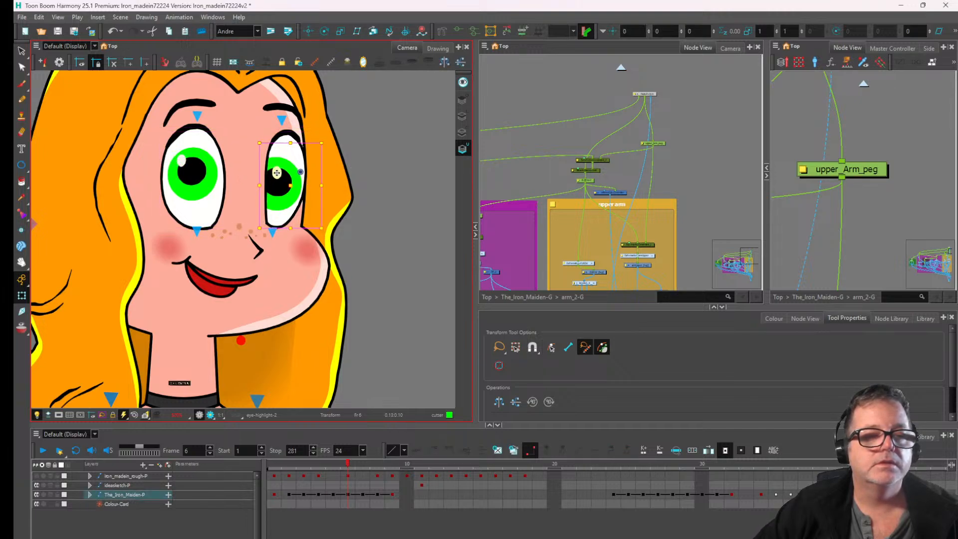
- Select both irises together, lower them toward the bottom of the eyes and clear the selection
scroll(233, 200, down, 2)
click(225, 191)
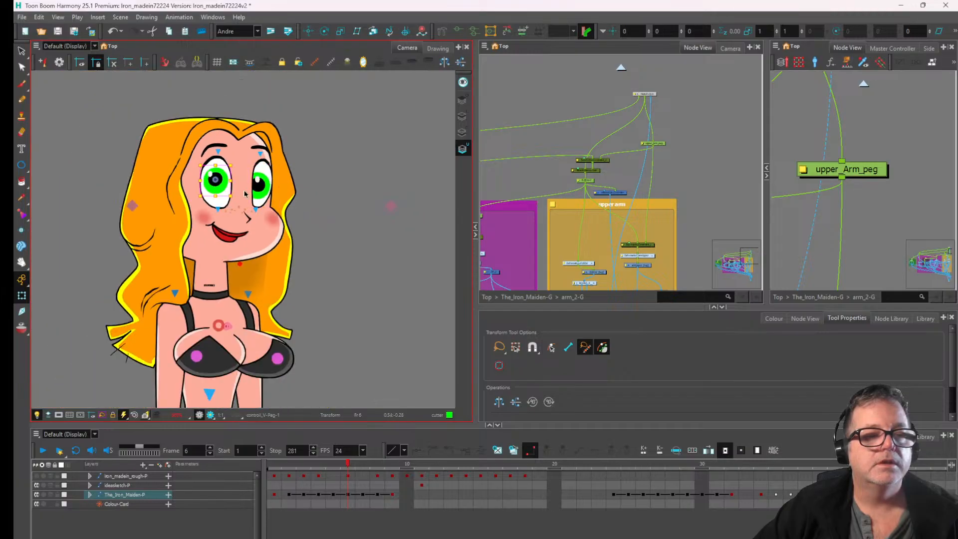
shift+click(260, 193)
mouse_move(261, 196)
mouse_down()
mouse_move(262, 180)
mouse_move(262, 210)
mouse_up()
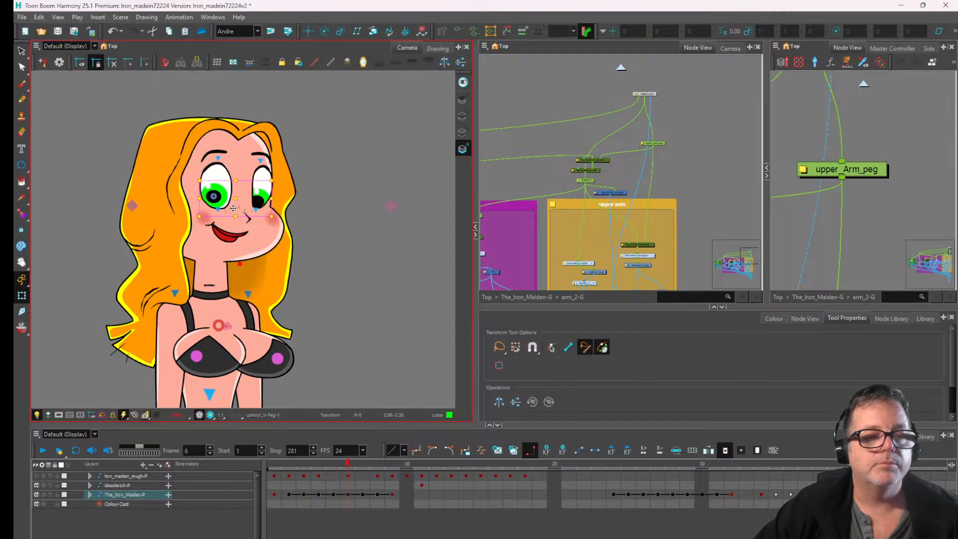
scroll(233, 209, up, 1)
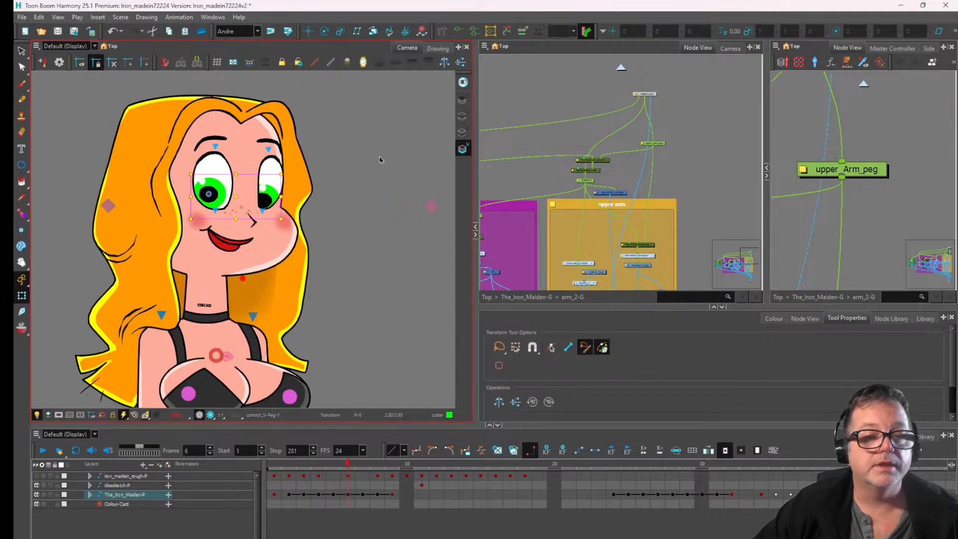
click(379, 159)
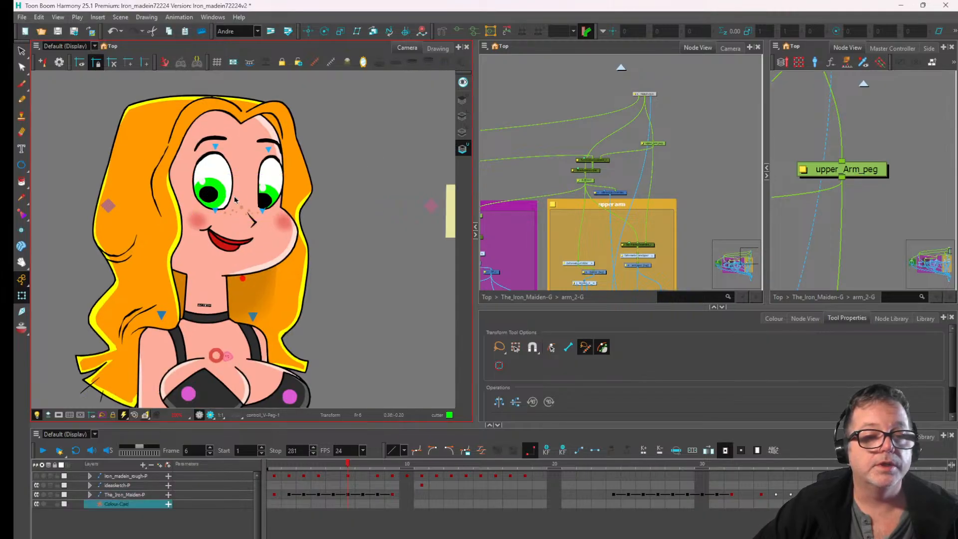
- Lower both irises further to the lower eyelids so the character looks down, and clear the selection
click(220, 191)
drag(220, 191, 280, 196)
click(274, 193)
click(218, 205)
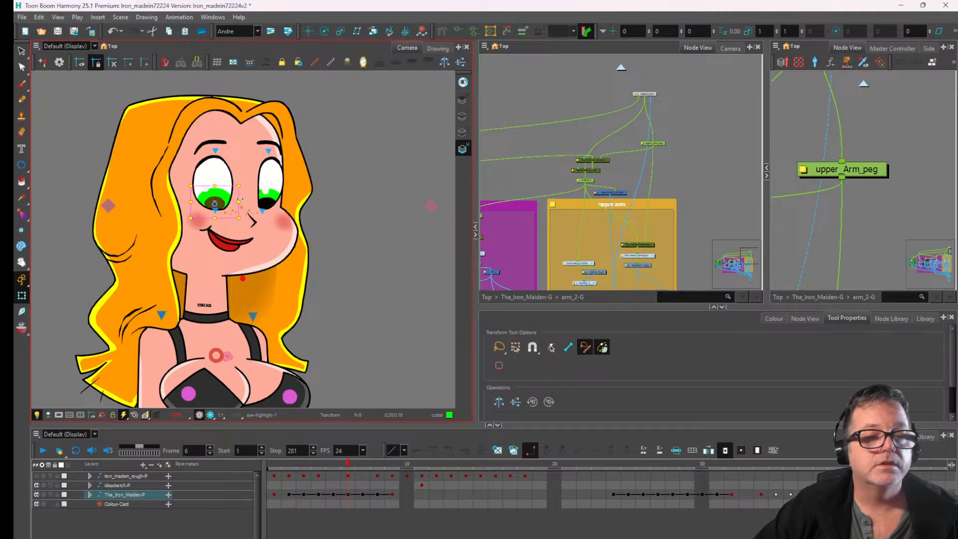
click(419, 196)
- Move both eye highlights down onto the lowered pupils and enlarge the highlight of the character's right eye
scroll(311, 170, up, 1)
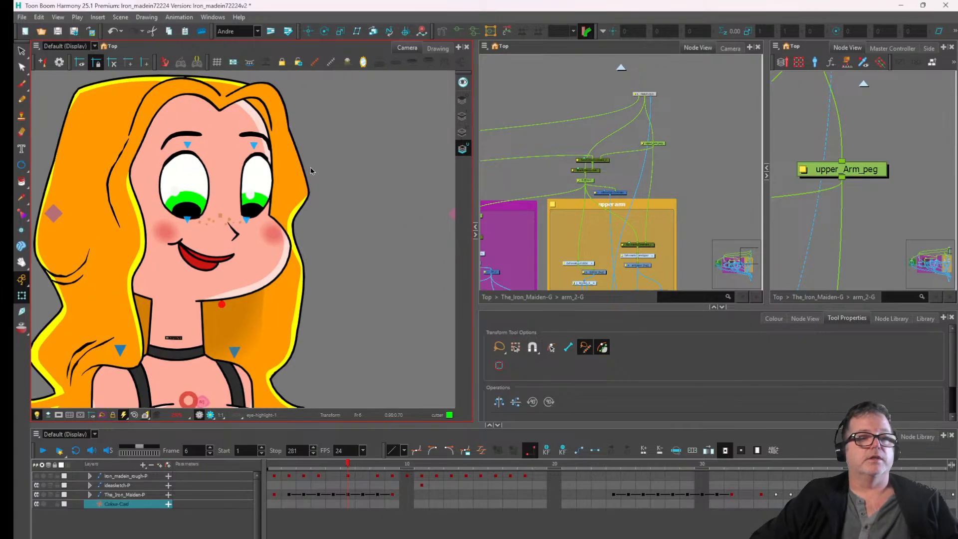
scroll(182, 210, up, 1)
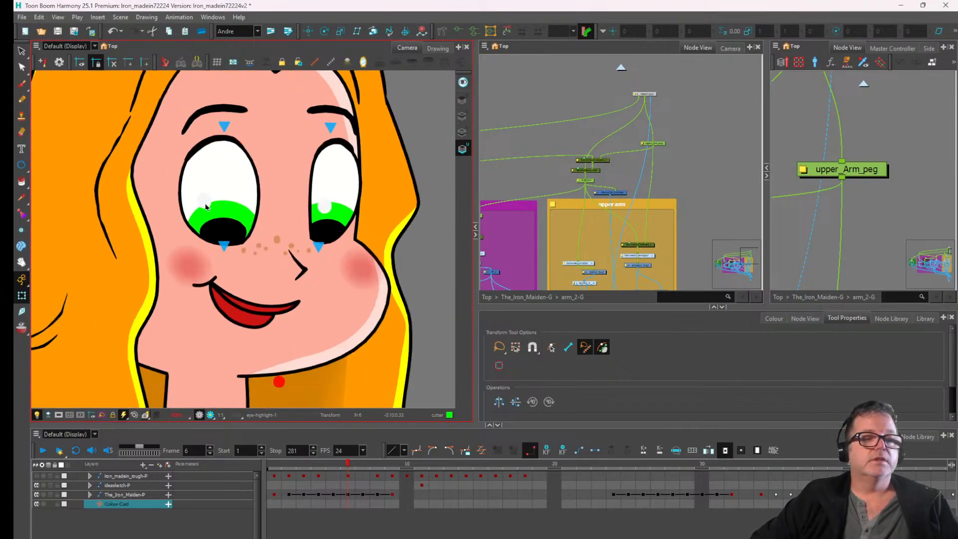
drag(205, 206, 213, 223)
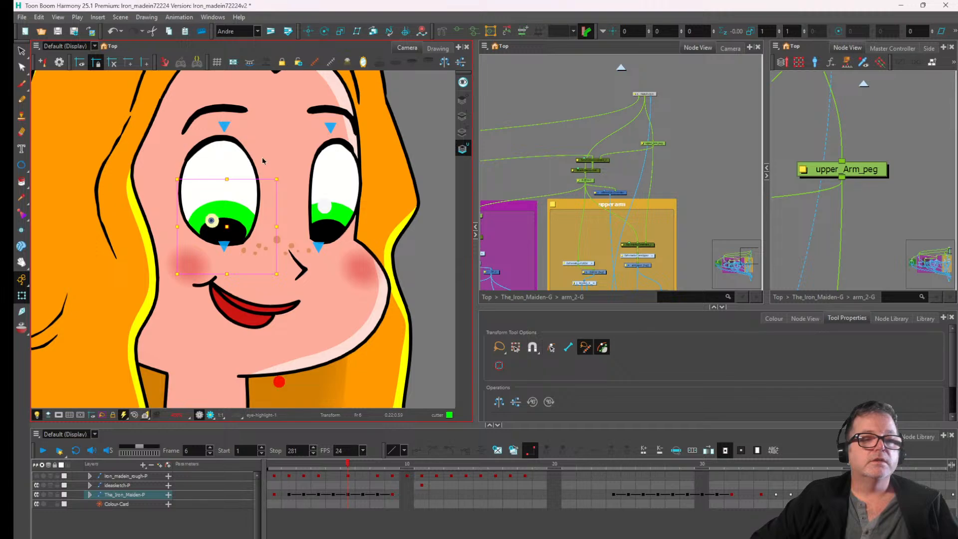
drag(277, 179, 288, 172)
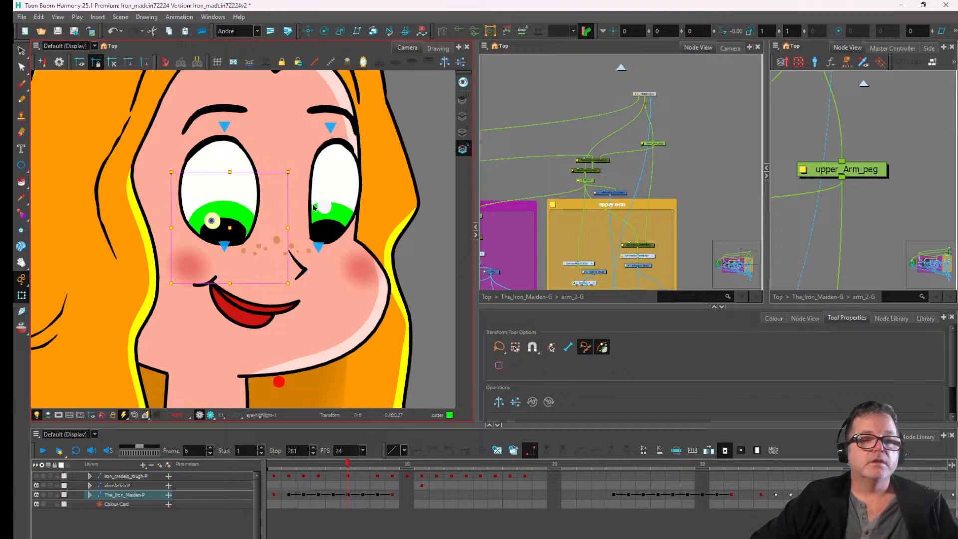
drag(325, 209, 327, 220)
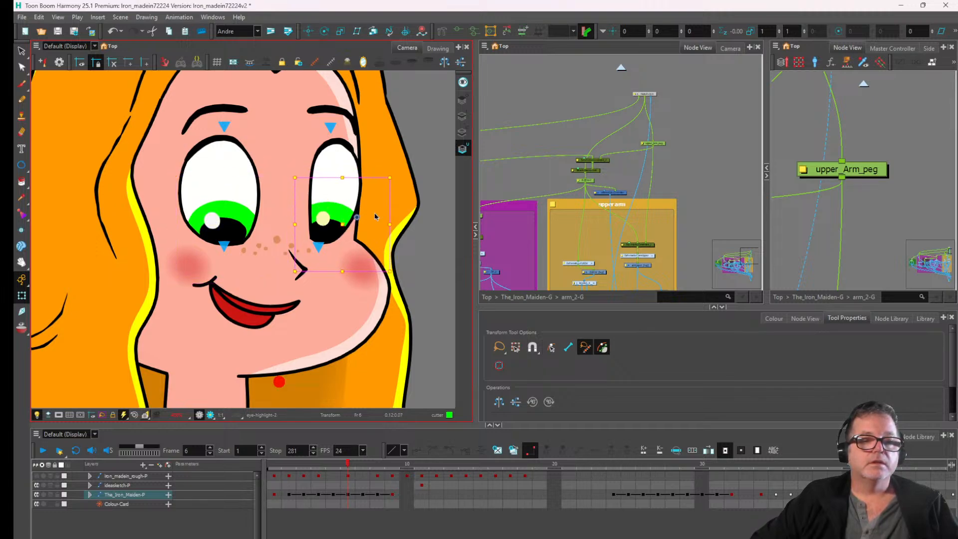
- Select the iris control of the character's right eye and raise the iris toward the middle of the eye
scroll(356, 218, down, 2)
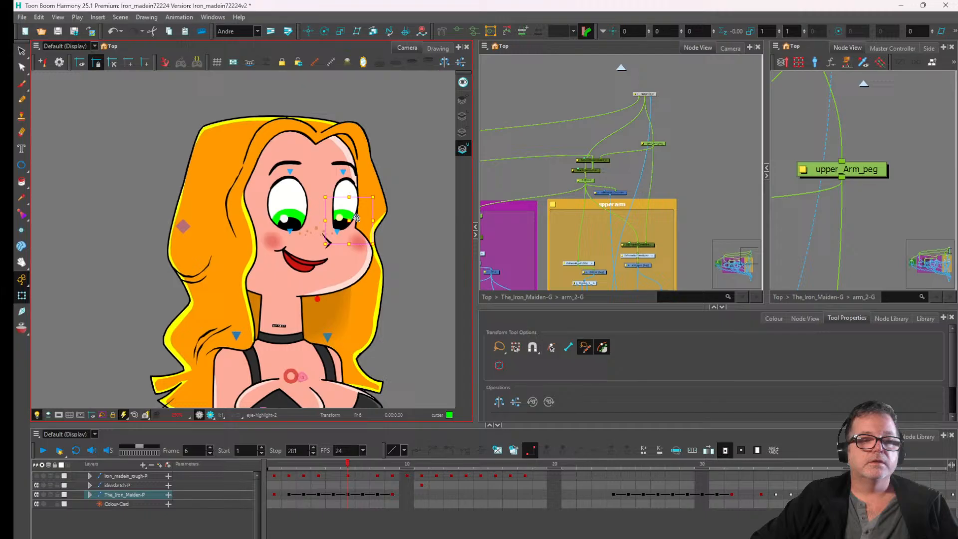
scroll(356, 217, down, 3)
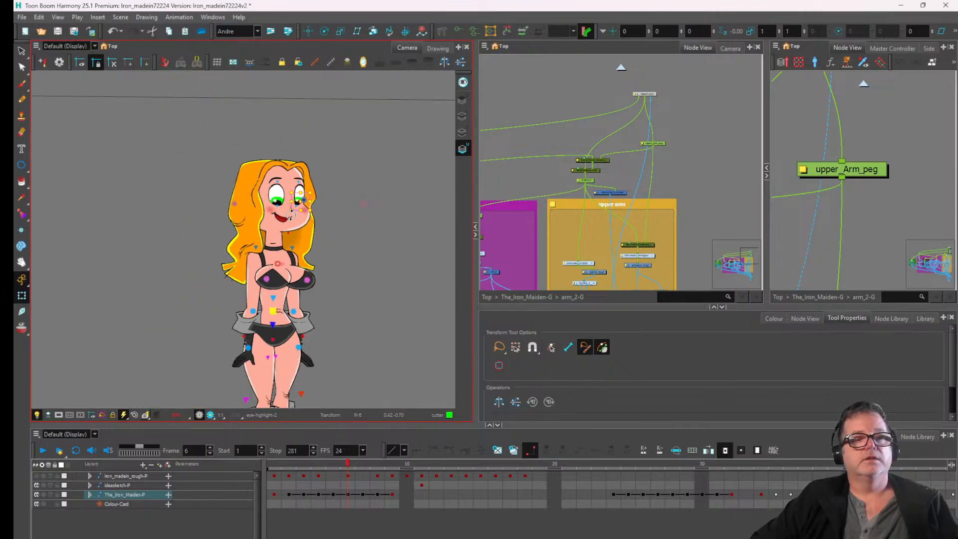
scroll(273, 191, up, 2)
click(273, 187)
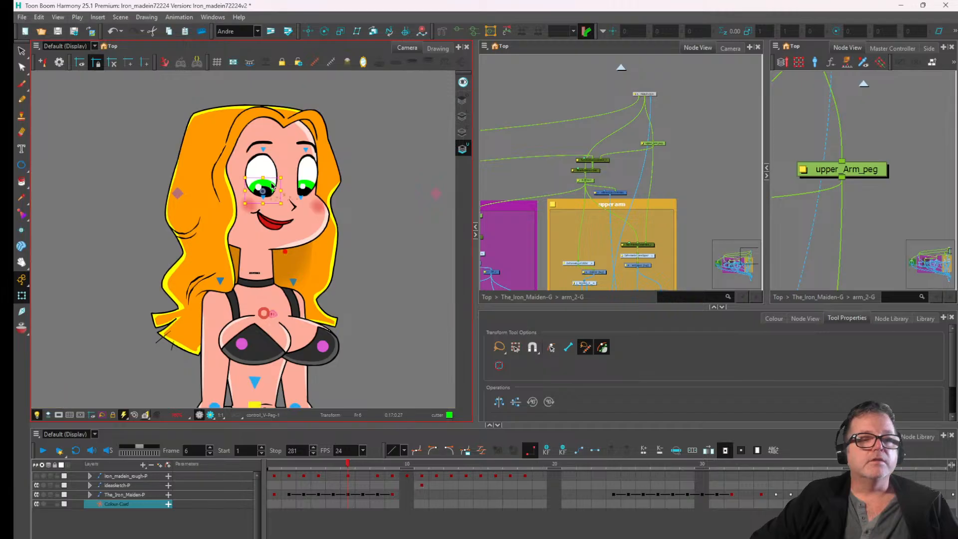
mouse_move(270, 184)
mouse_down()
mouse_move(265, 143)
mouse_move(266, 182)
mouse_up()
- Locate the iris-group nodes of the character's right eye, select them all and reset the iris to its default position
click(635, 163)
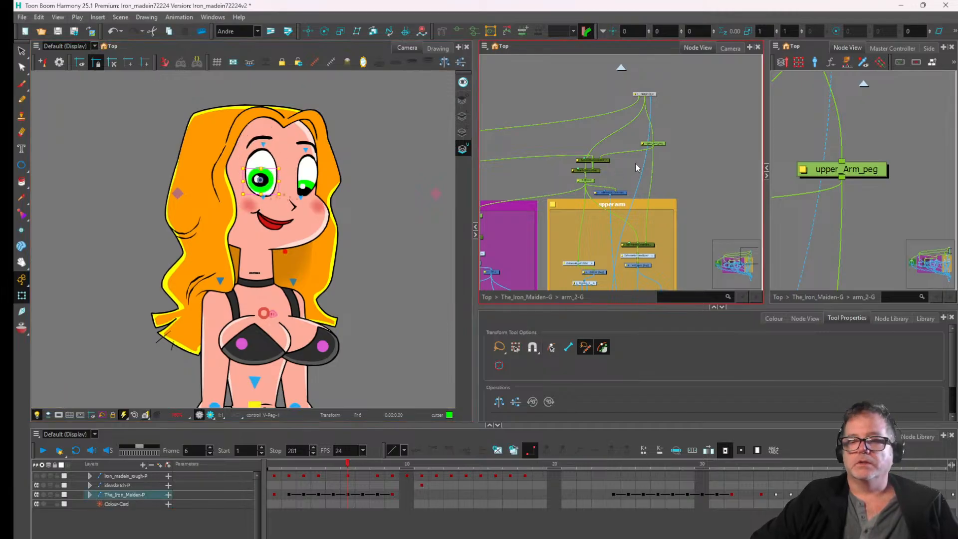
key(o)
scroll(650, 156, down, 5)
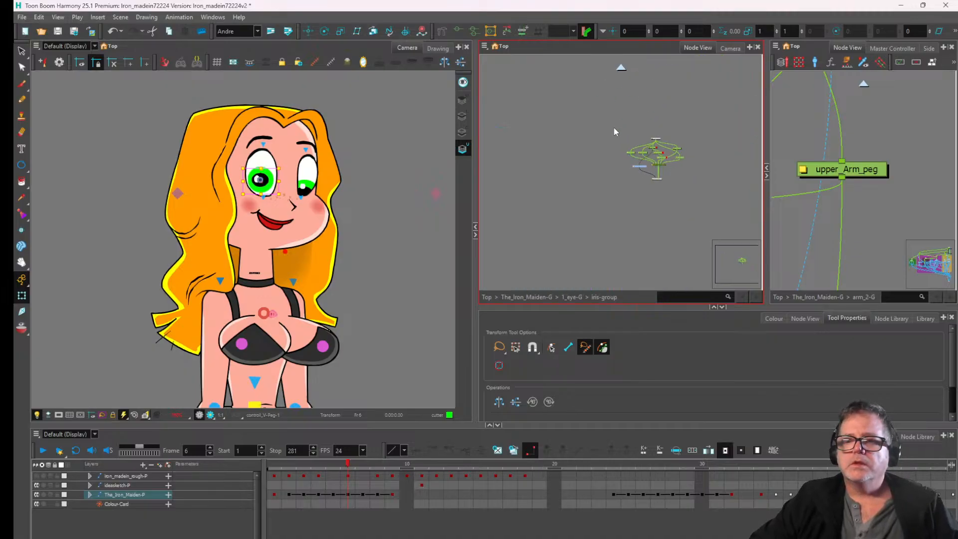
drag(613, 126, 683, 205)
key(ctrl+z)
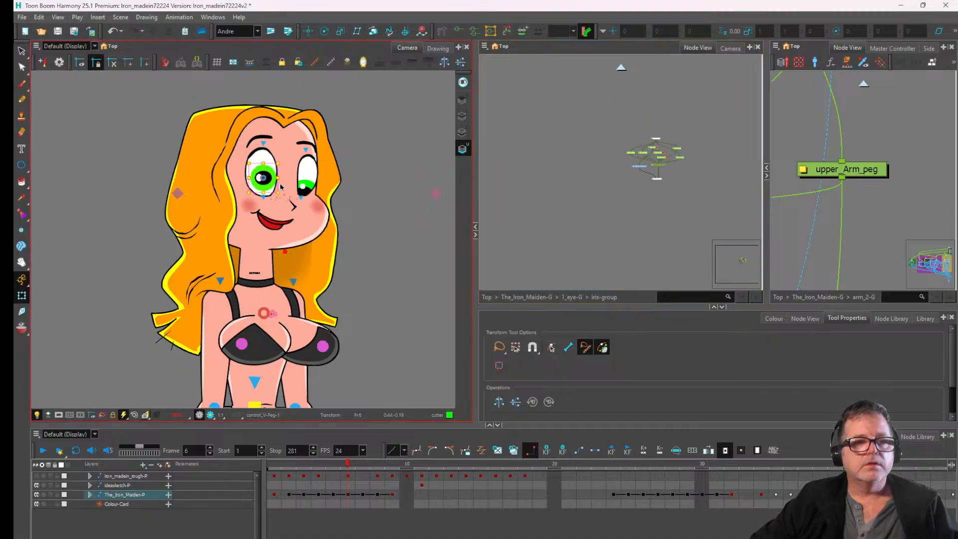
- Locate the eye ball nodes of the character's left eye, select them all and reset their transformations
scroll(283, 184, up, 4)
click(320, 191)
key(o)
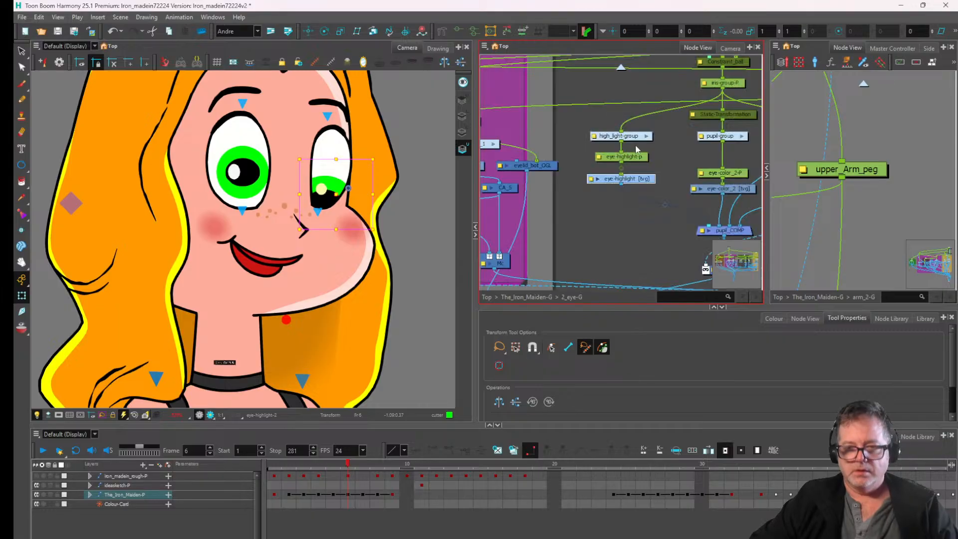
scroll(637, 149, down, 3)
scroll(658, 163, up, 4)
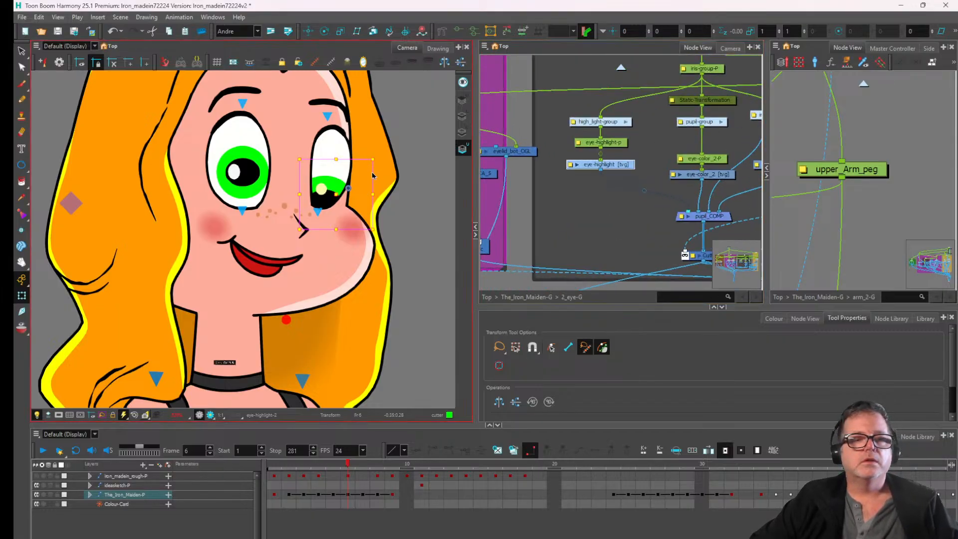
click(330, 191)
scroll(638, 130, down, 4)
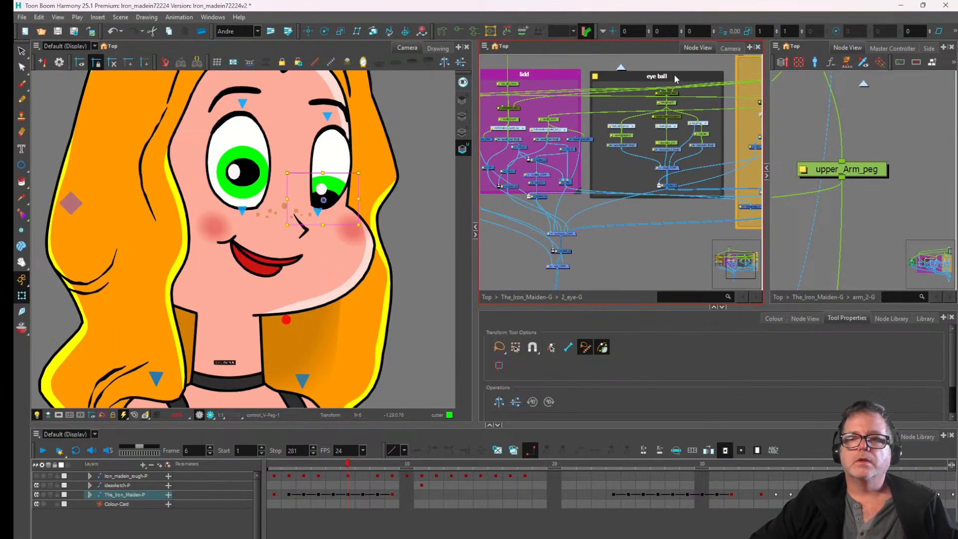
scroll(642, 81, down, 3)
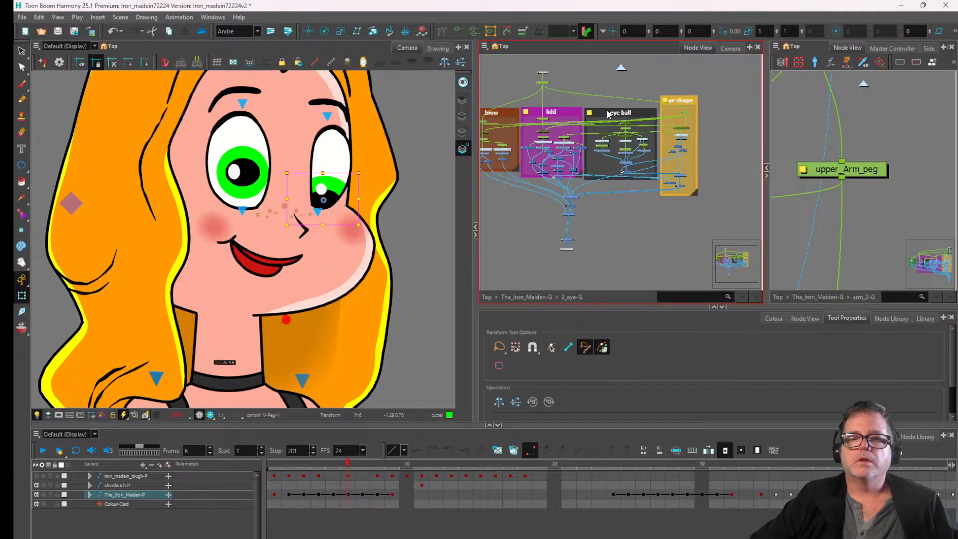
drag(601, 101, 636, 199)
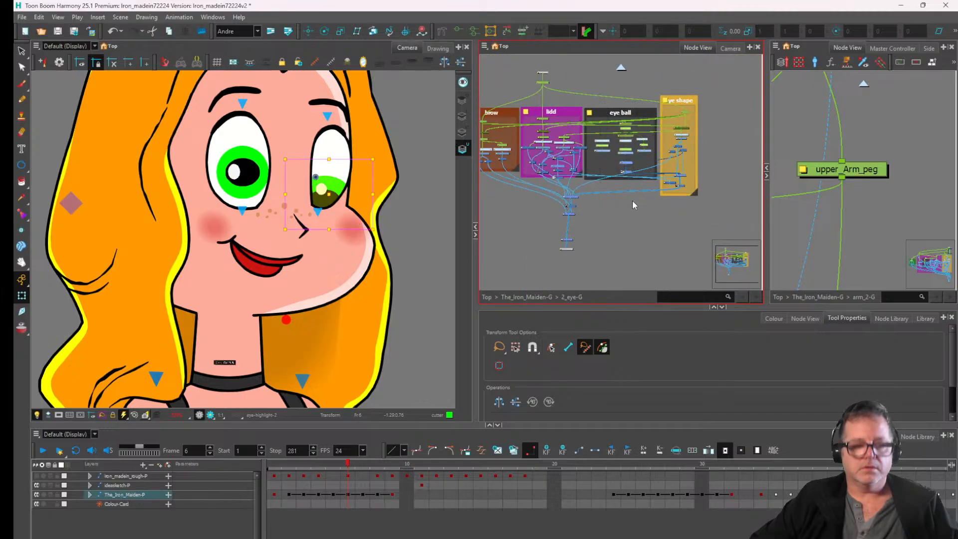
key(shift+r)
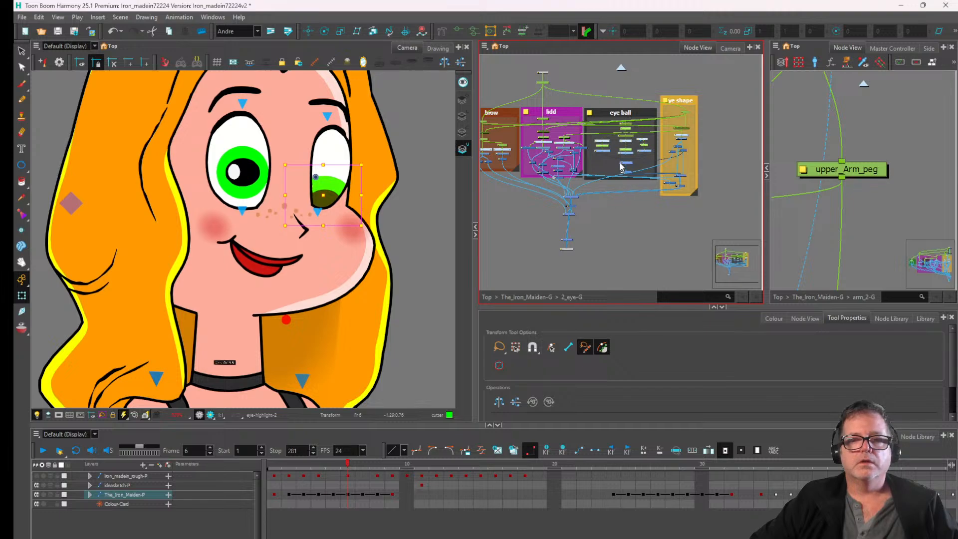
- Select all eye ball nodes of the character's right eye and reset its highlight and pupil
click(235, 176)
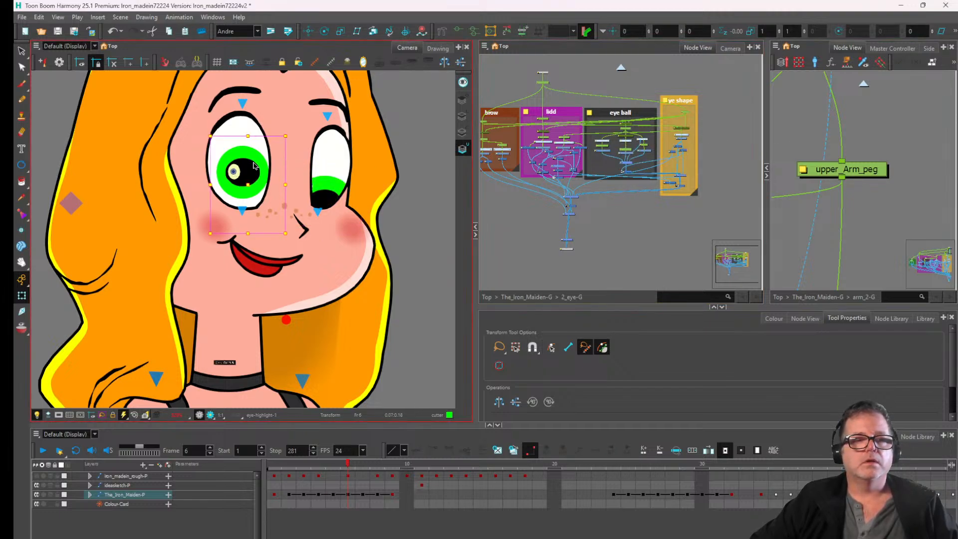
click(253, 164)
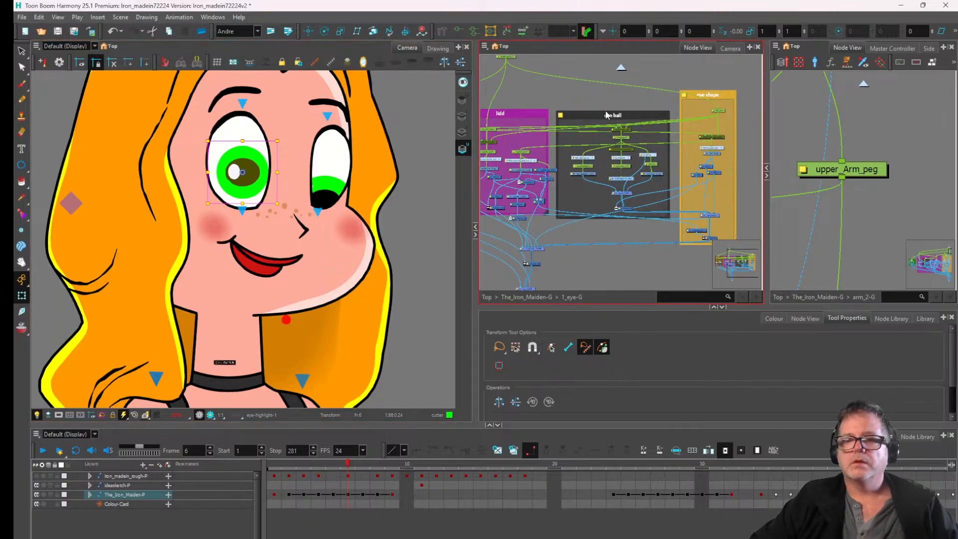
click(648, 252)
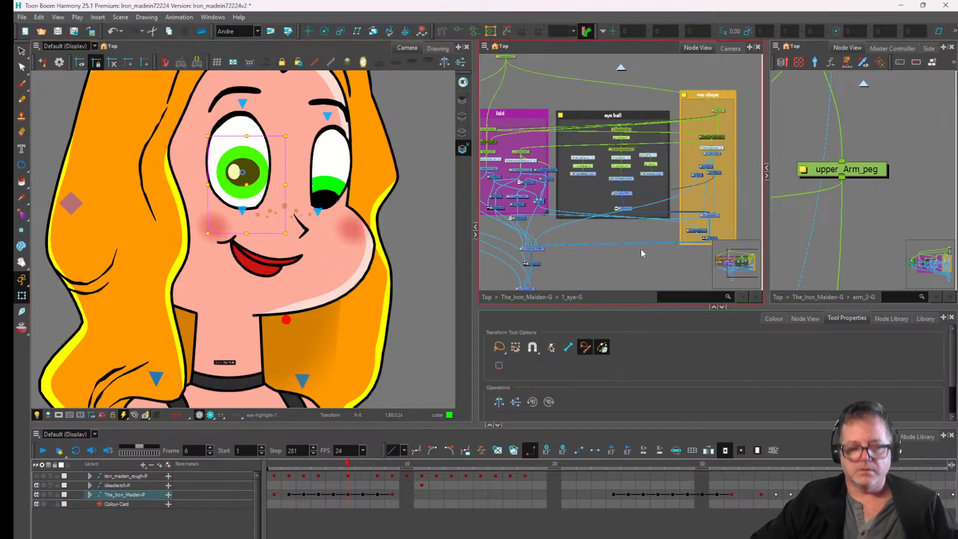
click(637, 246)
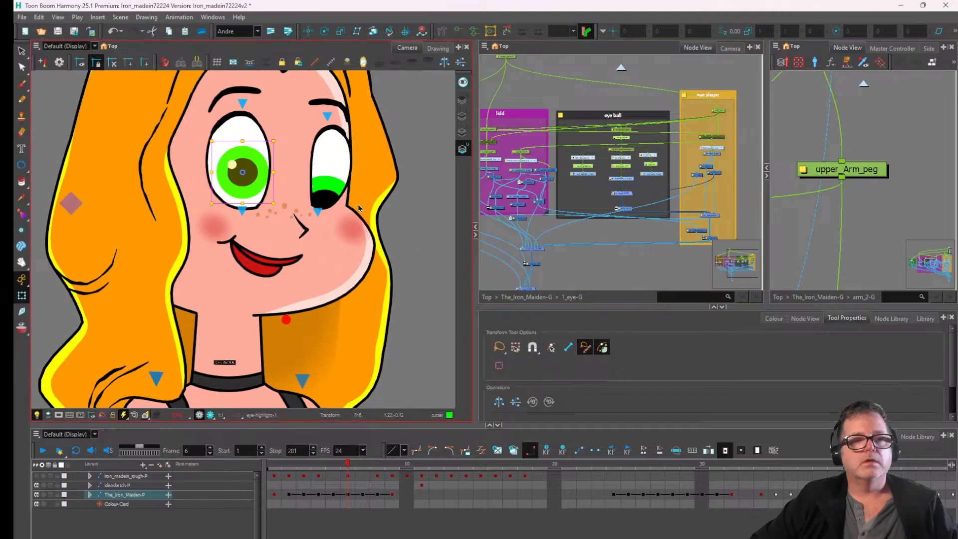
- Inspect the eye-color_2-P, eye-iris and eye-highlight-p pegs of the character's left eye one after another
click(327, 202)
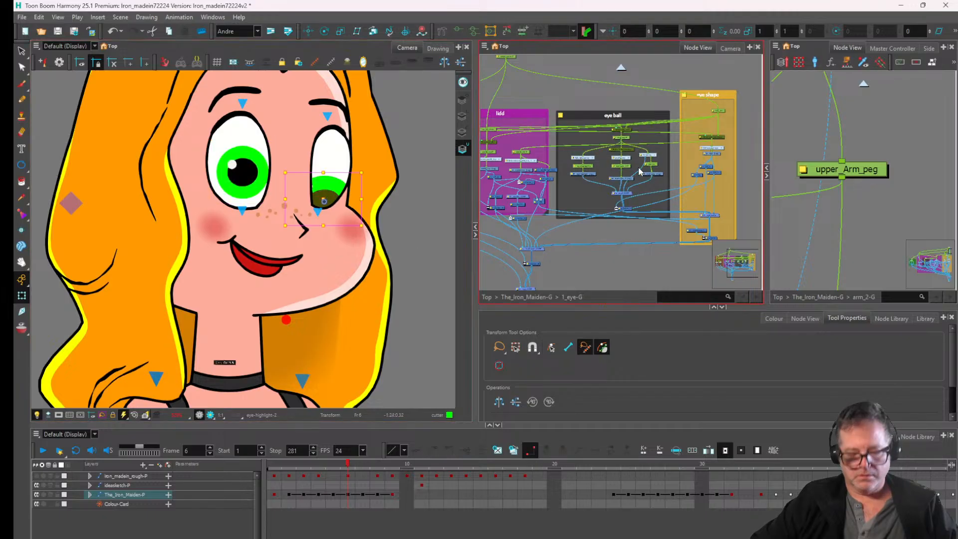
scroll(638, 166, up, 2)
scroll(639, 162, up, 2)
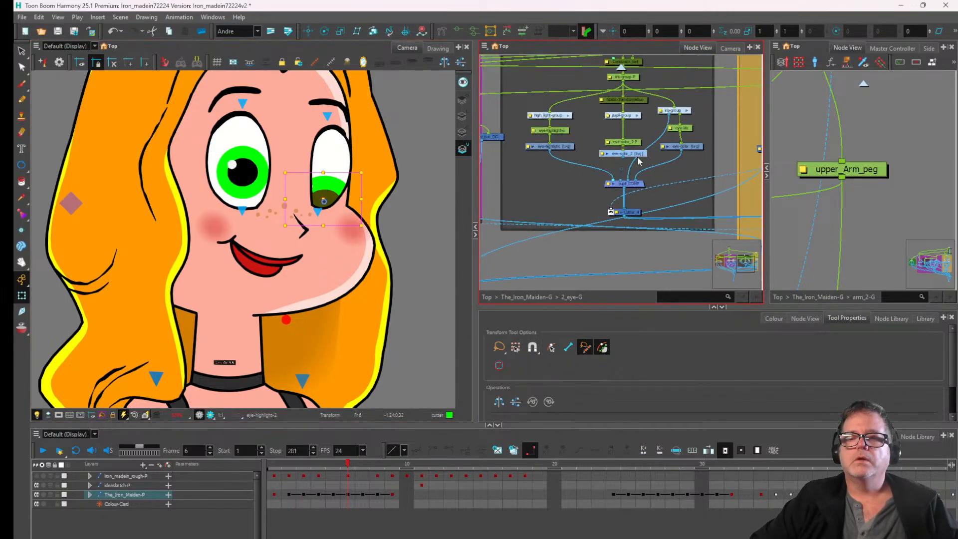
scroll(639, 159, up, 2)
click(629, 139)
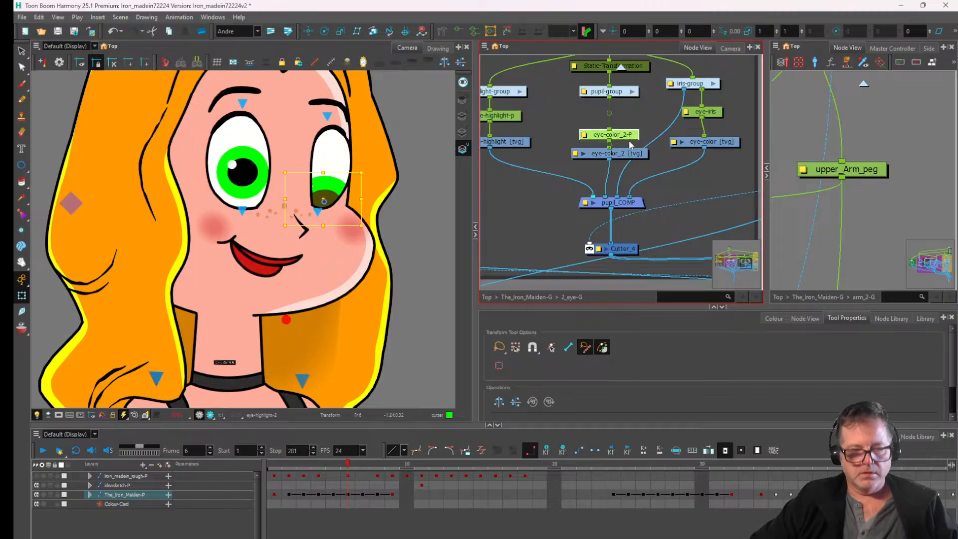
click(715, 116)
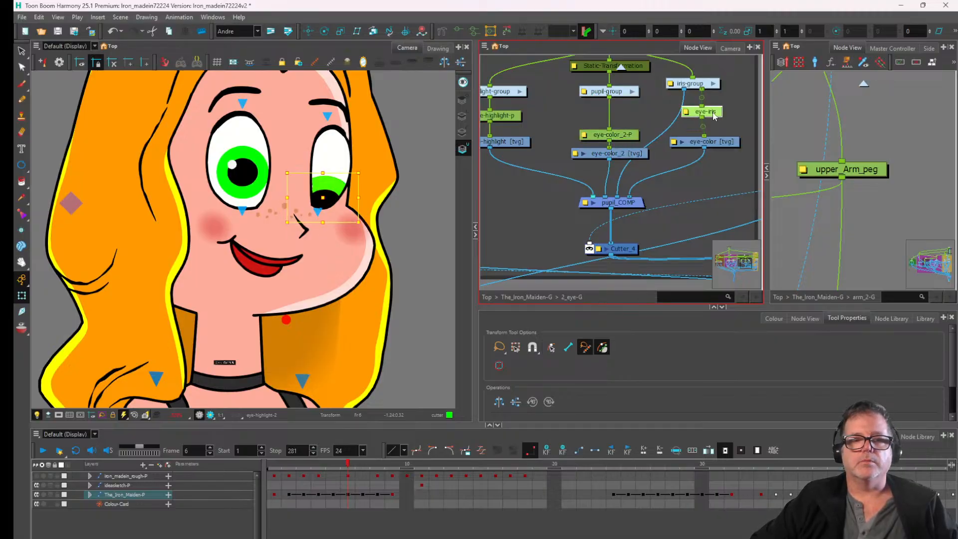
click(501, 120)
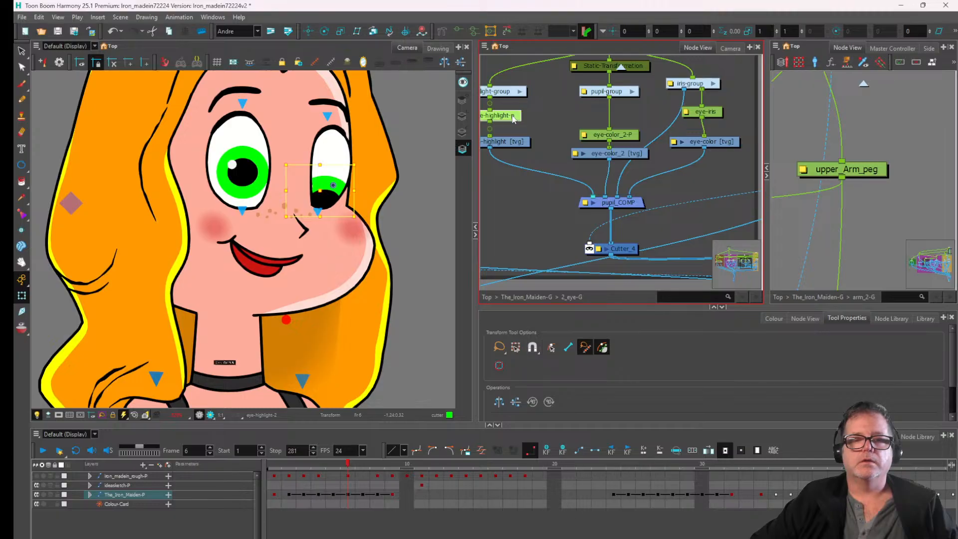
scroll(599, 100, down, 2)
- Try raising the left eye's iris through the iris-group-P peg, and undo the move
click(601, 113)
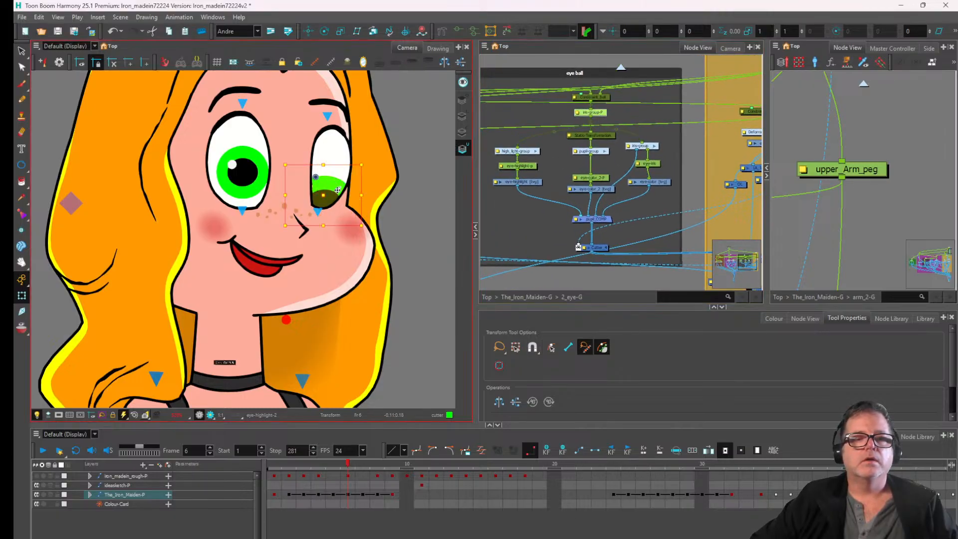
drag(338, 190, 344, 162)
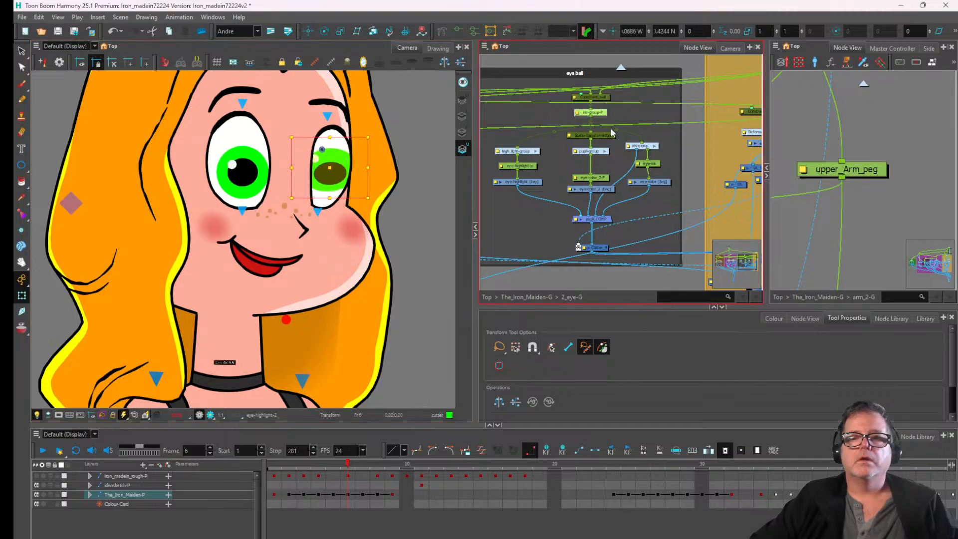
scroll(612, 132, up, 3)
key(ctrl+z)
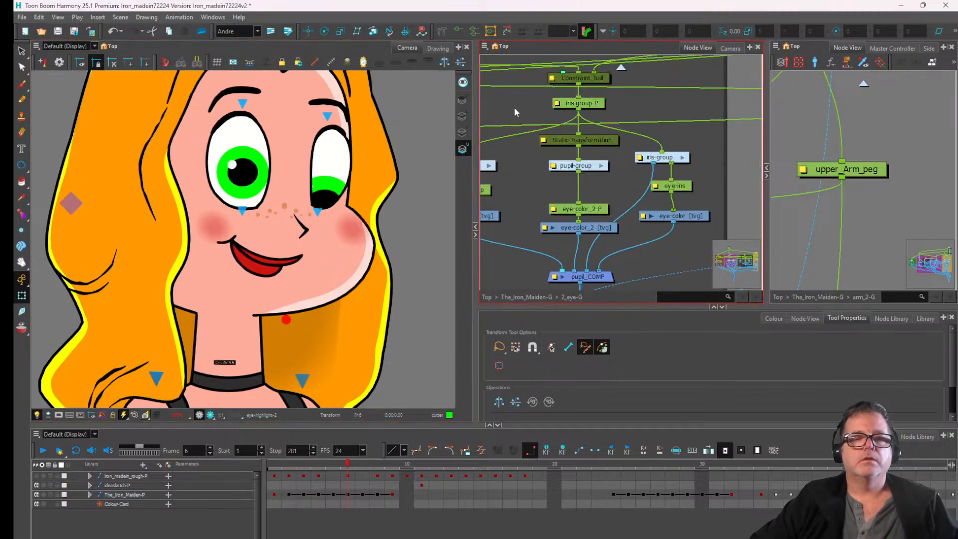
- Raise the left eye's iris with its control, open its iris-group and reset the nodes inside
drag(339, 182, 345, 159)
click(485, 136)
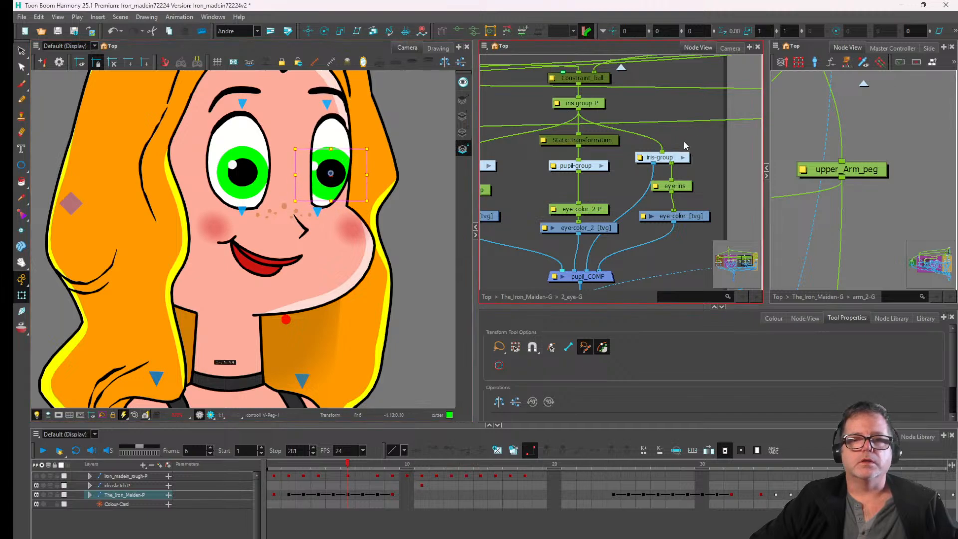
click(682, 157)
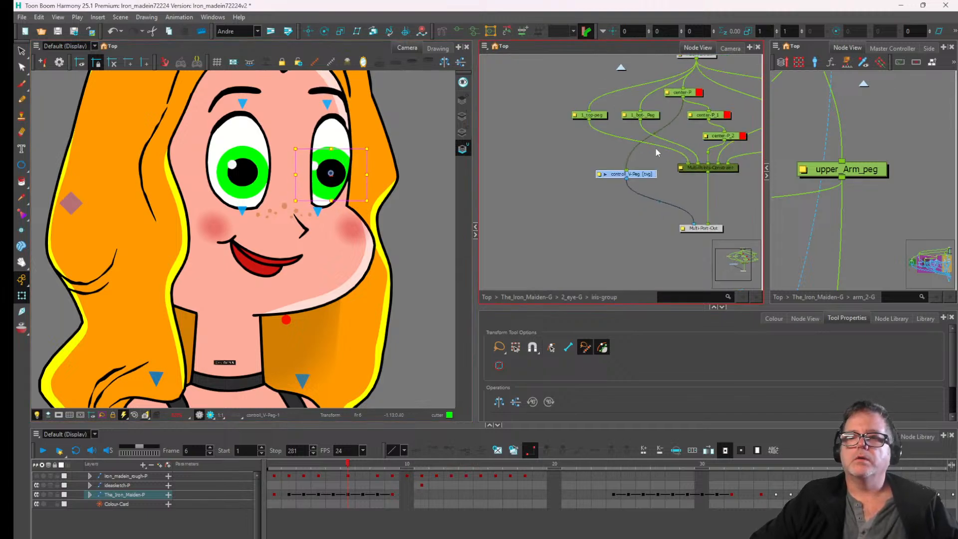
scroll(655, 148, down, 3)
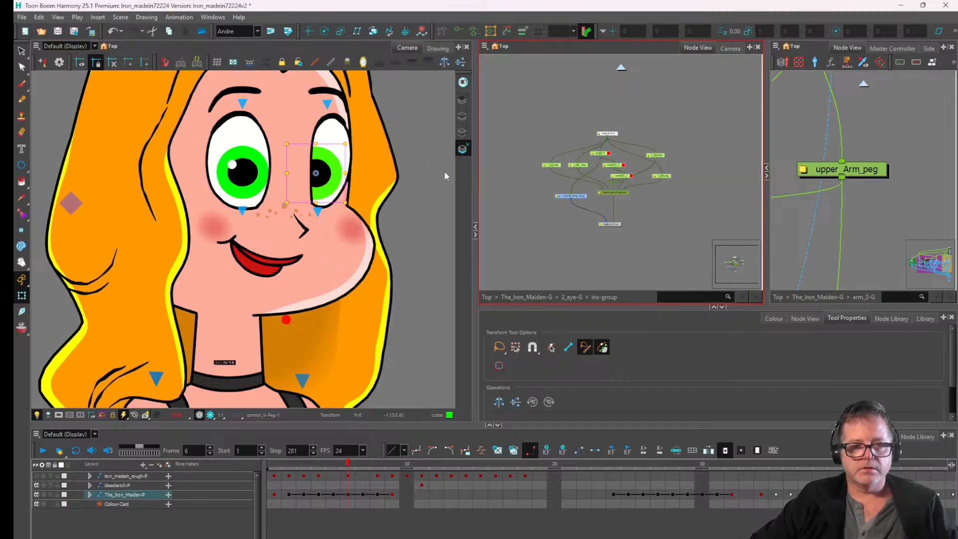
- Shift the left eye's iris slightly outward and down, and inspect the control_V-Peg node of the right eye's iris-group
mouse_move(338, 153)
mouse_down()
mouse_move(324, 152)
mouse_move(337, 163)
mouse_up()
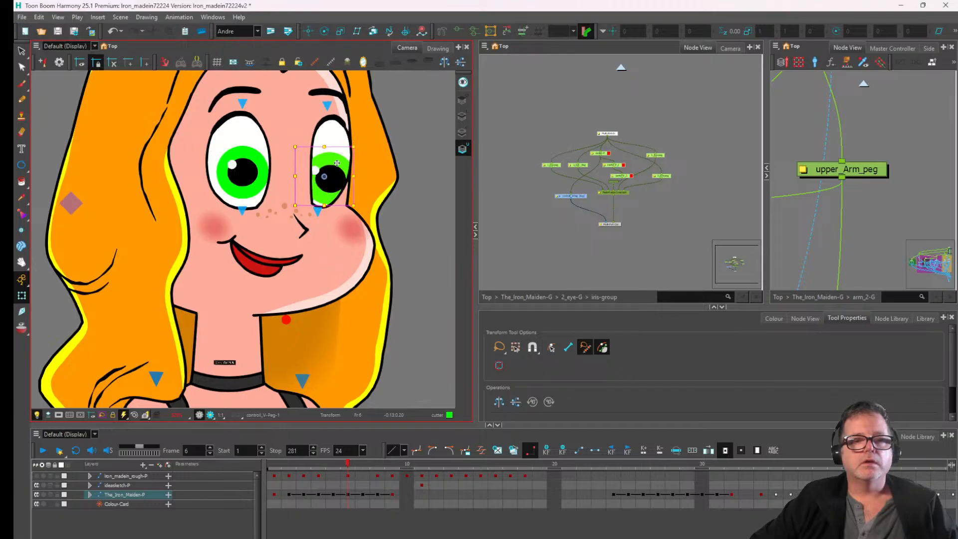
click(265, 186)
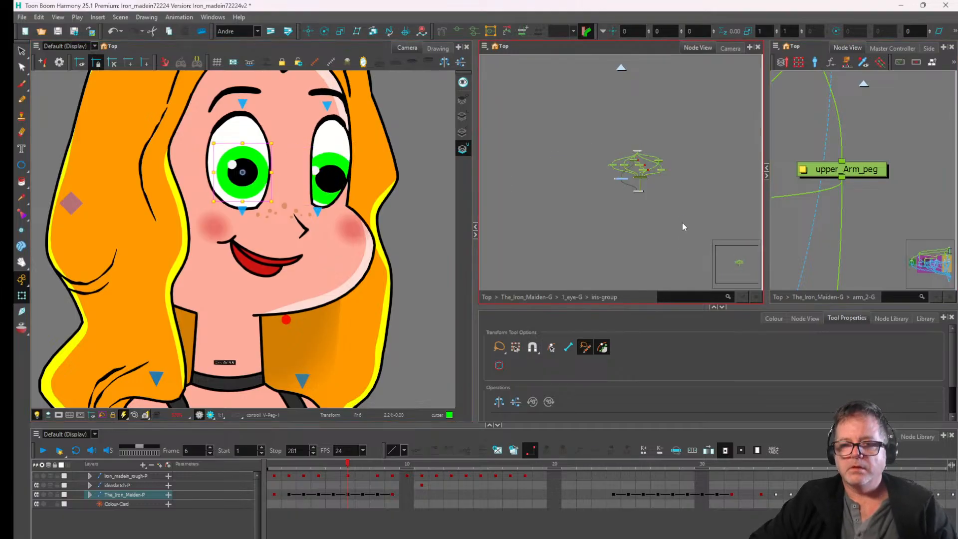
scroll(654, 184, up, 4)
scroll(536, 173, up, 2)
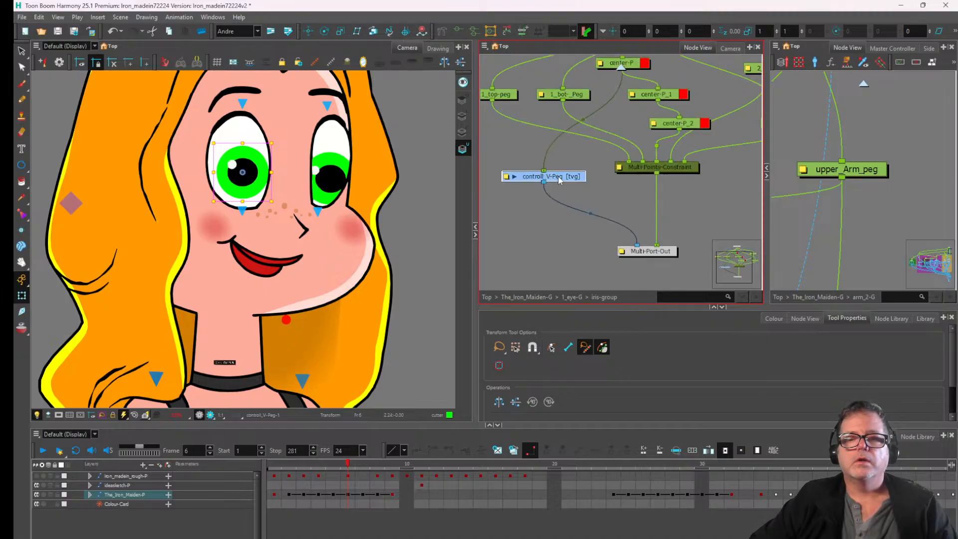
- Select all nodes in the left eye's iris-group and reset its iris position
click(322, 164)
scroll(675, 183, up, 1)
drag(504, 83, 668, 220)
drag(597, 184, 645, 184)
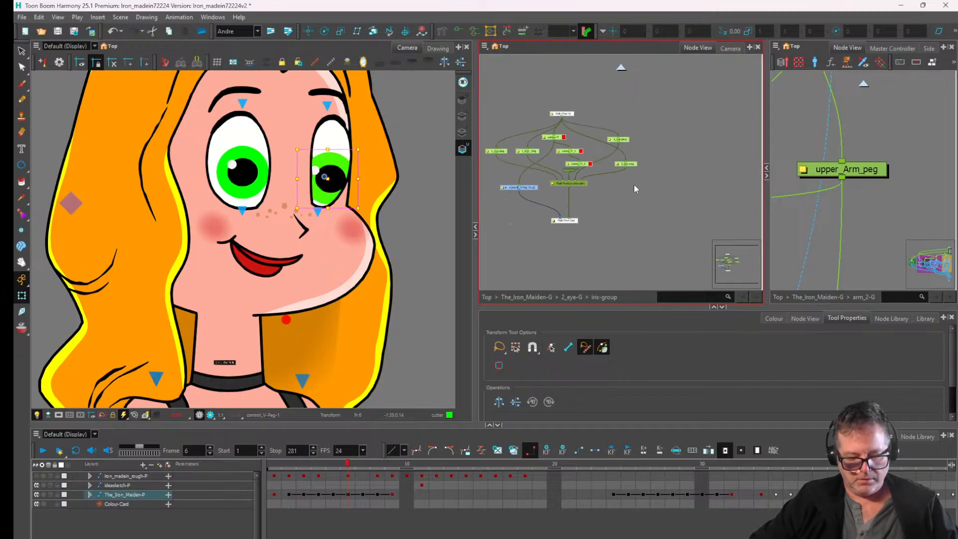
- Locate the right eye's iris-group nodes for comparison and move the left eye's iris slightly outward with its control
click(247, 156)
scroll(524, 121, up, 2)
scroll(590, 151, down, 2)
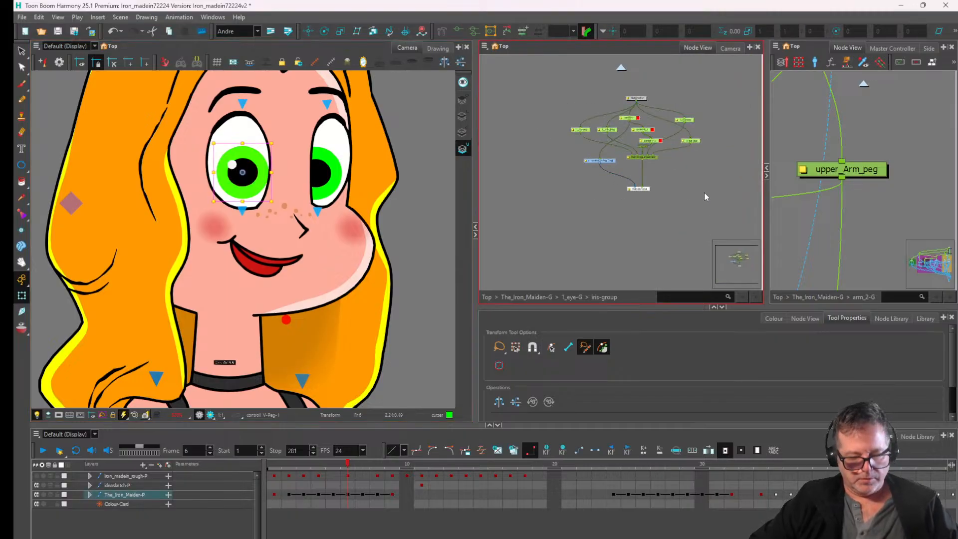
scroll(363, 169, up, 2)
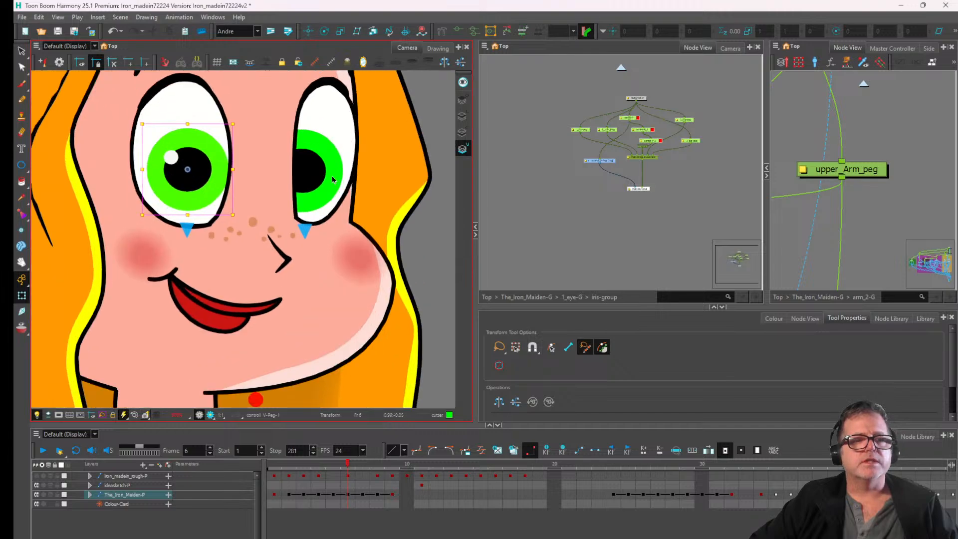
click(334, 176)
drag(334, 176, 345, 178)
- Locate the right eye's pupil drawing in the node network and move its eye-color_2-P peg slightly upward
click(338, 179)
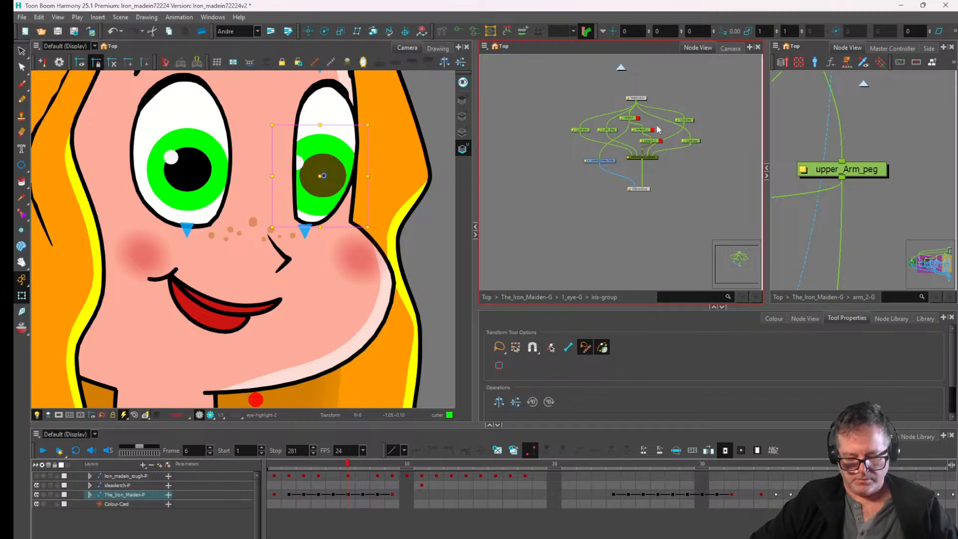
key(o)
scroll(655, 135, up, 2)
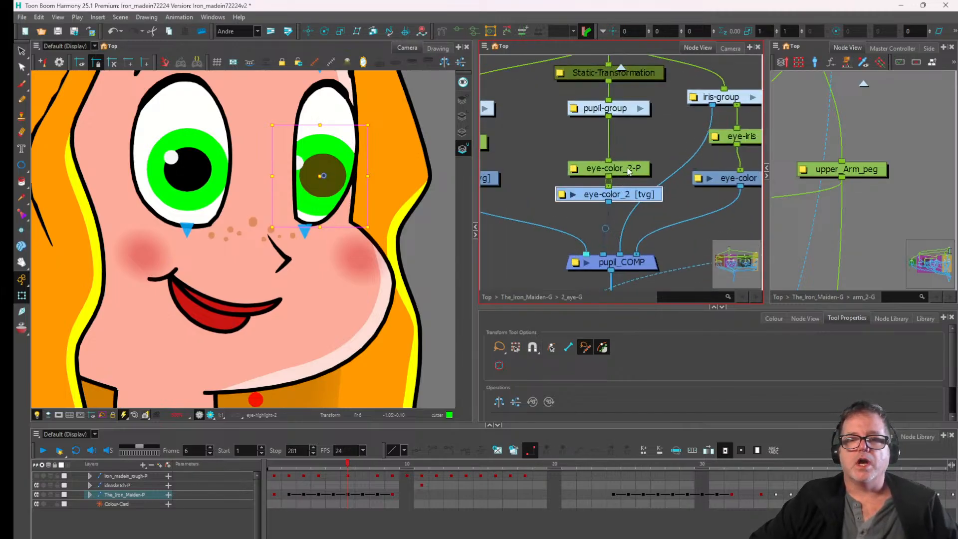
drag(629, 172, 629, 159)
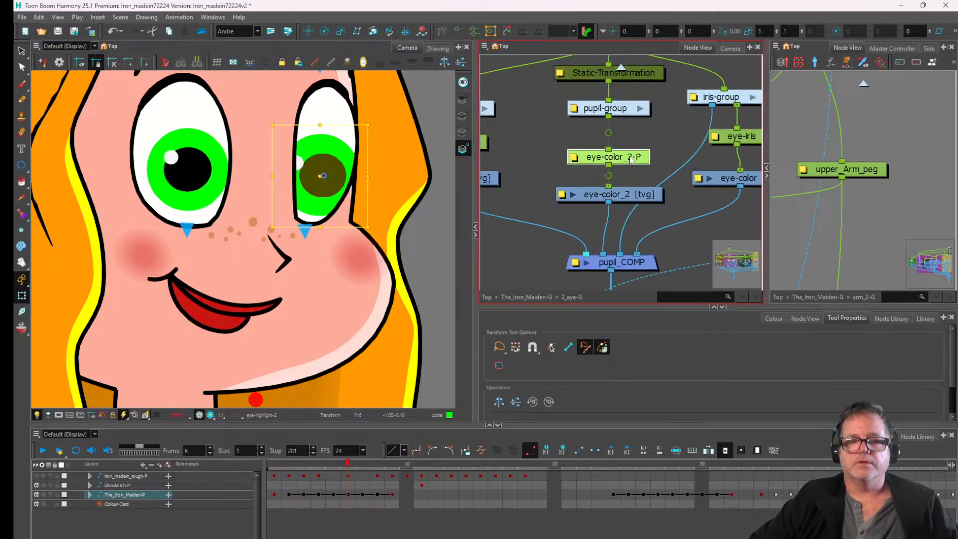
- Compare the pupils of both eyes, select the right eye's iris control and examine the nodes in its iris-group
click(209, 172)
click(320, 166)
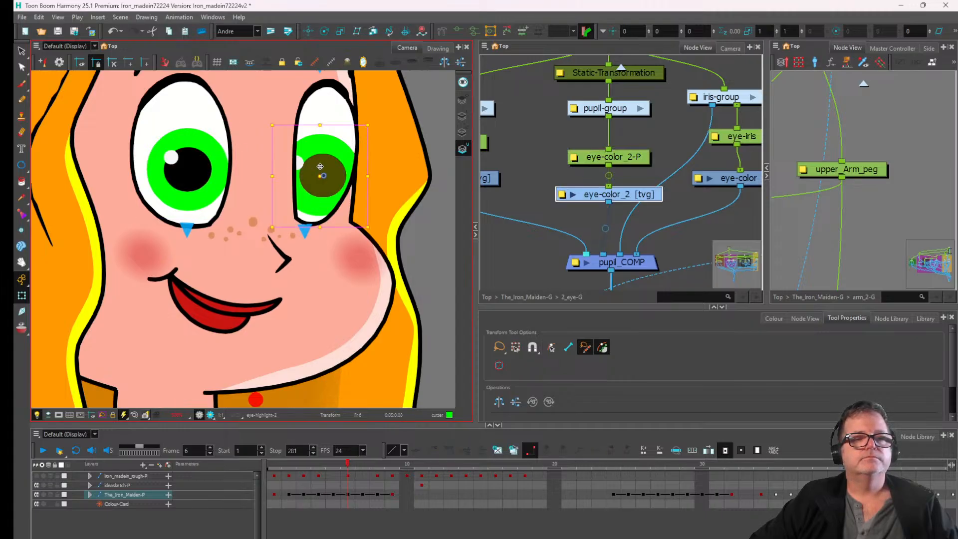
click(340, 144)
scroll(364, 129, up, 1)
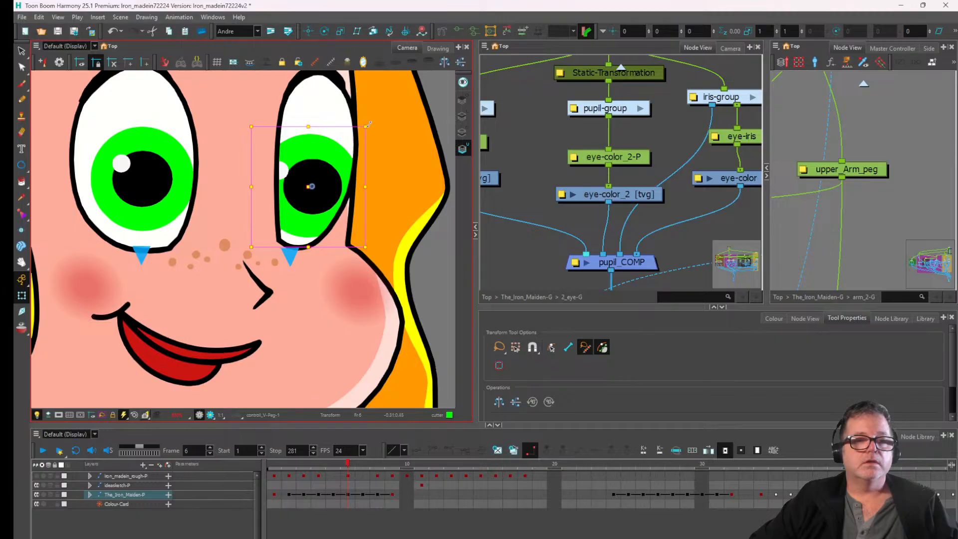
key(o)
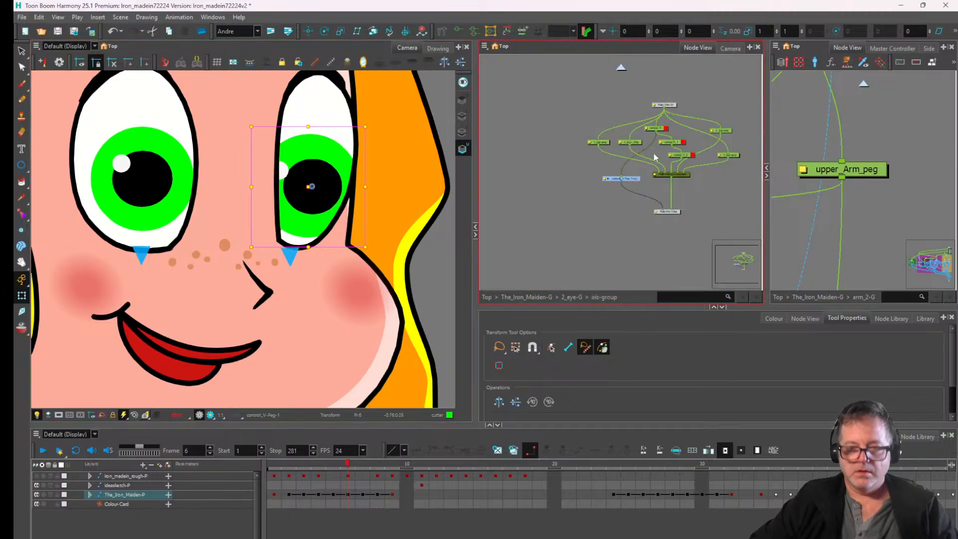
scroll(660, 135, up, 2)
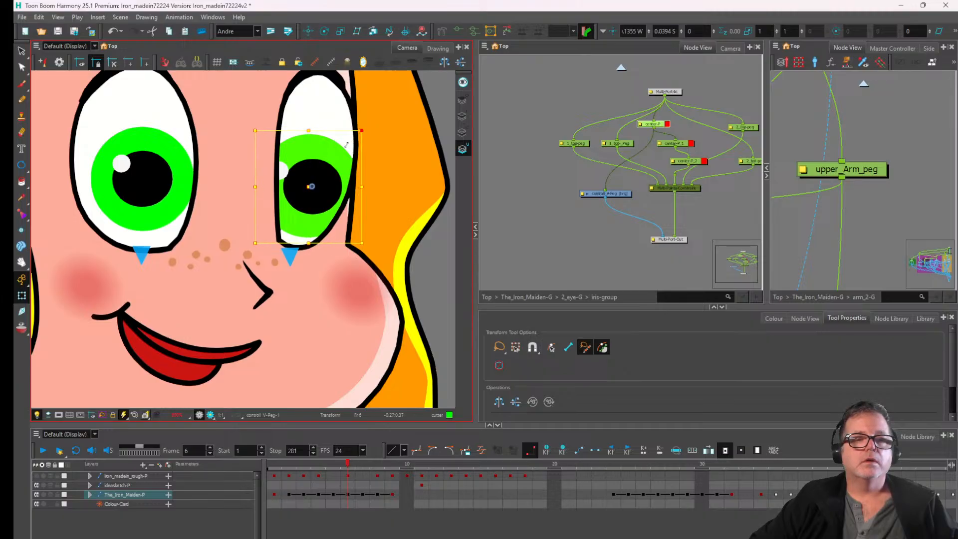
- Try scaling the right eye's iris with its control
drag(169, 150, 166, 142)
drag(309, 148, 354, 140)
scroll(331, 155, down, 1)
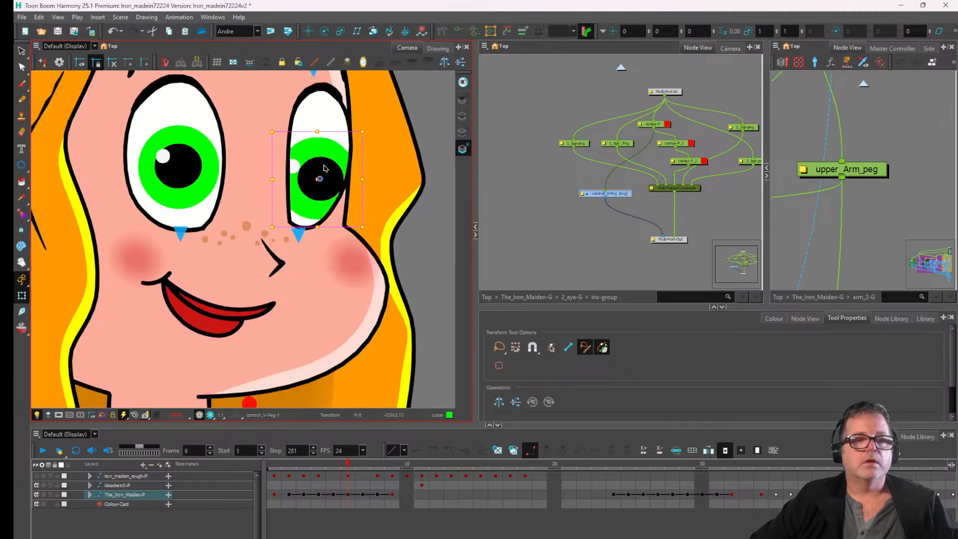
- Shift the right eye's highlight outward toward the pupil and try resizing the eye's iris with its control
click(330, 163)
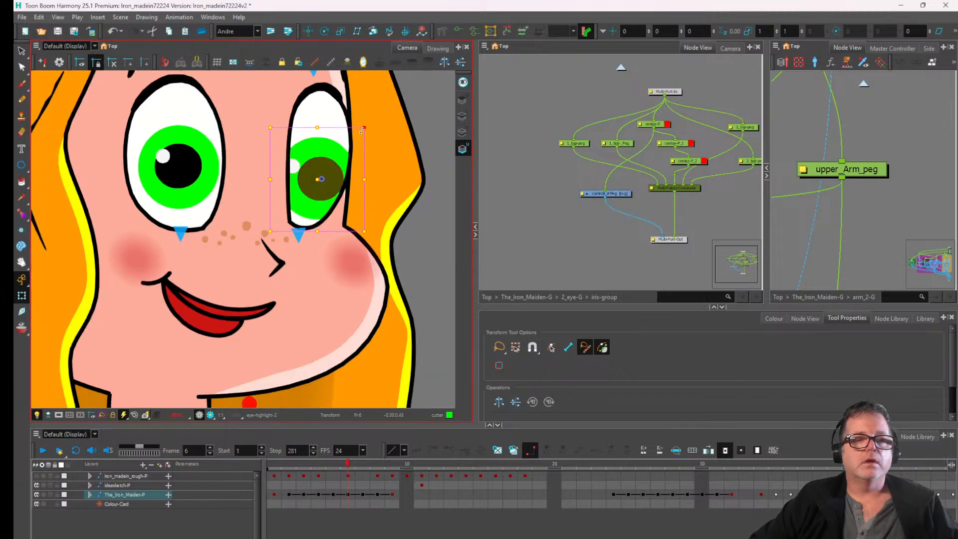
drag(362, 129, 359, 135)
drag(295, 166, 307, 165)
click(326, 146)
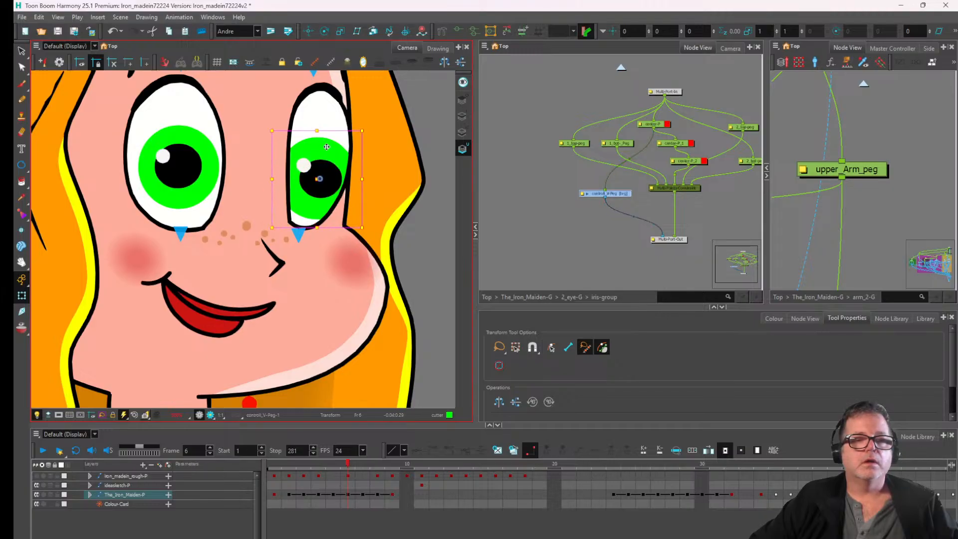
drag(272, 131, 305, 136)
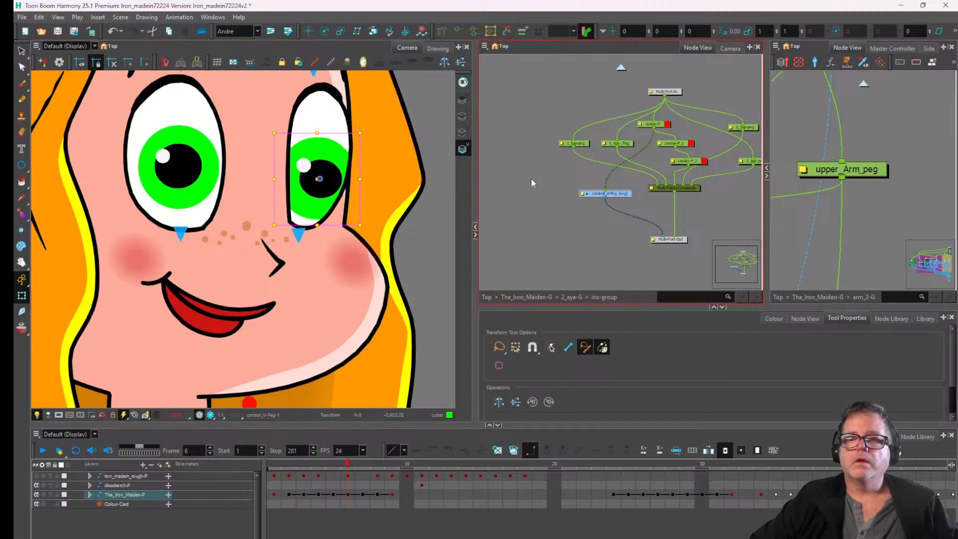
- Try moving the right eye's iris with its control and center-P peg, and undo the trial changes
drag(322, 154, 362, 176)
key(ctrl+z)
key(ctrl+z)
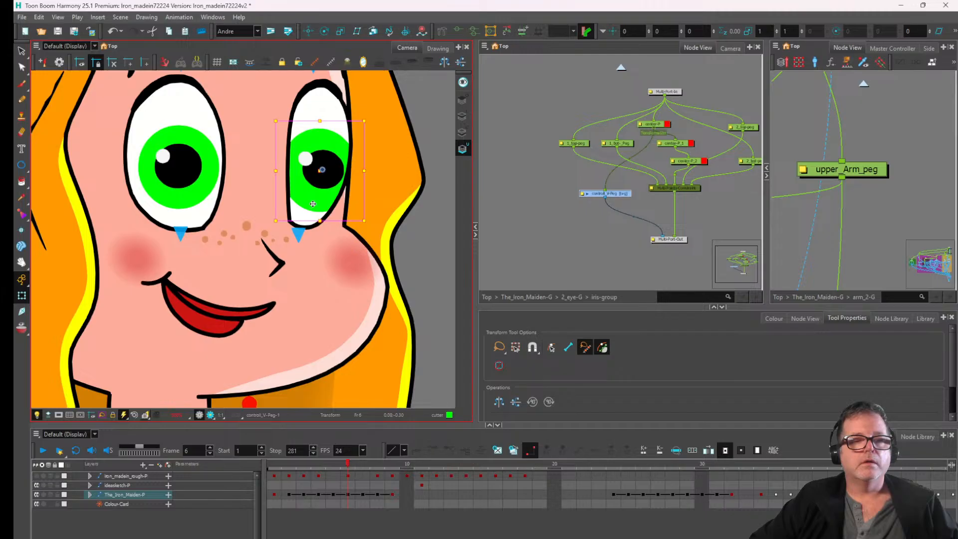
click(320, 208)
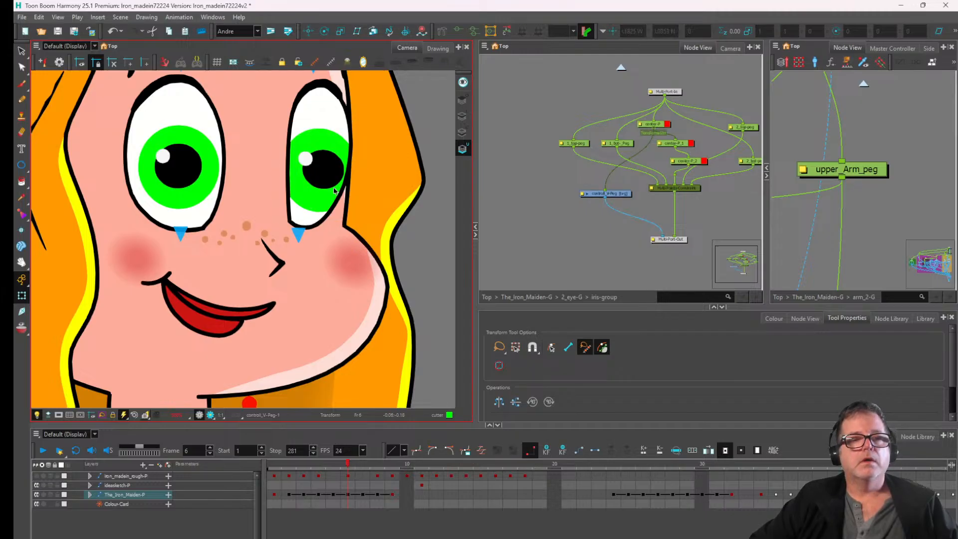
click(334, 190)
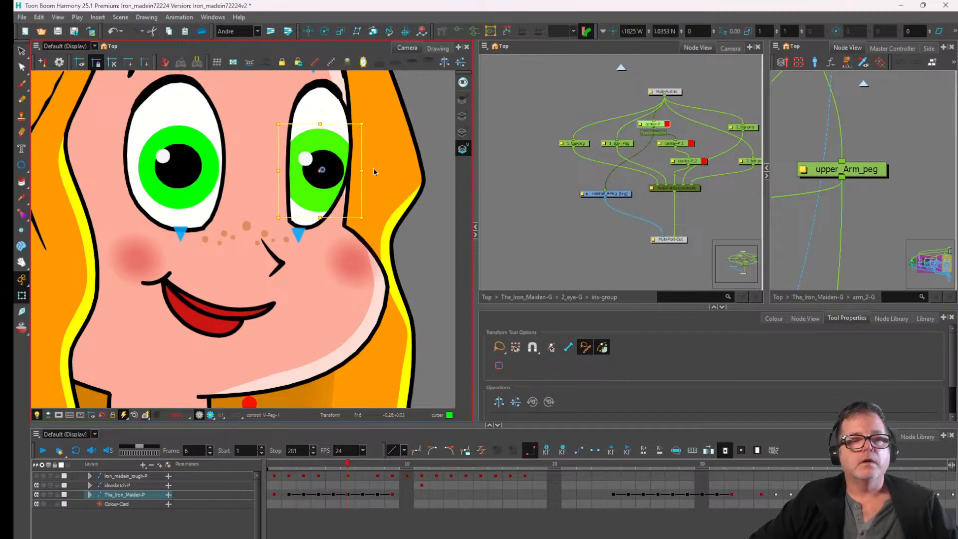
key(ctrl+z)
key(ctrl+z)
- Narrow the right eye's whole iris group to a scale of 0.89, locate its iris-group-P peg and reset it
drag(365, 170, 317, 173)
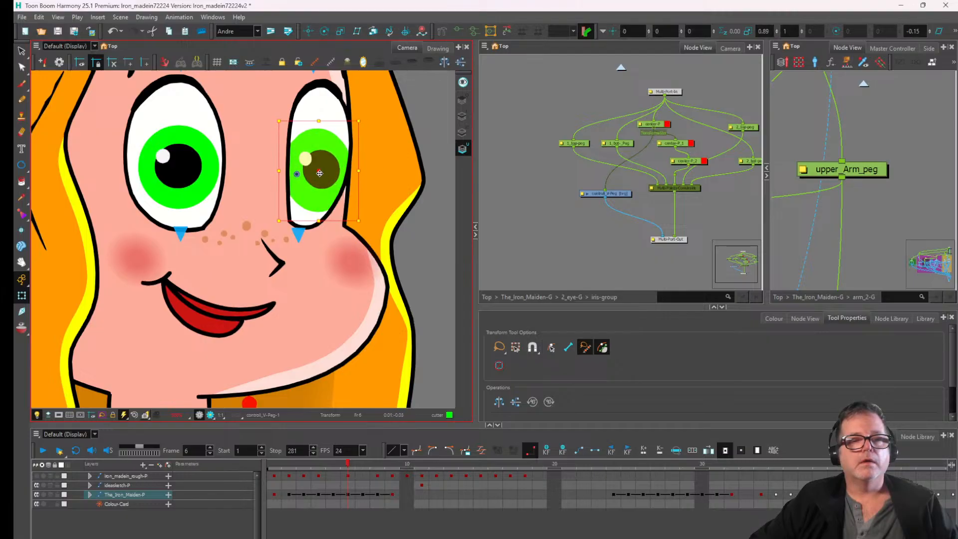
key(ctrl+shift+Return)
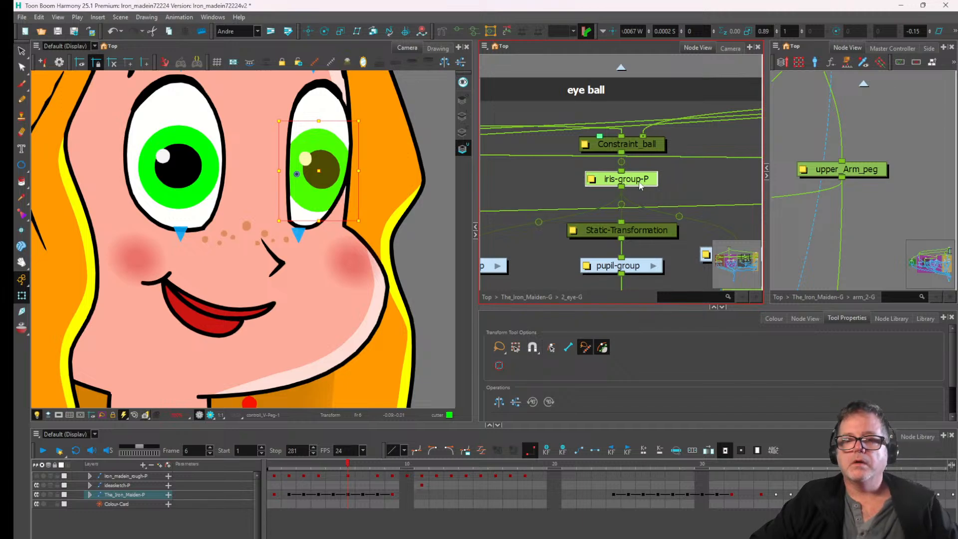
key(r)
click(295, 154)
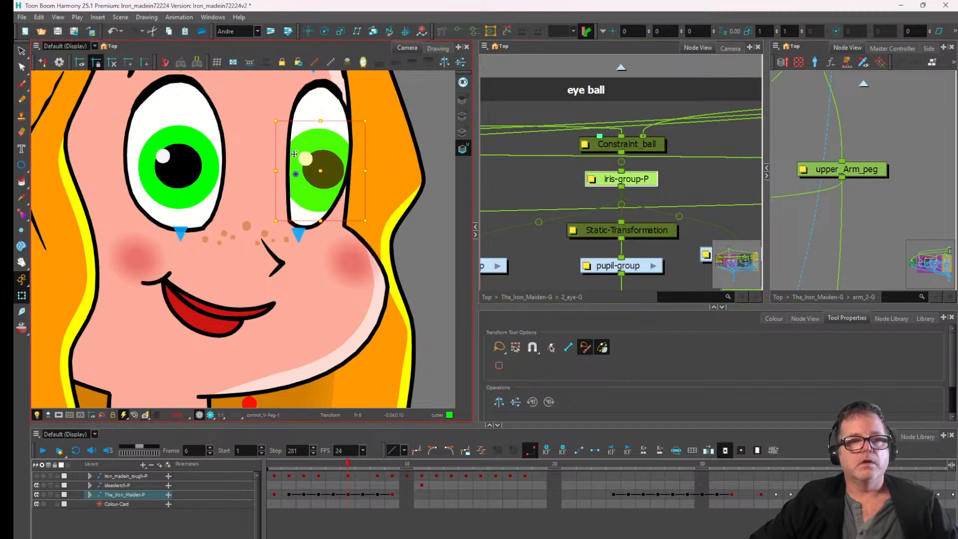
drag(311, 186, 310, 187)
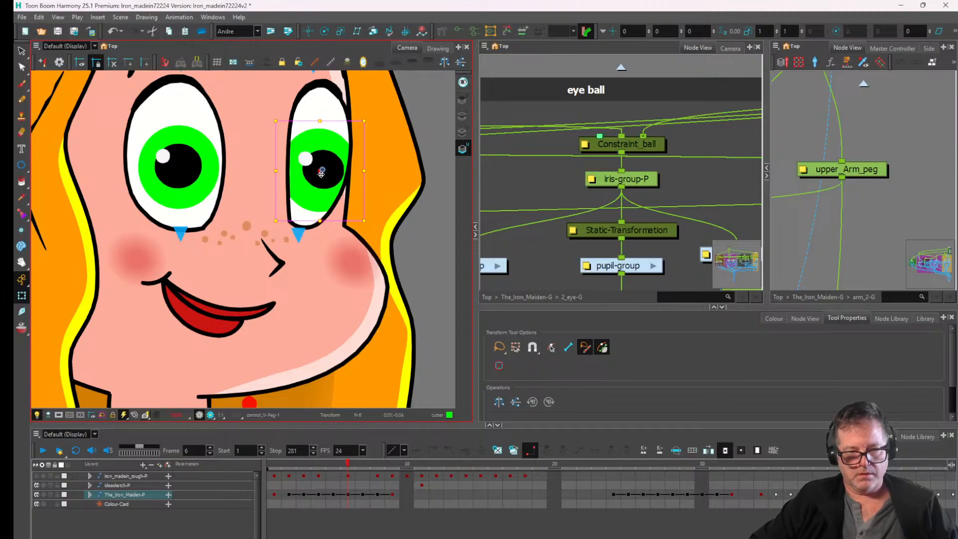
drag(319, 184, 318, 159)
- Reset all nodes in the right eye's eye ball network, and try scaling the whole iris through the iris-group-P peg
scroll(701, 214, down, 4)
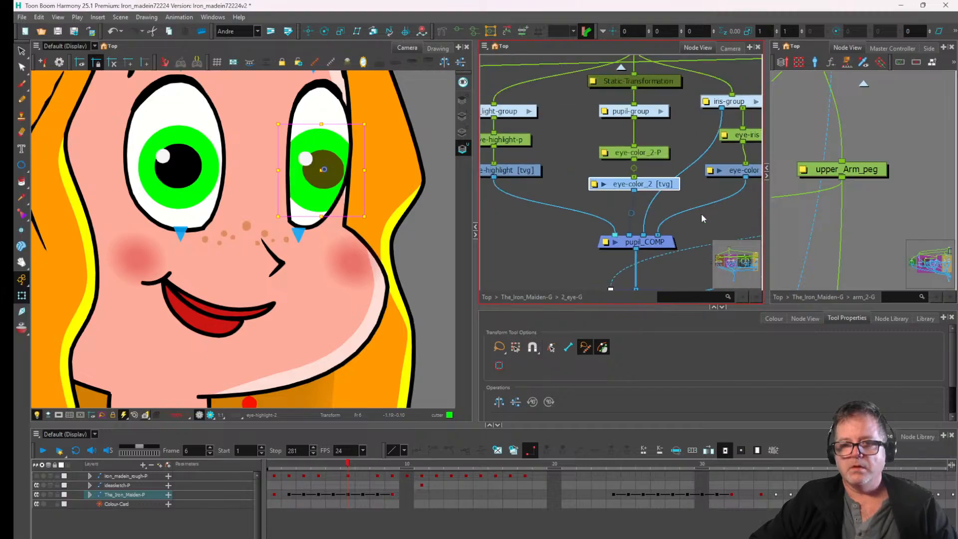
drag(597, 141, 688, 207)
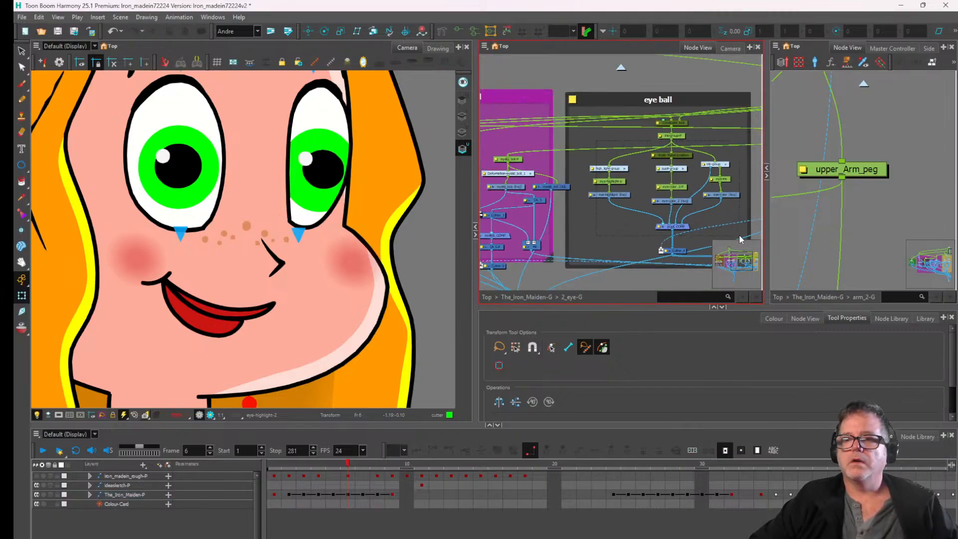
drag(741, 239, 727, 234)
key(r)
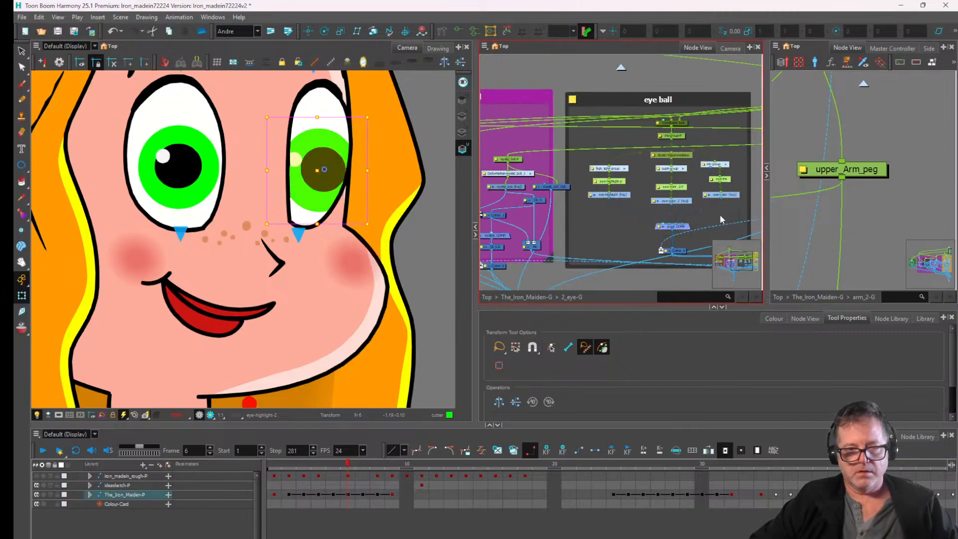
scroll(719, 146, up, 3)
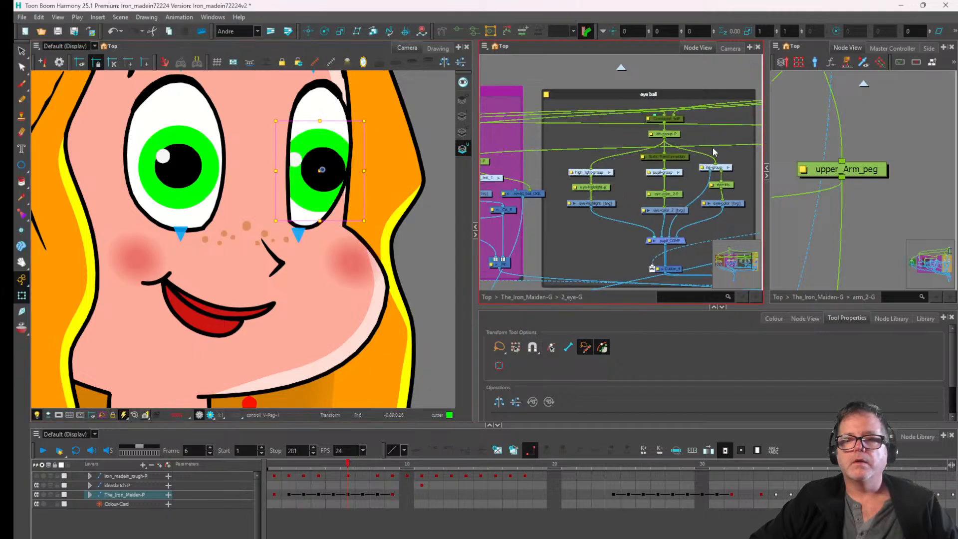
click(667, 135)
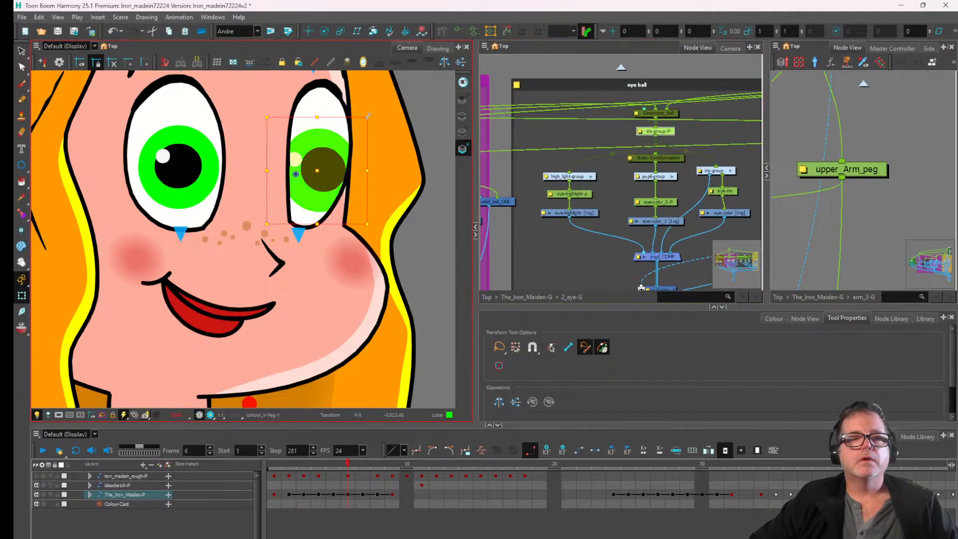
drag(369, 118, 360, 123)
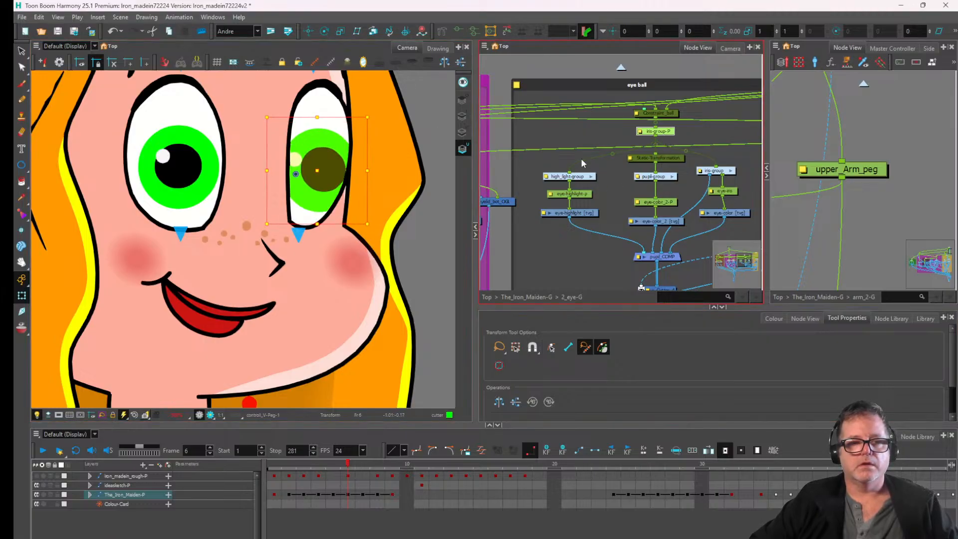
- Show the left eye's iris-group in the second node network, select all its nodes and reset the iris position
click(187, 168)
click(208, 163)
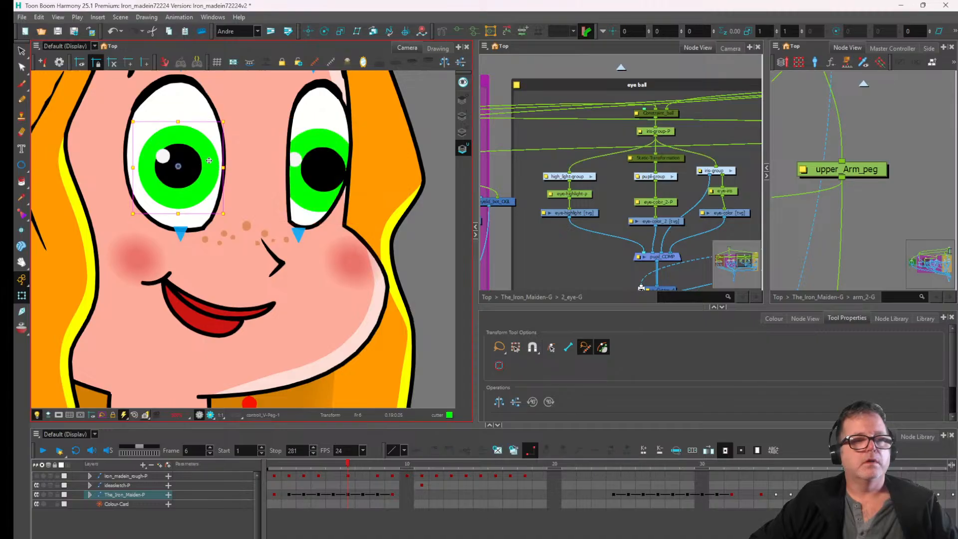
scroll(538, 178, down, 5)
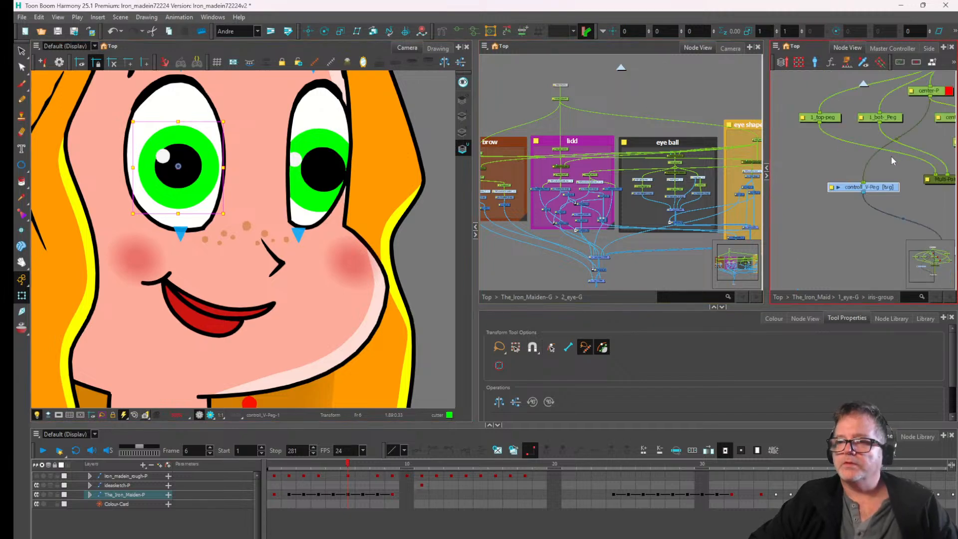
drag(831, 109, 935, 189)
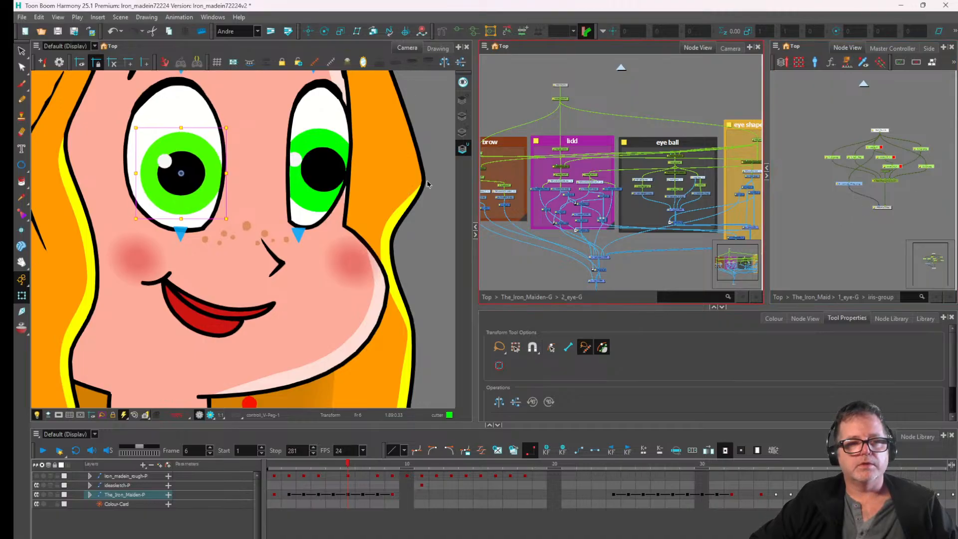
- Open the right eye's iris-group from its iris control, select all nodes inside and reset the iris position
click(315, 142)
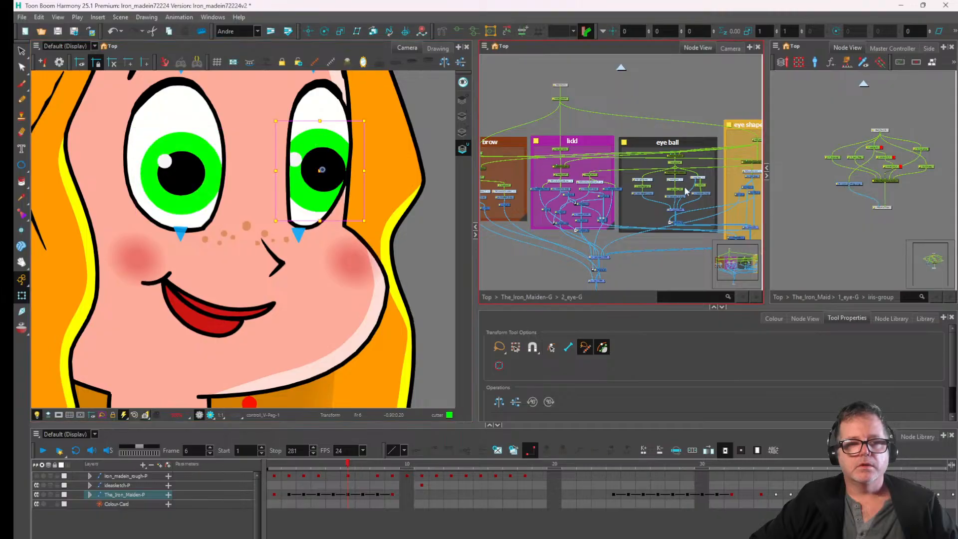
scroll(651, 121, down, 2)
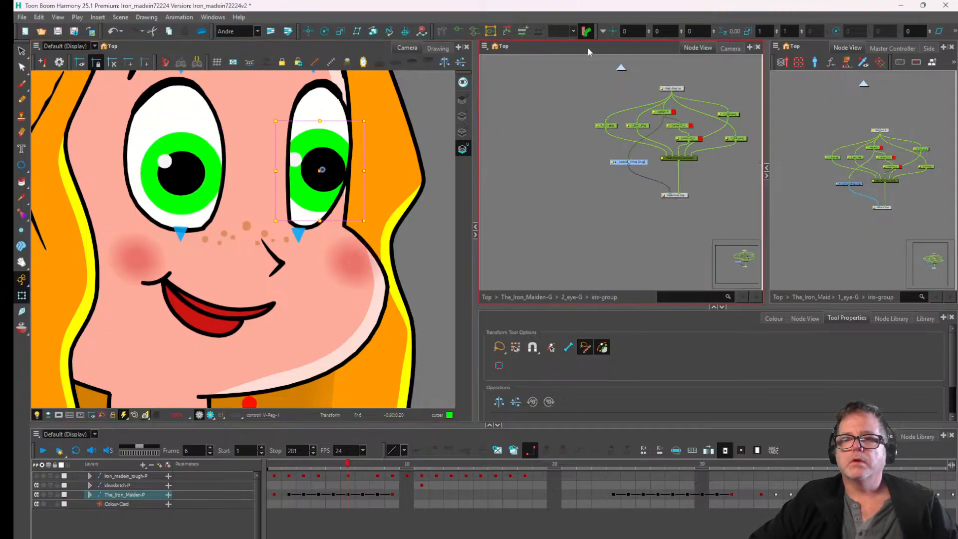
drag(584, 77, 677, 184)
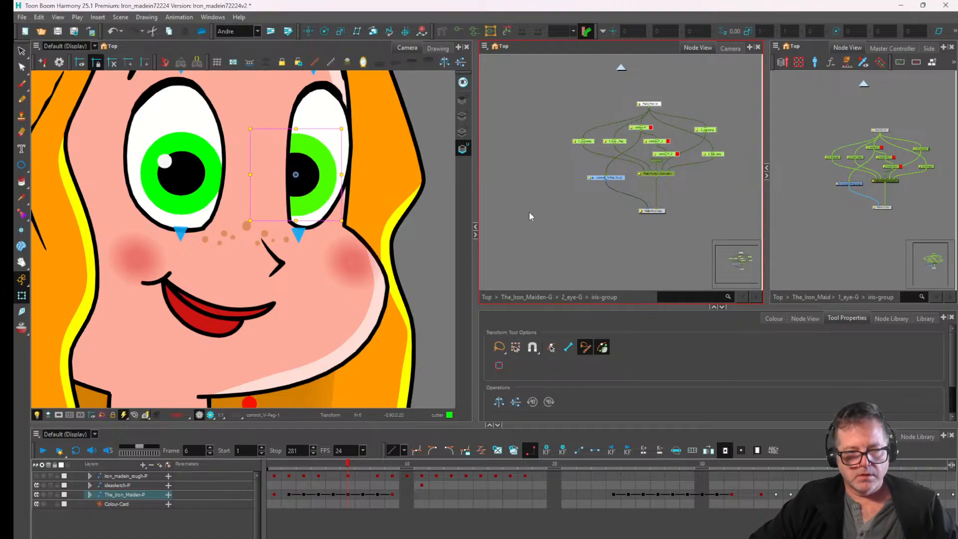
- Return to the 2_eye-G group, select the iris-group-P peg and move the right eye's whole iris outward
click(587, 297)
scroll(606, 180, up, 2)
click(602, 152)
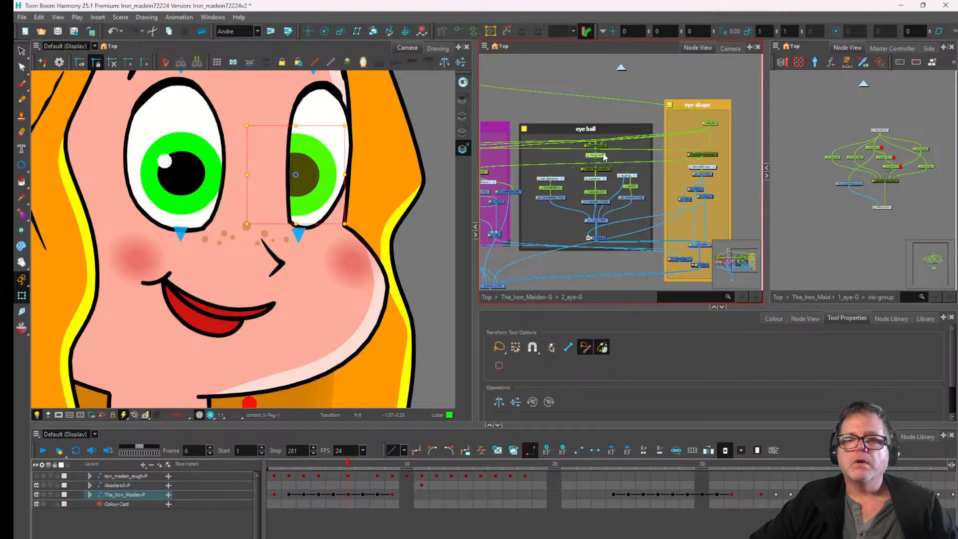
drag(309, 174, 339, 211)
- Go to frame 5 and bring the front-facing character's upper body into view
scroll(335, 179, down, 4)
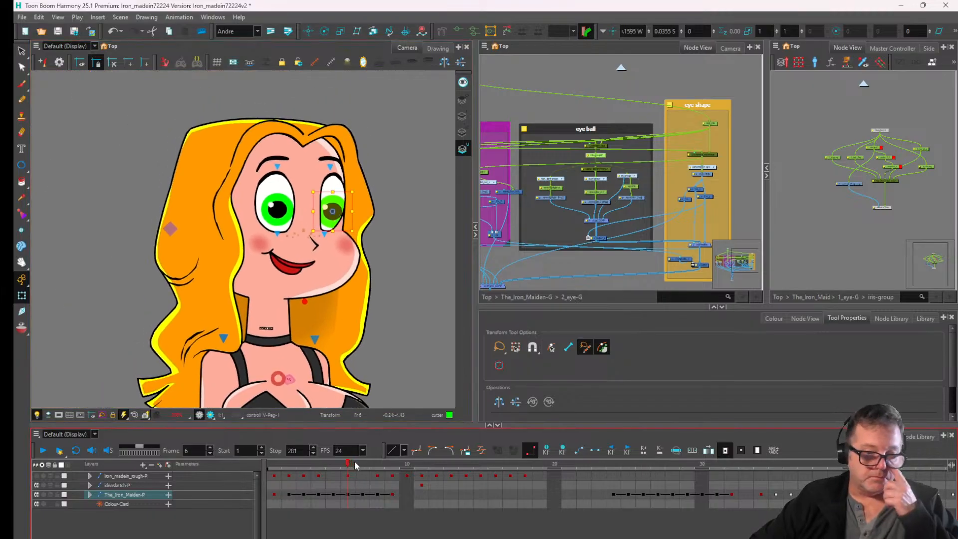
drag(354, 463, 333, 470)
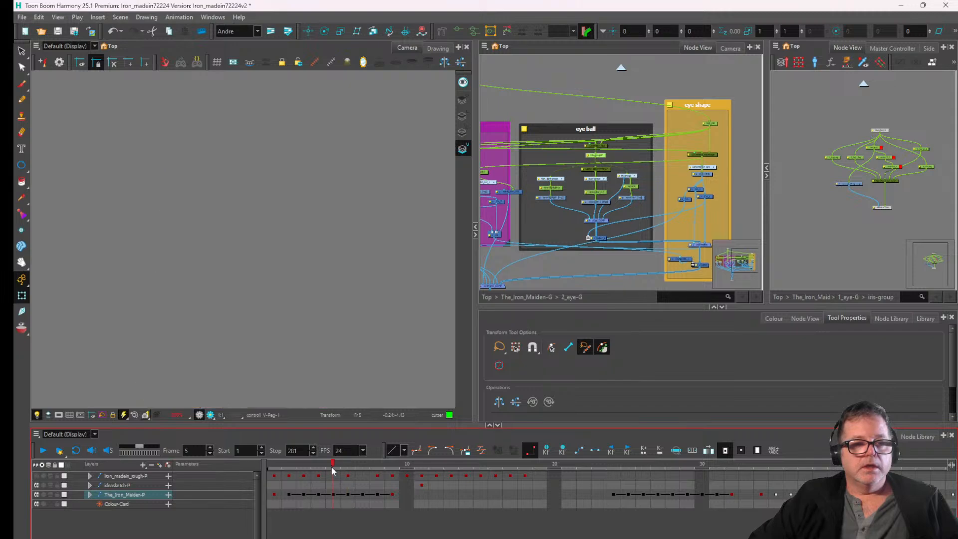
scroll(337, 256, down, 8)
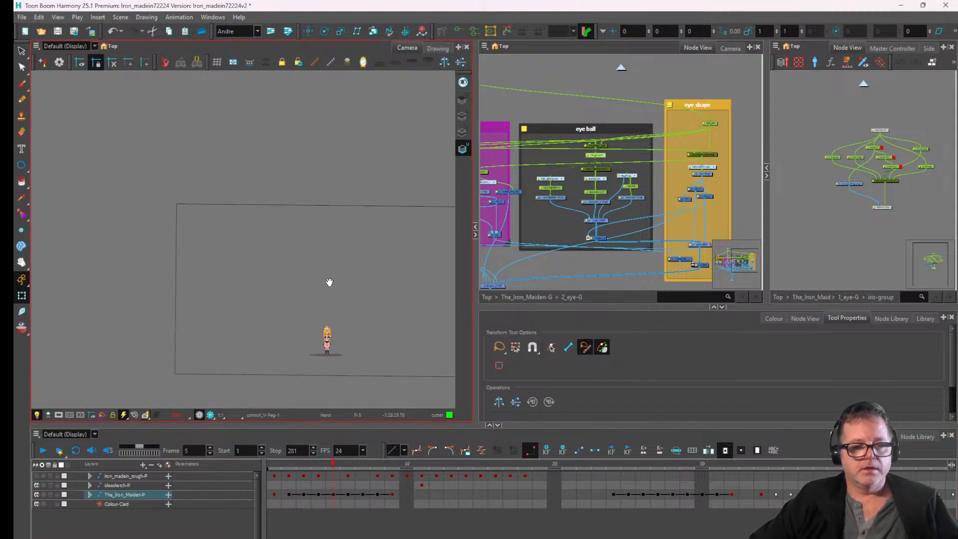
scroll(309, 345, up, 9)
drag(327, 282, 207, 330)
scroll(260, 273, up, 4)
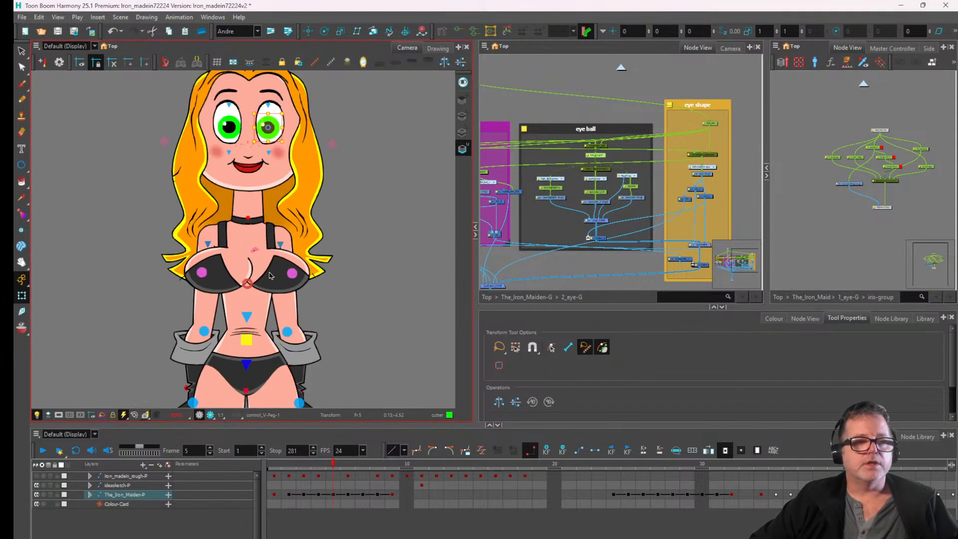
- Return to the The_Iron_Maiden-G group, show its whole node network and rebalance the widths of the camera and node views
drag(277, 260, 272, 271)
scroll(273, 271, down, 5)
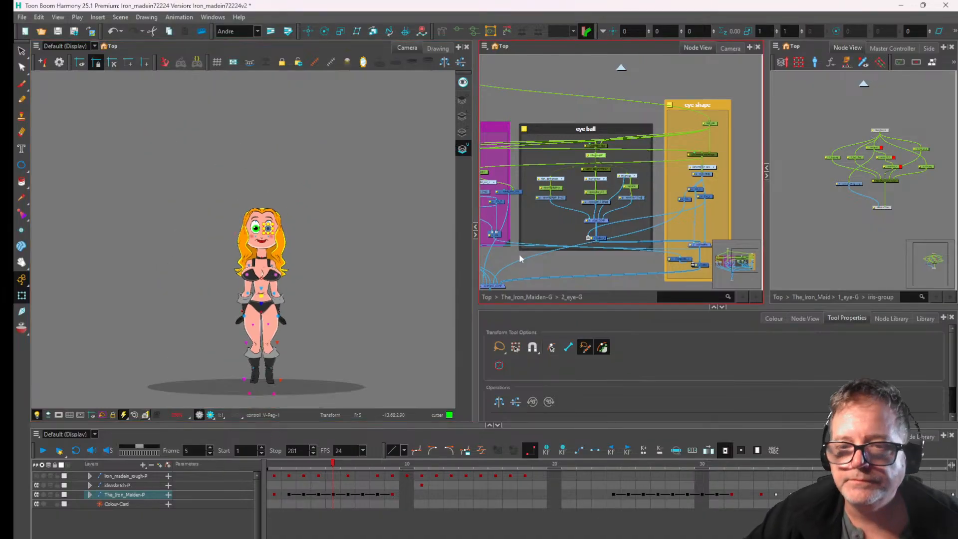
scroll(571, 154, down, 3)
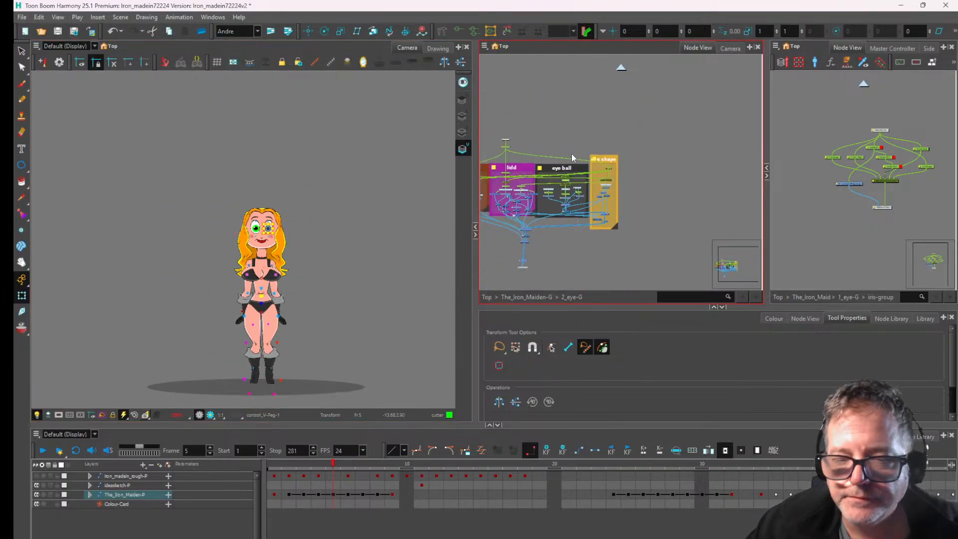
click(543, 299)
scroll(622, 196, down, 3)
scroll(613, 151, down, 5)
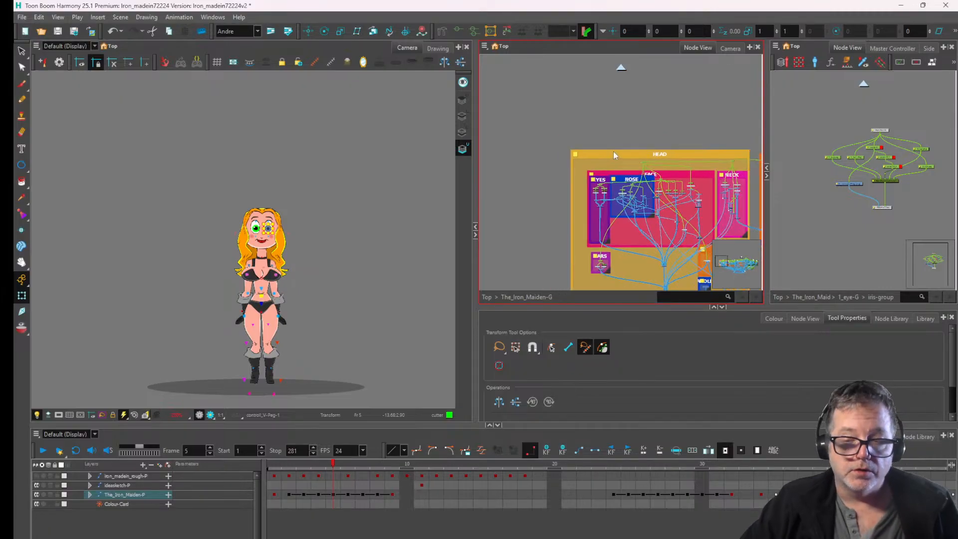
drag(669, 173, 598, 156)
drag(273, 200, 273, 199)
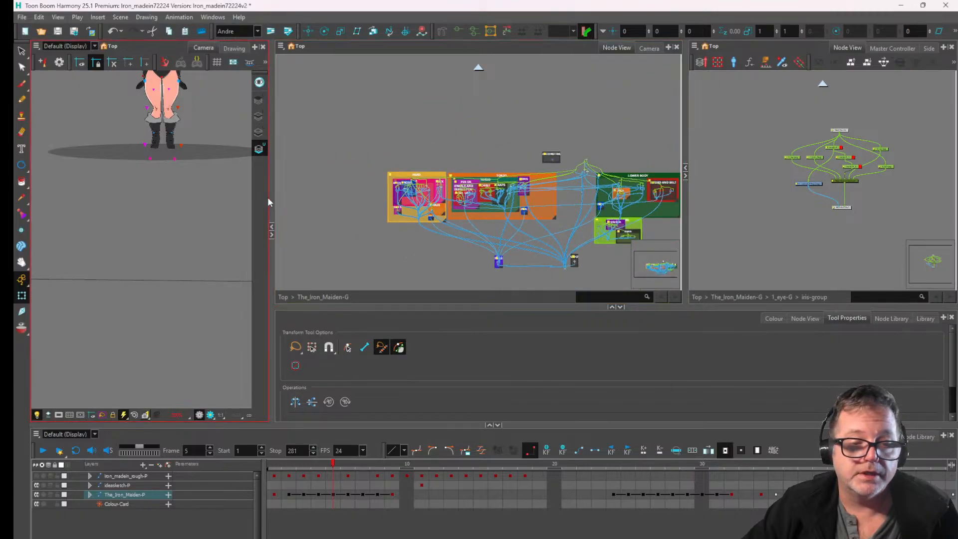
drag(289, 205, 422, 206)
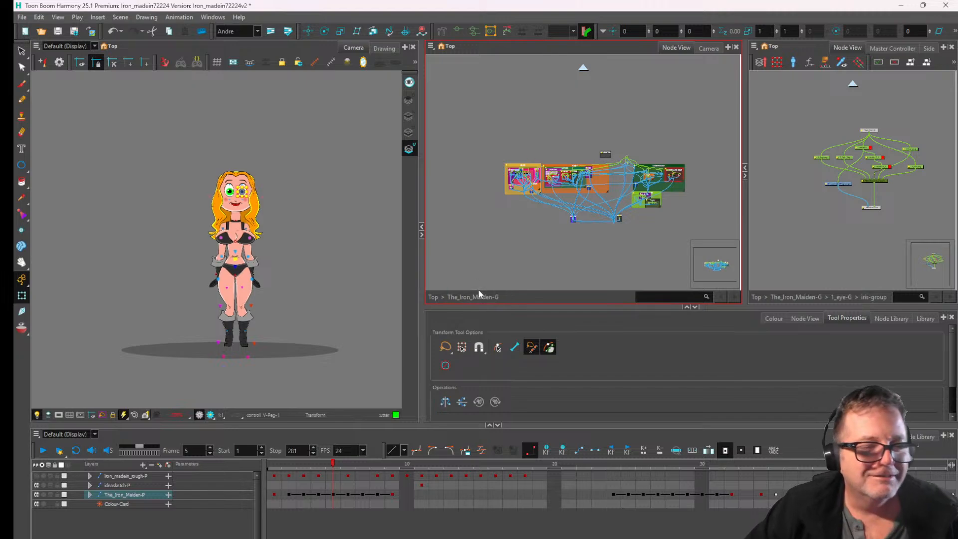
- Select the yellow waist control and shift the character's body sideways over its planted feet
scroll(239, 285, up, 3)
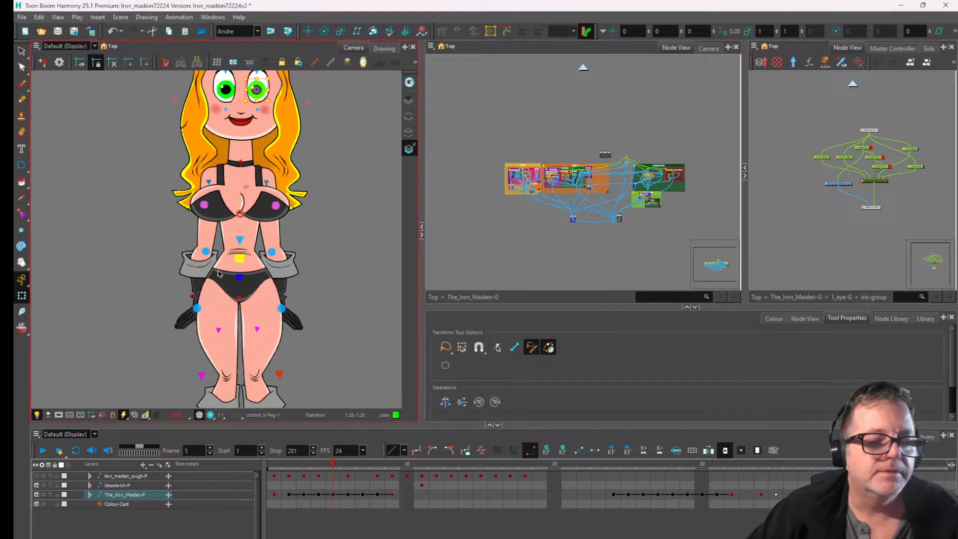
scroll(241, 261, down, 3)
click(241, 256)
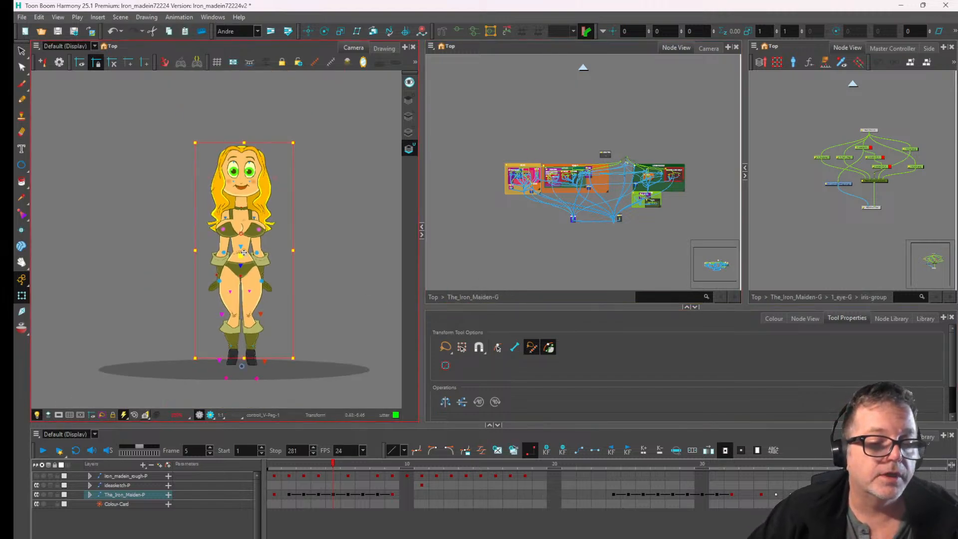
drag(241, 255, 263, 259)
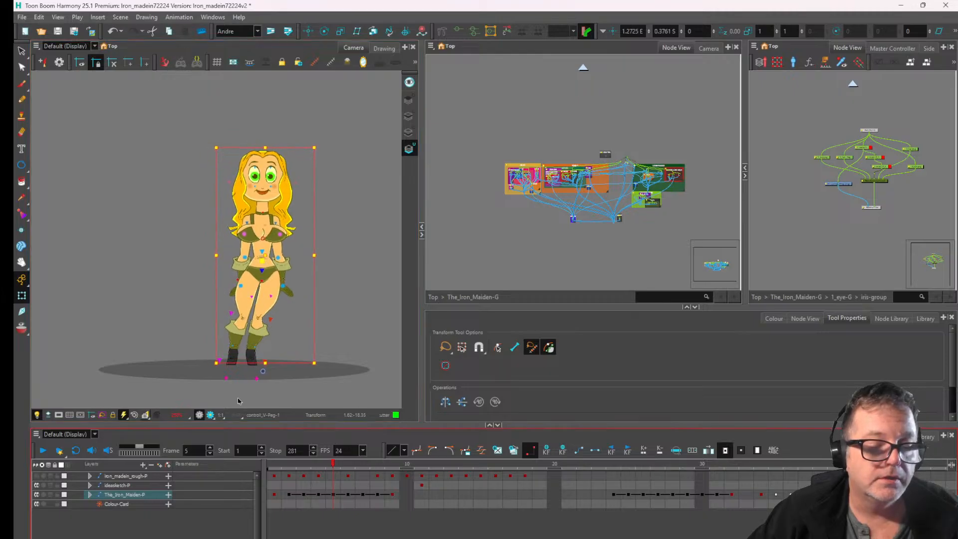
- Select the foot control of the leg with the red markers and move that foot outward into a wide stance
click(266, 361)
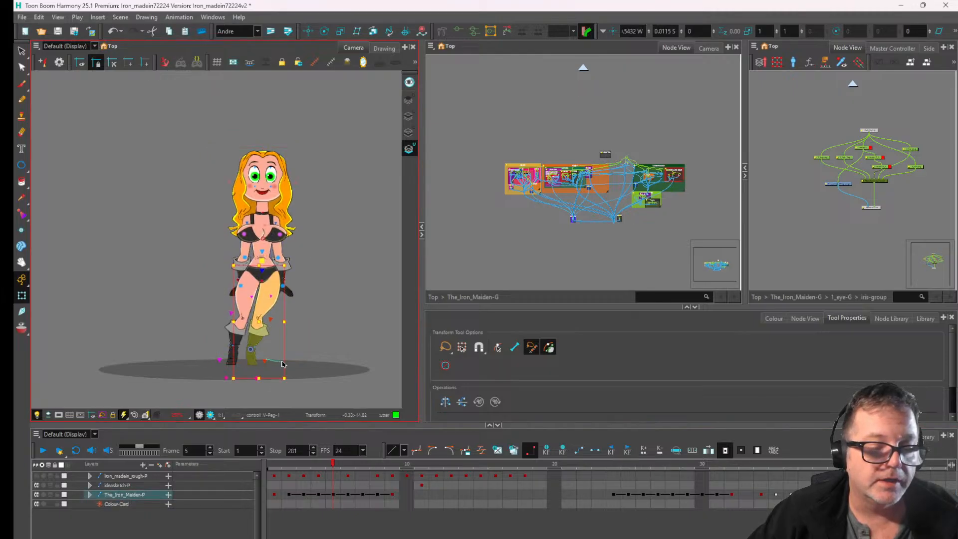
click(268, 357)
click(266, 364)
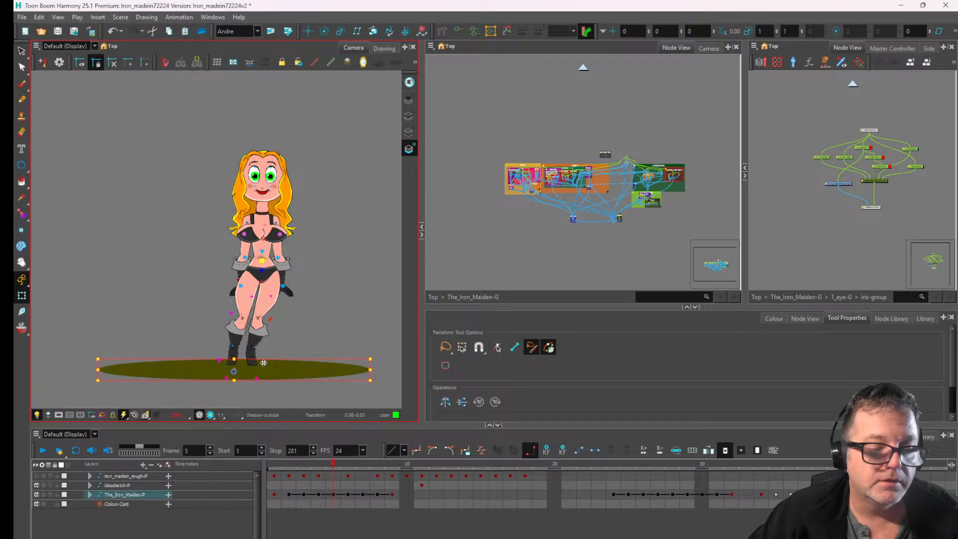
click(265, 363)
click(264, 363)
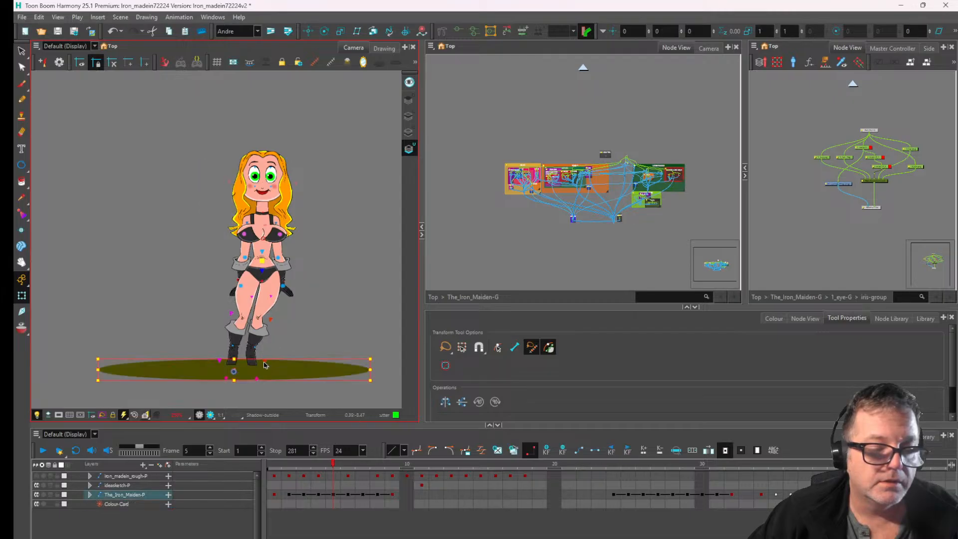
click(266, 365)
drag(266, 365, 322, 369)
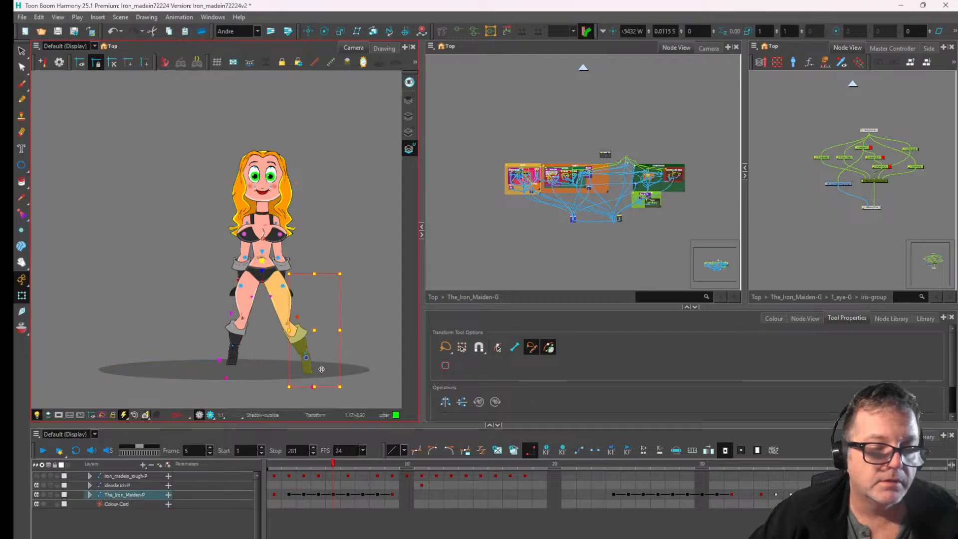
- Select the outstretched leg's boot_top drawing, show it in an enlarged Library view and swap it to drawing 7
scroll(322, 369, up, 4)
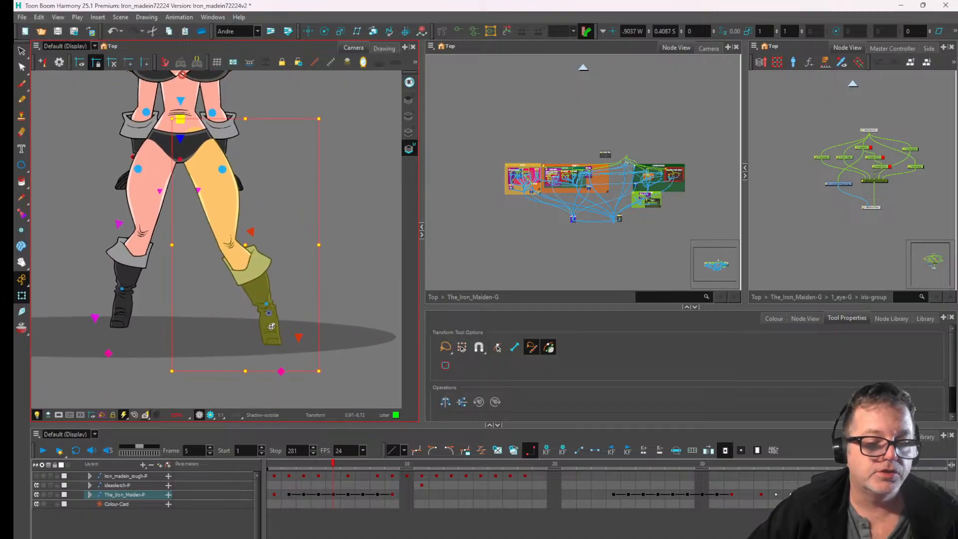
click(273, 329)
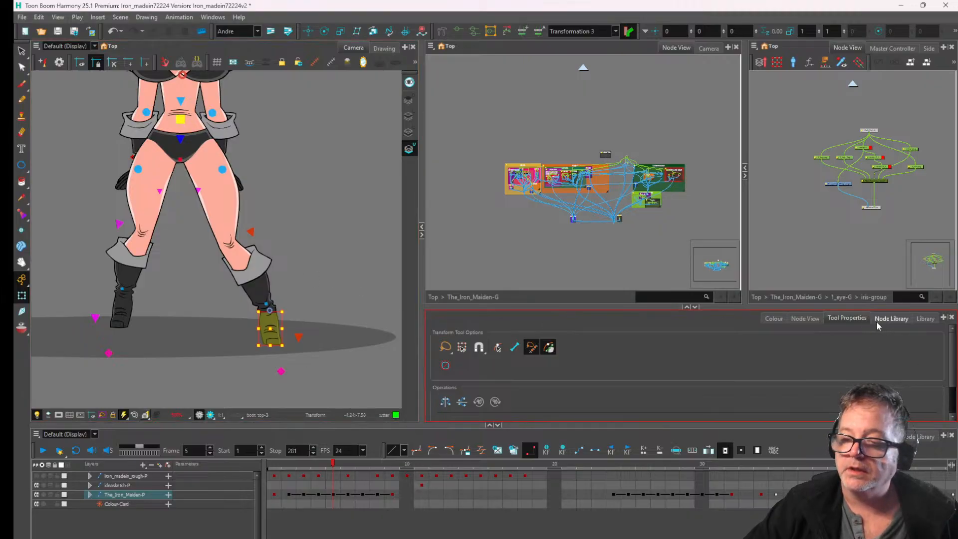
click(926, 318)
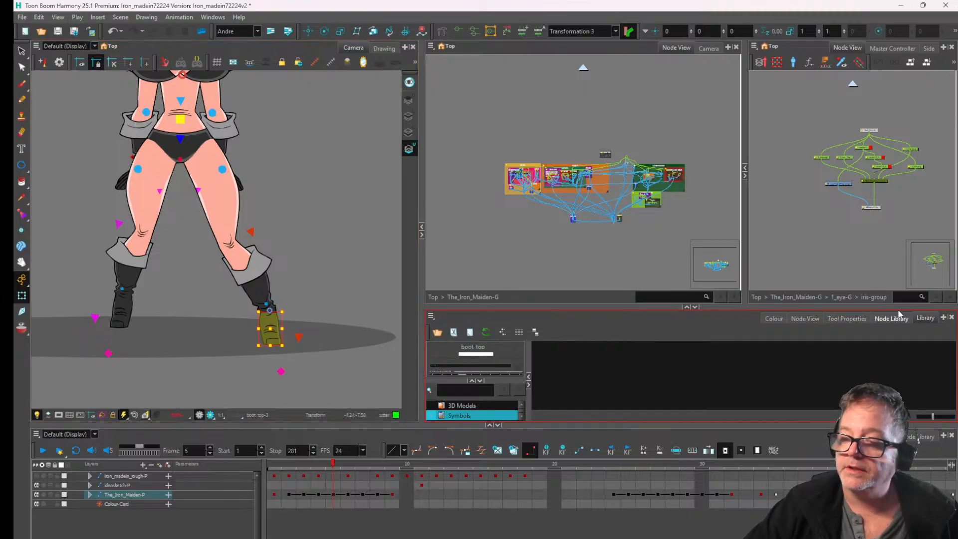
drag(688, 307, 688, 193)
drag(454, 339, 499, 344)
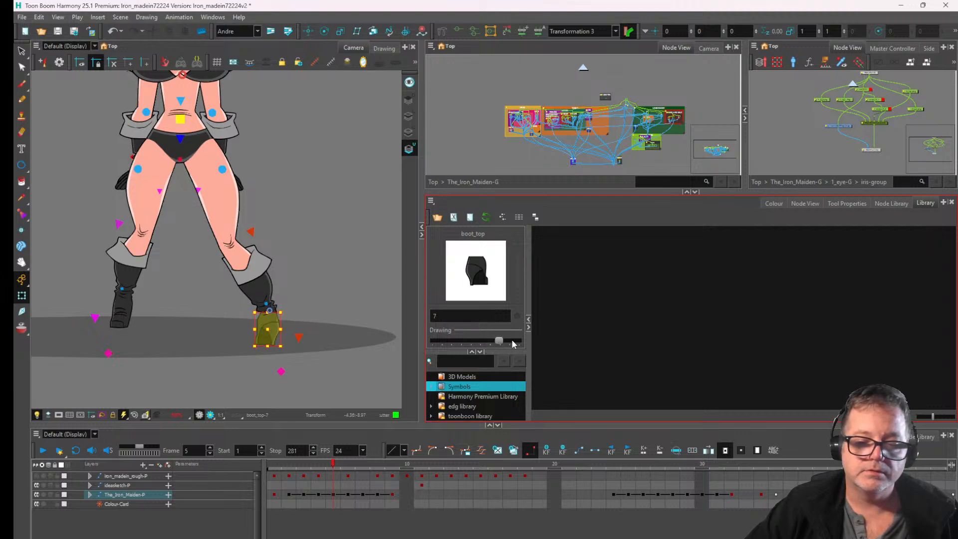
- Inspect the swapped boot up close on the leg and change boot_top to drawing 3
scroll(299, 320, down, 2)
scroll(221, 369, up, 3)
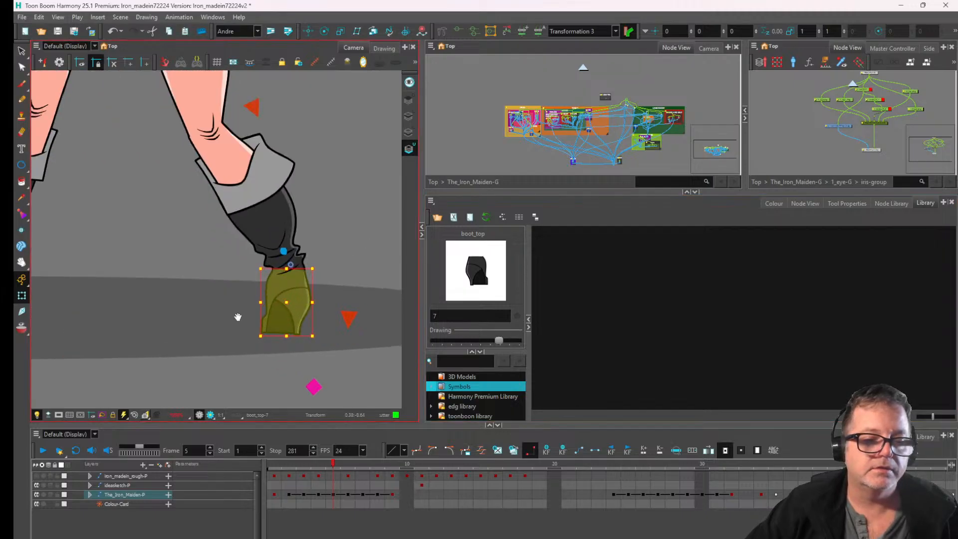
scroll(384, 339, down, 3)
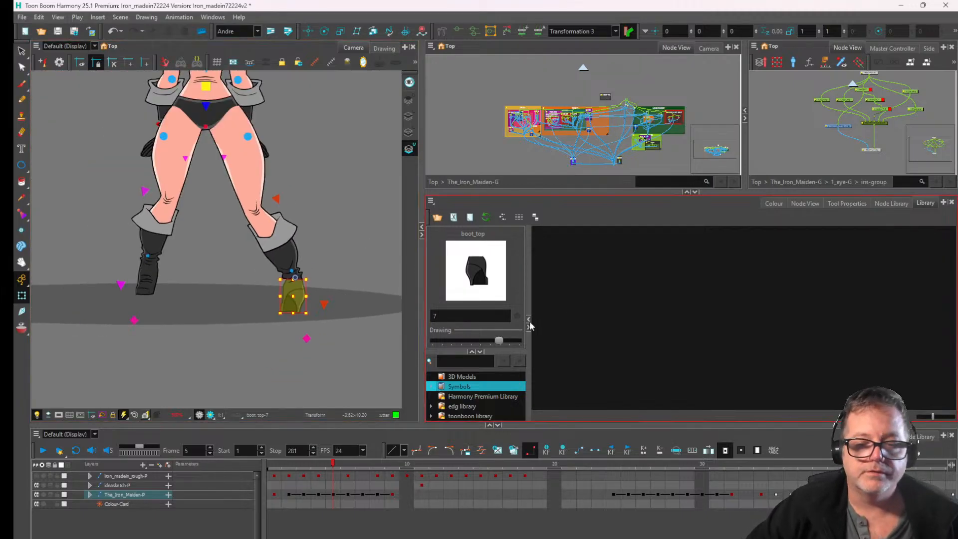
mouse_move(499, 341)
mouse_down()
mouse_move(445, 344)
mouse_move(462, 341)
mouse_up()
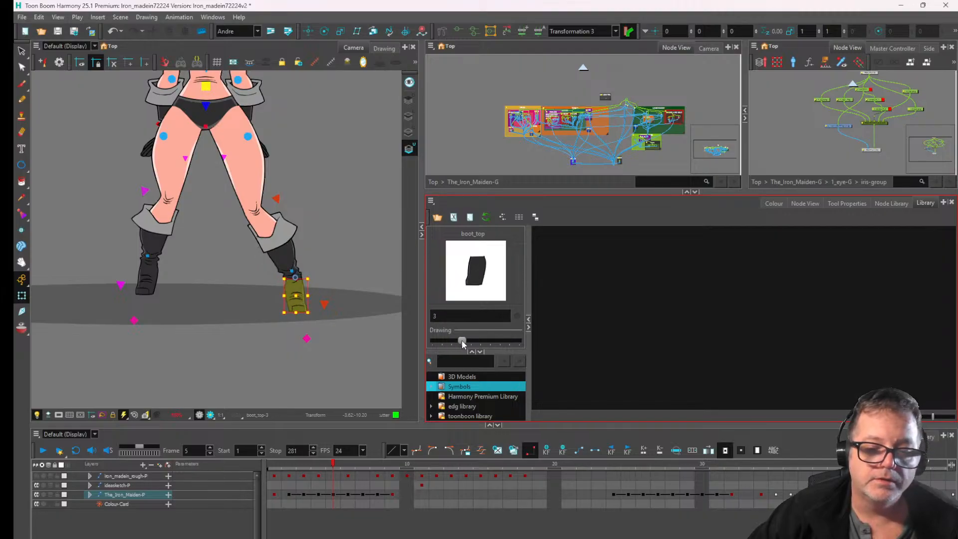
- Select the outstretched leg through its red foot control and reset its transformation
scroll(306, 240, down, 1)
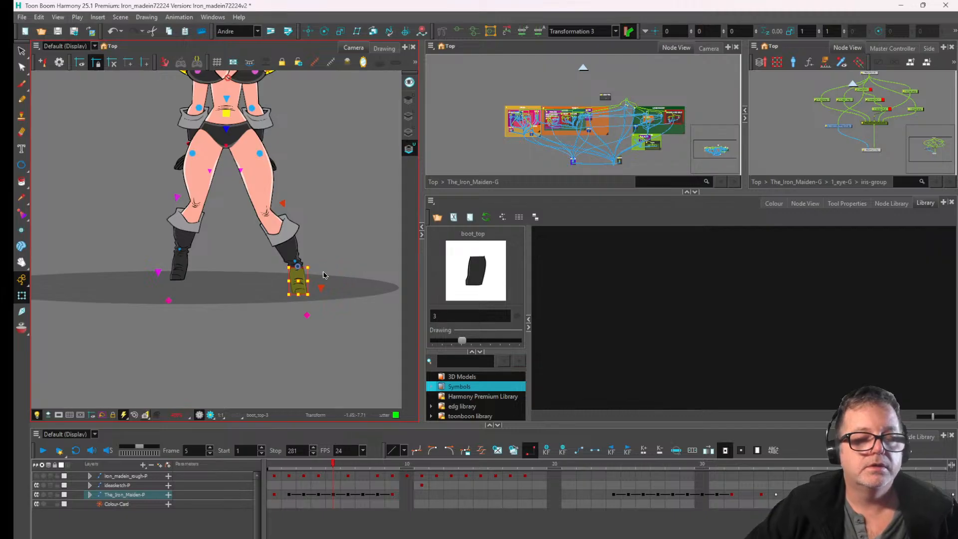
key(b)
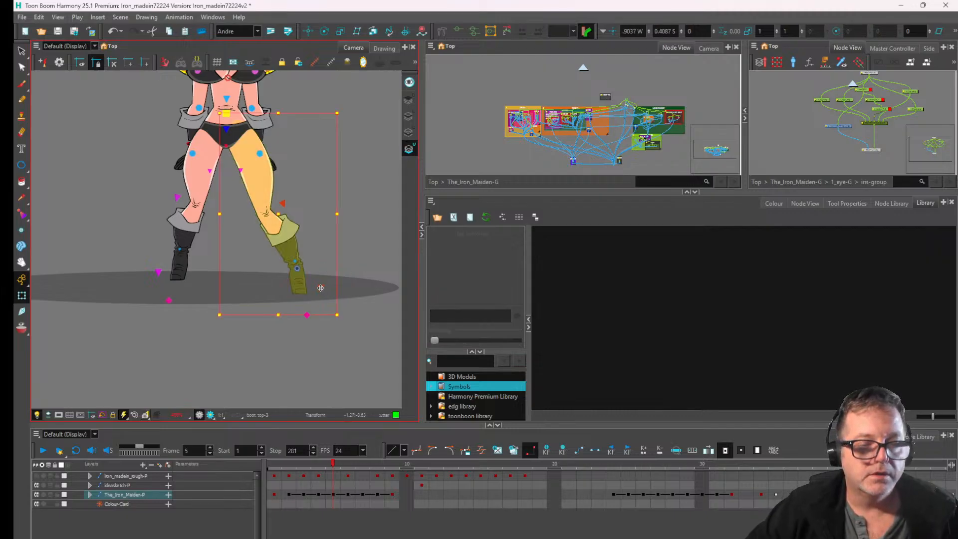
key(r)
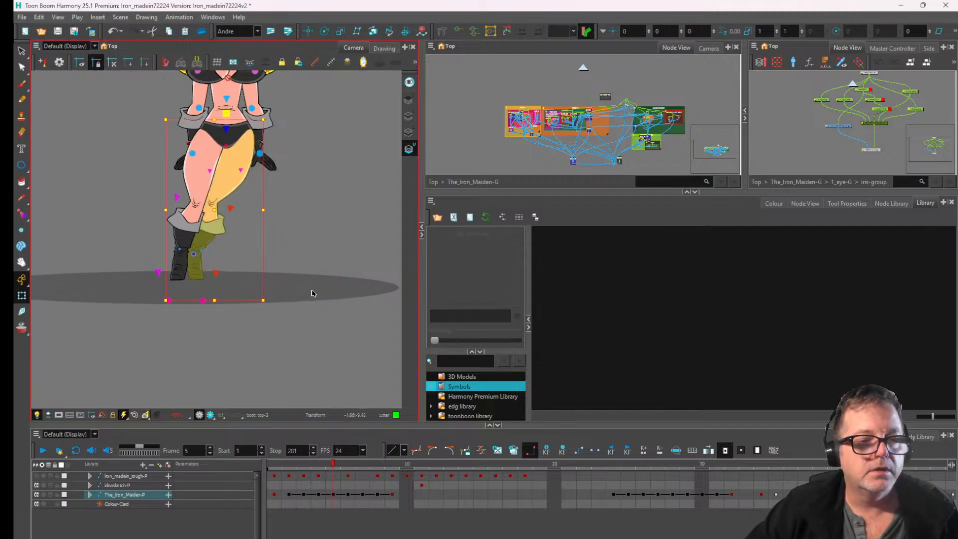
- Undo the leg, boot drawing and body changes back to the character's straight front-facing pose
key(ctrl+z)
key(ctrl+z)
key(ctrl+z)
key(ctrl+z)
key(ctrl+z)
key(ctrl+z)
key(ctrl+z)
key(ctrl+z)
key(ctrl+z)
key(ctrl+z)
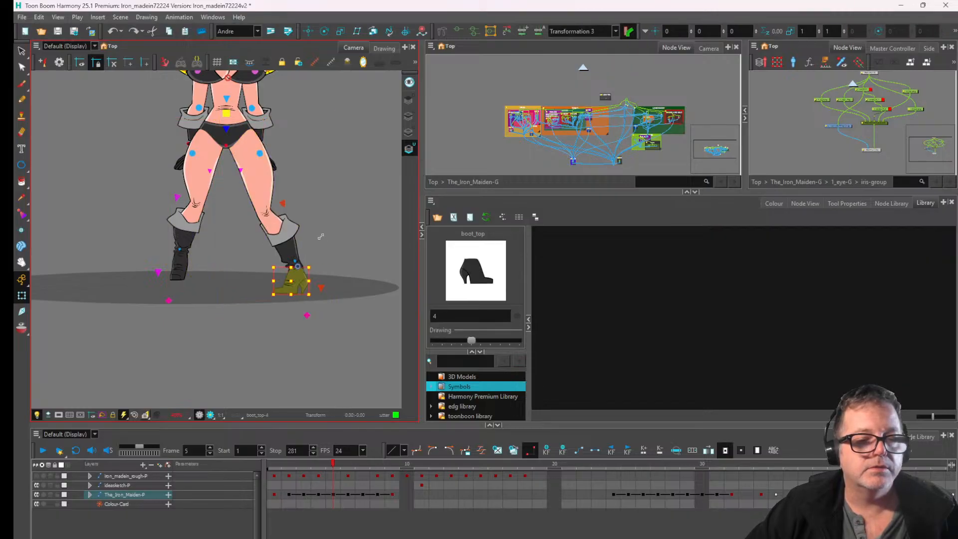
key(ctrl+shift+z)
key(ctrl+shift+z)
key(ctrl+shift+z)
key(ctrl+shift+z)
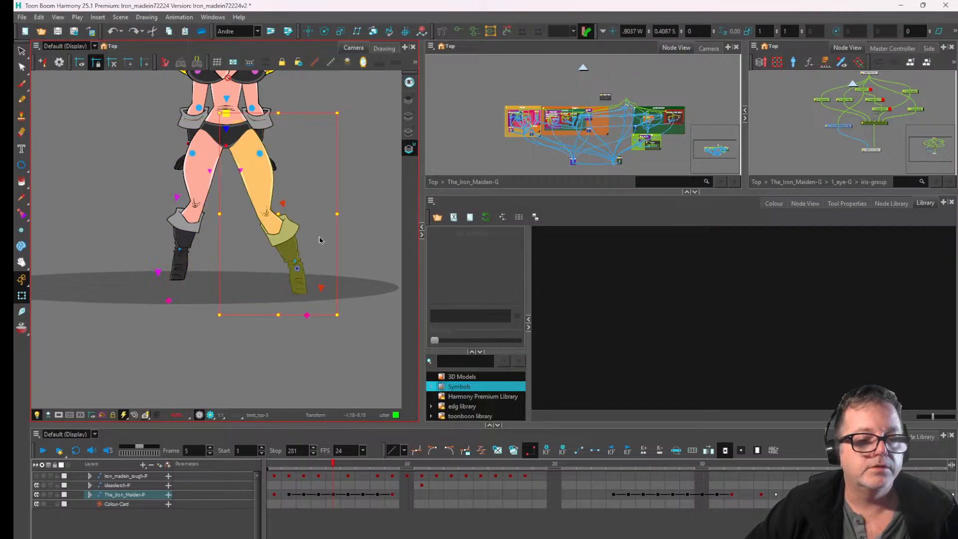
key(ctrl+shift+z)
key(ctrl+shift+z)
key(ctrl+shift+z)
key(ctrl+shift+z)
key(ctrl+shift+z)
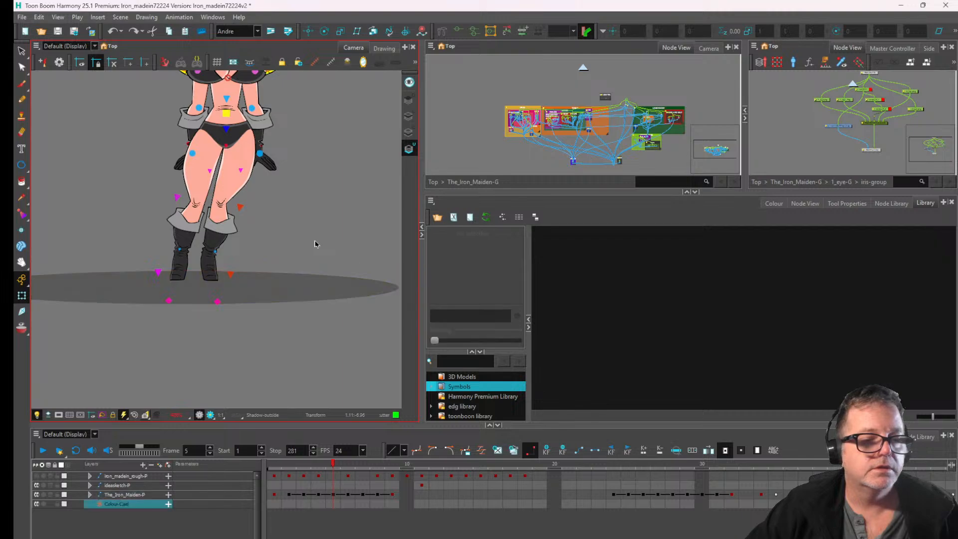
key(ctrl+shift+z)
key(ctrl+shift+z)
key(ctrl+shift+z)
key(ctrl+shift+z)
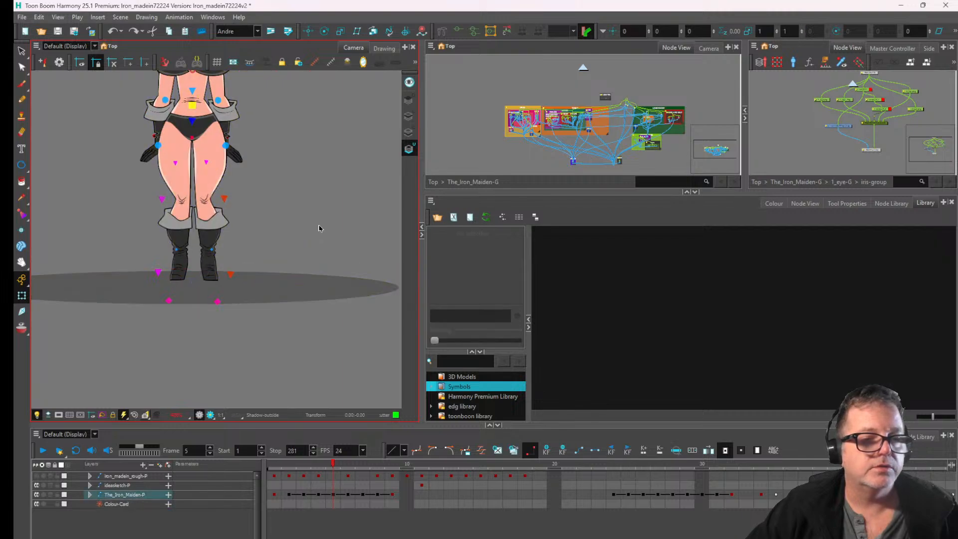
- Go up to the Top level of the node network, select the The_Iron_Maiden-P peg and reset its transformation
scroll(312, 109, down, 3)
drag(311, 107, 314, 220)
scroll(627, 100, up, 8)
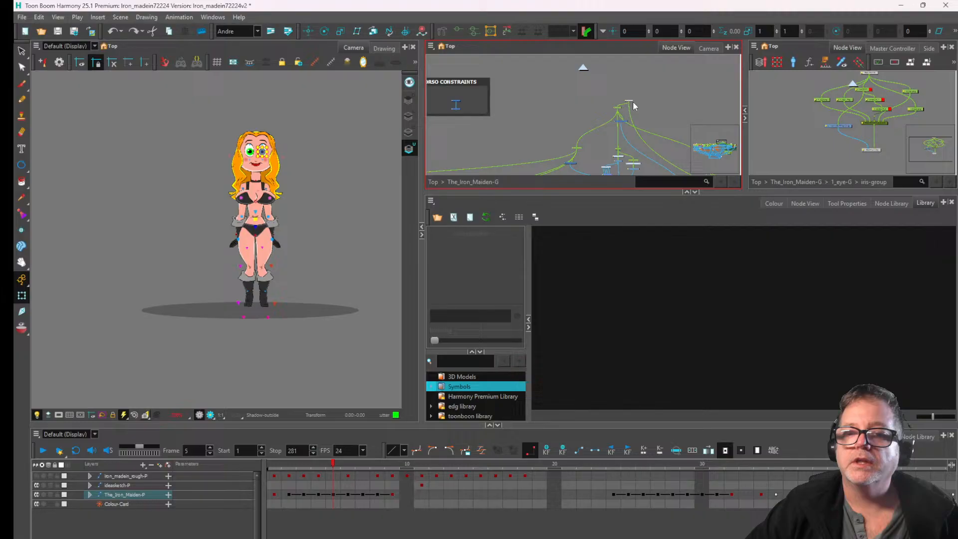
scroll(632, 109, up, 3)
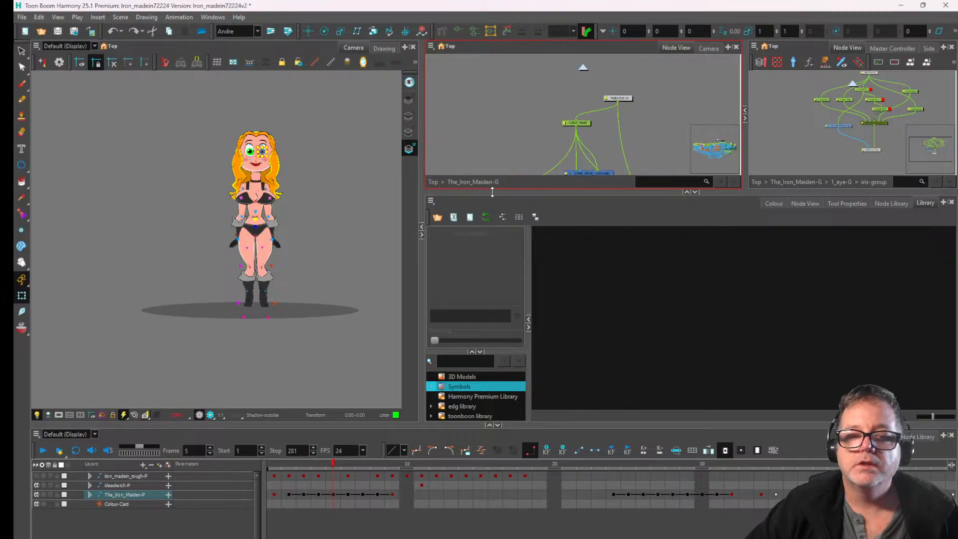
click(433, 182)
scroll(598, 78, down, 1)
click(607, 88)
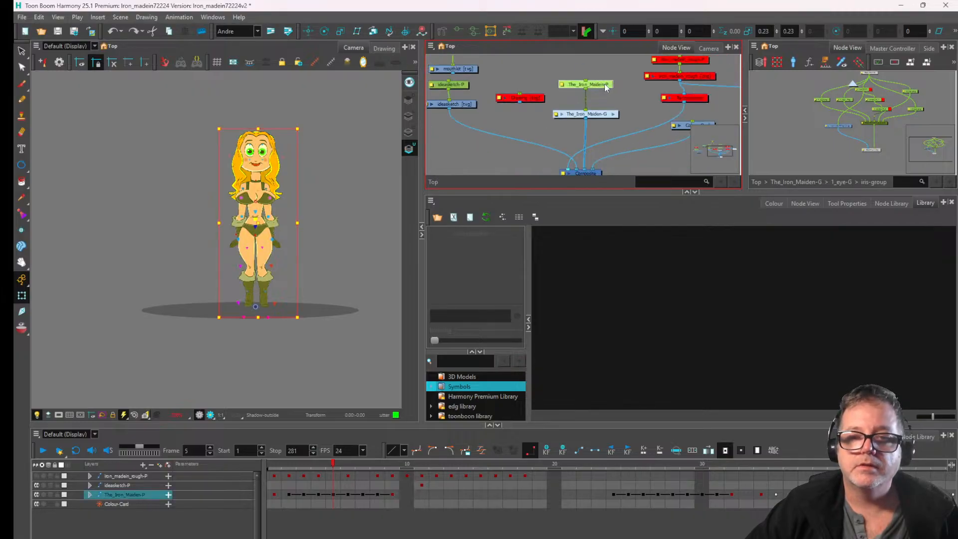
key(shift+r)
scroll(223, 256, down, 7)
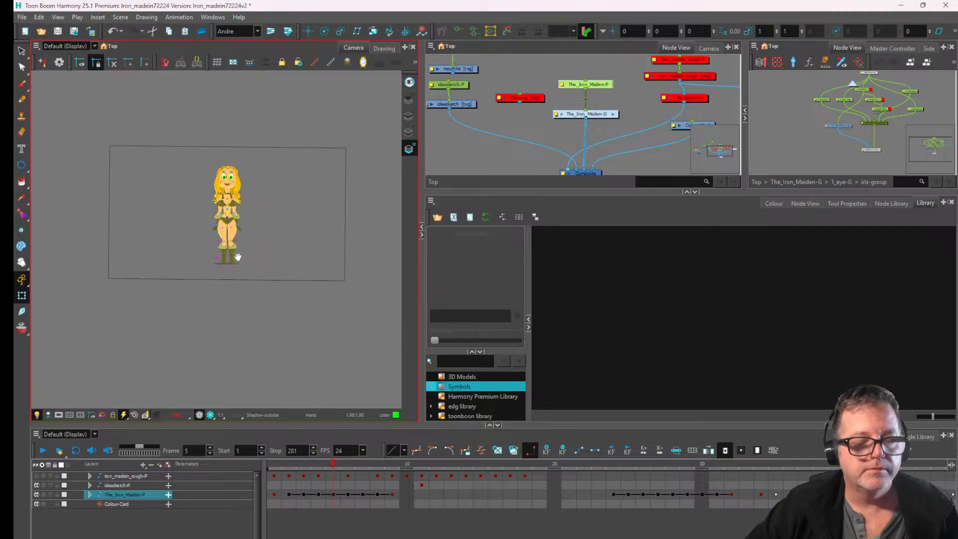
- Go to frame 6 and bring the three-quarter character's torso and hips into close view
click(348, 494)
scroll(236, 186, up, 3)
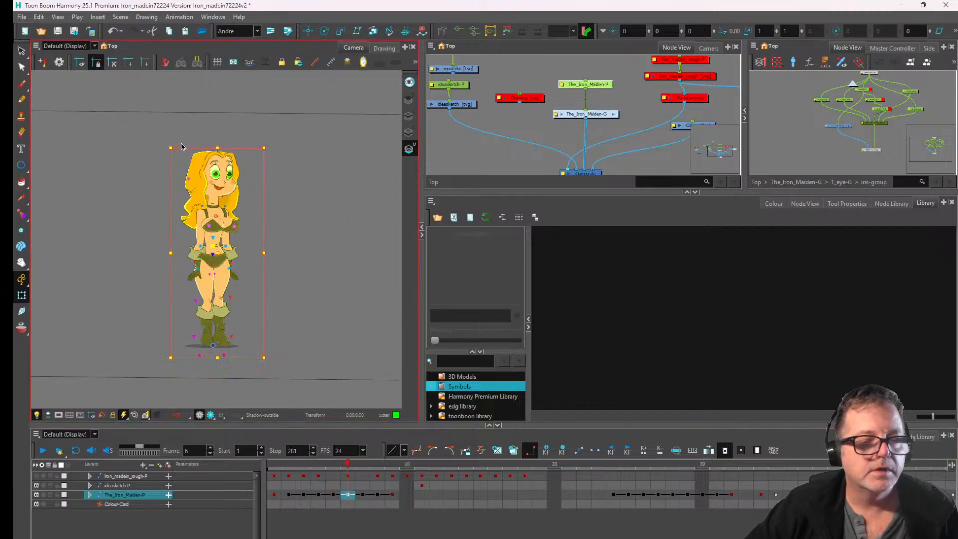
scroll(200, 234, up, 2)
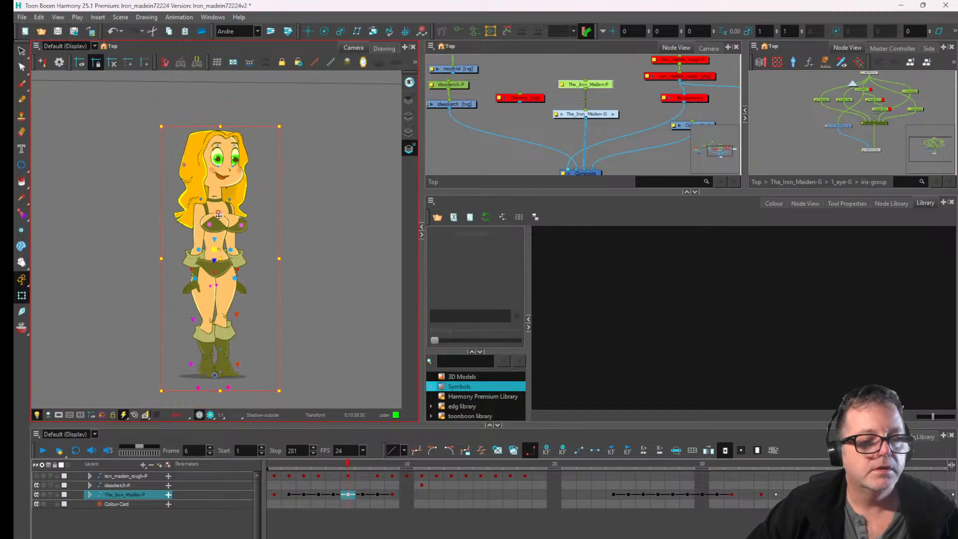
scroll(203, 249, up, 3)
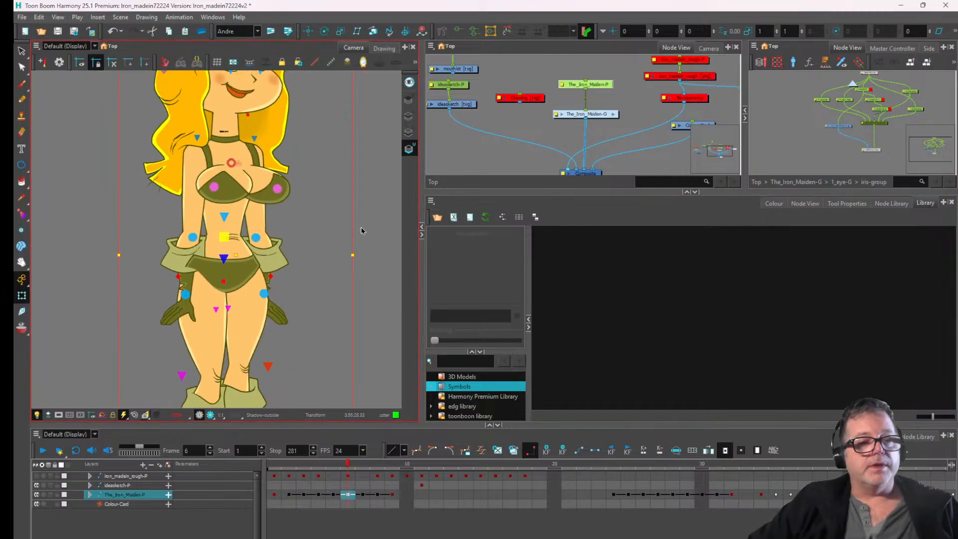
- Select the bum drawing and move it away from the hips to examine the body artwork underneath
click(211, 268)
scroll(210, 269, up, 3)
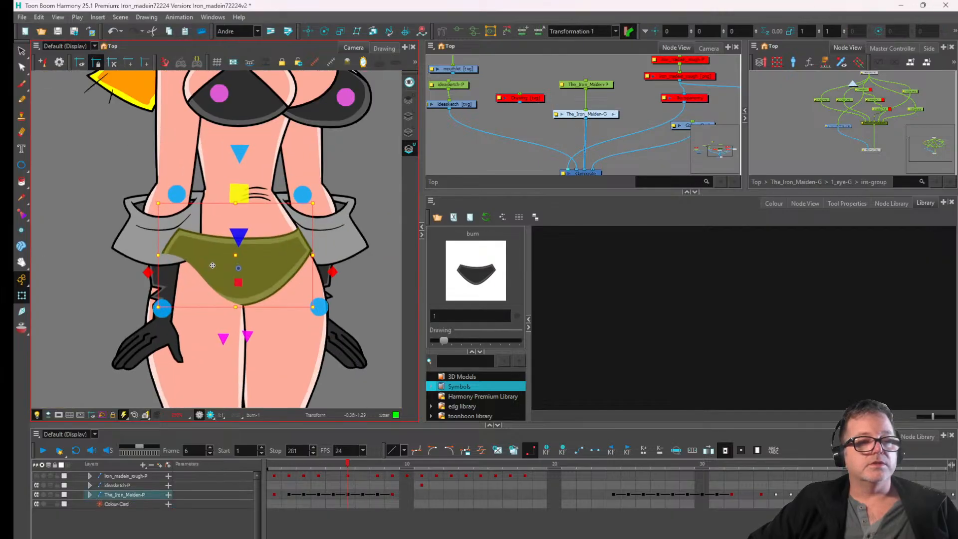
mouse_move(213, 265)
mouse_down()
mouse_move(147, 287)
mouse_move(137, 260)
mouse_move(142, 291)
mouse_move(210, 345)
mouse_move(201, 279)
mouse_move(180, 258)
mouse_move(17, 309)
mouse_up()
key(ctrl+z)
scroll(349, 242, up, 2)
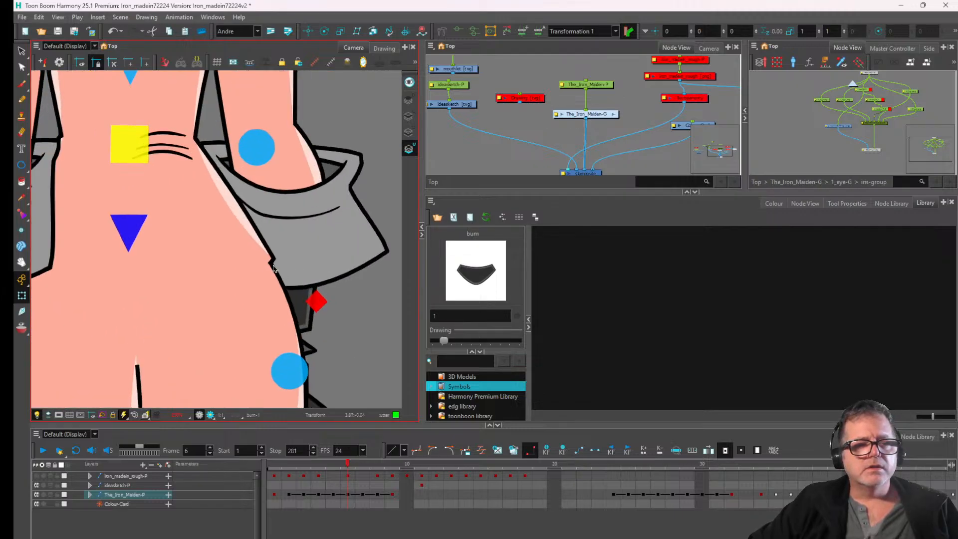
- Select the upper leg drawing at the character's hip to examine how it overlaps the body
click(294, 271)
click(277, 275)
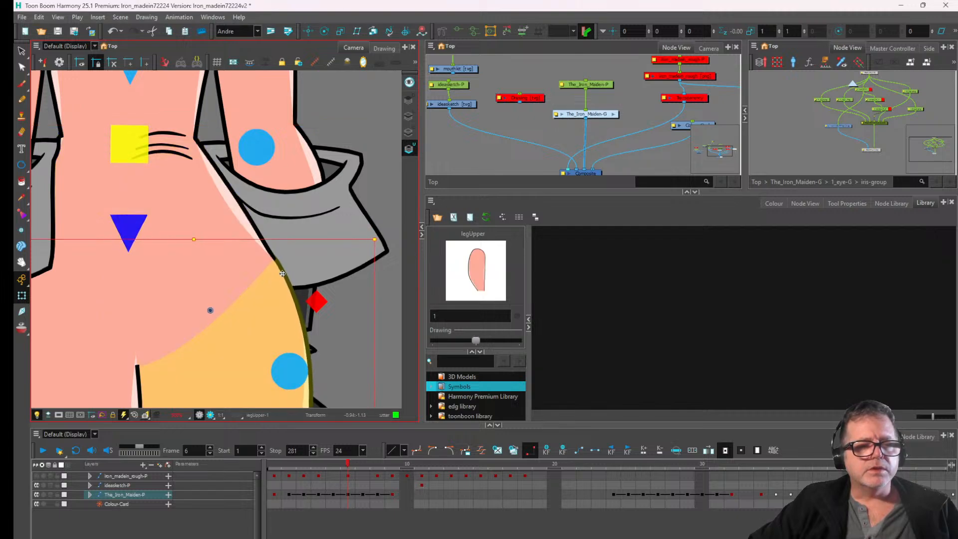
scroll(215, 290, down, 2)
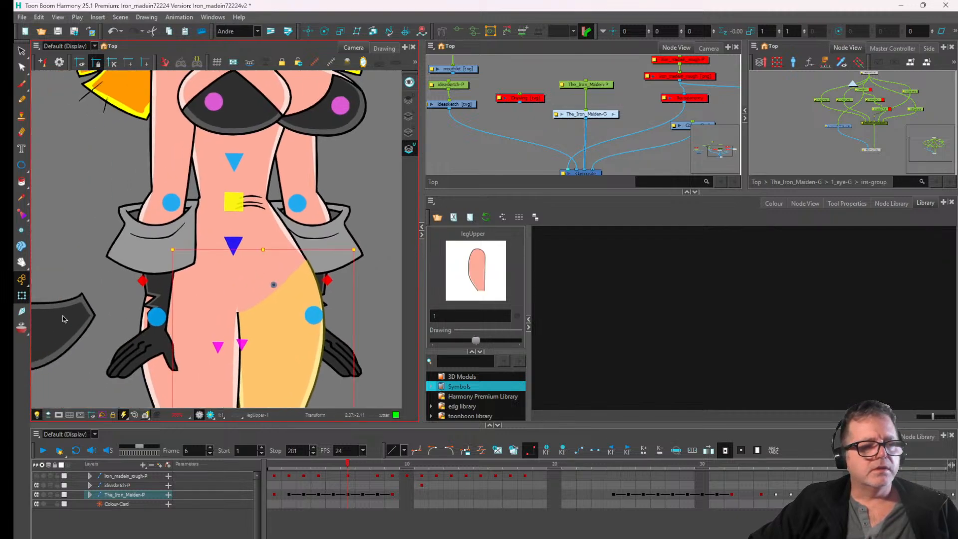
- Select the displaced bum drawing, locate its bum-P peg in the node network and reset the peg's transformation
click(63, 318)
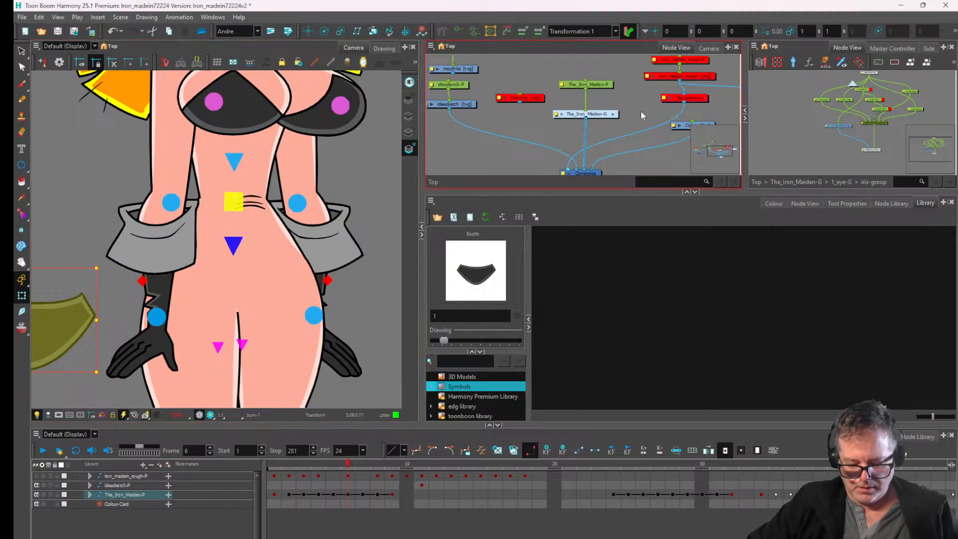
key(o)
scroll(630, 122, up, 2)
drag(588, 61, 623, 101)
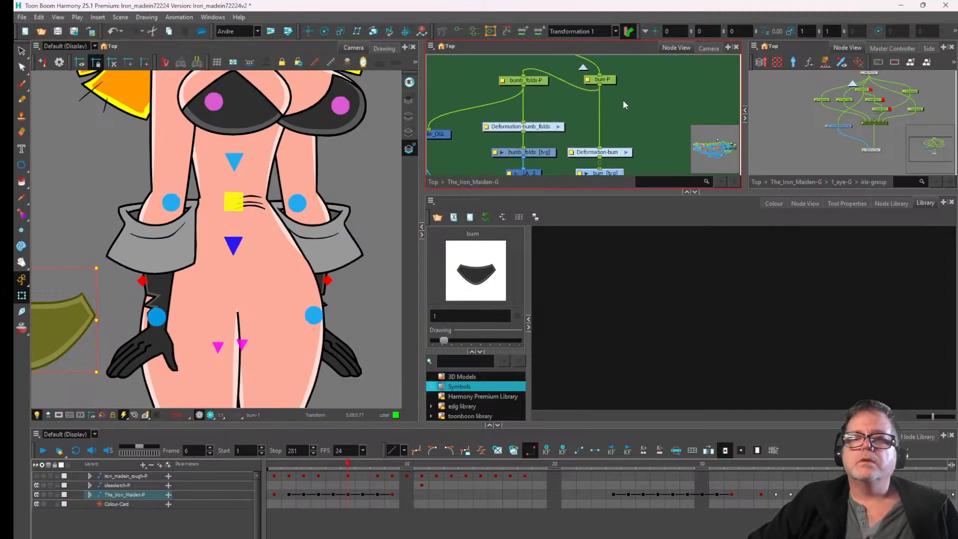
click(604, 81)
key(shift+r)
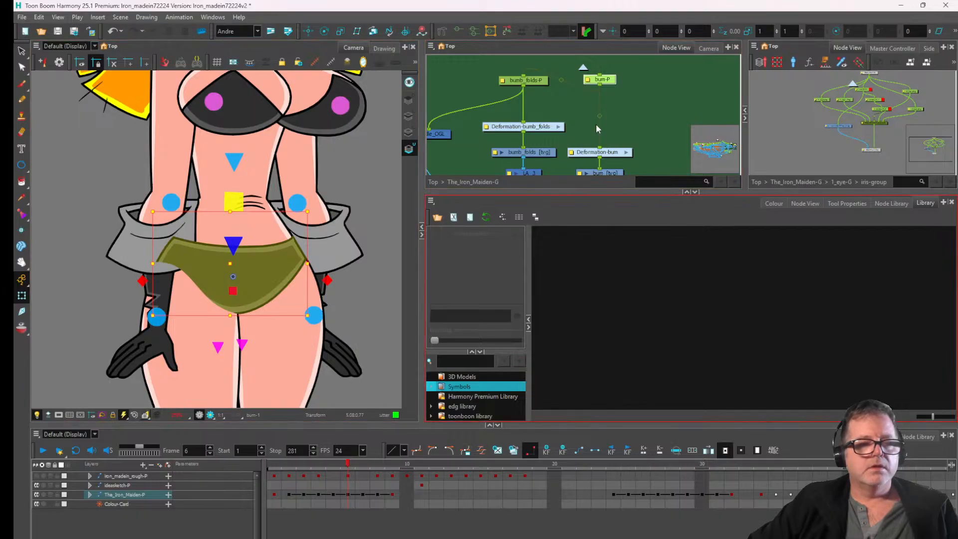
- Select the bum drawing node and trace its connections down to the pelvis composite and the cutter beneath it
mouse_move(565, 125)
mouse_down()
mouse_move(581, 136)
mouse_move(605, 132)
mouse_move(571, 116)
mouse_up()
click(580, 91)
click(585, 132)
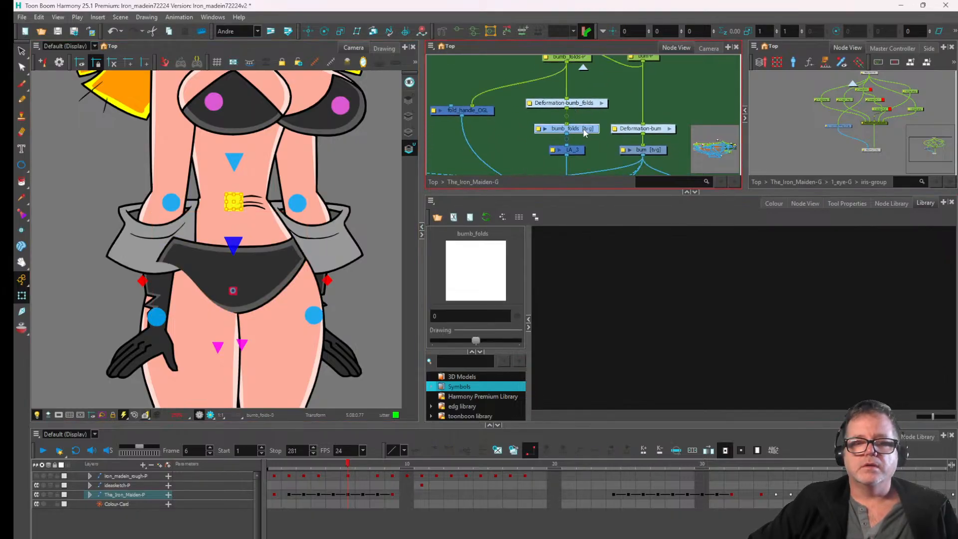
click(650, 153)
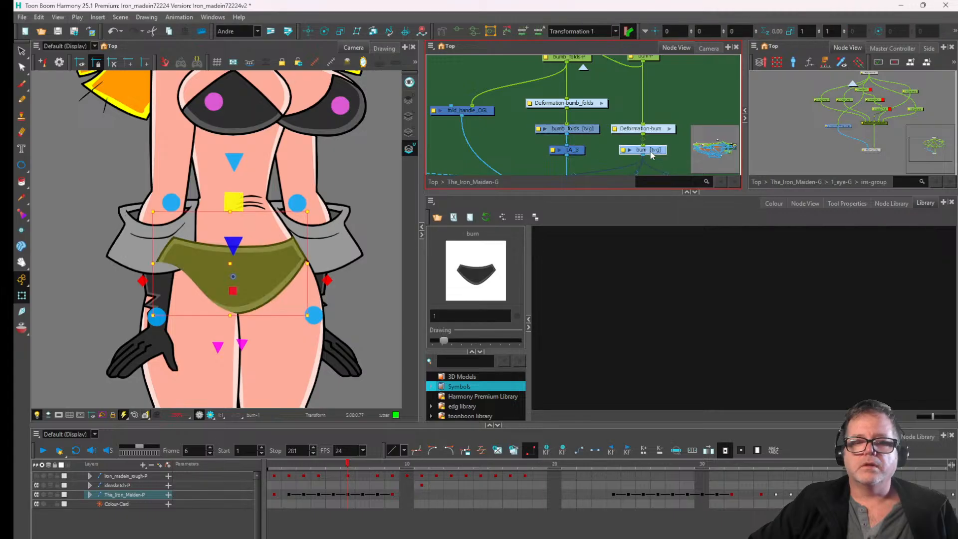
scroll(650, 153, down, 3)
mouse_move(636, 164)
mouse_down()
mouse_move(632, 128)
mouse_move(608, 104)
mouse_up()
scroll(631, 132, down, 1)
scroll(627, 142, up, 5)
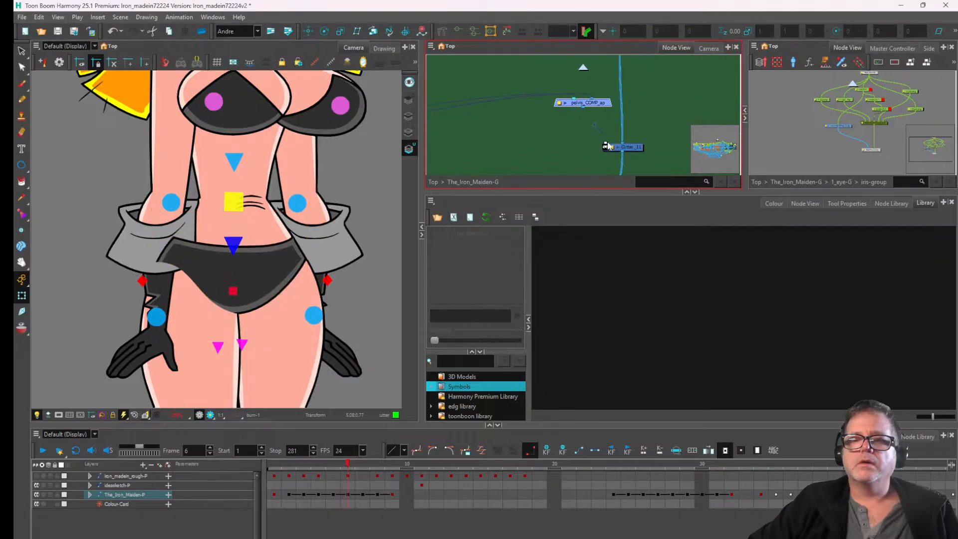
- Try bypassing the cutter beneath the pelvis composite to test its effect on the bum artwork, and undo the bypass
drag(587, 136, 587, 135)
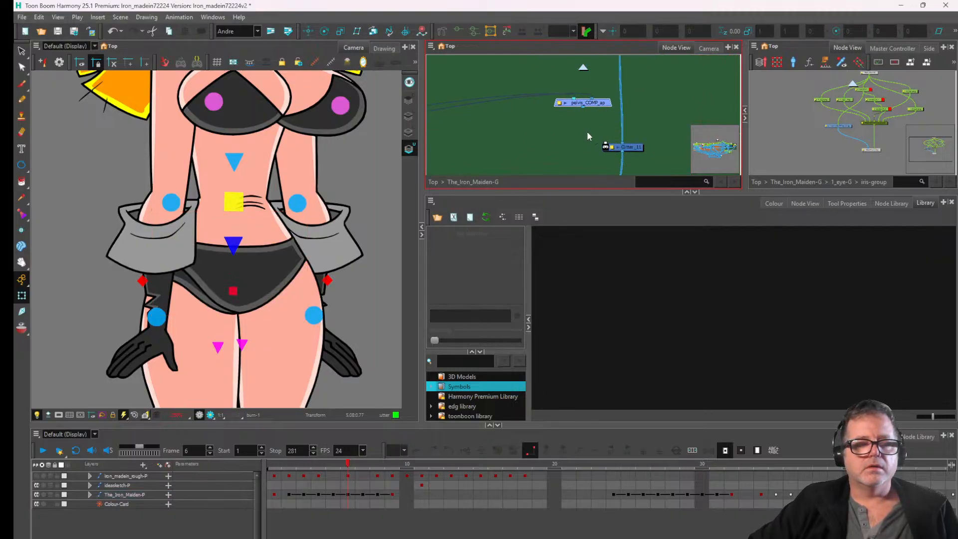
click(621, 146)
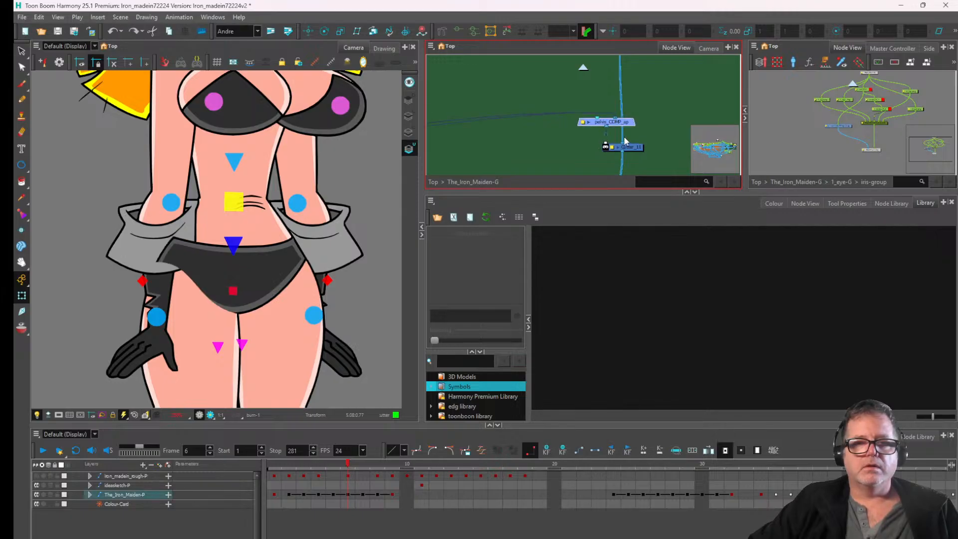
scroll(629, 142, down, 3)
drag(633, 141, 659, 135)
scroll(635, 119, up, 2)
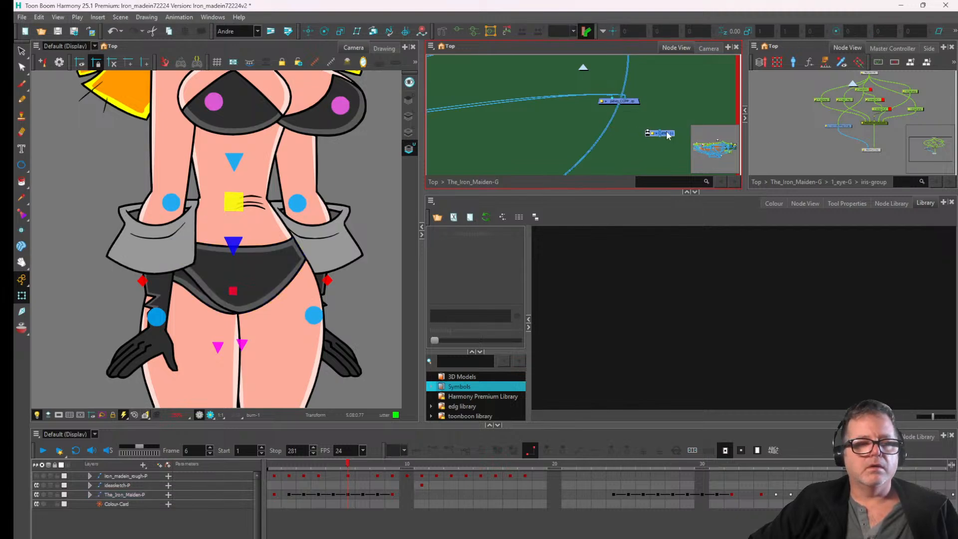
key(ctrl+z)
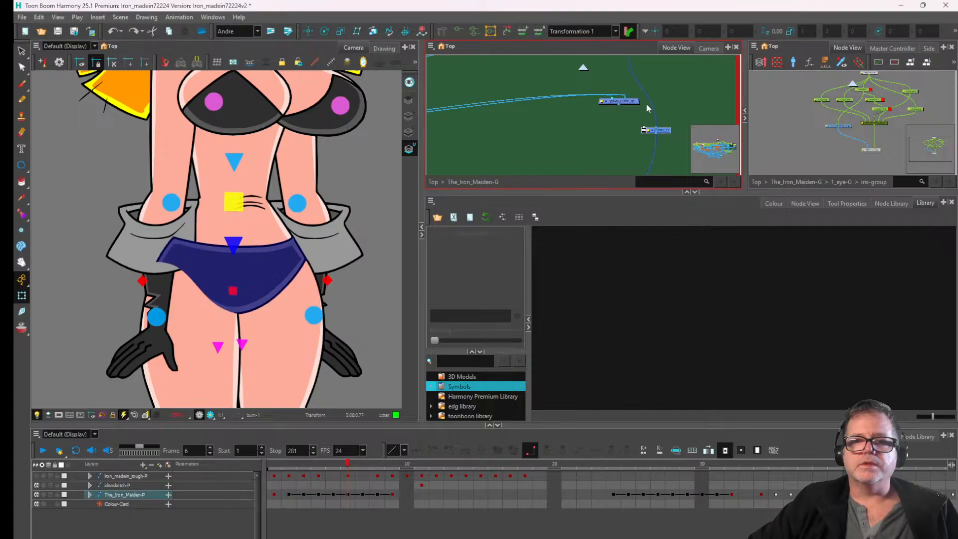
- Trace the cable leaving the pelvis cutter down to the Legs_COMP composite and inspect its input ports, undoing any port change
click(631, 101)
scroll(631, 104, down, 3)
drag(648, 118, 648, 59)
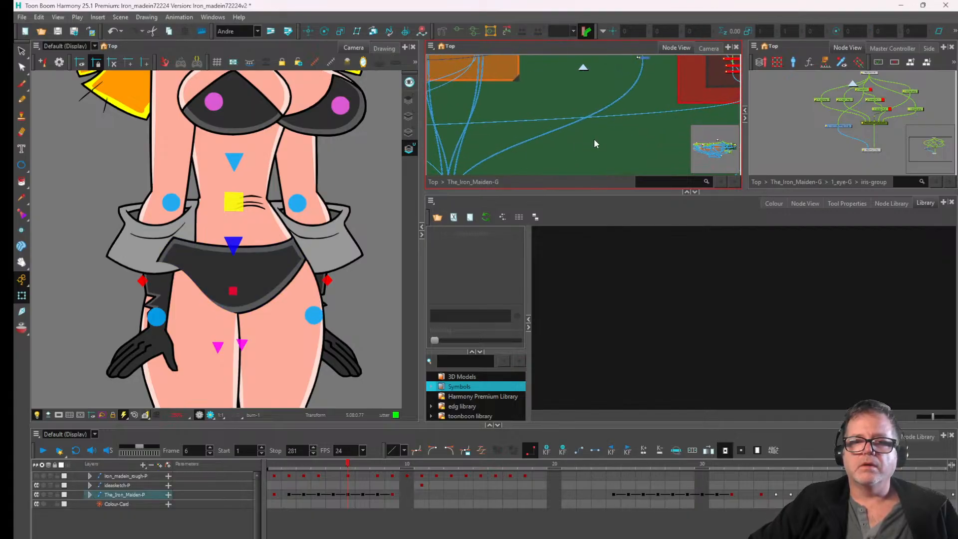
drag(594, 138, 618, 91)
scroll(505, 162, up, 4)
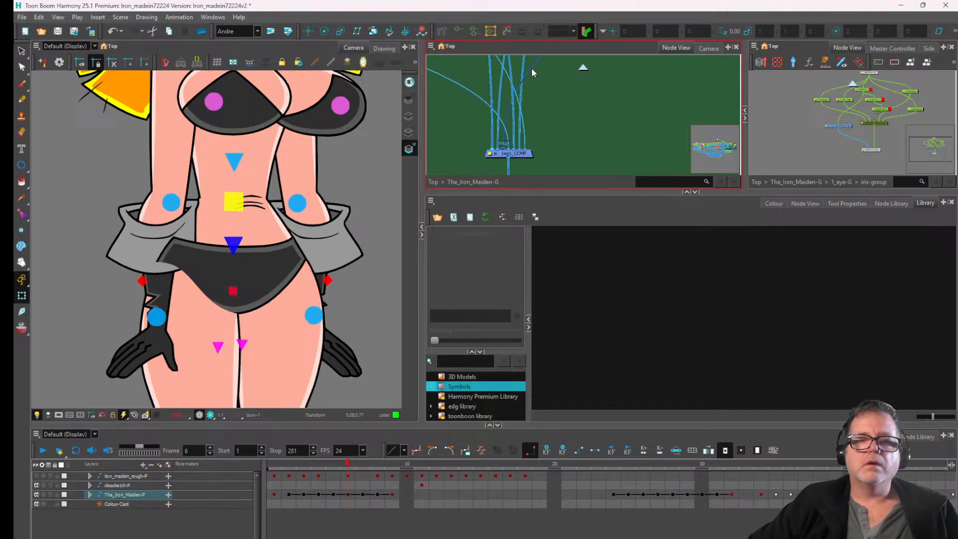
scroll(496, 162, up, 2)
drag(492, 163, 521, 165)
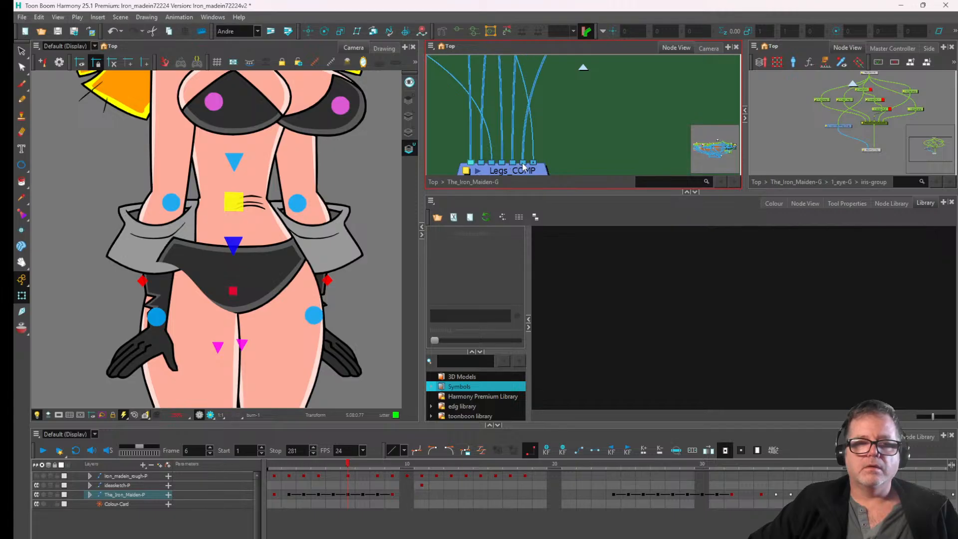
key(ctrl+z)
key(ctrl+z)
- Trace the pelvis cutter's matte cable back to the legL-G group and move its waypoint clear of the neighbouring cables
scroll(568, 140, down, 3)
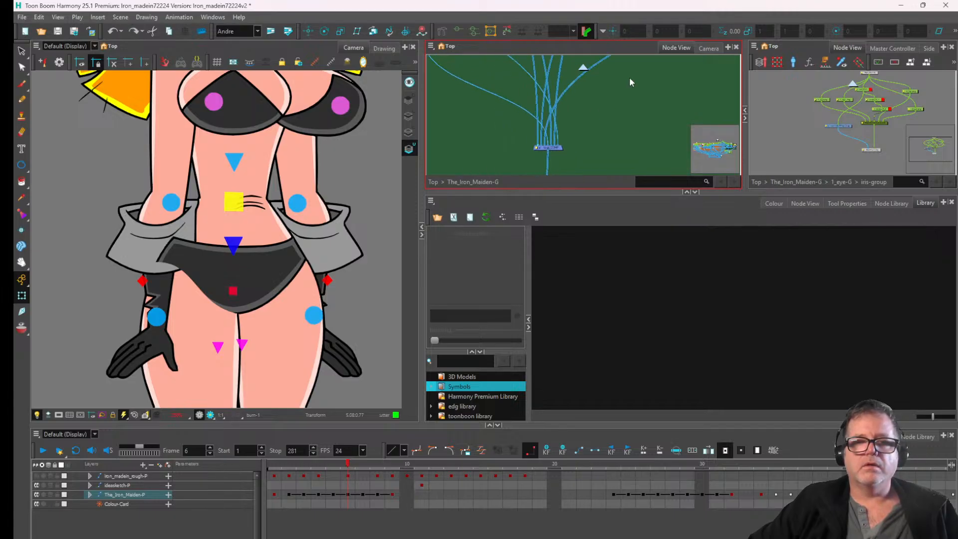
drag(629, 95, 624, 170)
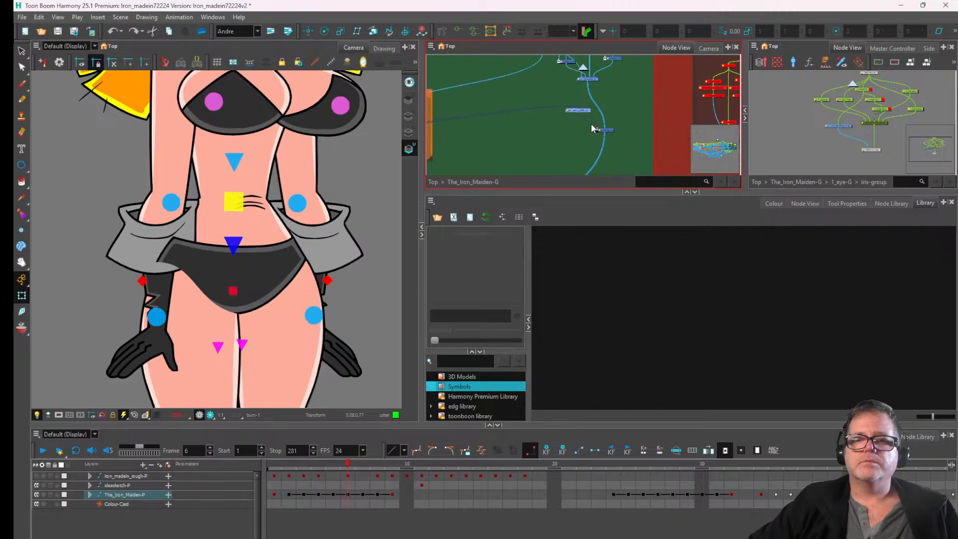
drag(433, 149, 717, 129)
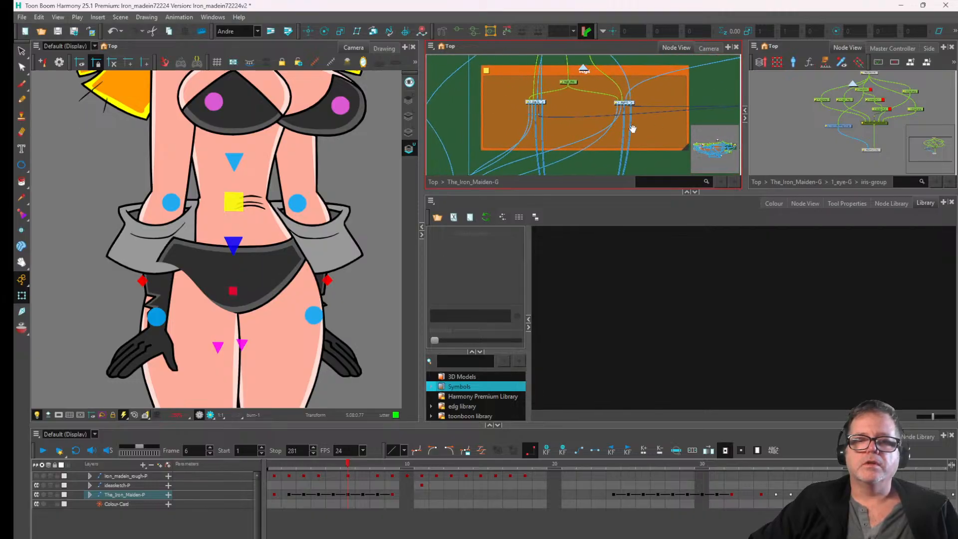
scroll(563, 118, up, 3)
scroll(529, 107, up, 2)
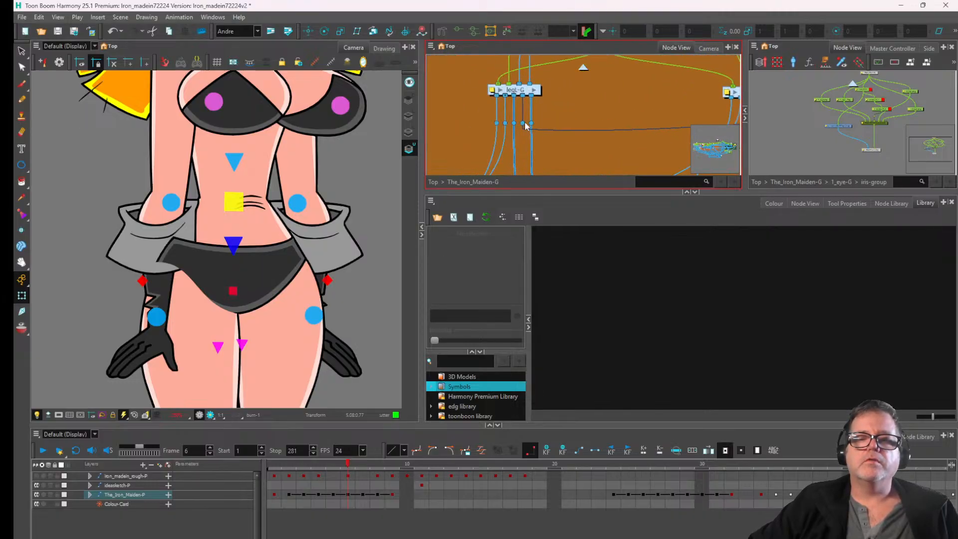
drag(523, 123, 580, 123)
- Follow the matte cable past the legR-G group to waypoint_18 and undo the last waypoint change
scroll(583, 116, down, 3)
drag(689, 109, 505, 82)
drag(615, 72, 485, 113)
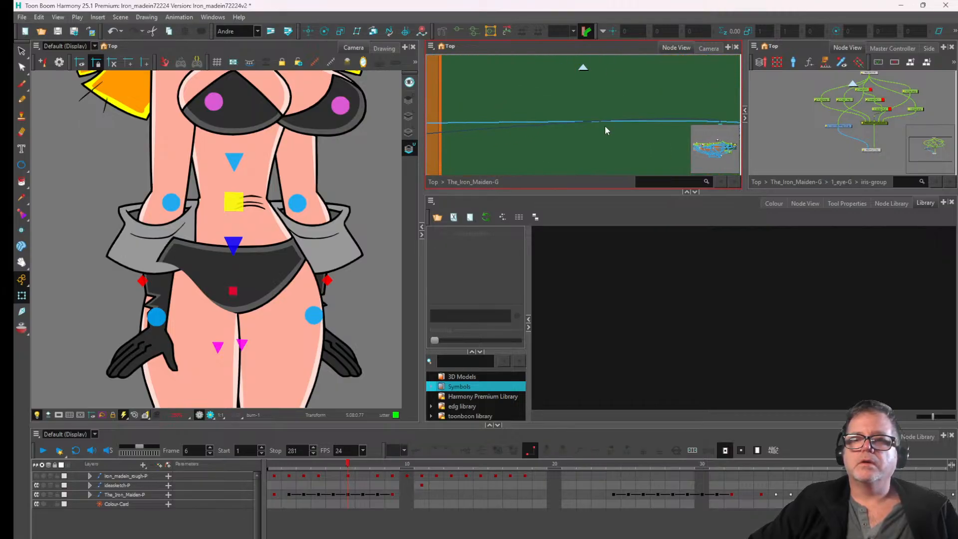
drag(711, 128, 673, 113)
drag(608, 124, 779, 108)
click(555, 89)
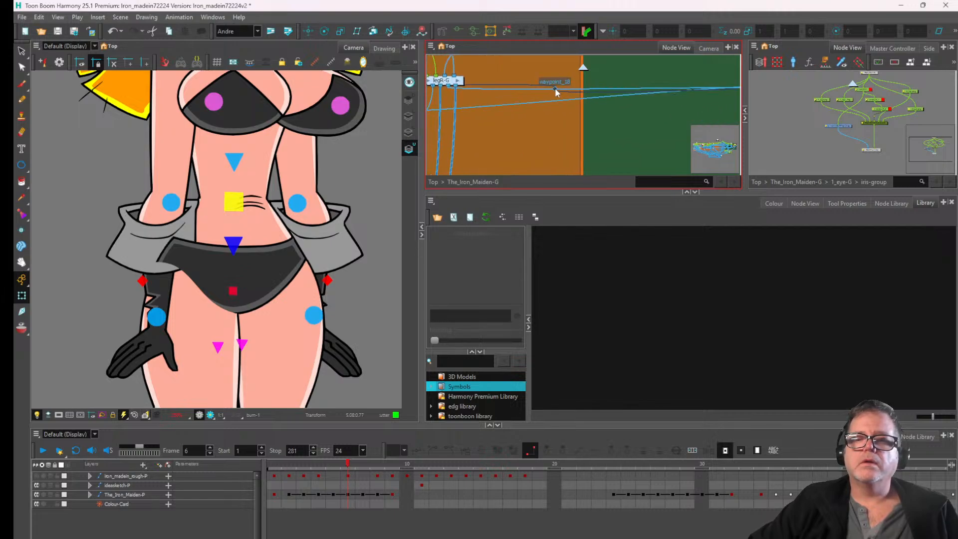
key(ctrl+z)
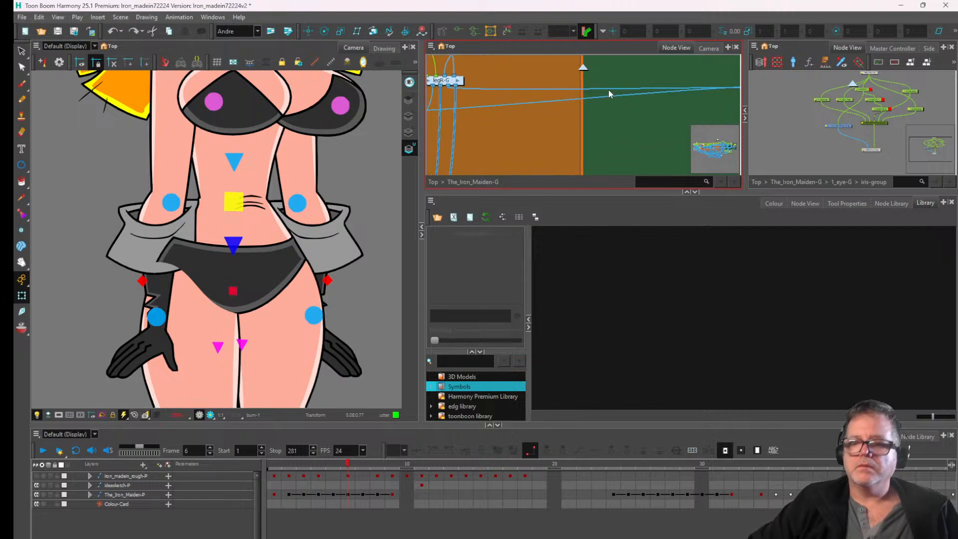
- Follow the cable from waypoint_18 to the pelvis composite, test the bum artwork without its cutter connection, and undo the disconnection
scroll(633, 93, right, 2)
click(677, 87)
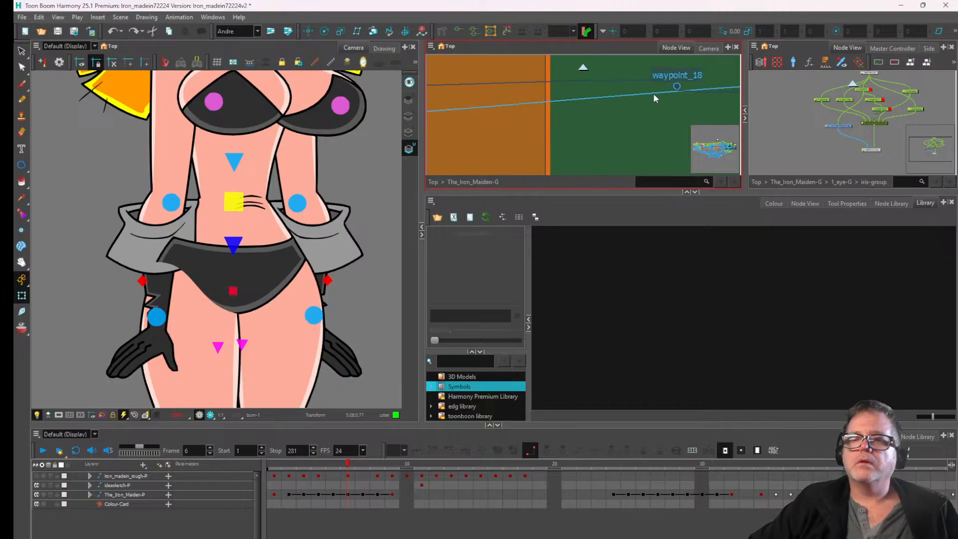
drag(654, 95, 512, 132)
drag(511, 132, 713, 79)
drag(712, 79, 643, 121)
scroll(573, 92, down, 3)
drag(489, 131, 477, 150)
drag(646, 125, 594, 122)
scroll(631, 128, down, 4)
scroll(594, 121, up, 2)
drag(731, 114, 635, 85)
drag(669, 122, 669, 122)
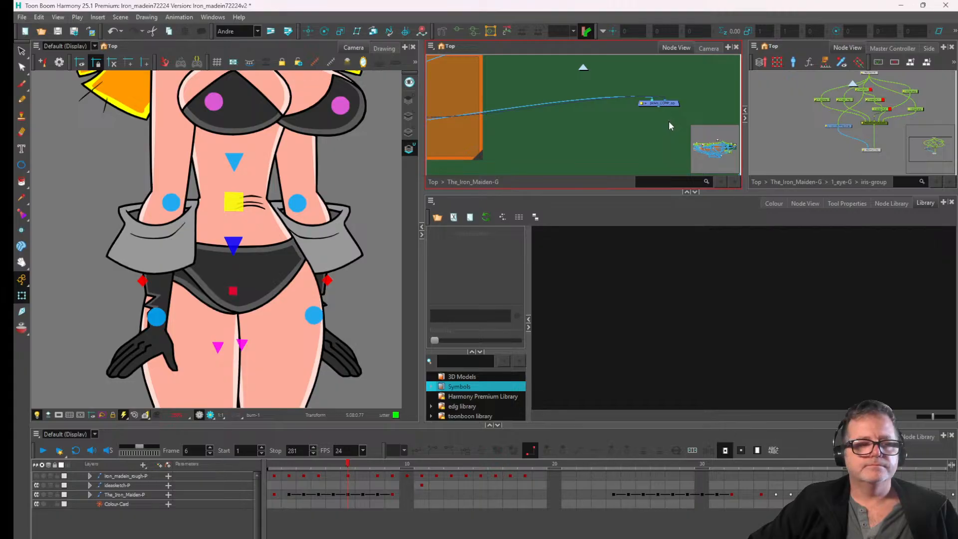
key(ctrl+z)
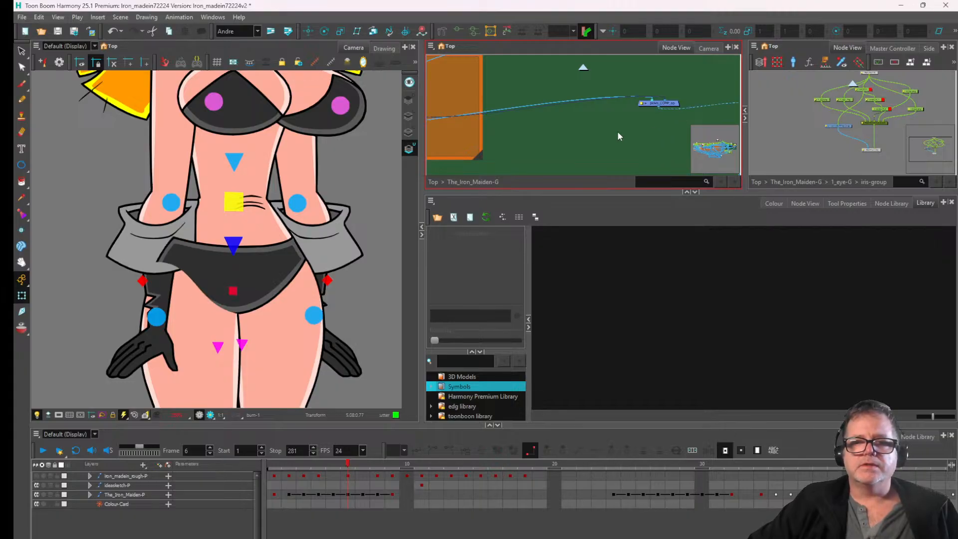
- Return to the legL-G group, try detaching its matte cable from the pelvis cutter, and undo the detachment
drag(510, 140, 740, 123)
scroll(491, 80, up, 3)
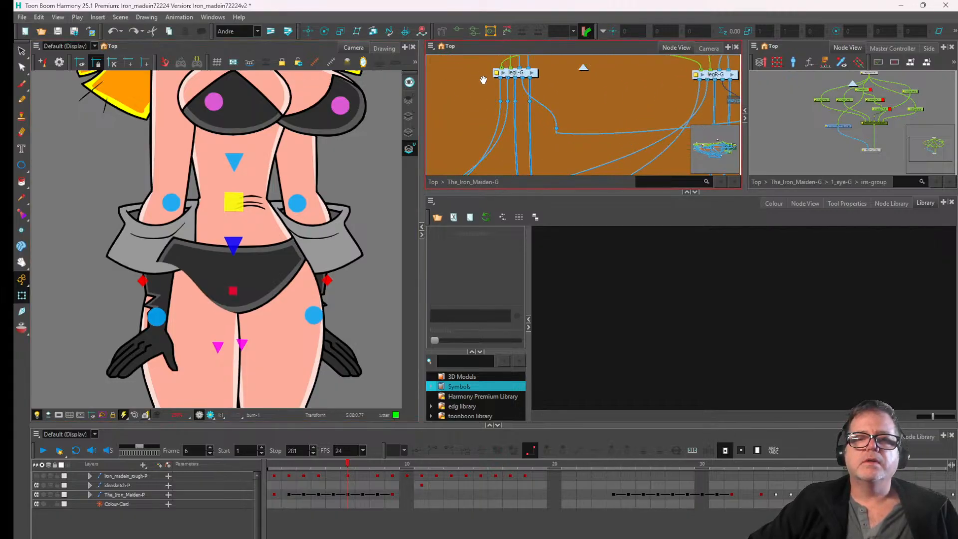
drag(483, 80, 464, 86)
drag(684, 91, 486, 57)
drag(682, 93, 544, 118)
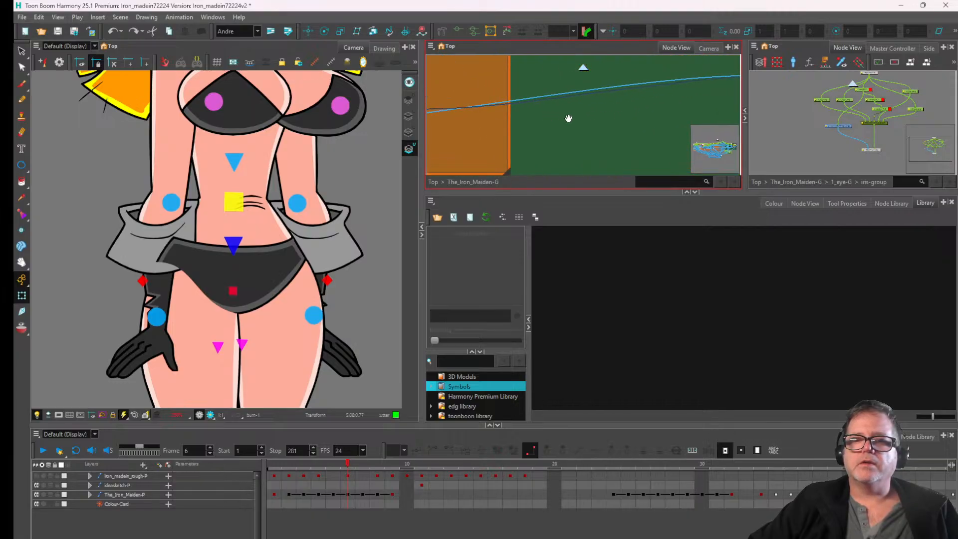
drag(475, 114, 590, 114)
drag(527, 133, 570, 141)
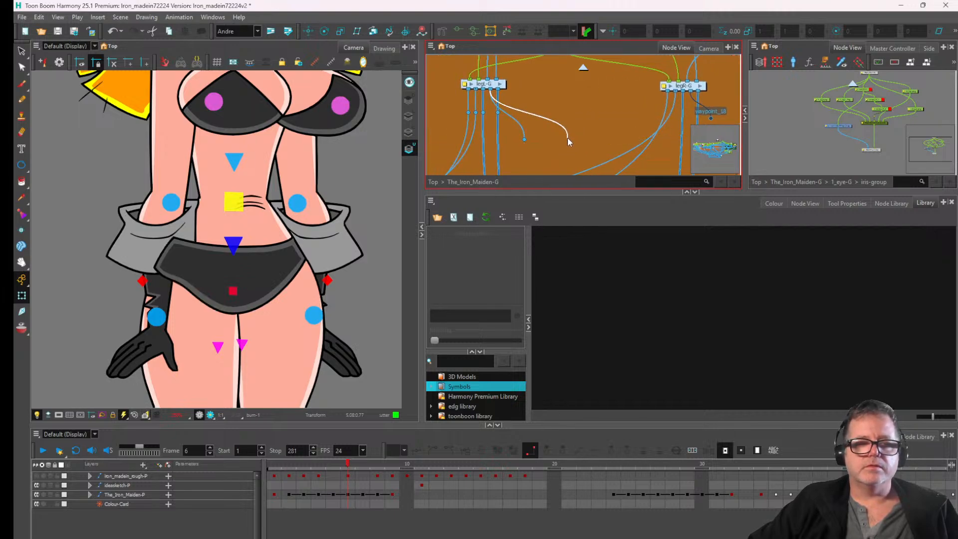
key(ctrl+z)
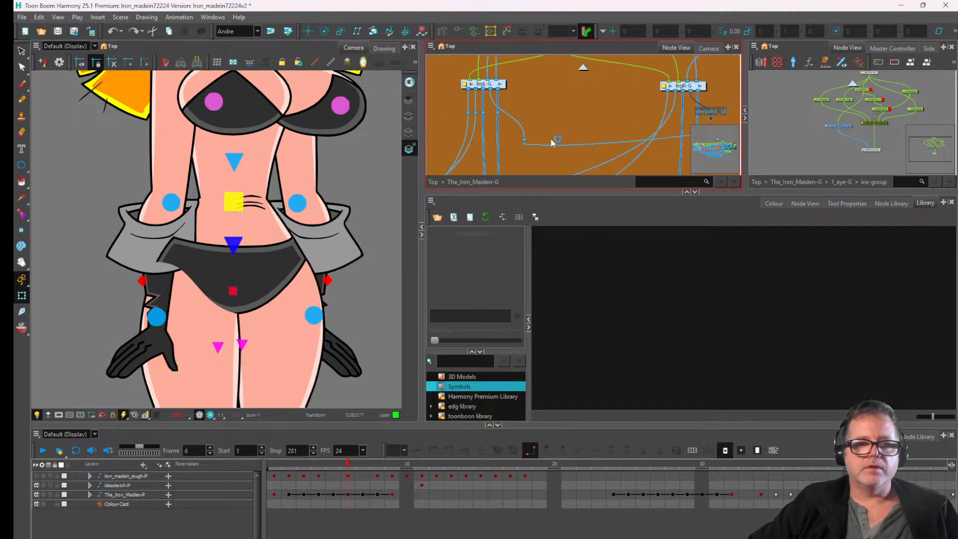
- Enter the legL-G group and select the hip drawing node to examine its matte shape
drag(516, 112, 546, 110)
scroll(539, 91, up, 1)
click(529, 80)
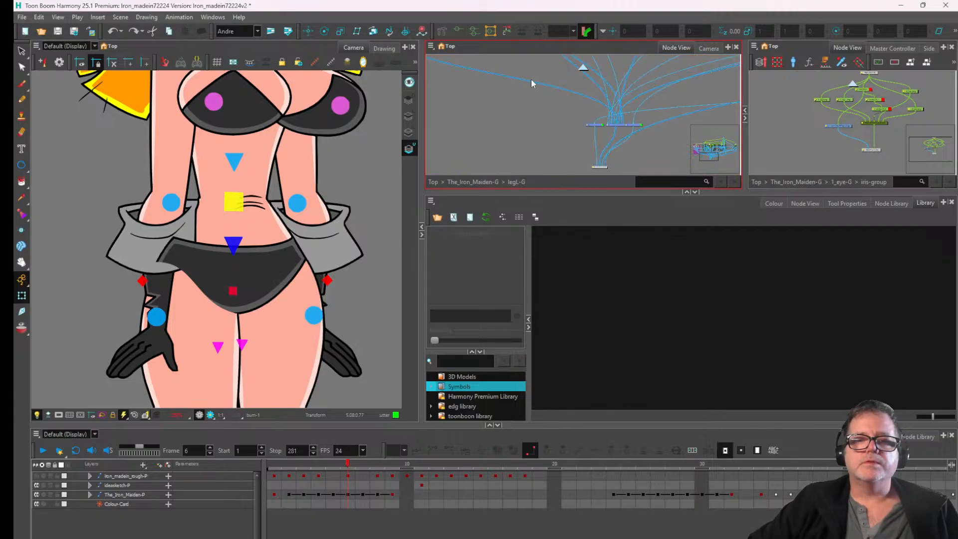
scroll(623, 114, down, 3)
scroll(522, 101, up, 5)
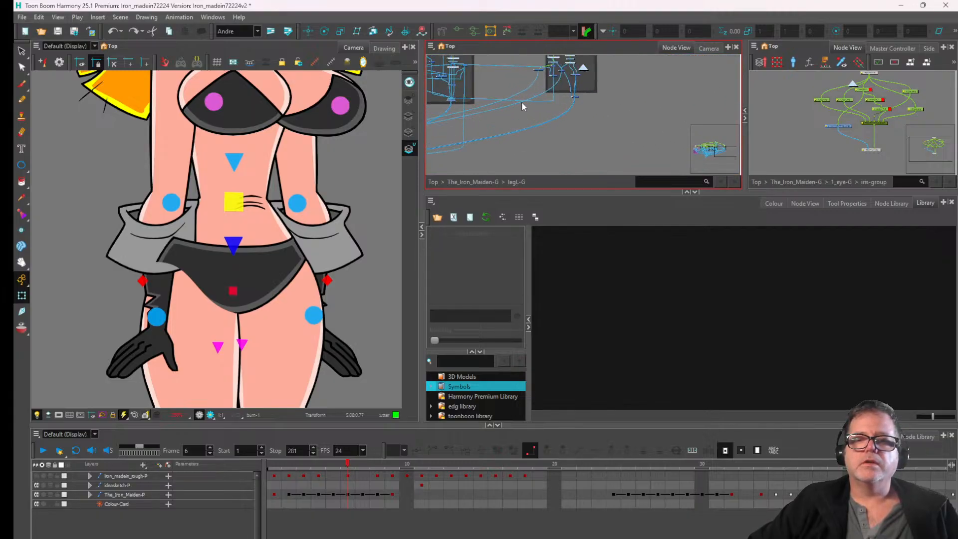
scroll(542, 87, up, 3)
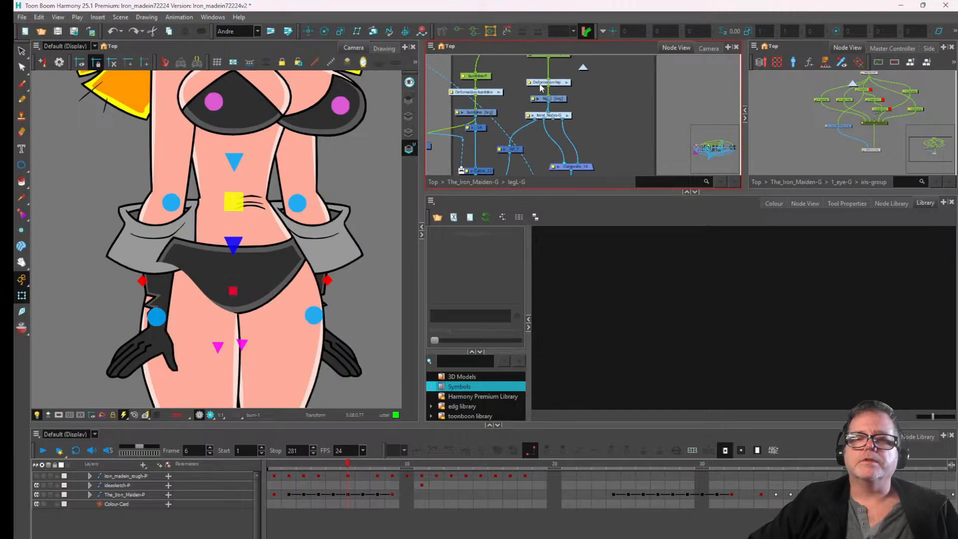
click(559, 102)
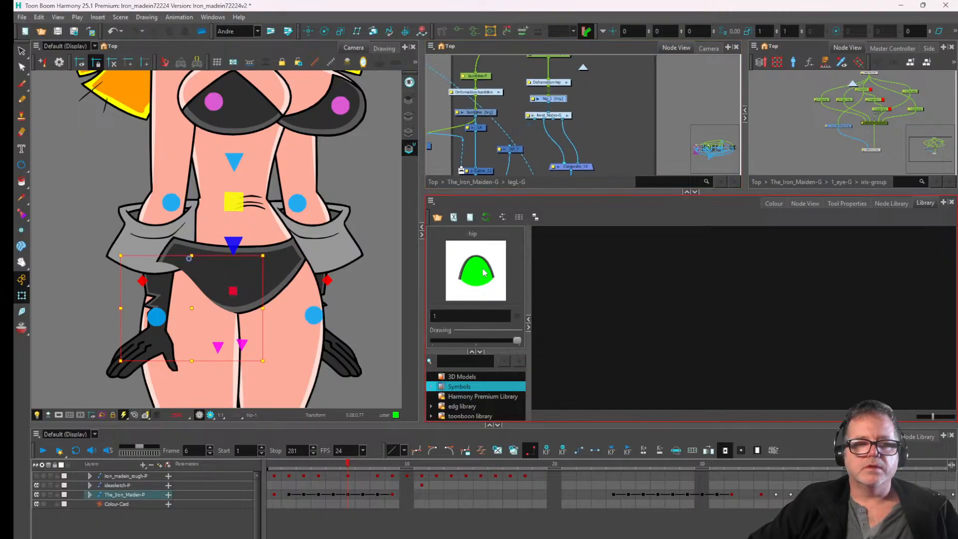
- Try disconnecting the cutter node below the HIP backdrop and undo the disconnection
scroll(607, 114, up, 5)
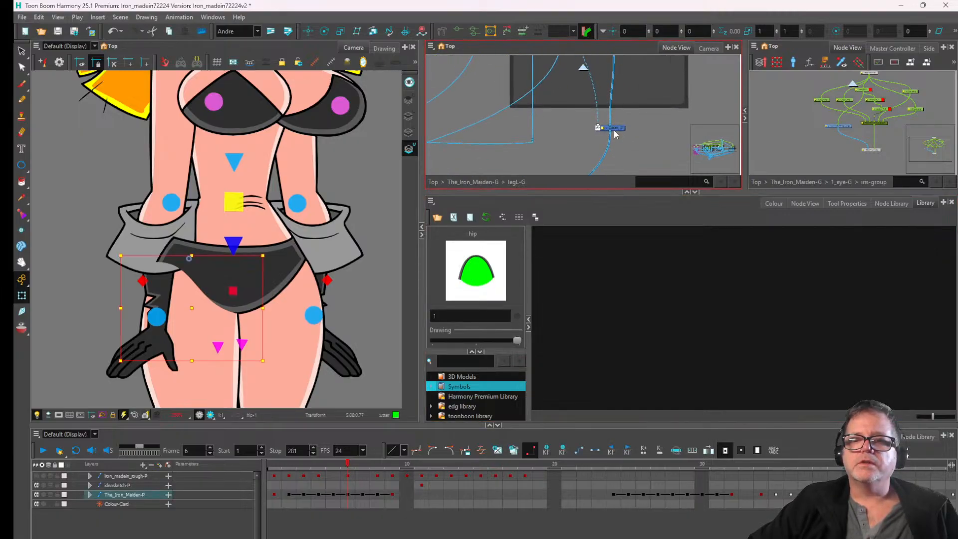
click(627, 104)
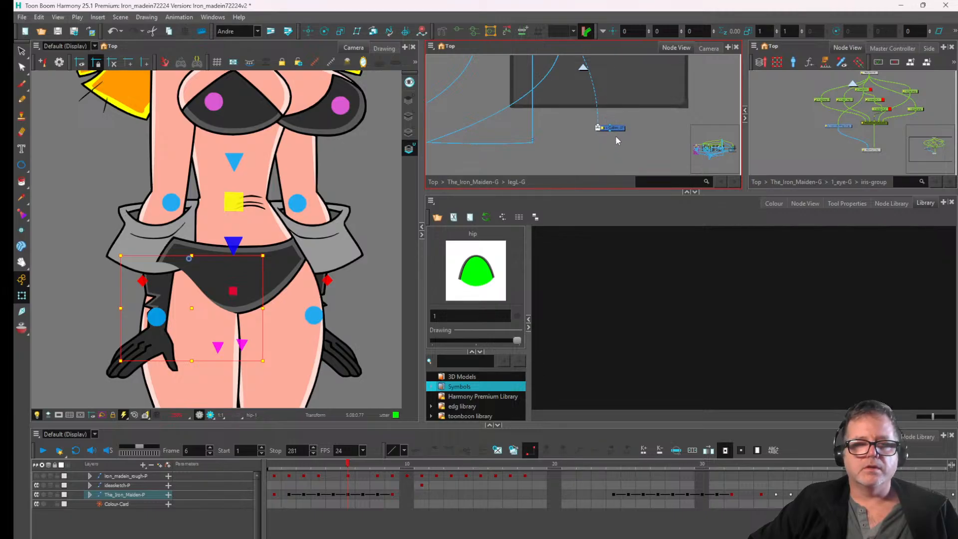
scroll(615, 136, down, 3)
key(ctrl+z)
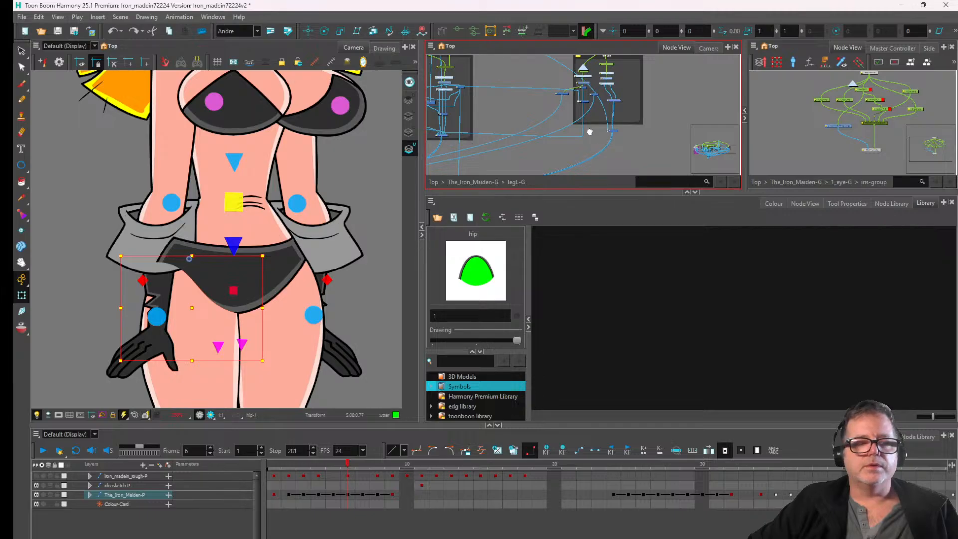
- Trace the hierarchy above the LEG TOP backdrop and select the peg that drives it
scroll(590, 132, up, 5)
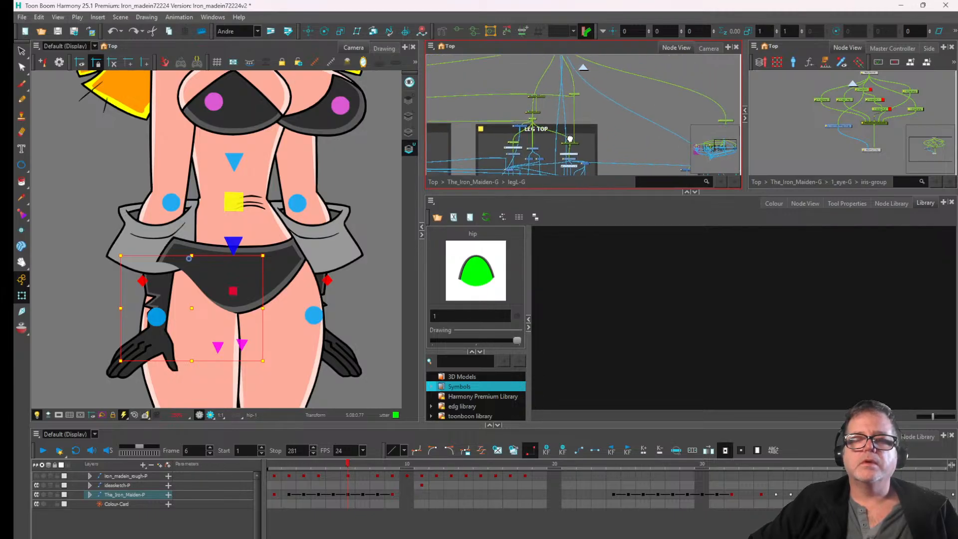
scroll(570, 139, up, 3)
click(630, 129)
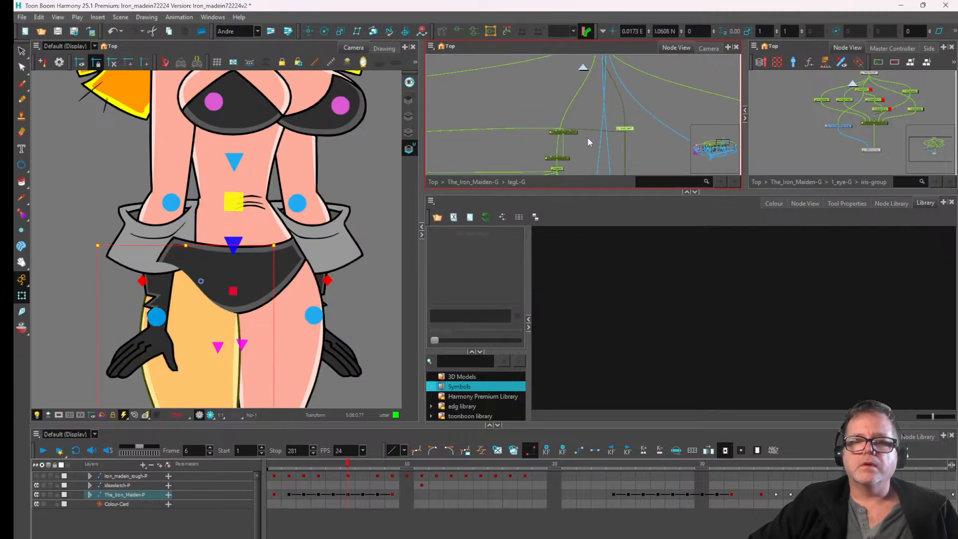
scroll(588, 137, up, 4)
scroll(557, 165, down, 4)
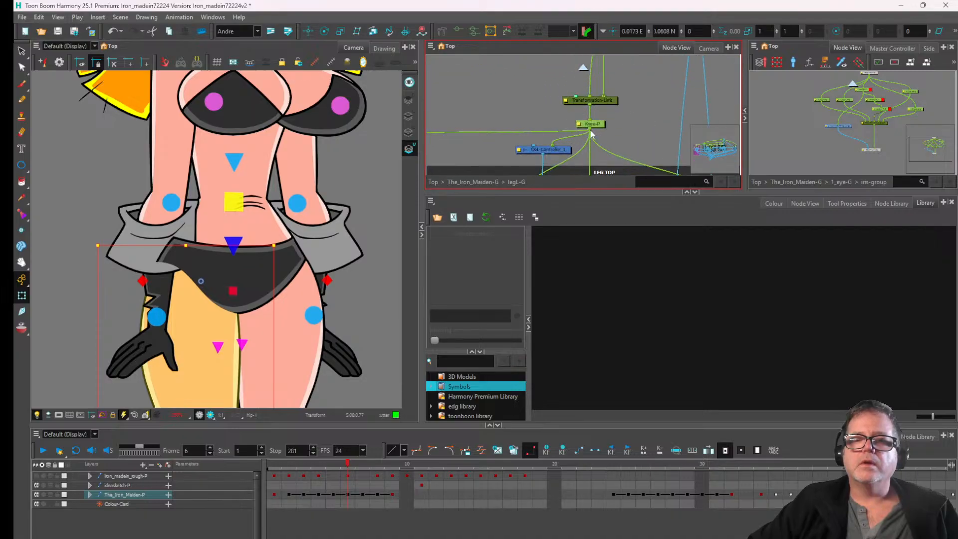
click(602, 125)
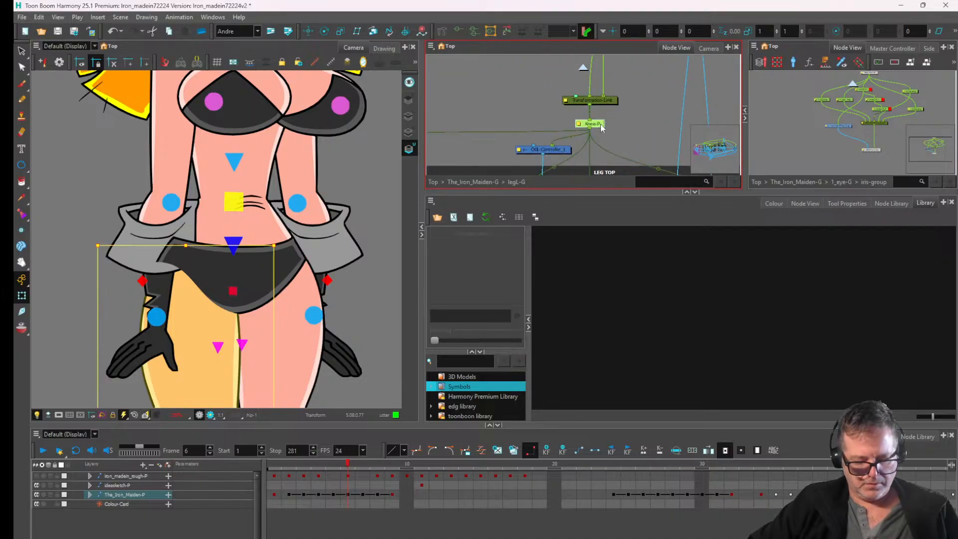
- Select all nodes in the legL-G group and reset their pose
scroll(602, 129, down, 6)
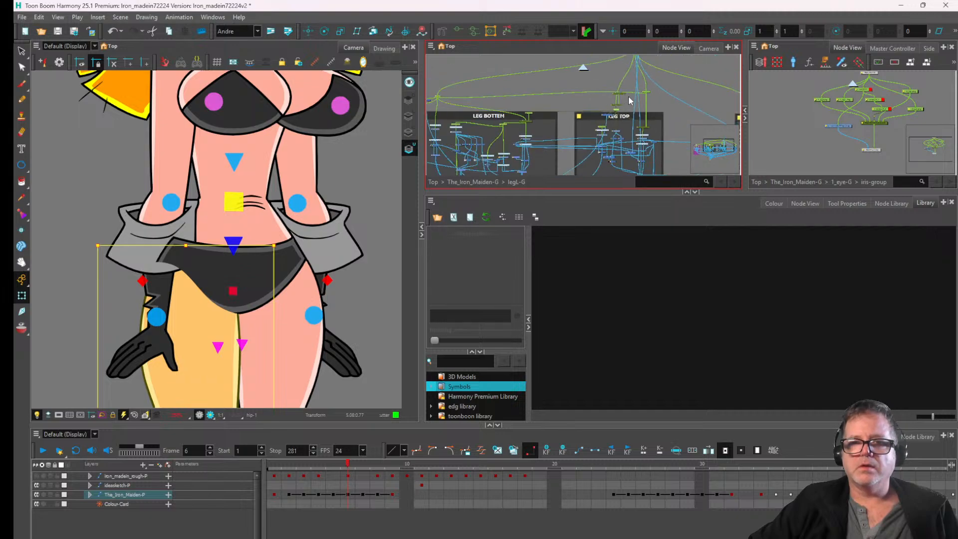
drag(575, 86, 667, 137)
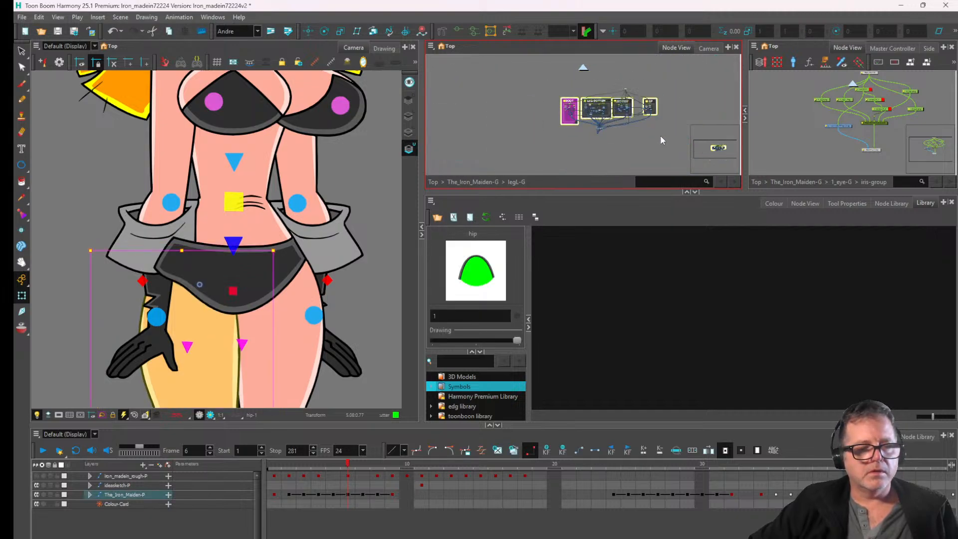
scroll(660, 135, up, 8)
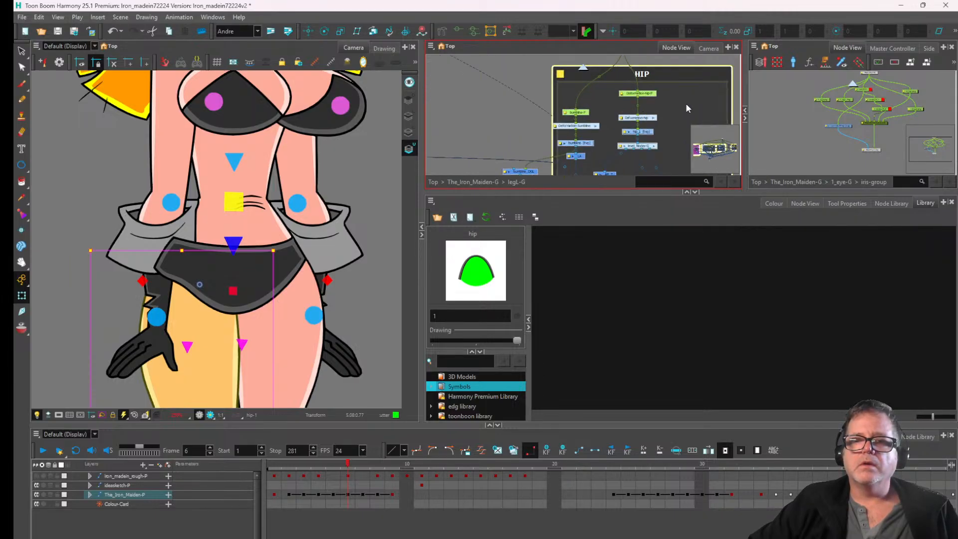
- Select the hip cutter drawing and shift it inward over the pelvis, to about 0.26 E and 0.05 N
click(686, 108)
click(229, 258)
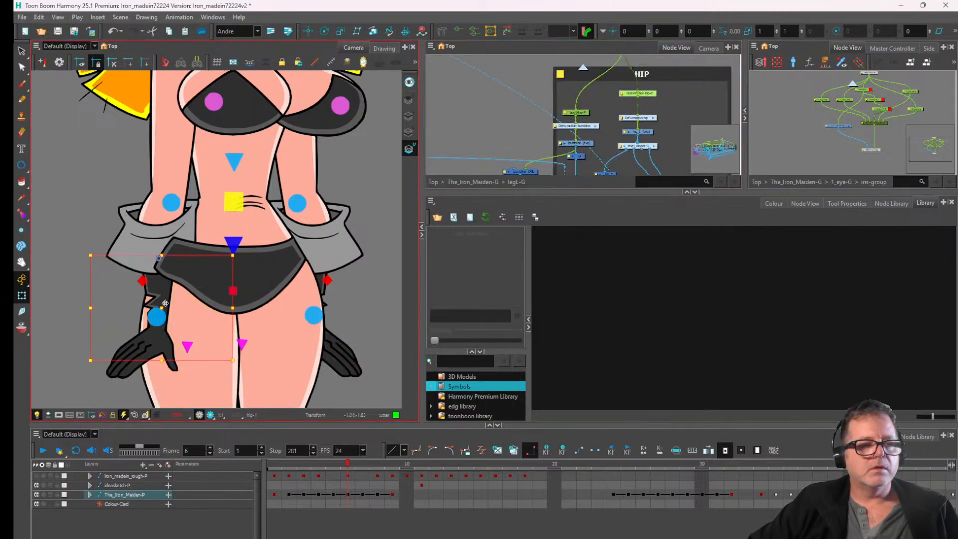
drag(155, 310, 178, 306)
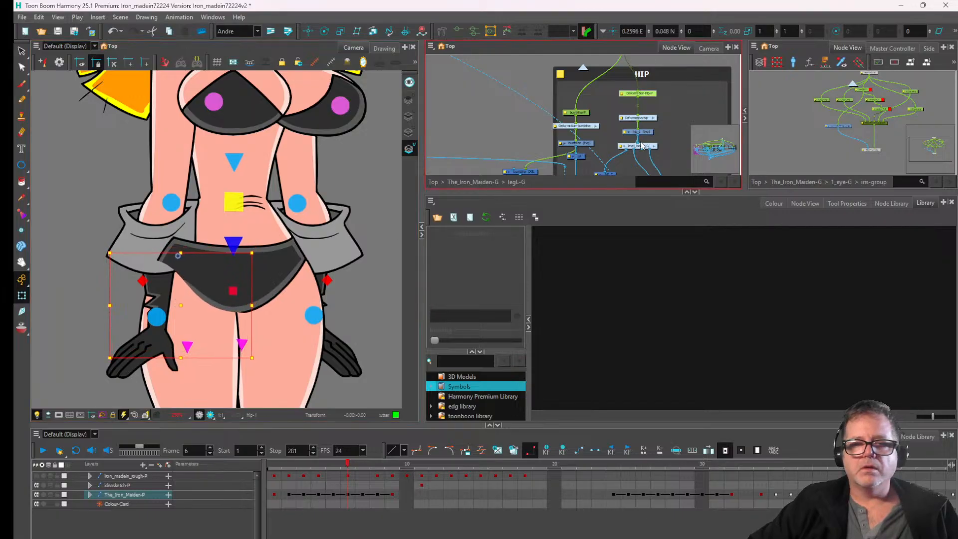
- Follow the matte cables down to AP_MATTE_1 and AP_MATTE_2, test detaching their inputs, and undo the disconnections
scroll(657, 128, down, 4)
drag(641, 141, 670, 78)
drag(630, 120, 657, 83)
scroll(502, 116, up, 6)
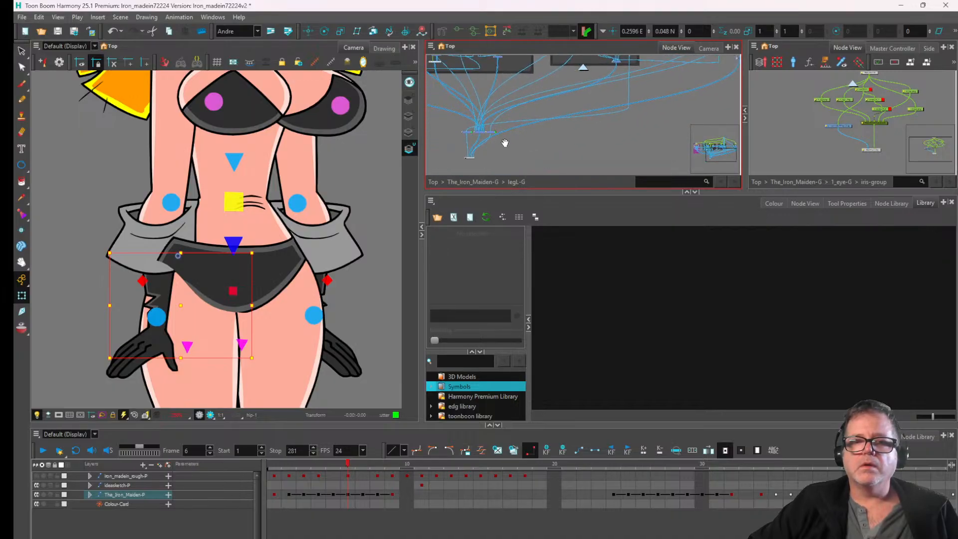
drag(502, 115, 534, 145)
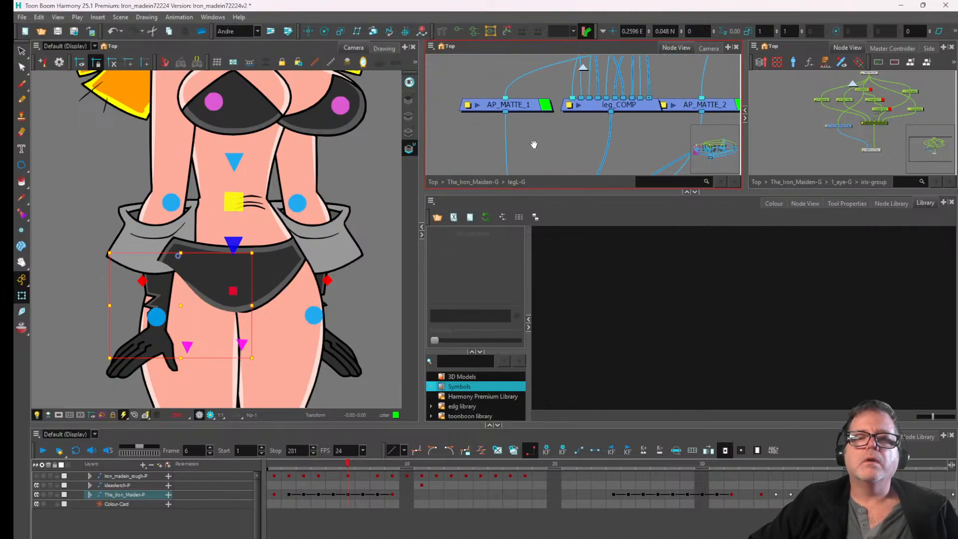
click(535, 110)
scroll(579, 140, down, 3)
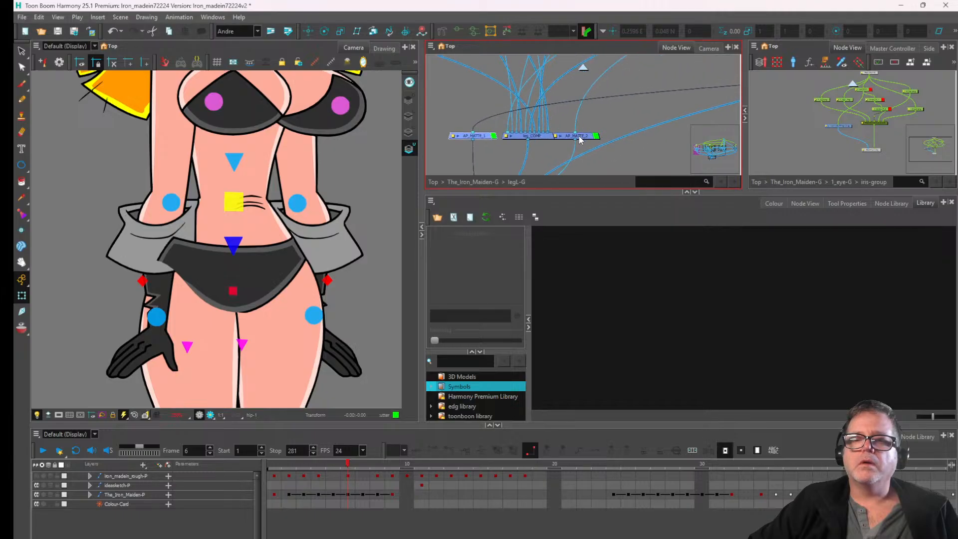
drag(577, 137, 585, 126)
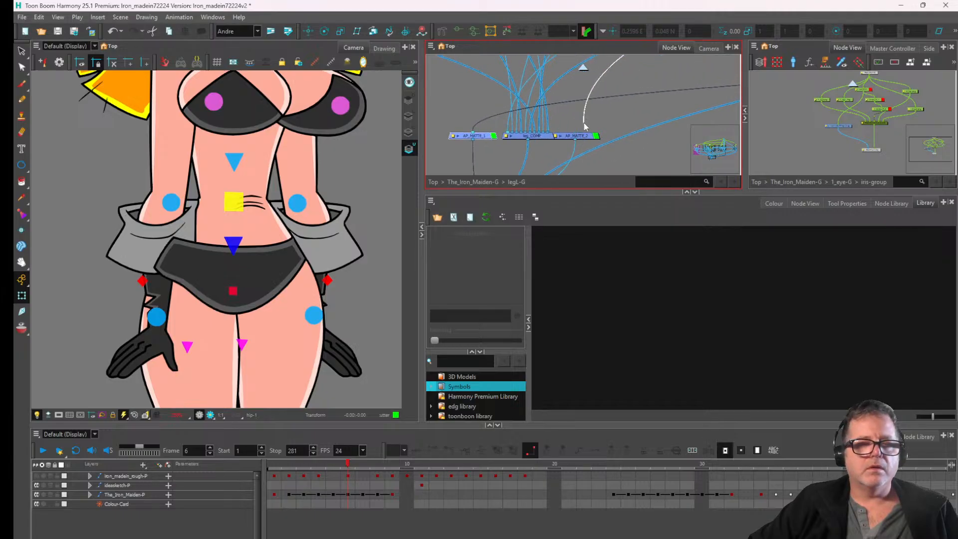
drag(476, 137, 479, 129)
key(ctrl+z)
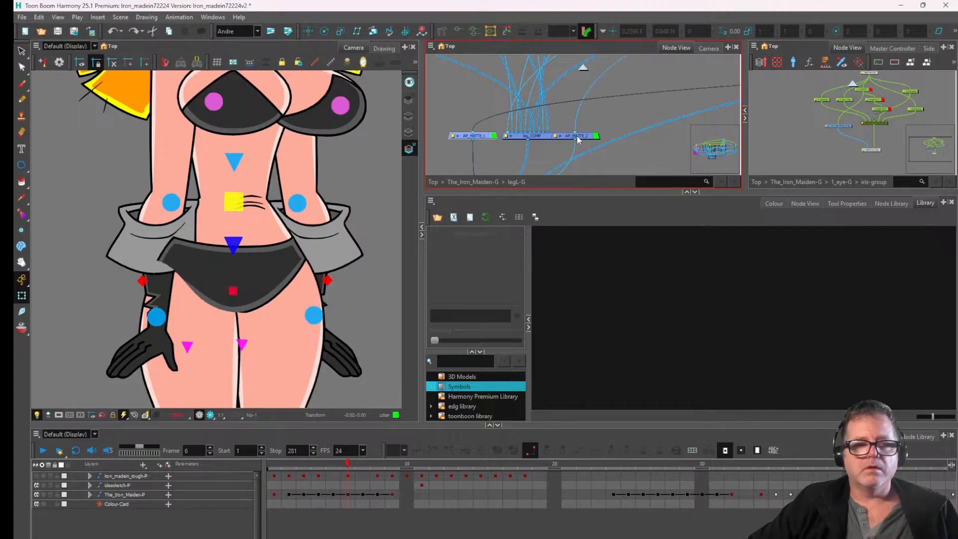
- Follow the matte cables to the leg group's output node, try detaching the outermost cable, and undo the detachment
scroll(581, 136, down, 4)
scroll(586, 132, up, 4)
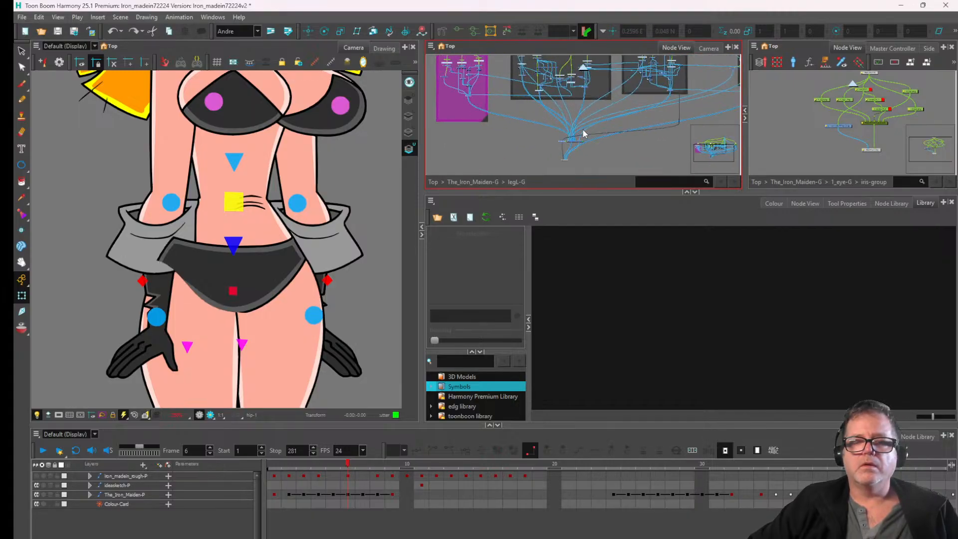
scroll(578, 132, down, 4)
drag(577, 133, 567, 101)
scroll(563, 144, up, 4)
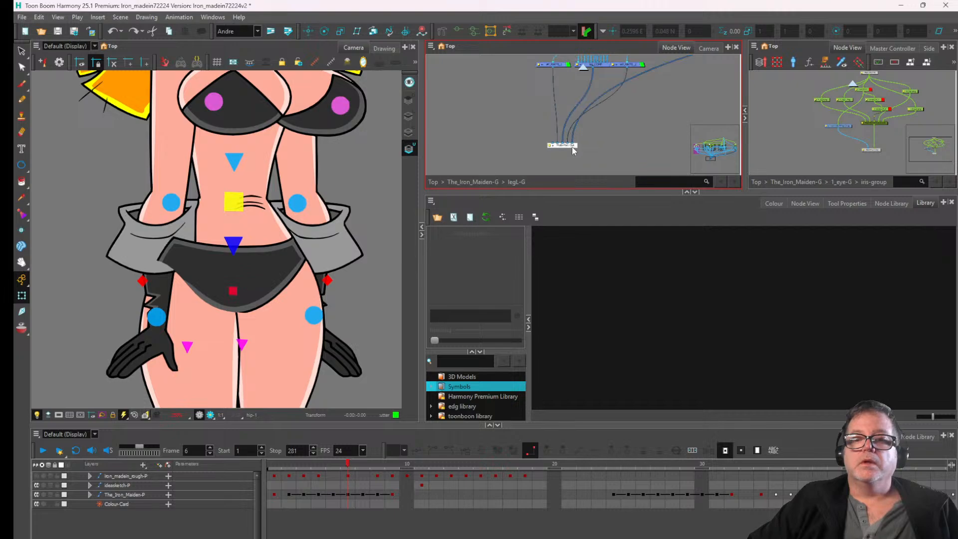
click(569, 143)
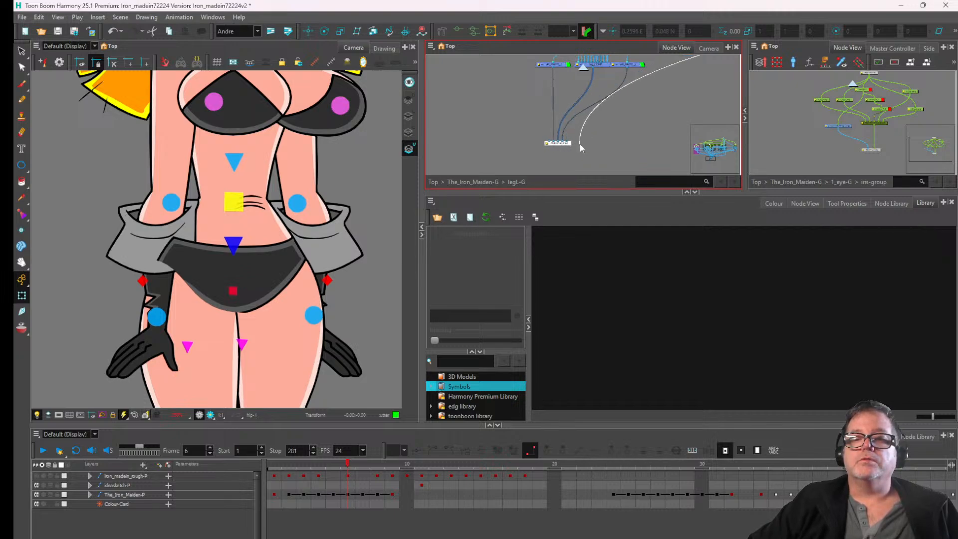
key(ctrl+z)
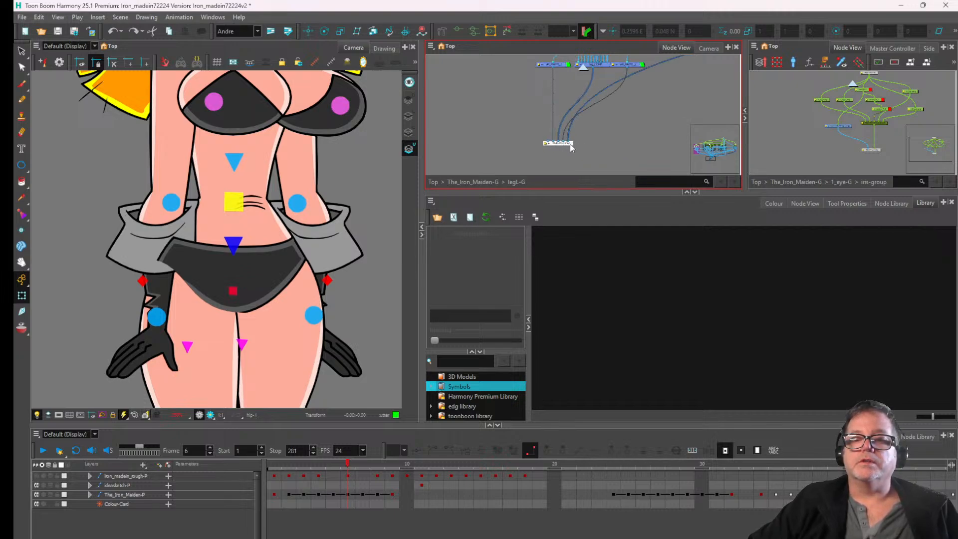
- Select the leg group's output node, followed by the bum drawing on the character, to compare what each covers
drag(573, 144, 572, 183)
scroll(606, 154, down, 3)
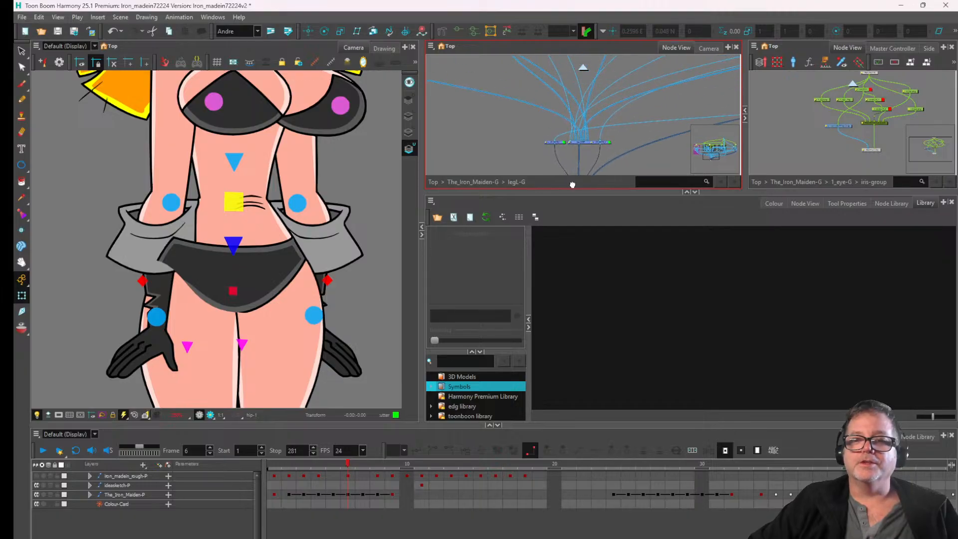
click(609, 166)
scroll(618, 150, down, 2)
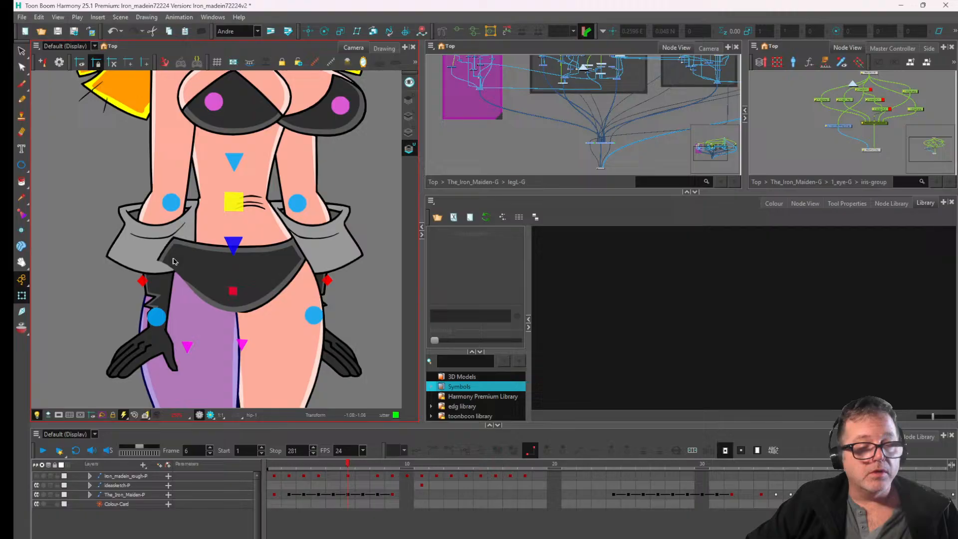
click(173, 261)
scroll(218, 245, down, 2)
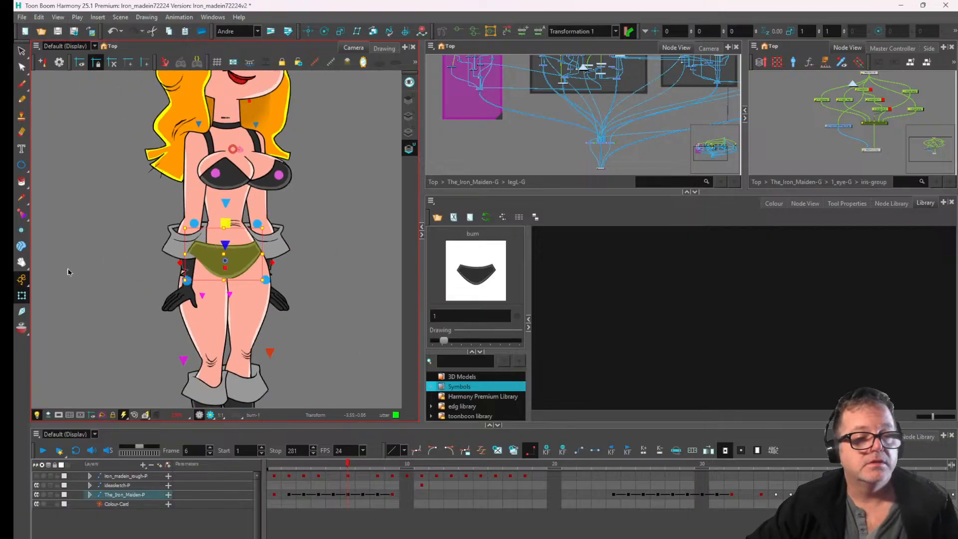
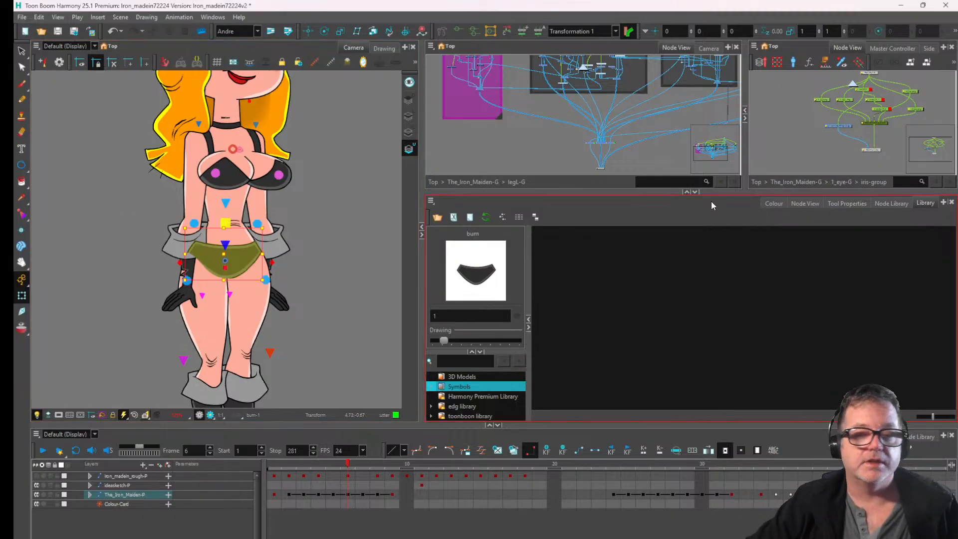
- Enlarge the node network pane and frame the HIP backdrop inside it
scroll(652, 99, down, 2)
drag(587, 191, 606, 300)
scroll(663, 159, down, 2)
scroll(627, 172, up, 2)
scroll(631, 165, up, 5)
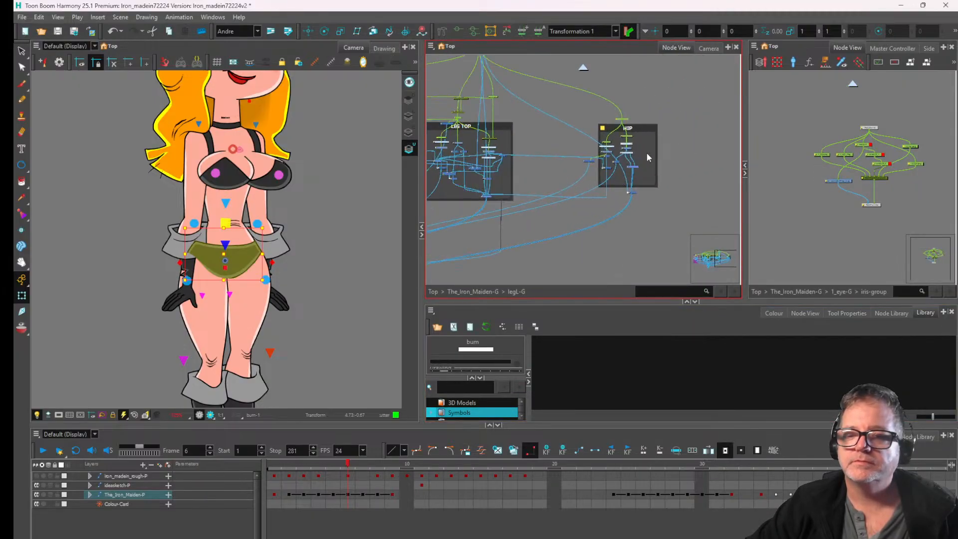
scroll(635, 160, up, 6)
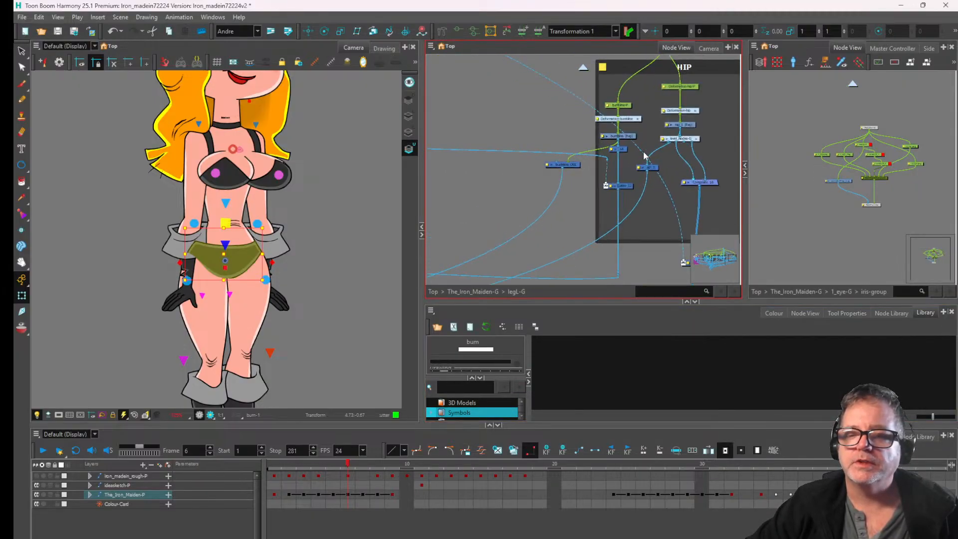
- Test detaching level_Nodes-G from the hip network and the hip_1 drawing from AP_7, and undo both disconnections
mouse_move(682, 142)
mouse_down()
mouse_move(664, 128)
mouse_move(691, 176)
mouse_move(725, 162)
mouse_move(662, 69)
mouse_move(616, 122)
mouse_move(645, 149)
mouse_up()
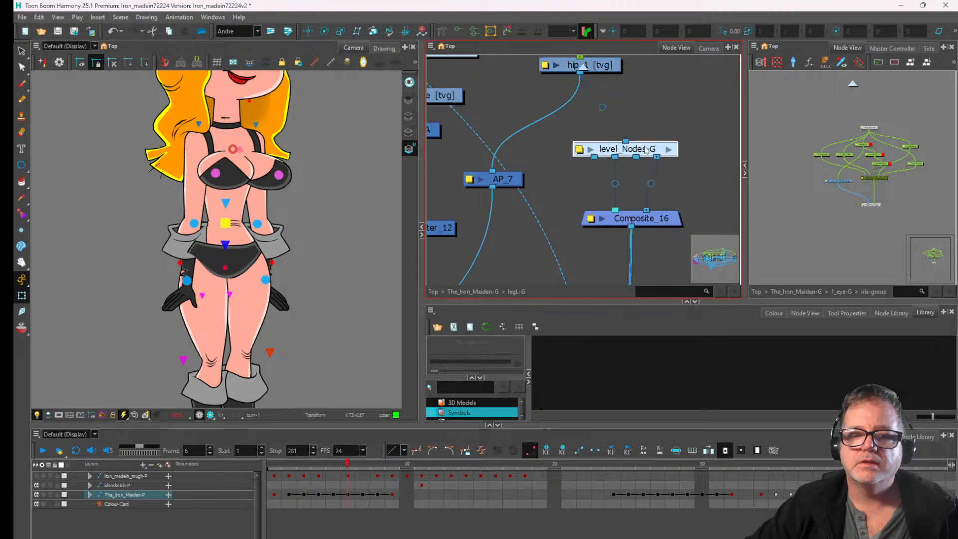
scroll(645, 149, down, 4)
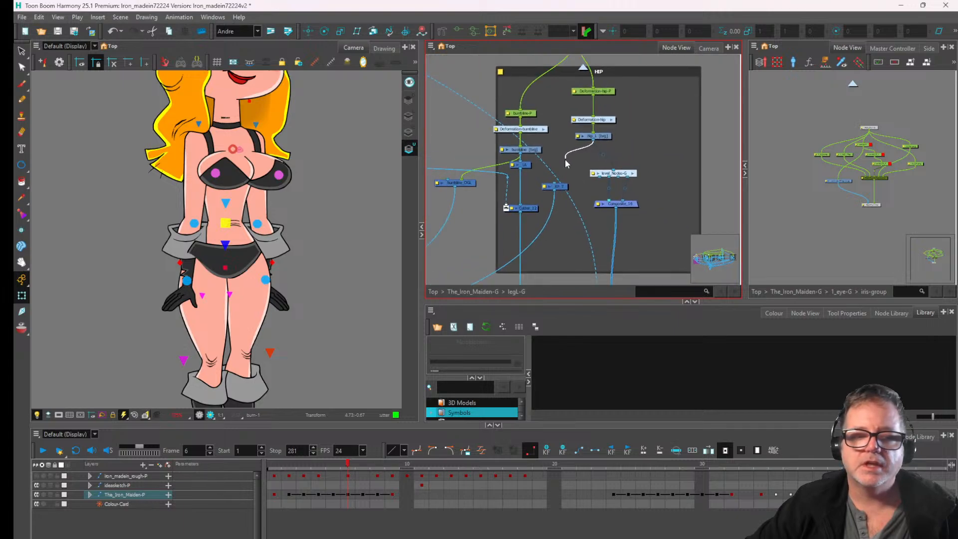
key(ctrl+z)
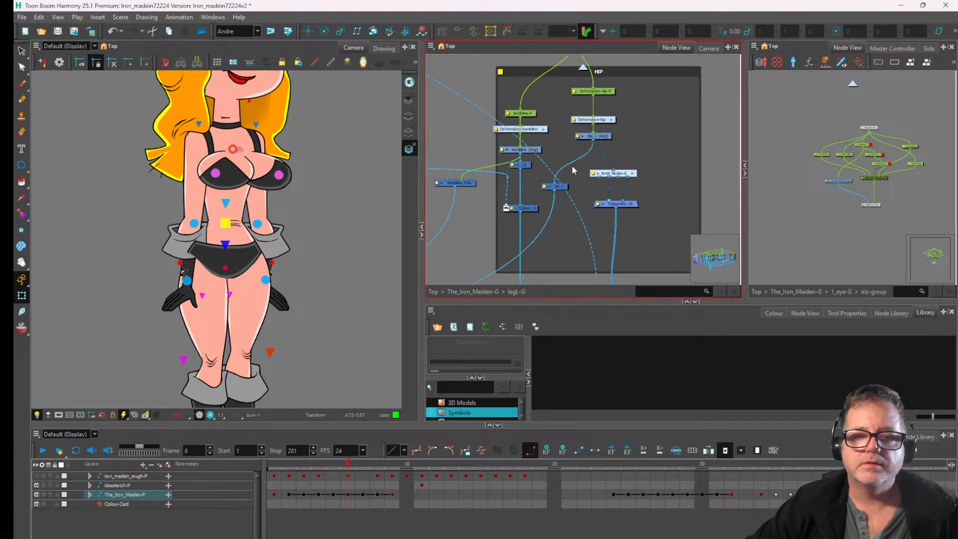
drag(487, 231, 567, 210)
scroll(567, 210, down, 2)
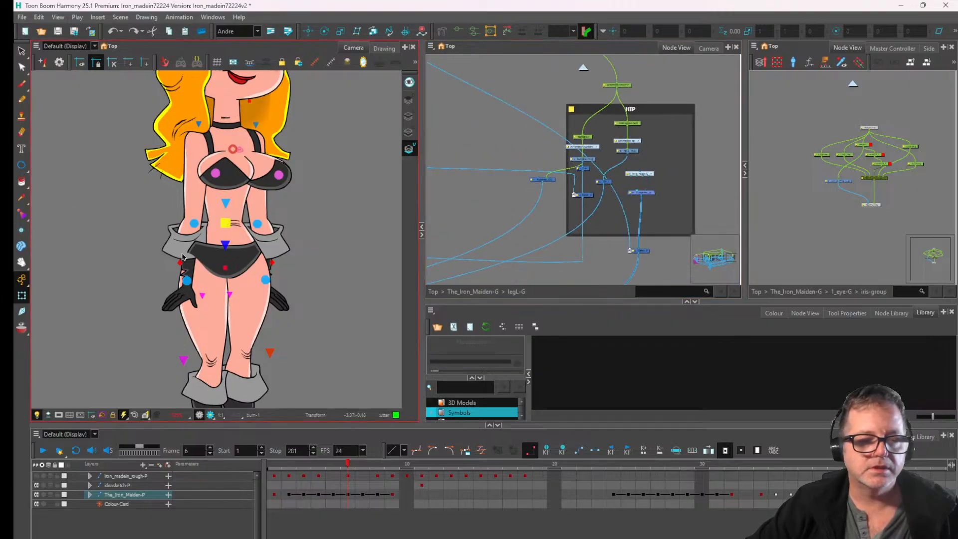
- Select the bum drawing and the adjoining glove top on the character to examine their overlap
click(221, 258)
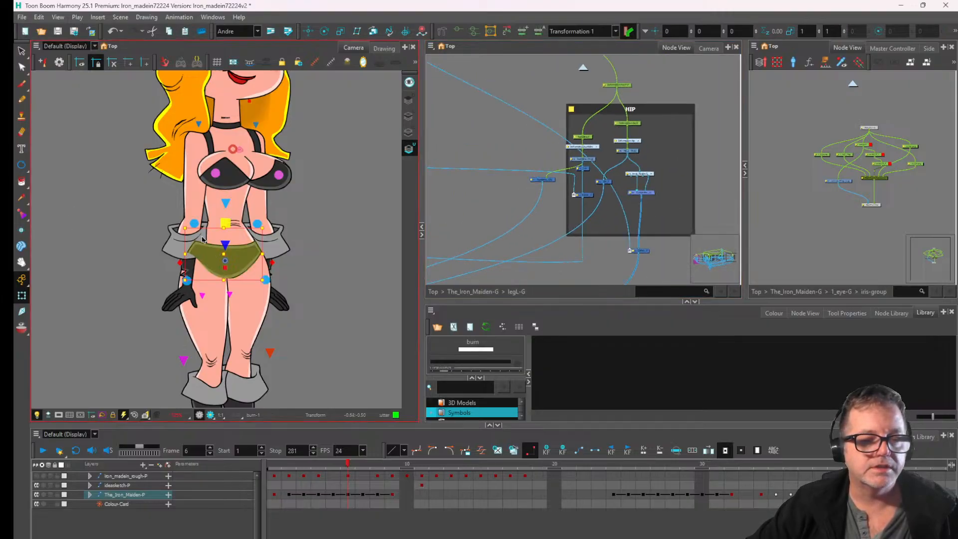
click(202, 241)
click(494, 236)
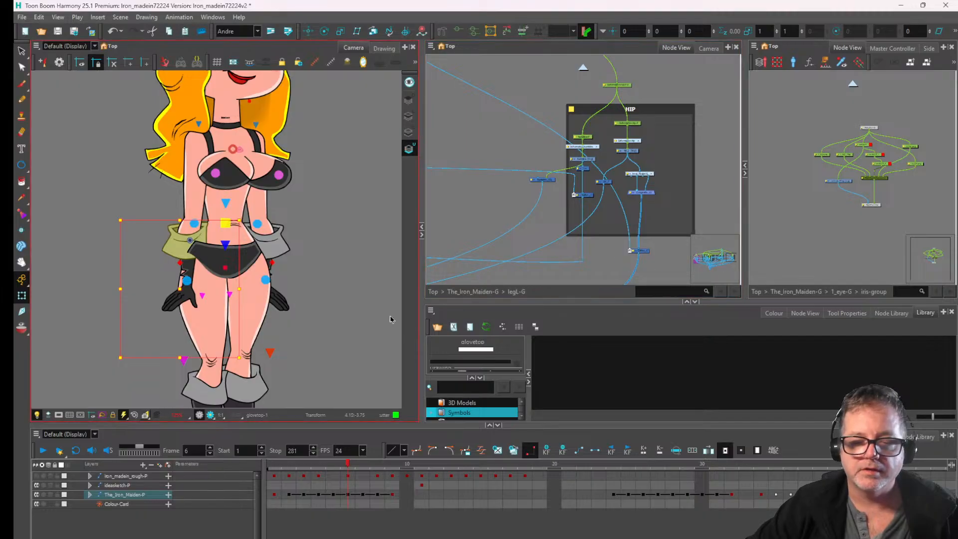
- Return from the legL-G group to The_Iron_Maiden-G and locate the bum's composite beyond the legs backdrop
click(453, 292)
scroll(632, 216, down, 3)
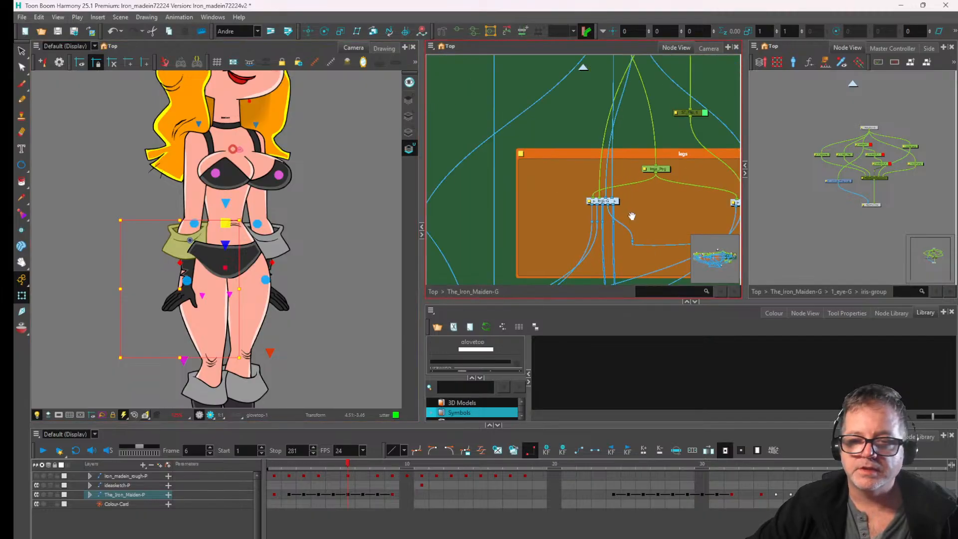
drag(657, 215, 324, 157)
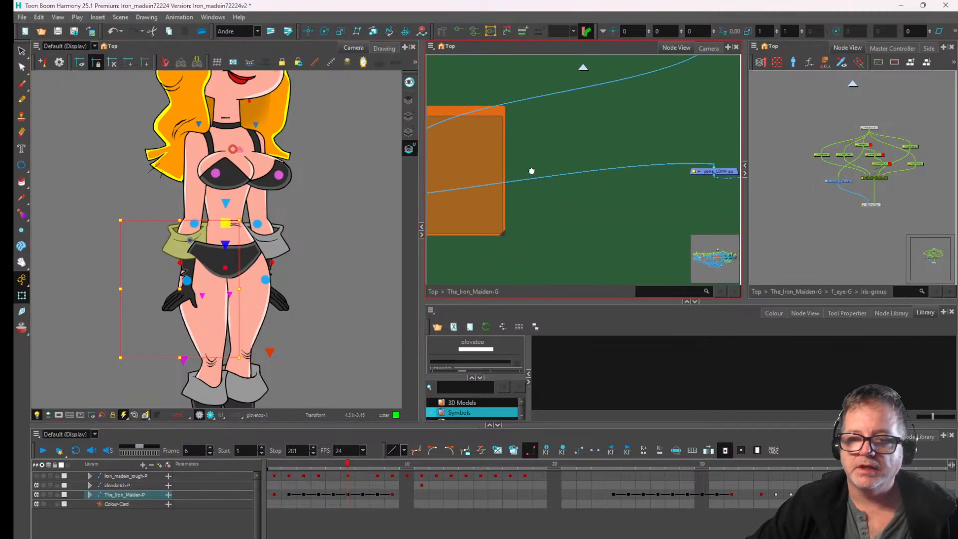
drag(532, 169, 385, 170)
drag(709, 181, 554, 233)
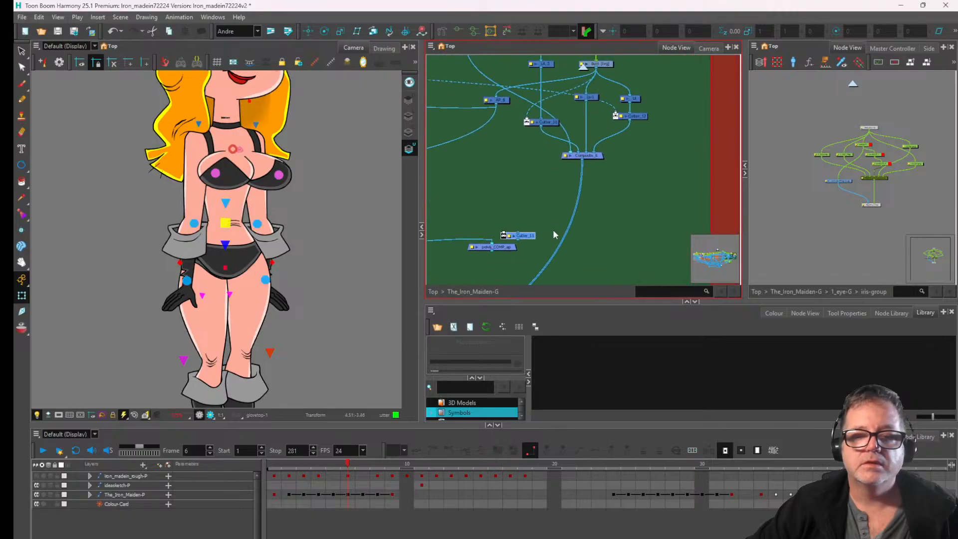
drag(590, 171, 585, 190)
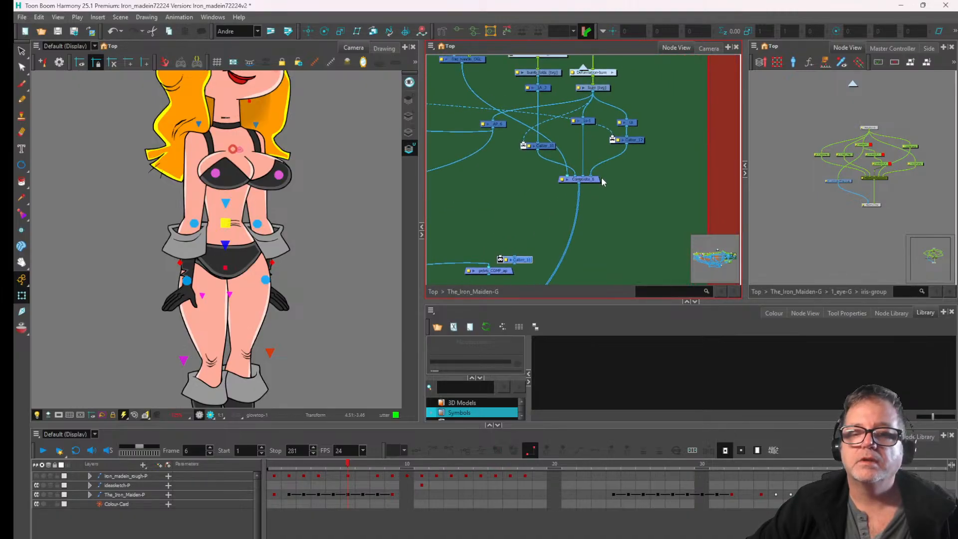
- Select the bum drawing's node to identify its branch, and shift Cutter_10 sideways toward the La-1 connection
click(594, 180)
scroll(602, 175, up, 2)
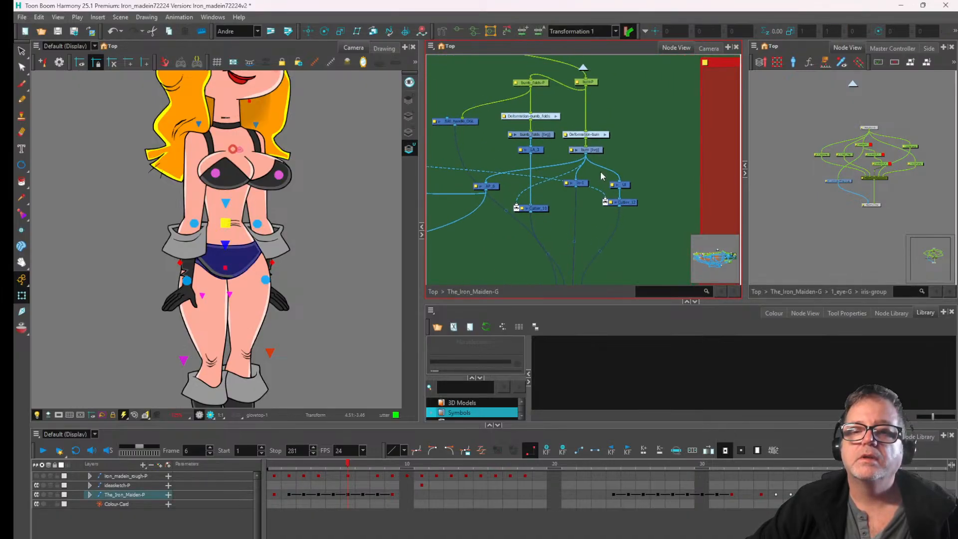
click(589, 173)
scroll(594, 187, down, 2)
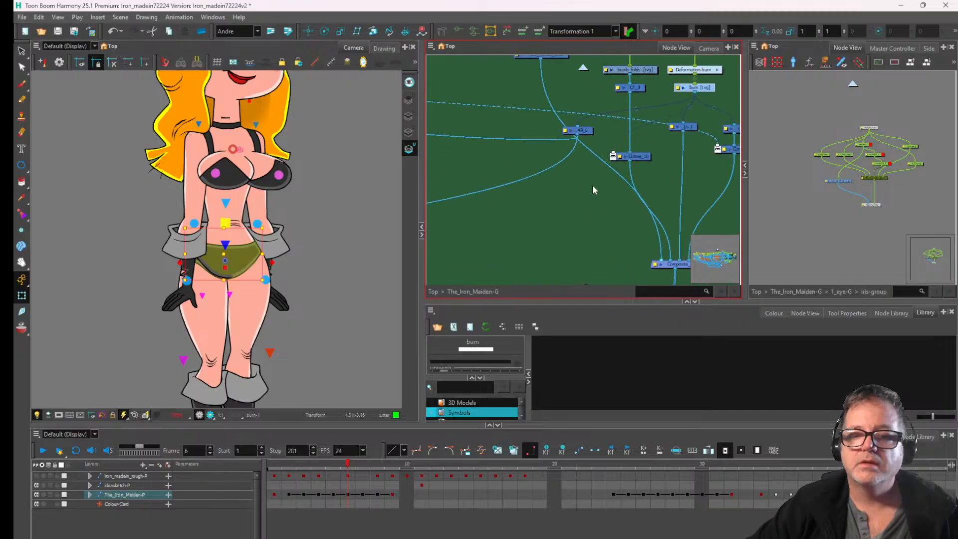
drag(649, 155, 680, 152)
scroll(559, 215, down, 1)
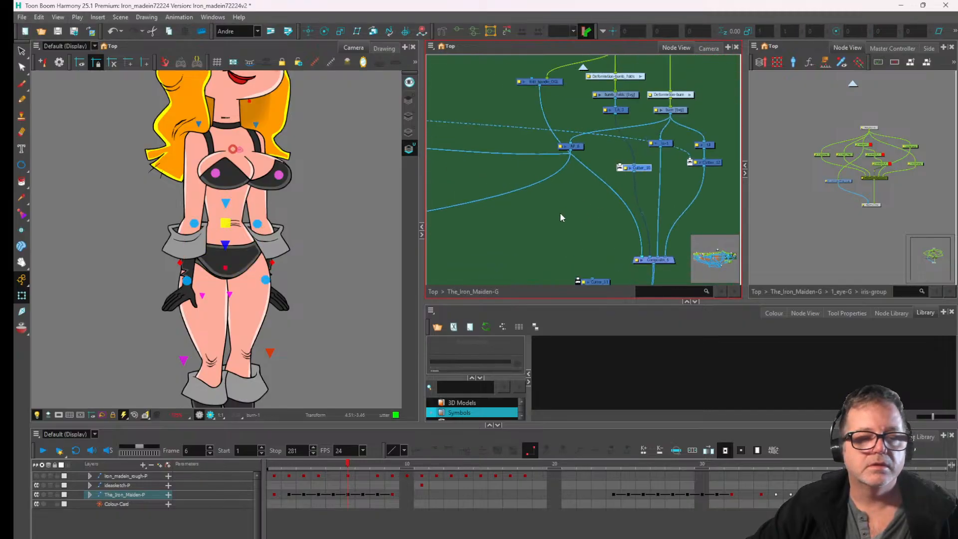
- Connect the free output of the second leg group in the legs backdrop to the pelvis_COMP_ap composite
drag(561, 218, 637, 178)
scroll(551, 231, up, 3)
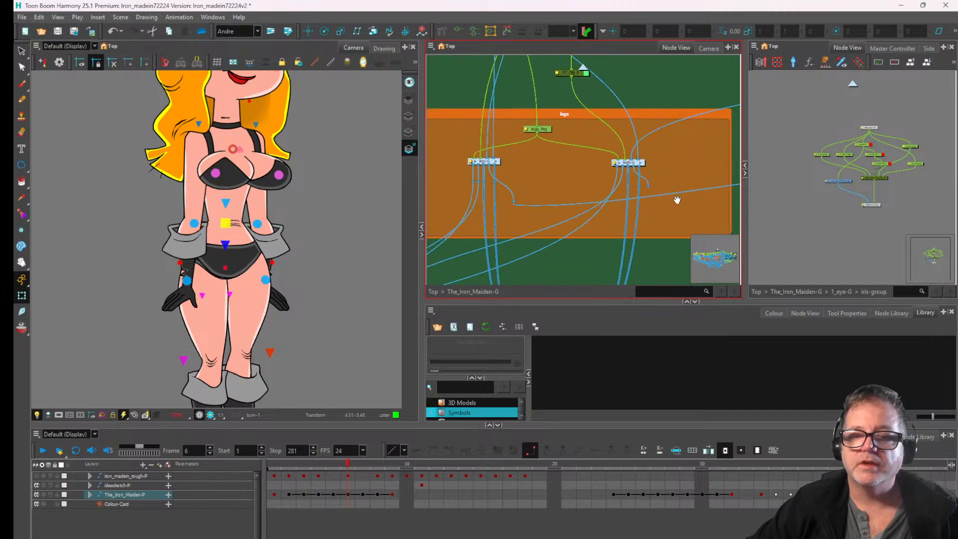
click(601, 194)
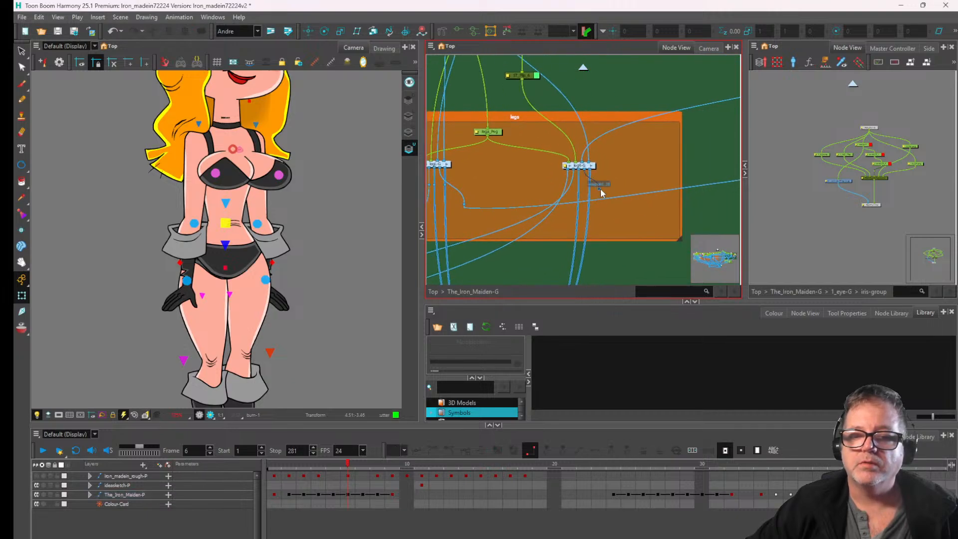
drag(634, 176, 520, 128)
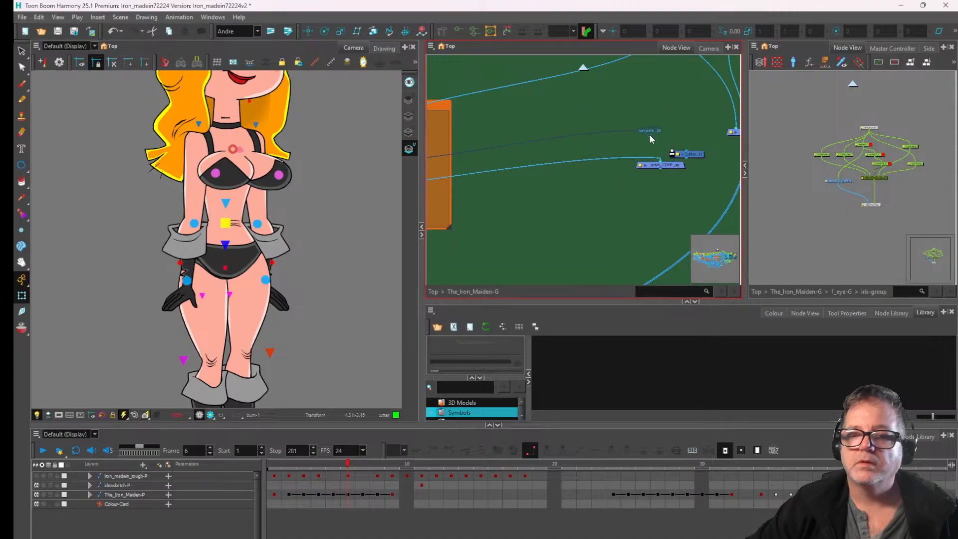
scroll(648, 140, down, 2)
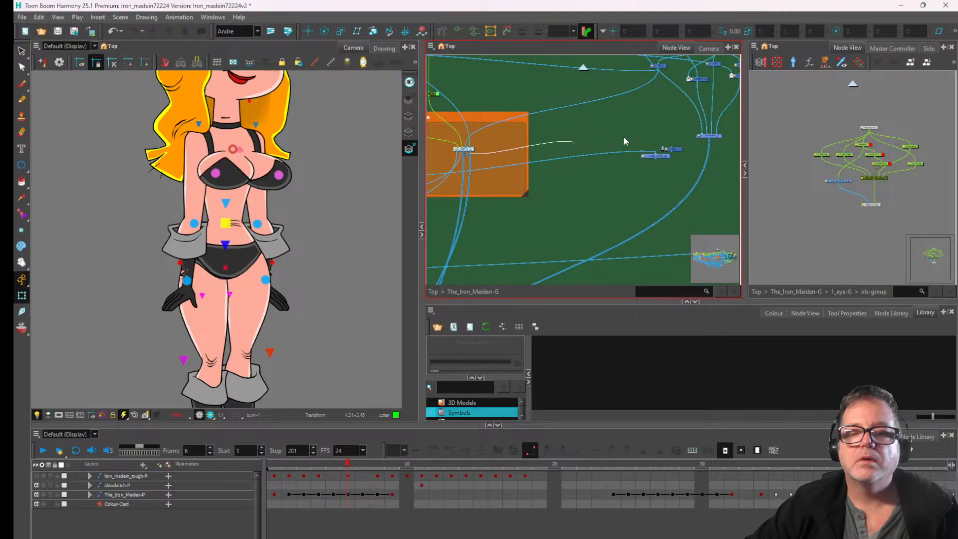
drag(624, 142, 634, 162)
scroll(666, 163, up, 2)
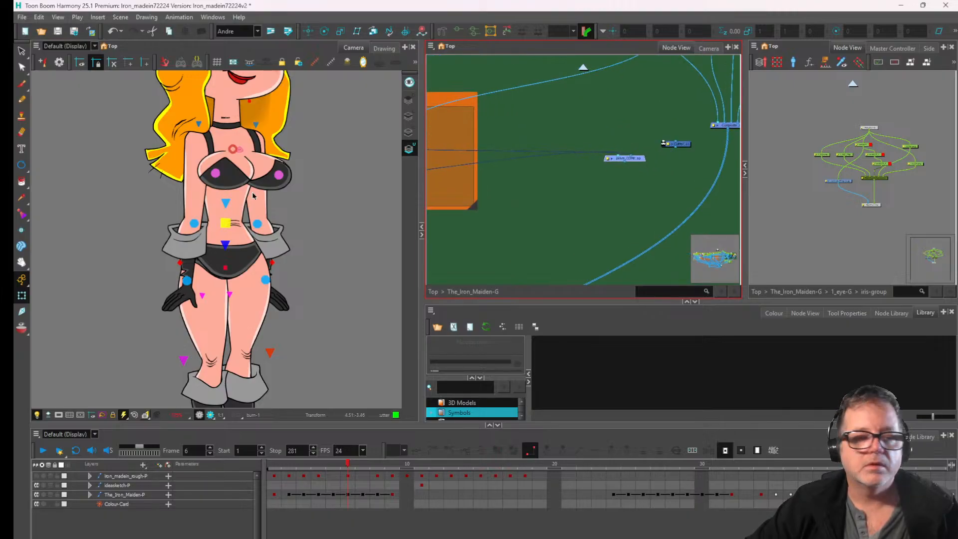
- Select the bum and hip drawings on the character to compare where they overlap
scroll(201, 253, up, 4)
click(272, 279)
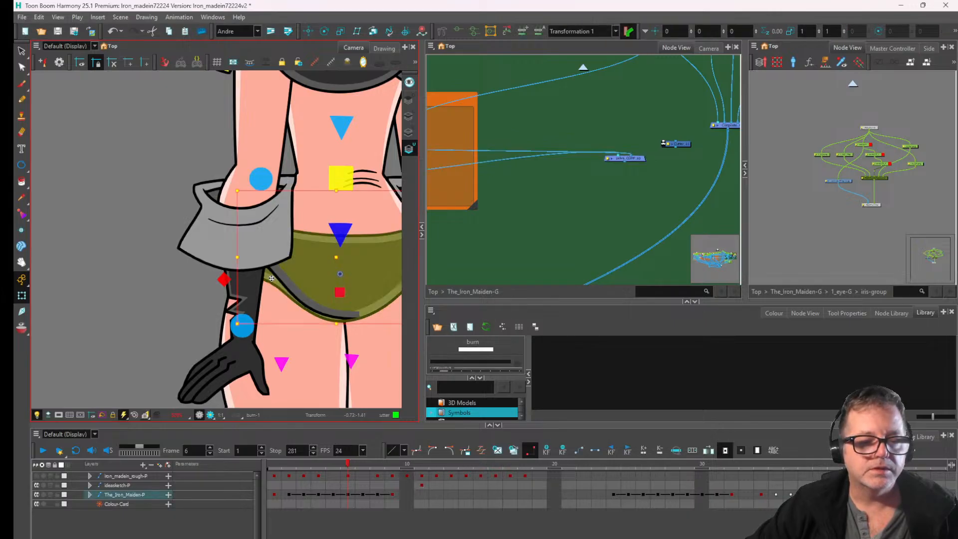
click(284, 282)
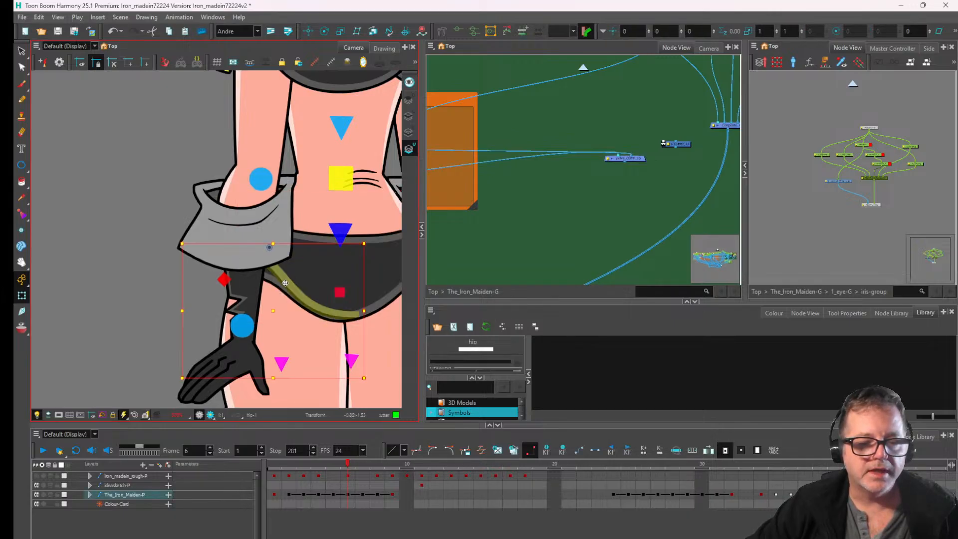
scroll(292, 280, down, 3)
drag(292, 280, 256, 286)
scroll(615, 198, down, 2)
- Try moving the hip drawing sideways across the bum, and undo the move
drag(616, 197, 686, 177)
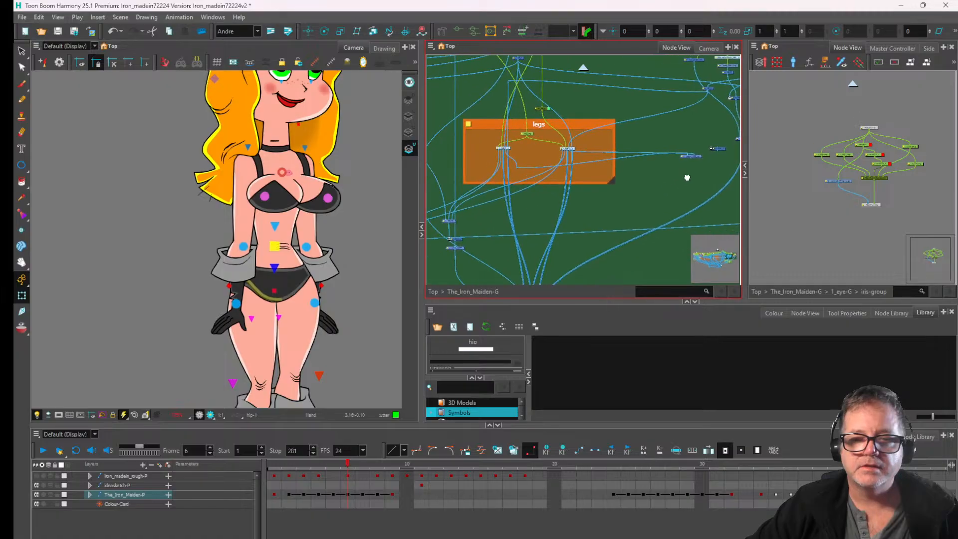
scroll(571, 177, up, 1)
drag(525, 180, 553, 178)
scroll(245, 289, up, 2)
drag(245, 289, 320, 287)
key(ctrl+z)
- Examine the hip drawing's edge along the lower border of the bum
scroll(331, 295, up, 2)
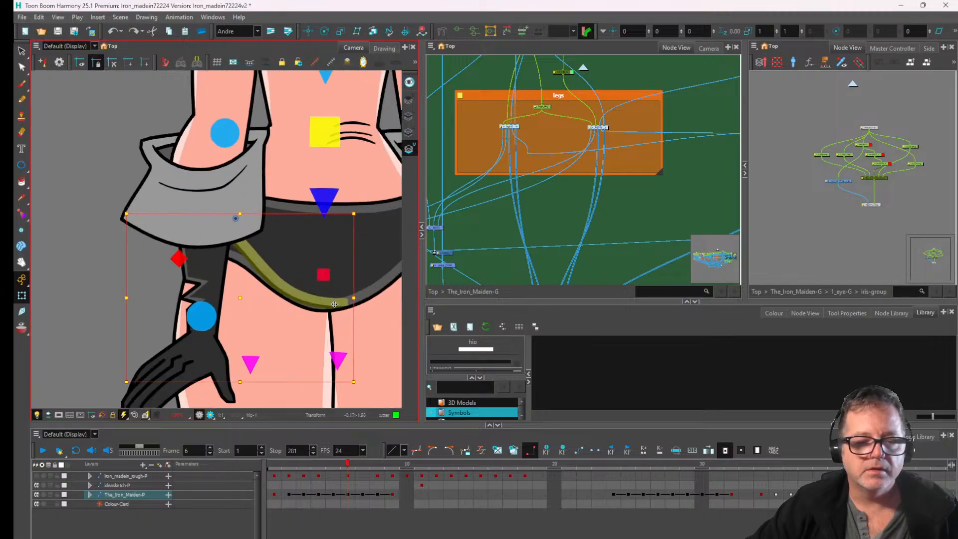
scroll(351, 309, up, 3)
scroll(315, 313, down, 6)
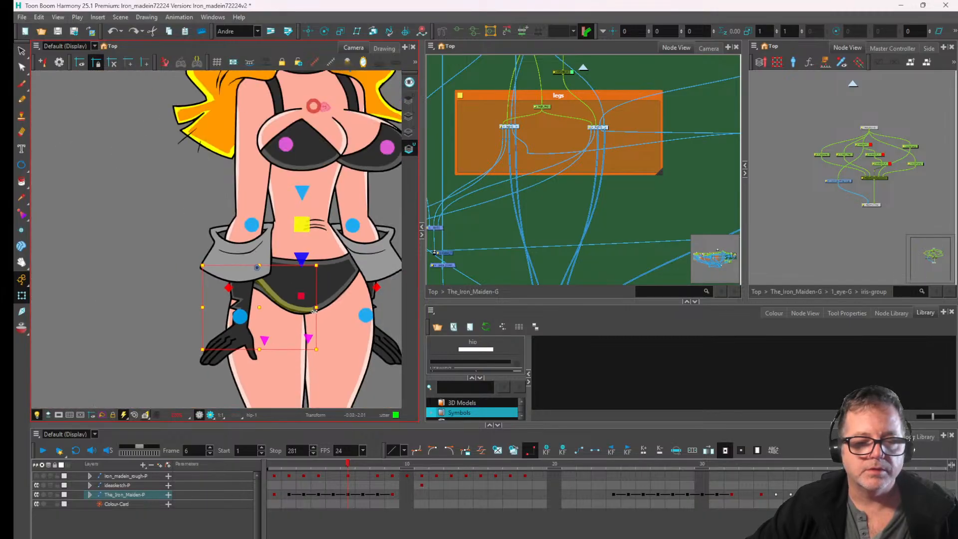
scroll(316, 314, up, 5)
scroll(317, 314, down, 4)
scroll(317, 313, down, 1)
- Trace the leg group outputs from the legs backdrop to pelvis_COMP_ap and check the unconnected Cutter_11 beside it
scroll(662, 176, down, 2)
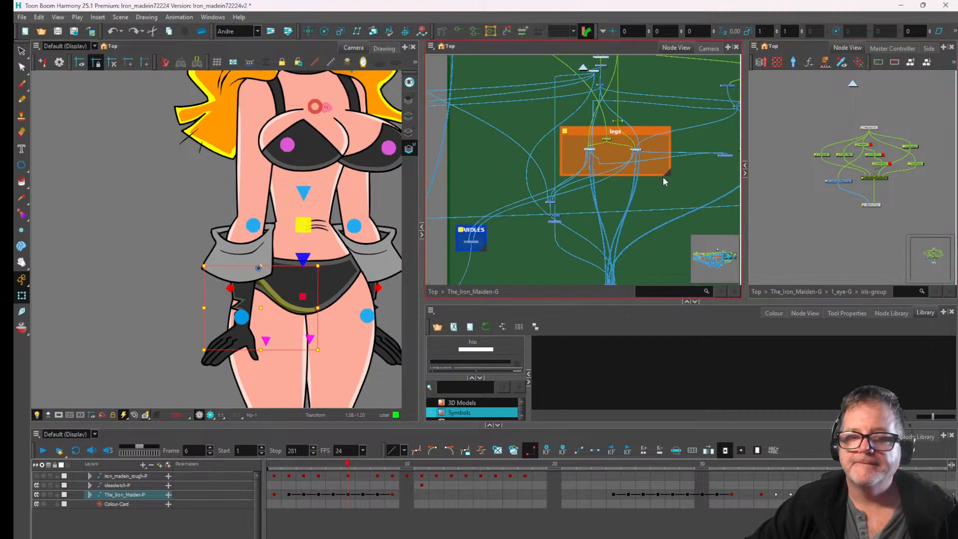
scroll(578, 160, up, 6)
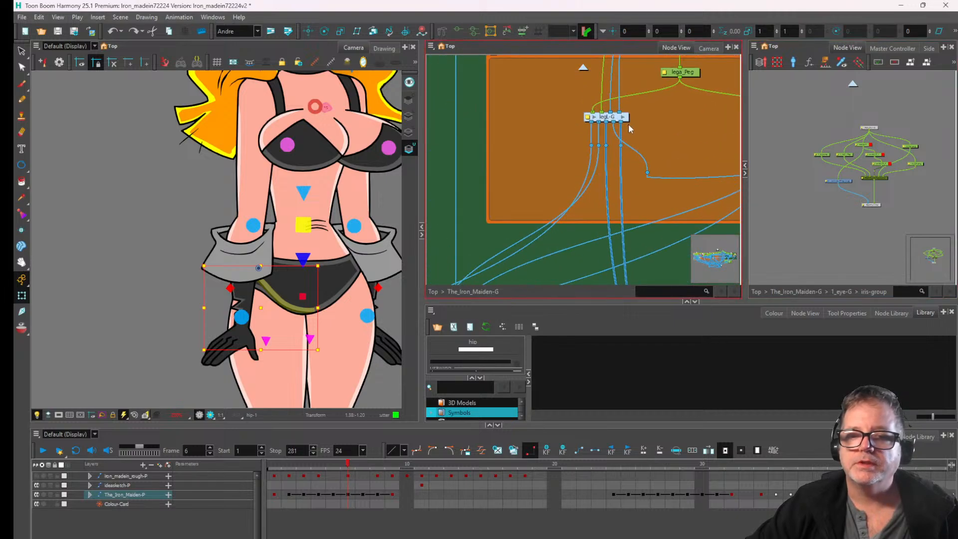
scroll(630, 124, down, 4)
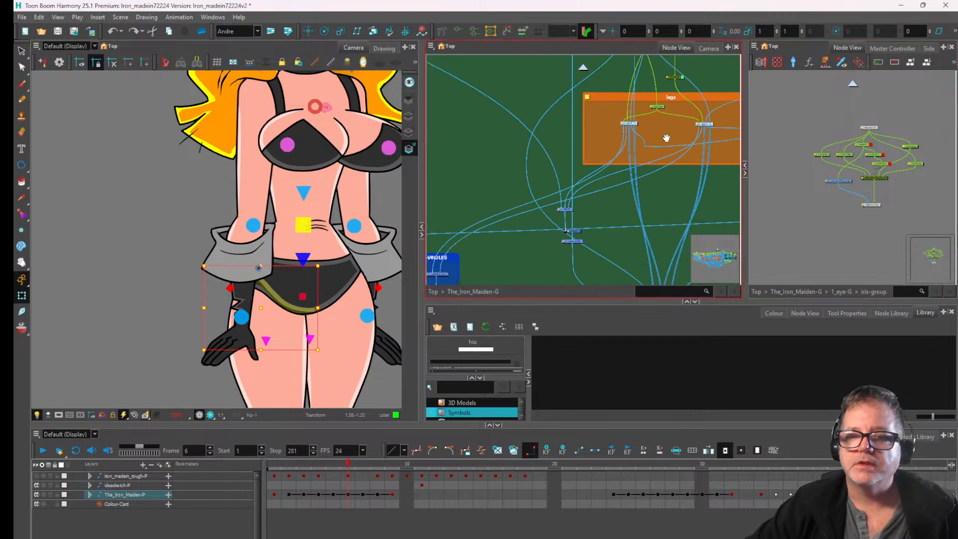
drag(706, 139, 581, 144)
drag(648, 141, 513, 160)
scroll(524, 159, up, 2)
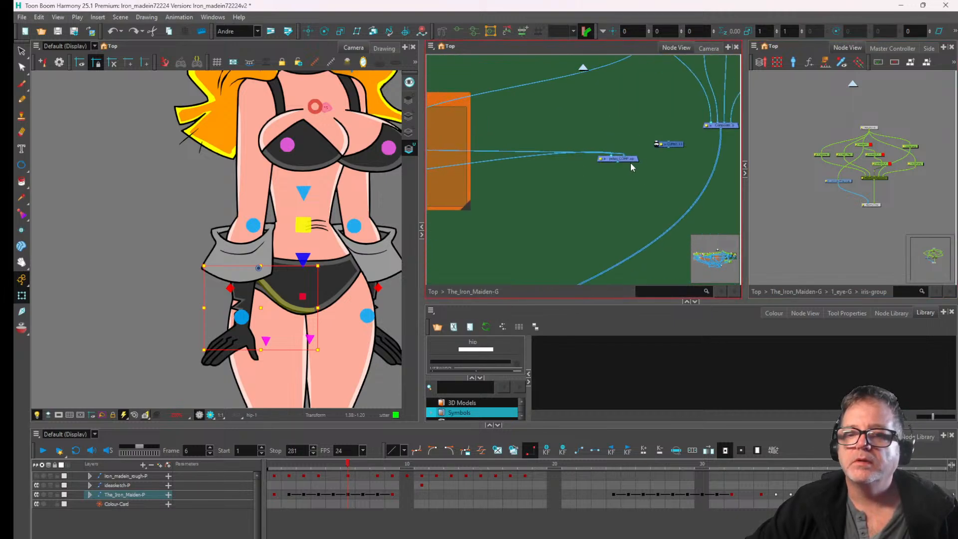
click(631, 166)
click(671, 144)
scroll(655, 159, up, 1)
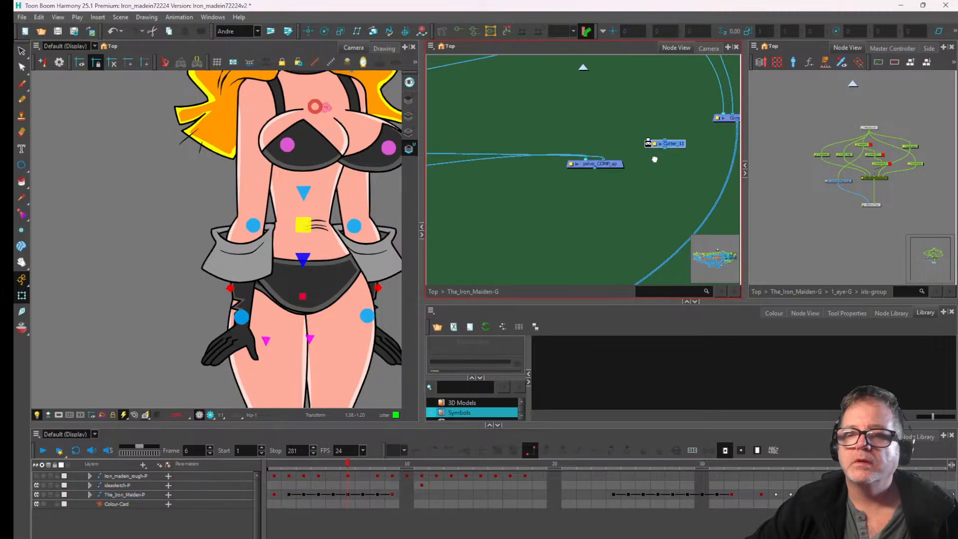
- Reposition the Cutter_10 node slightly lower between AP_6 and La-1 in the bum branch
drag(654, 159, 474, 224)
scroll(544, 204, down, 2)
drag(547, 207, 553, 221)
scroll(561, 161, up, 2)
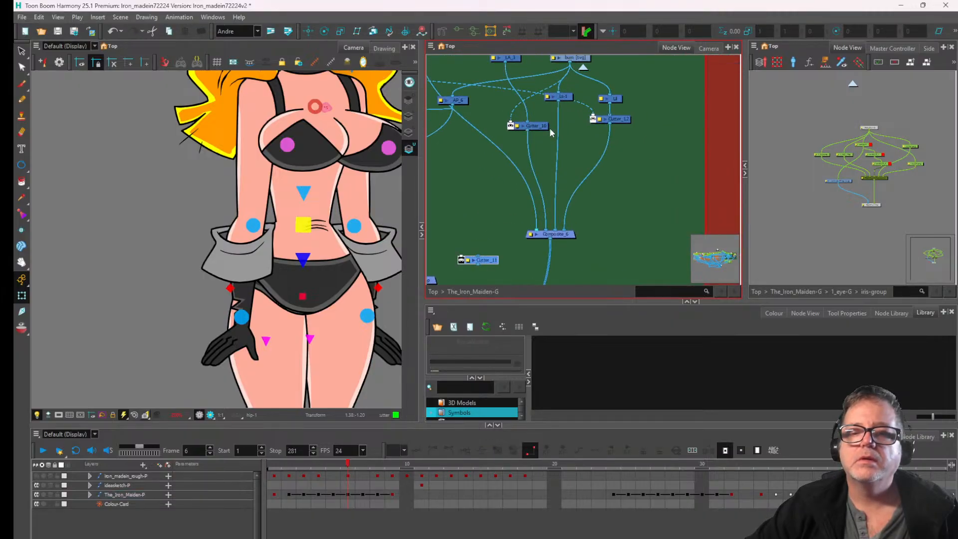
drag(536, 128, 526, 135)
- Check the bum drawing's branch and move the pelvis_COMP_ap composite up beneath AP_6, beside the bum's cutters
scroll(540, 148, down, 3)
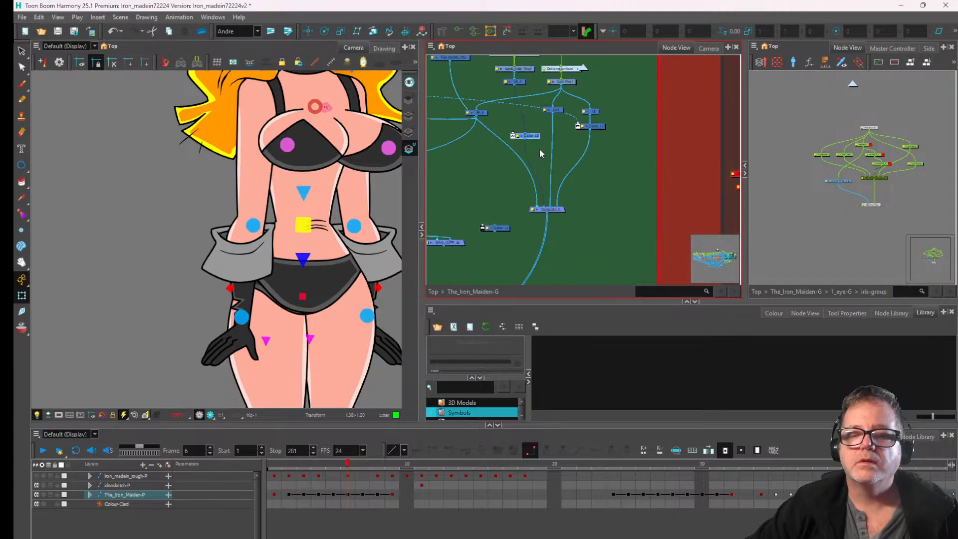
drag(539, 173, 565, 220)
scroll(594, 165, up, 2)
click(598, 160)
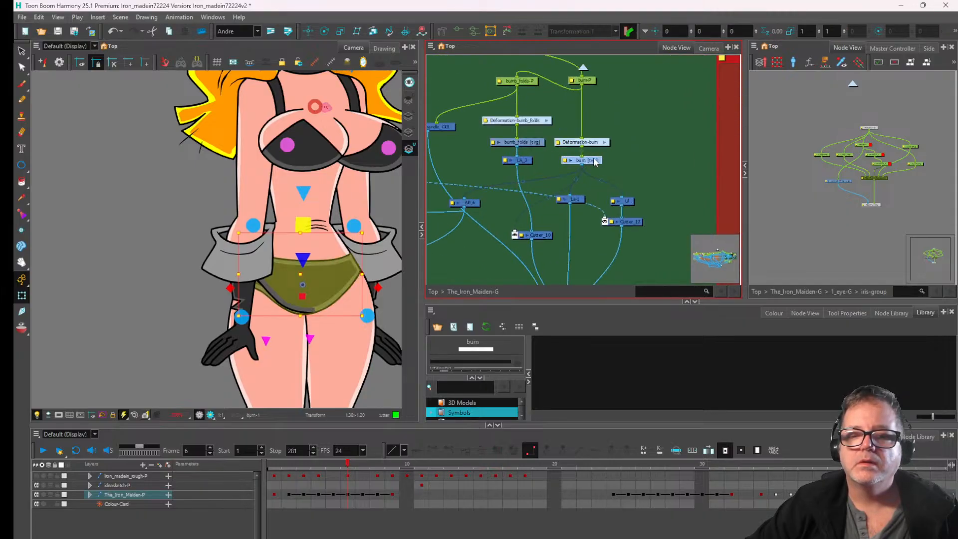
scroll(593, 199, down, 5)
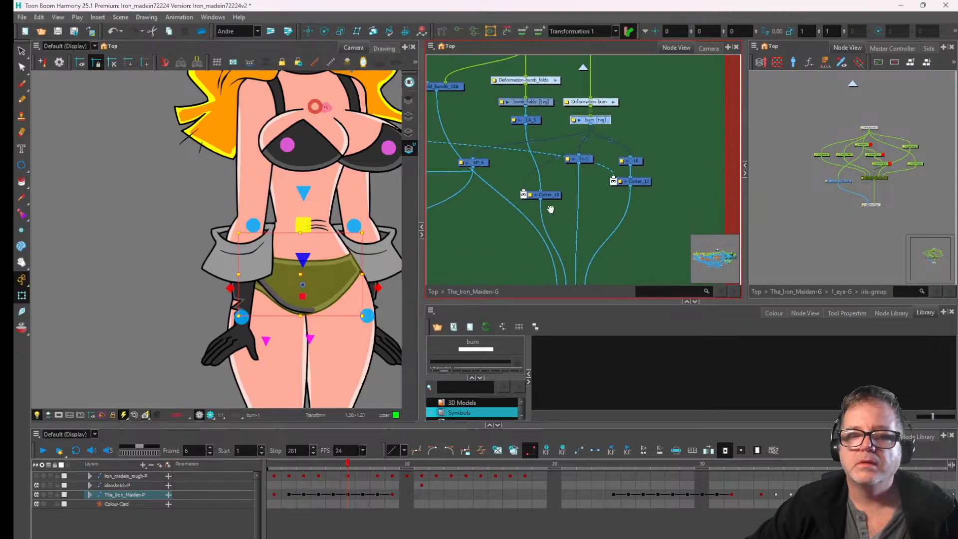
drag(533, 262, 540, 182)
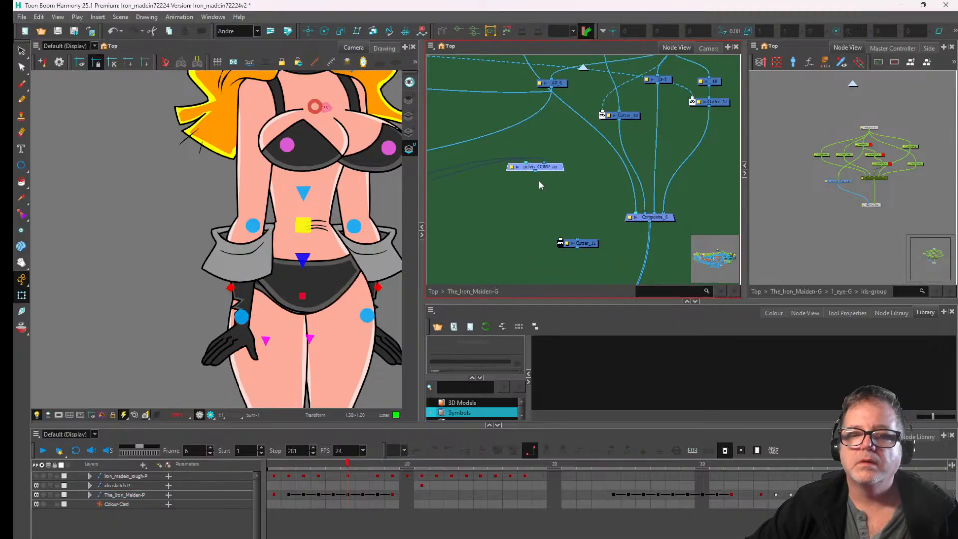
drag(576, 150, 562, 204)
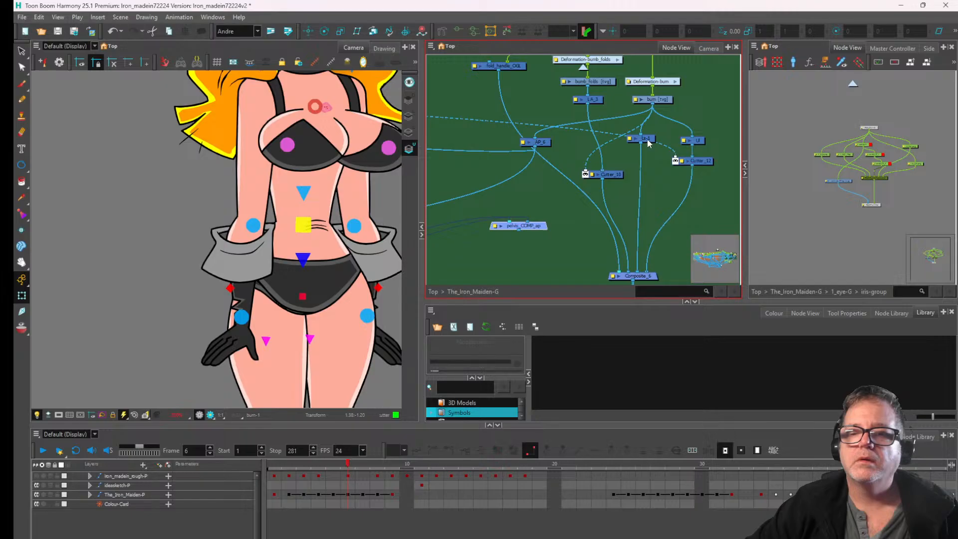
- Lower the La-1 and Cutter_12 nodes into a row beside Cutter_10, undoing the accidental change to its input connection
mouse_move(648, 143)
mouse_down()
mouse_move(651, 181)
mouse_move(615, 160)
mouse_up()
click(618, 177)
key(ctrl+z)
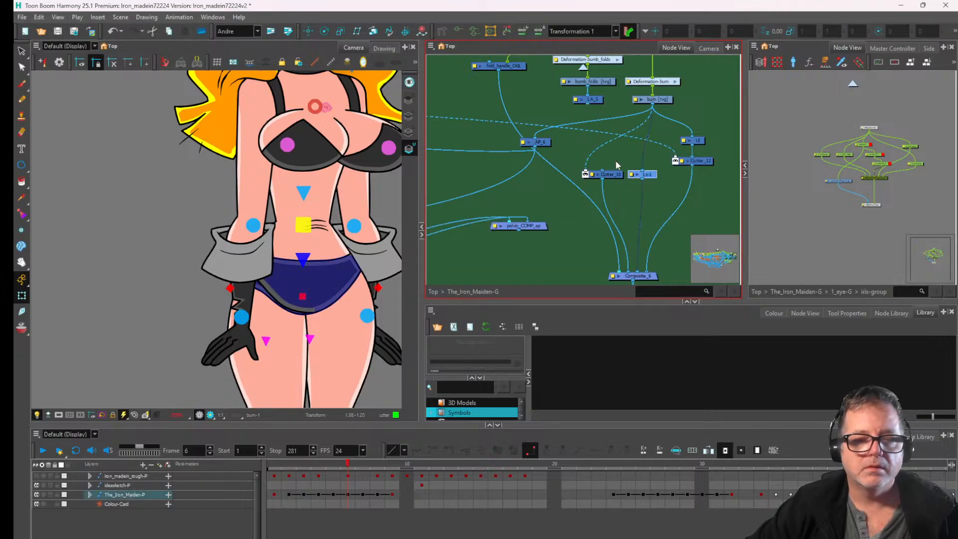
key(ctrl+z)
drag(720, 148, 677, 186)
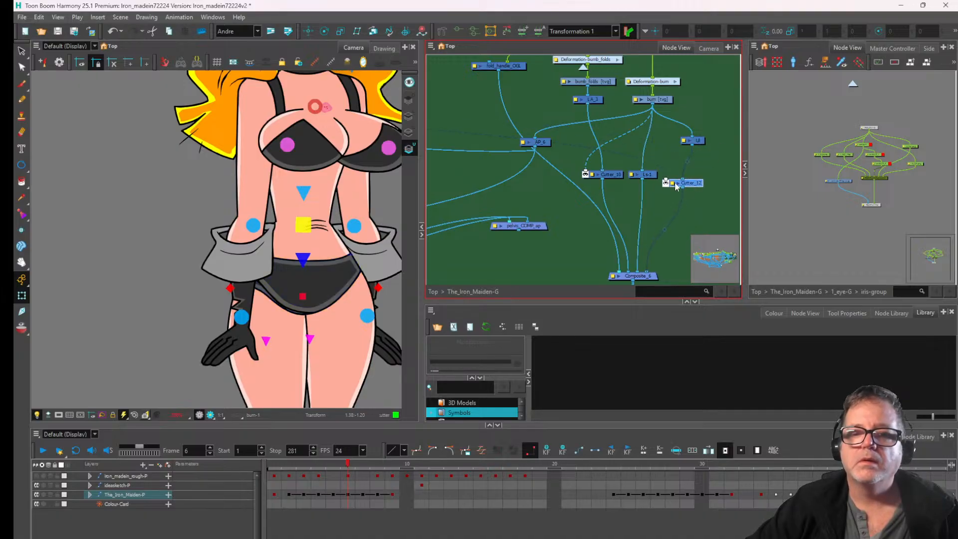
- Move the handle_OGL node away from the bum branch and disconnect its cable from Composite_6
scroll(558, 186, up, 3)
drag(521, 116, 485, 120)
scroll(495, 128, down, 5)
scroll(554, 214, up, 3)
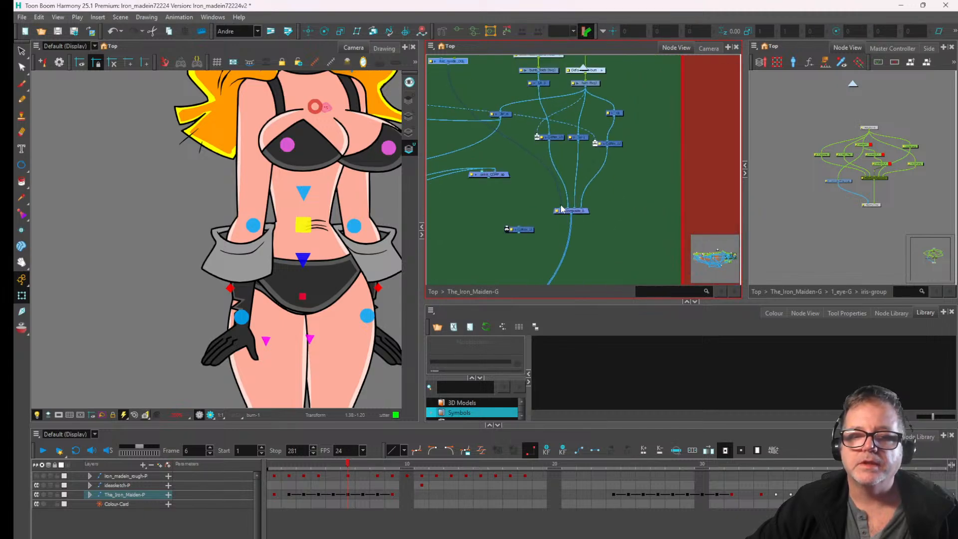
drag(562, 209, 516, 186)
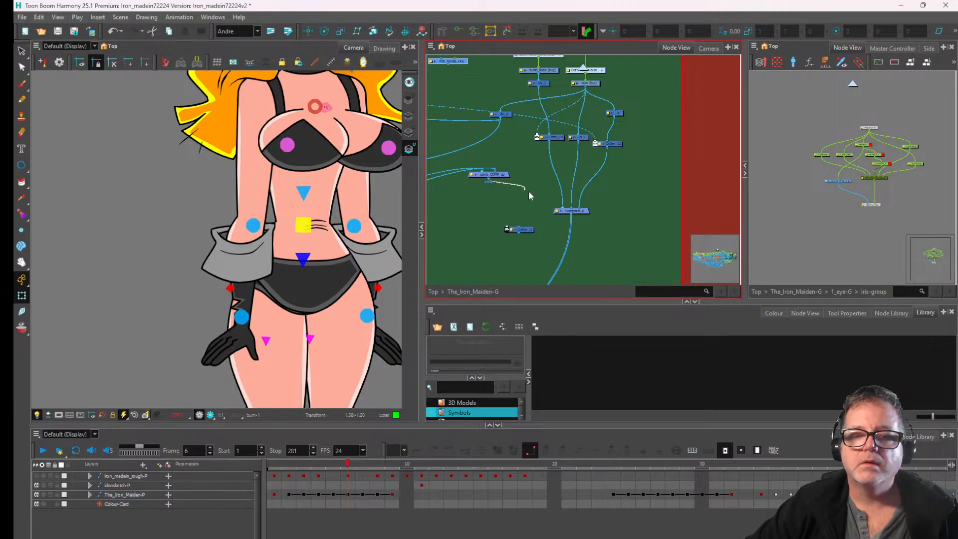
- Insert Cutter_11 into the cable below Composite_6 and connect pelvis_COMP_ap to its matte input
drag(529, 224, 575, 242)
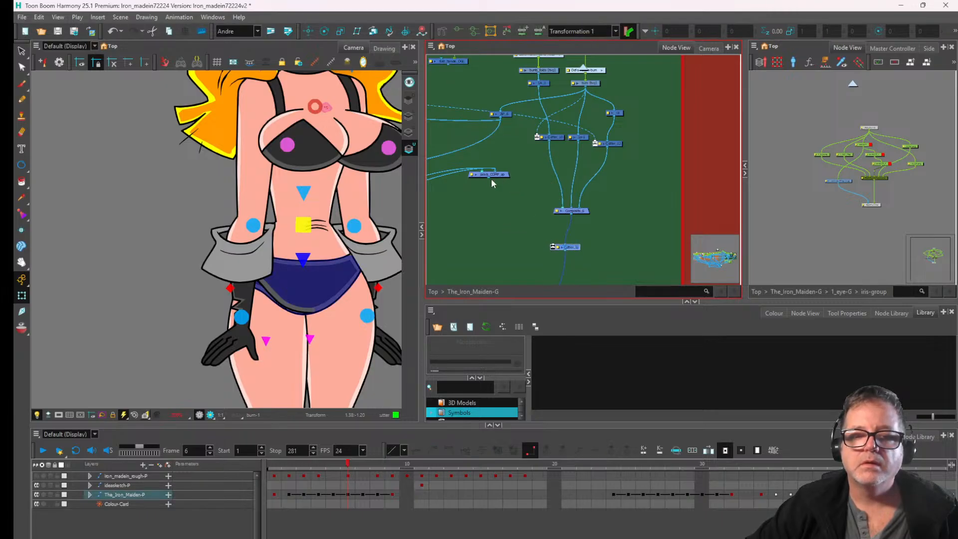
mouse_move(489, 179)
mouse_down()
mouse_move(520, 203)
mouse_move(550, 248)
mouse_up()
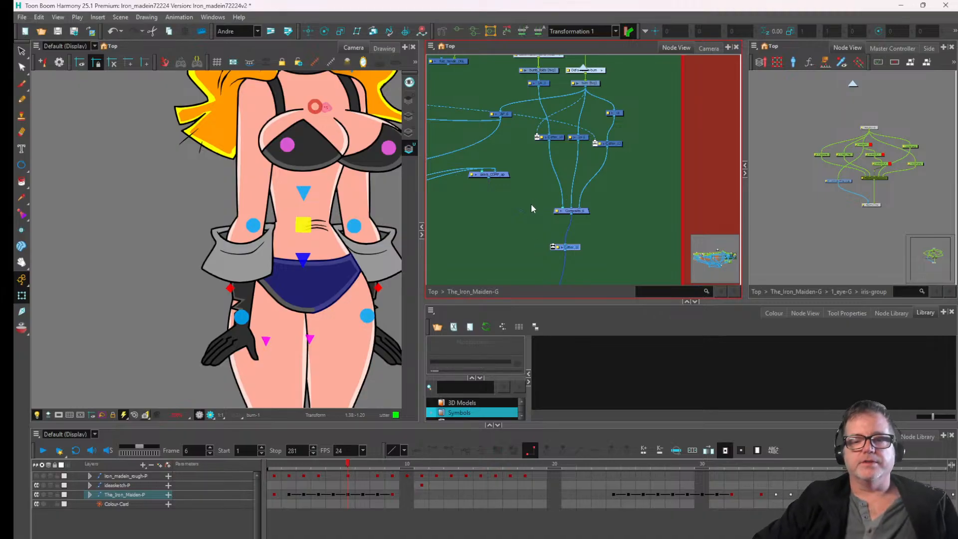
drag(490, 146, 533, 183)
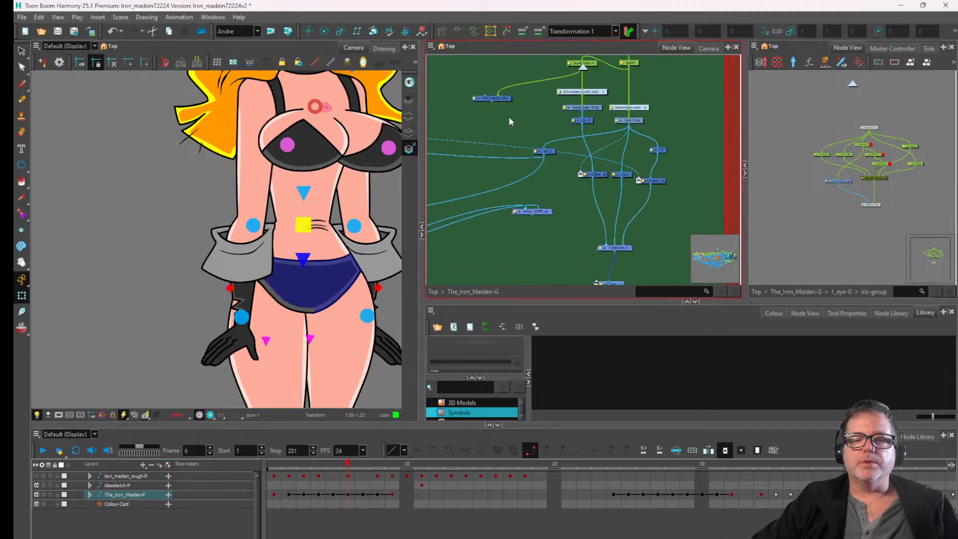
- Try feeding the handle_OGL node into Composite_6 above Cutter_11
drag(594, 232, 607, 258)
scroll(603, 252, down, 2)
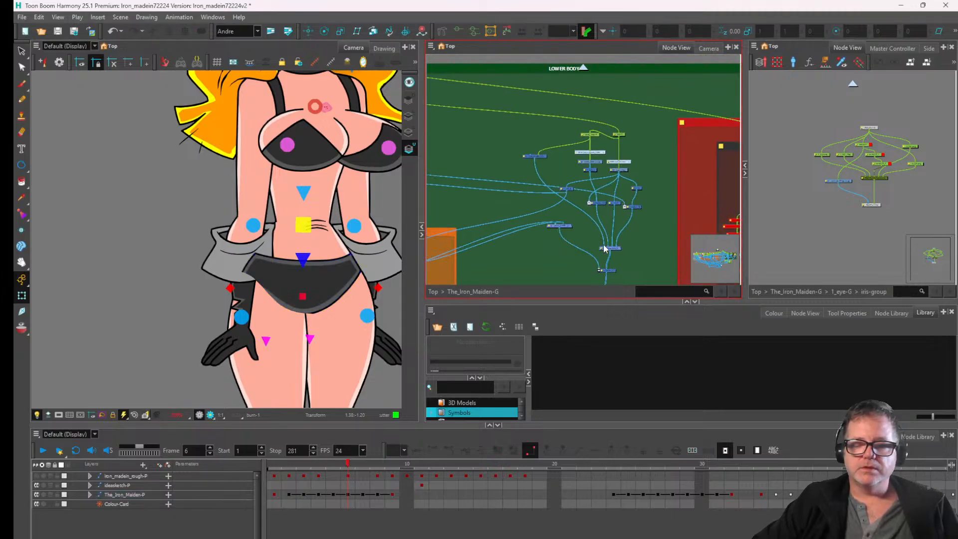
scroll(604, 249, up, 3)
scroll(605, 250, down, 3)
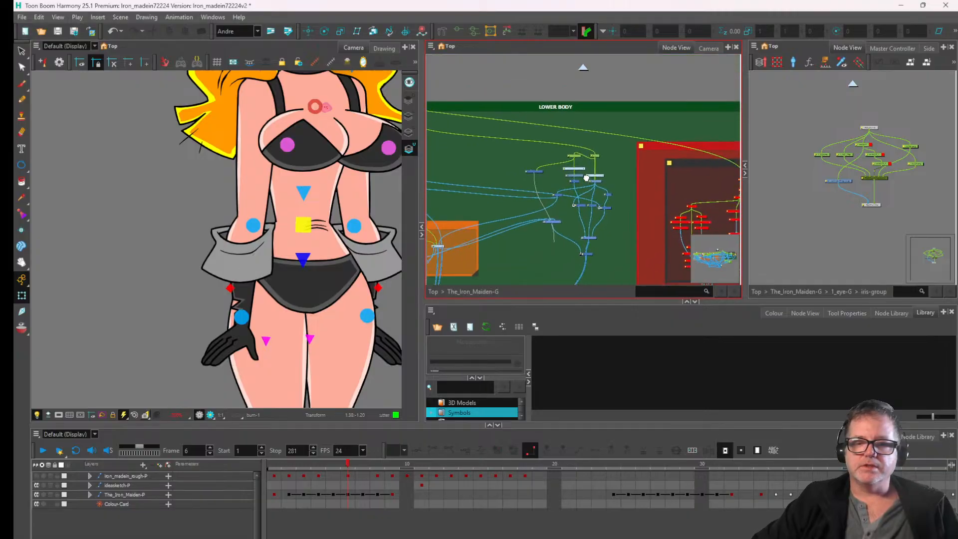
- Connect the handle_OGL node's output to the Legs_COMP composite below the legs group
click(709, 47)
scroll(619, 191, down, 2)
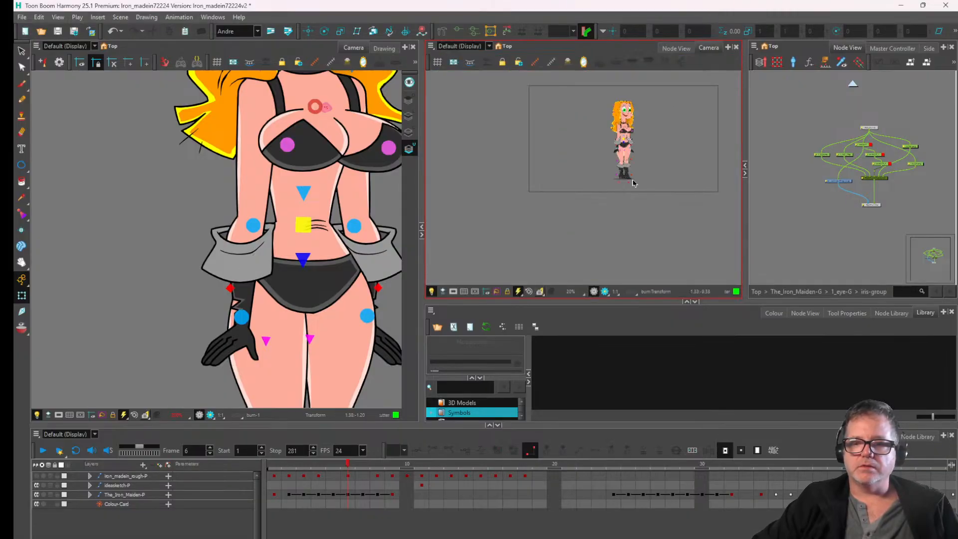
click(693, 46)
scroll(642, 140, up, 3)
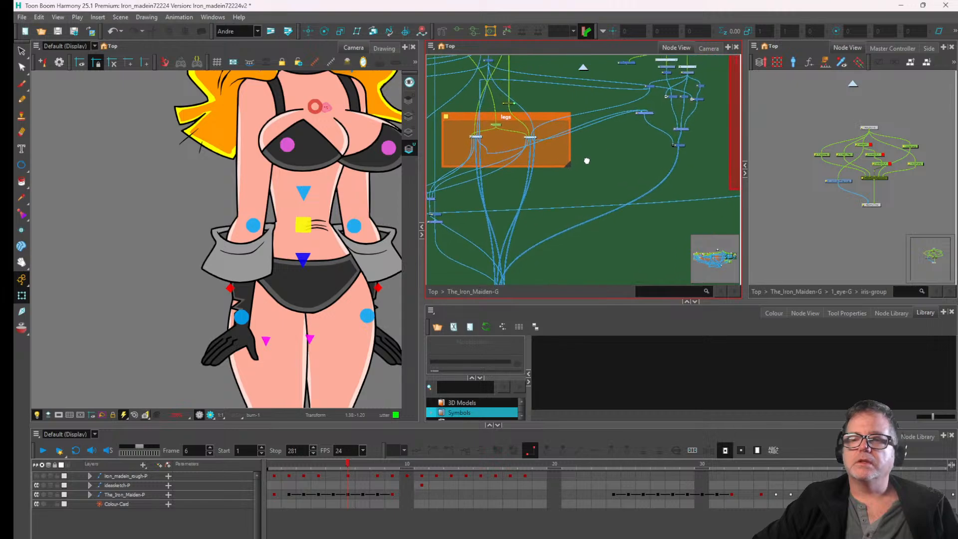
scroll(631, 155, up, 4)
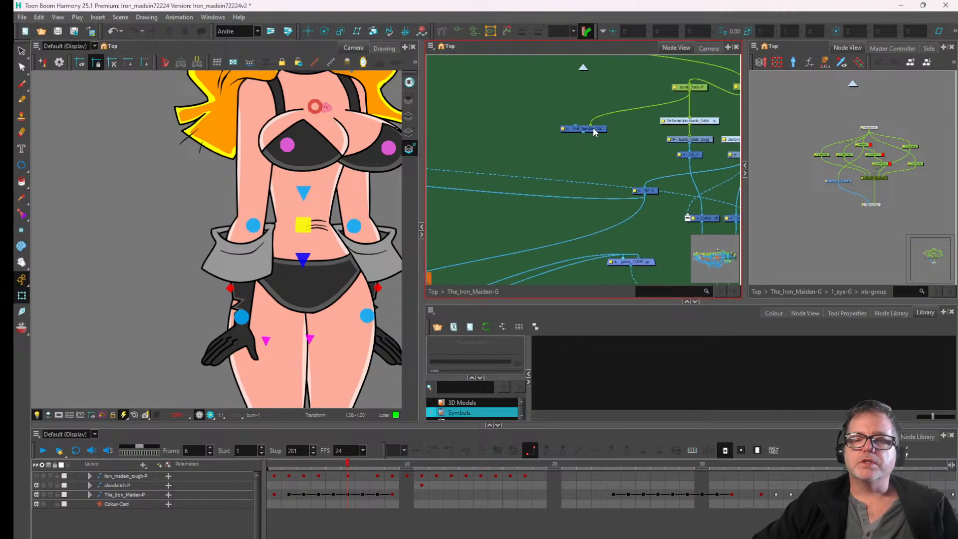
drag(584, 133, 627, 254)
scroll(554, 223, down, 5)
scroll(616, 226, up, 3)
scroll(610, 247, up, 2)
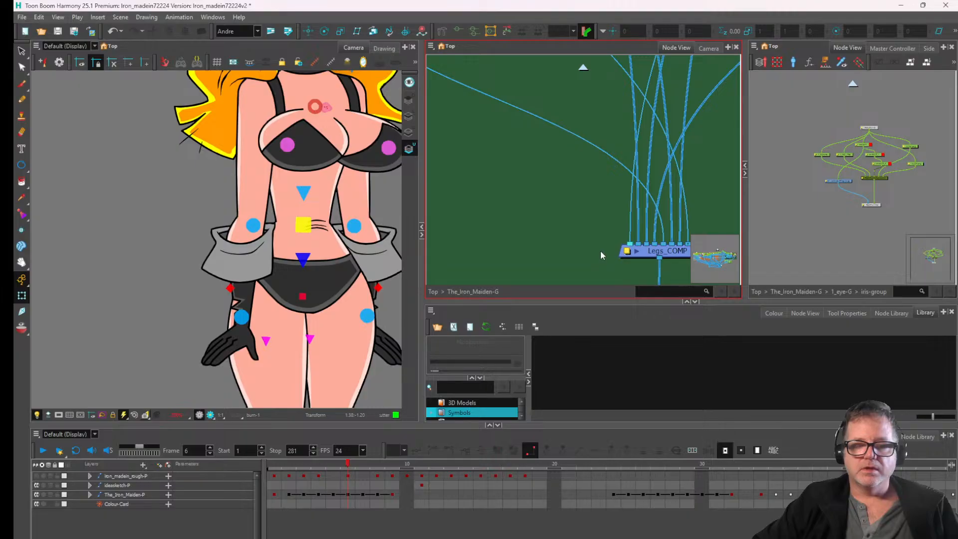
scroll(601, 255, down, 3)
drag(675, 178, 556, 265)
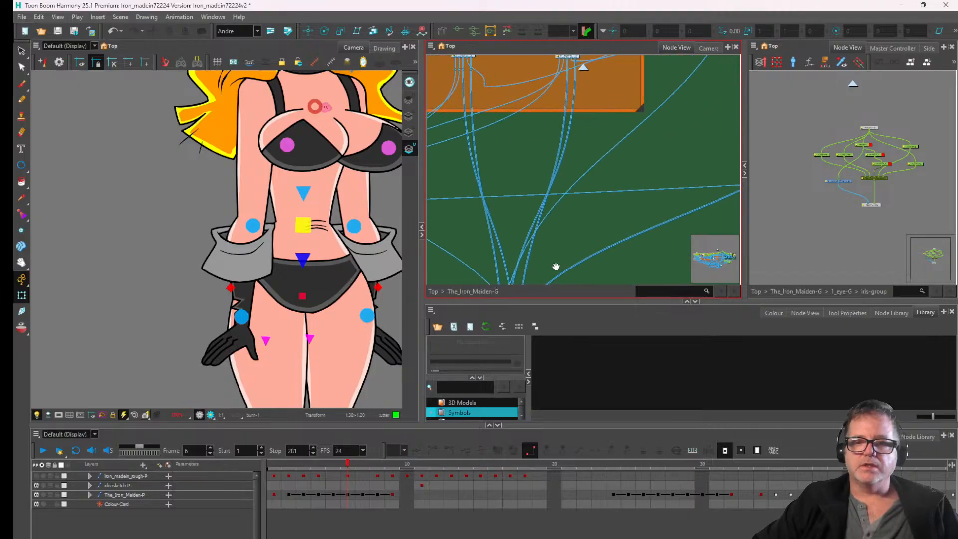
- Examine the full figure's bum, legs and pelvis controls at frame 6 and frame 5 in an enlarged camera view
click(302, 300)
scroll(302, 300, down, 3)
drag(302, 300, 235, 317)
scroll(242, 223, down, 3)
drag(242, 223, 259, 210)
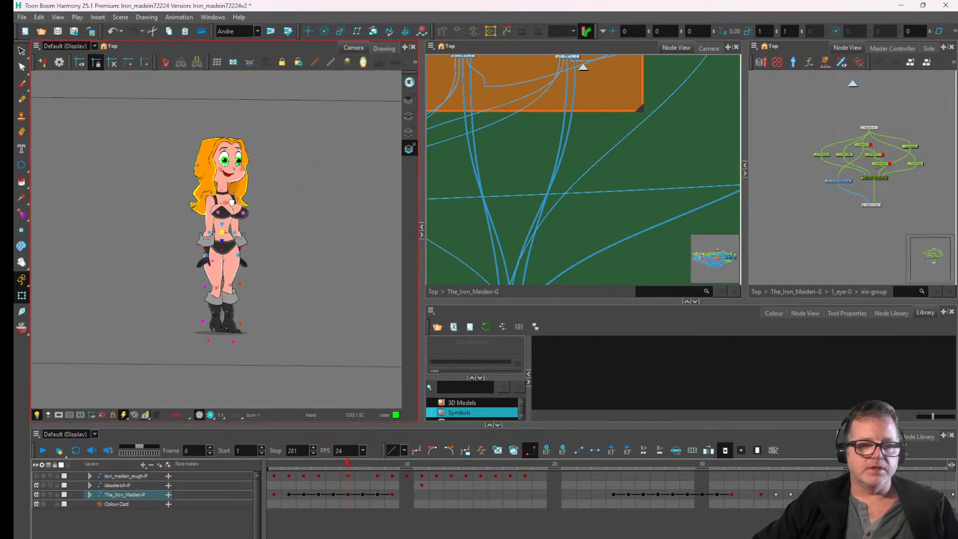
scroll(276, 203, down, 4)
scroll(232, 234, up, 5)
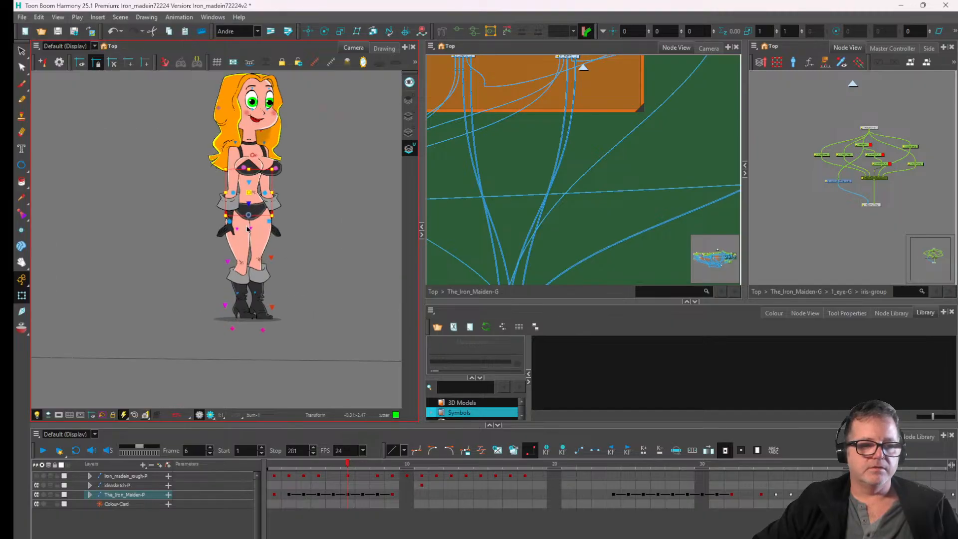
scroll(248, 229, up, 5)
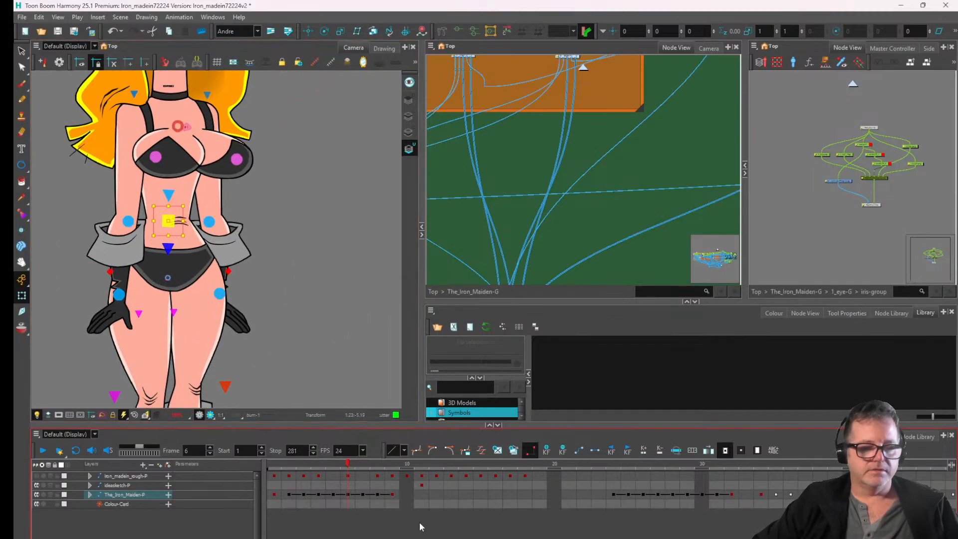
click(334, 466)
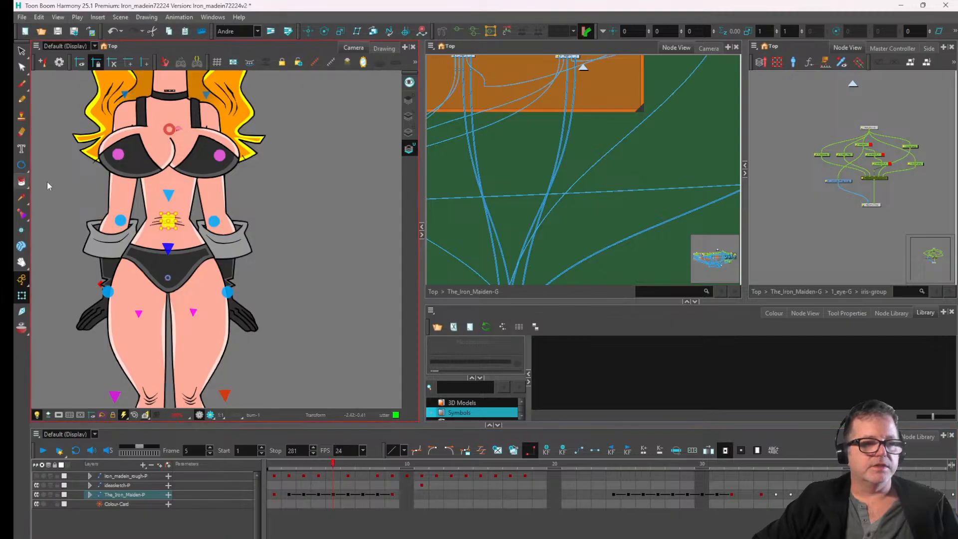
scroll(233, 263, down, 5)
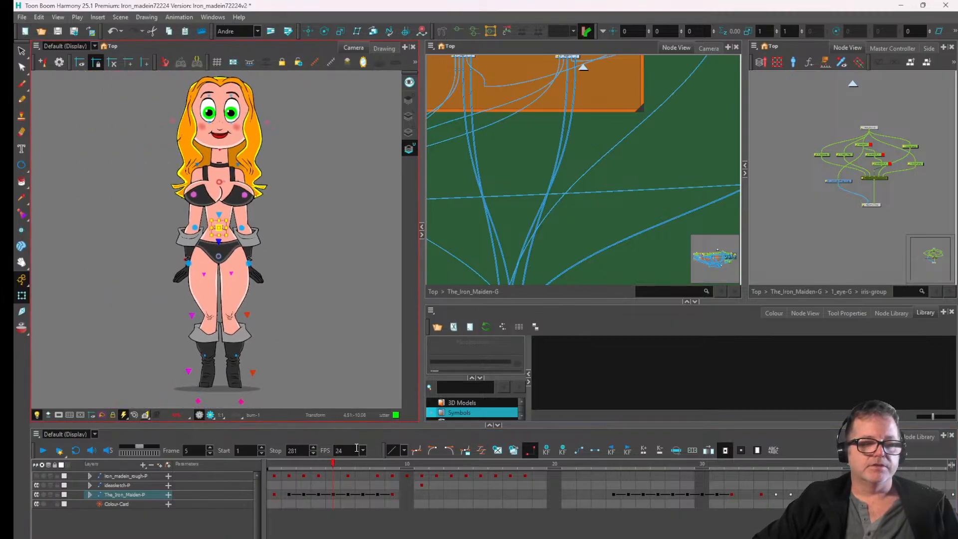
drag(352, 427, 354, 444)
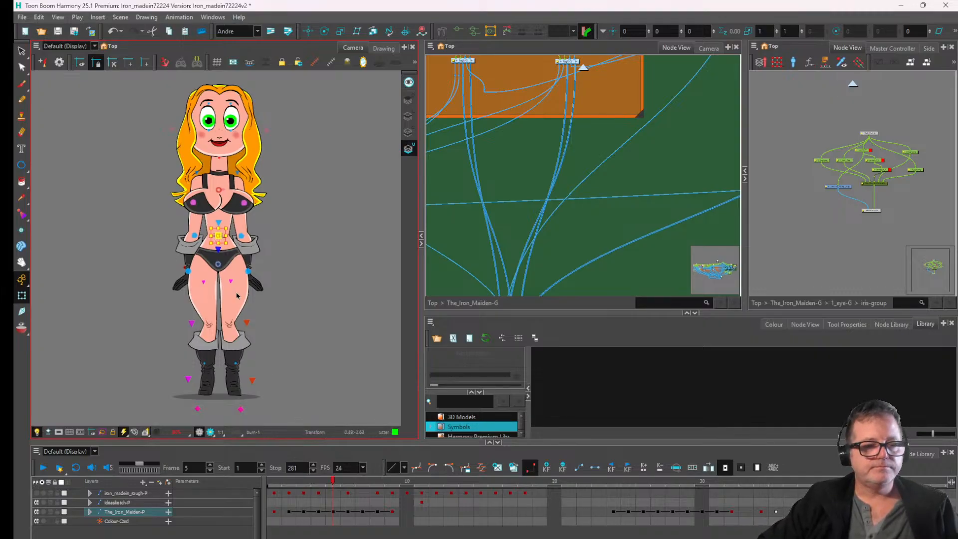
scroll(237, 296, up, 2)
drag(224, 301, 241, 385)
scroll(262, 281, down, 2)
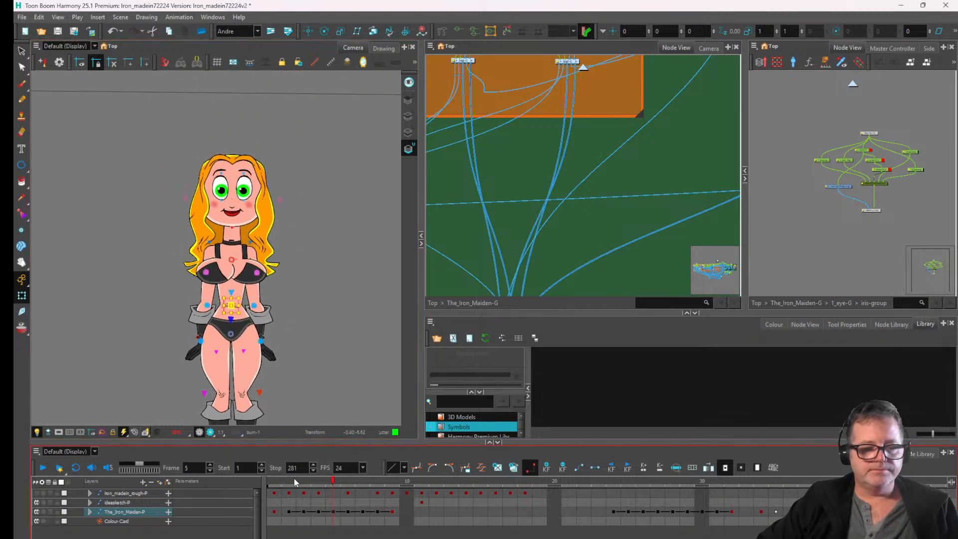
- At frame 3, pull the far arm out in front of the body with its wrist control and lower its red cuff control
mouse_move(294, 479)
mouse_down()
mouse_move(319, 486)
mouse_move(301, 491)
mouse_up()
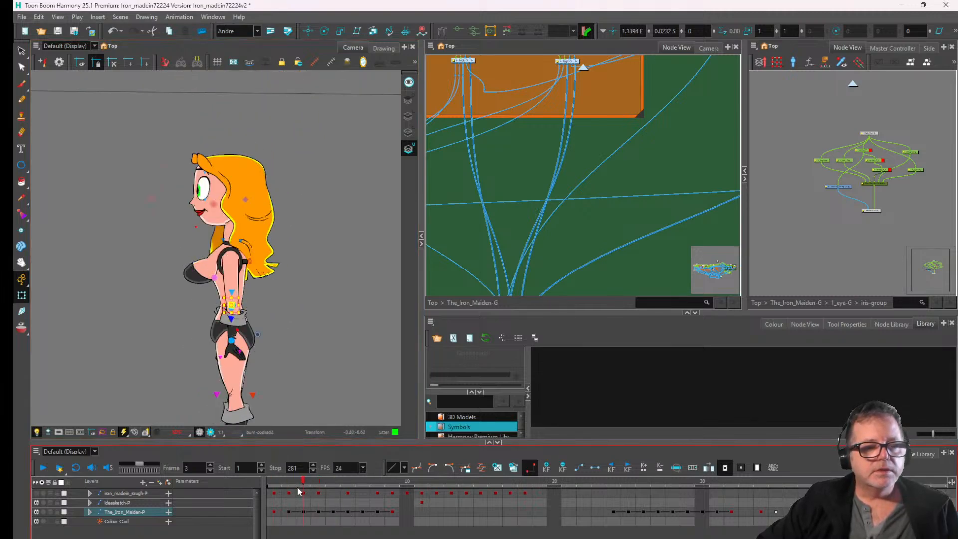
scroll(202, 365, up, 4)
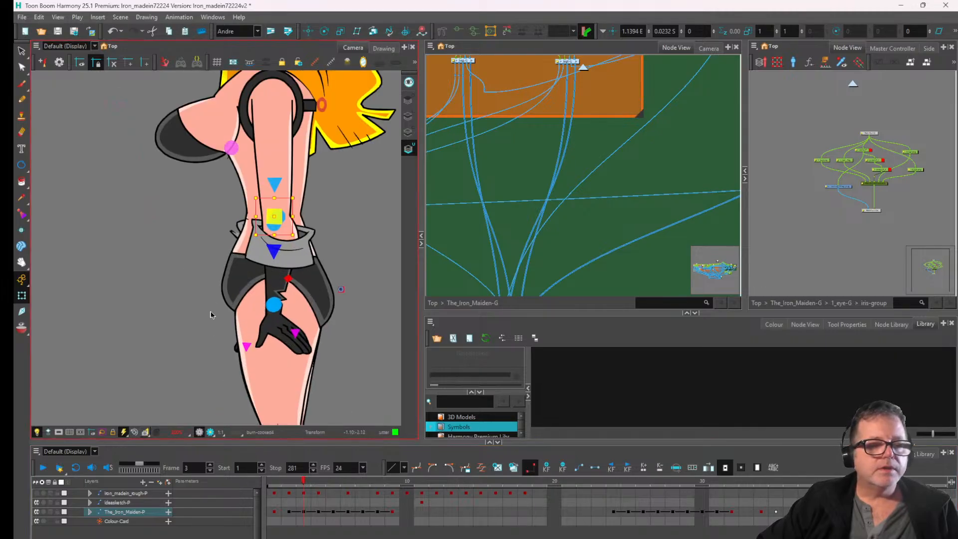
click(246, 347)
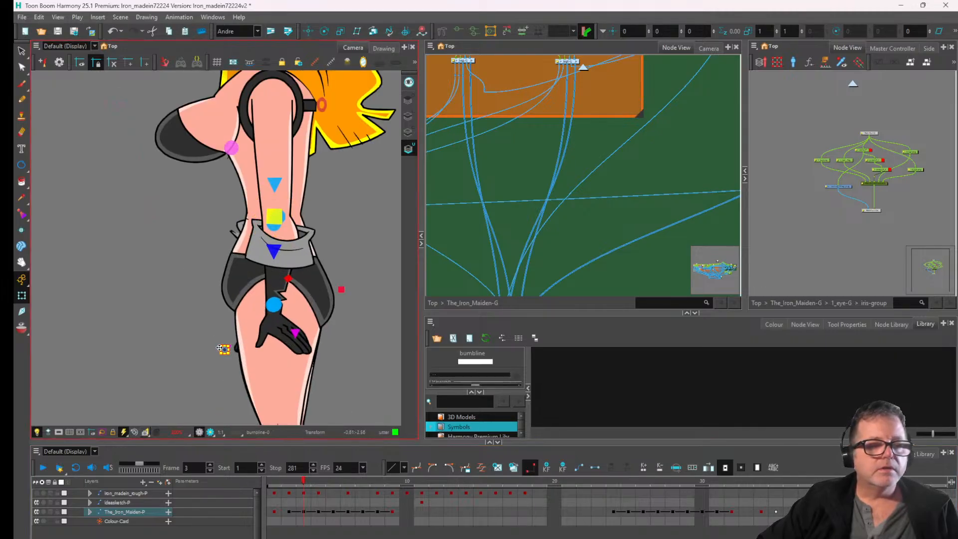
drag(273, 308, 180, 299)
click(276, 307)
scroll(190, 237, up, 2)
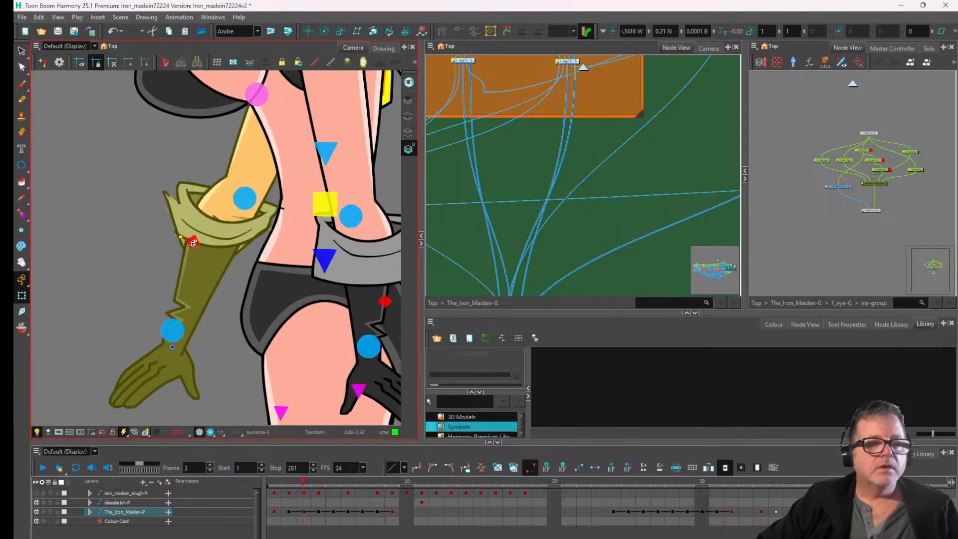
drag(193, 243, 204, 306)
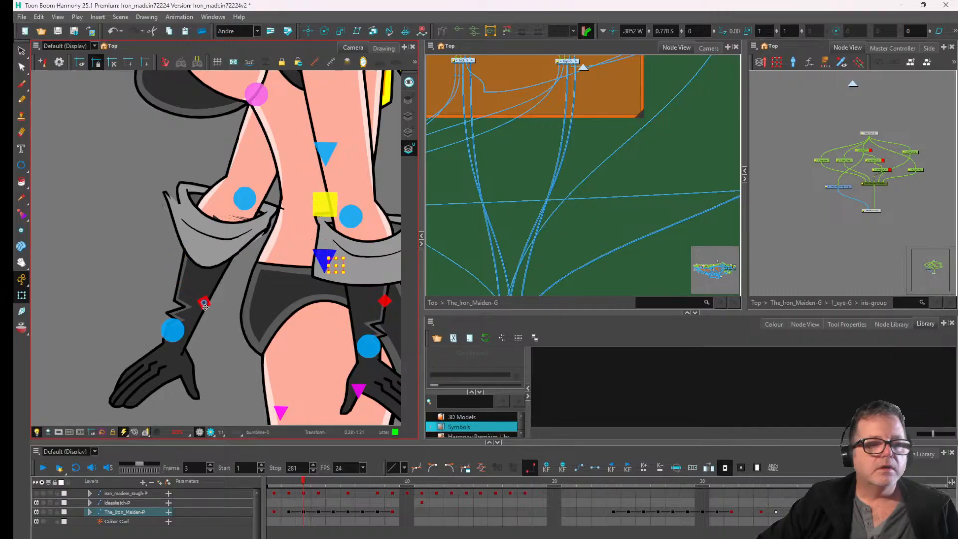
- Locate the glovetop drawing's node in arm_1-G, restore the cuff's undistorted shape, and raise the far arm's red cuff control slightly
click(201, 266)
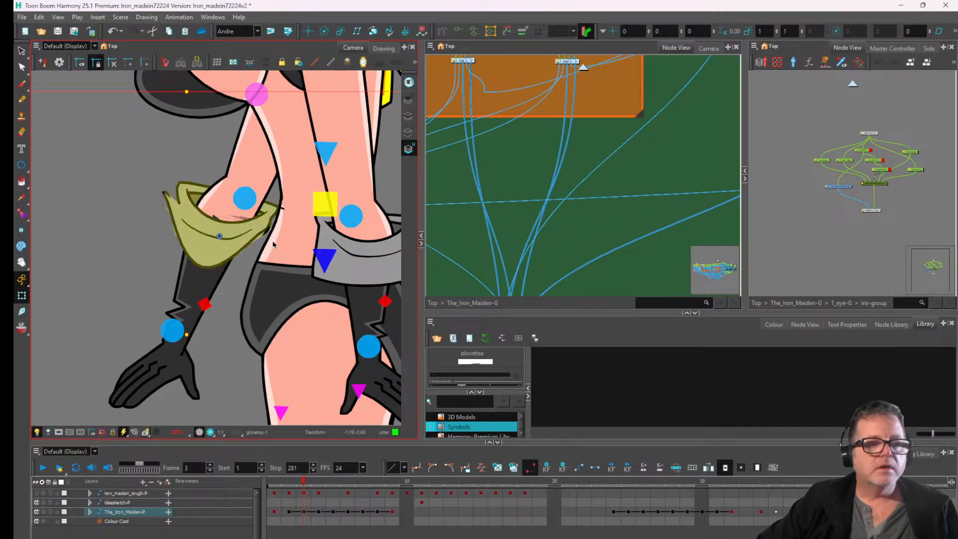
key(o)
scroll(816, 187, up, 3)
click(859, 166)
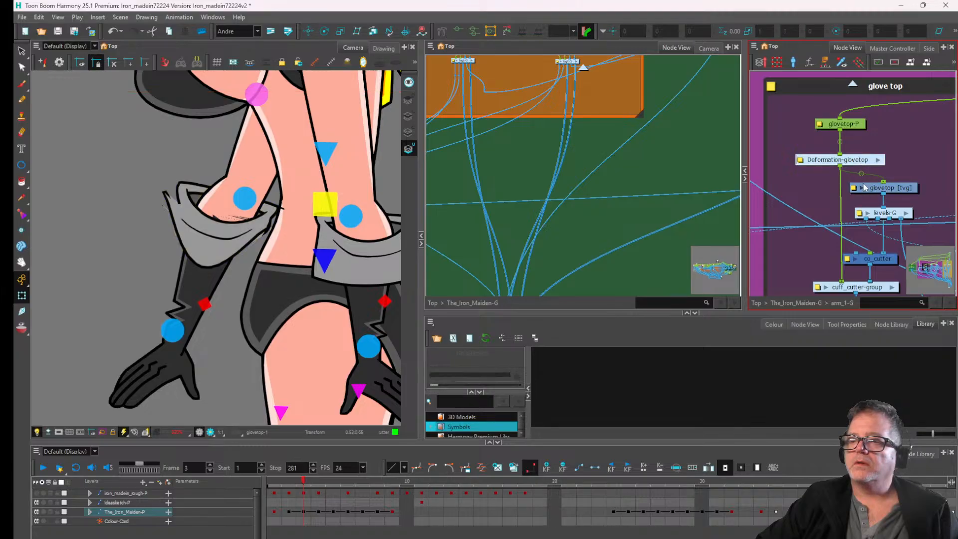
click(506, 33)
click(204, 305)
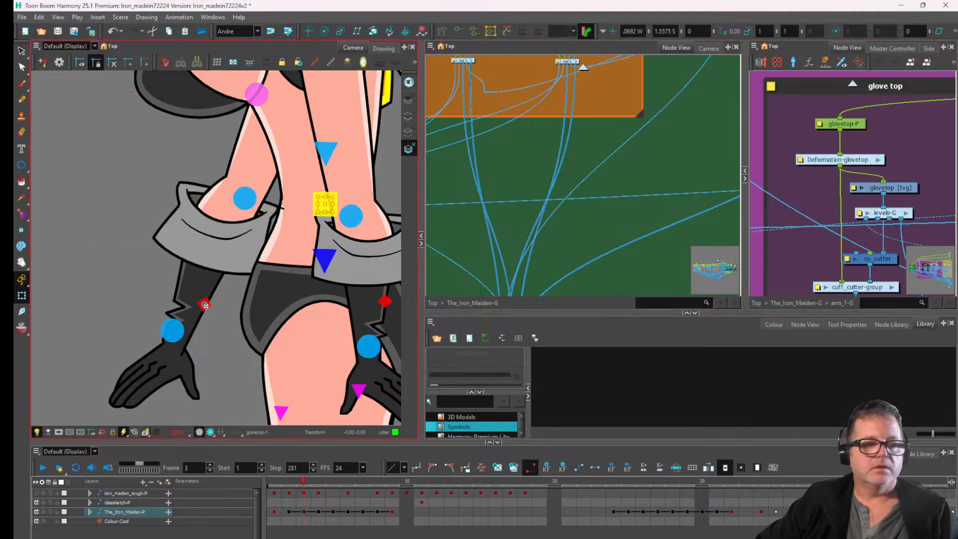
drag(201, 310, 188, 287)
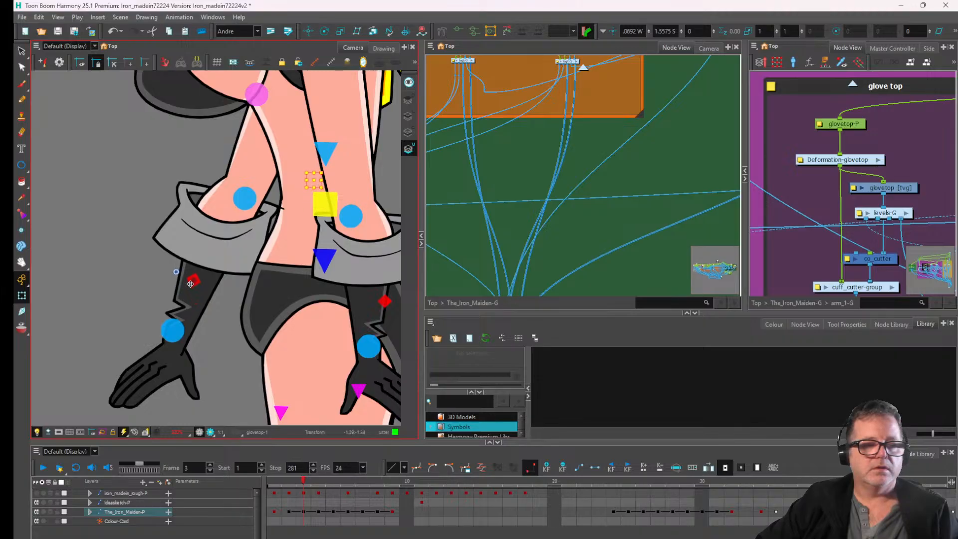
- Return the near arm to its pose over the hip and tuck the far arm back behind the body
drag(374, 353, 327, 346)
scroll(327, 346, down, 4)
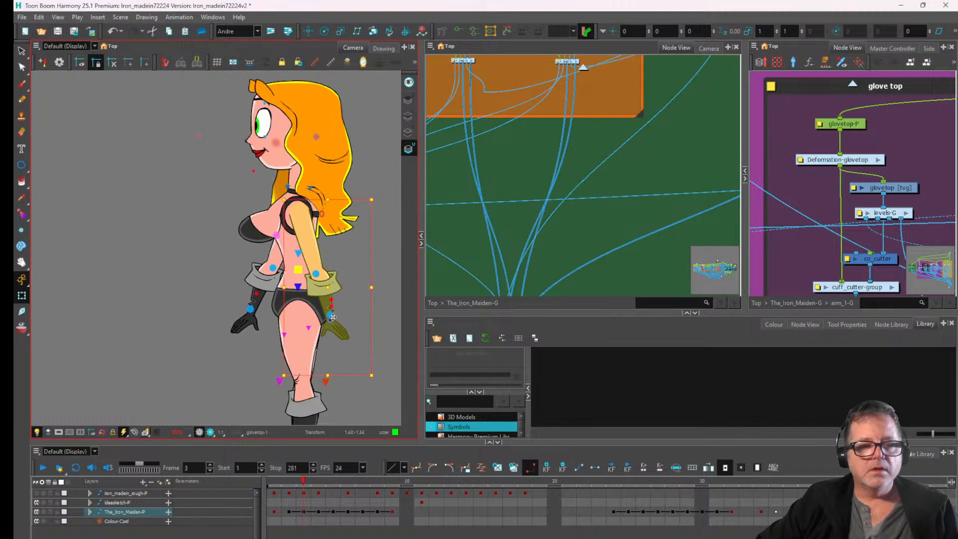
drag(331, 316, 299, 318)
key(ctrl+z)
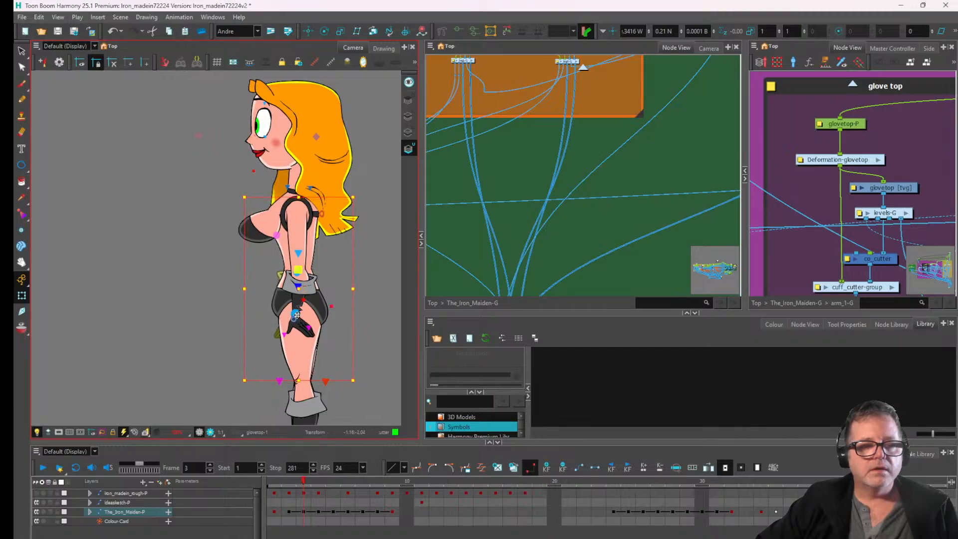
drag(302, 316, 299, 316)
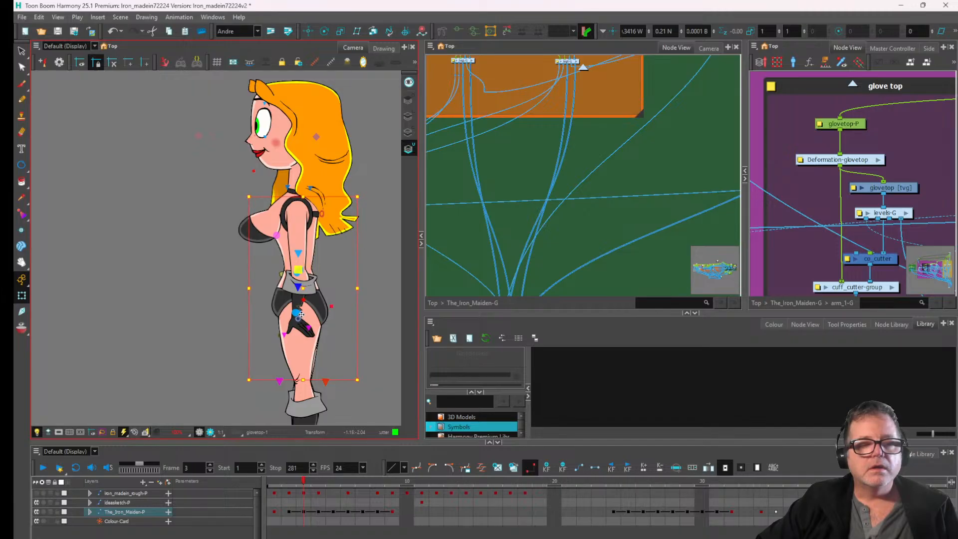
- Nudge the far arm with its elbow and wrist controls so it lines up behind the near arm
scroll(299, 313, up, 3)
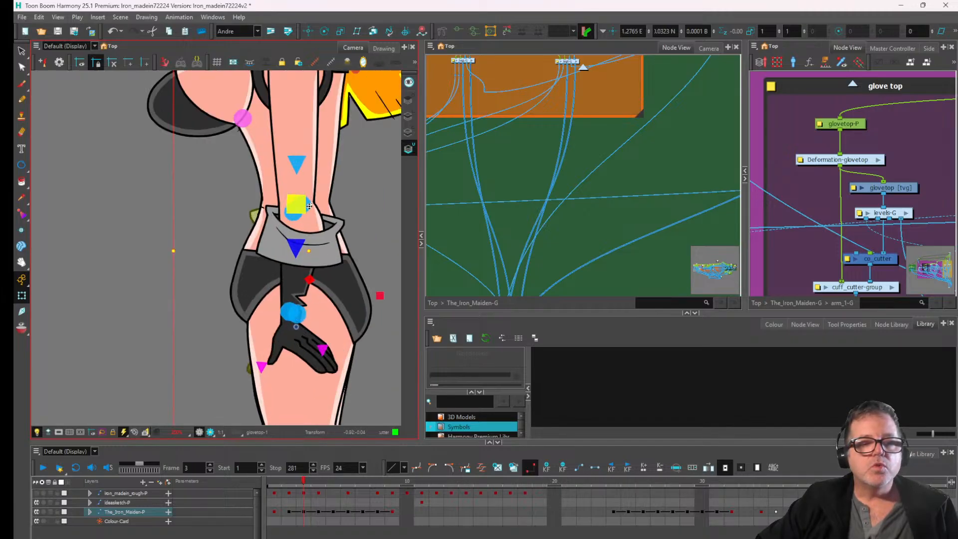
drag(308, 205, 292, 218)
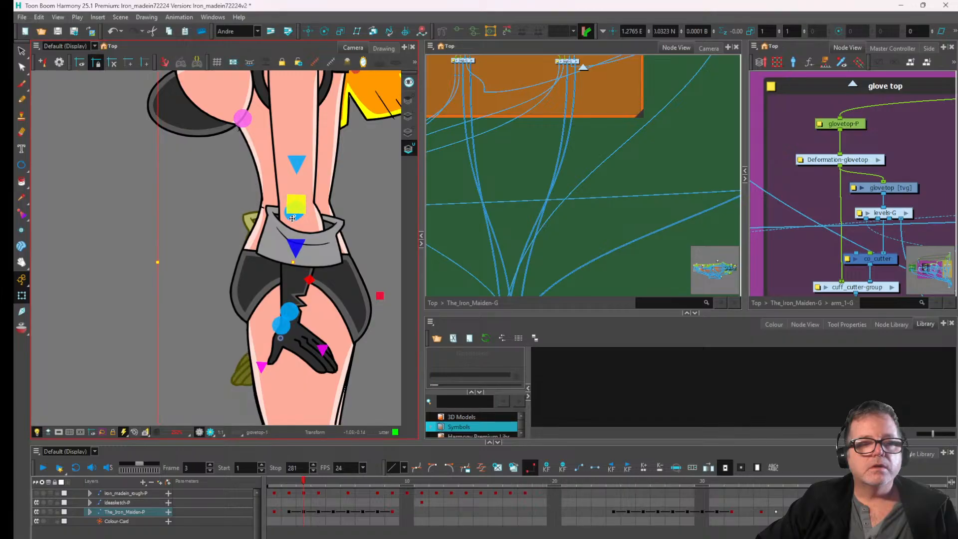
click(194, 328)
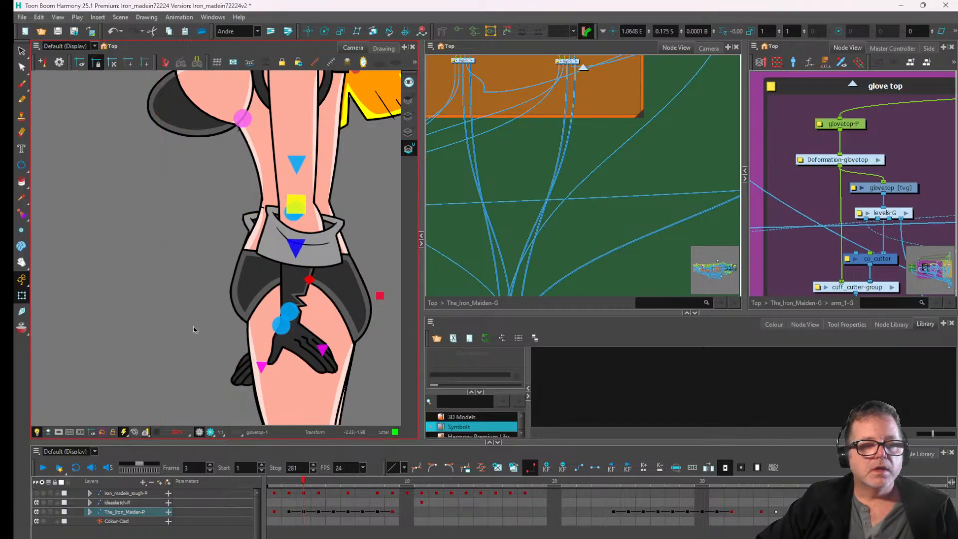
drag(282, 327, 304, 331)
- Move the stomach wrinkle drawing inward from the torso's front edge at frame 3
scroll(283, 200, up, 4)
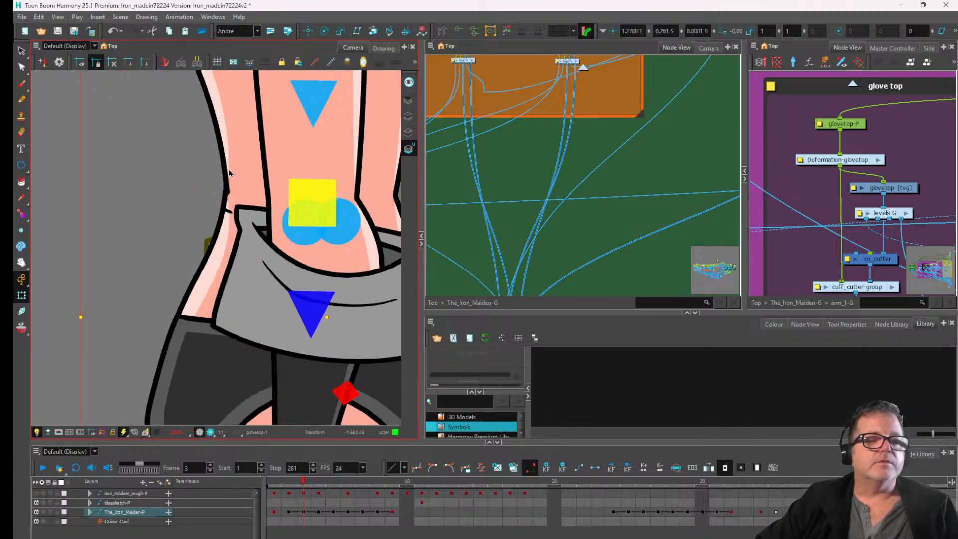
scroll(228, 180, up, 4)
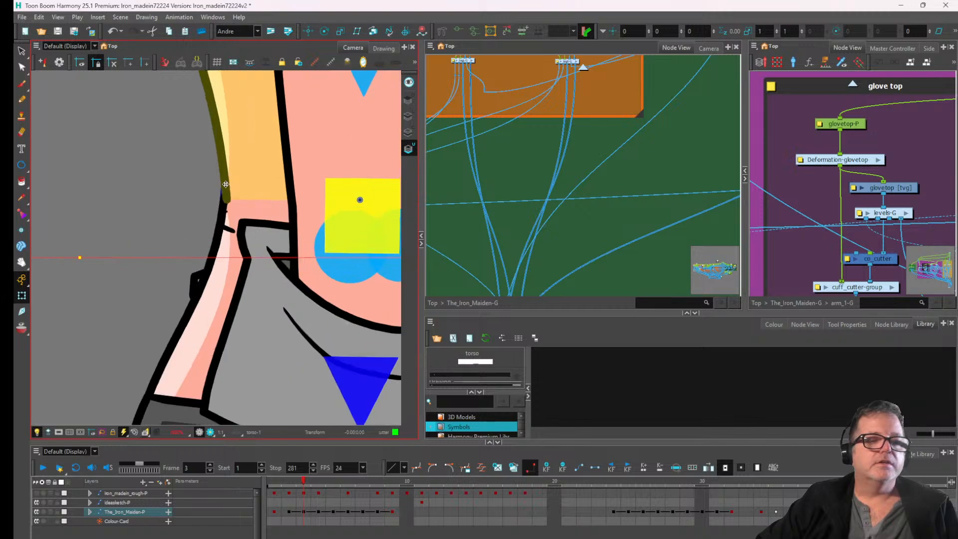
click(233, 220)
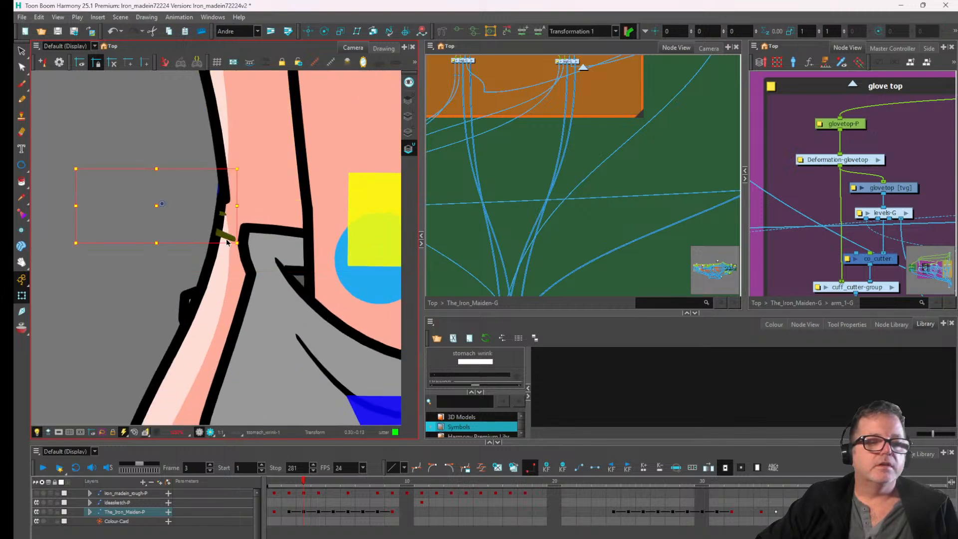
mouse_move(226, 237)
mouse_down()
mouse_move(274, 250)
mouse_move(277, 262)
mouse_up()
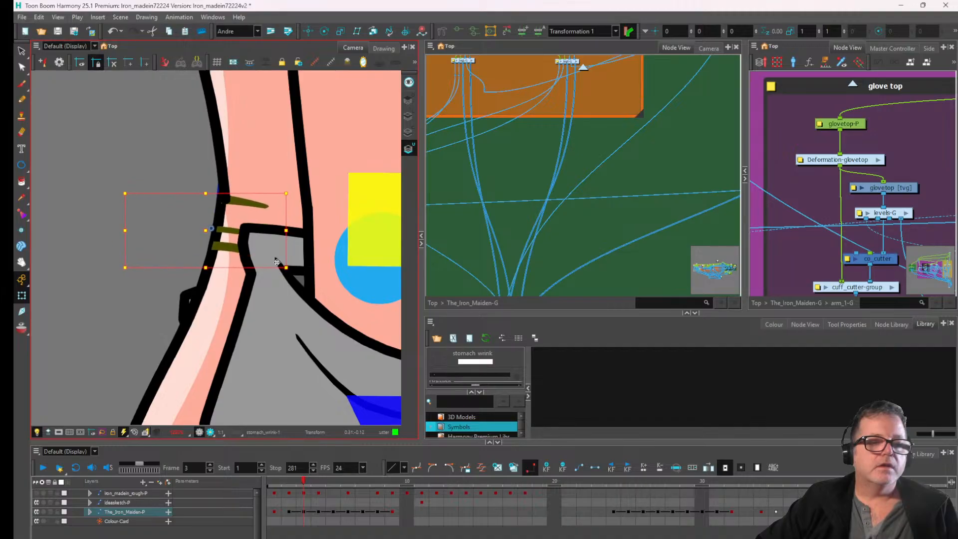
scroll(275, 261, down, 6)
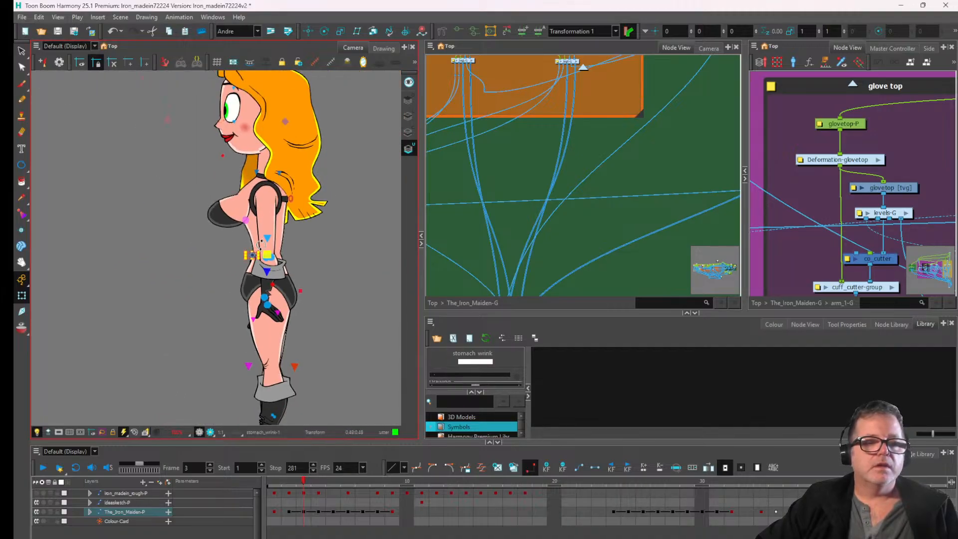
scroll(241, 222, up, 6)
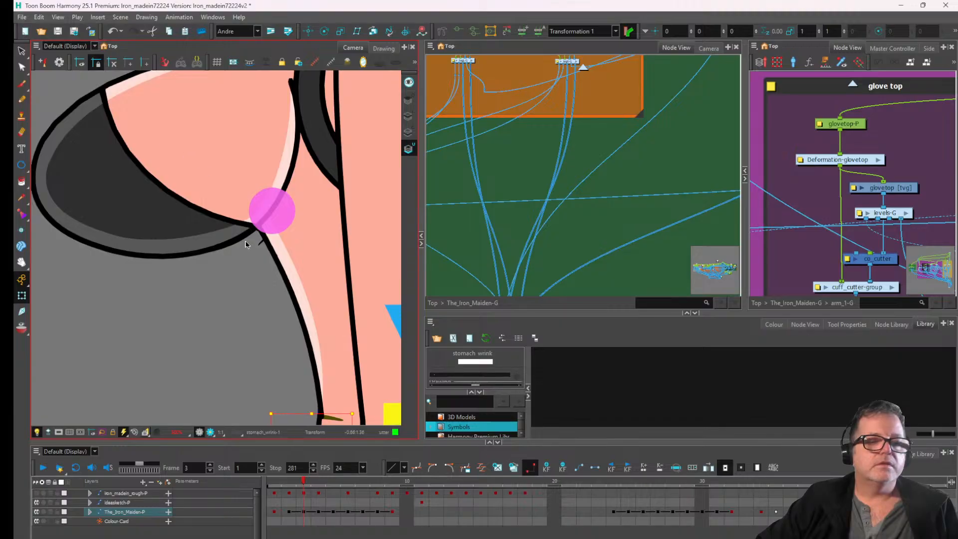
- Check the head and torso in the side views at frames 3 and 7, including the jaw drawing
scroll(237, 246, down, 5)
drag(237, 246, 252, 286)
scroll(252, 286, down, 1)
scroll(254, 246, up, 1)
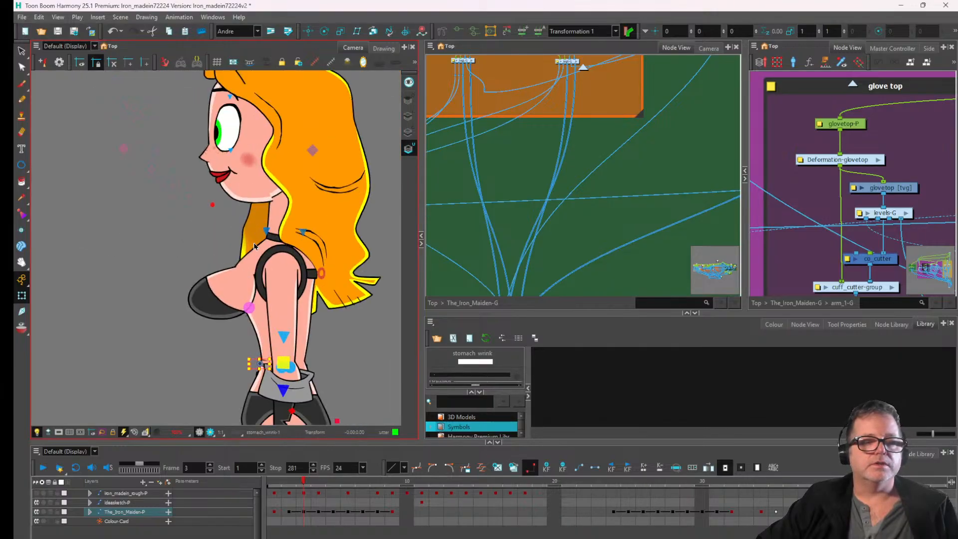
scroll(254, 246, down, 4)
scroll(240, 212, up, 3)
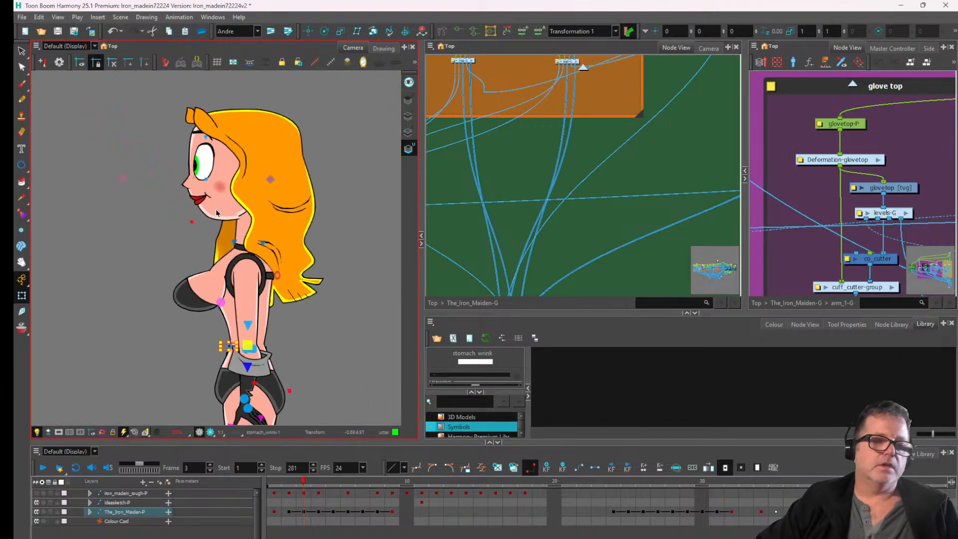
click(217, 213)
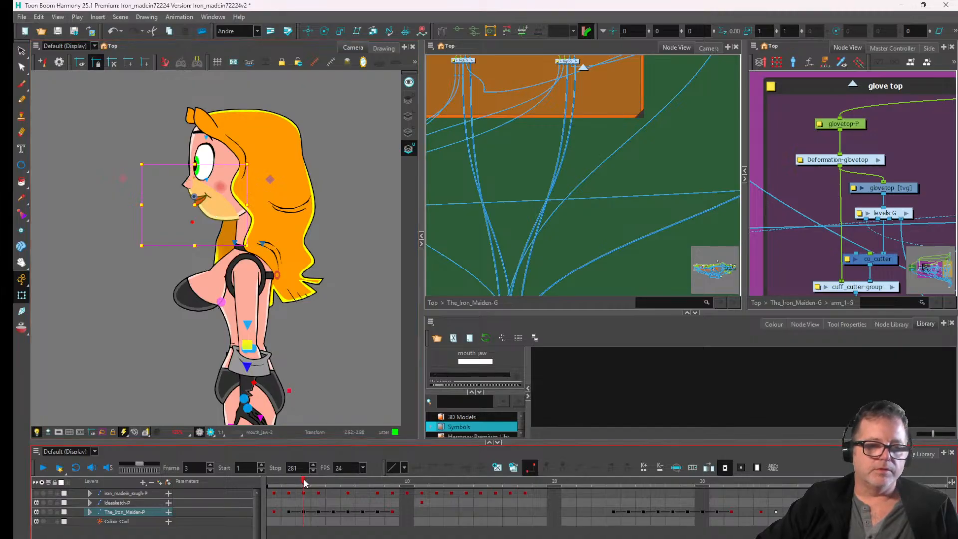
drag(306, 482, 363, 495)
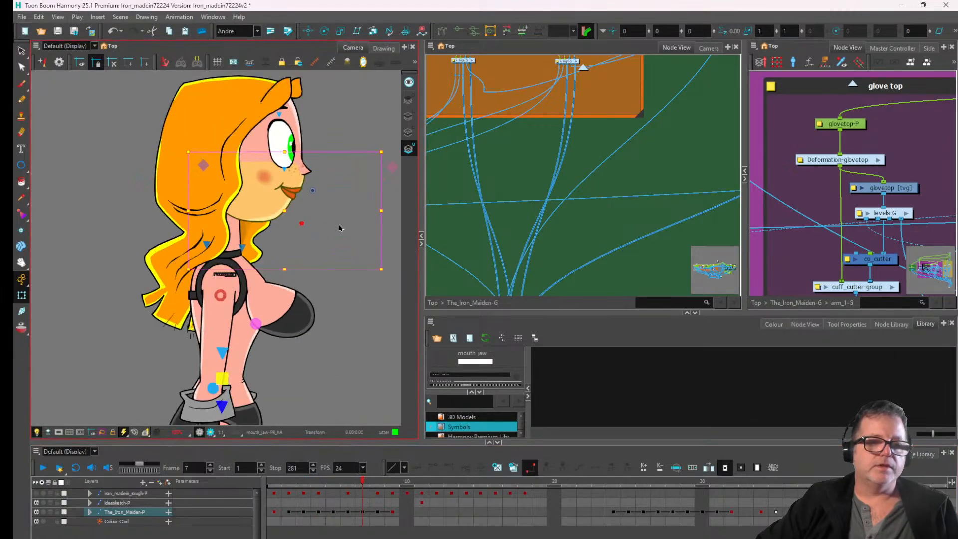
scroll(338, 227, up, 3)
scroll(270, 215, down, 4)
scroll(293, 248, up, 2)
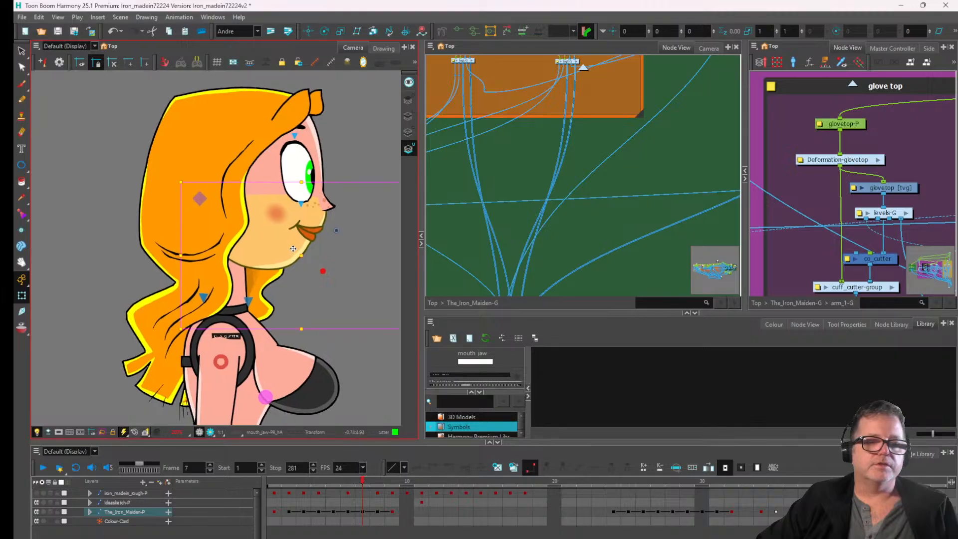
- Look through the rig's later frames up to frame 179
scroll(499, 504, right, 15)
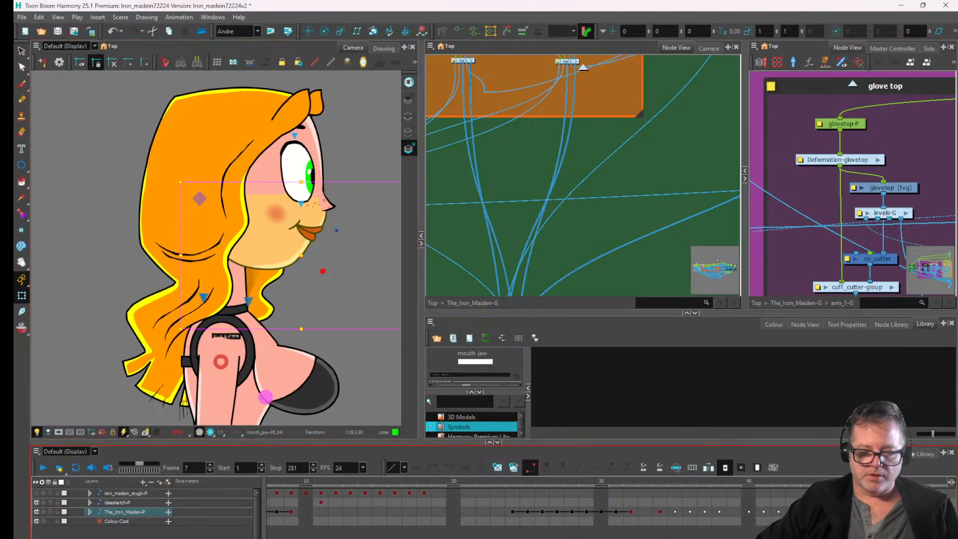
scroll(427, 478, right, 1)
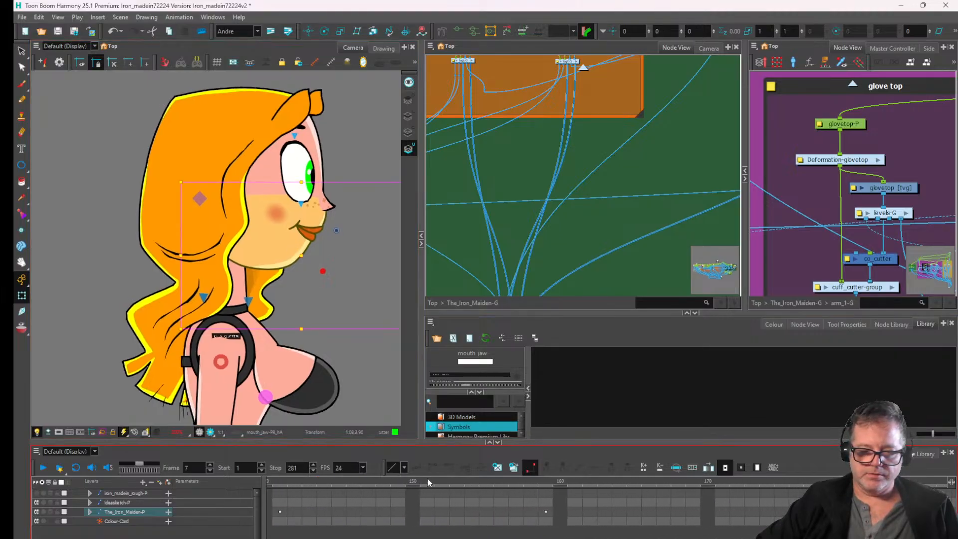
drag(401, 482, 746, 528)
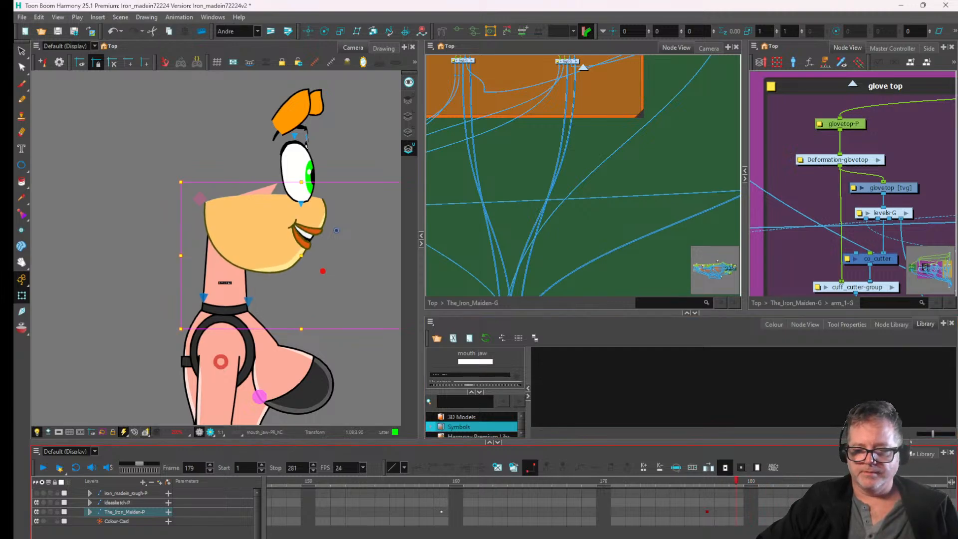
drag(664, 536, 344, 536)
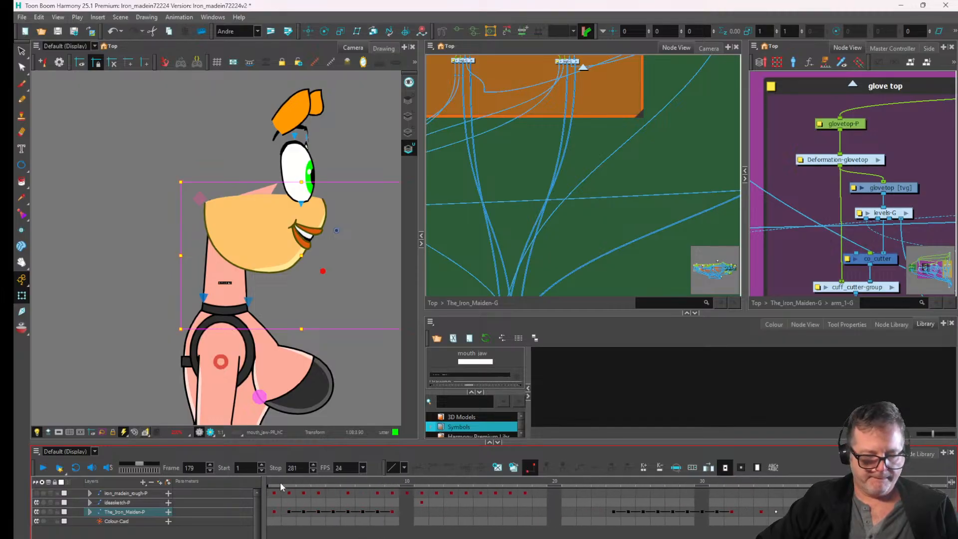
- At frame 4, move the headbase drawing down the neck to below the choker, then select the jaw drawing
drag(280, 483, 318, 489)
scroll(227, 292, up, 3)
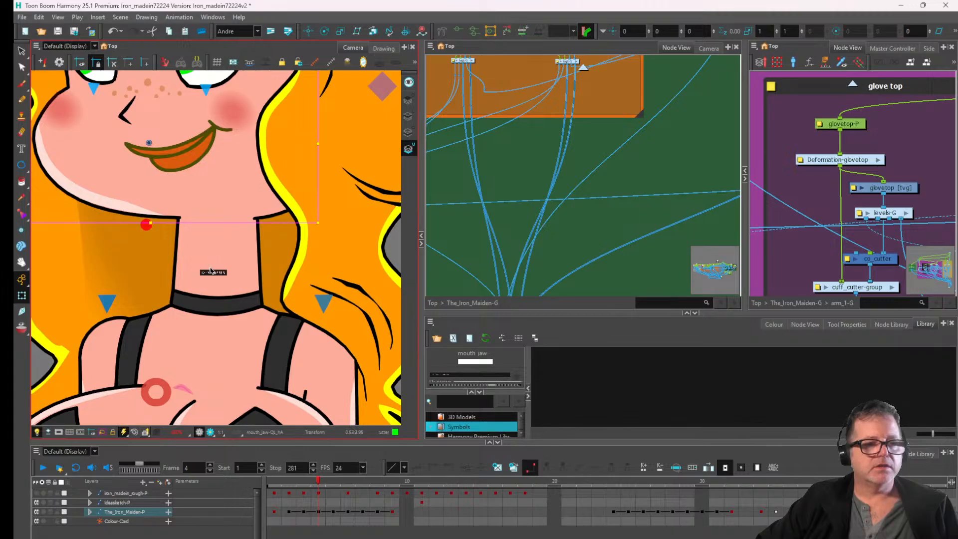
click(219, 274)
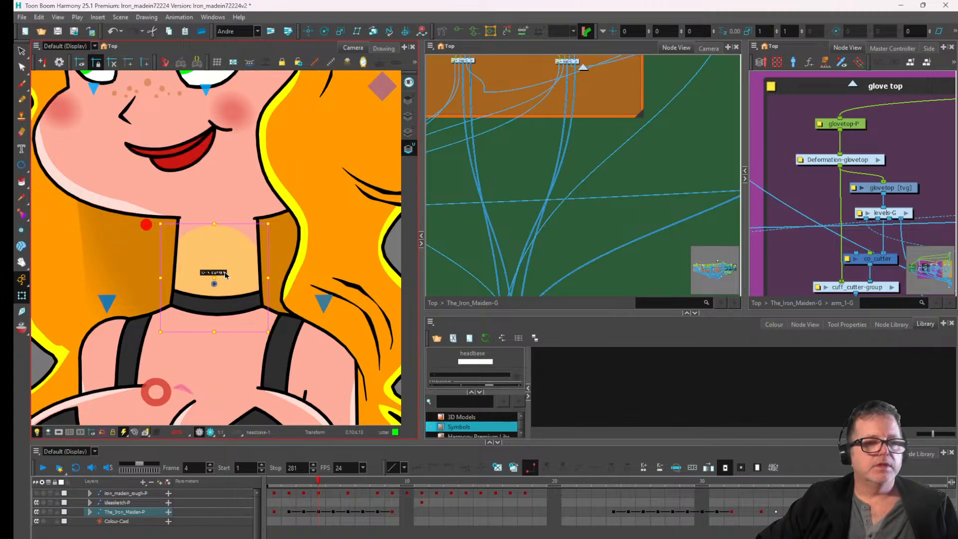
drag(225, 274, 206, 362)
scroll(251, 210, up, 2)
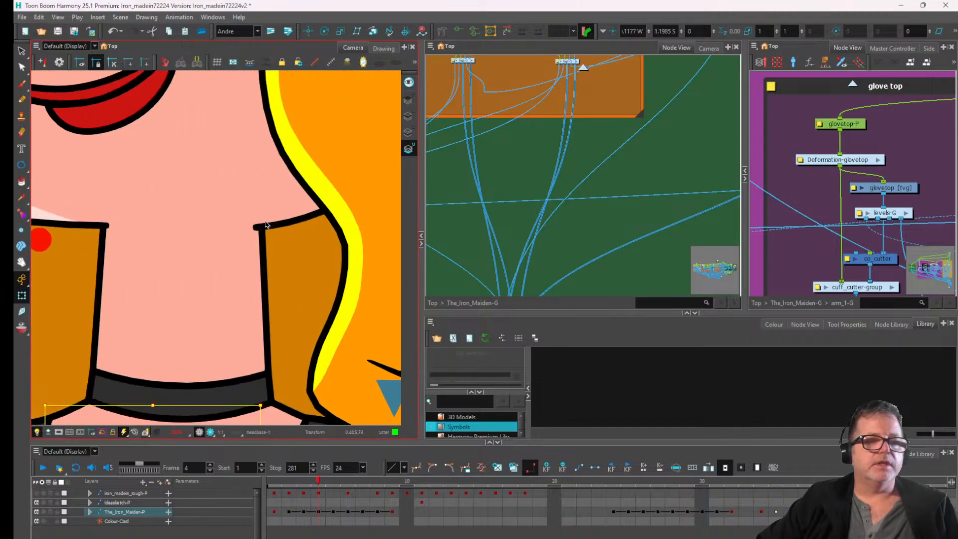
click(265, 225)
scroll(255, 227, down, 2)
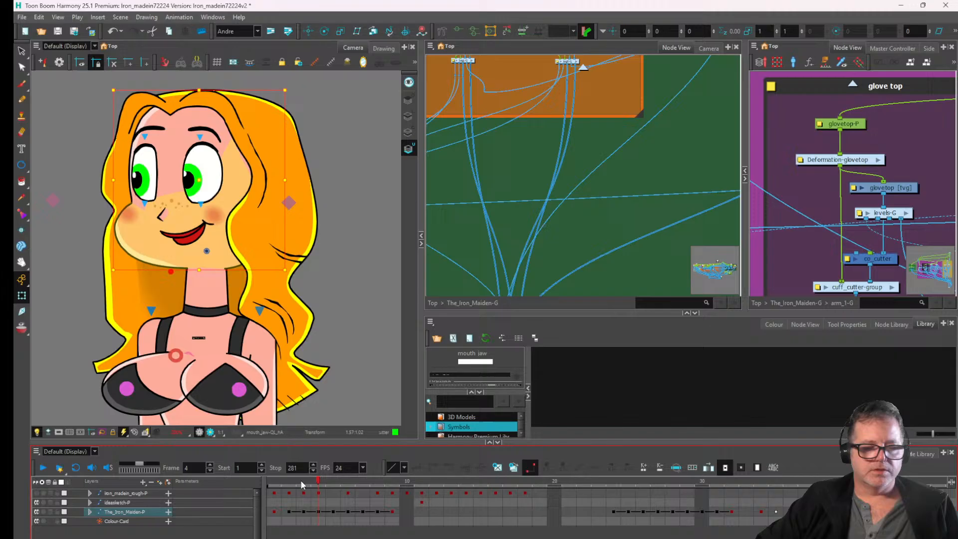
- At frame 5, raise the headbase drawing up under the chin and select the jaw with its deformation curve
drag(302, 483, 332, 480)
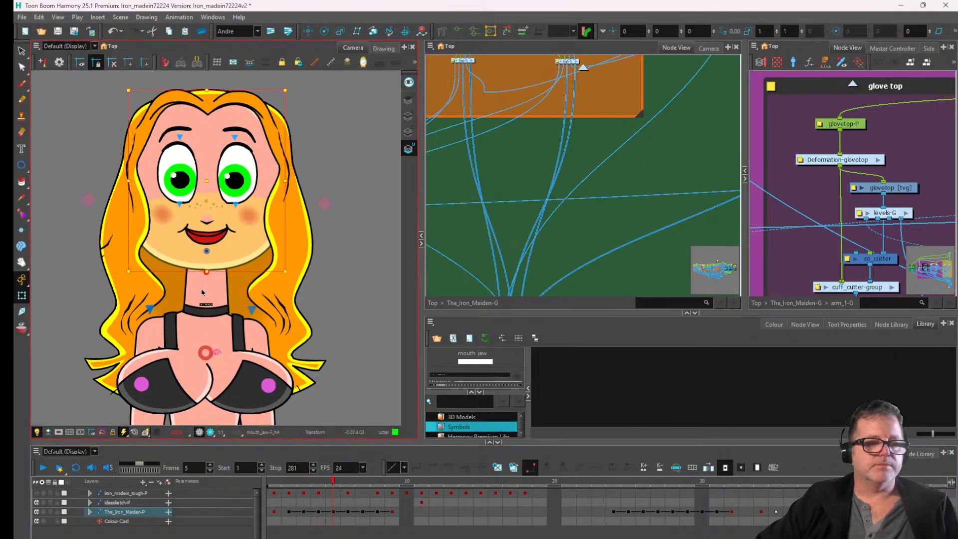
click(208, 306)
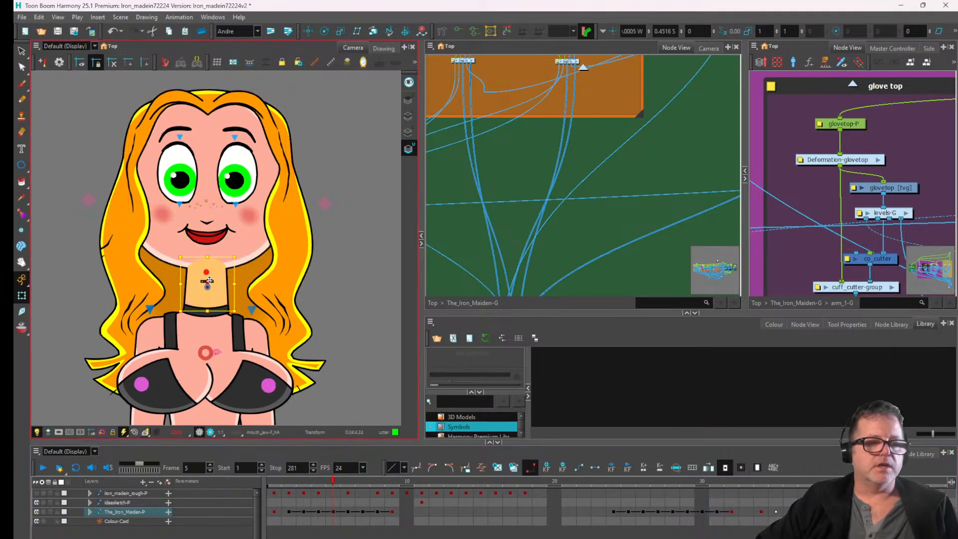
scroll(207, 280, up, 1)
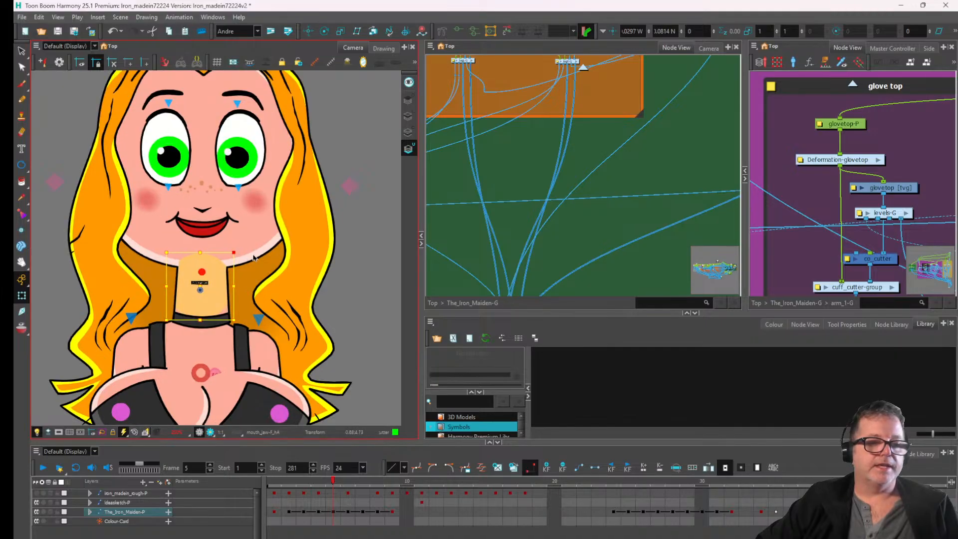
click(252, 248)
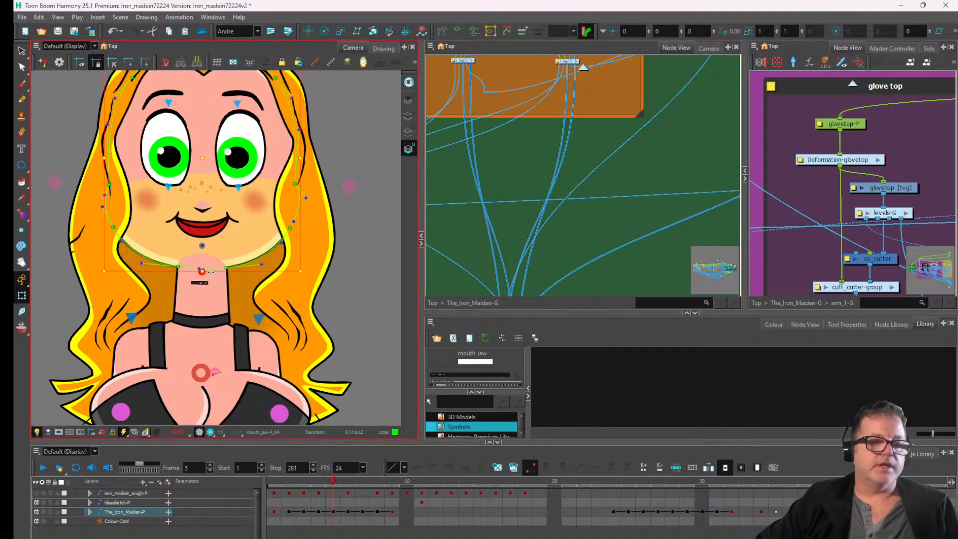
scroll(160, 279, up, 1)
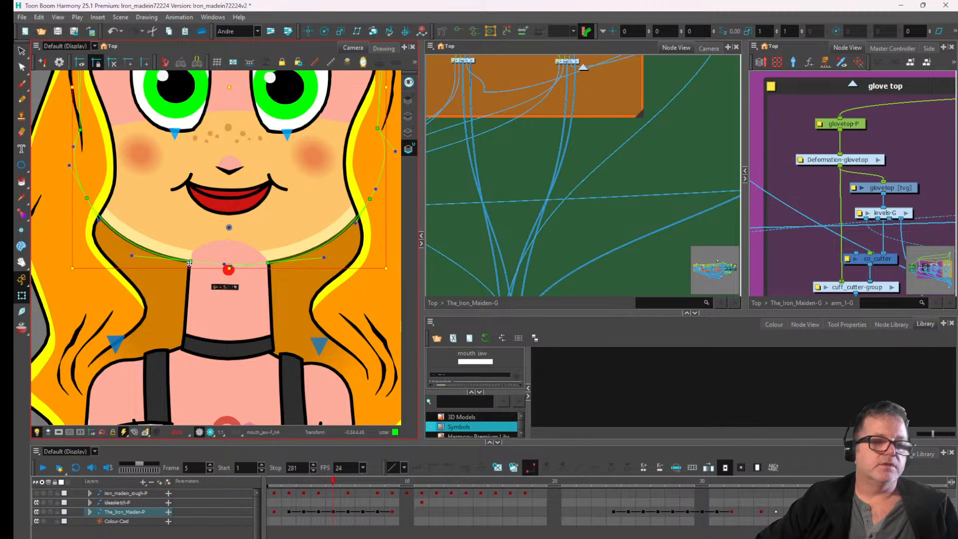
- Try pulling the two jaw curve points beside the neck downward at frame 5, then undo the changes
drag(190, 262, 185, 300)
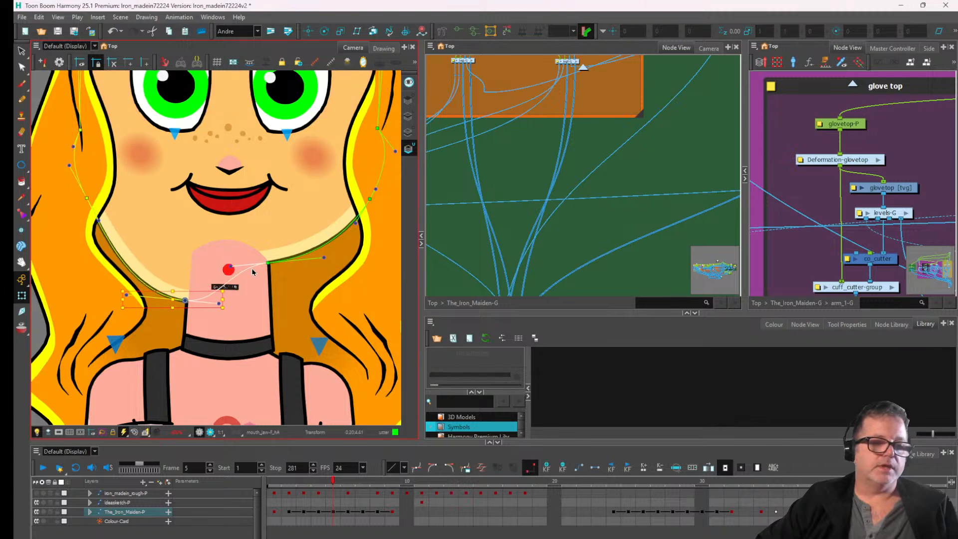
drag(272, 261, 268, 297)
scroll(267, 303, down, 2)
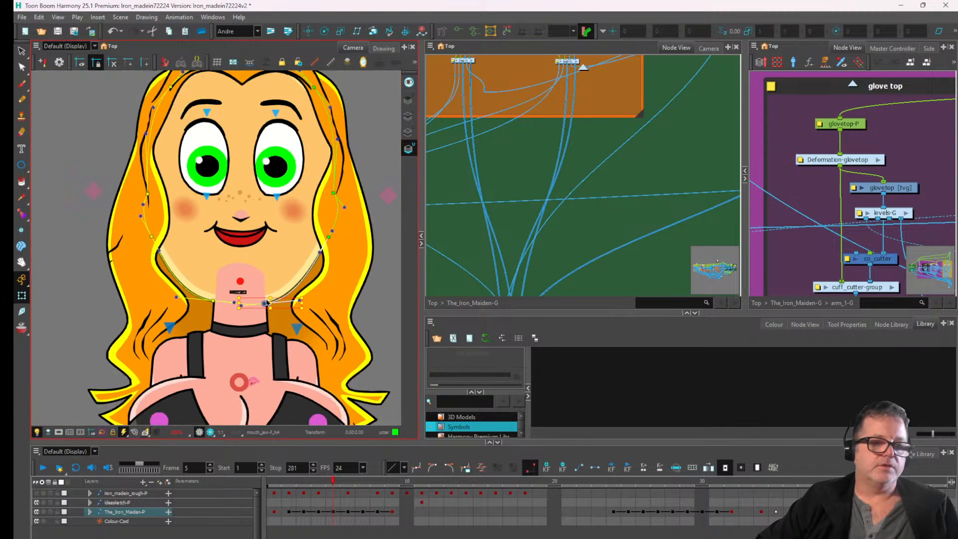
key(ctrl+z)
key(ctrl+z)
key(ctrl+z)
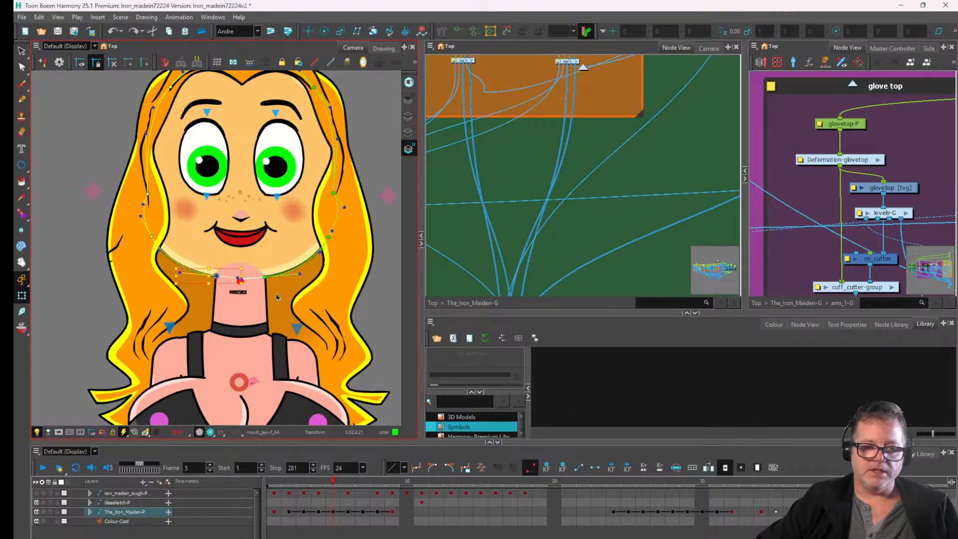
- Move the headbase drawing down the neck to just above the choker at frame 5
scroll(268, 291, up, 2)
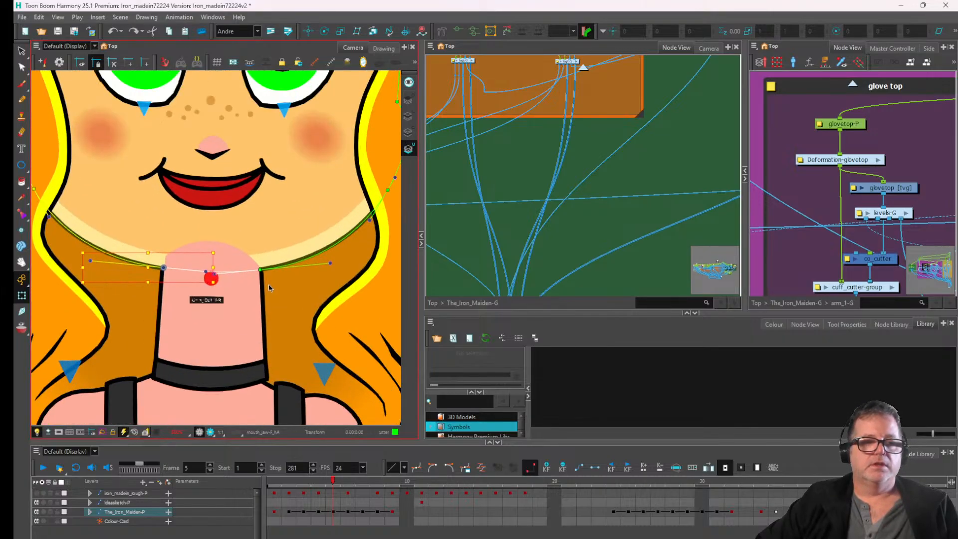
click(212, 299)
drag(216, 300, 218, 355)
scroll(214, 352, down, 5)
drag(209, 322, 273, 254)
scroll(356, 210, up, 3)
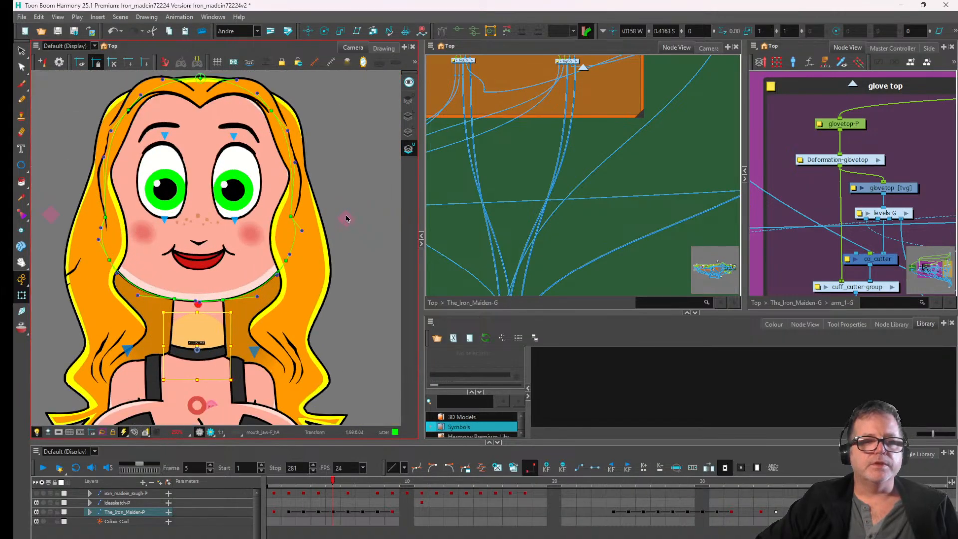
- Try shifting the faint diamond control beside the head at frame 5, then undo the move
drag(347, 218, 324, 243)
scroll(324, 242, down, 3)
key(ctrl+z)
click(378, 531)
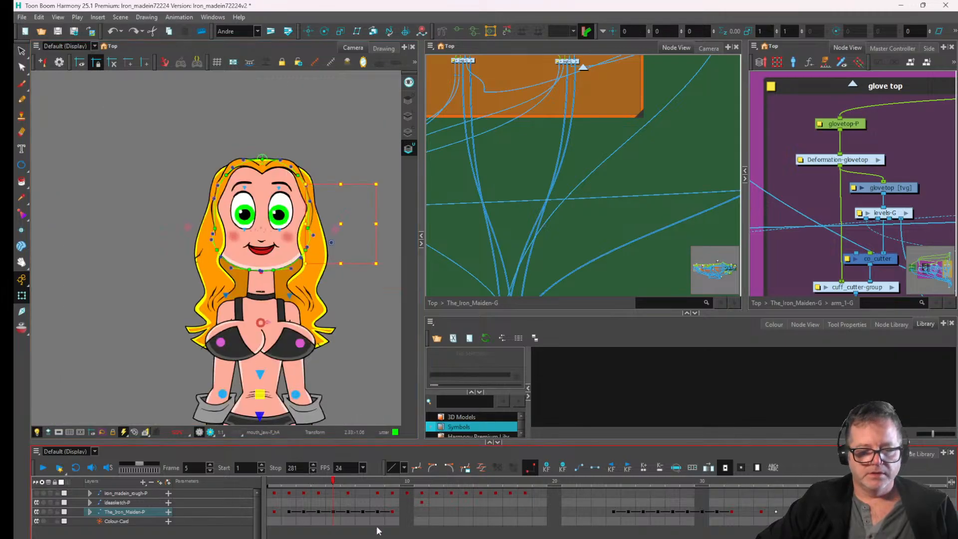
- Go to frame 3, select the whole side-view hair group, and display its deformation controls
click(319, 486)
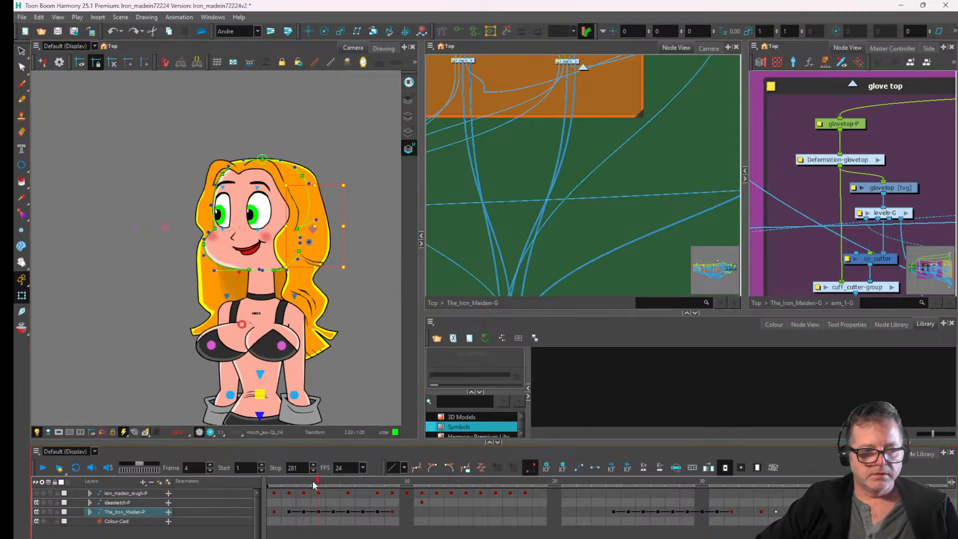
click(310, 480)
drag(324, 273, 300, 294)
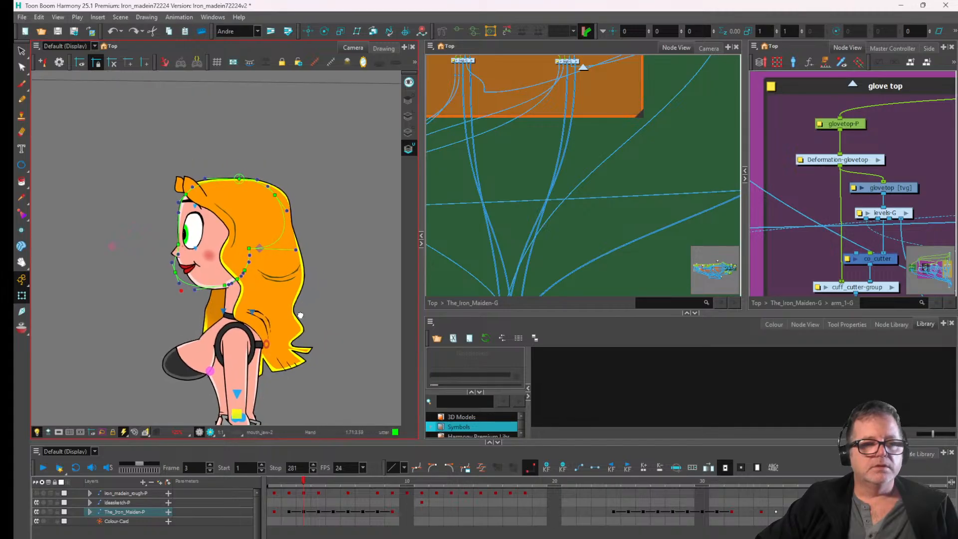
click(279, 322)
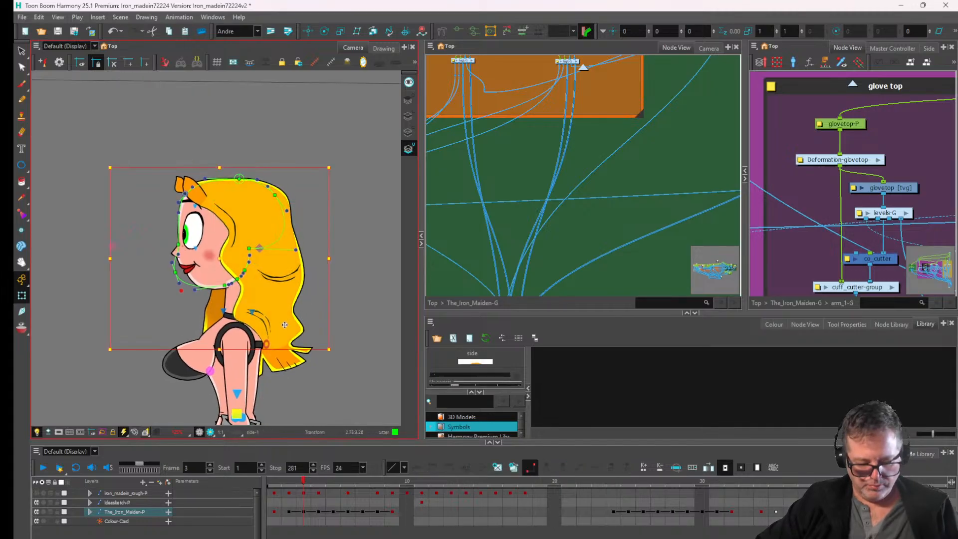
click(284, 324)
click(405, 32)
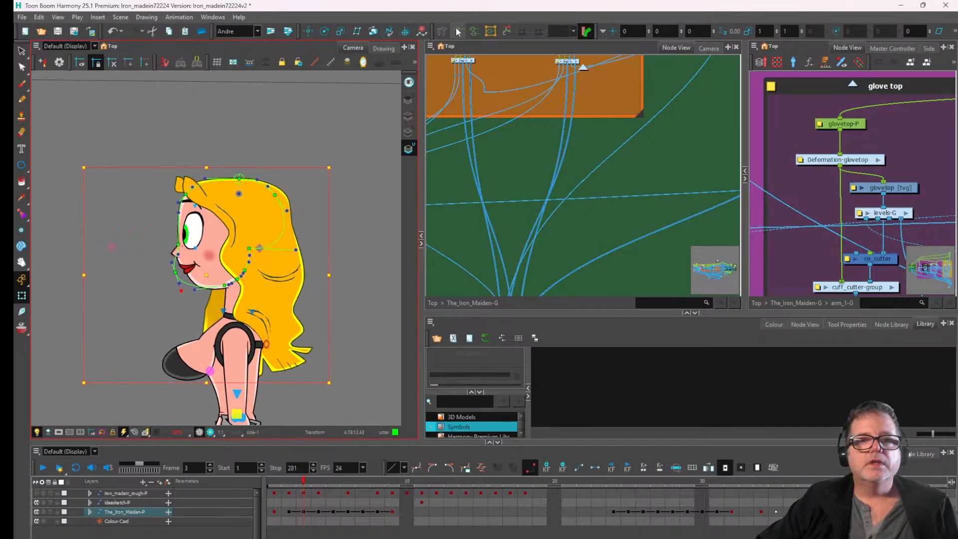
drag(348, 234, 336, 205)
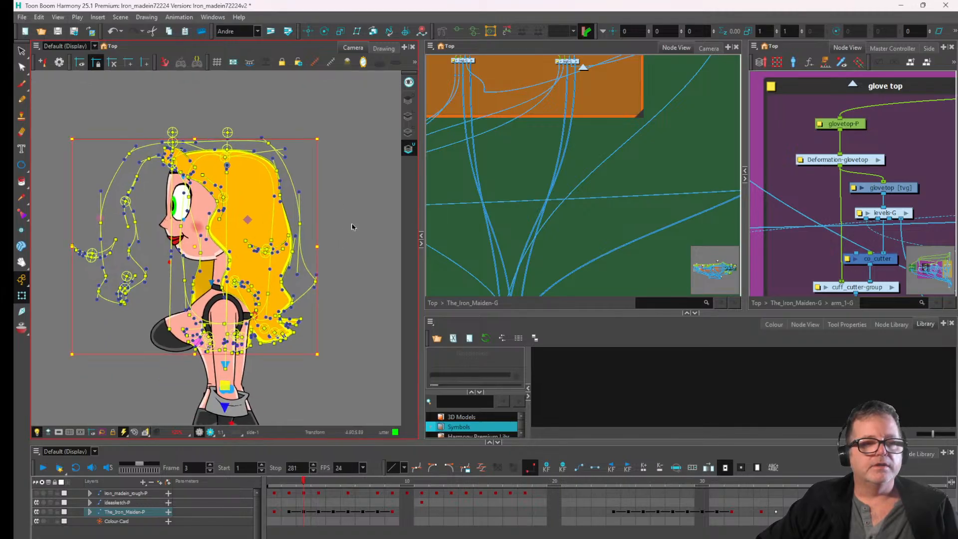
- Try swinging the lower hair's deformation points forward and back as a group at frame 3, then undo it
click(351, 225)
click(328, 225)
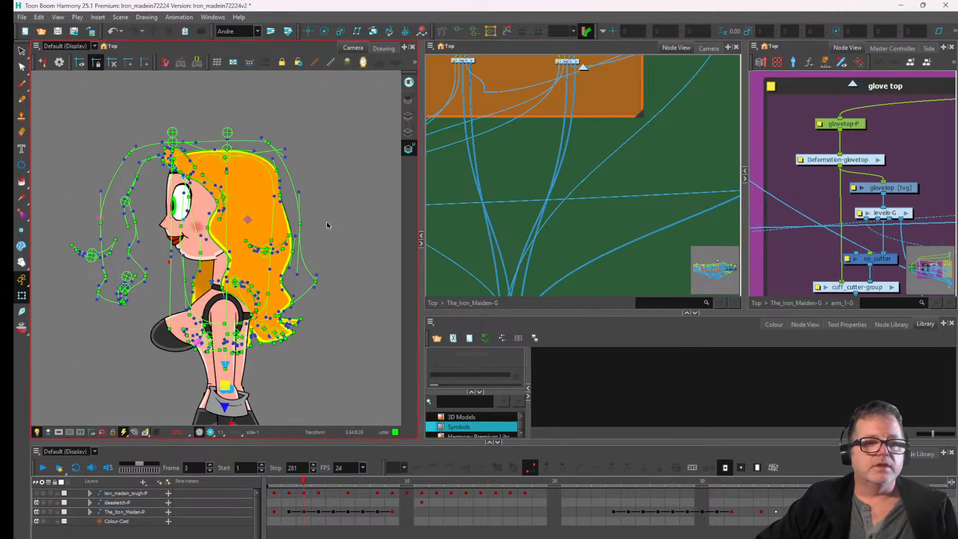
drag(181, 385, 338, 215)
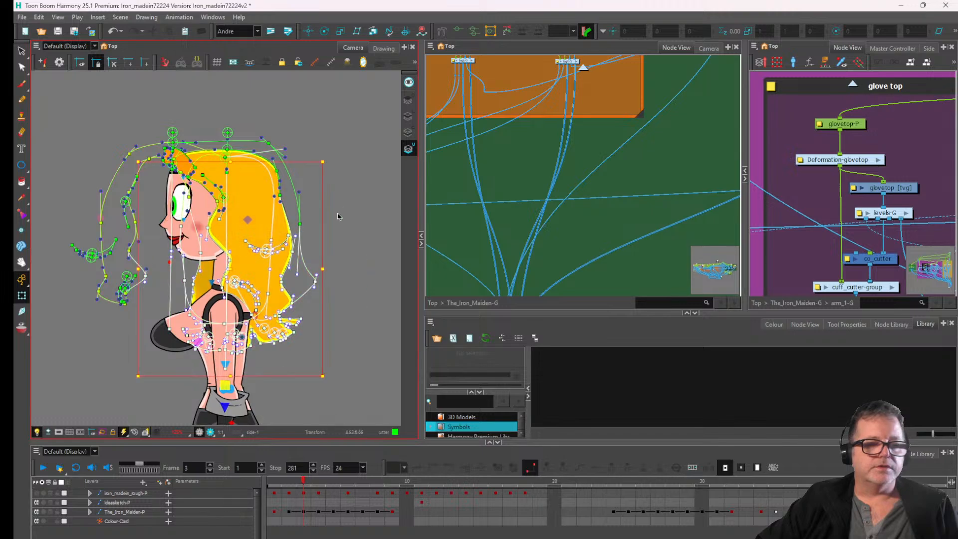
drag(330, 382, 328, 362)
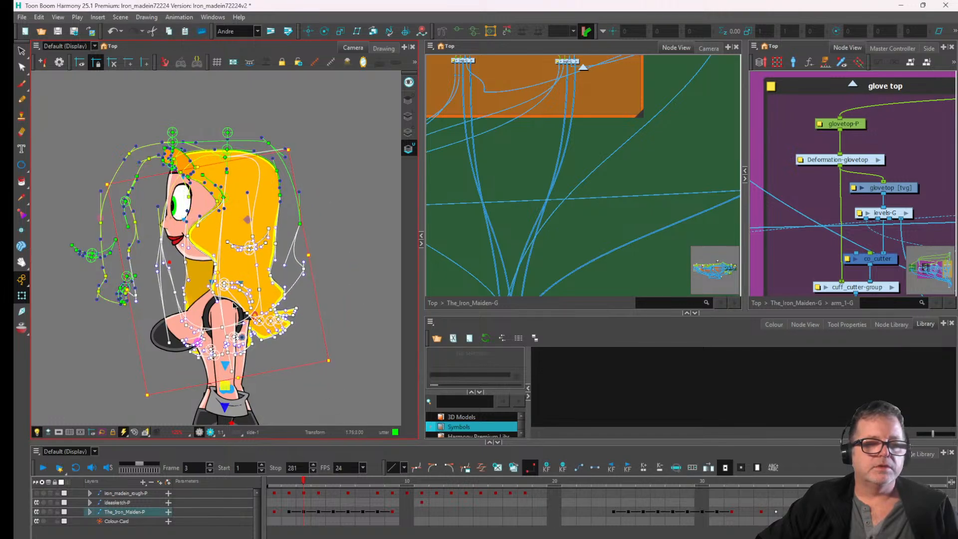
drag(220, 303, 247, 294)
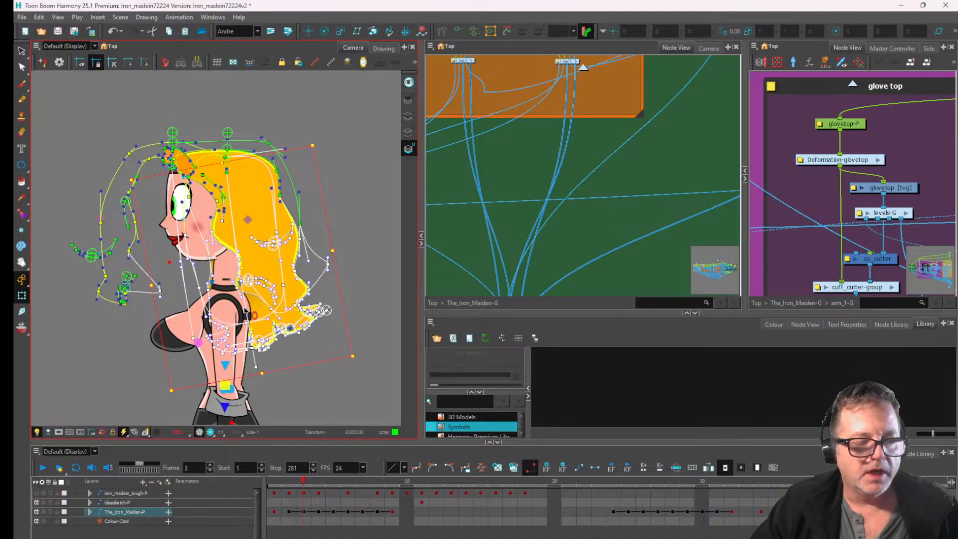
key(ctrl+z)
key(ctrl+z)
- Clear the hair selection at frame 3, return to the front view at frame 5, and hide all deformation controls
click(342, 273)
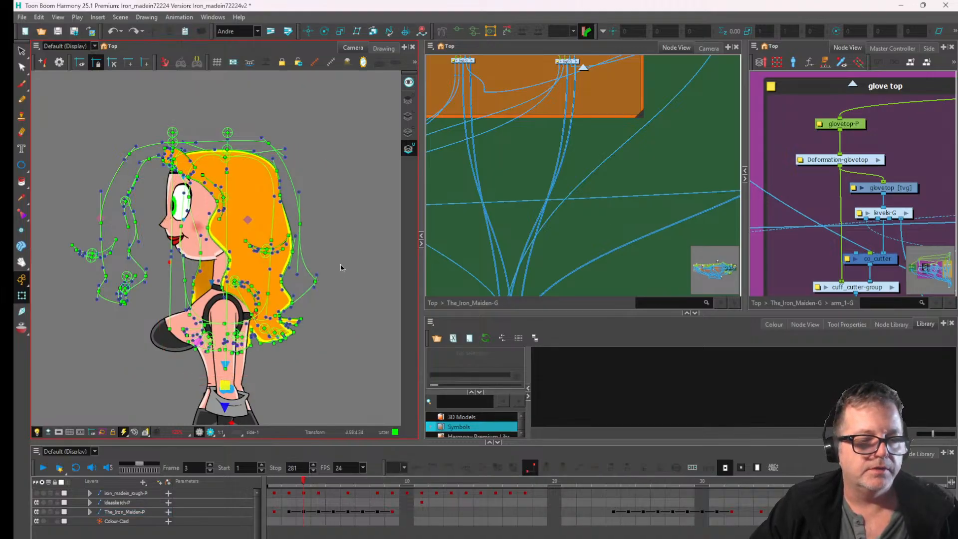
click(341, 263)
scroll(268, 271, up, 2)
drag(145, 266, 161, 282)
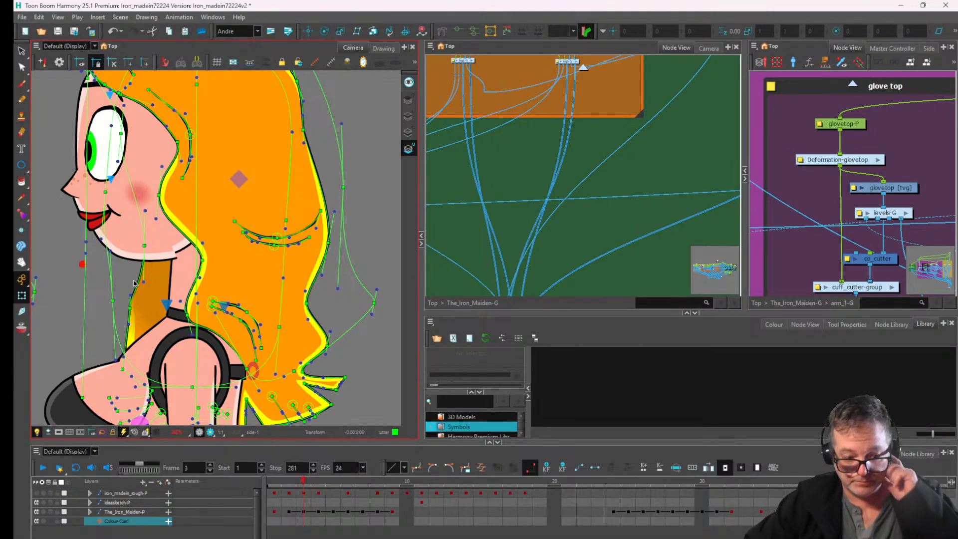
scroll(233, 319, down, 3)
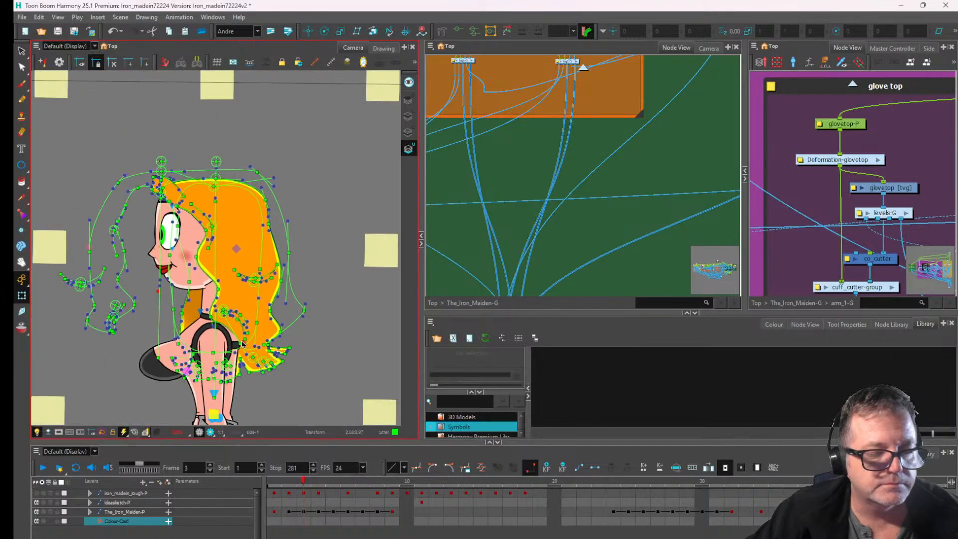
scroll(222, 310, up, 2)
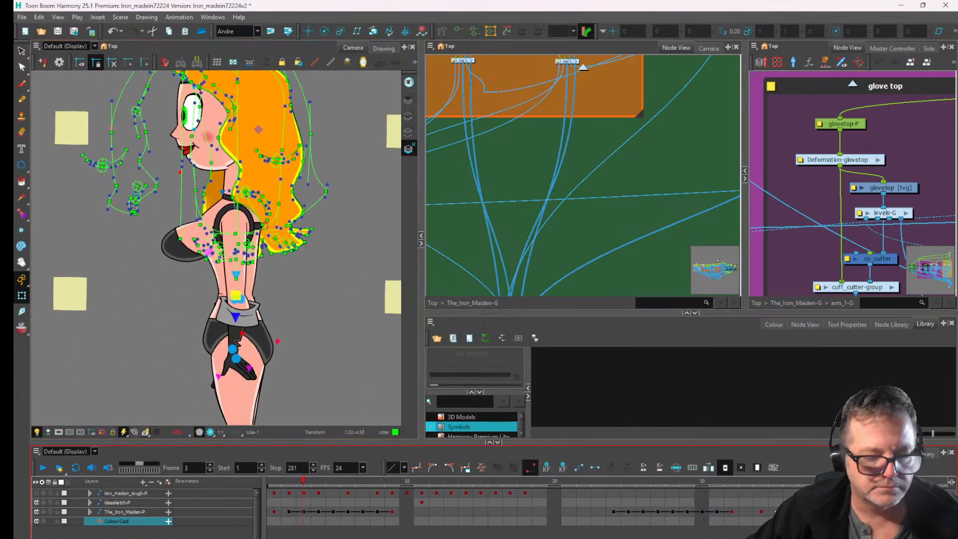
drag(307, 482, 327, 480)
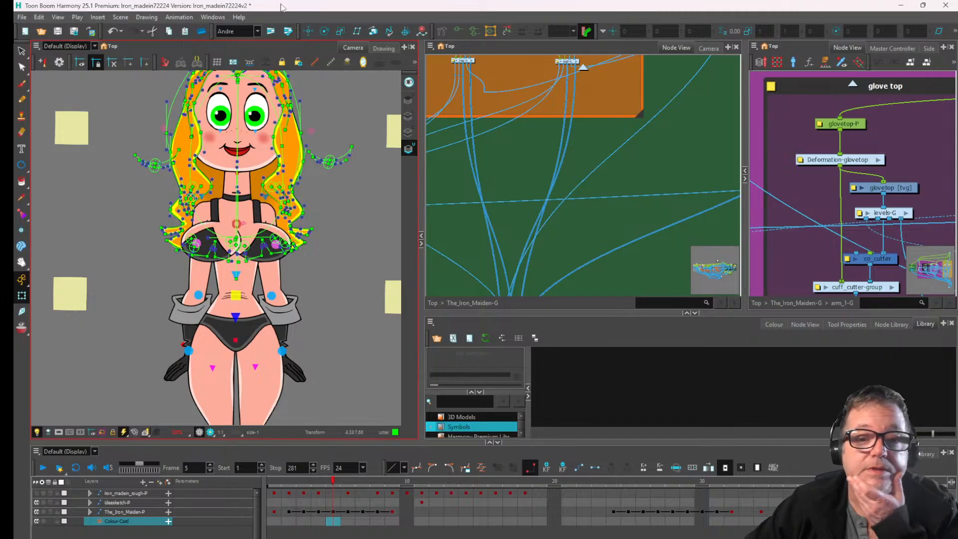
click(457, 32)
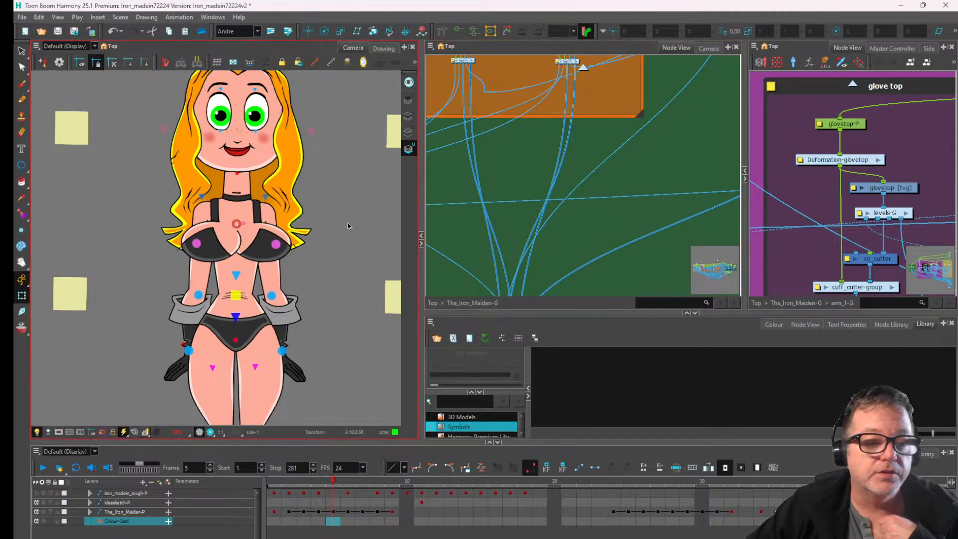
- Realign the strap on the character's left shoulder through its Deformation-Lstraps_1 node at frame 5
scroll(245, 234, up, 3)
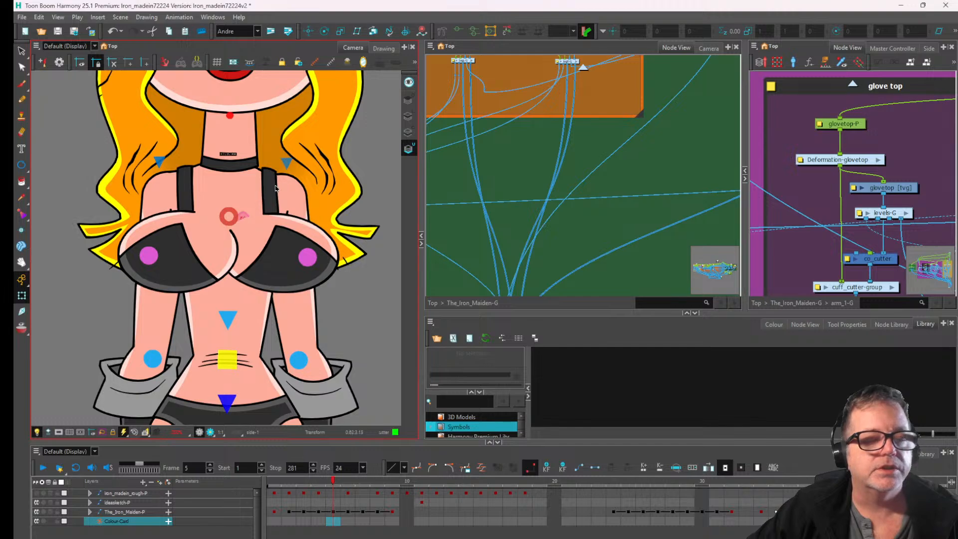
click(274, 188)
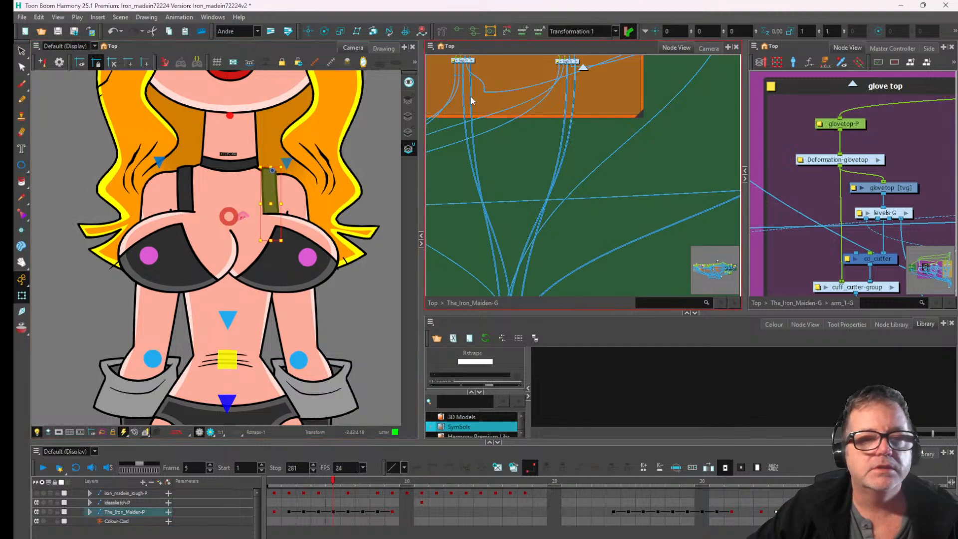
key(o)
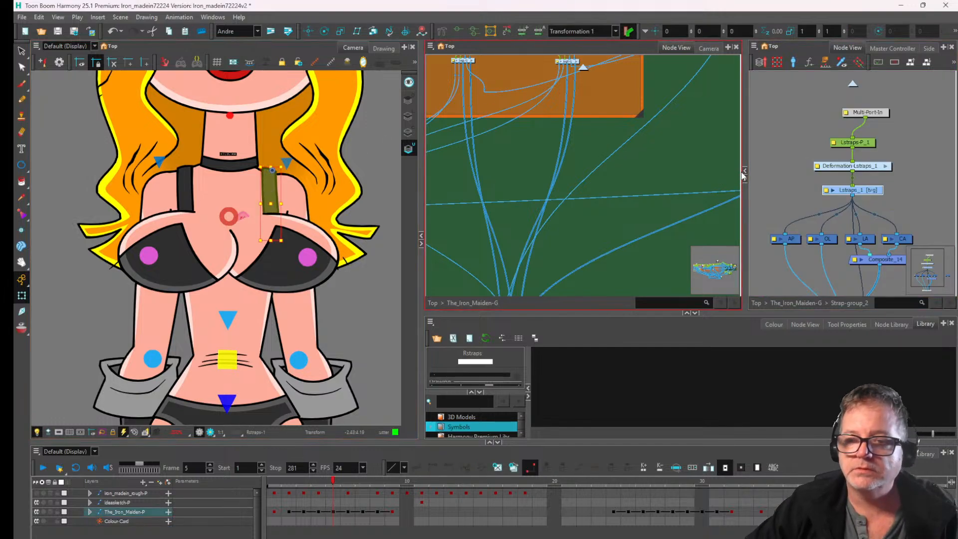
click(843, 170)
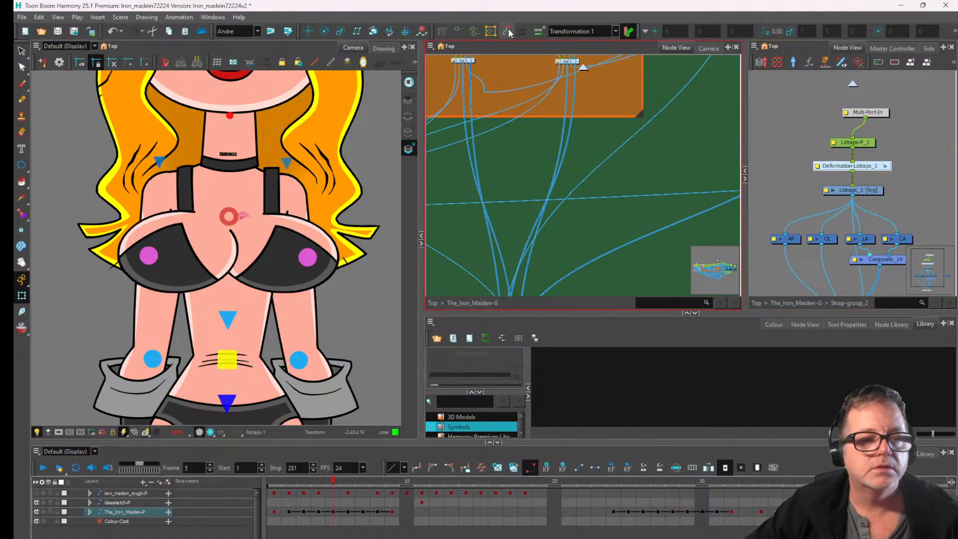
- Nudge the character's left upper arm slightly outward from the shoulder at frame 5
click(296, 198)
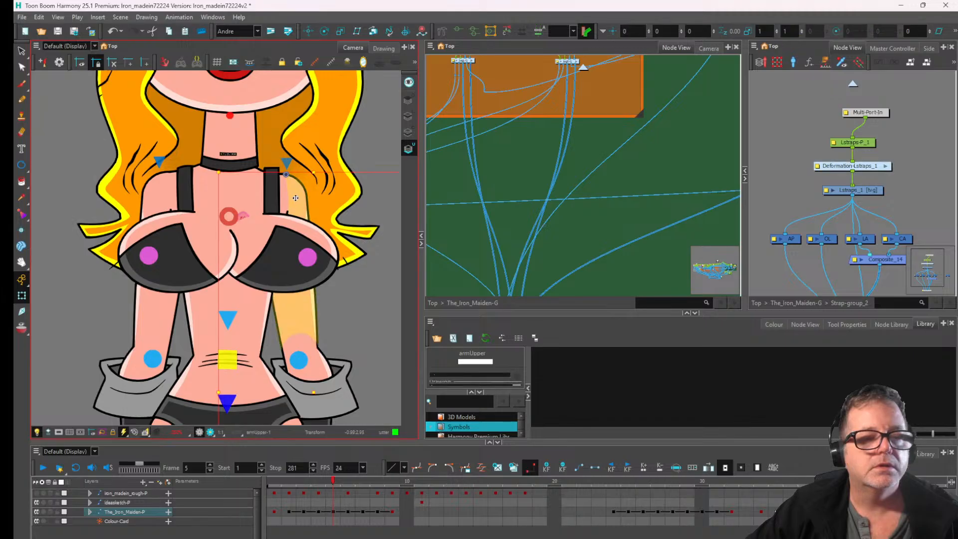
click(288, 162)
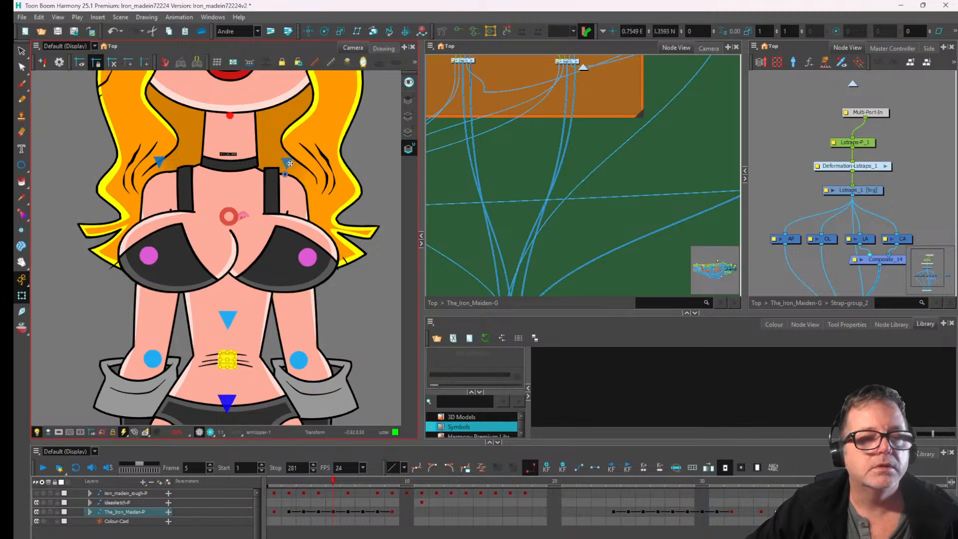
drag(290, 164, 293, 163)
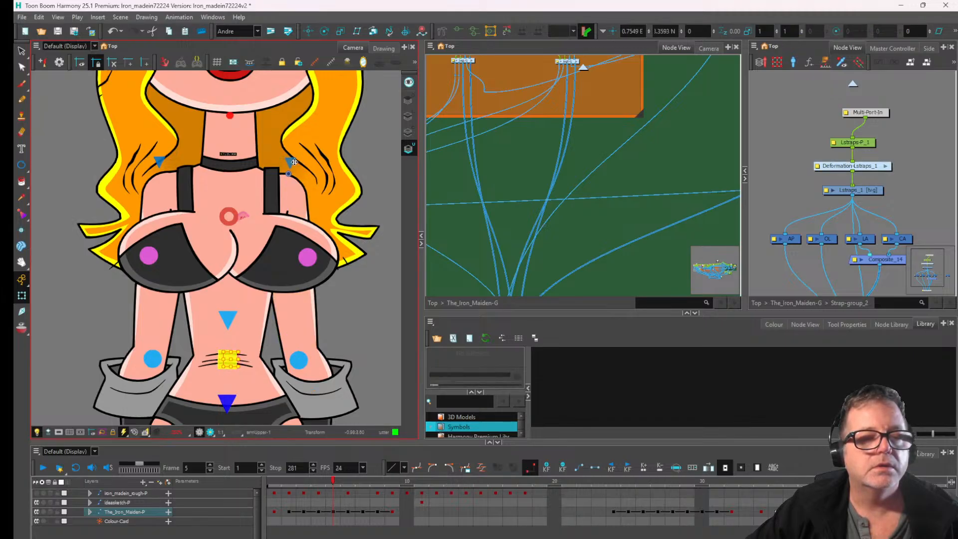
click(296, 194)
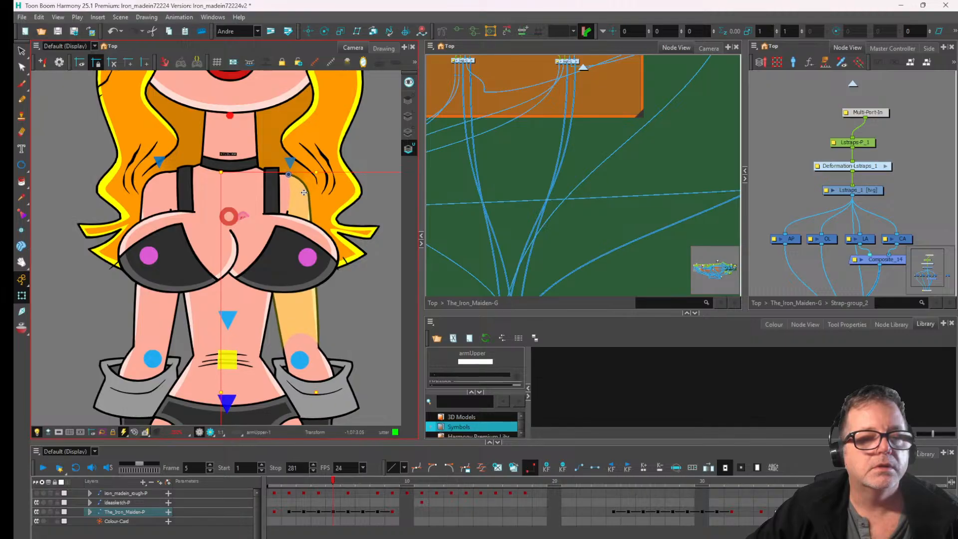
drag(305, 193, 305, 193)
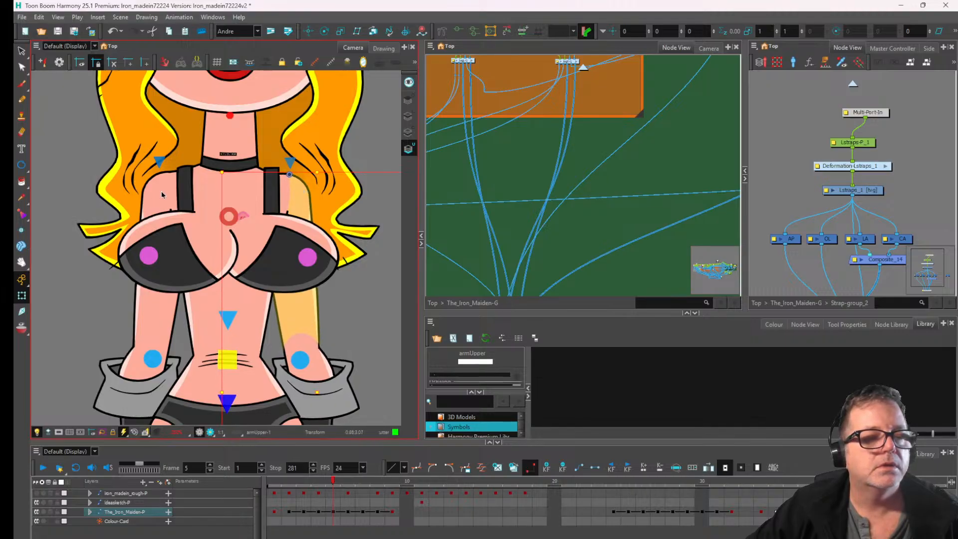
- Select the torso drawing in the front view and display its deformation controls
scroll(163, 194, up, 2)
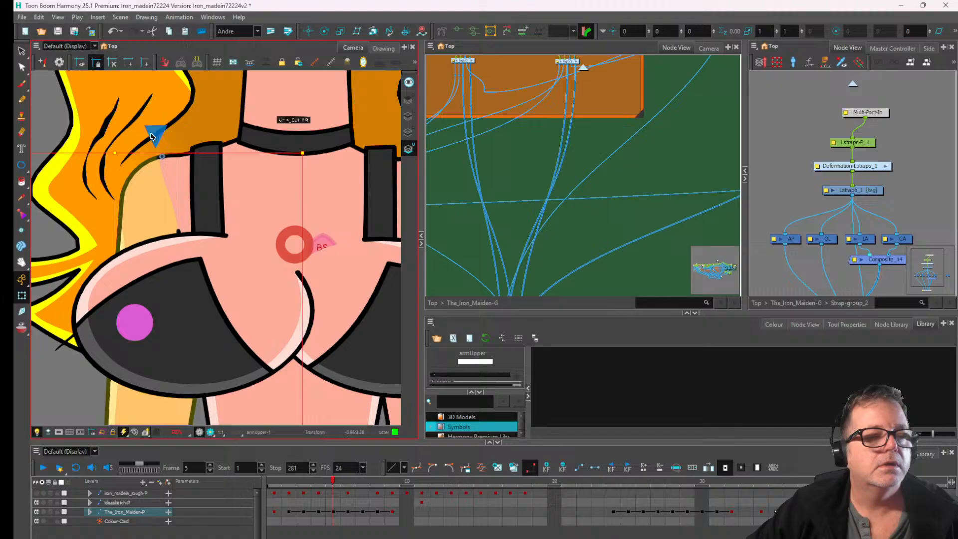
click(156, 135)
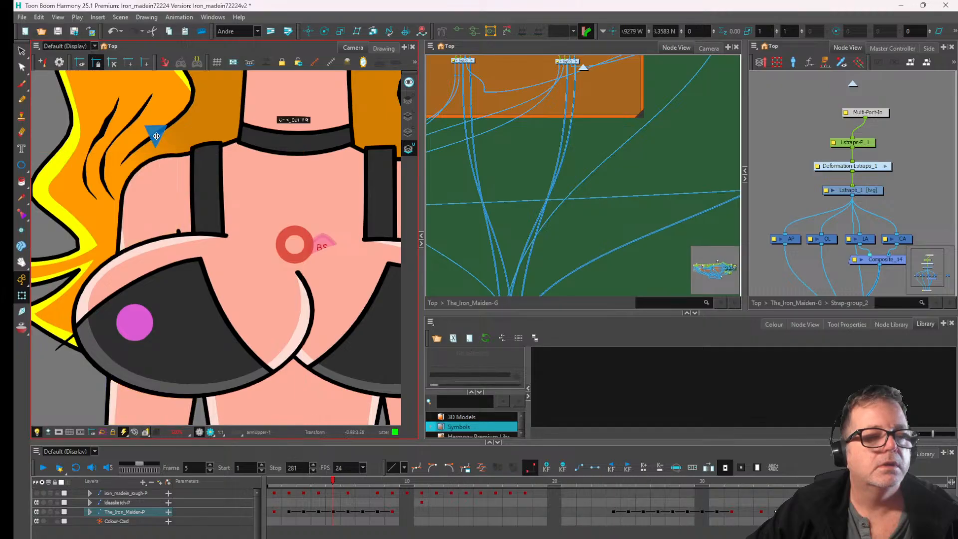
click(167, 165)
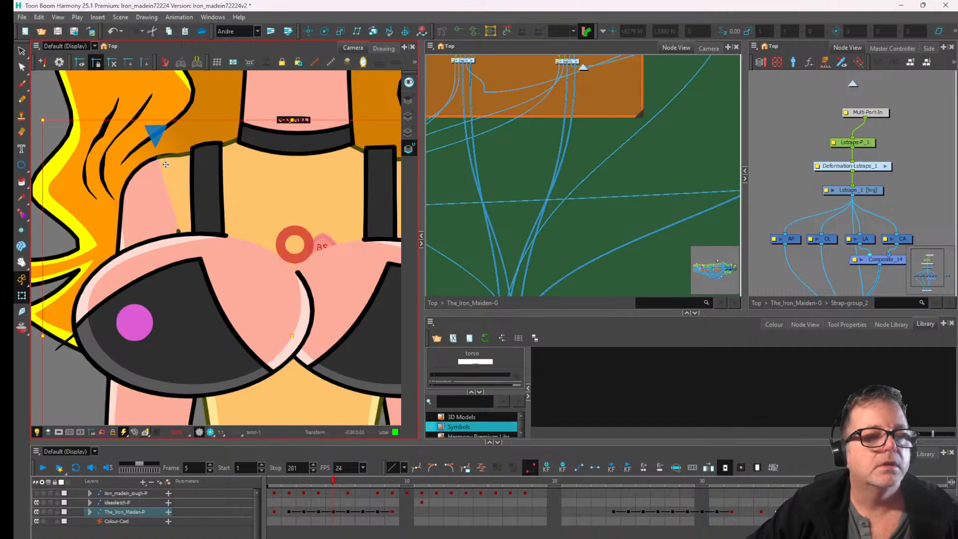
scroll(195, 160, down, 3)
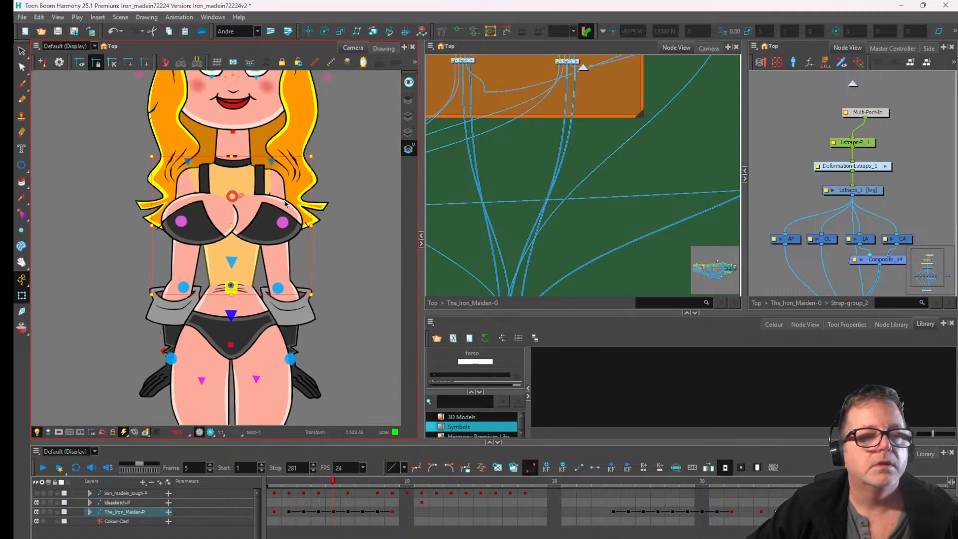
scroll(262, 179, up, 3)
drag(163, 158, 294, 241)
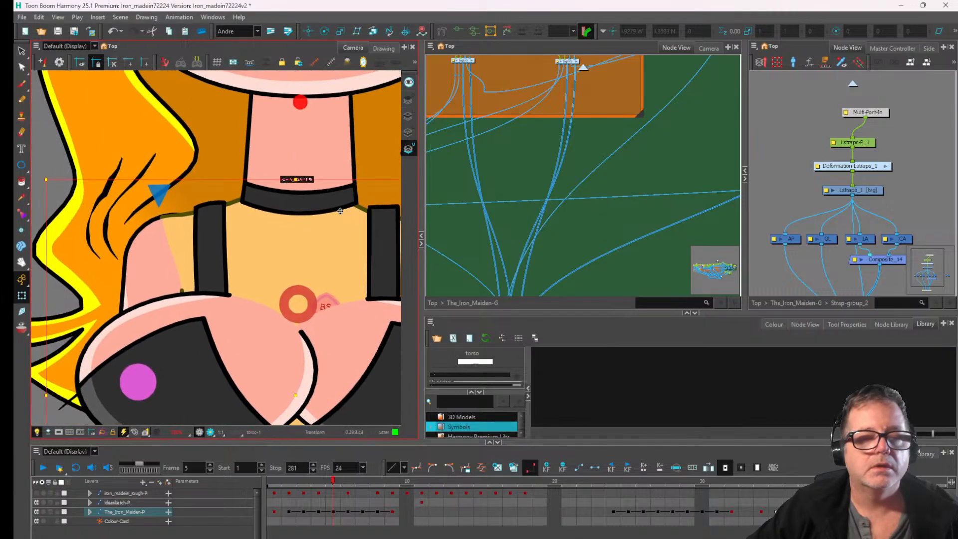
click(458, 32)
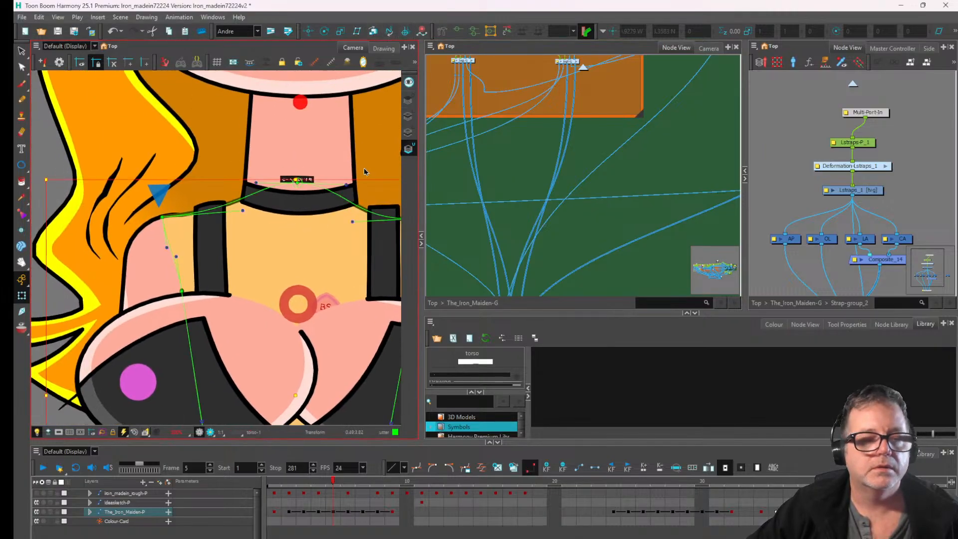
- Reshape the torso's contour between the character's right shoulder and the choker by adjusting its deformation curve handles
drag(244, 210, 241, 200)
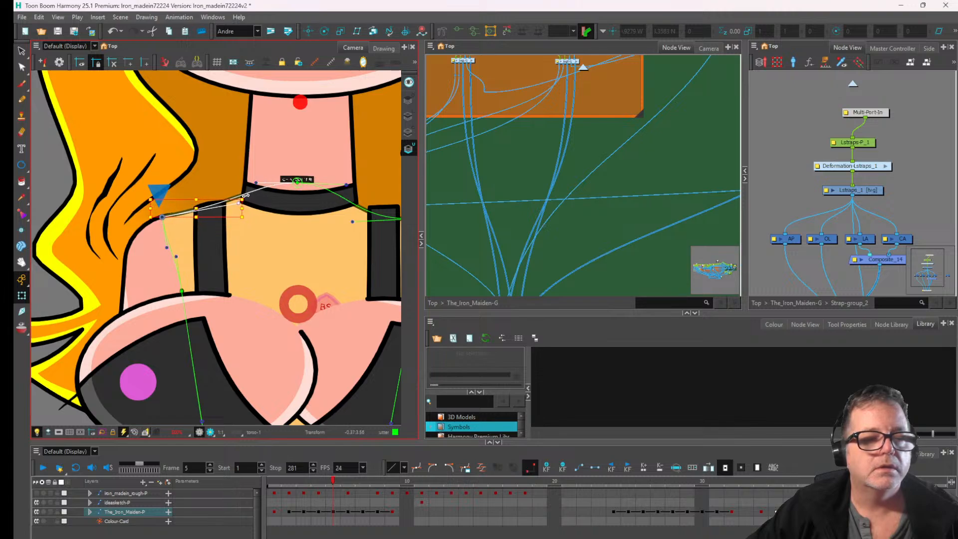
click(239, 214)
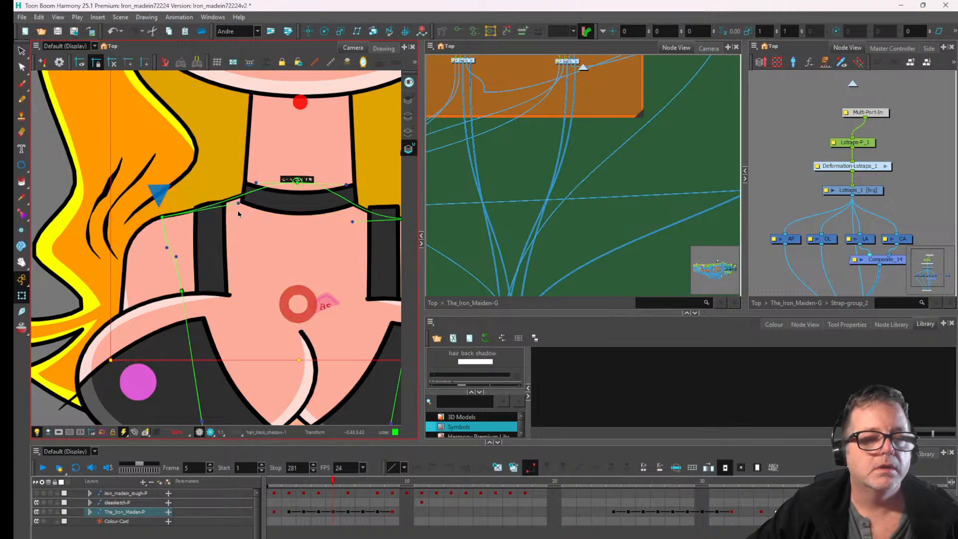
click(239, 203)
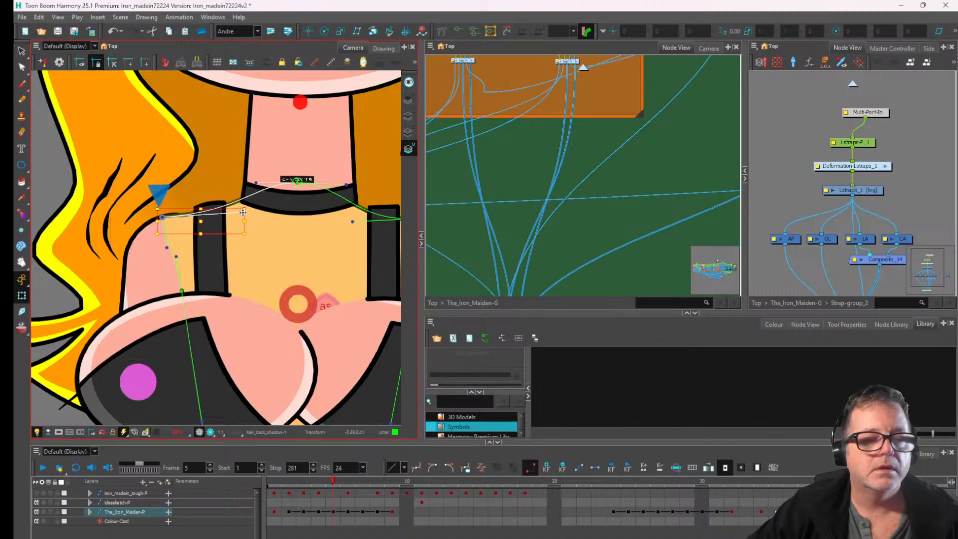
click(256, 183)
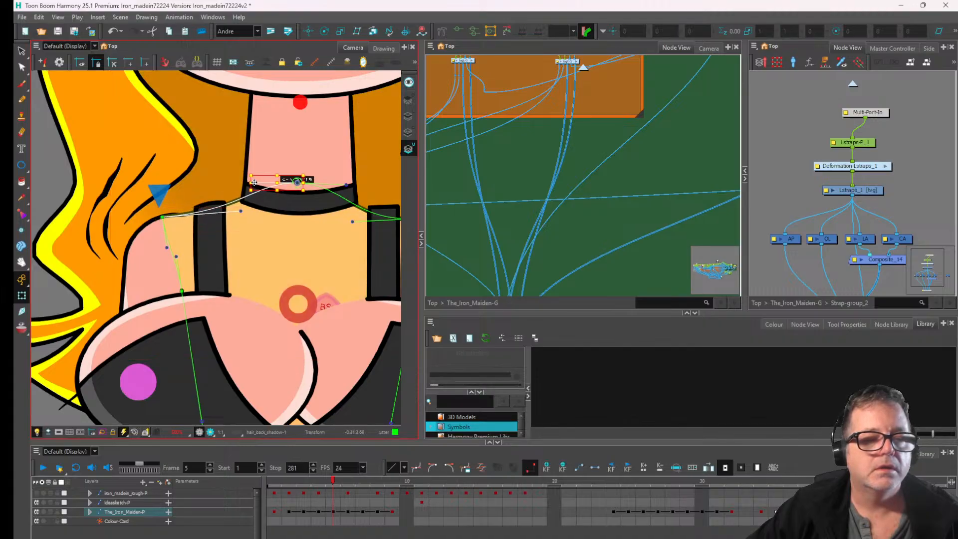
- Reposition the torso's deformation point at the character's left shoulder and its curve handle to line up with the arm outline
scroll(254, 197, down, 1)
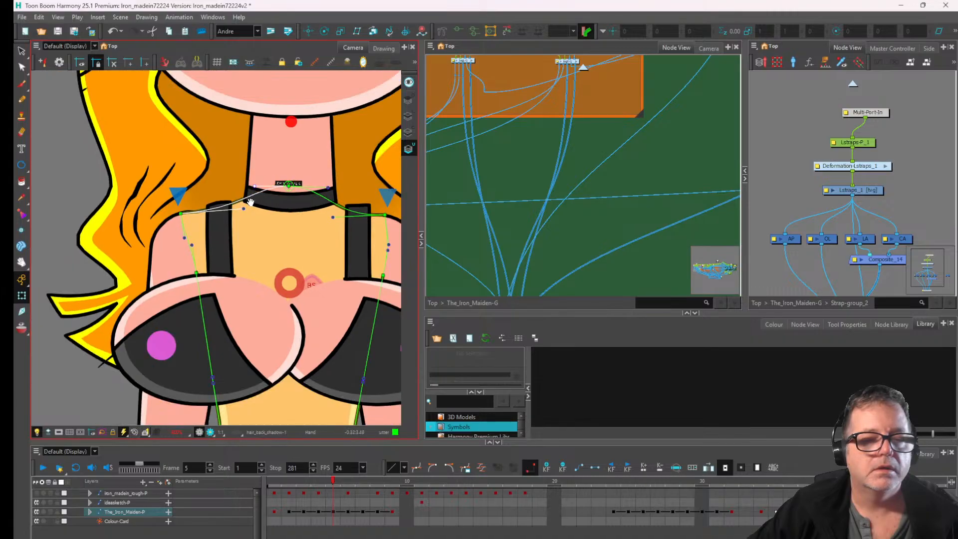
drag(373, 237, 325, 250)
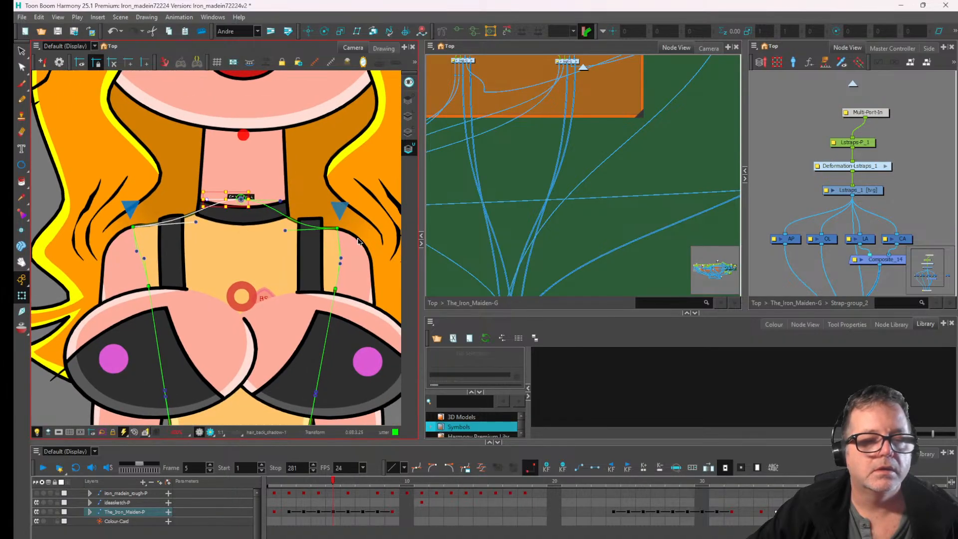
click(358, 241)
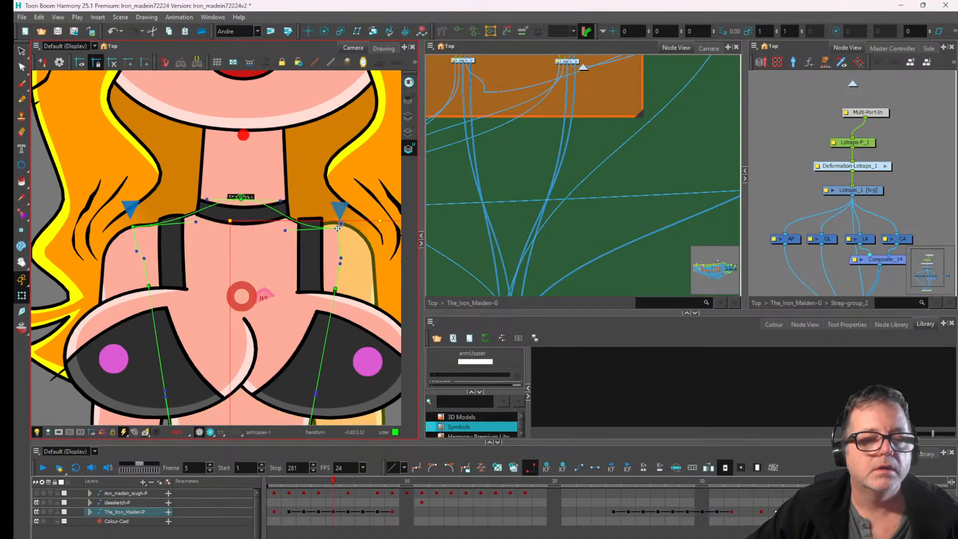
click(338, 223)
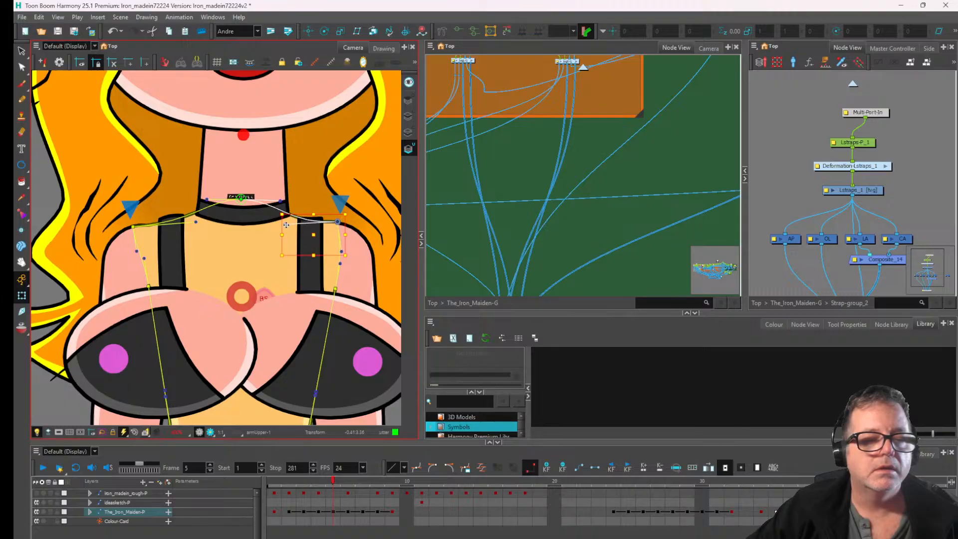
scroll(343, 223, up, 3)
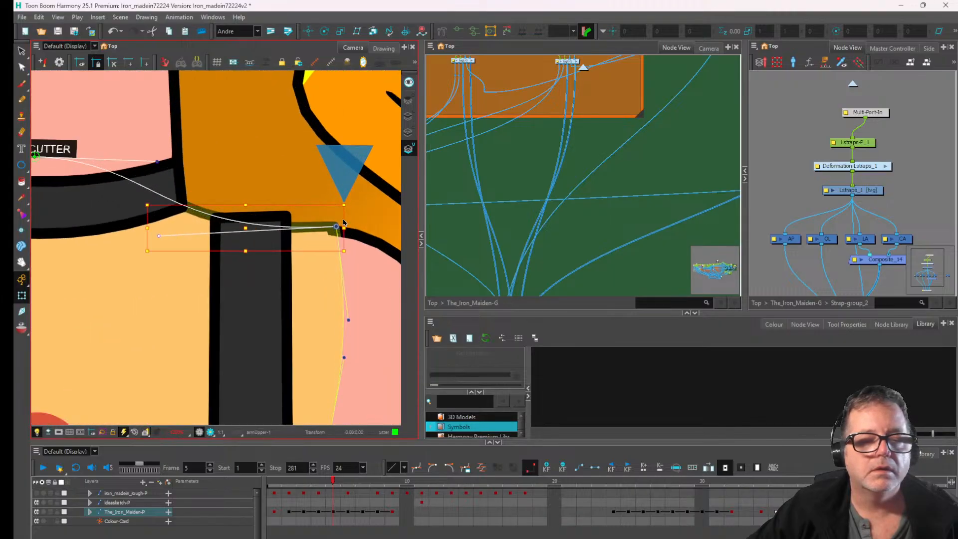
click(364, 208)
drag(336, 227, 335, 231)
- Raise the torso's deformation point at the character's right shoulder slightly to meet the upper arm outline
scroll(231, 240, down, 3)
scroll(187, 234, up, 4)
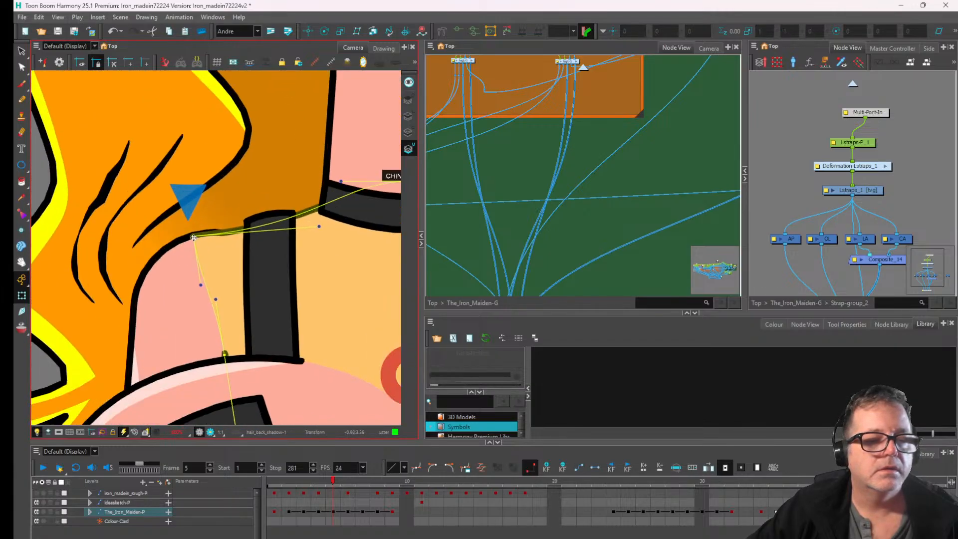
drag(193, 238, 193, 234)
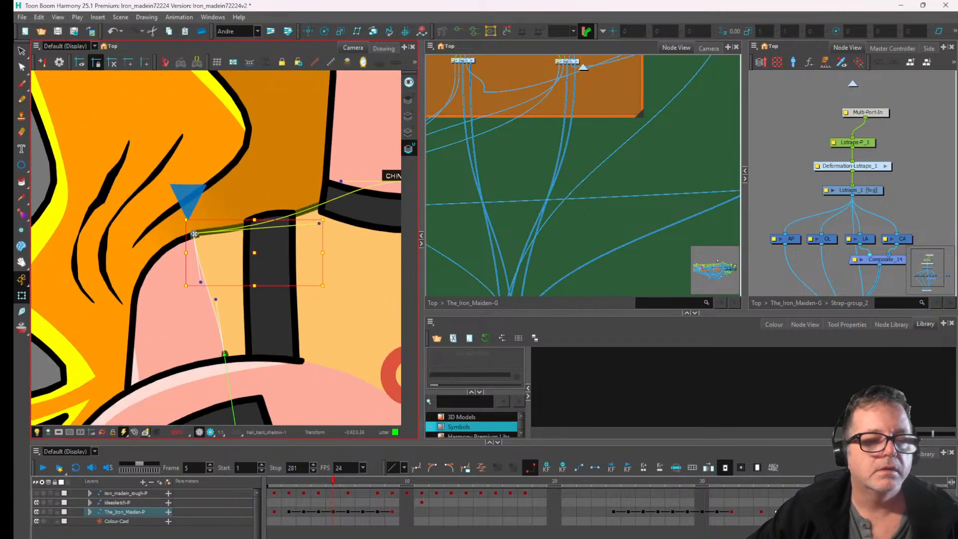
click(176, 242)
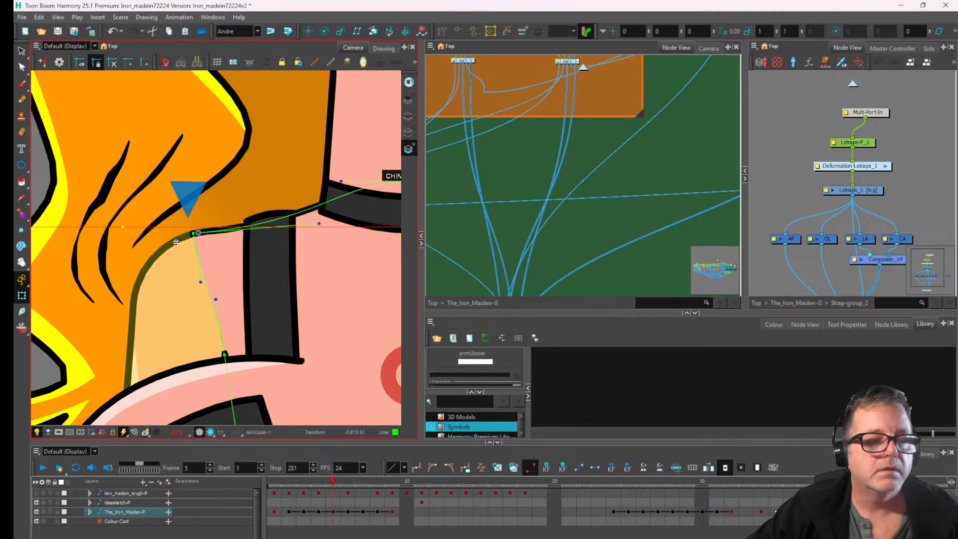
- Smooth the torso's line from the character's right shoulder to the choker by adjusting its deformation curve handles
scroll(326, 225, down, 2)
drag(326, 225, 274, 238)
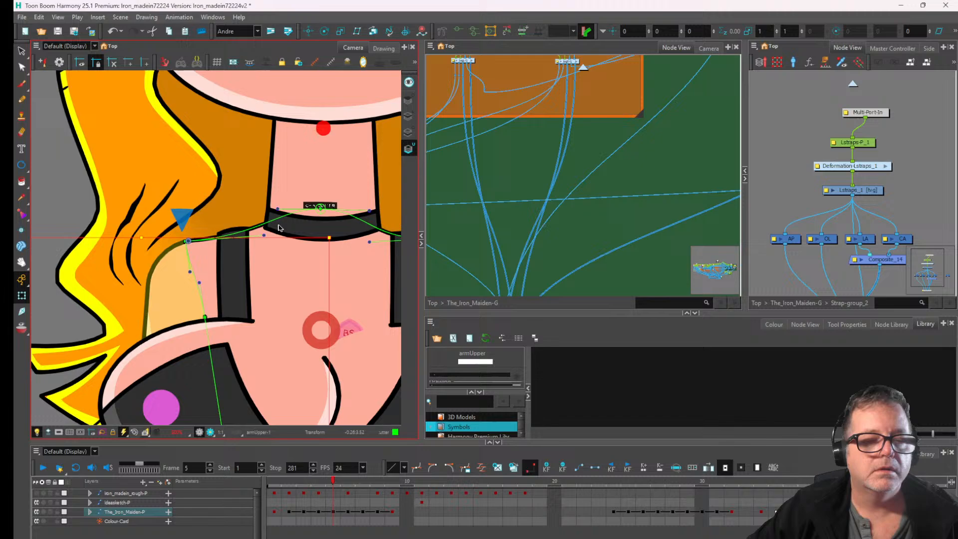
click(265, 233)
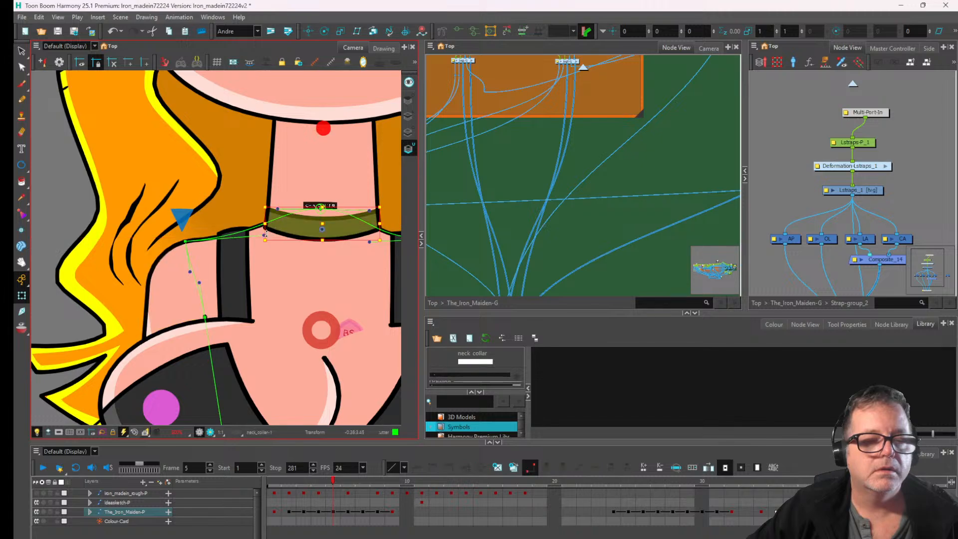
click(237, 226)
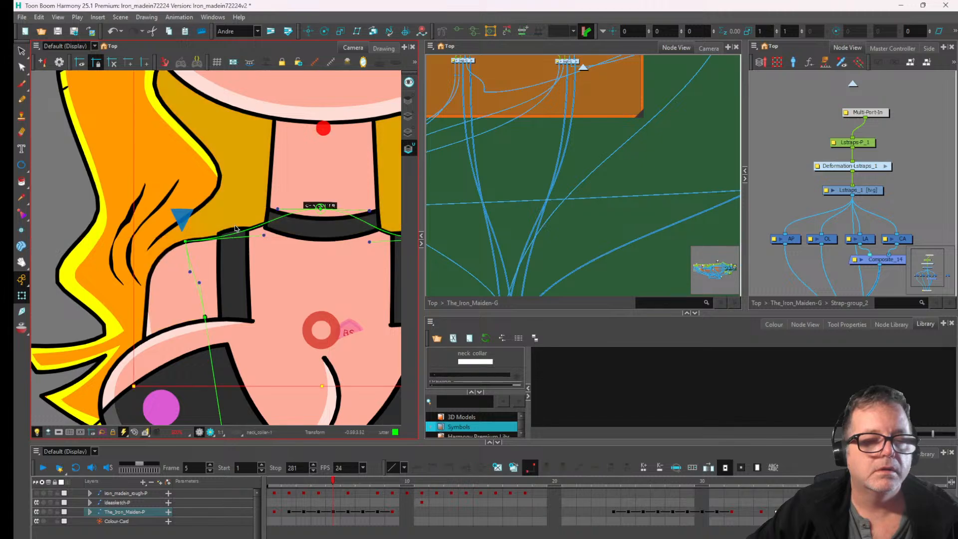
click(264, 233)
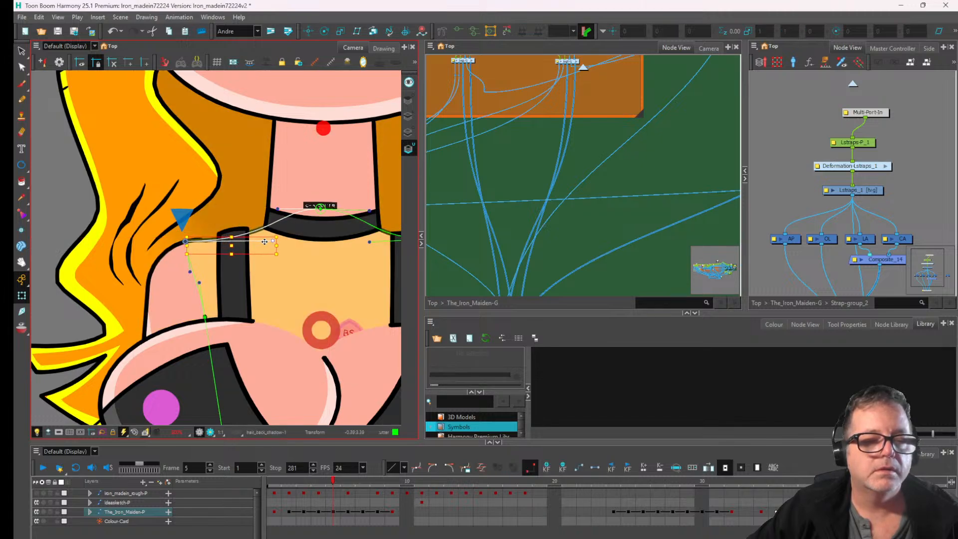
click(272, 243)
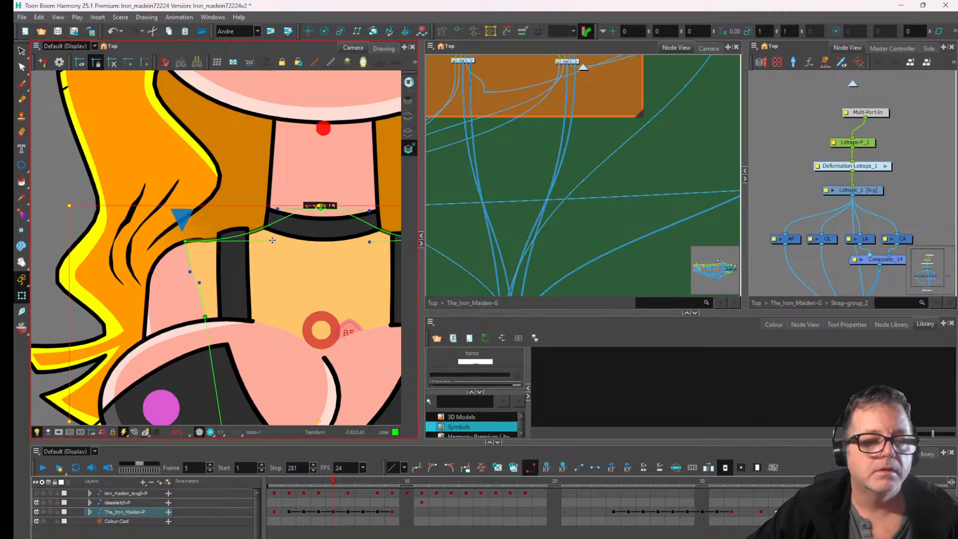
click(272, 241)
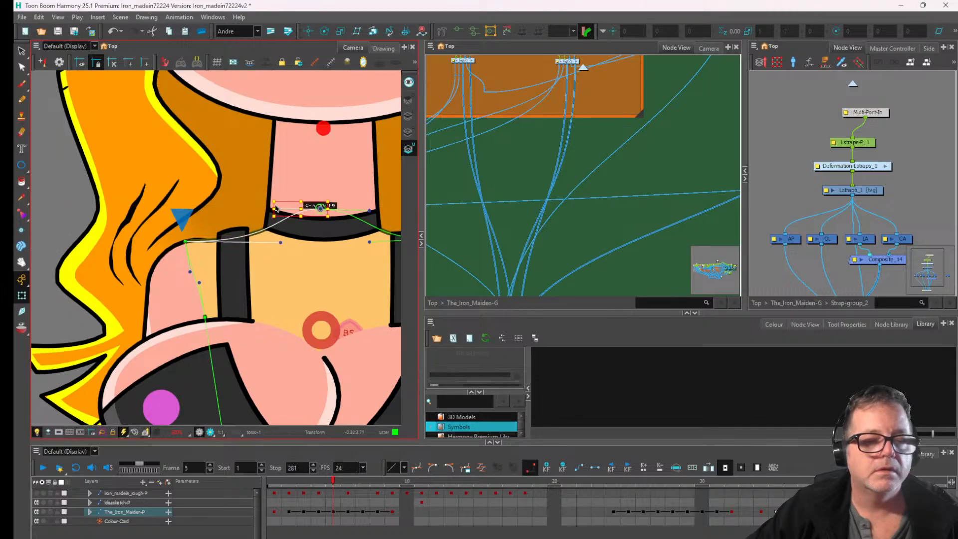
scroll(265, 217, down, 3)
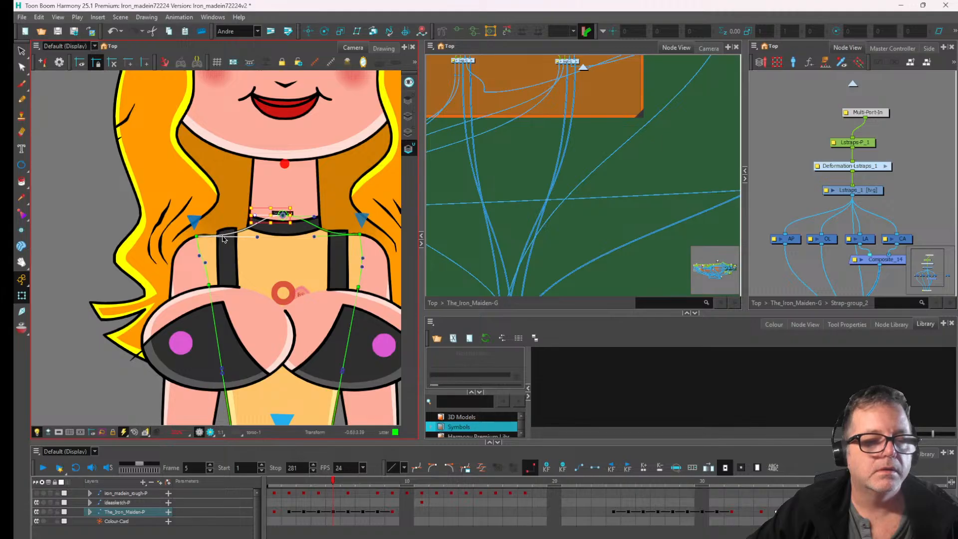
- Shift the deformation point at the character's right shoulder slightly inward along the shoulder line
scroll(222, 239, up, 2)
drag(186, 237, 194, 235)
scroll(239, 233, down, 2)
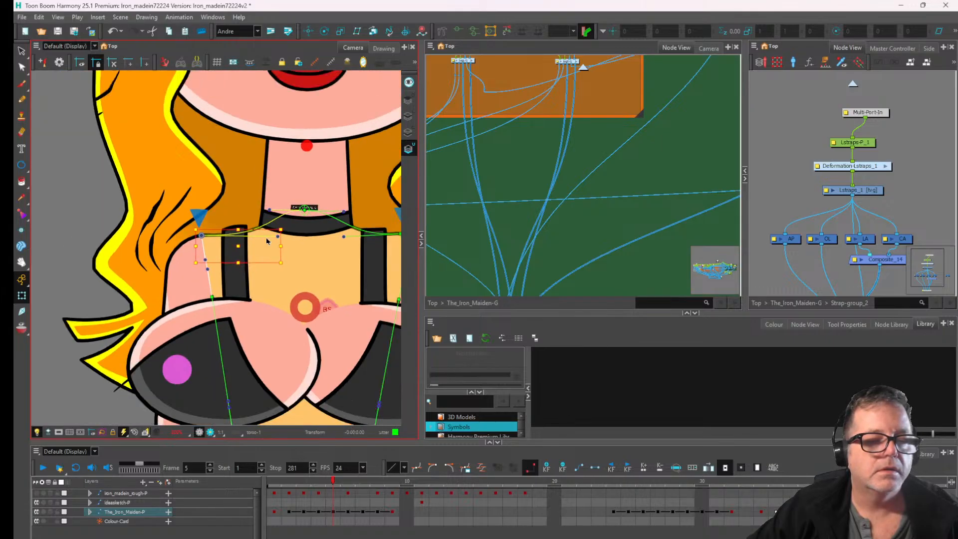
- Move the torso's deformation point at the character's left shoulder slightly outward and pull its lower curve handle inward
drag(344, 255, 311, 257)
scroll(338, 250, up, 2)
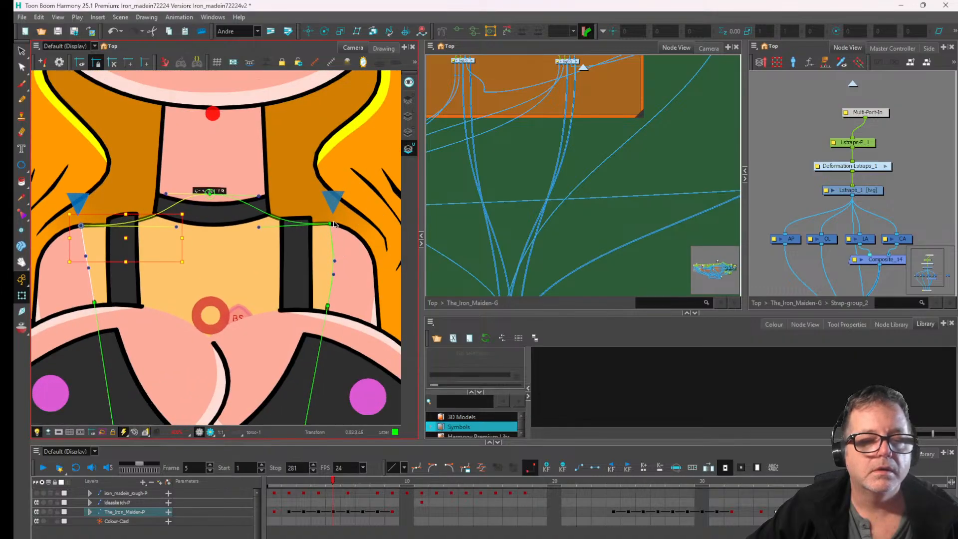
click(332, 224)
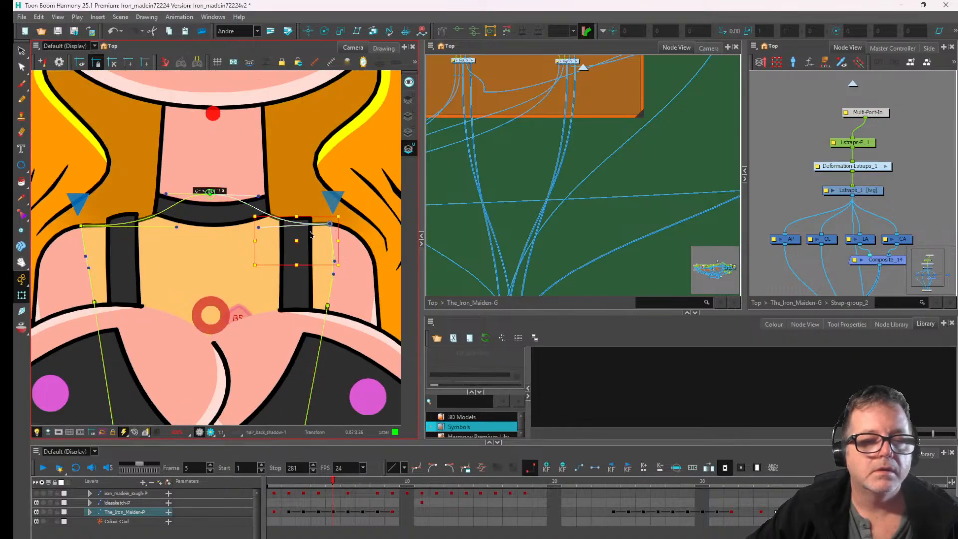
click(310, 234)
drag(330, 225, 337, 229)
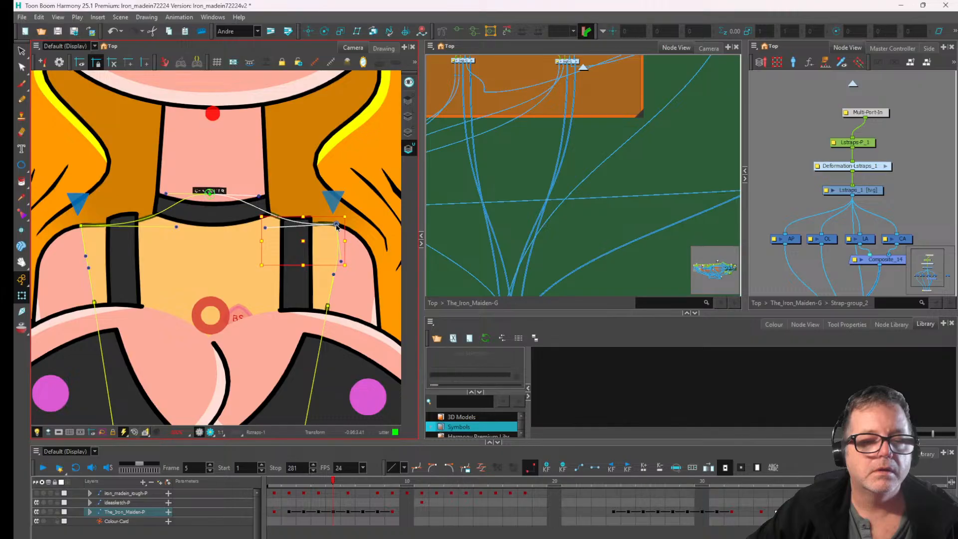
click(332, 253)
drag(340, 261, 335, 261)
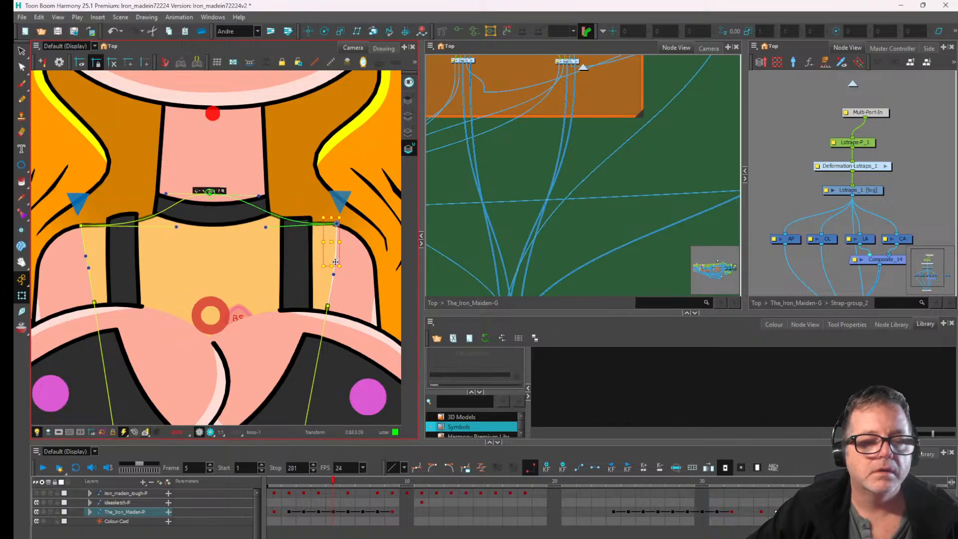
- Fine-tune the choker-side curve handle of the torso's right shoulder point in the front view
scroll(336, 261, down, 2)
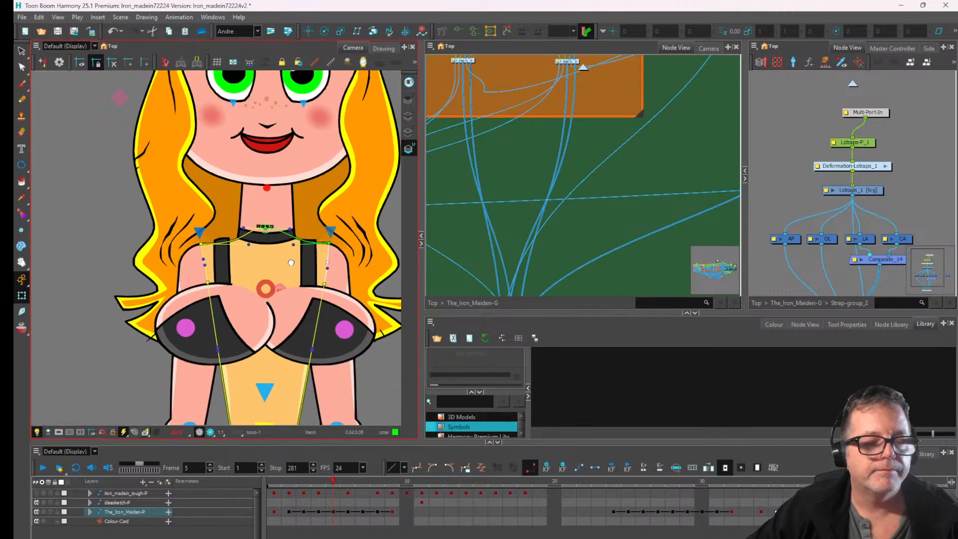
click(250, 244)
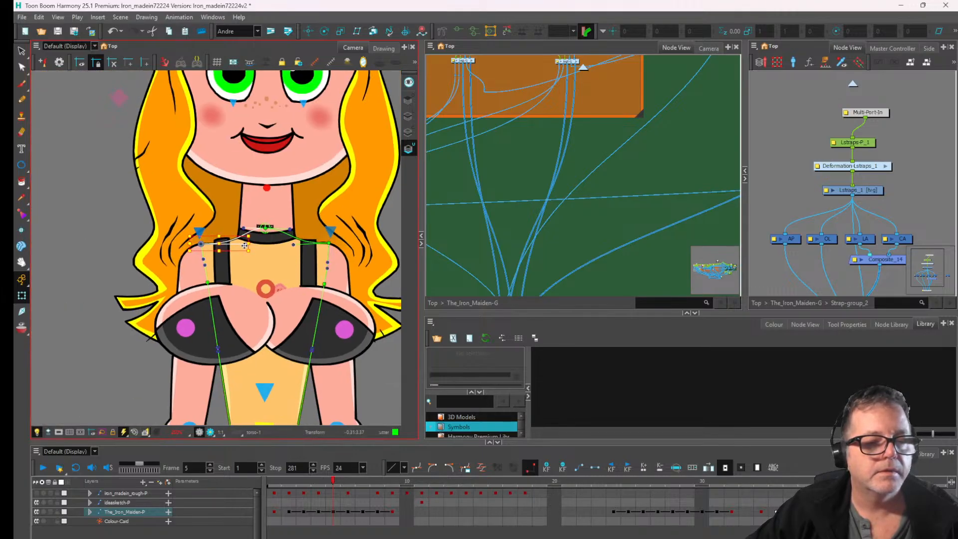
scroll(262, 251, down, 2)
scroll(262, 251, down, 3)
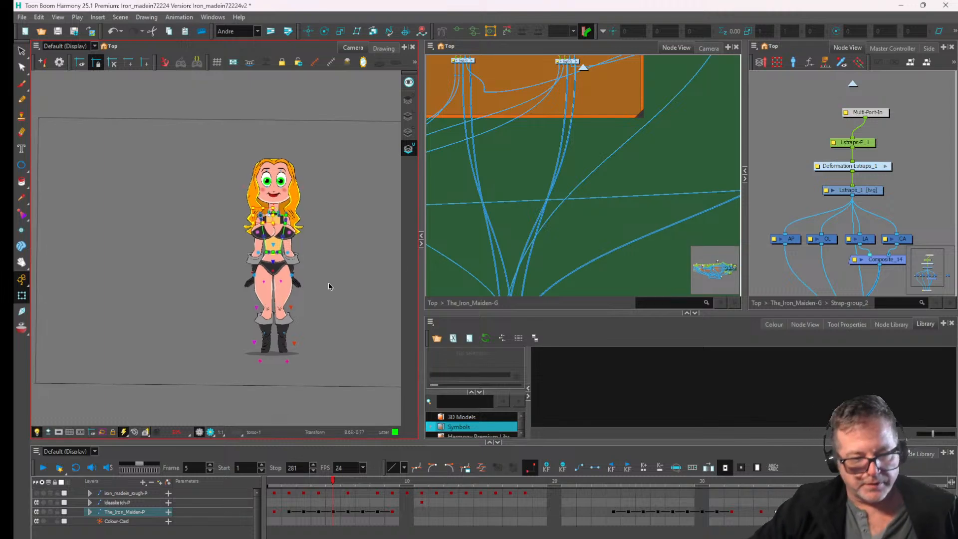
- Copy frames 1 to 9 of The_Iron_Maiden-P and paste them onto frames 24 to 32 using Paste Special with Update Drawing Pivot
drag(319, 485, 684, 516)
drag(393, 502, 273, 511)
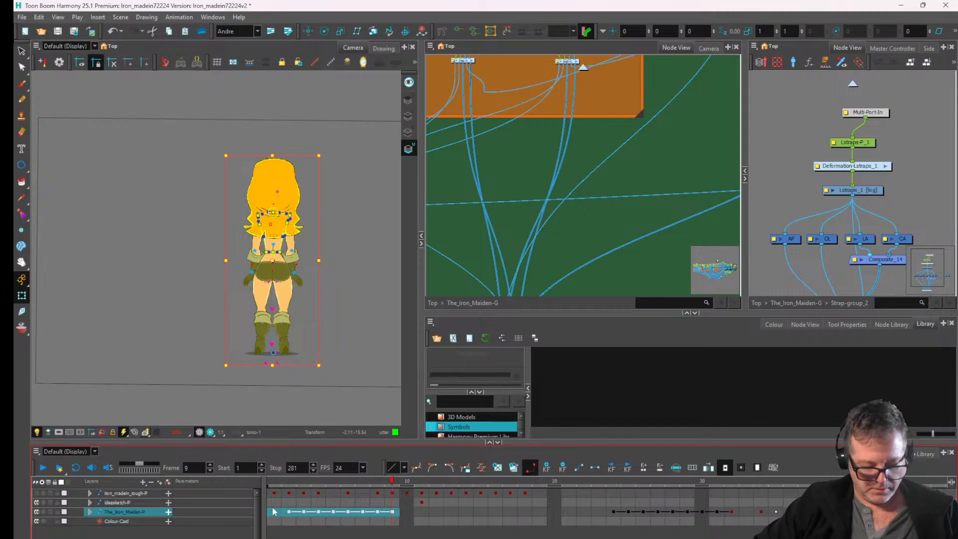
drag(730, 513, 609, 514)
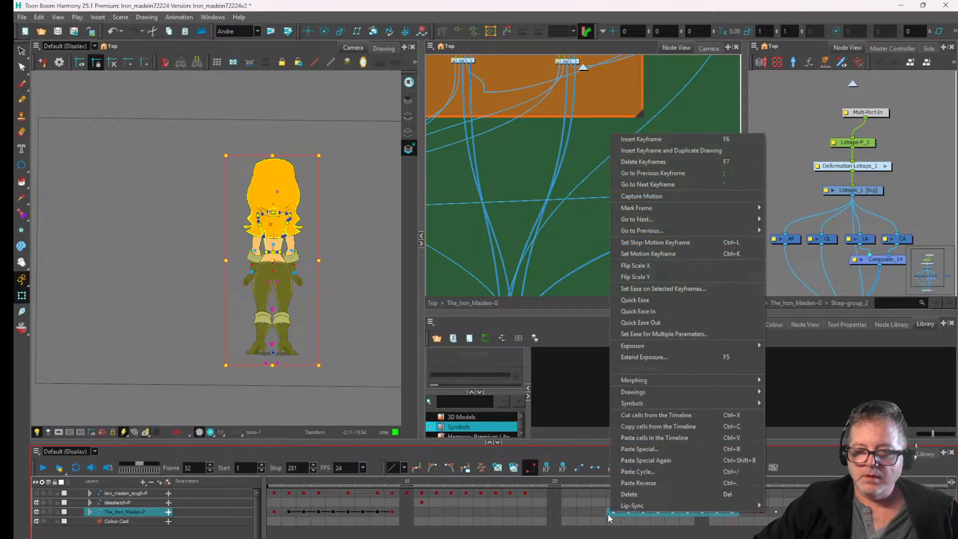
right_click(610, 514)
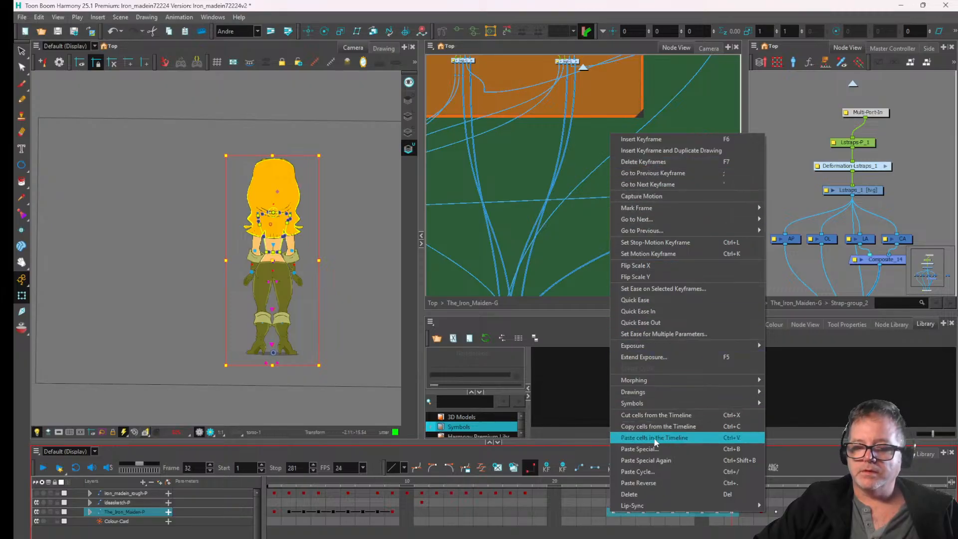
click(643, 450)
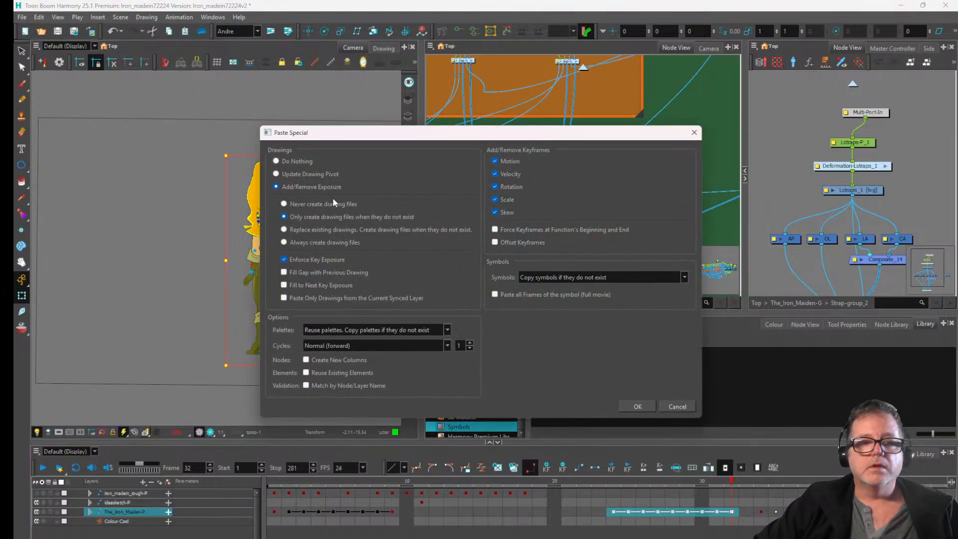
click(276, 174)
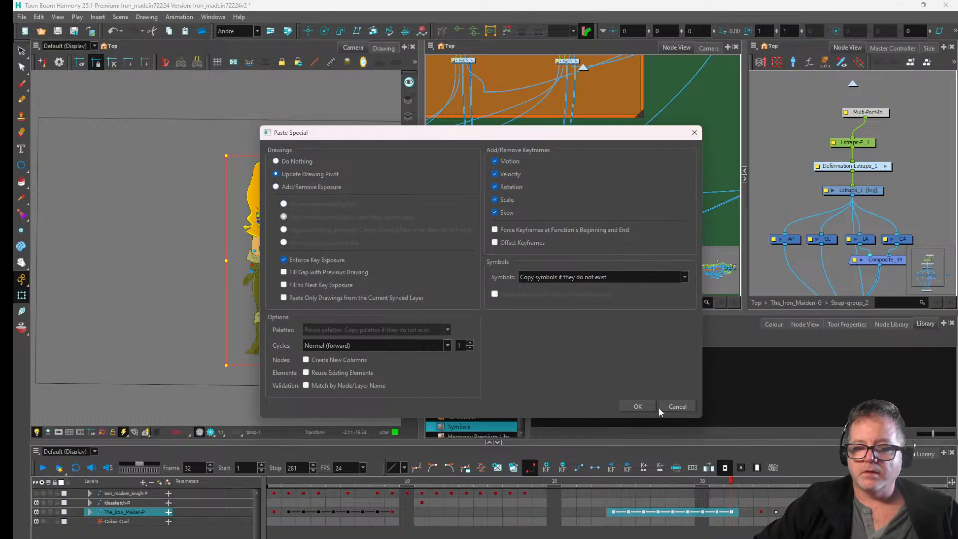
click(637, 406)
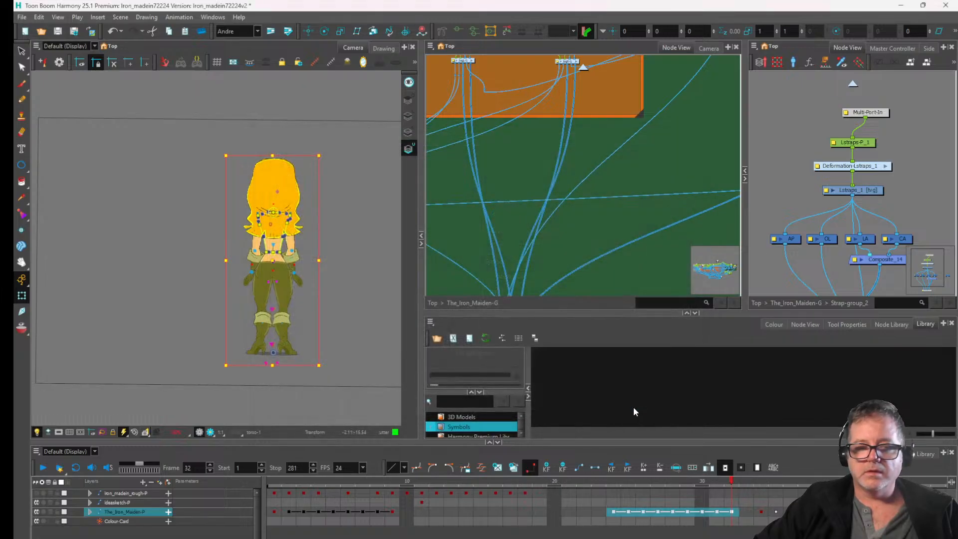
- Check the outfit version's pasted turnaround poses from frame 24 onward, looking at the legs and boots
click(301, 295)
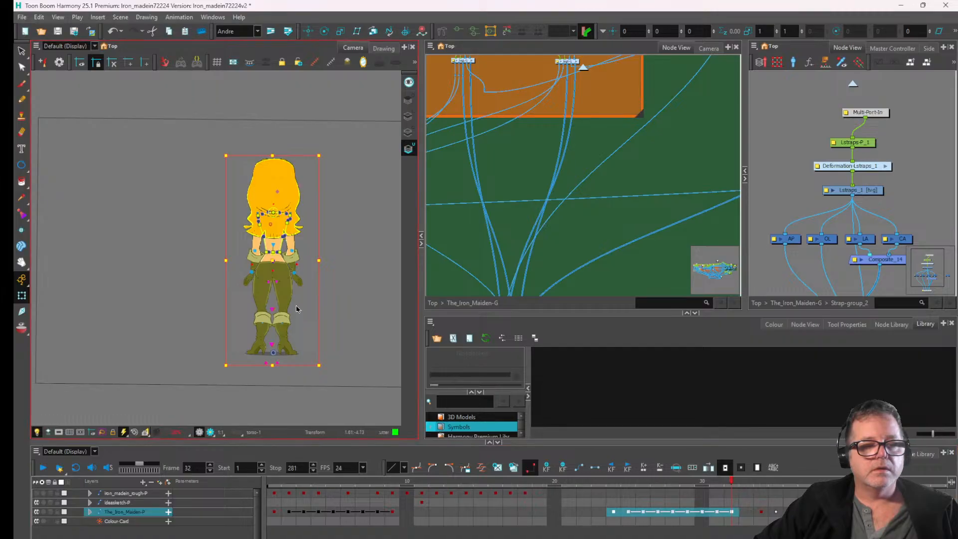
scroll(285, 282, up, 4)
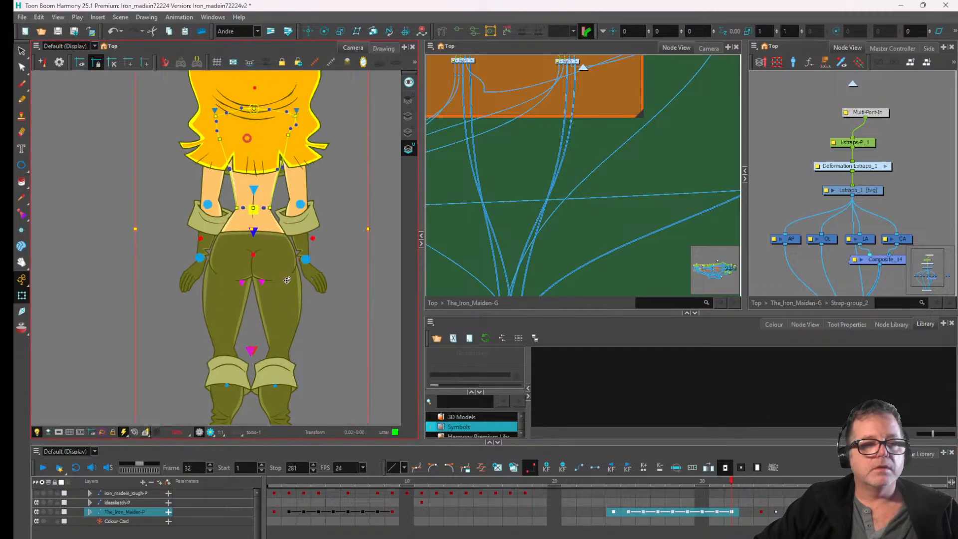
scroll(285, 281, down, 2)
click(626, 480)
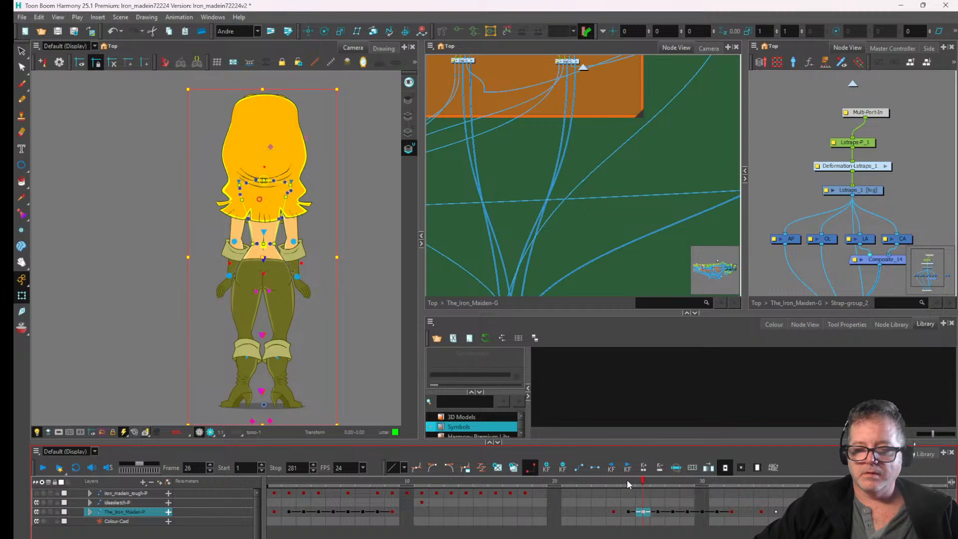
drag(623, 485, 653, 489)
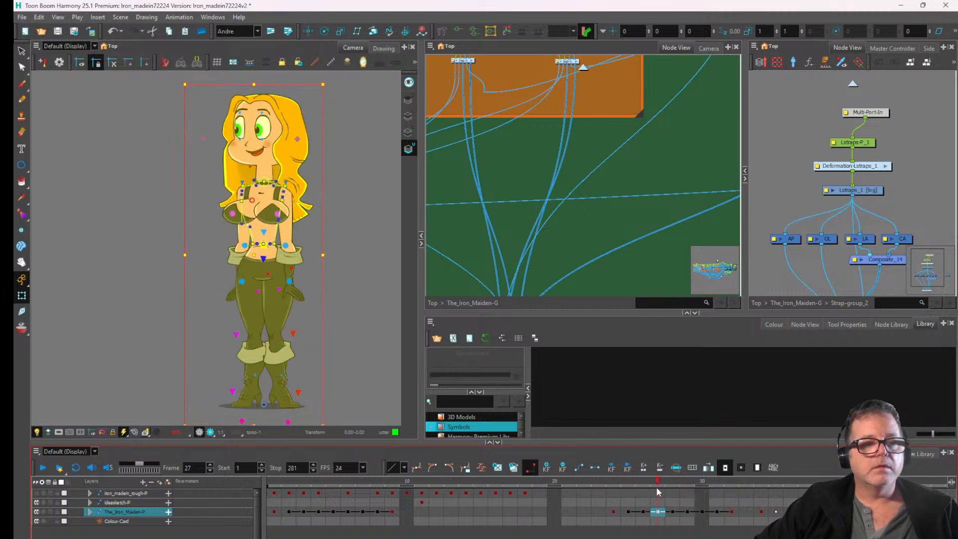
drag(657, 492, 658, 535)
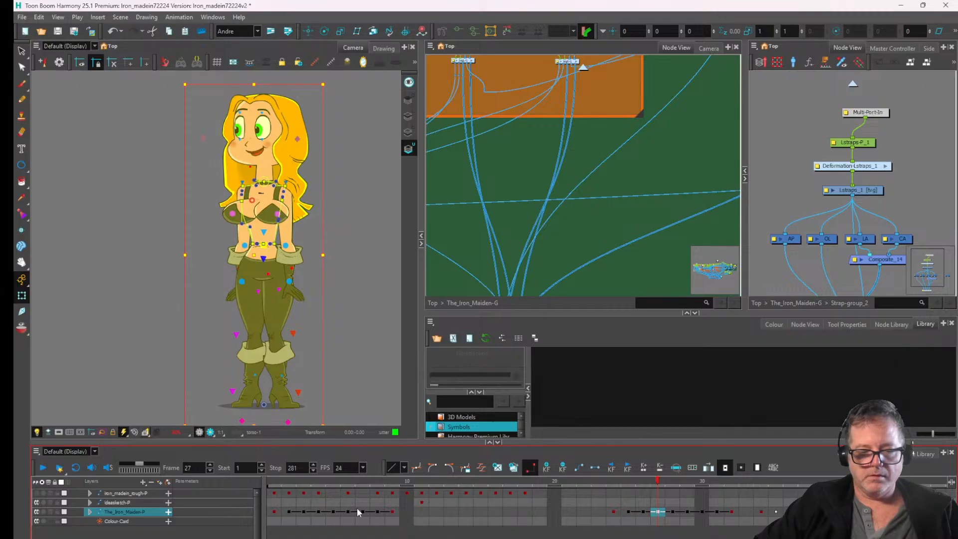
- Copy frames 1 to 9 of The_Iron_Maiden-P again and paste the cells directly onto frames 24 to 32
drag(393, 512, 276, 513)
click(363, 524)
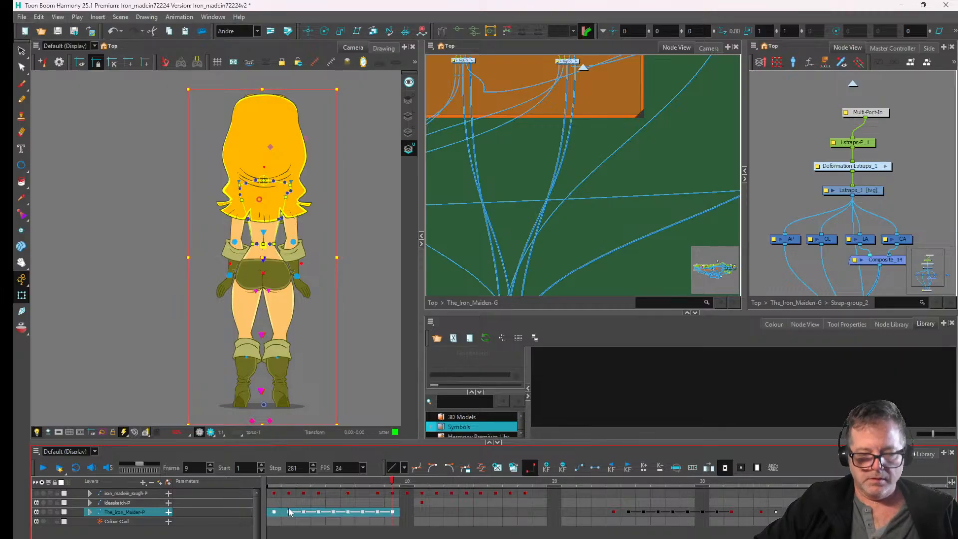
drag(614, 513, 729, 517)
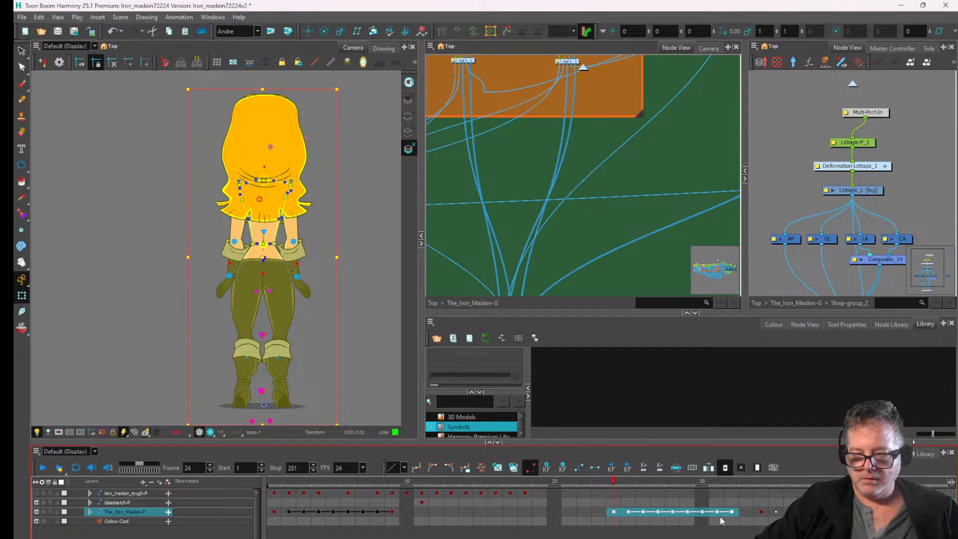
key(ctrl+v)
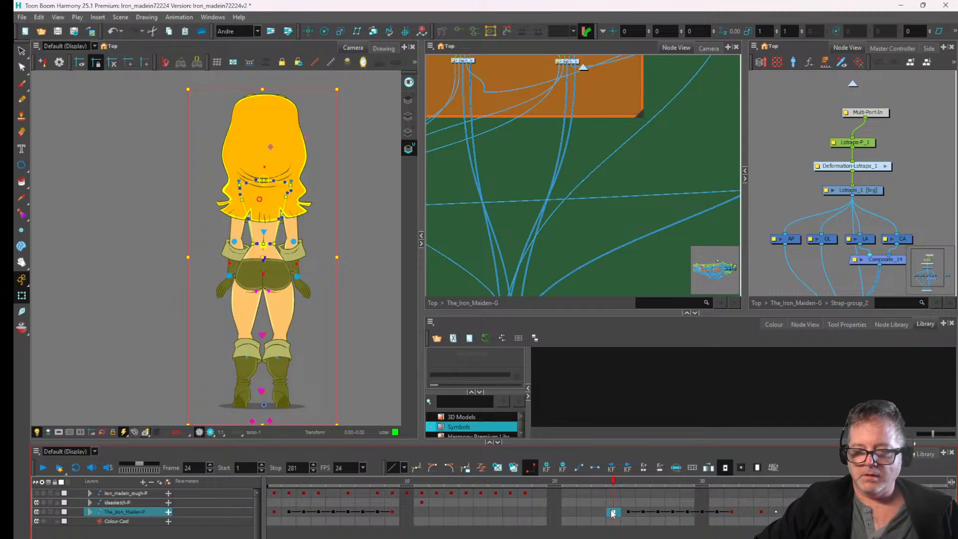
- Select the upper leg drawing and inspect the character's legs and boots at frame 29
click(311, 299)
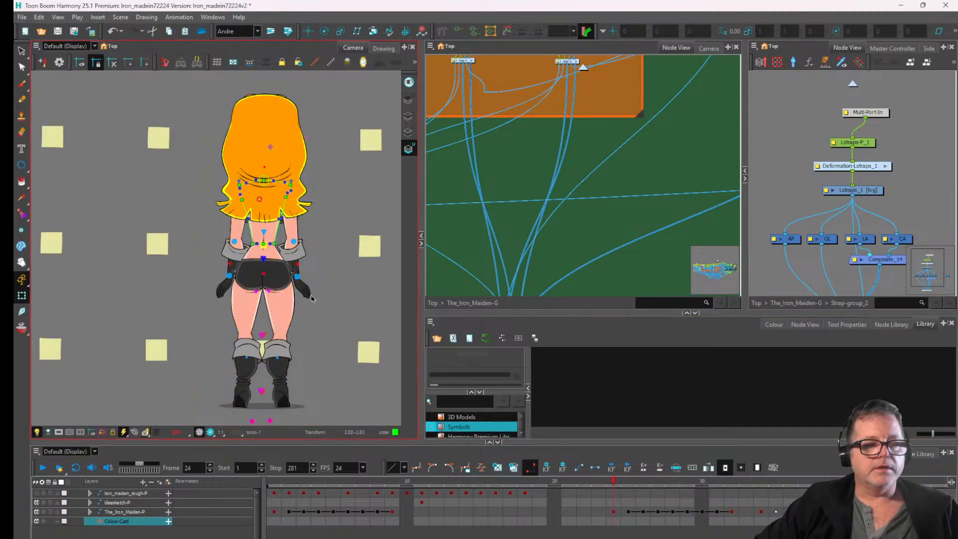
click(288, 308)
drag(492, 314, 492, 262)
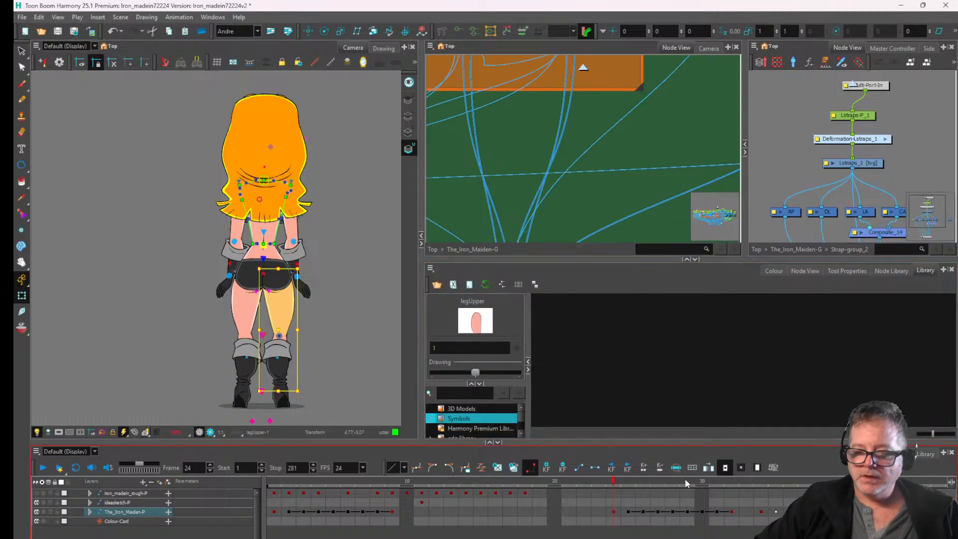
mouse_move(687, 483)
mouse_down()
mouse_move(706, 488)
mouse_move(693, 492)
mouse_up()
scroll(336, 314, up, 5)
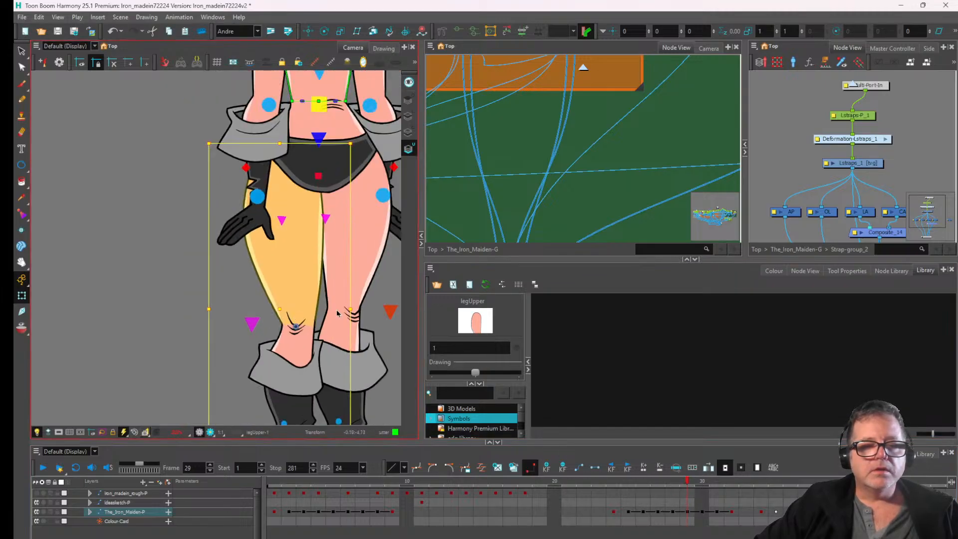
- Lower the character's left knee controller slightly at frame 29, try shifting the same leg at the hip, and undo that shift
click(394, 310)
drag(394, 309, 392, 316)
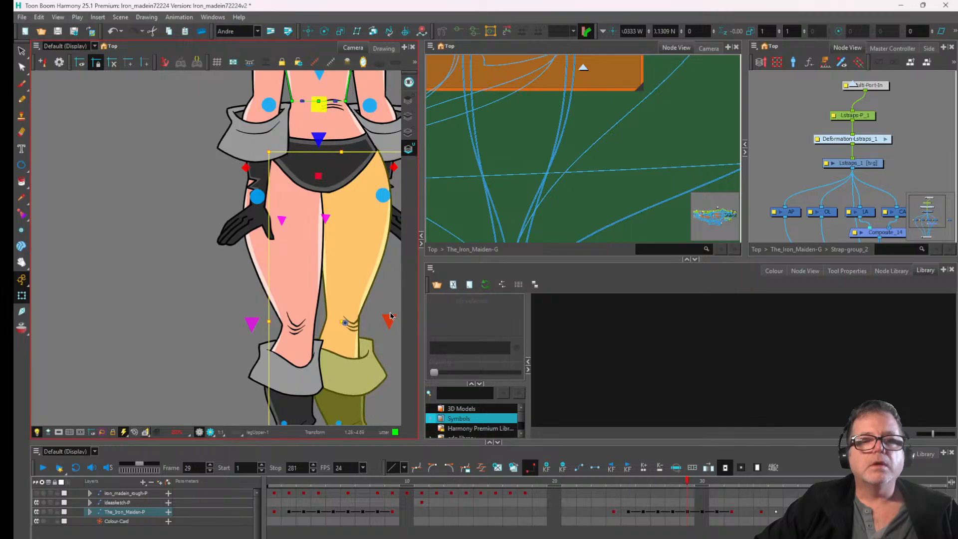
scroll(301, 233, up, 3)
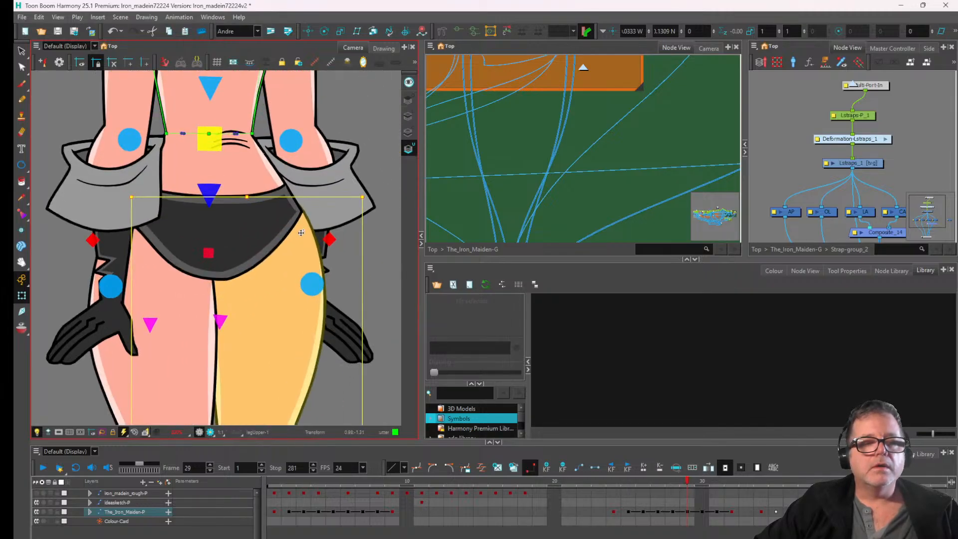
drag(296, 238, 303, 218)
key(ctrl+z)
scroll(302, 232, down, 5)
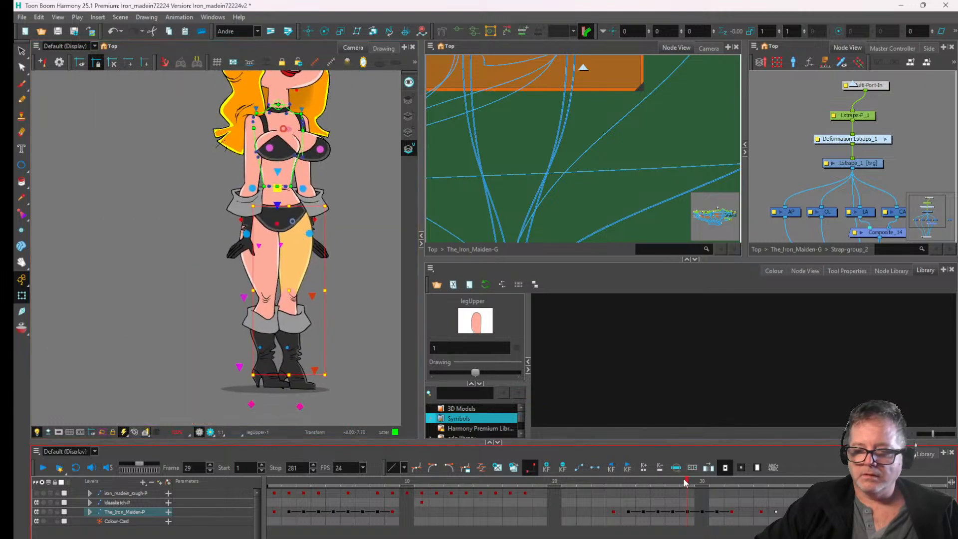
- Pull the character's right hand controller away from the thigh, check the hip and upper leg drawings, and place the hand back beside the thigh
mouse_move(686, 482)
mouse_down()
mouse_move(674, 486)
mouse_move(696, 487)
mouse_move(674, 488)
mouse_move(716, 490)
mouse_move(684, 495)
mouse_up()
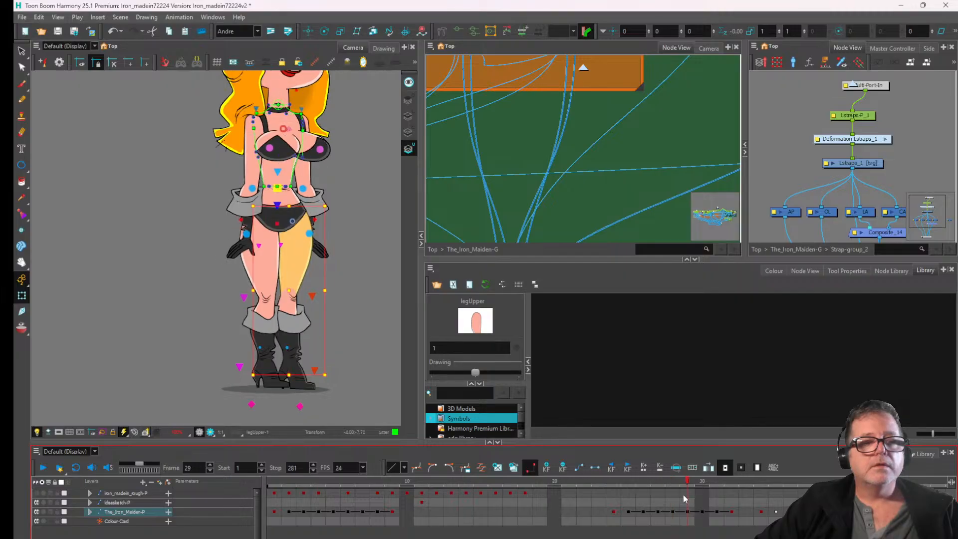
scroll(284, 240, up, 4)
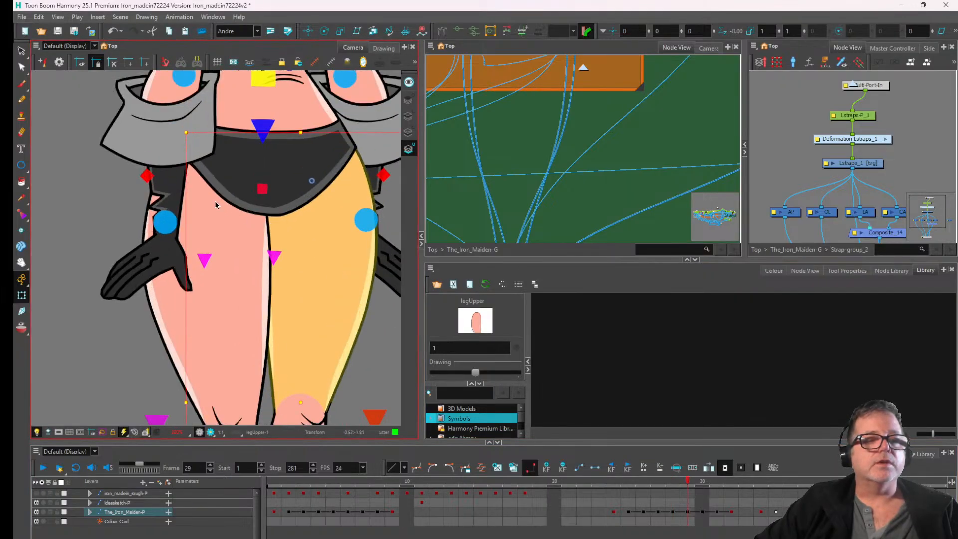
click(221, 196)
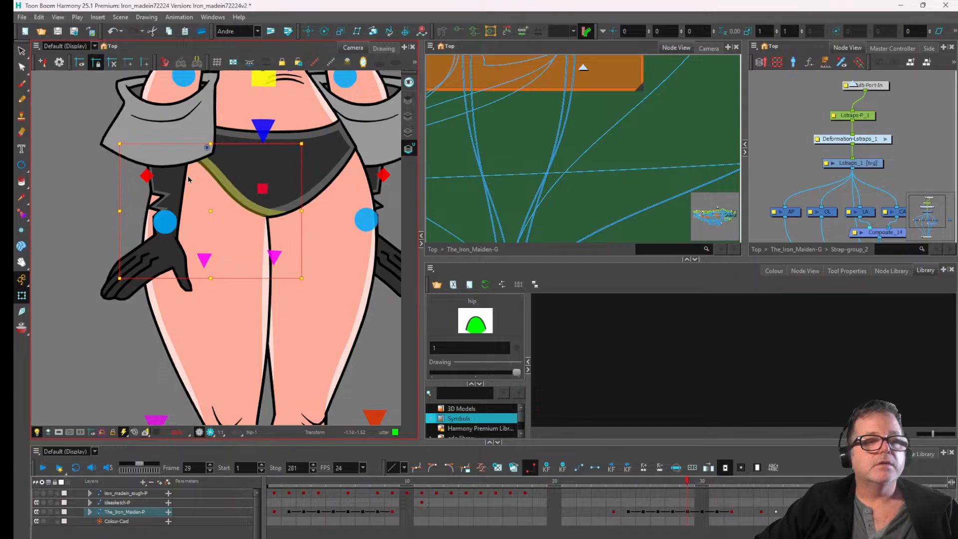
drag(168, 220, 112, 212)
scroll(150, 198, up, 1)
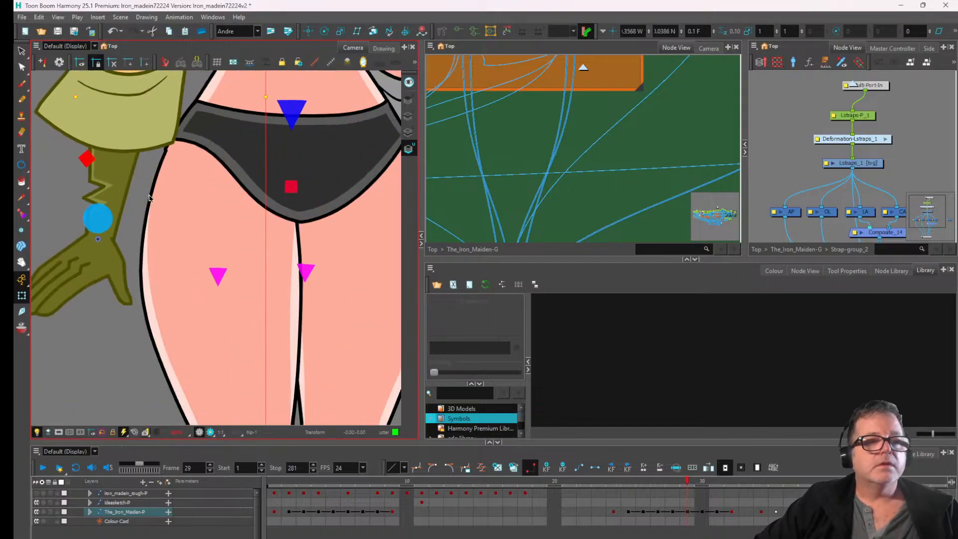
scroll(150, 198, up, 1)
click(195, 177)
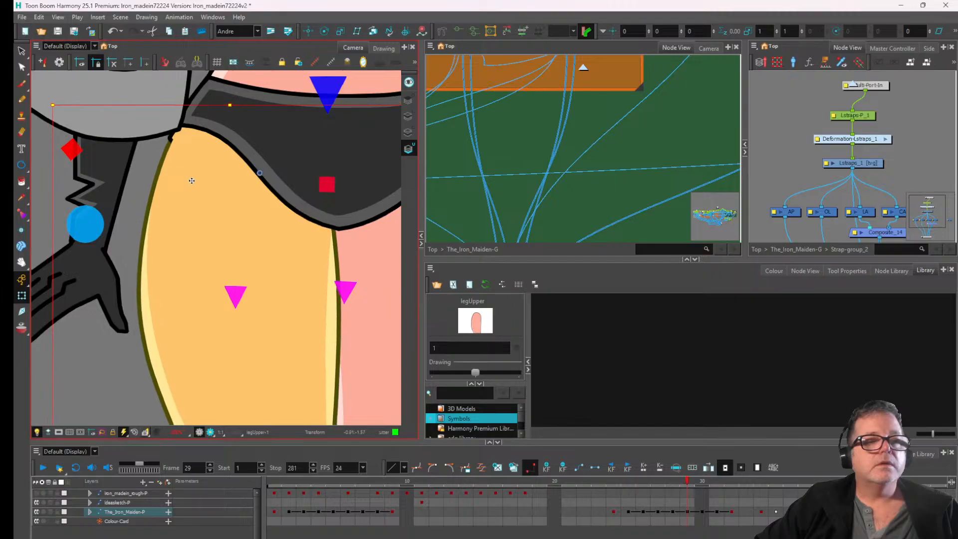
drag(97, 215, 204, 238)
scroll(205, 239, down, 5)
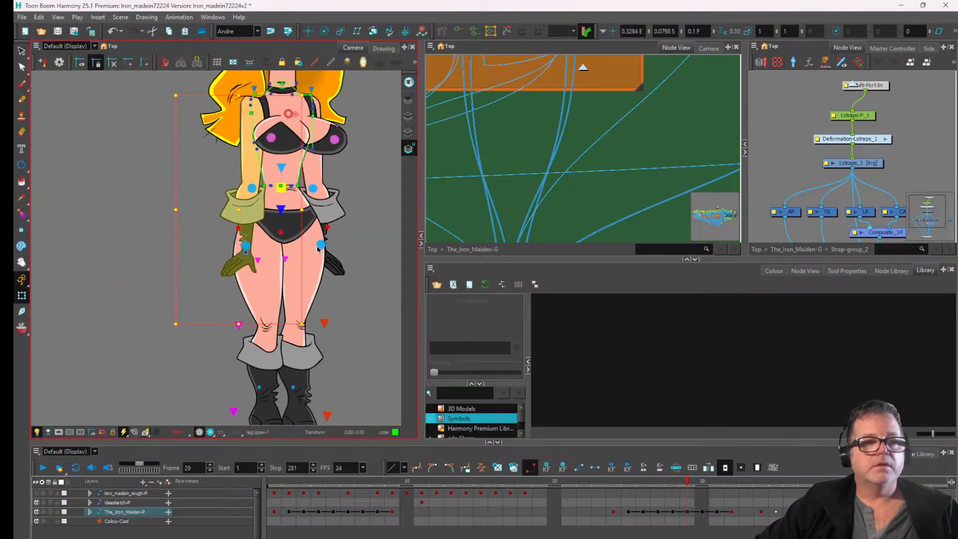
scroll(235, 315, up, 2)
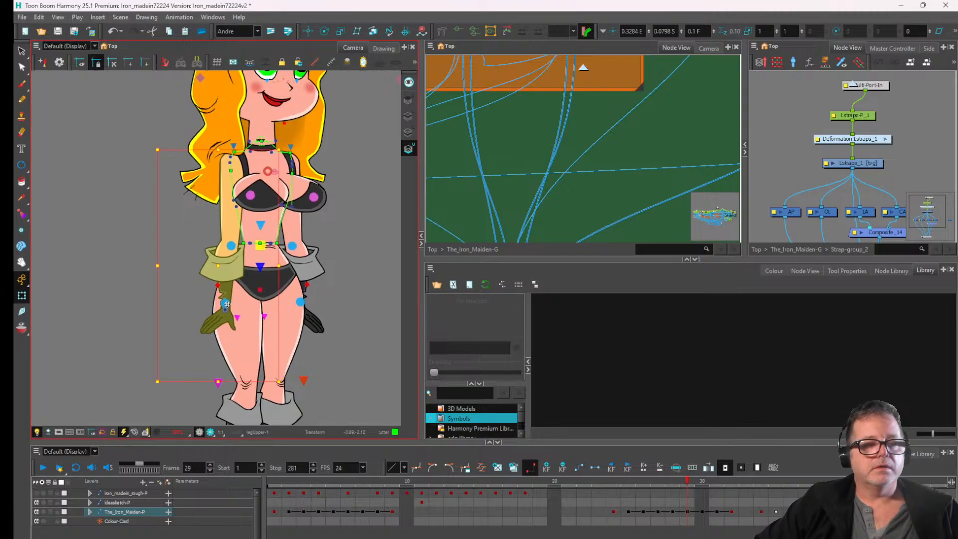
drag(227, 304, 220, 299)
scroll(235, 282, down, 3)
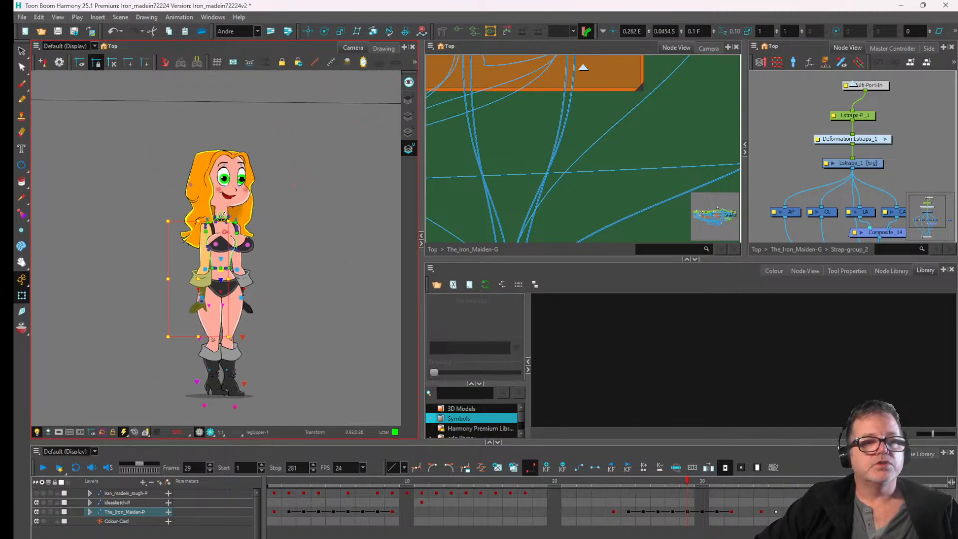
- Go to frame 28 and set the bum drawing to 1_1
scroll(222, 215, up, 3)
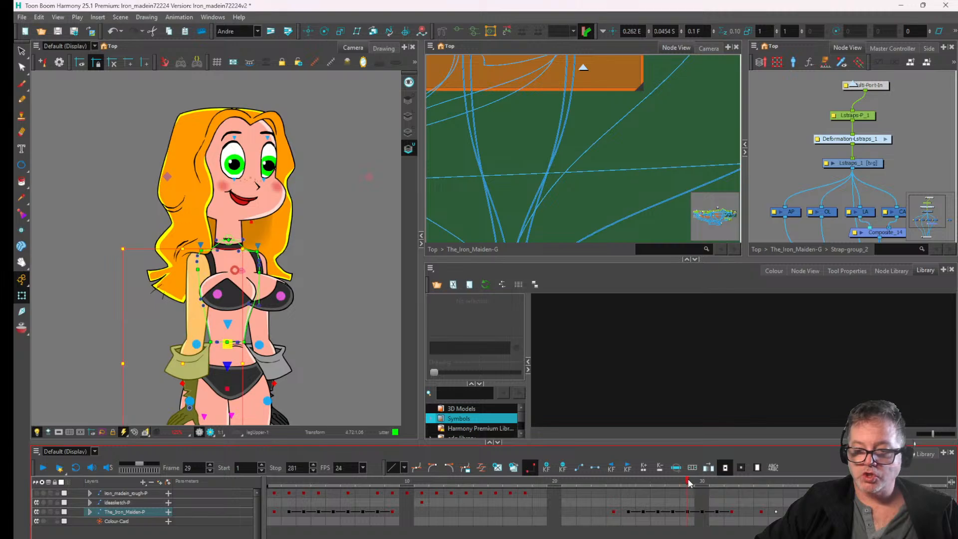
mouse_move(689, 482)
mouse_down()
mouse_move(713, 483)
mouse_move(673, 486)
mouse_up()
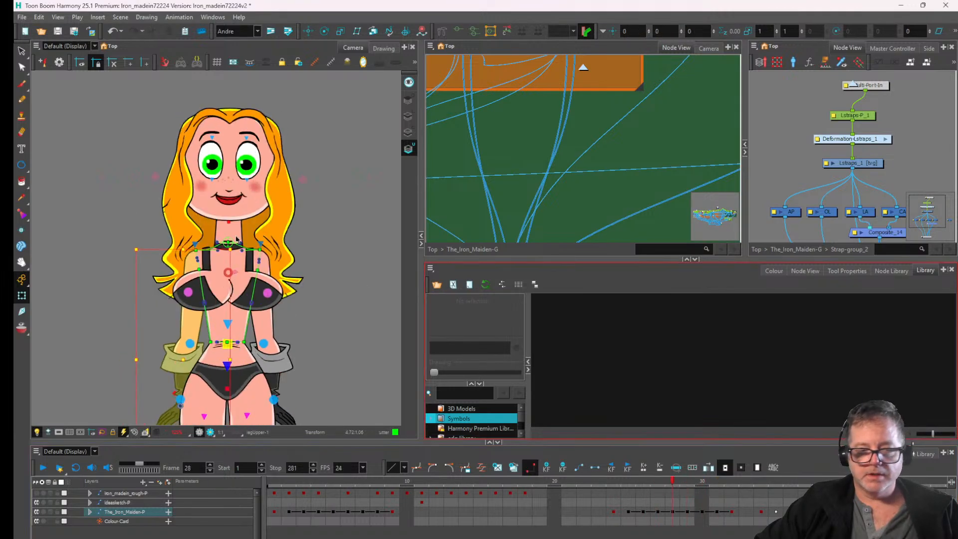
drag(250, 419, 255, 305)
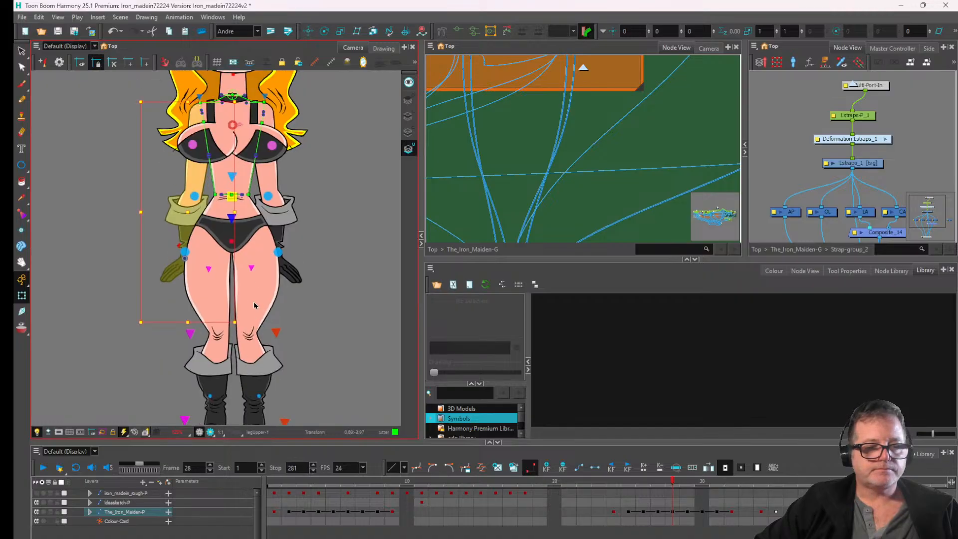
click(209, 234)
drag(445, 375, 454, 376)
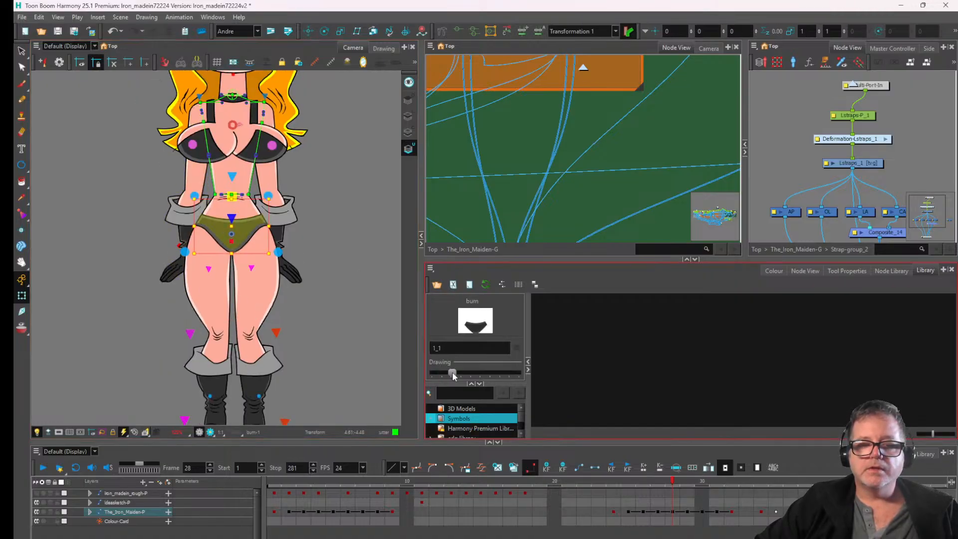
- Set both hip drawings to 0 at frame 28 to remove the trim along the tops of the legs
click(259, 274)
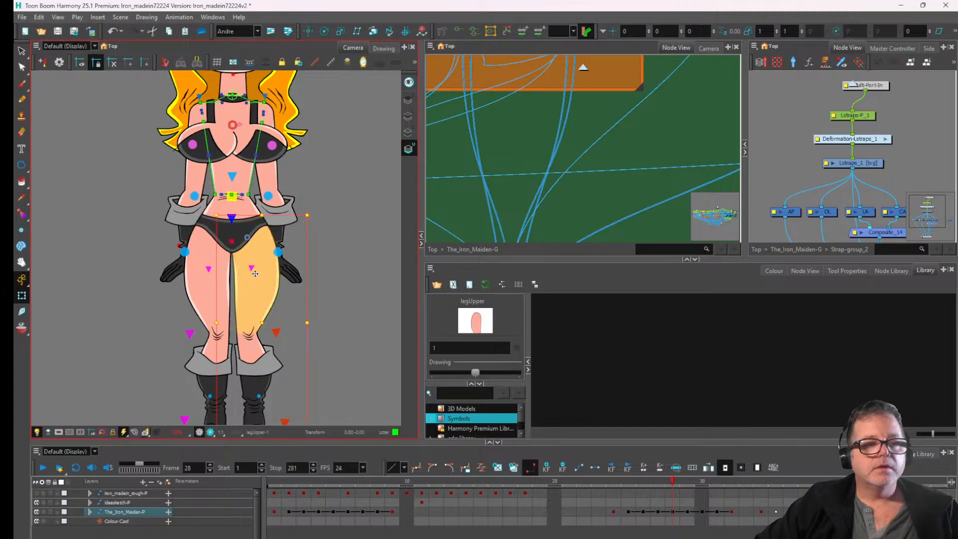
click(252, 268)
scroll(244, 252, up, 2)
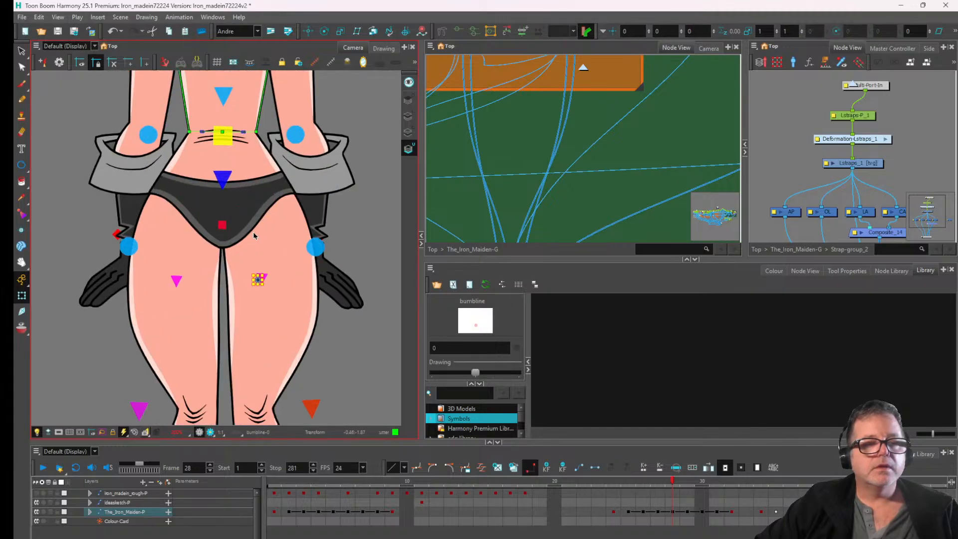
click(255, 225)
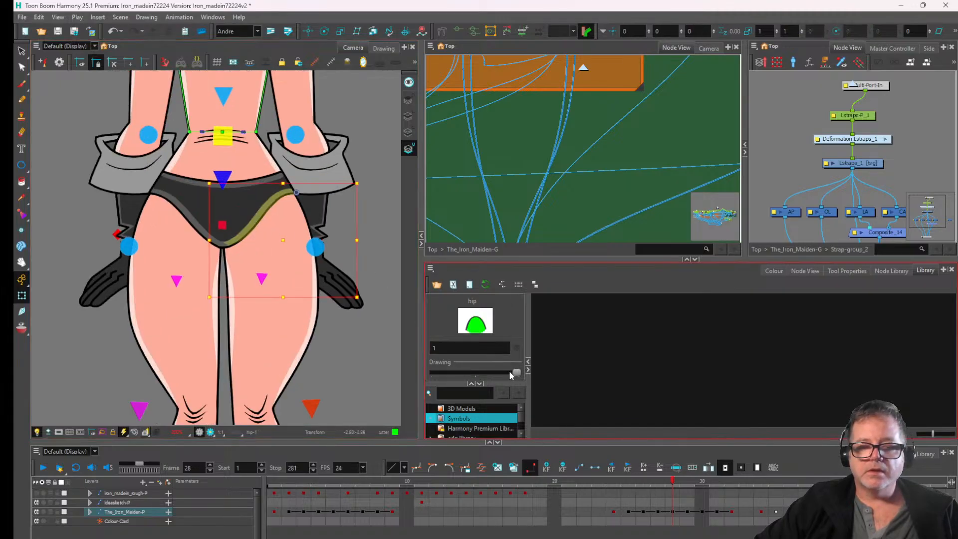
click(137, 211)
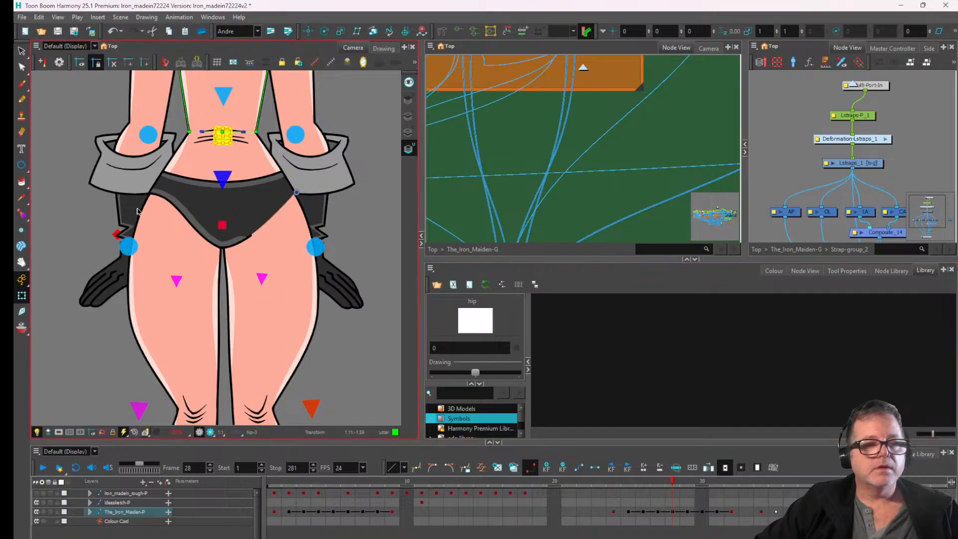
click(188, 216)
click(436, 342)
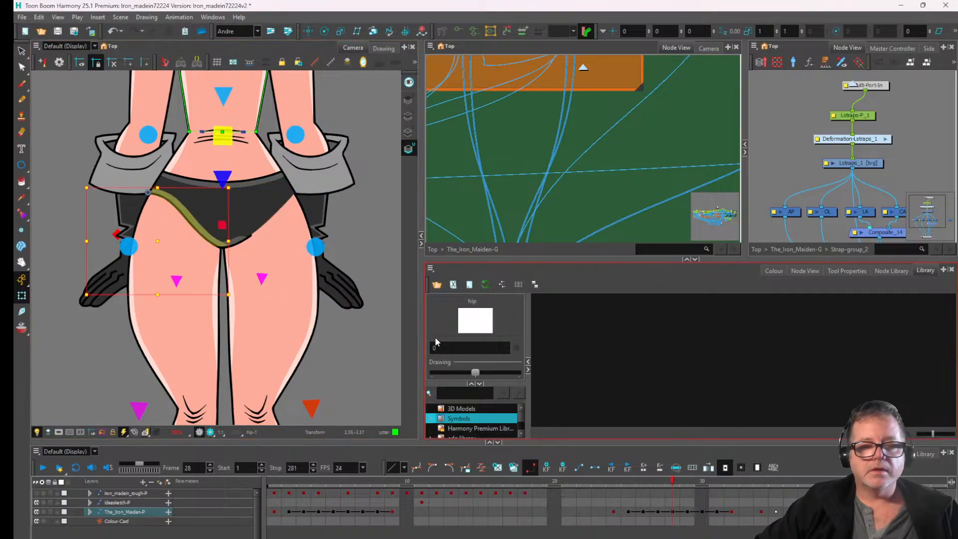
- Swap both upper leg drawings to drawing 2, the dark trouser version, at frame 28
click(283, 266)
click(263, 248)
click(474, 369)
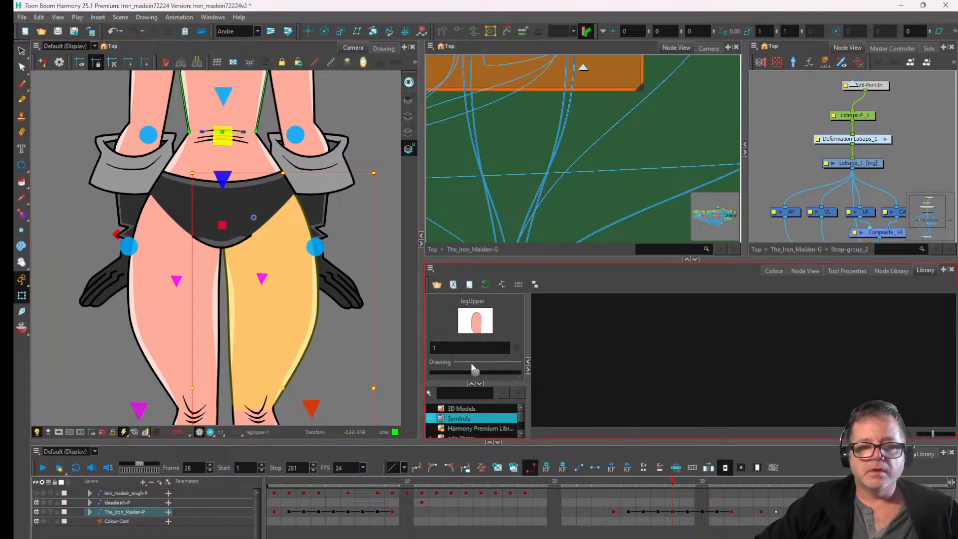
drag(484, 375, 519, 372)
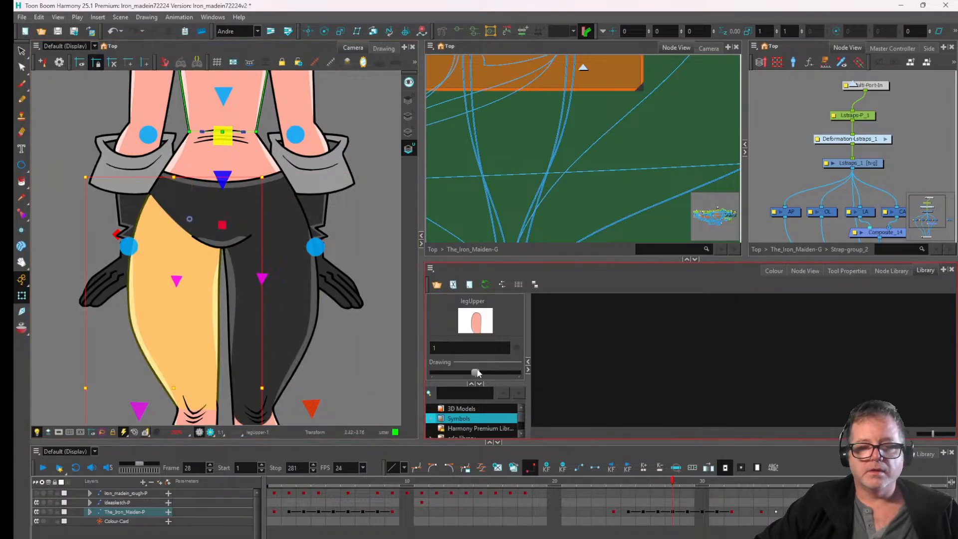
- Swap the character's right lower leg and knee to their dark drawing 2 versions at frame 28
scroll(112, 317, down, 5)
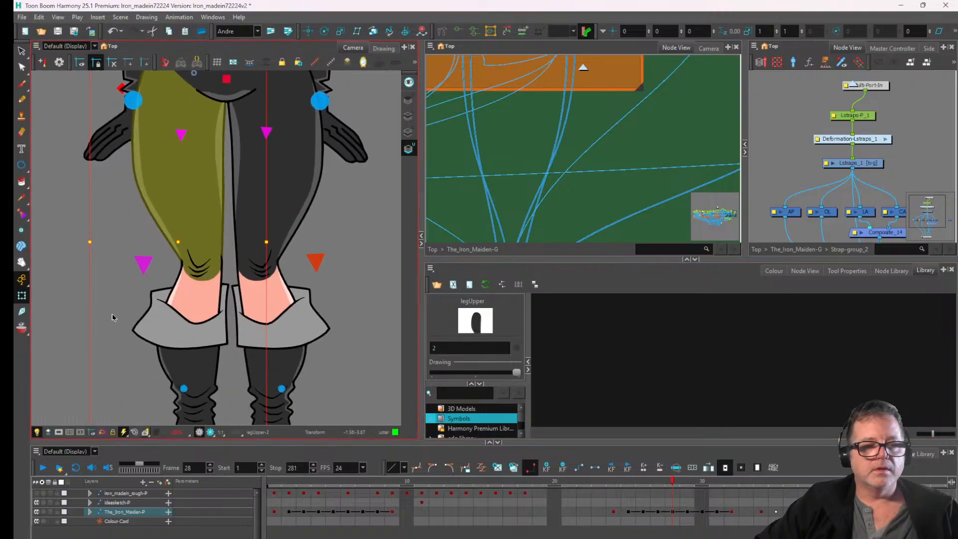
click(199, 301)
drag(476, 375, 519, 373)
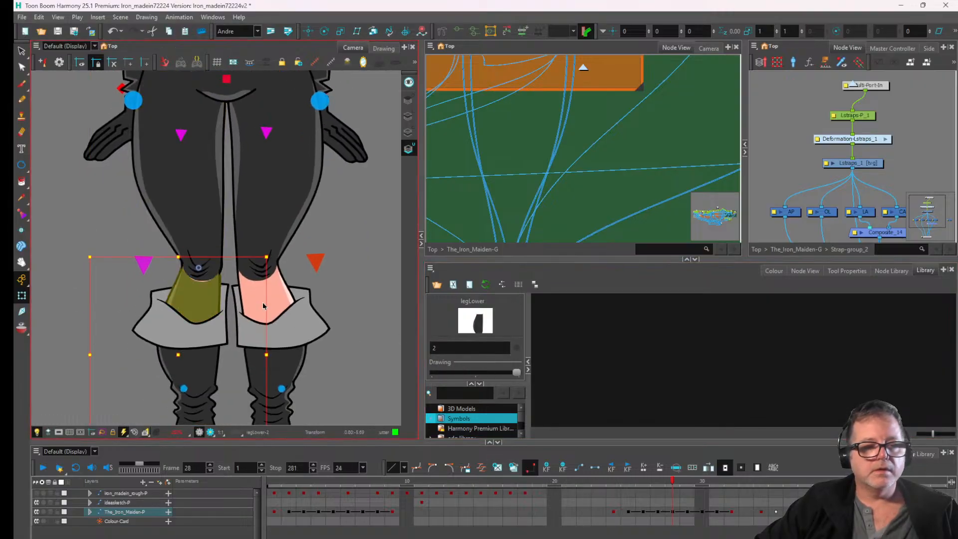
scroll(190, 290, up, 2)
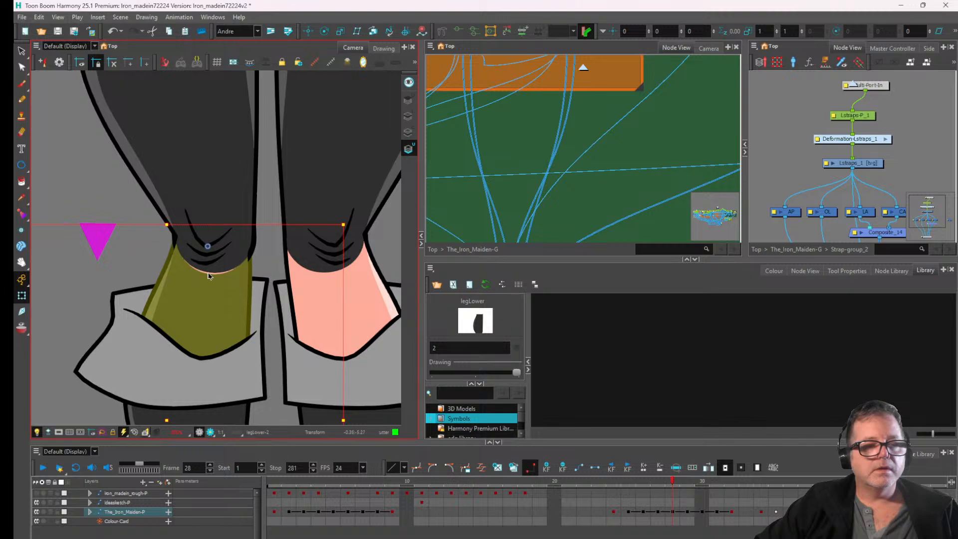
click(209, 276)
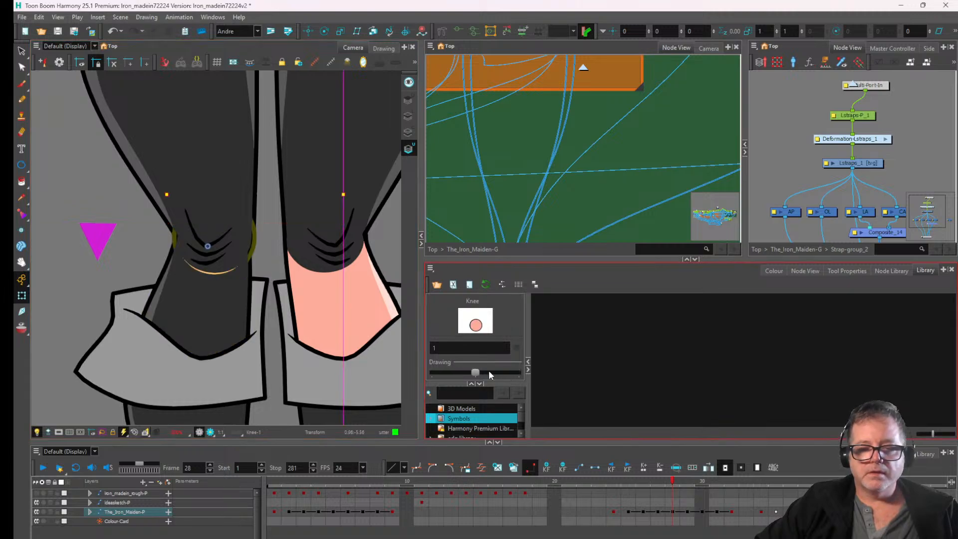
- Swap the character's left lower leg and knee to their dark drawing 2 versions at frame 28
click(306, 297)
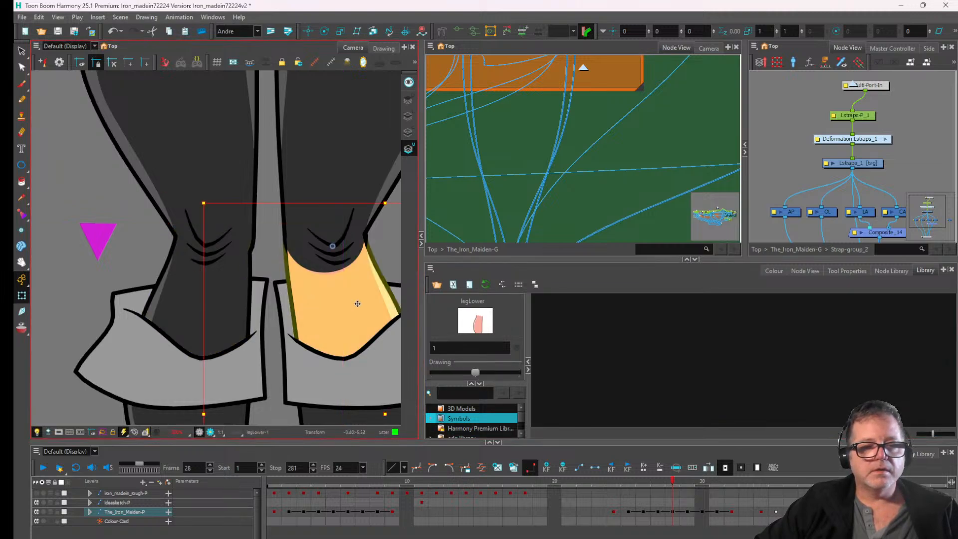
drag(475, 374, 517, 373)
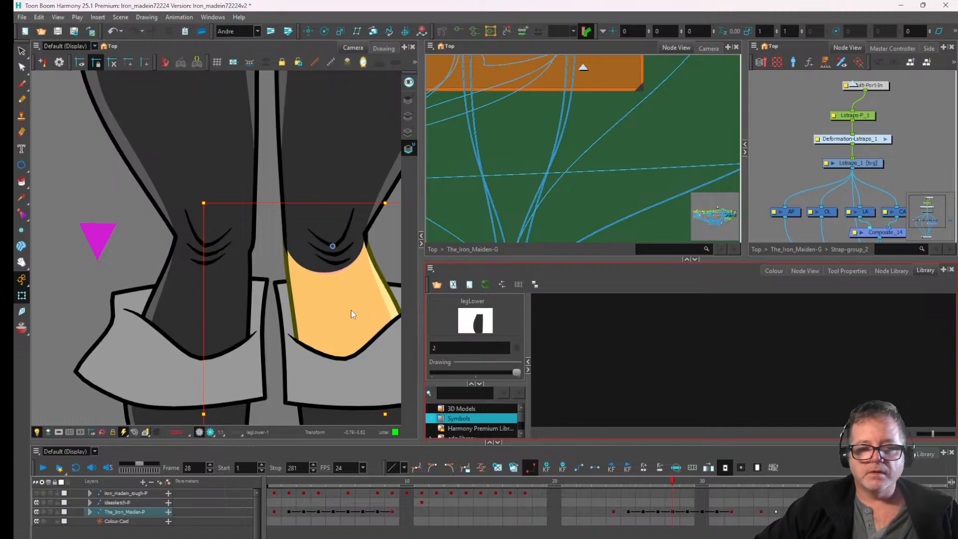
click(321, 275)
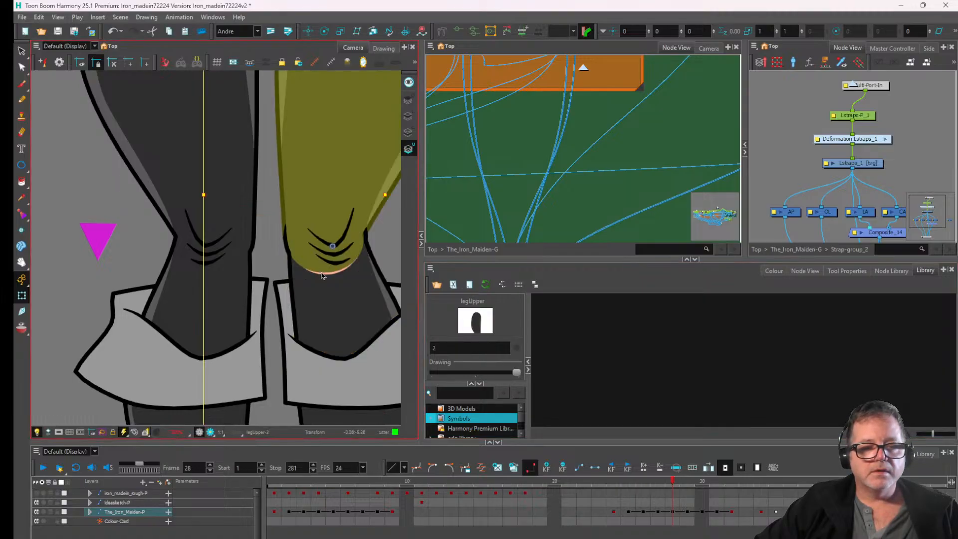
click(322, 275)
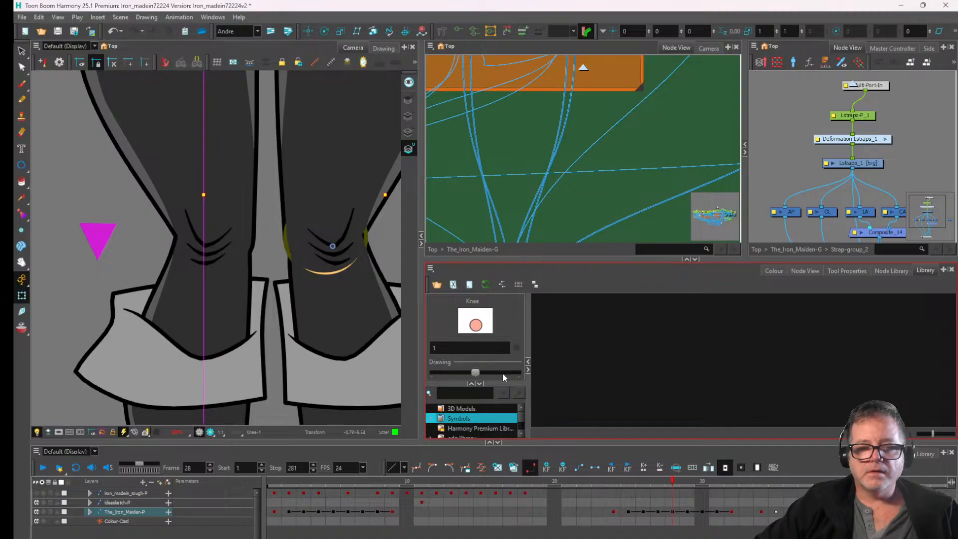
click(503, 373)
- Move the upper inner deformation point of the character's left lower leg slightly up and inward to smooth the outline at the knee
scroll(256, 266, down, 5)
drag(256, 265, 249, 296)
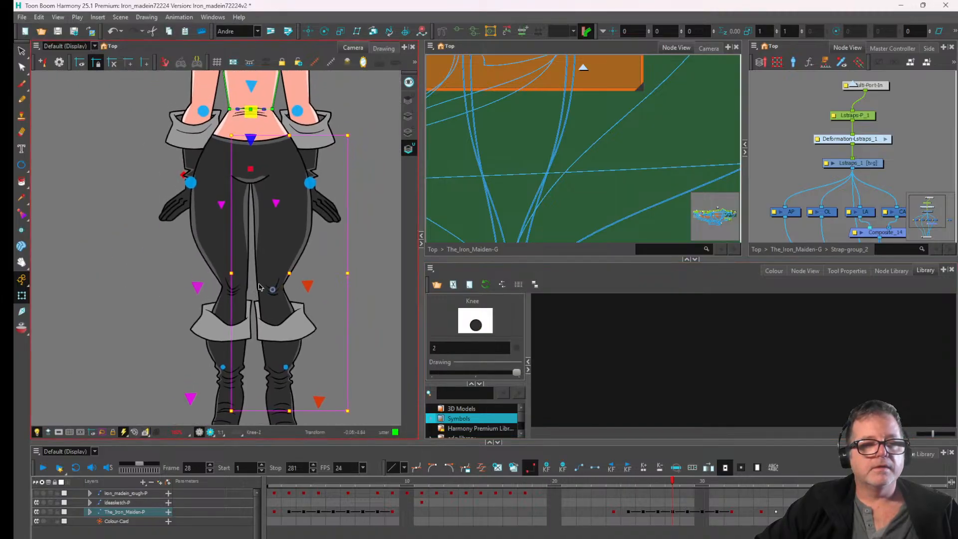
scroll(259, 287, up, 5)
click(261, 316)
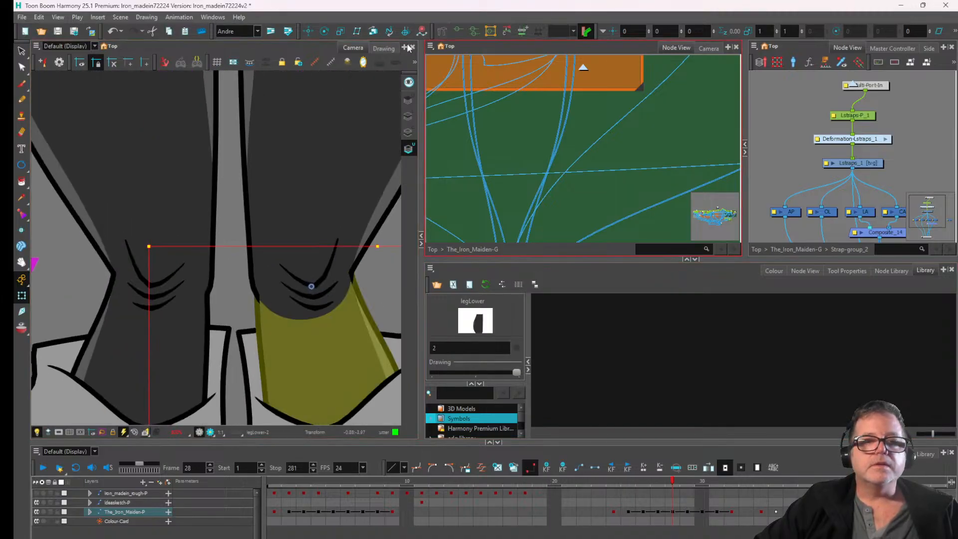
scroll(233, 310, up, 4)
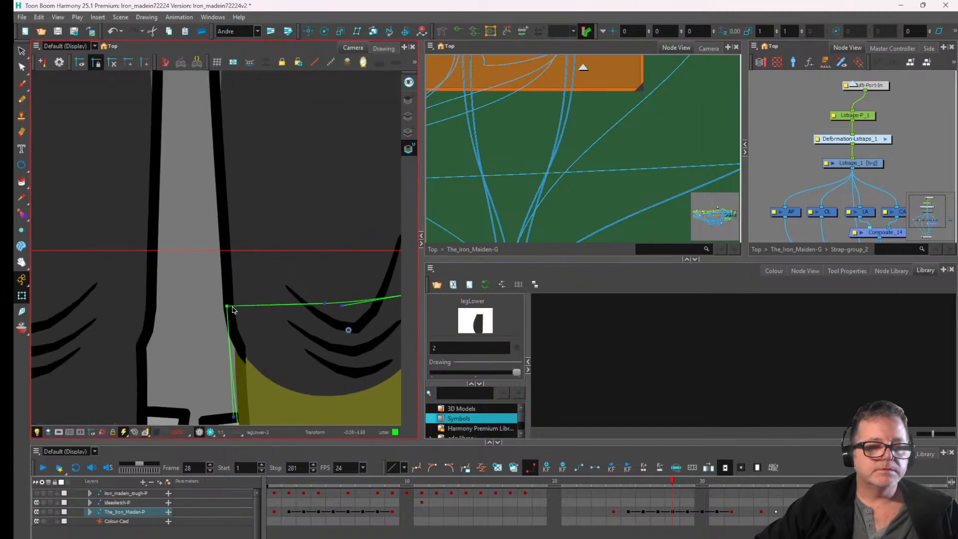
drag(228, 307, 216, 300)
scroll(250, 273, down, 5)
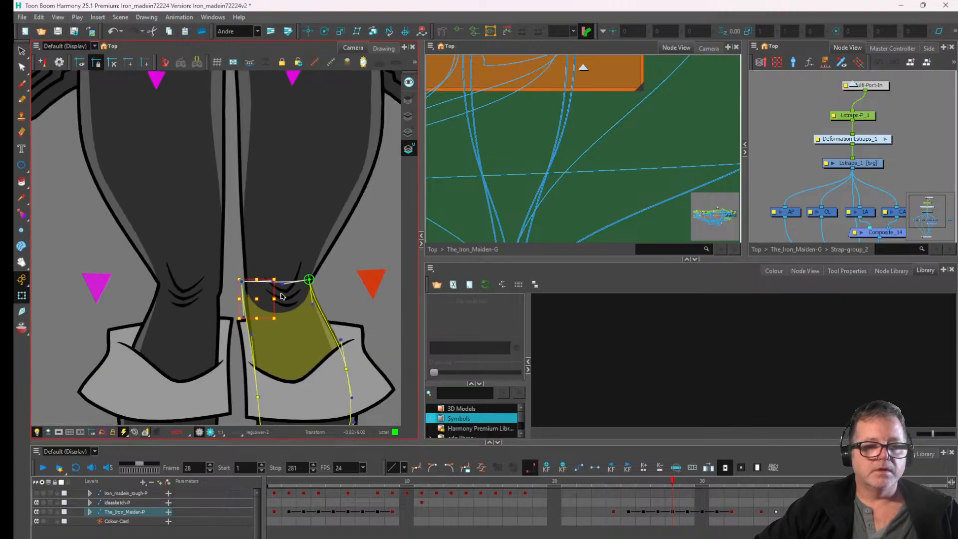
scroll(237, 299, up, 4)
drag(100, 329, 163, 292)
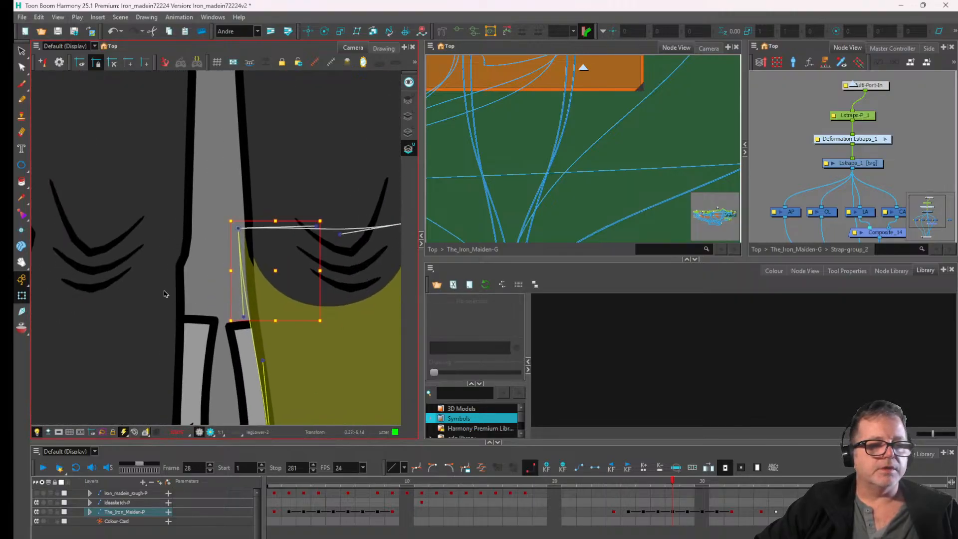
- Try to move the upper inner deformation point of the character's right lower leg slightly up and inward at frame 28
click(178, 281)
click(460, 31)
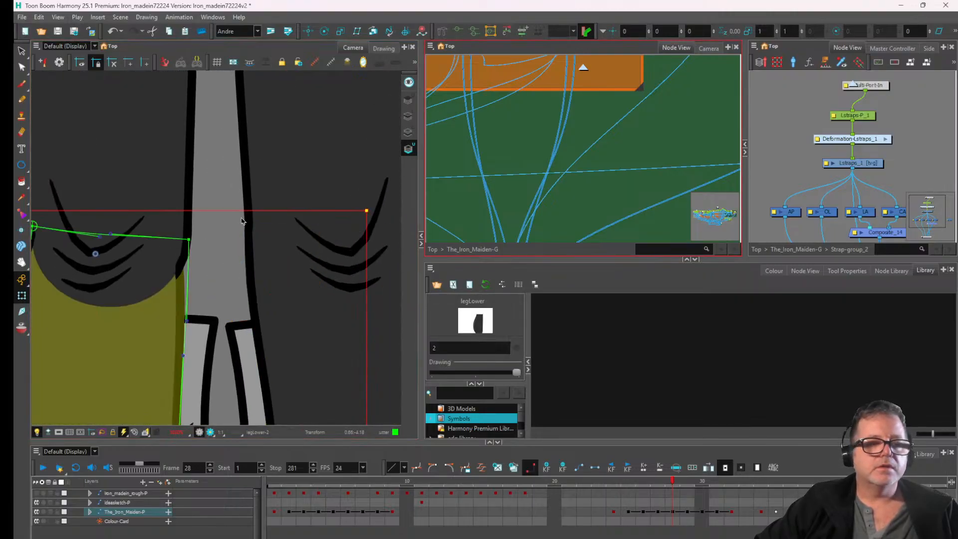
drag(190, 241, 195, 238)
key(ctrl+z)
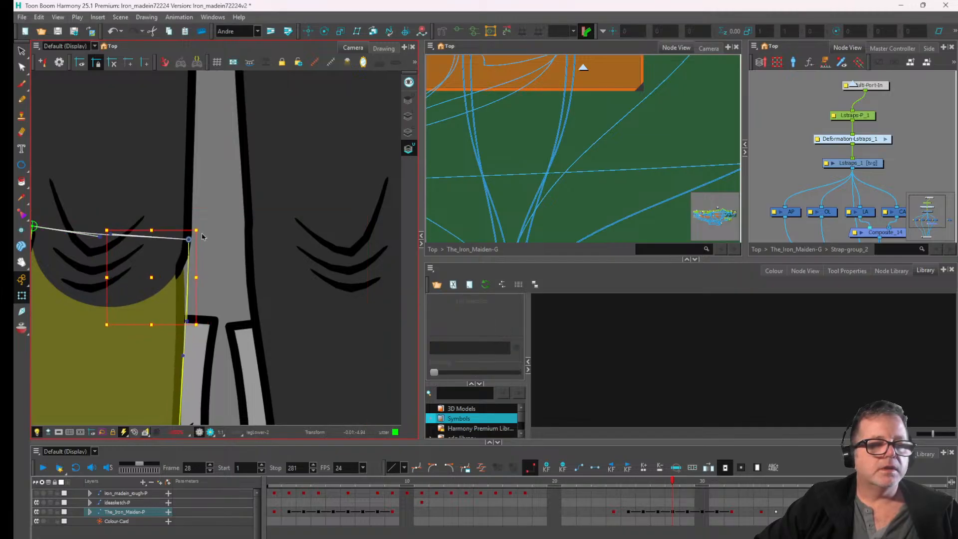
- Compare the right lower leg's rest deformation shape at the knee between frames 28 and 5 using the Rigging tool
scroll(170, 260, up, 3)
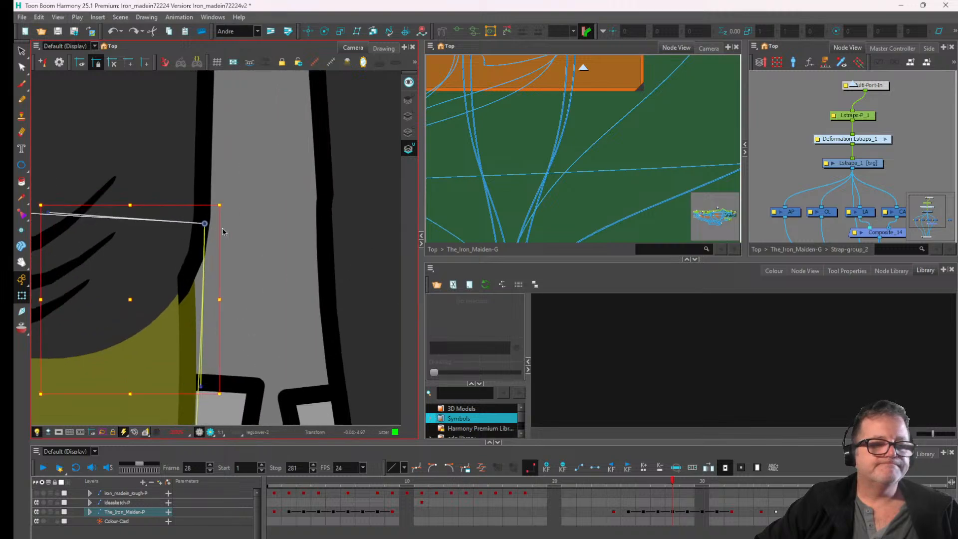
click(442, 31)
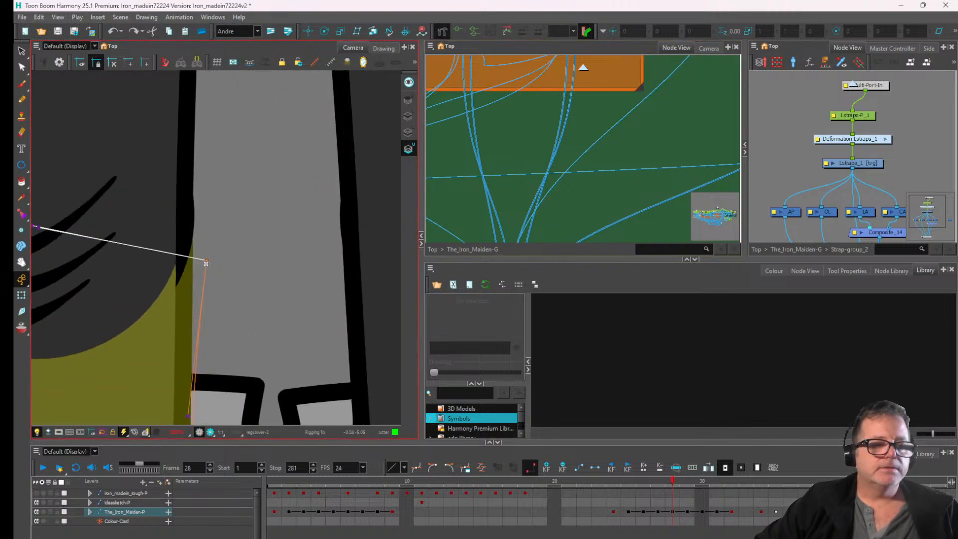
scroll(191, 269, down, 7)
drag(185, 277, 218, 255)
scroll(217, 254, up, 2)
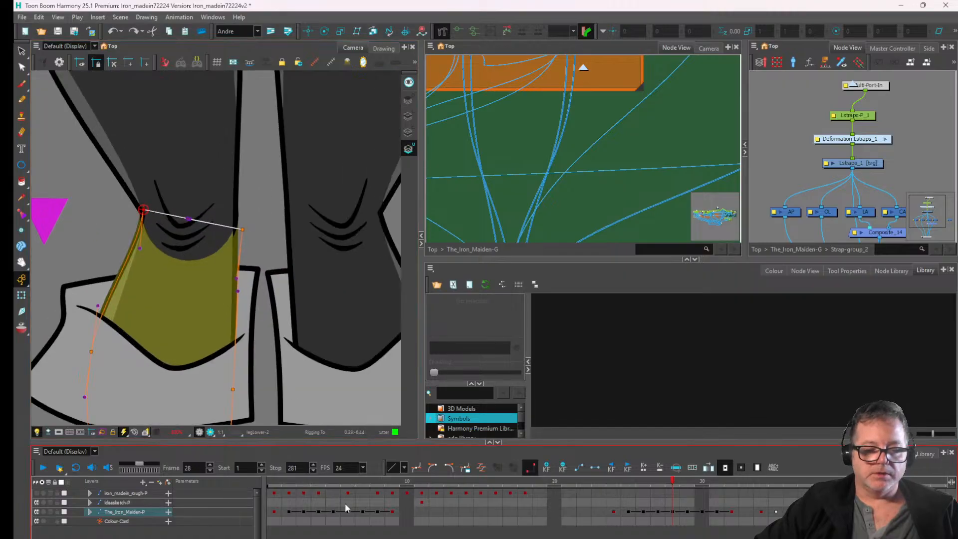
click(333, 486)
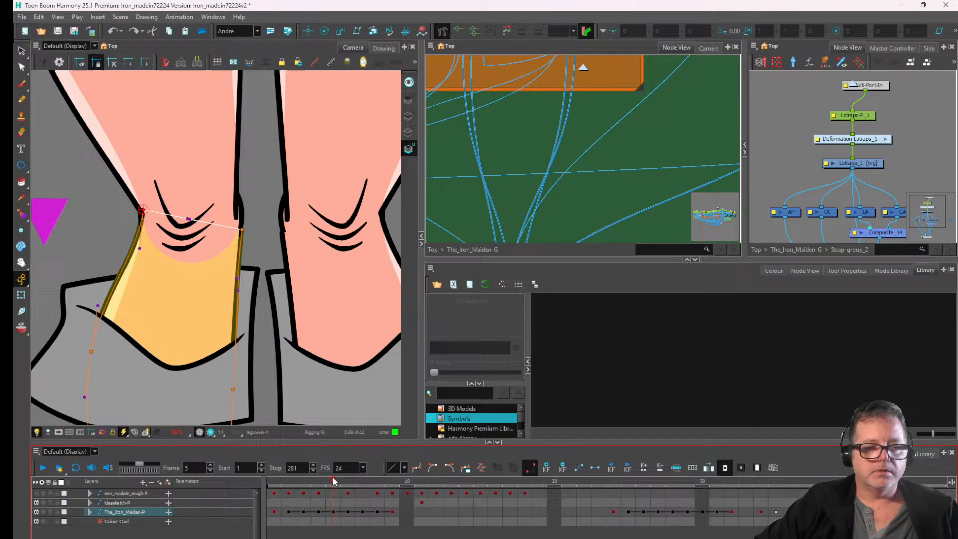
key(2)
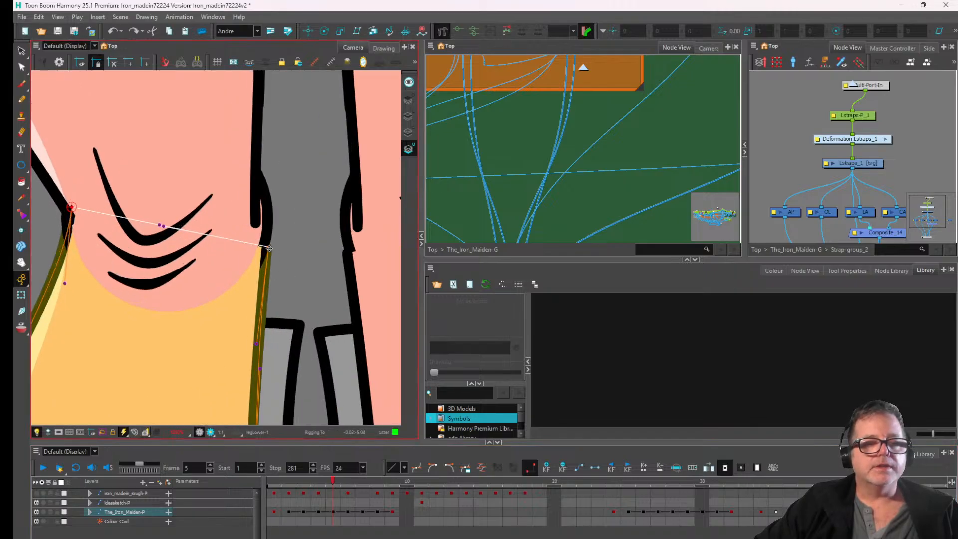
key(1)
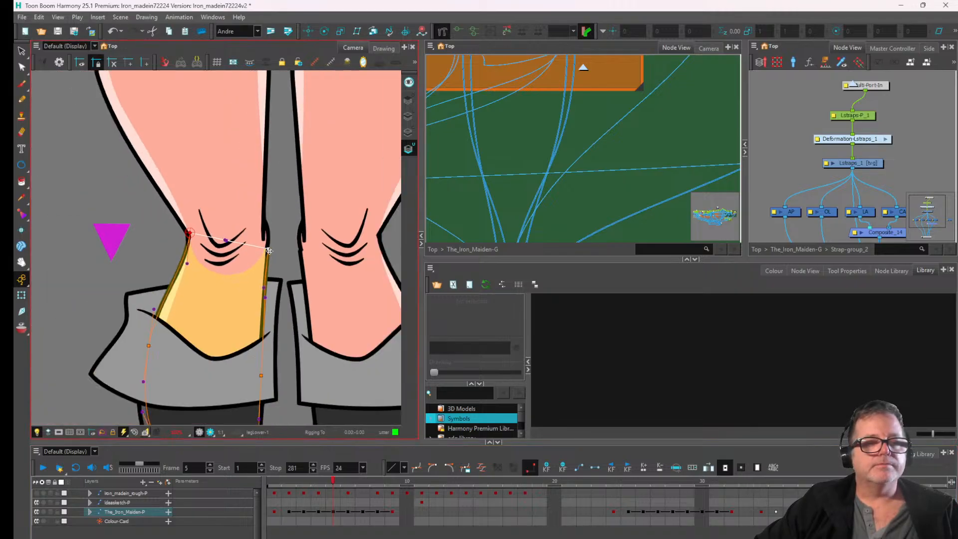
drag(278, 253, 251, 254)
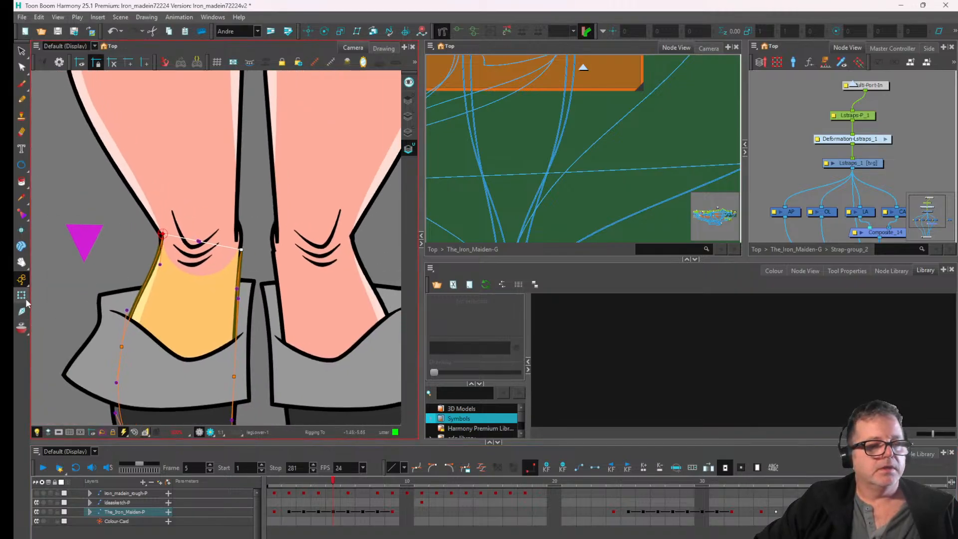
scroll(270, 190, down, 5)
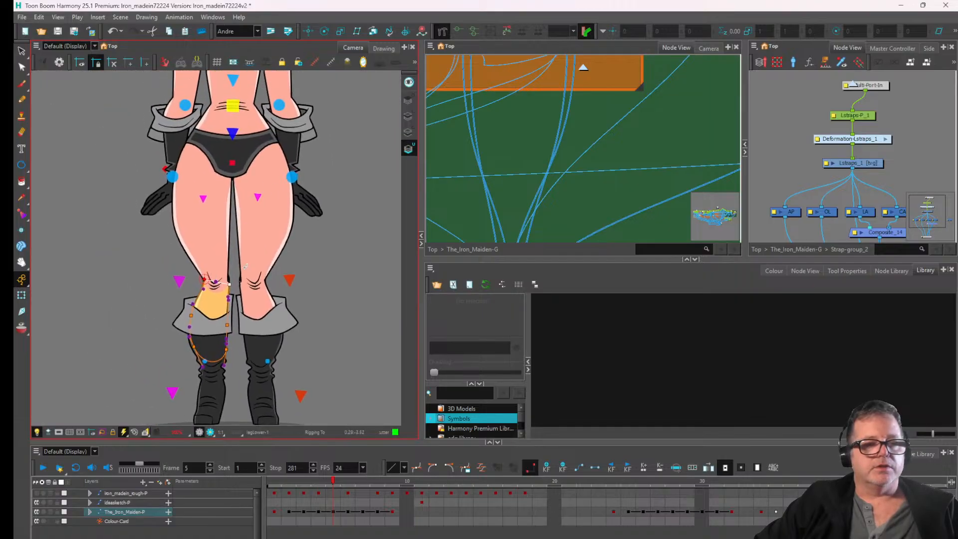
click(22, 295)
scroll(120, 272, up, 3)
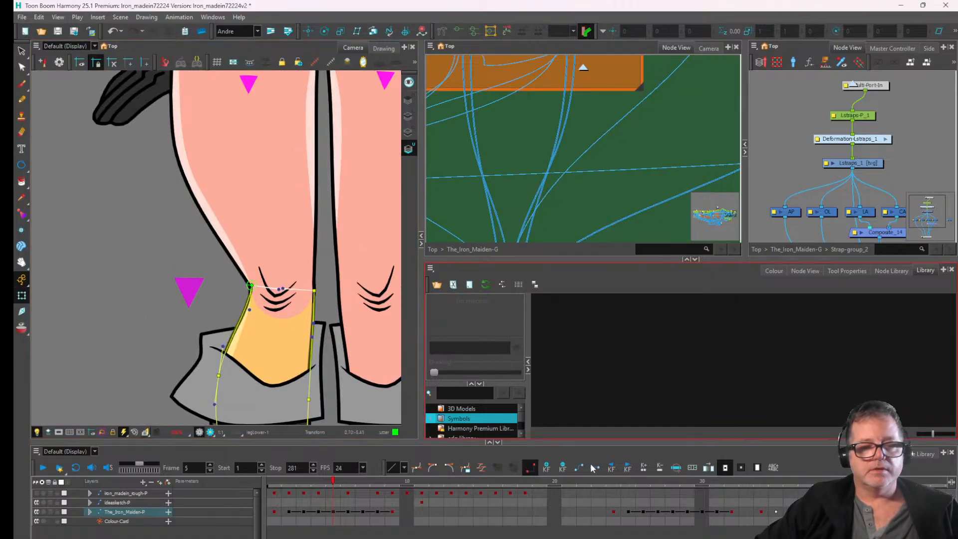
- Open the right lower leg's drawing 2 from frame 28 in the Drawing view with all its art layers displayed
click(730, 495)
click(717, 483)
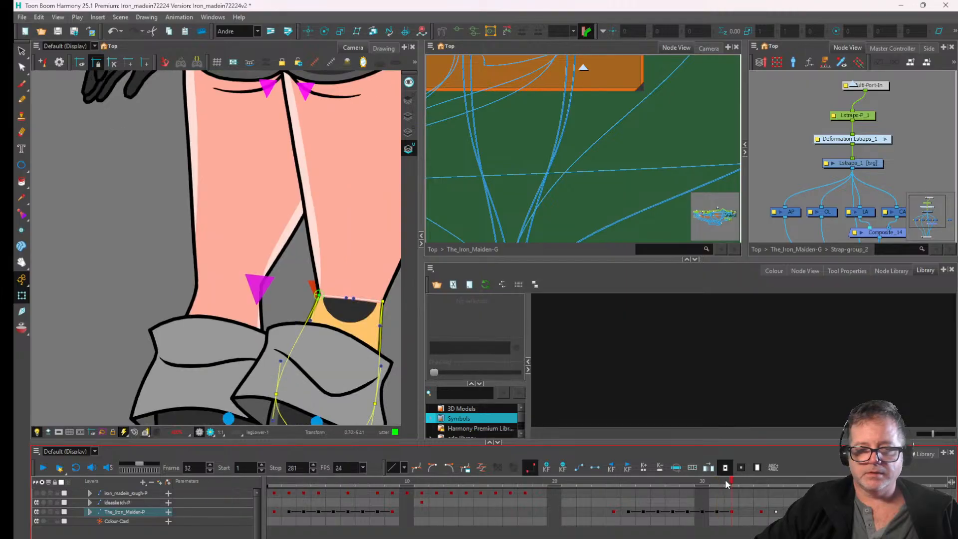
click(293, 357)
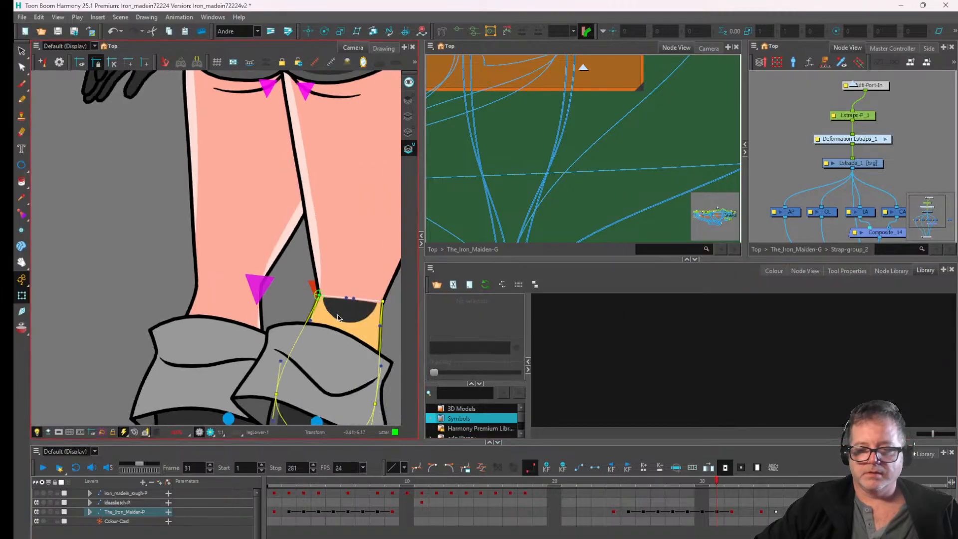
click(338, 318)
drag(684, 484, 678, 483)
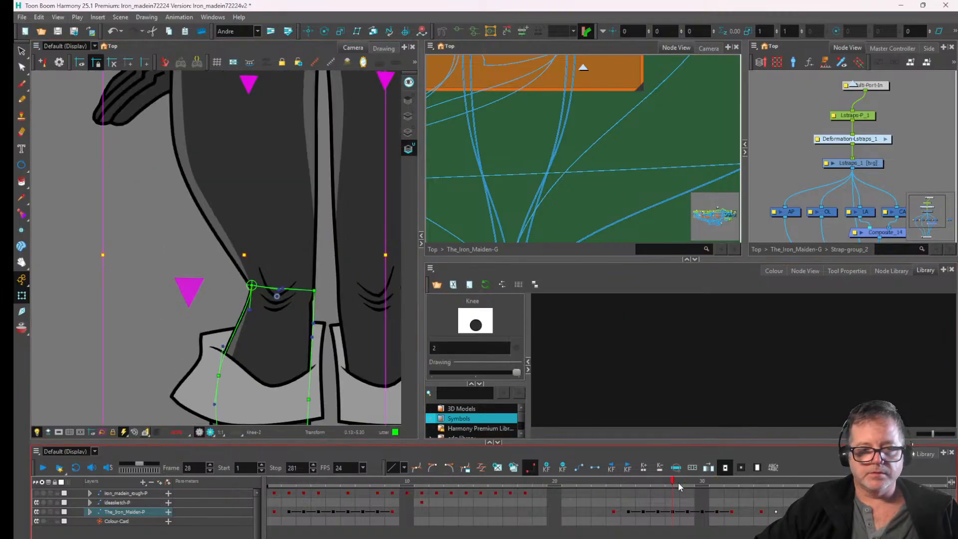
click(293, 340)
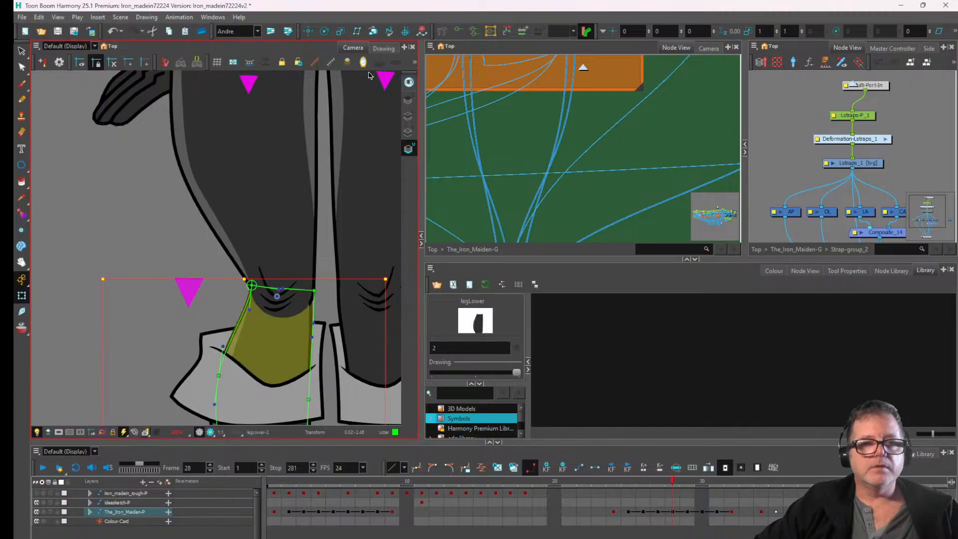
click(387, 48)
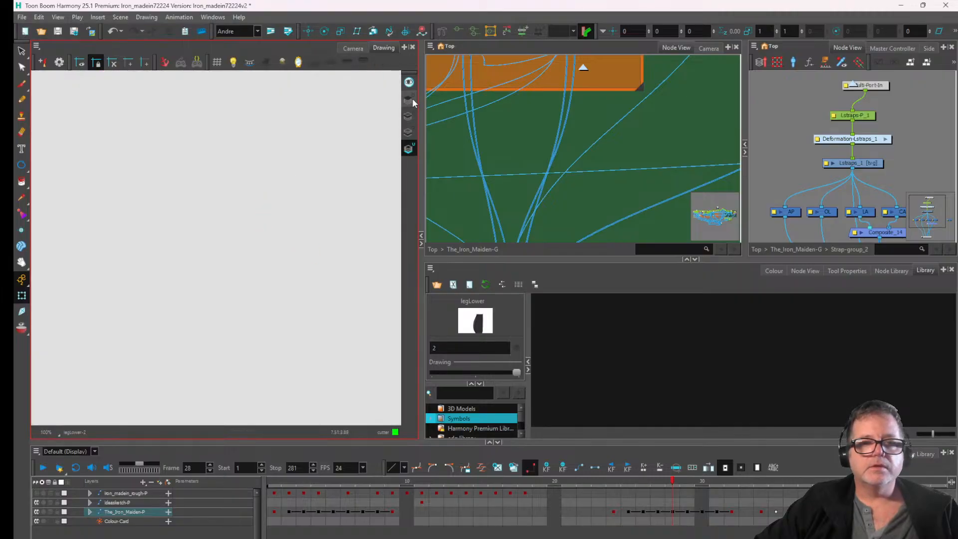
click(412, 85)
scroll(283, 290, up, 9)
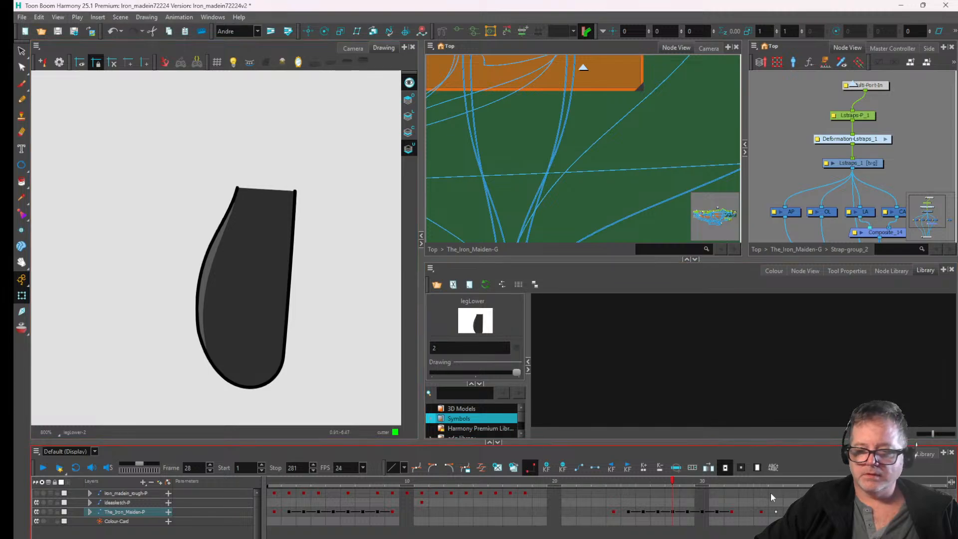
- Copy the complete artwork of the right lower leg's skin-coloured drawing 1 at frame 27, including outline and fills
click(659, 482)
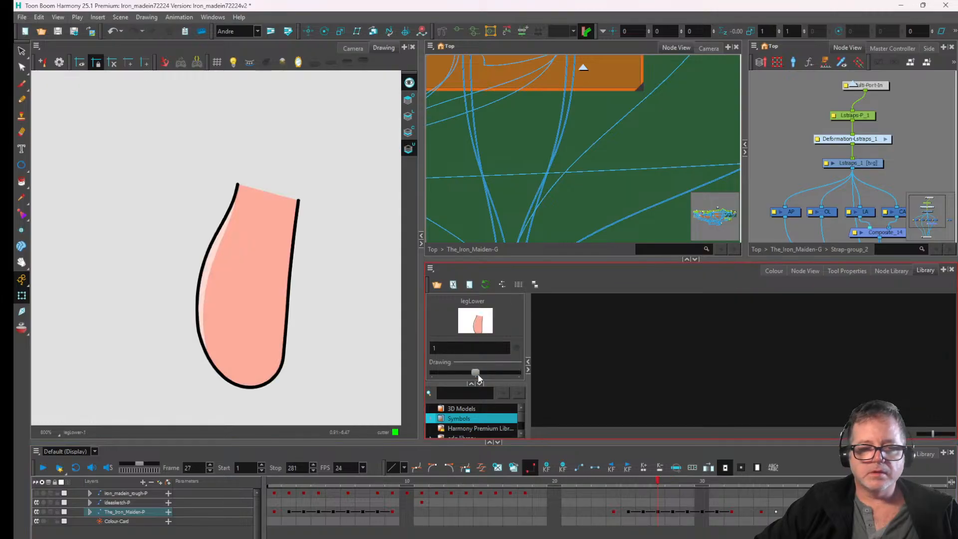
drag(666, 480, 660, 481)
click(22, 52)
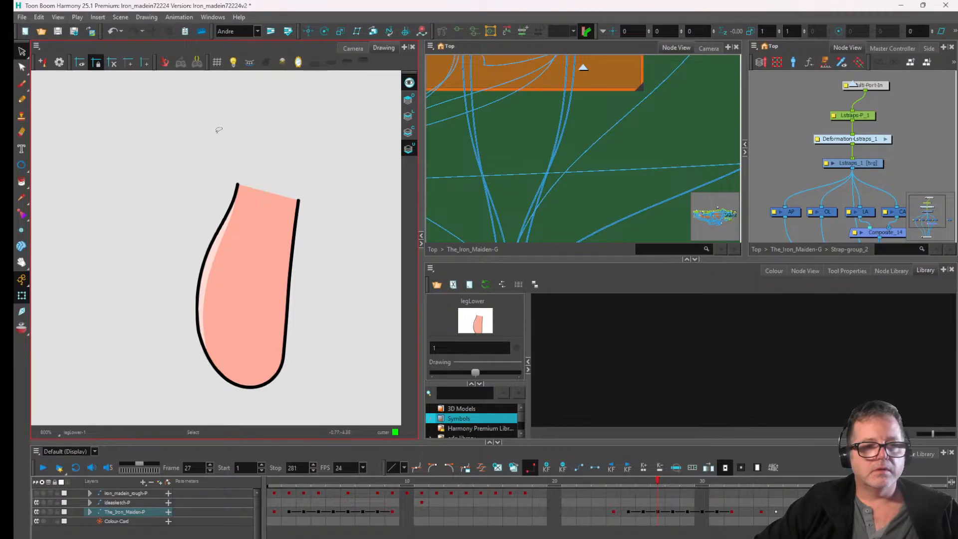
mouse_move(217, 129)
mouse_down()
mouse_move(232, 447)
mouse_move(344, 172)
mouse_move(332, 196)
mouse_move(201, 321)
mouse_move(336, 132)
mouse_up()
click(886, 271)
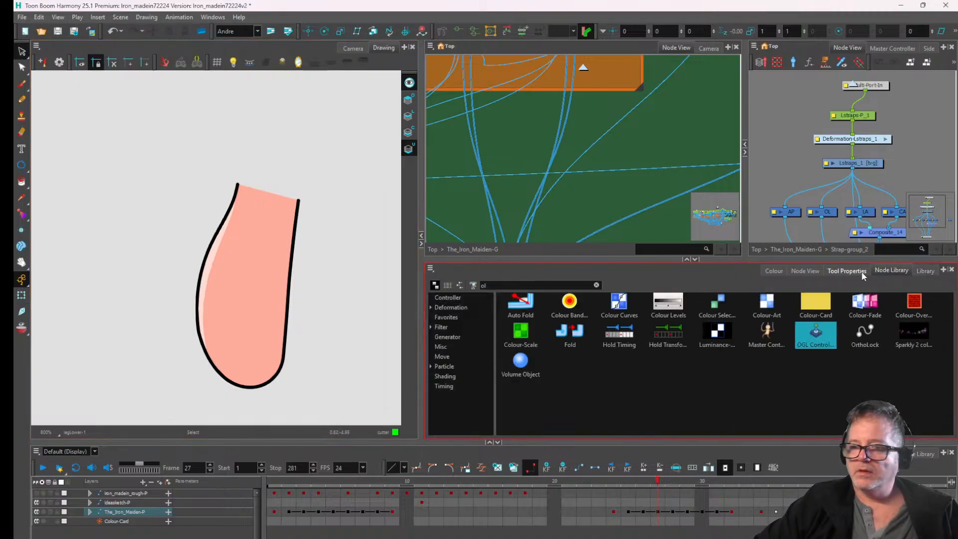
click(850, 270)
mouse_move(329, 200)
mouse_down()
mouse_move(231, 162)
mouse_move(159, 310)
mouse_move(204, 399)
mouse_move(360, 351)
mouse_move(340, 184)
mouse_up()
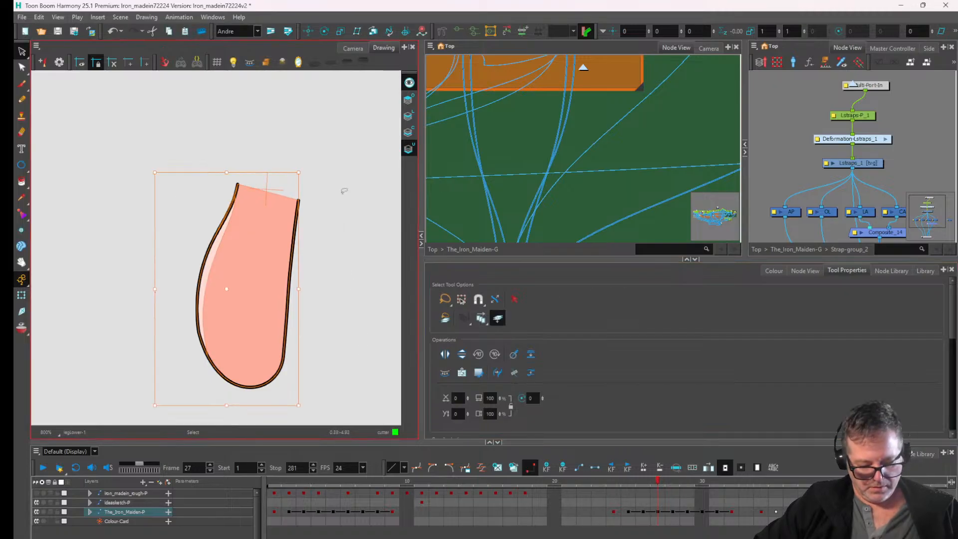
mouse_move(327, 143)
mouse_down()
mouse_move(234, 394)
mouse_move(324, 299)
mouse_up()
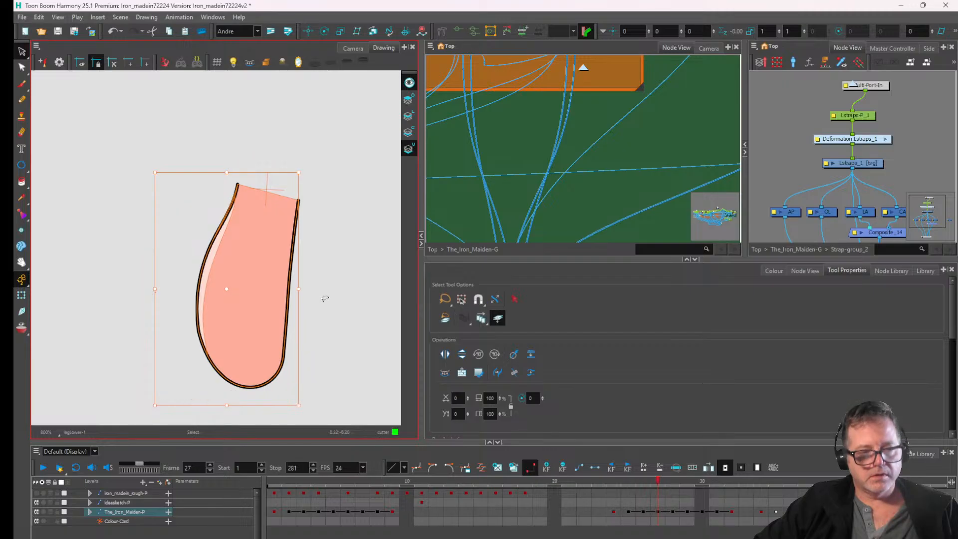
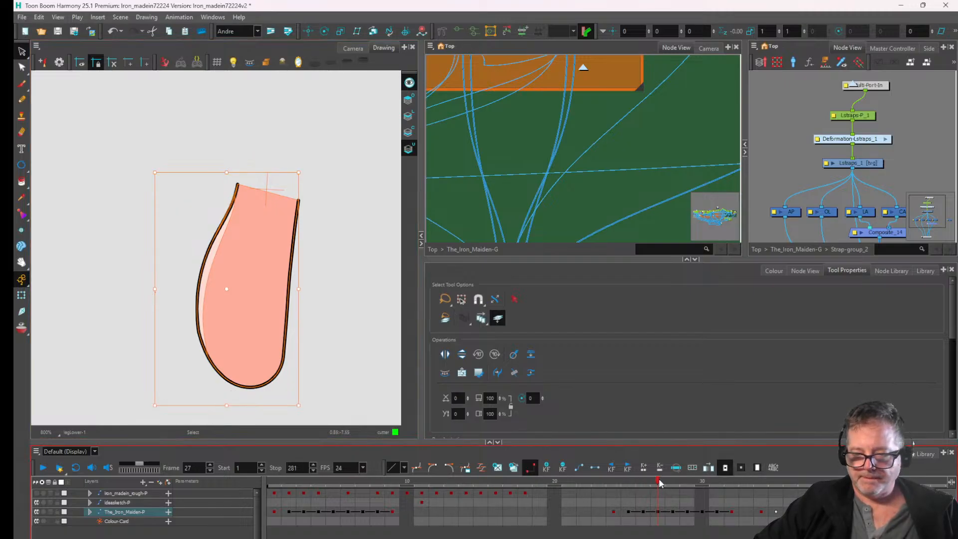
- Move the dark lower leg artwork aside at frame 28 and paste the copied skin-coloured artwork into drawing 2
click(672, 482)
mouse_move(294, 198)
mouse_down()
mouse_move(249, 154)
mouse_move(243, 271)
mouse_move(49, 268)
mouse_up()
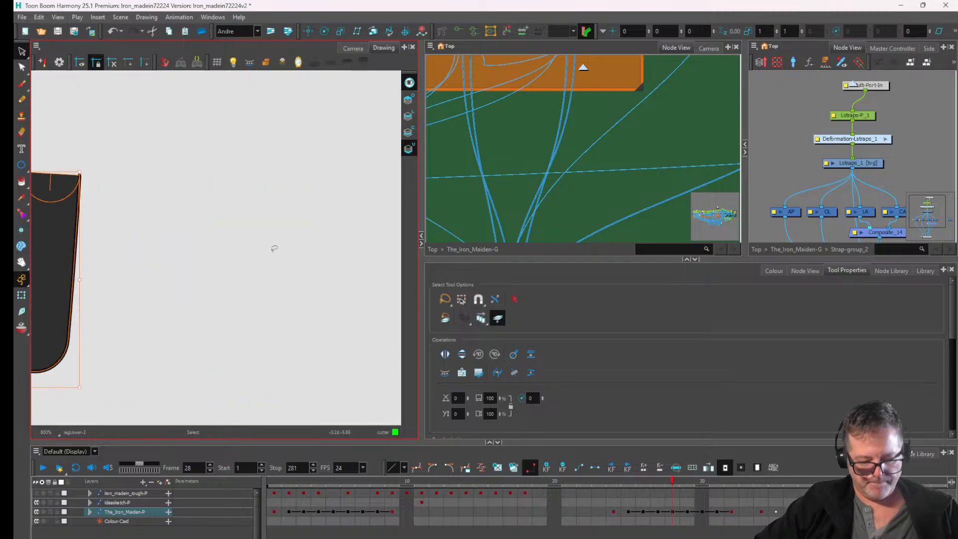
key(ctrl+v)
drag(205, 143, 246, 132)
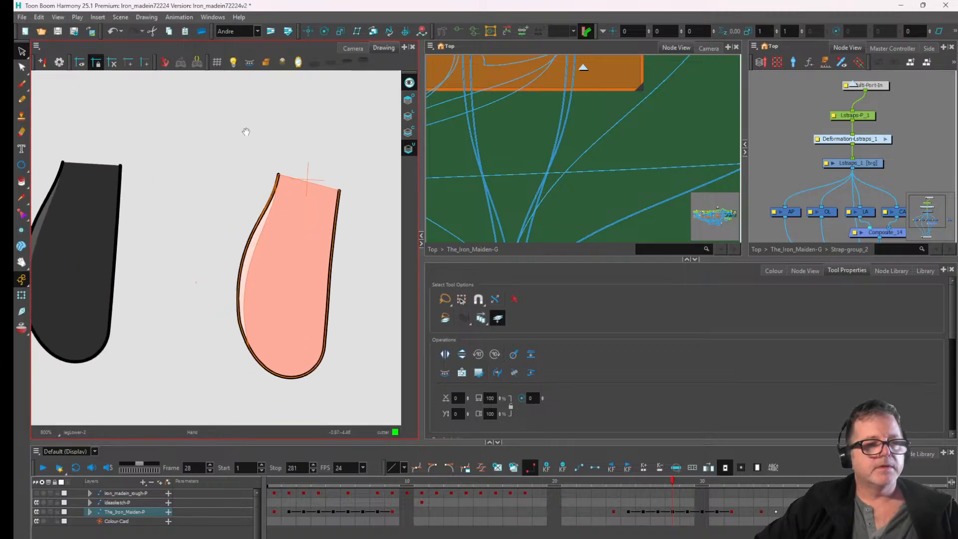
- Repaint the pasted leg's main fill and highlight strip on the Colour Art layer with colours sampled from the old dark leg
click(23, 199)
click(22, 181)
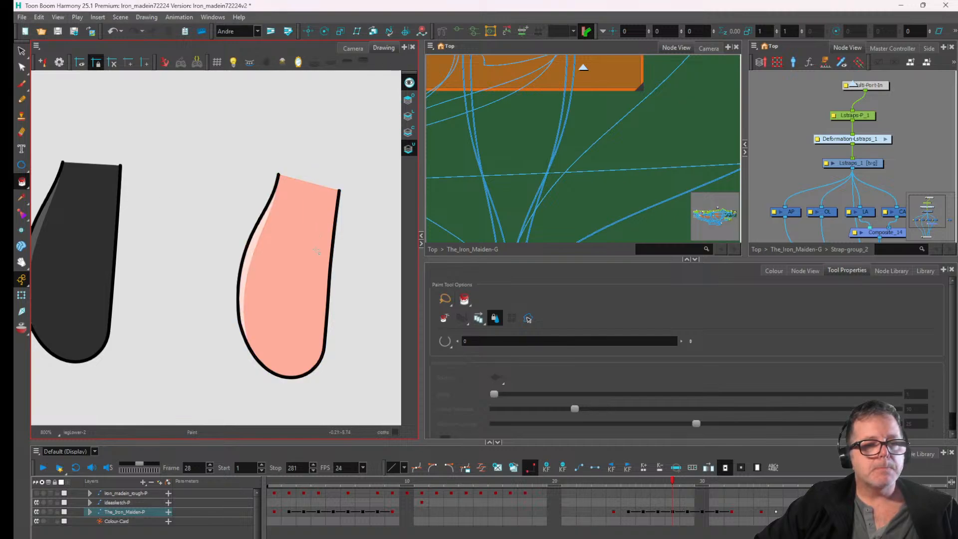
click(409, 133)
click(293, 230)
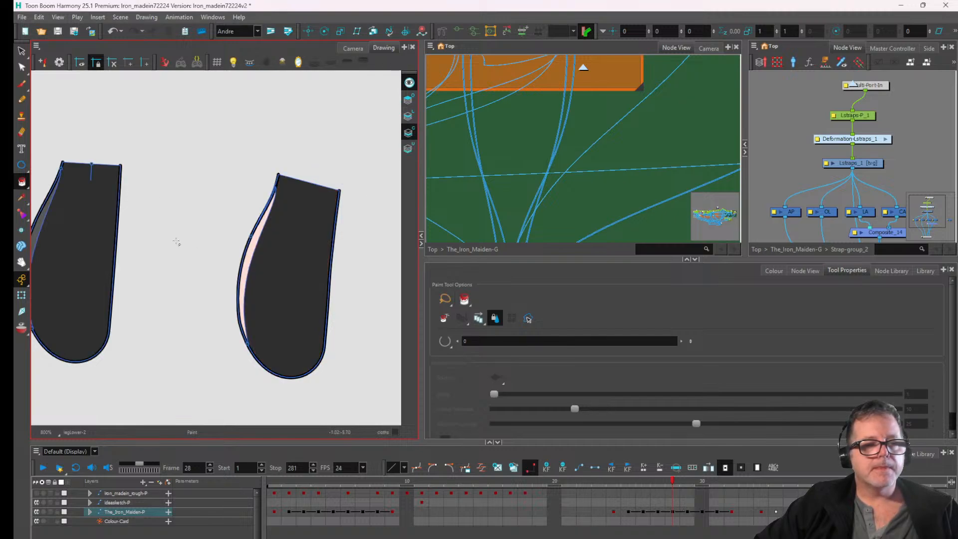
click(22, 197)
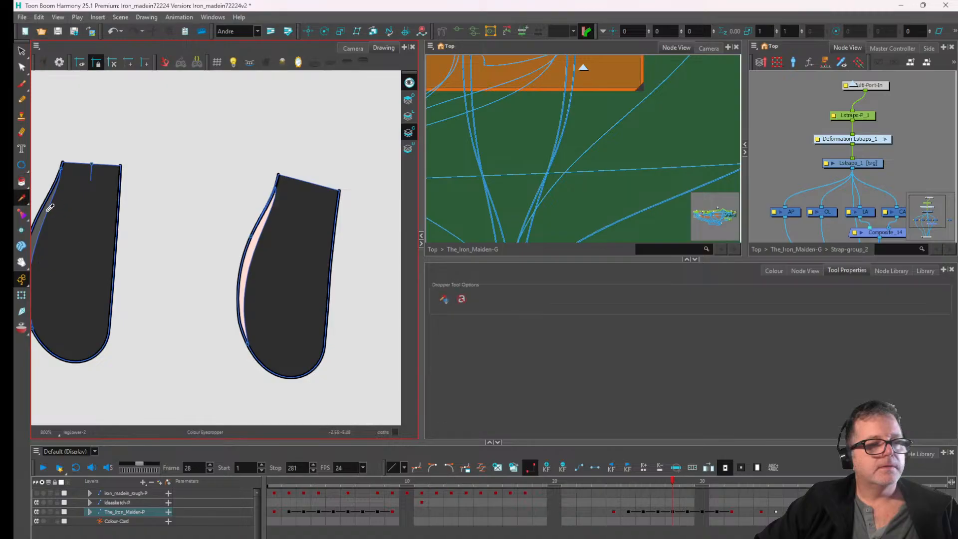
click(21, 181)
click(254, 244)
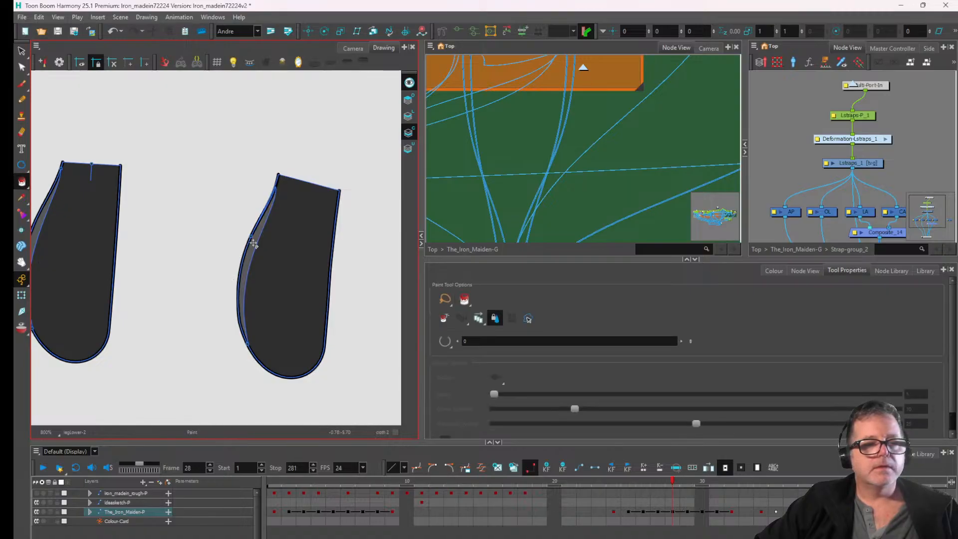
- Repaint the pasted leg's outline on the Line Art layer with the outline colour sampled from the old dark leg
drag(78, 193, 118, 186)
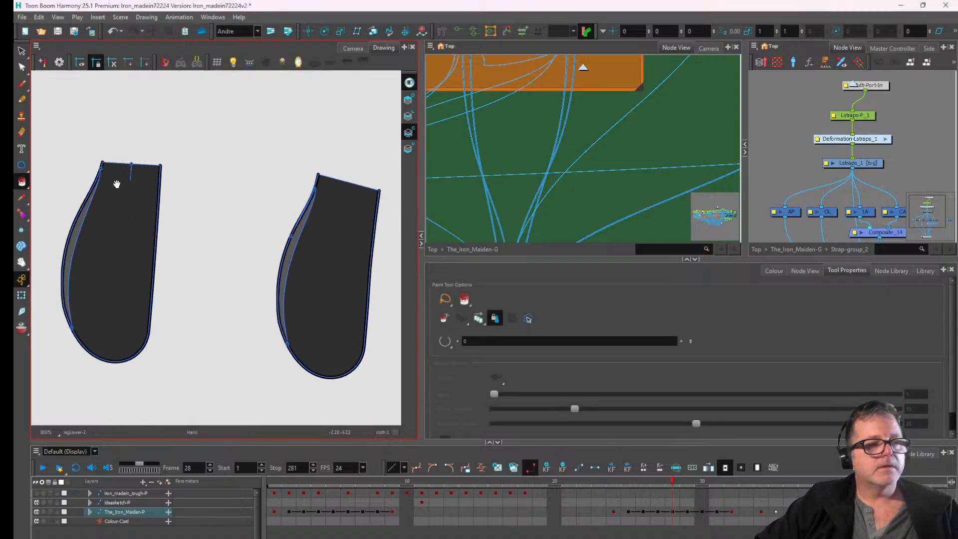
click(21, 50)
key(alt+d)
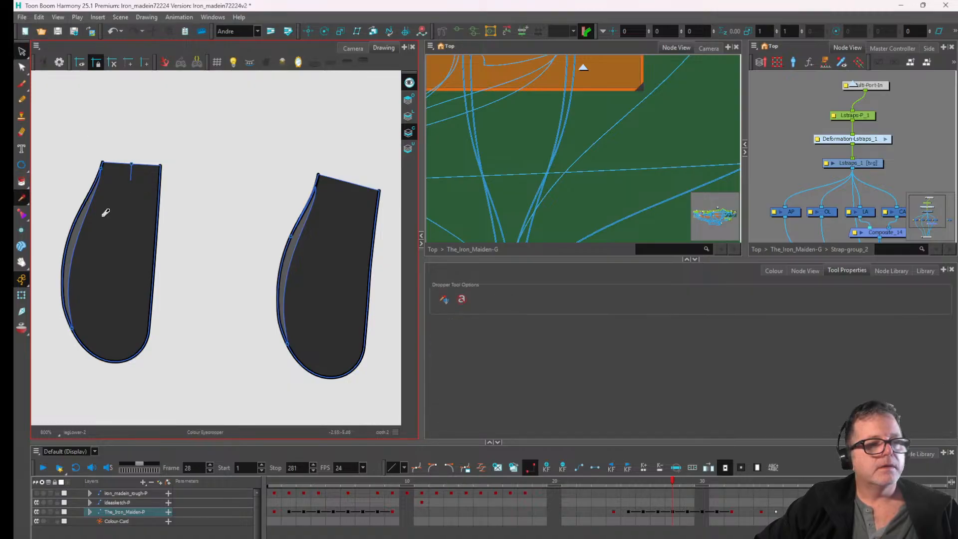
scroll(101, 215, up, 2)
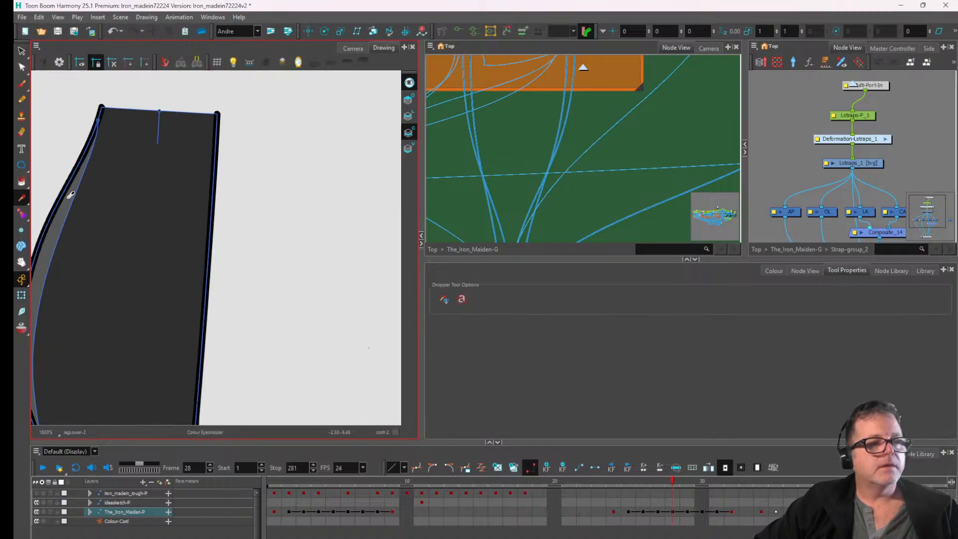
click(21, 182)
scroll(252, 208, down, 4)
drag(298, 214, 247, 223)
scroll(294, 240, up, 3)
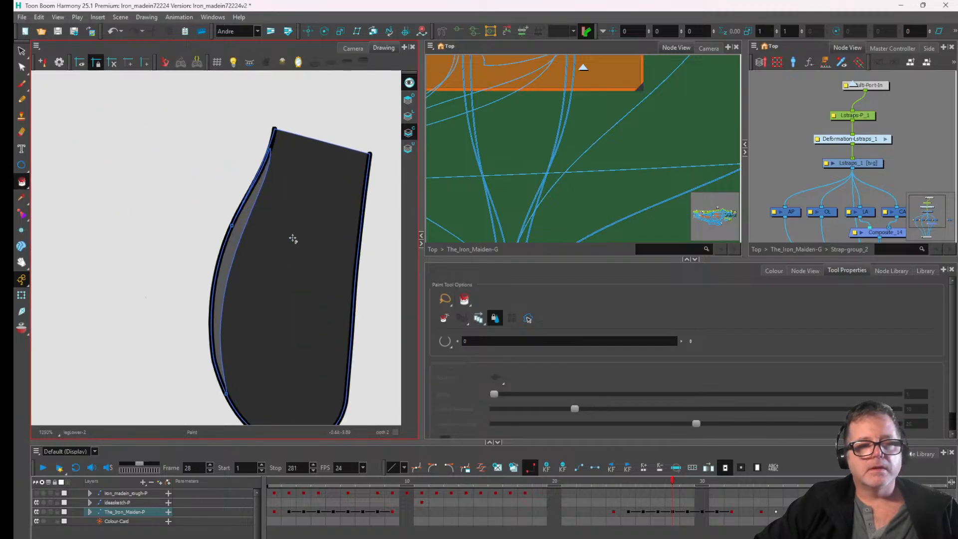
click(410, 83)
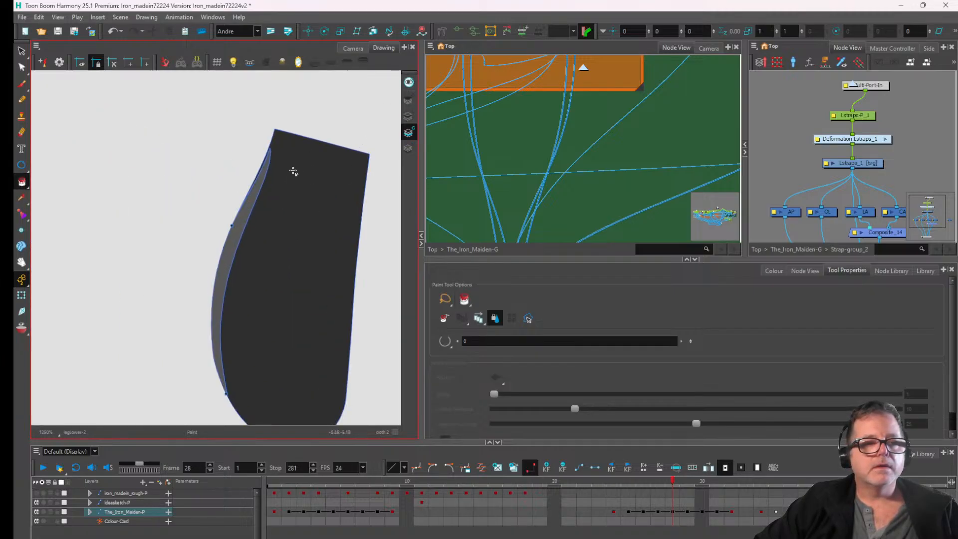
click(408, 115)
click(256, 185)
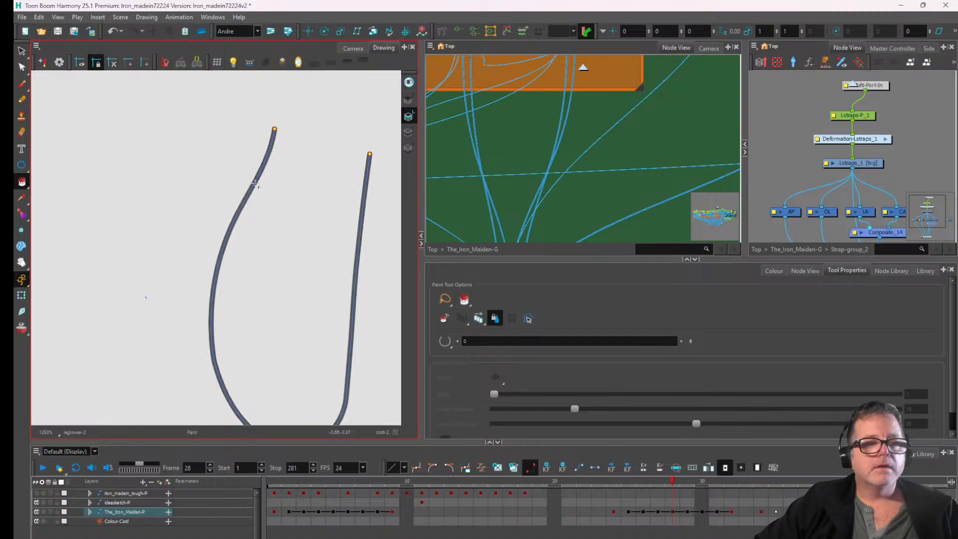
- Sample the old dark leg's black outline colour again and apply it to the new lower leg's outline
scroll(200, 198, down, 5)
drag(154, 208, 205, 210)
scroll(180, 216, up, 6)
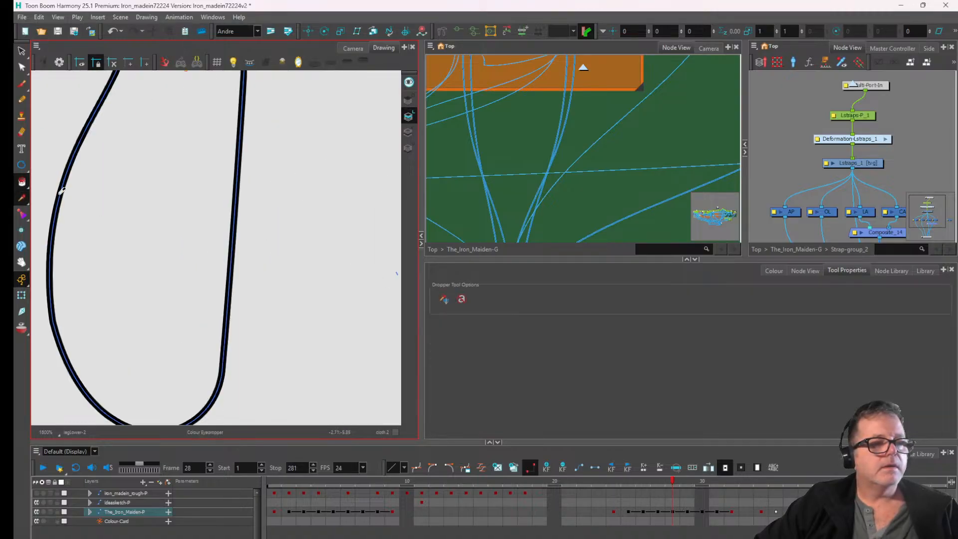
click(22, 197)
click(22, 183)
scroll(182, 192, down, 5)
drag(186, 191, 126, 207)
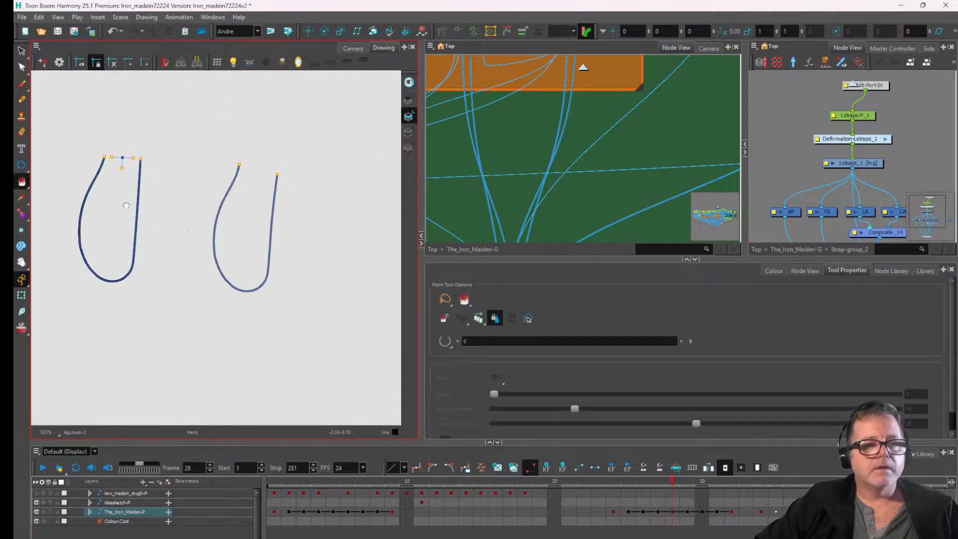
scroll(249, 245, up, 5)
click(155, 258)
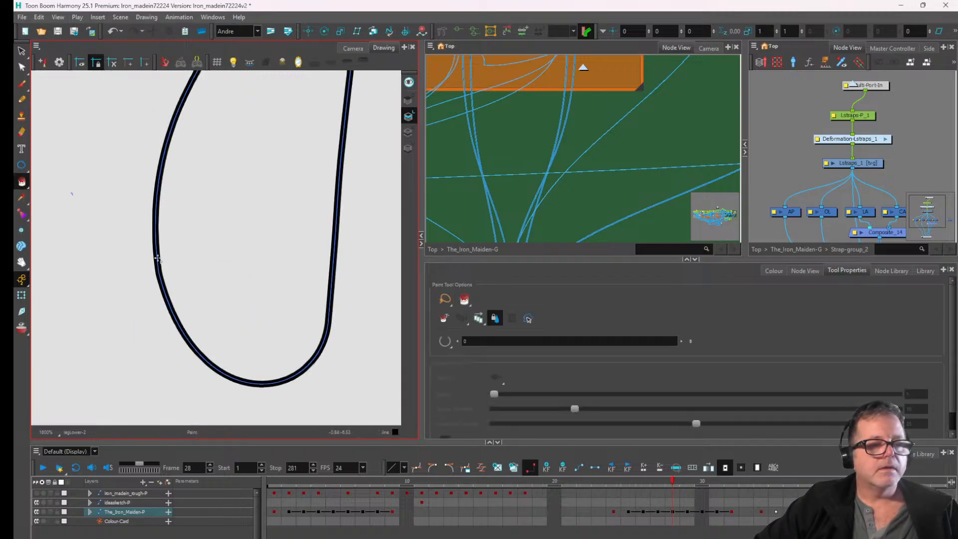
scroll(152, 262, down, 5)
drag(133, 261, 200, 268)
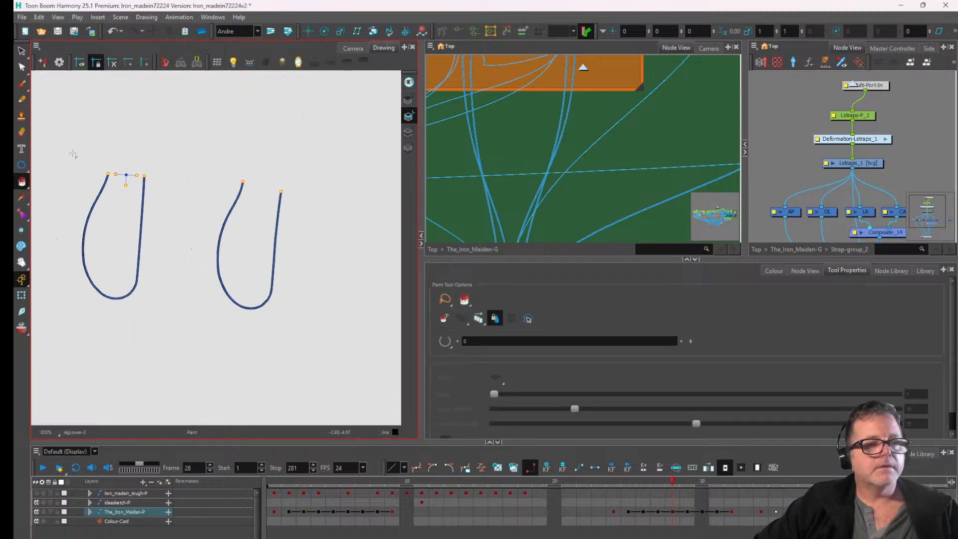
- Show all art layers of the lower leg drawing and delete the old dark leg artwork that was set aside
click(409, 82)
key(alt+s)
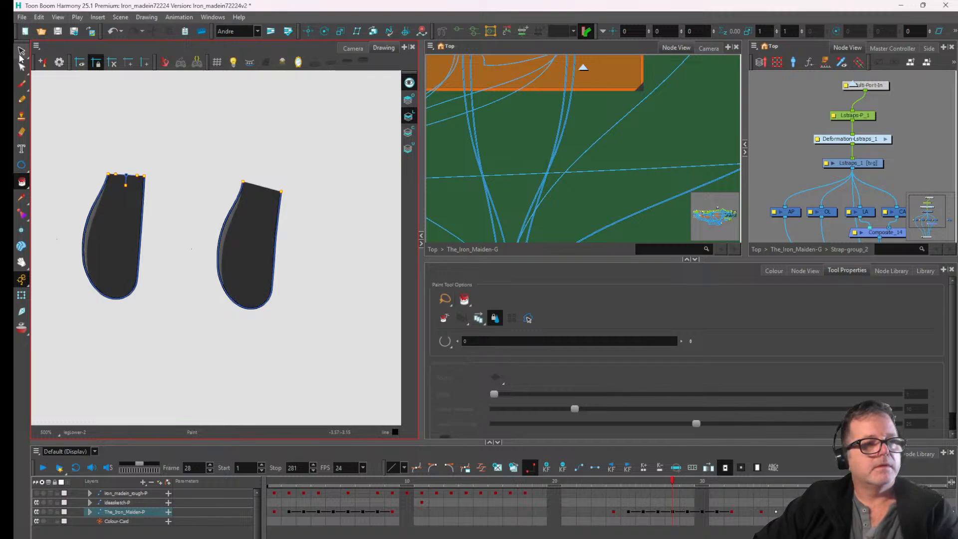
mouse_move(110, 134)
mouse_down()
mouse_move(71, 270)
mouse_move(108, 296)
mouse_move(153, 159)
mouse_up()
key(Delete)
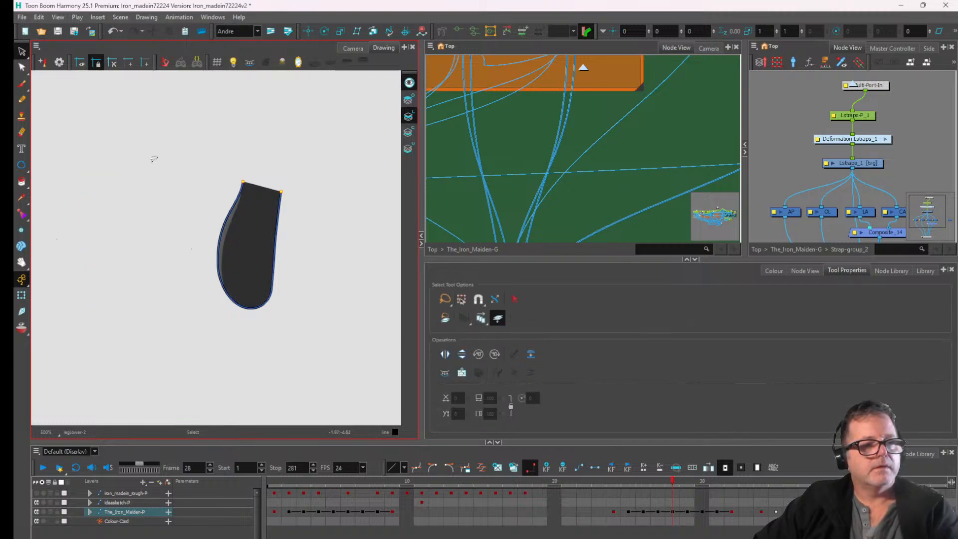
- Show the opposite lower leg's deformation in the camera at frame 28 and nudge its inner knee point toward the leg
click(353, 48)
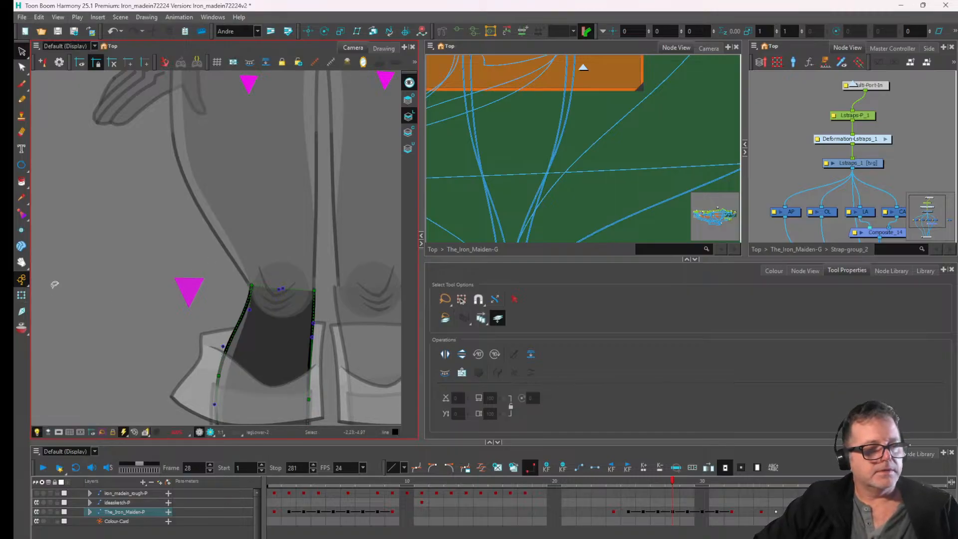
click(21, 296)
drag(391, 320, 272, 278)
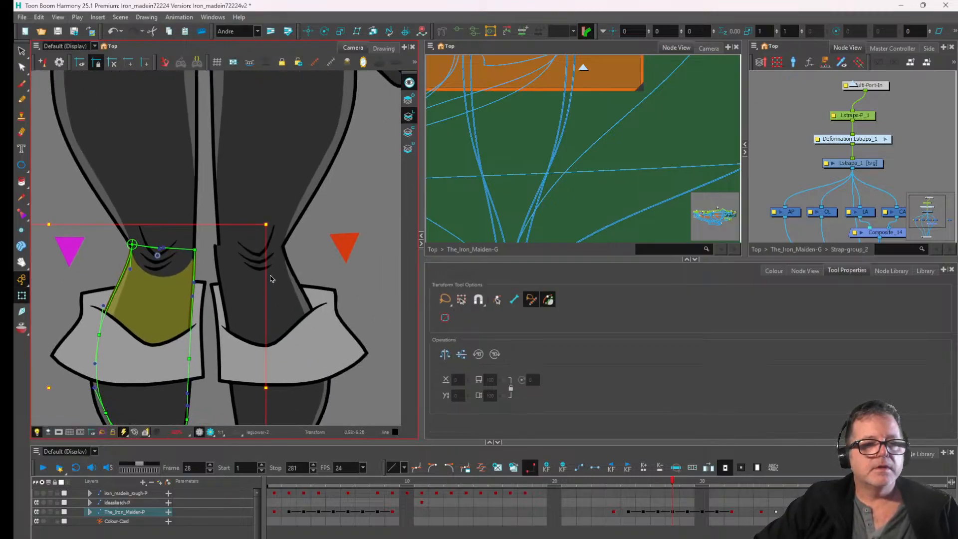
click(287, 278)
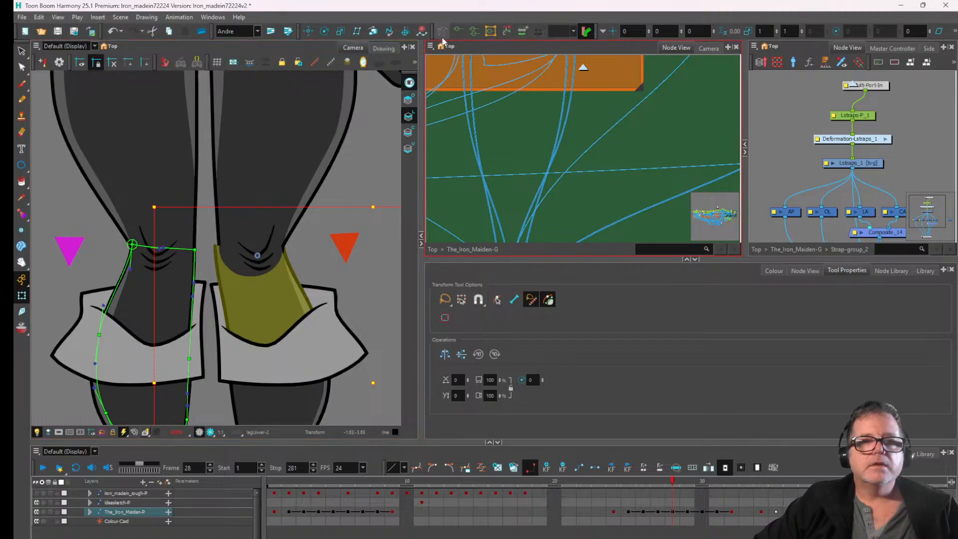
scroll(296, 244, up, 2)
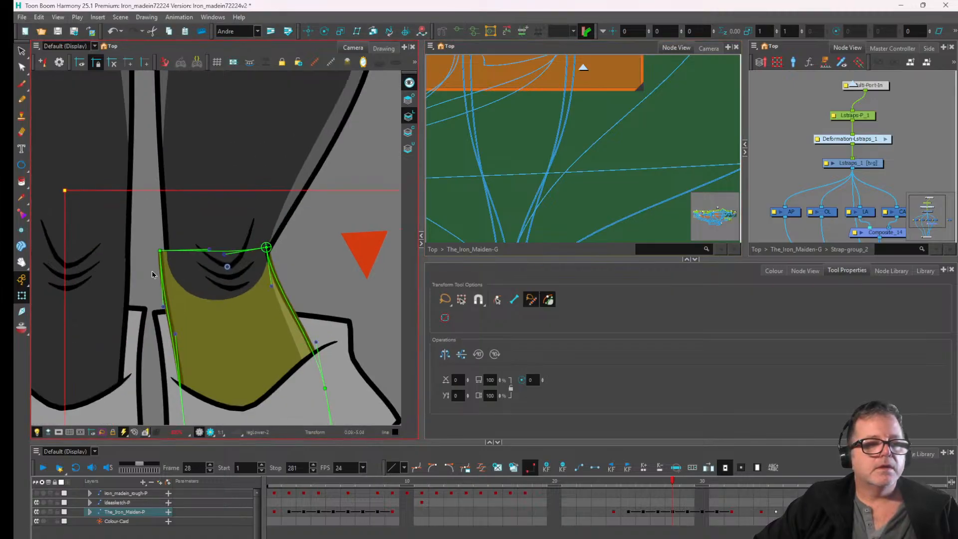
click(160, 251)
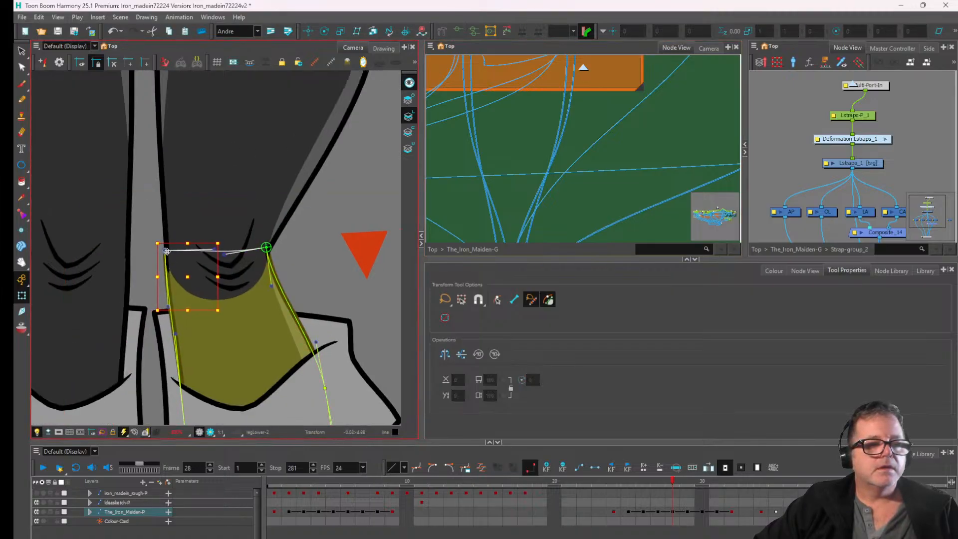
scroll(175, 250, down, 5)
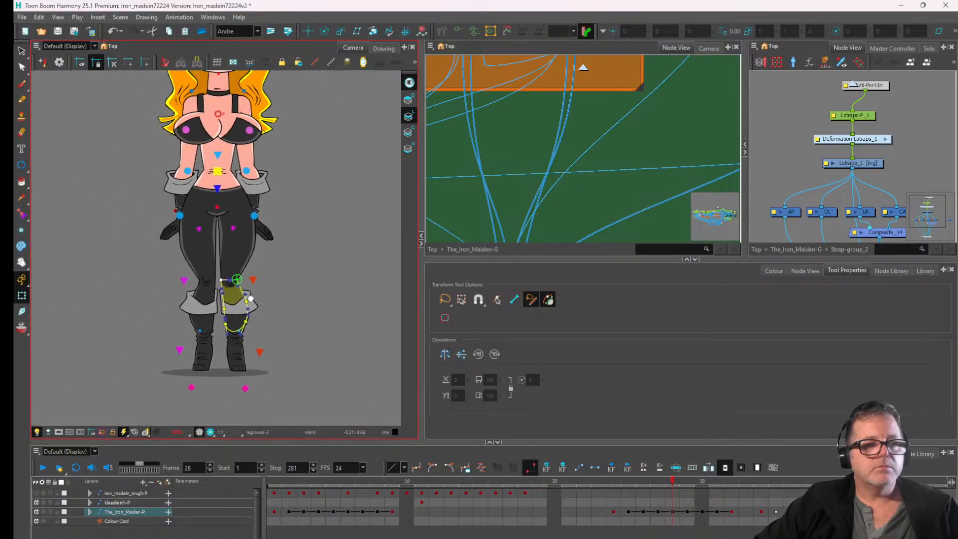
- At frame 29, swap the hips to drawing 1_1 and the skin-coloured leg's upper and lower parts to drawing 2
drag(673, 485, 683, 484)
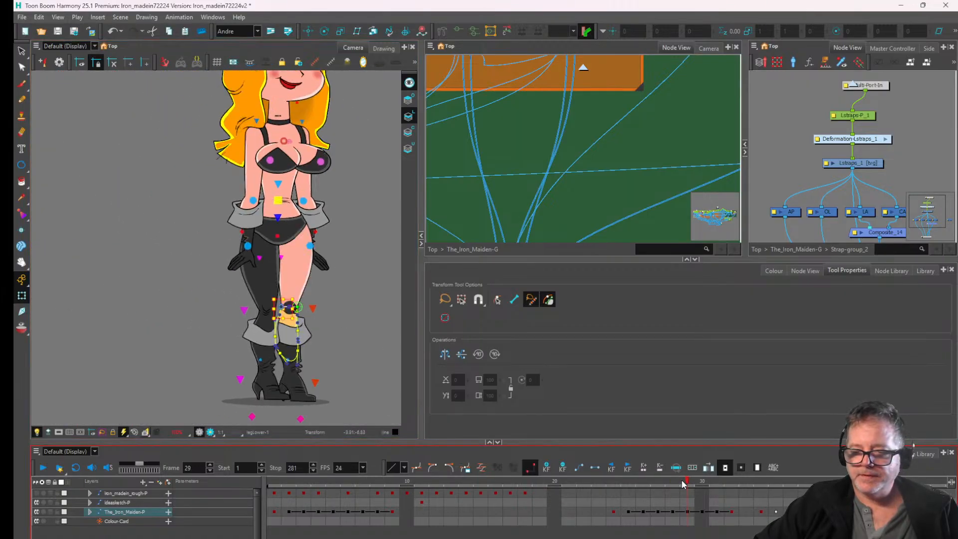
scroll(365, 319, up, 2)
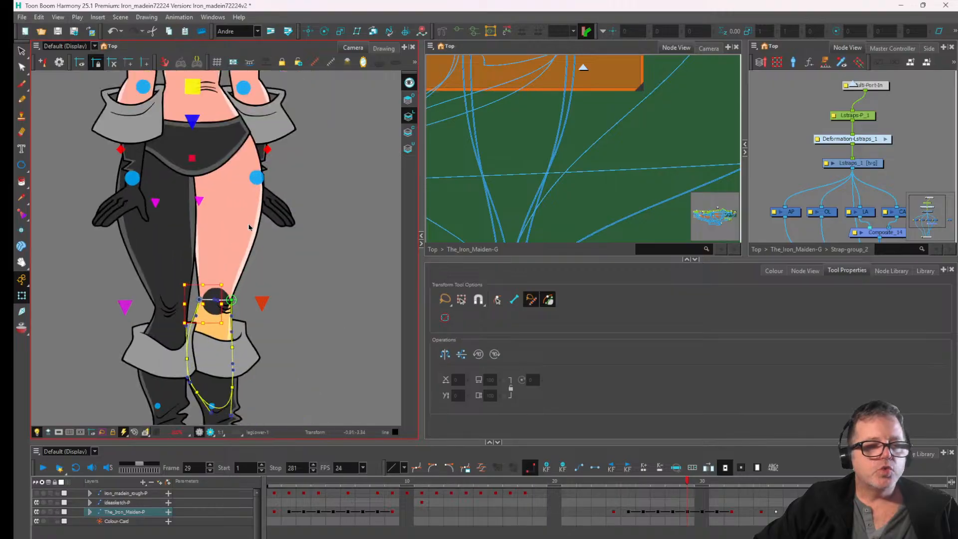
click(244, 225)
drag(206, 158, 241, 215)
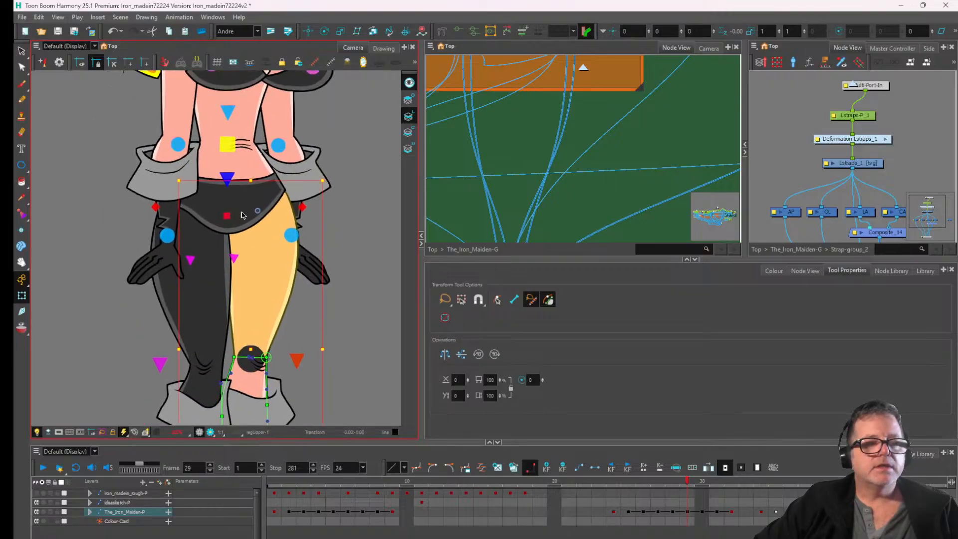
click(255, 208)
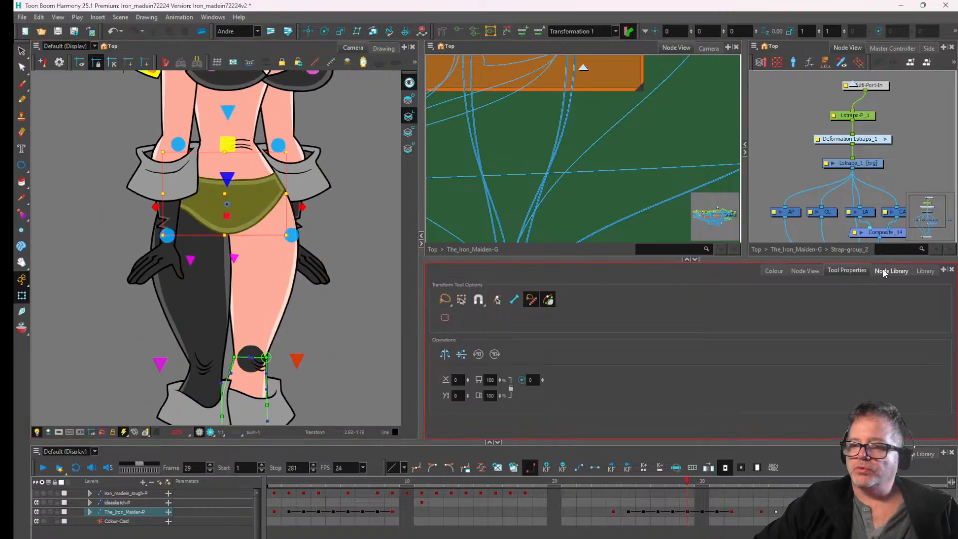
click(926, 271)
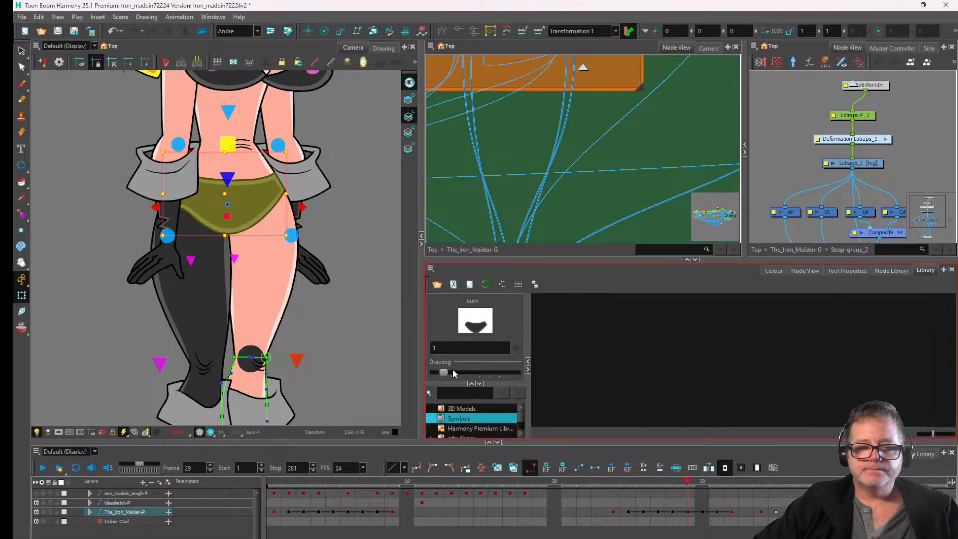
drag(447, 374, 451, 374)
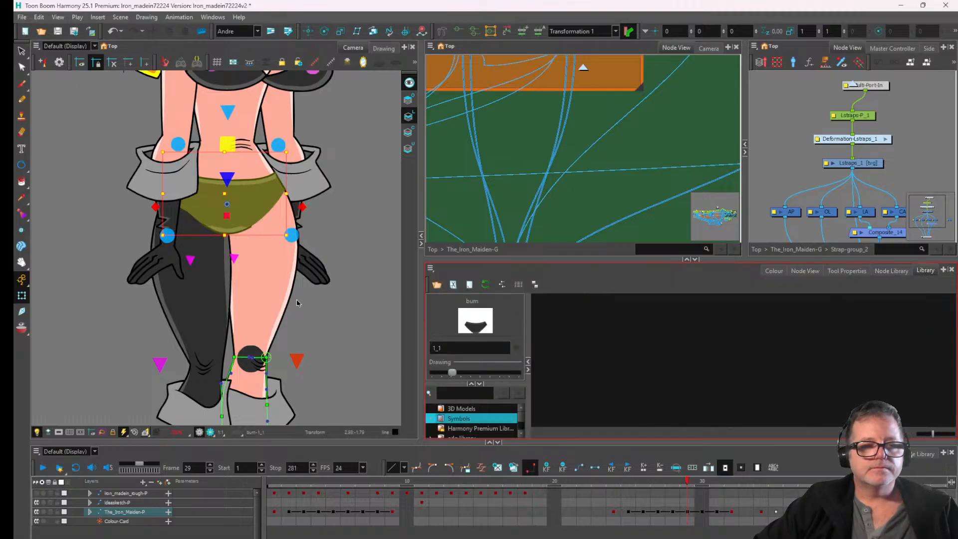
click(229, 283)
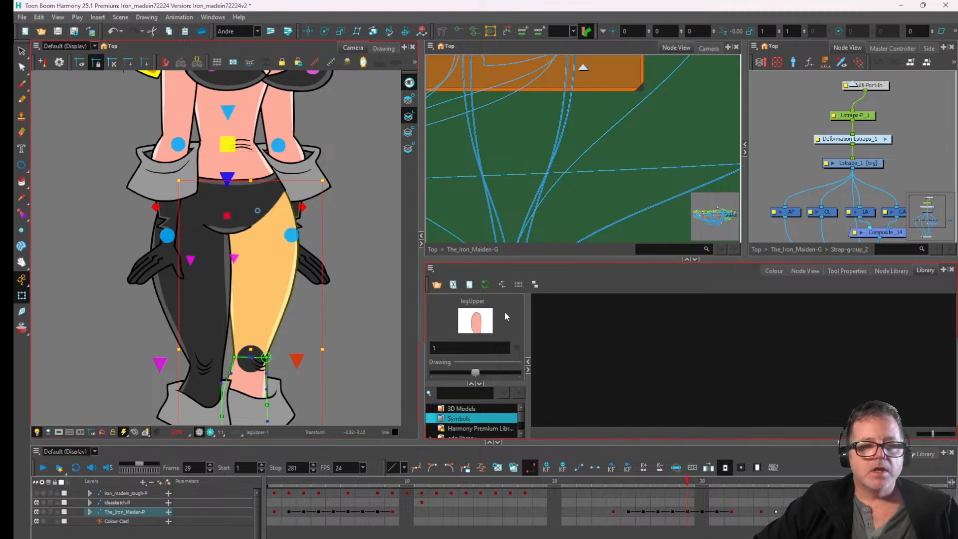
drag(477, 374, 517, 372)
click(254, 383)
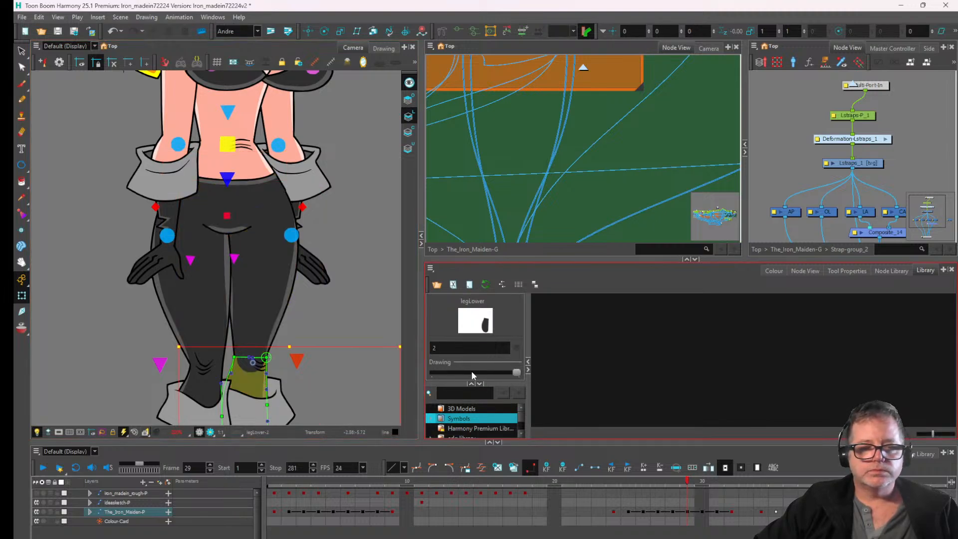
- At frame 25, swap the upper and lower parts of both legs to the dark drawing 2
click(627, 483)
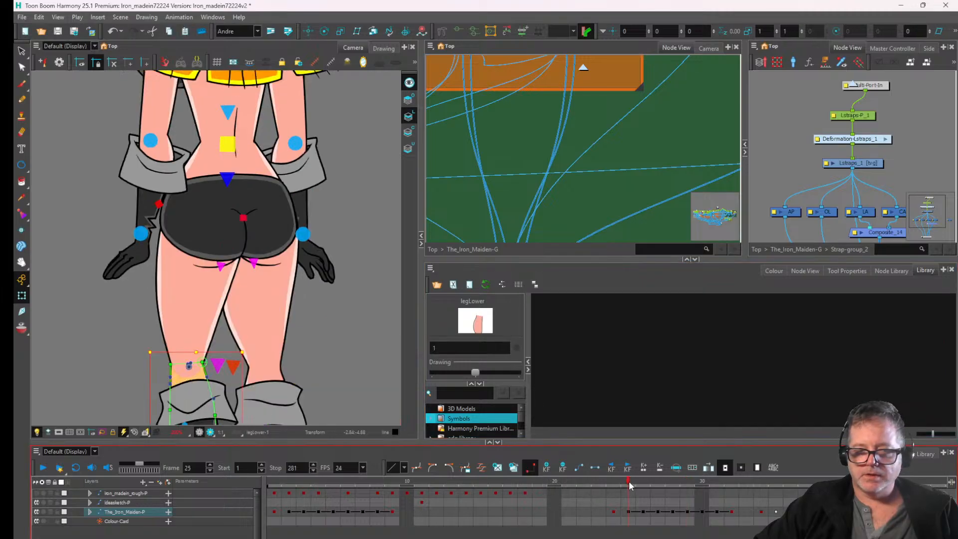
click(309, 312)
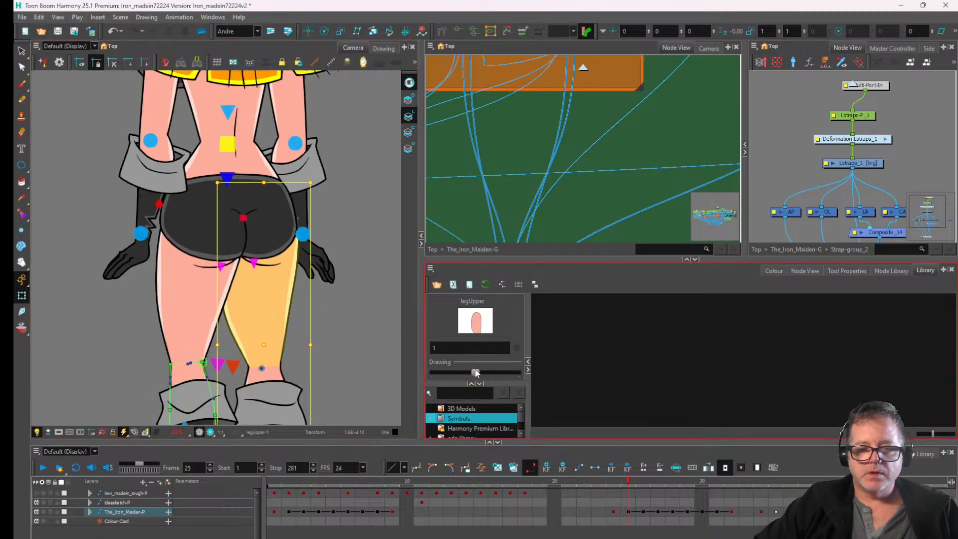
drag(476, 372, 517, 372)
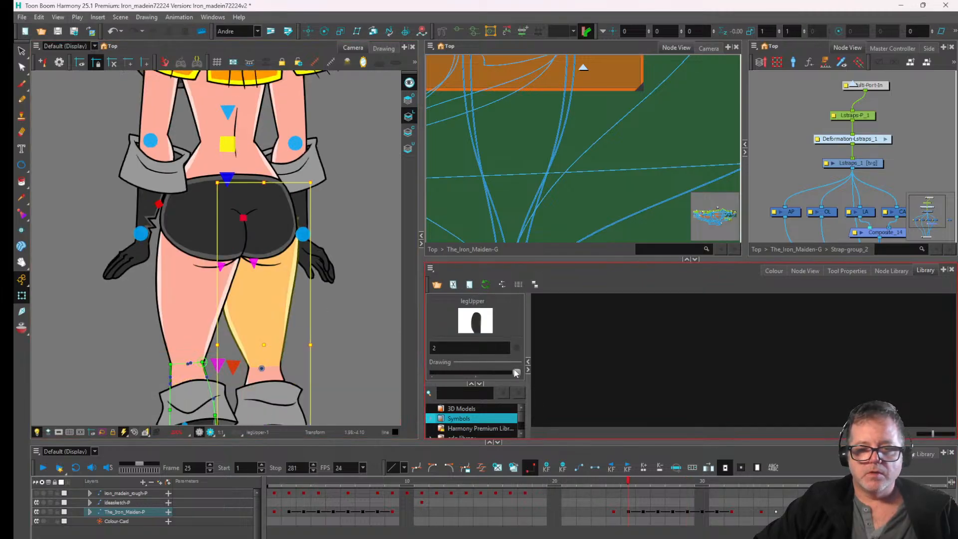
click(251, 382)
drag(478, 372, 542, 381)
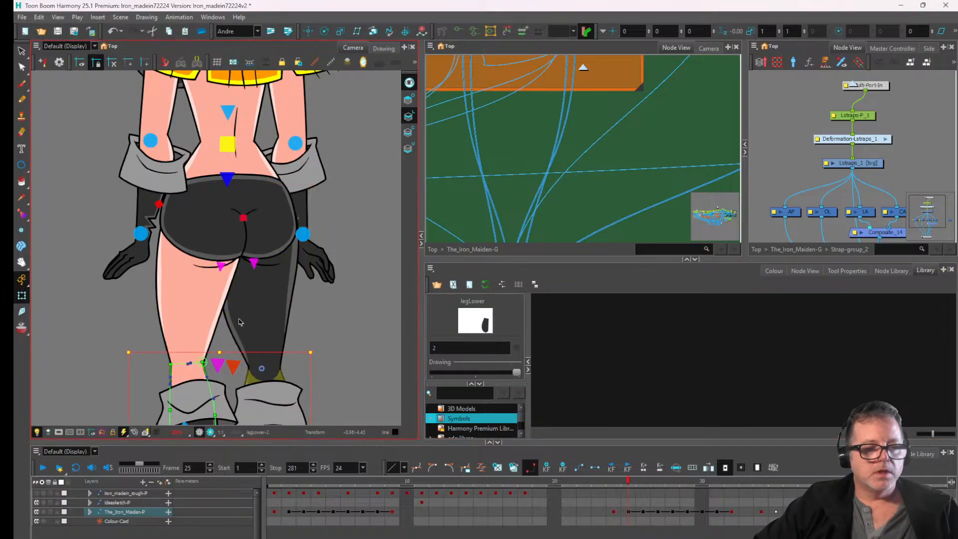
click(214, 303)
drag(483, 372, 517, 373)
click(173, 382)
- Swap the hips at frame 25 to drawing cooked17_2 and deselect them
click(206, 235)
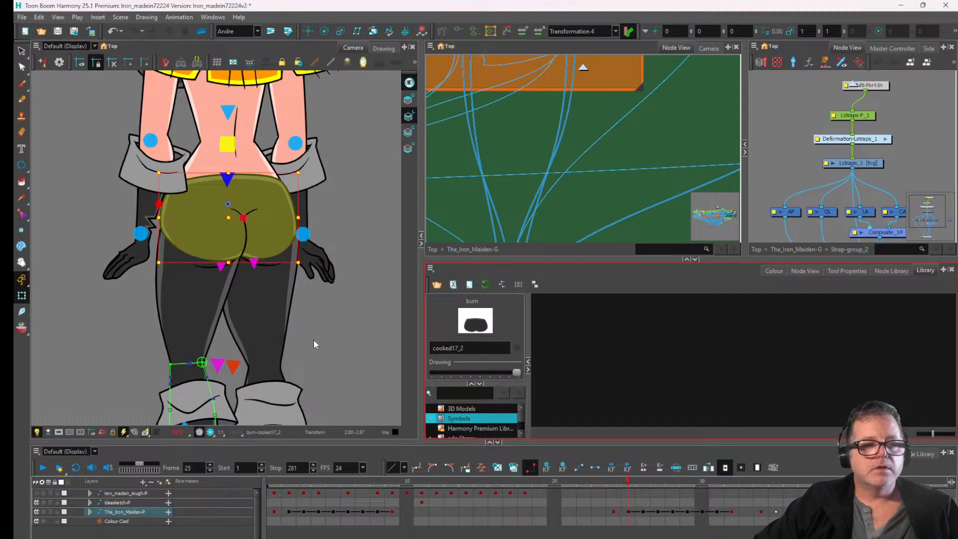
key(space)
drag(242, 227, 266, 236)
click(168, 298)
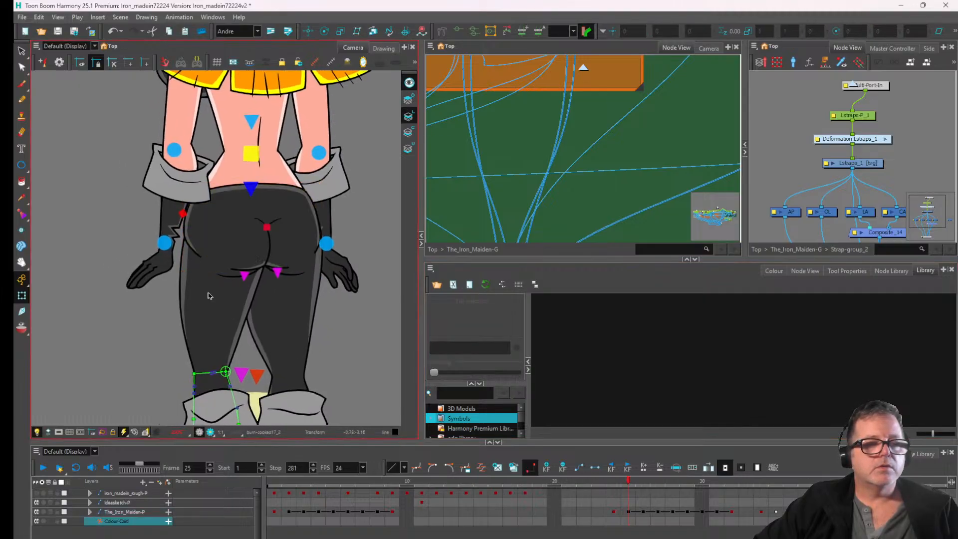
- Compare the hips layer's other drawings at frame 25, return to cooked17_2, and inspect how its outline meets the thighs
scroll(164, 259, up, 2)
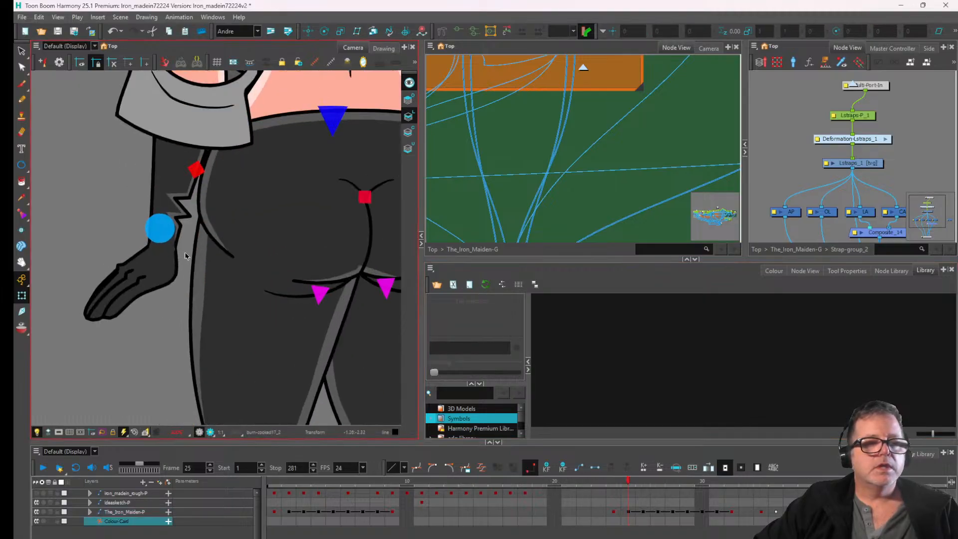
click(222, 243)
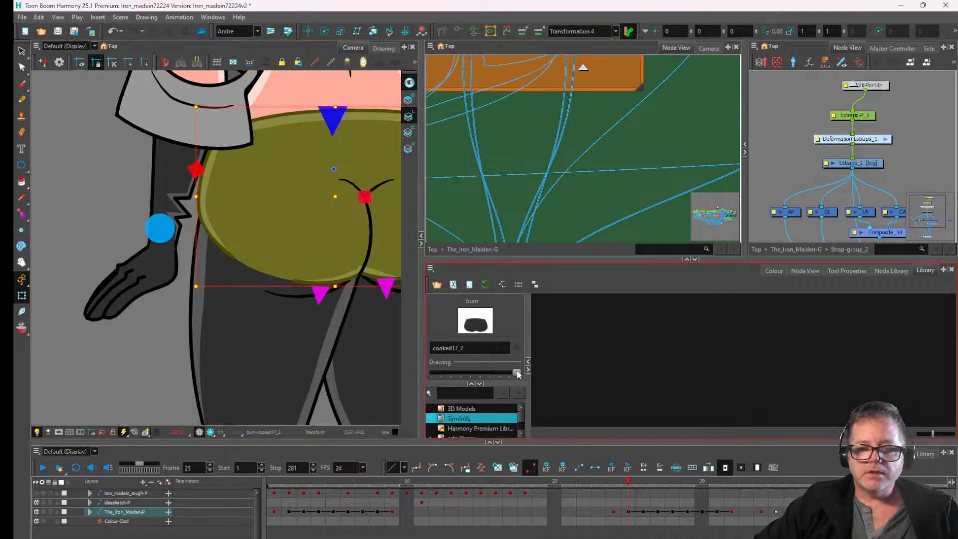
drag(518, 374, 461, 373)
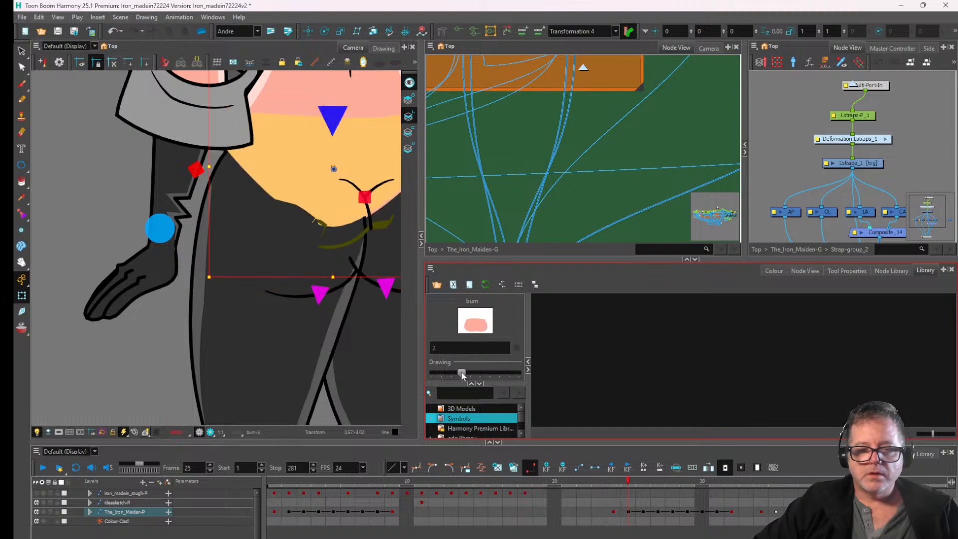
scroll(315, 254, down, 2)
drag(315, 256, 224, 272)
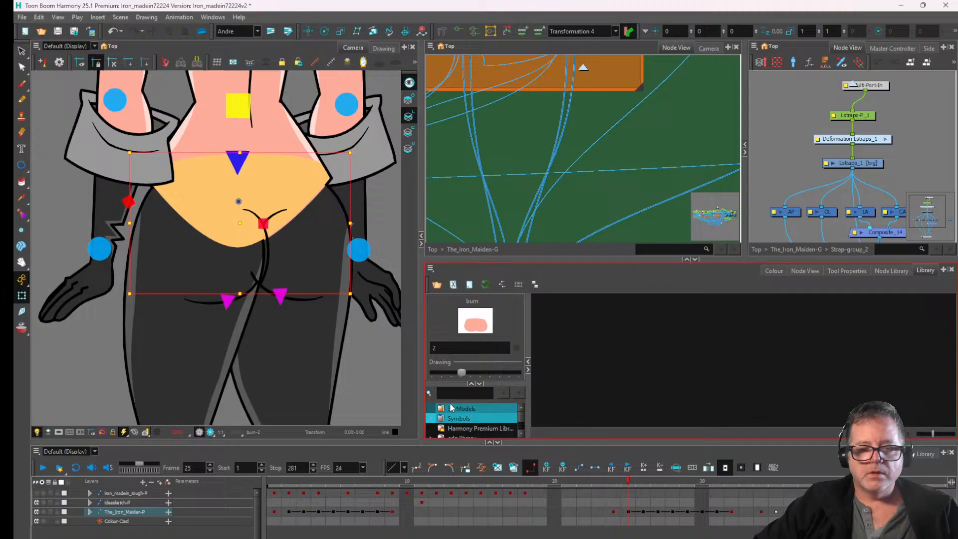
drag(462, 371, 454, 372)
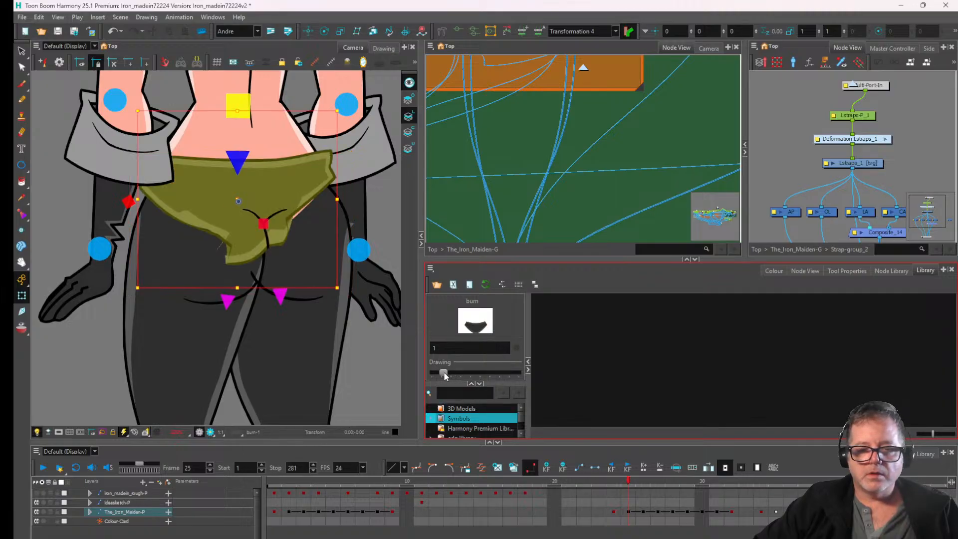
drag(447, 371, 492, 375)
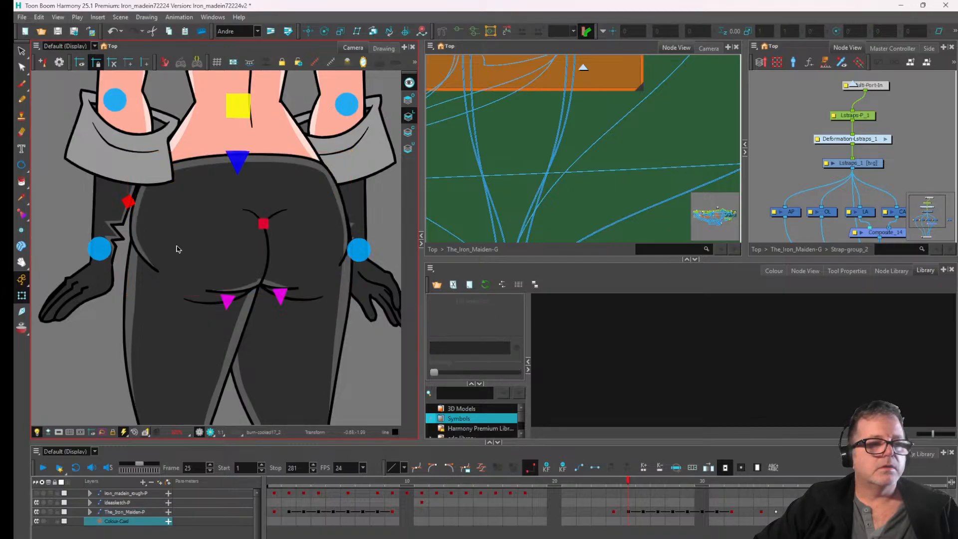
scroll(172, 260, up, 1)
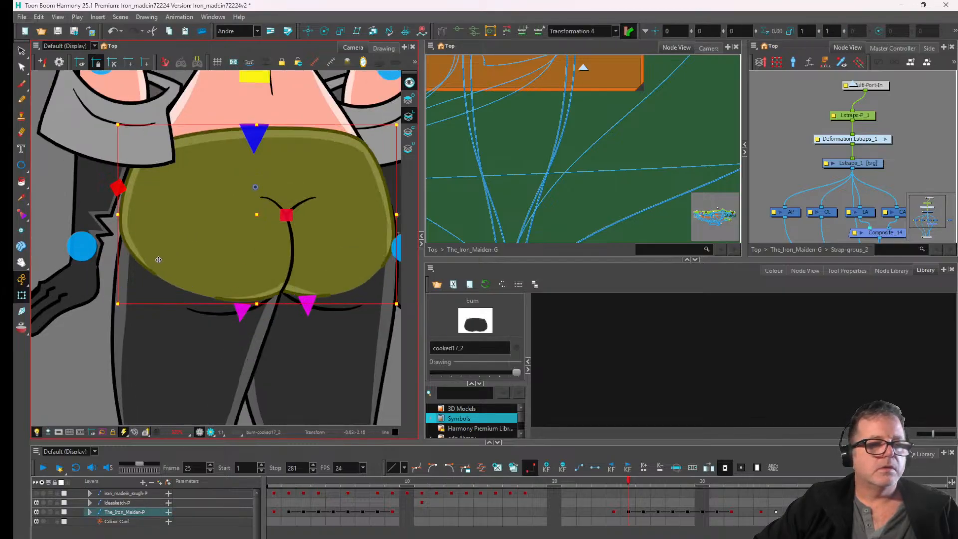
scroll(233, 256, down, 2)
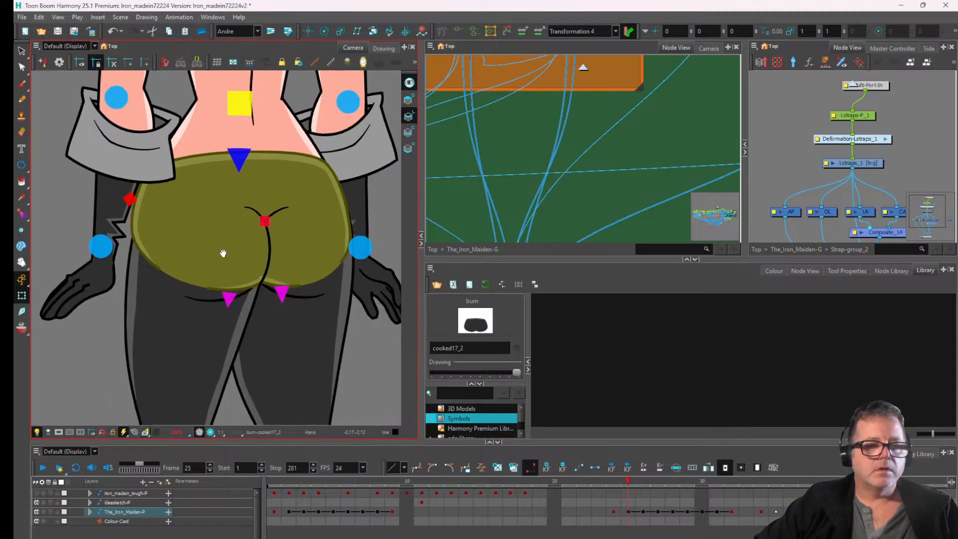
scroll(295, 276, up, 2)
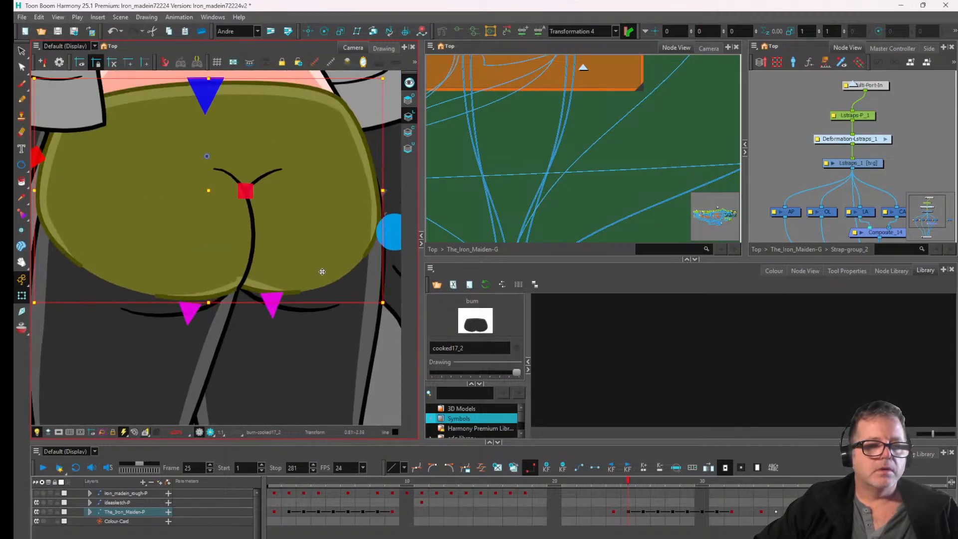
- Swap both bumline crease drawings beneath the hips at frame 25 to drawing 0
drag(235, 257, 248, 261)
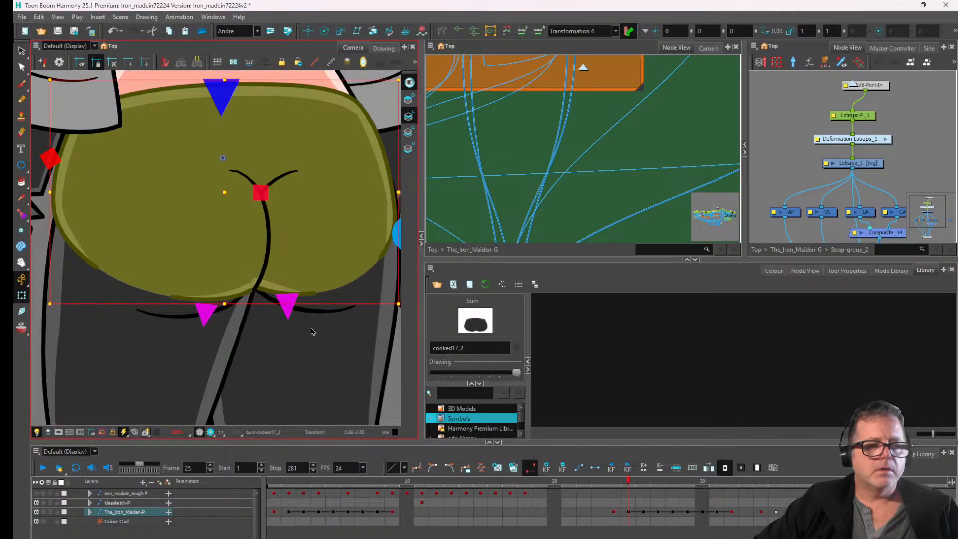
click(484, 211)
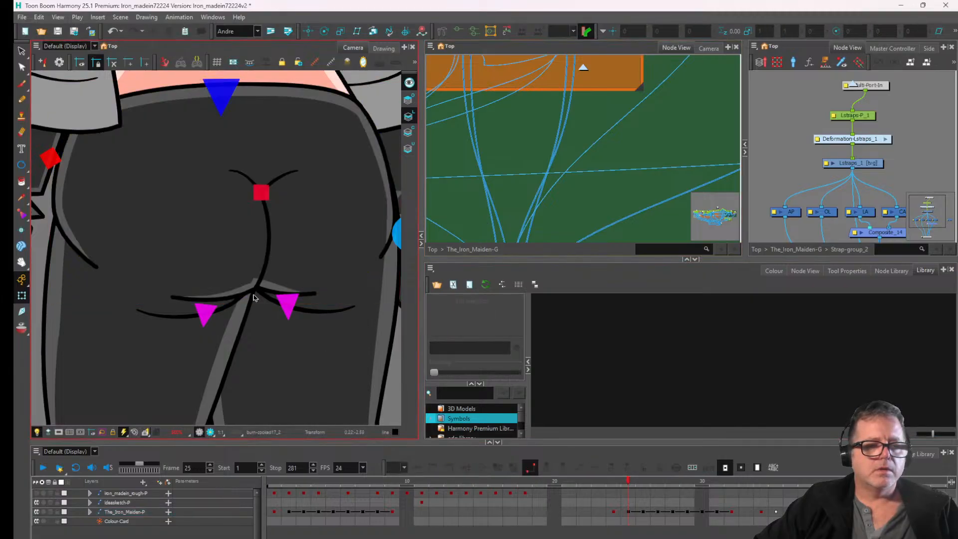
click(269, 299)
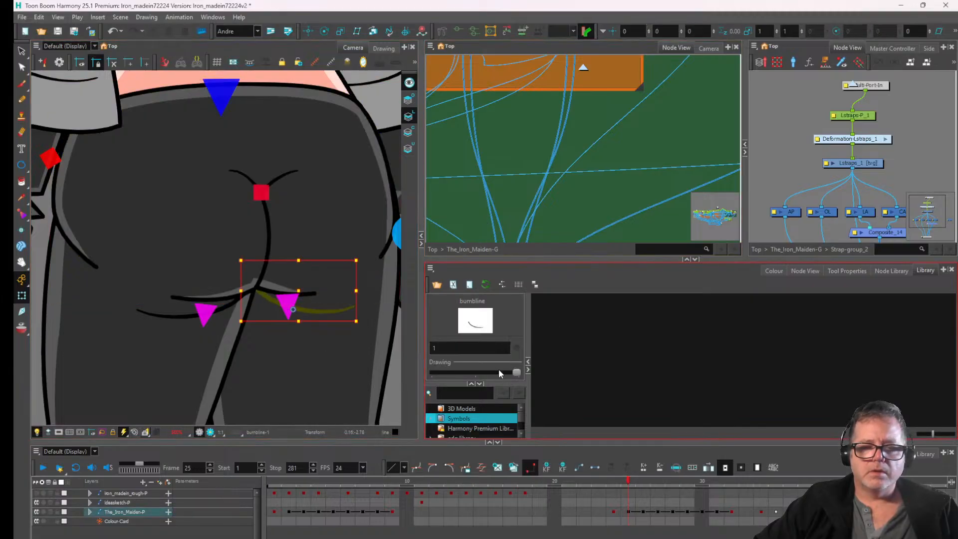
click(496, 372)
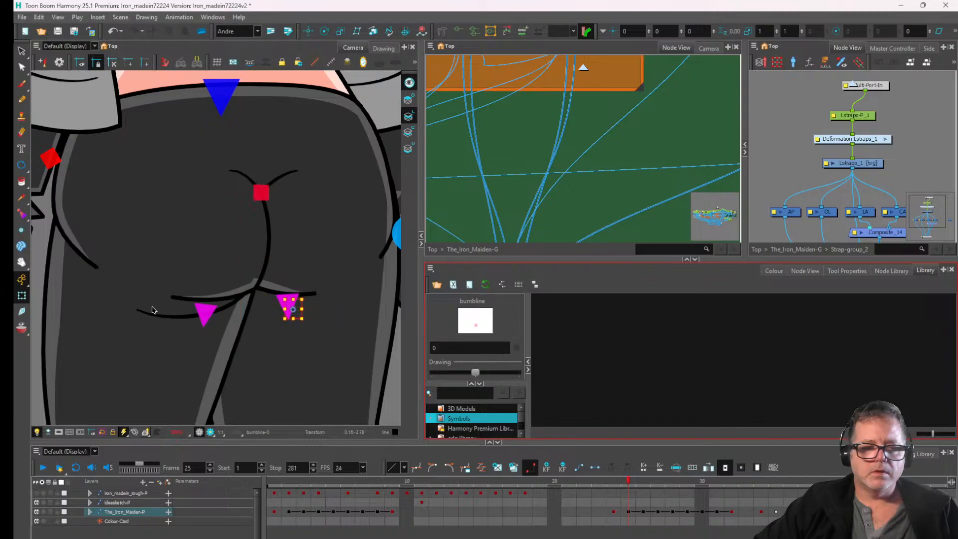
click(186, 317)
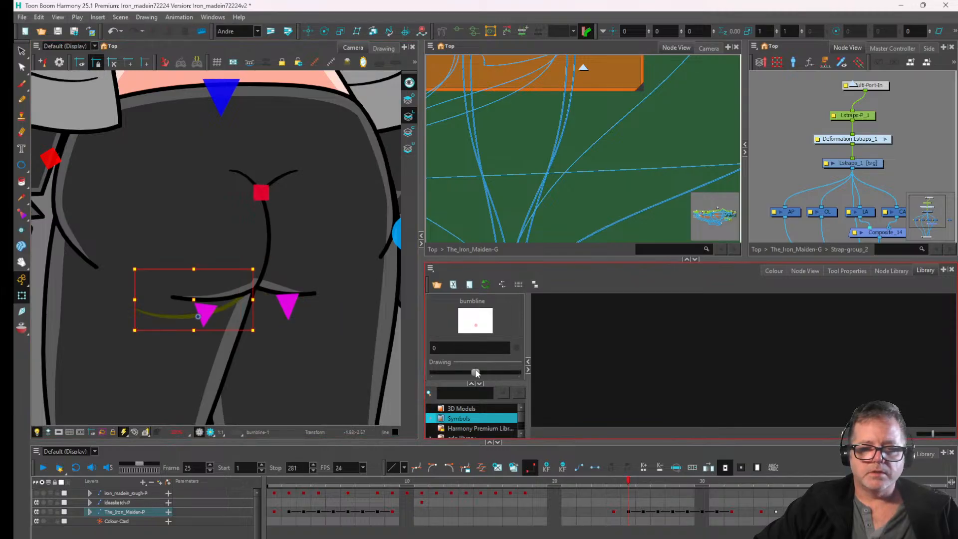
scroll(228, 312, down, 2)
drag(222, 311, 221, 317)
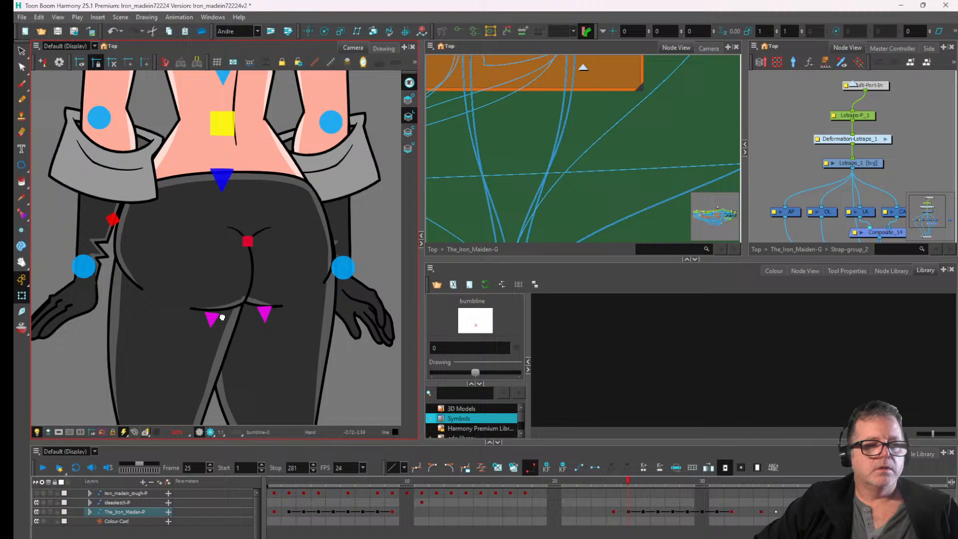
- Show the hips' deformation controls and reshape the lower-left curve by adjusting its point and the neighbouring side handle to smooth the outline
click(138, 279)
scroll(139, 280, up, 1)
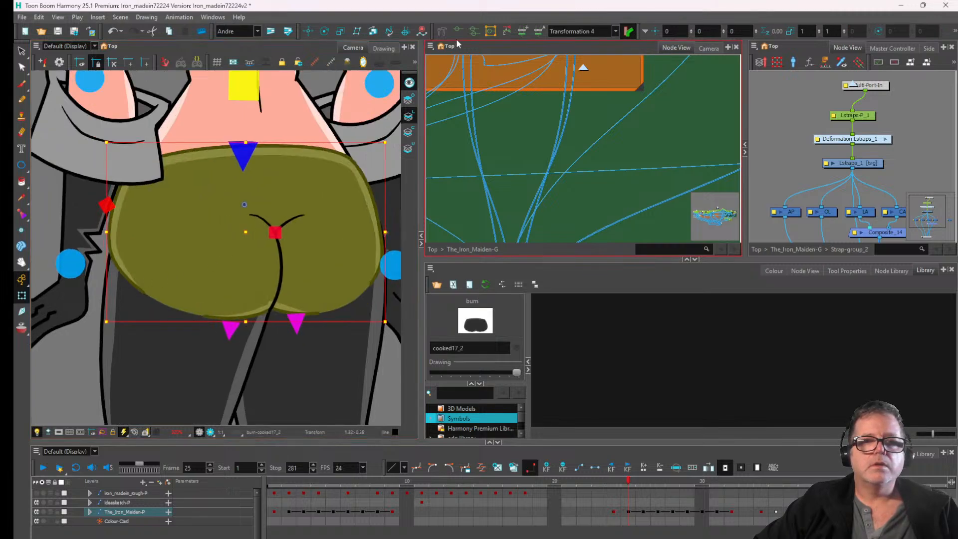
click(458, 32)
scroll(98, 272, up, 2)
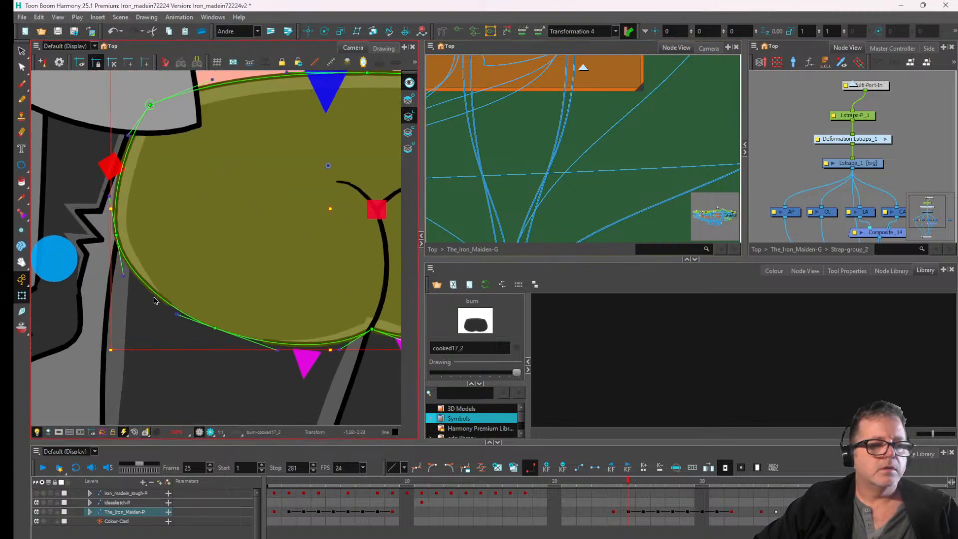
click(216, 329)
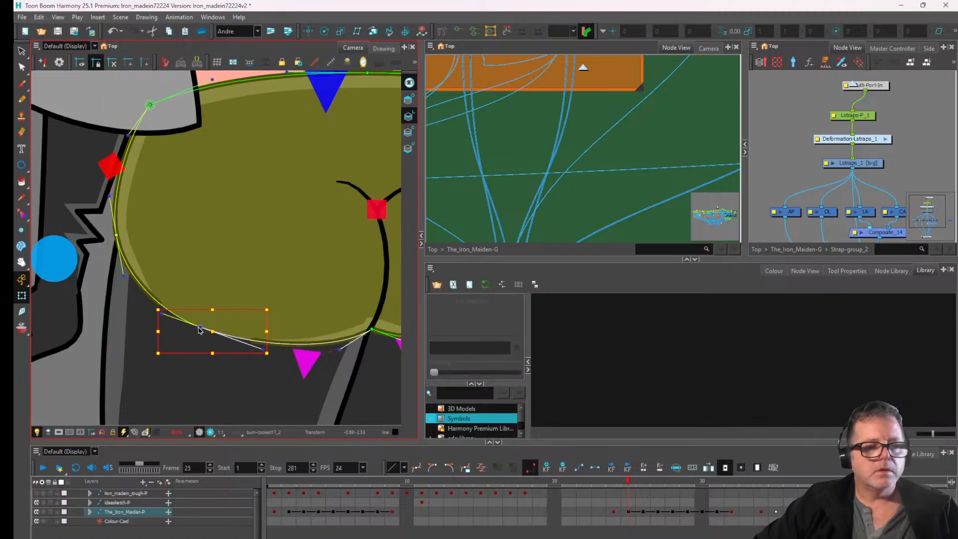
drag(197, 327, 196, 326)
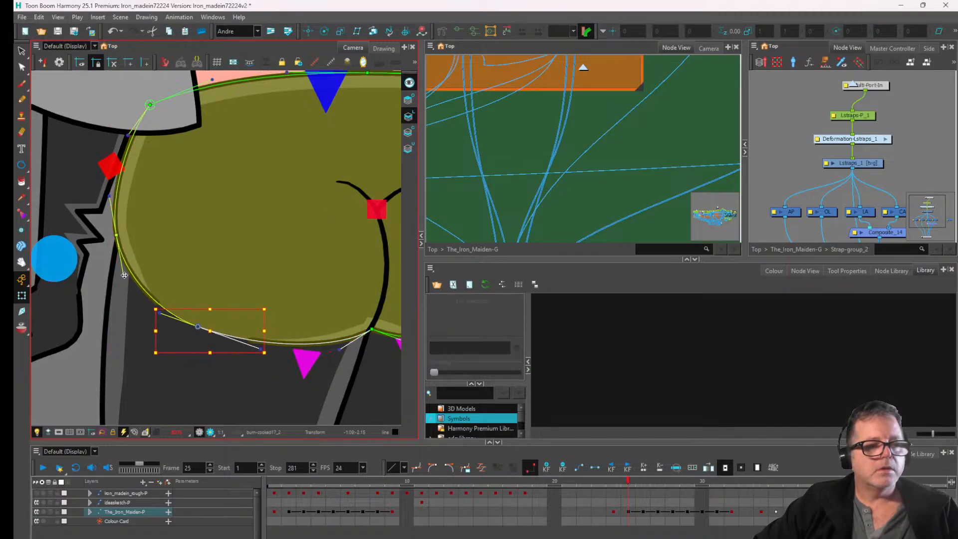
click(124, 275)
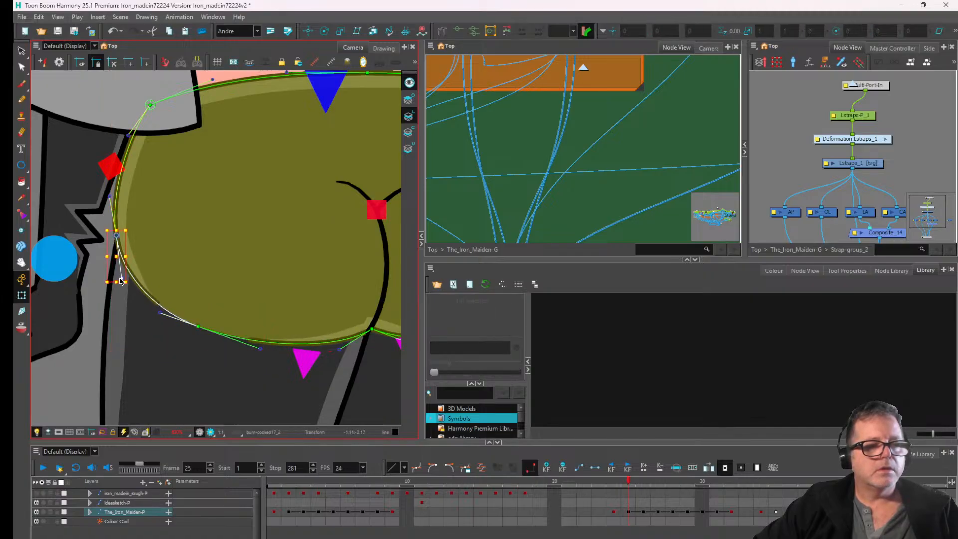
click(198, 325)
scroll(199, 324, down, 2)
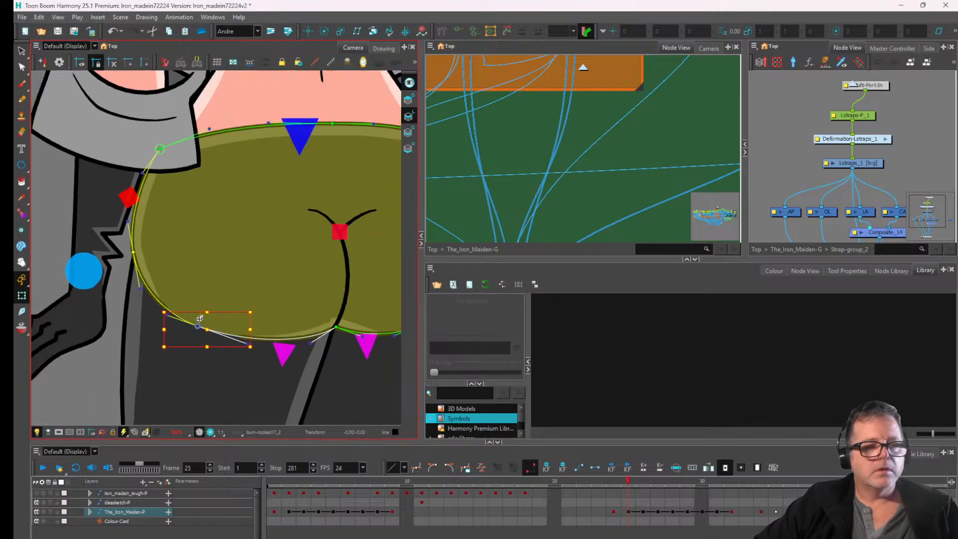
- Reposition the hips' lower centre deformation point onto the dividing line between the thighs and adjust its curve handles
scroll(328, 321, up, 2)
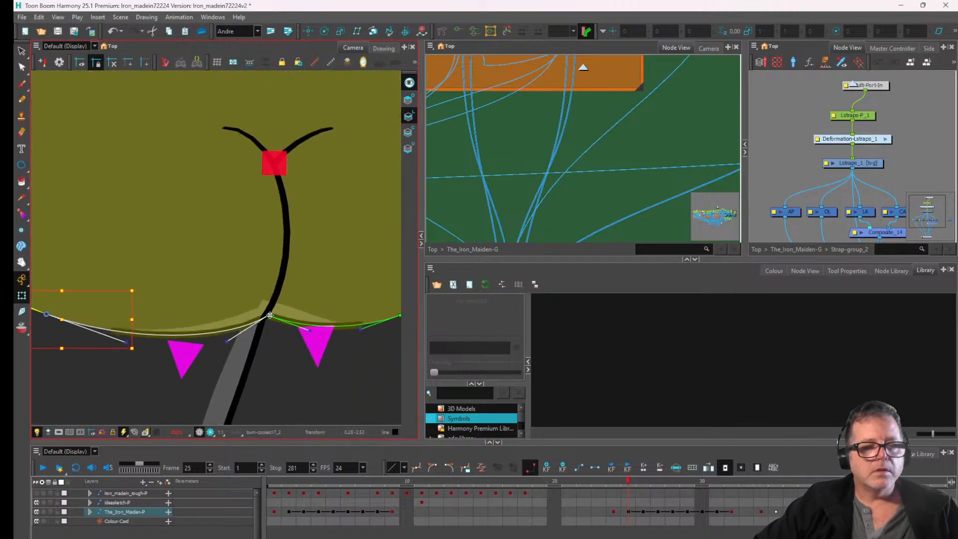
click(270, 315)
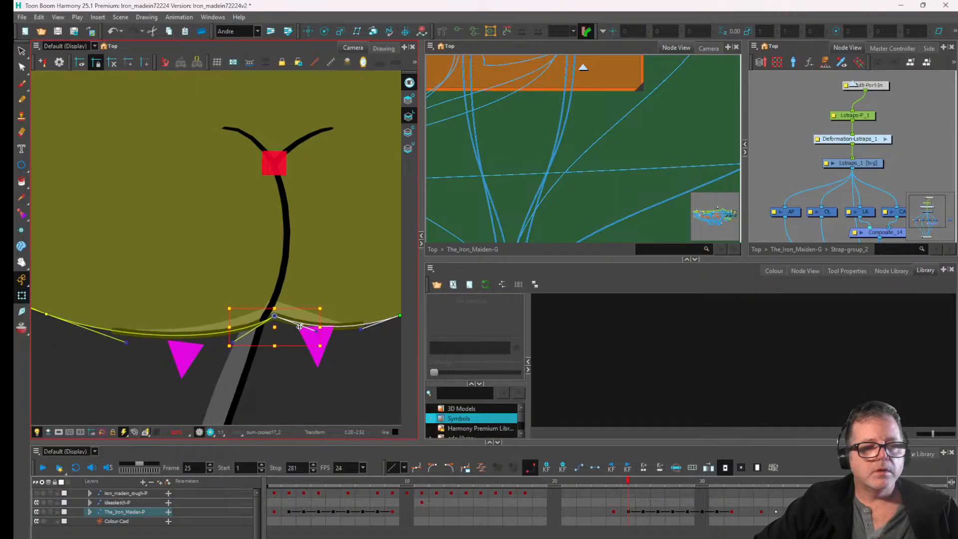
drag(317, 331, 303, 329)
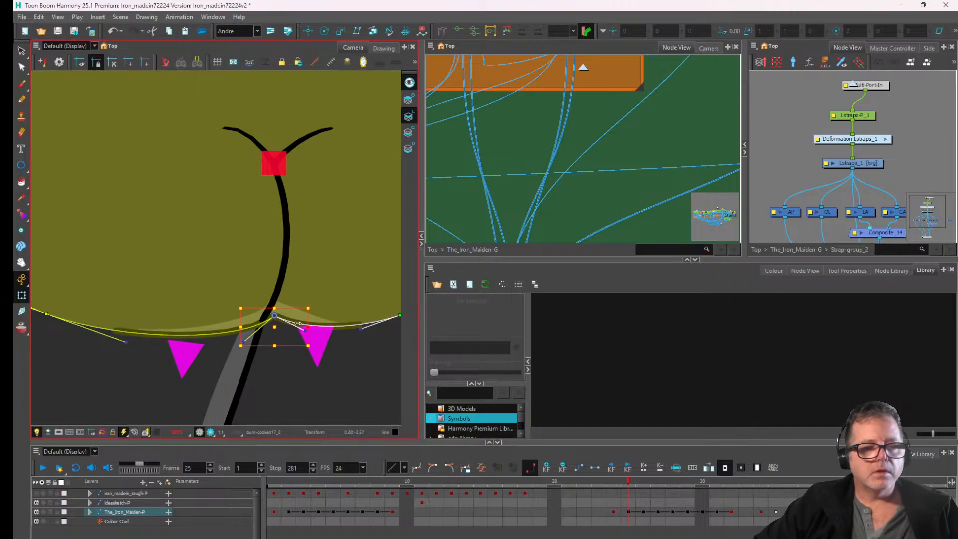
key(Escape)
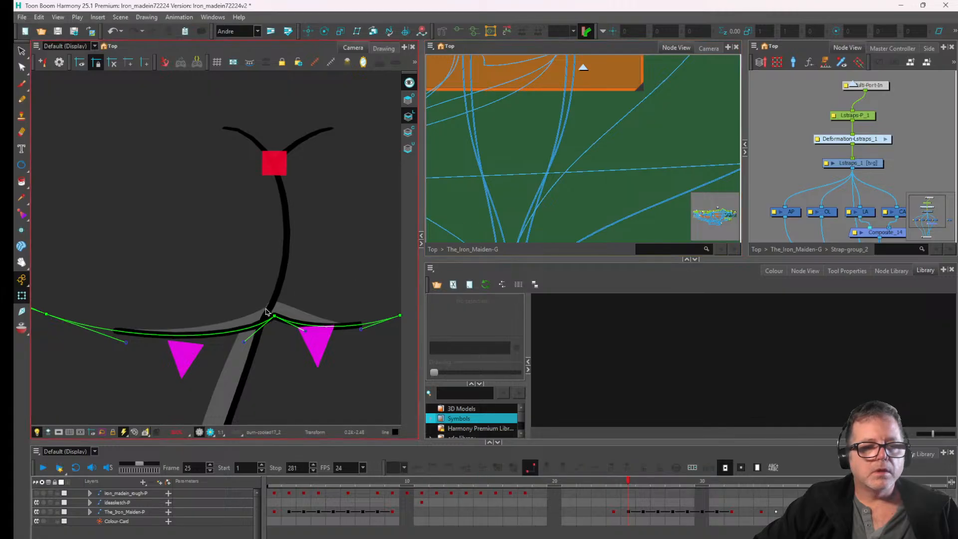
click(270, 316)
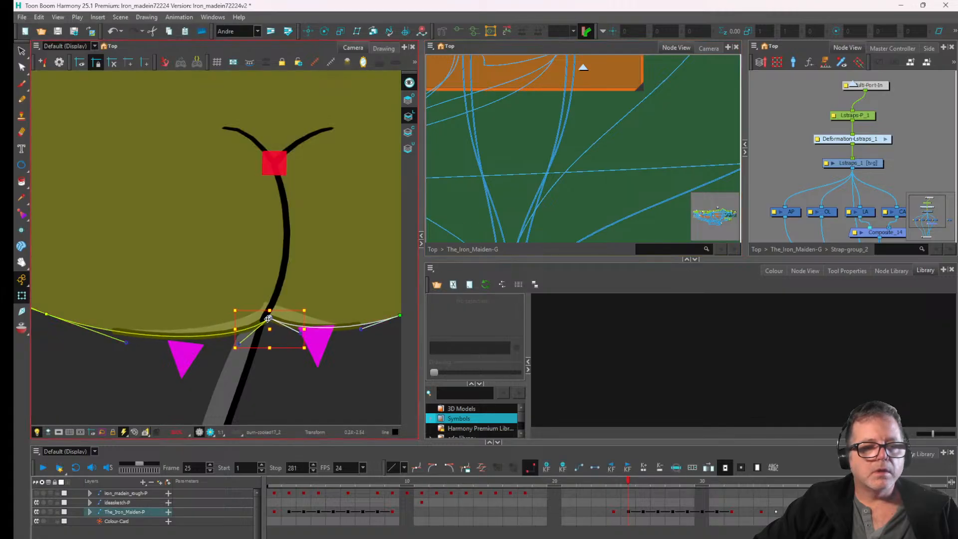
key(Escape)
click(242, 348)
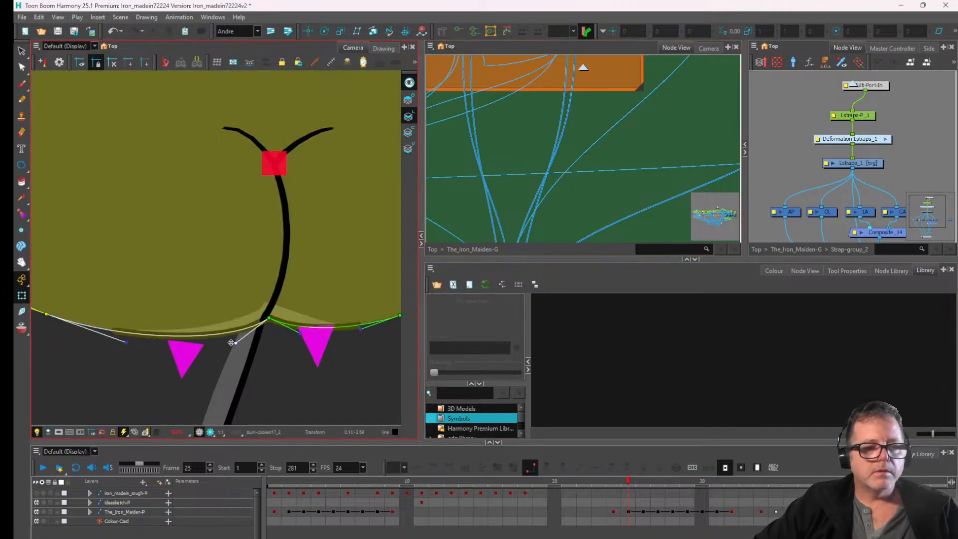
scroll(282, 310, down, 4)
scroll(283, 310, down, 4)
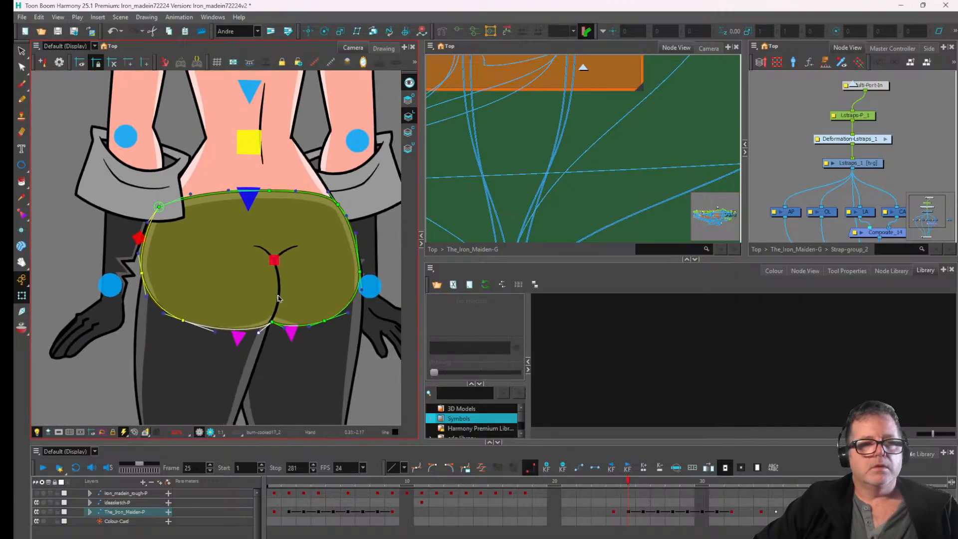
click(283, 310)
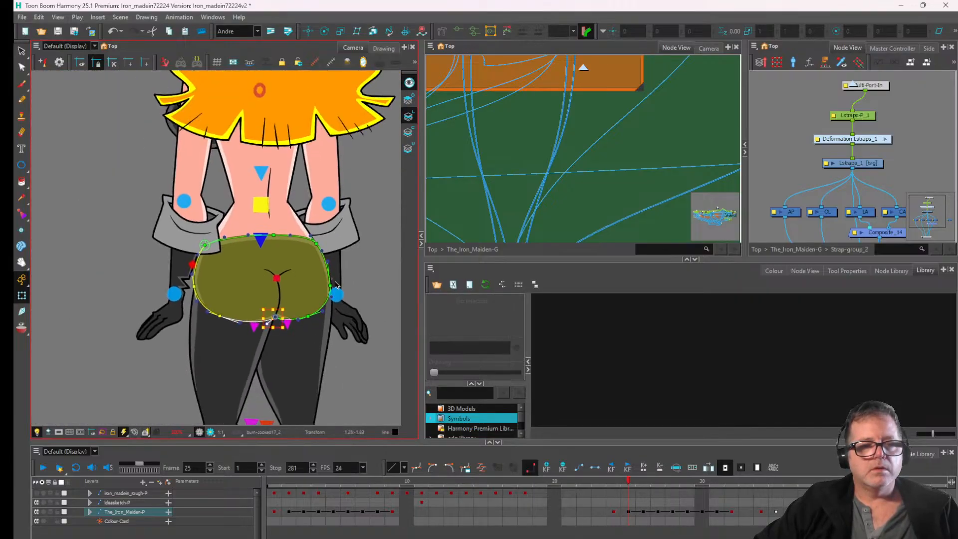
scroll(300, 265, up, 2)
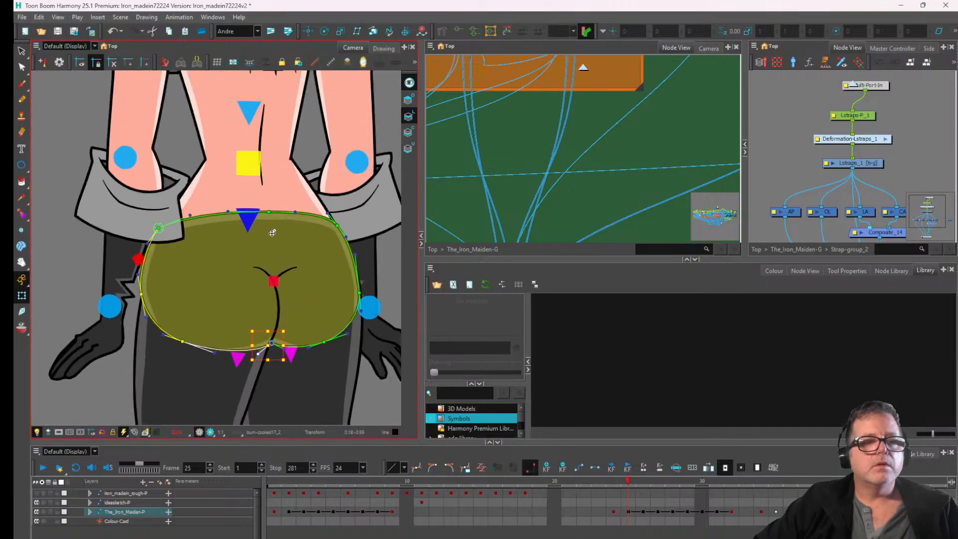
scroll(279, 249, down, 3)
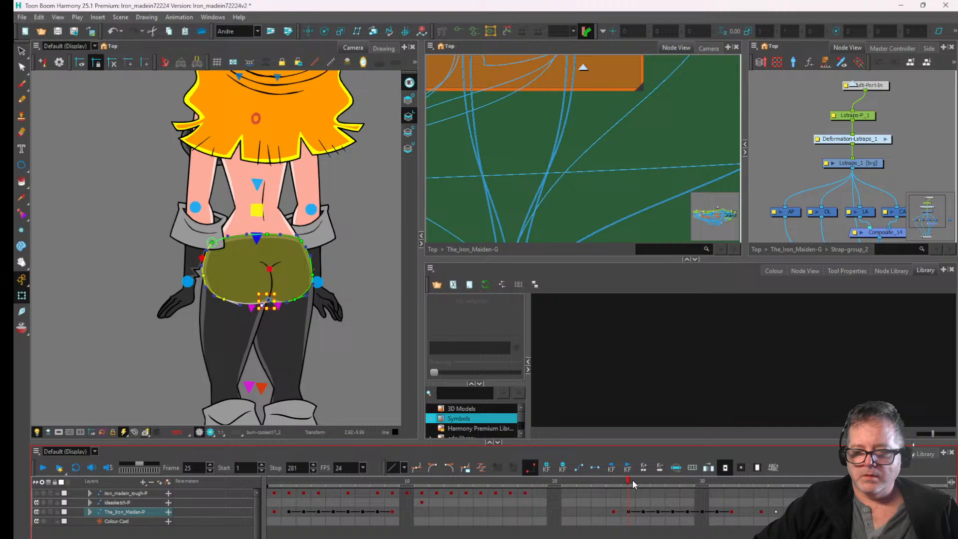
- At frame 26, swap the upper and lower parts of the near leg to the dark drawing 2
drag(632, 484, 642, 484)
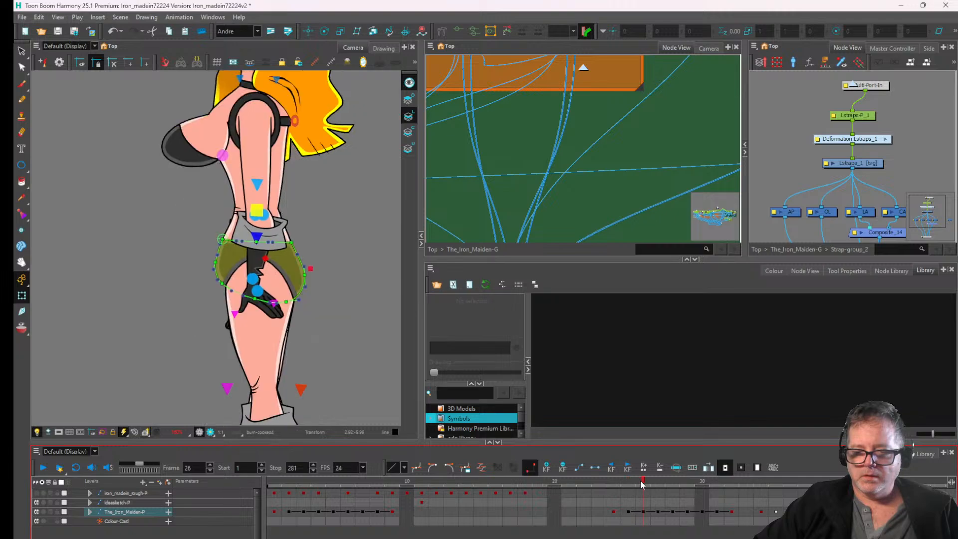
click(272, 339)
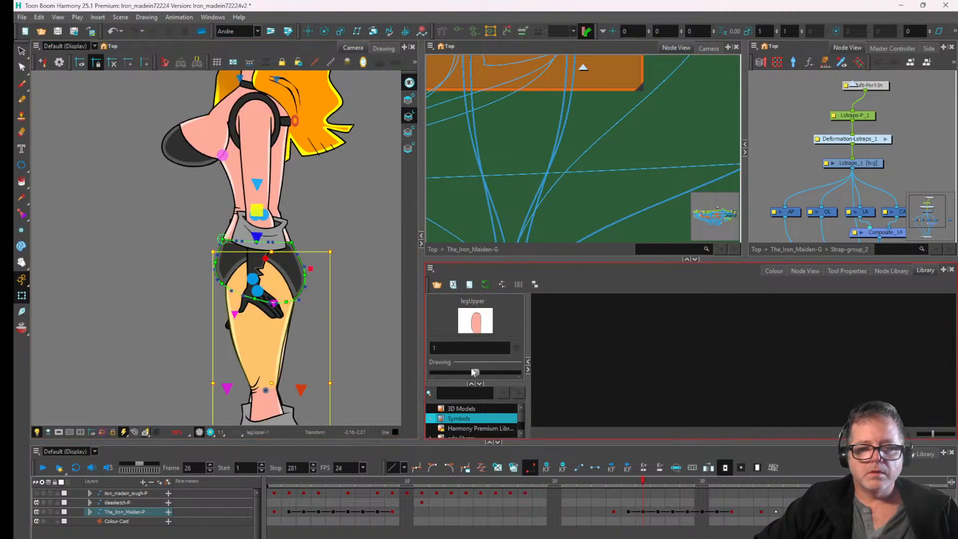
drag(477, 374, 515, 375)
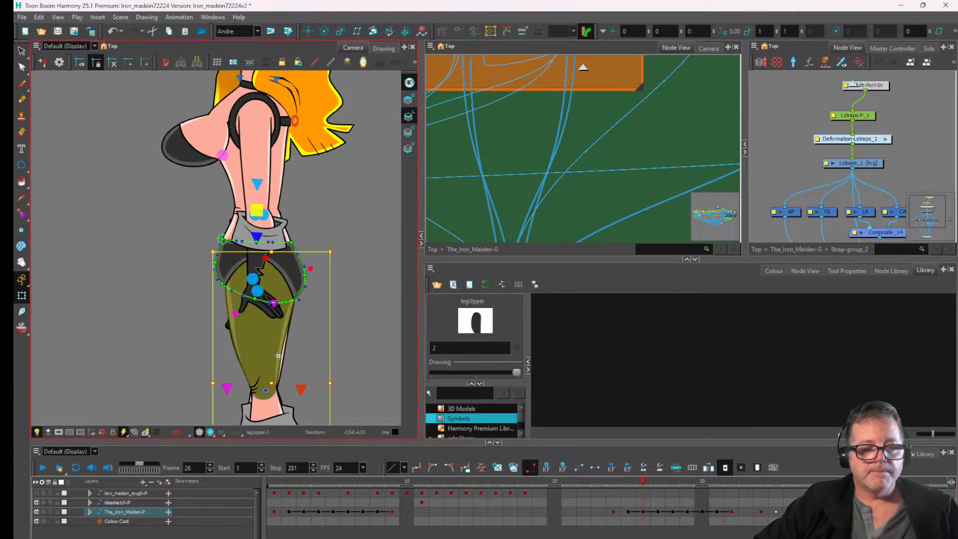
scroll(270, 410, up, 2)
drag(258, 411, 250, 356)
click(251, 357)
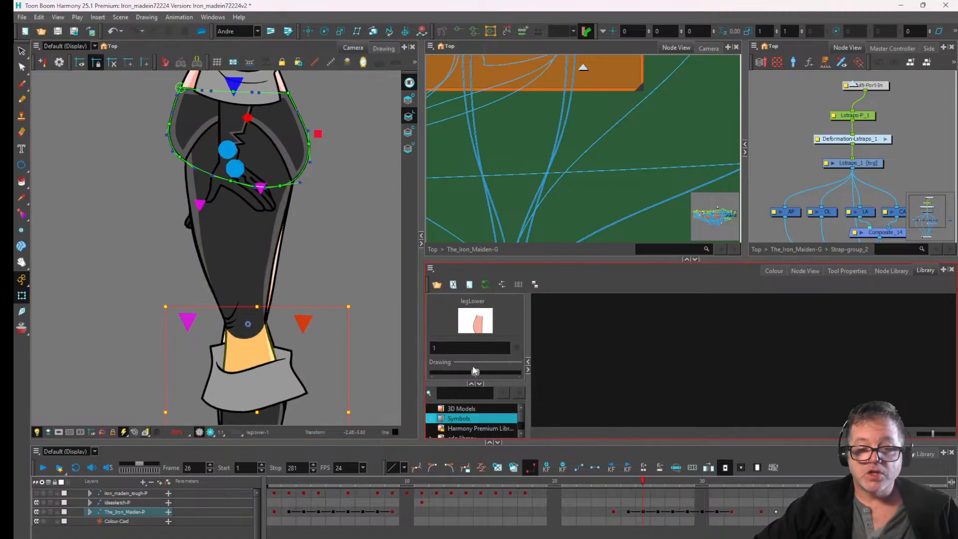
drag(474, 375, 514, 377)
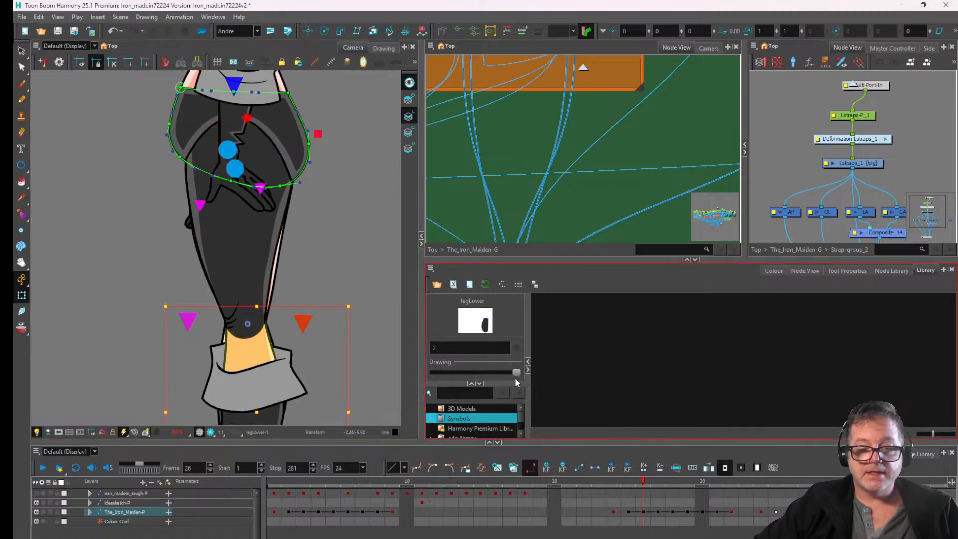
- Swap the far leg's upper and lower parts at frame 26 to the dark drawing 2
click(272, 290)
drag(475, 373, 516, 373)
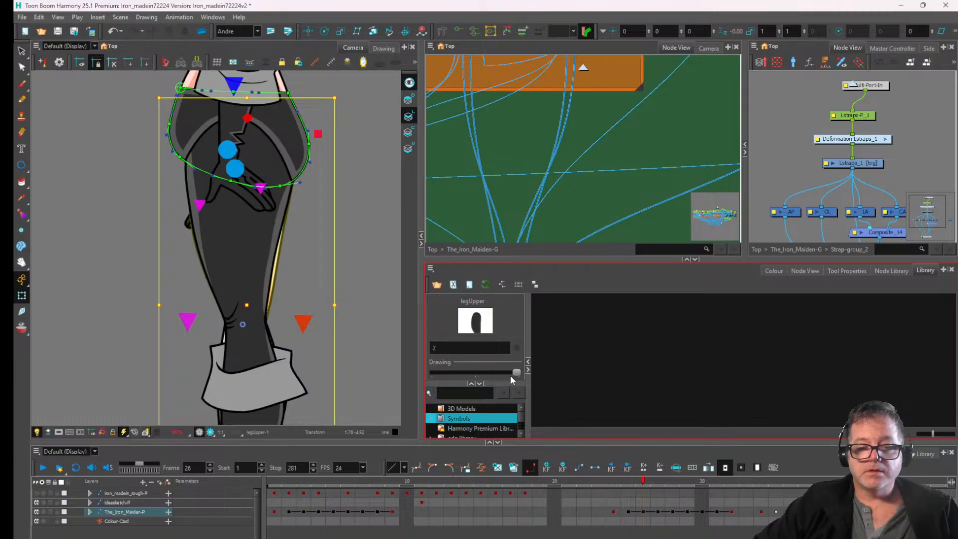
click(224, 340)
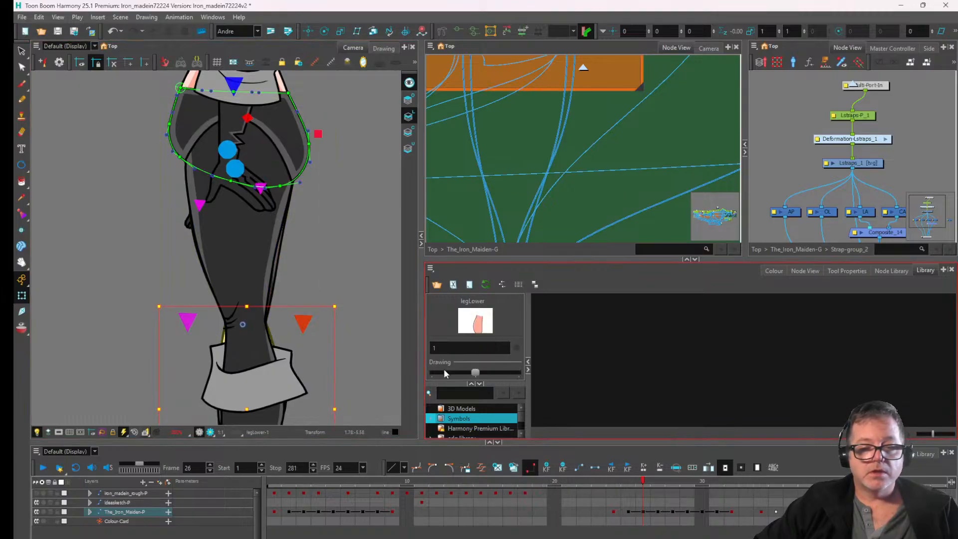
drag(474, 375, 535, 378)
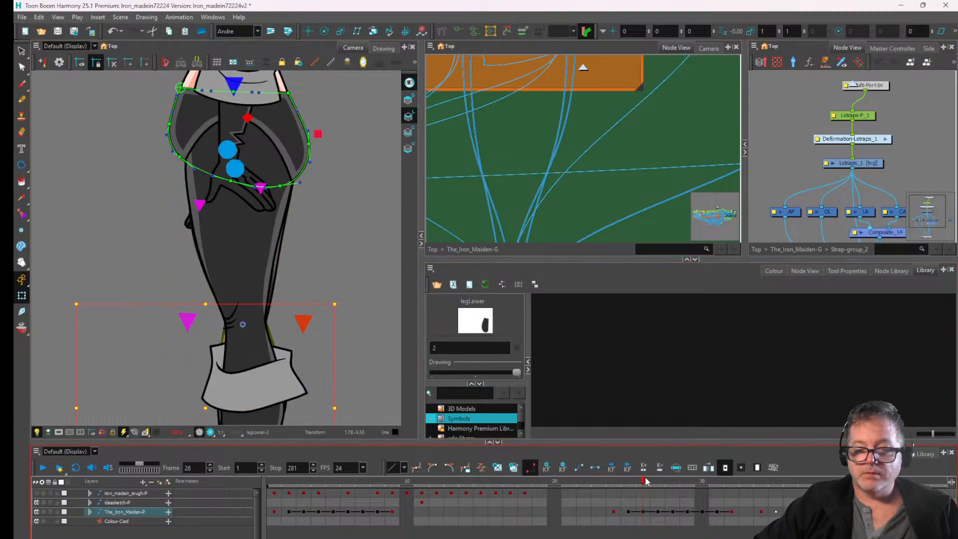
- Open the far leg's legLower drawing 2 on its own for editing and select all its artwork
scroll(224, 249, down, 4)
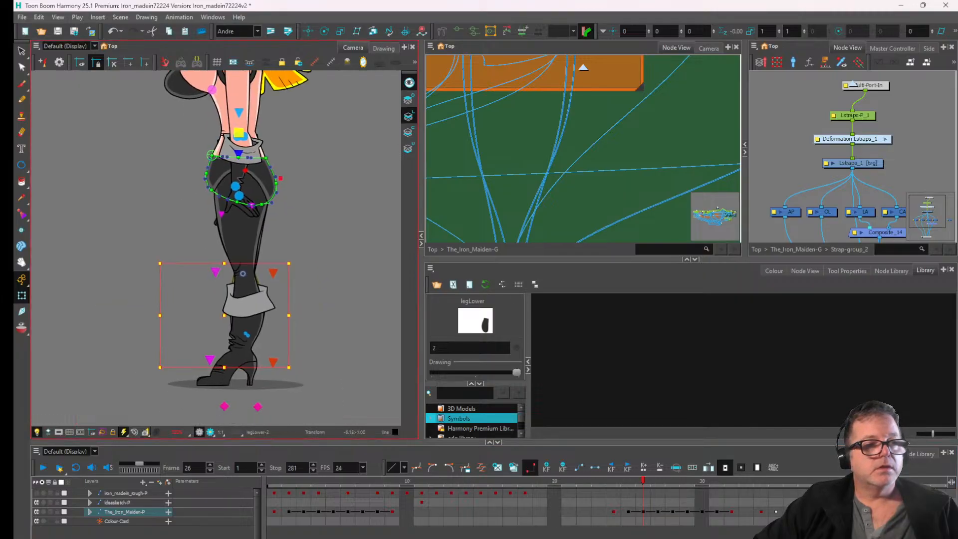
click(21, 50)
click(383, 48)
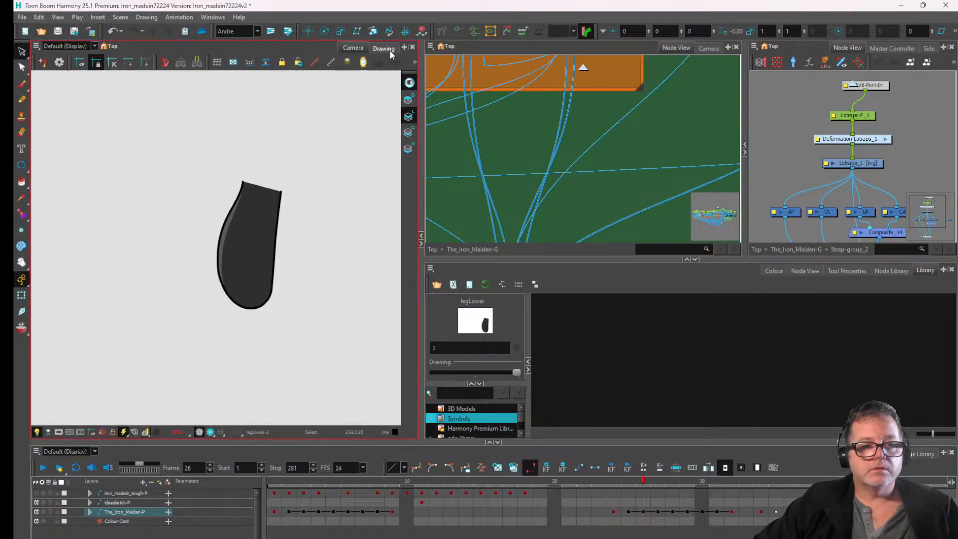
drag(351, 132, 394, 299)
scroll(308, 207, down, 3)
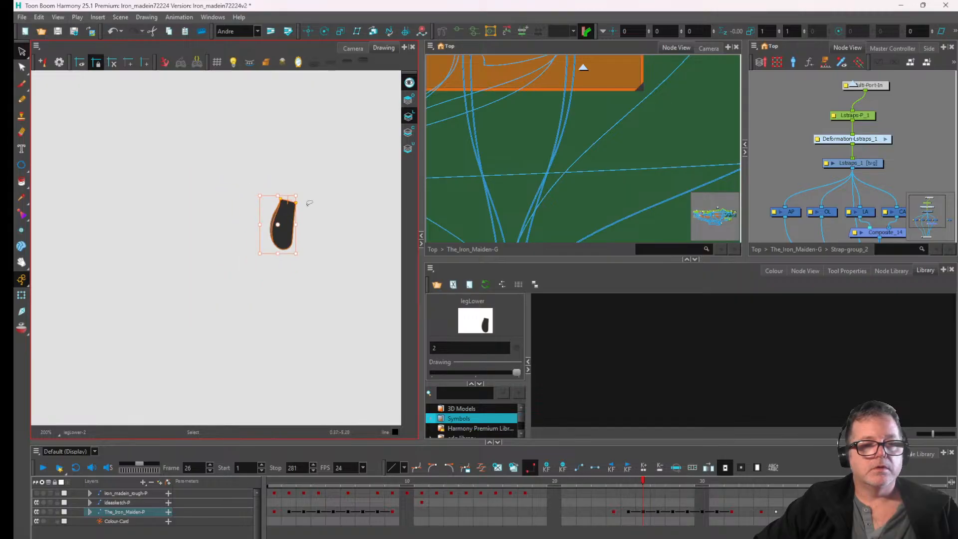
drag(309, 203, 279, 220)
mouse_move(270, 119)
mouse_down()
mouse_move(363, 332)
mouse_move(311, 197)
mouse_up()
click(893, 271)
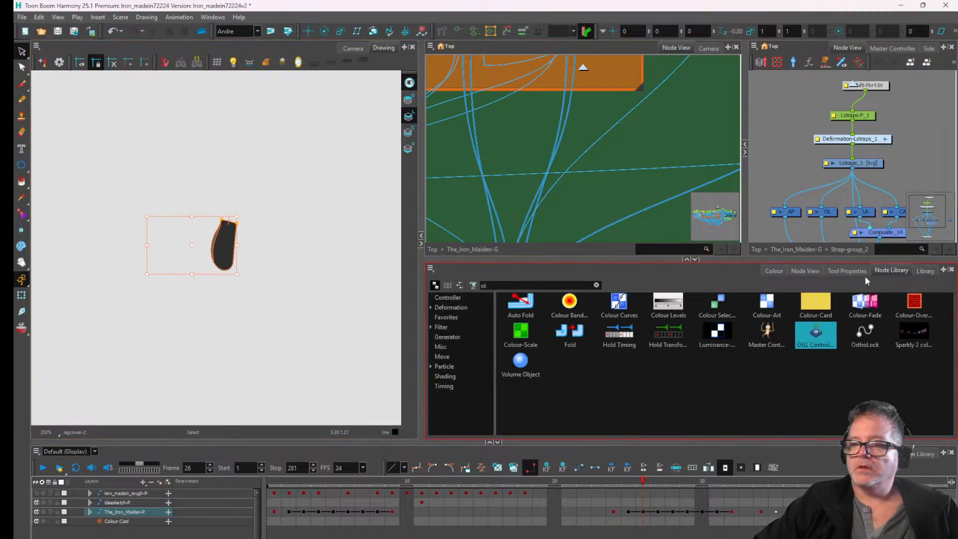
click(844, 270)
mouse_move(173, 177)
mouse_down()
mouse_move(194, 285)
mouse_move(128, 170)
mouse_move(163, 150)
mouse_up()
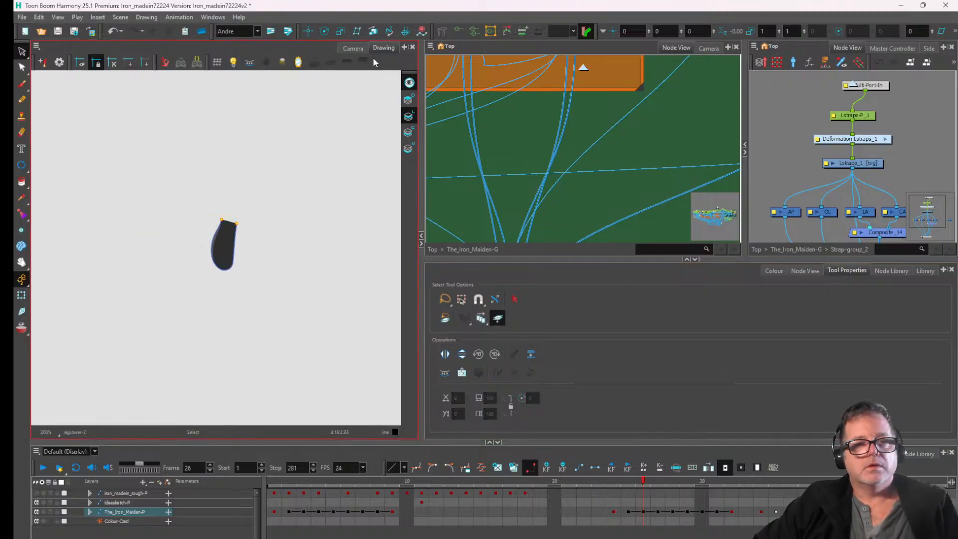
- In the Camera view, select the hip layer with the Transform tool and swap its drawing to 0 at frame 26
click(353, 49)
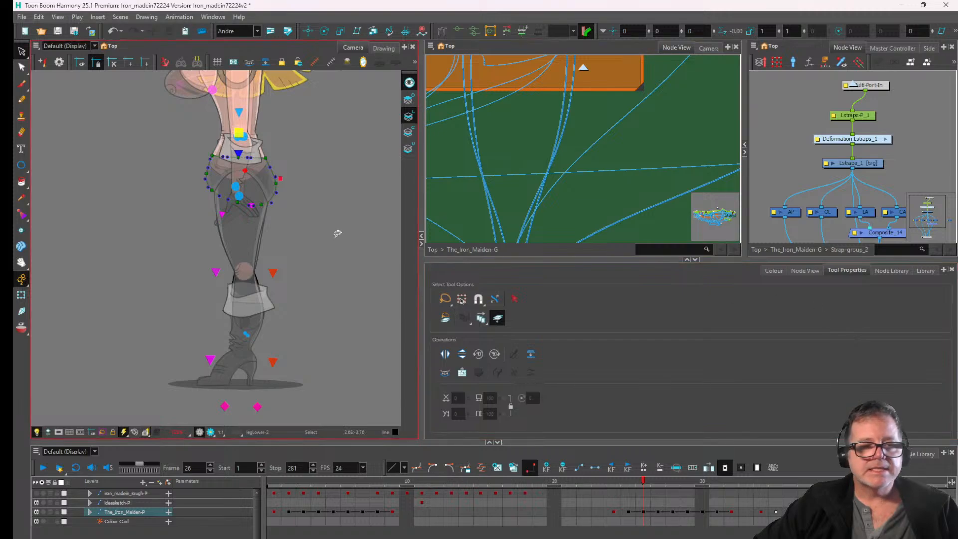
drag(222, 181, 182, 198)
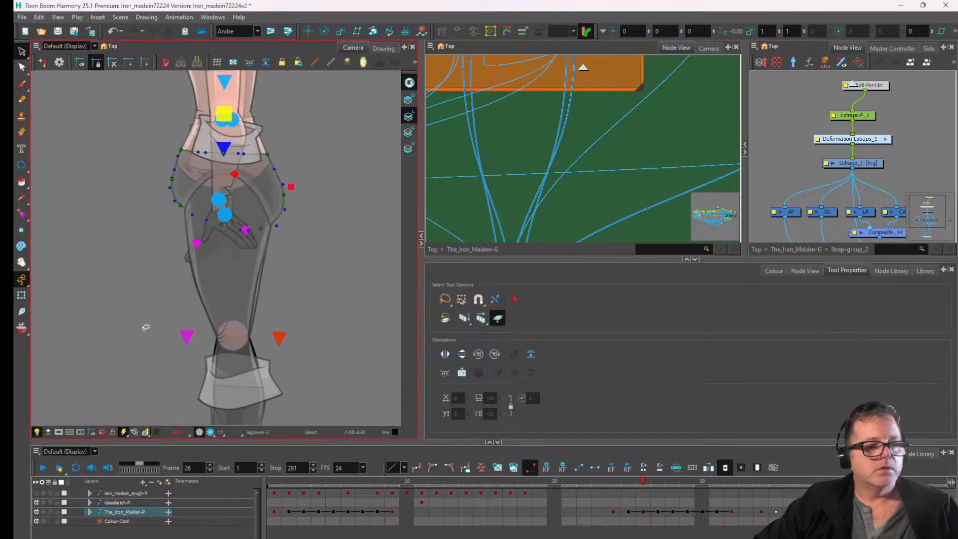
click(22, 296)
click(263, 187)
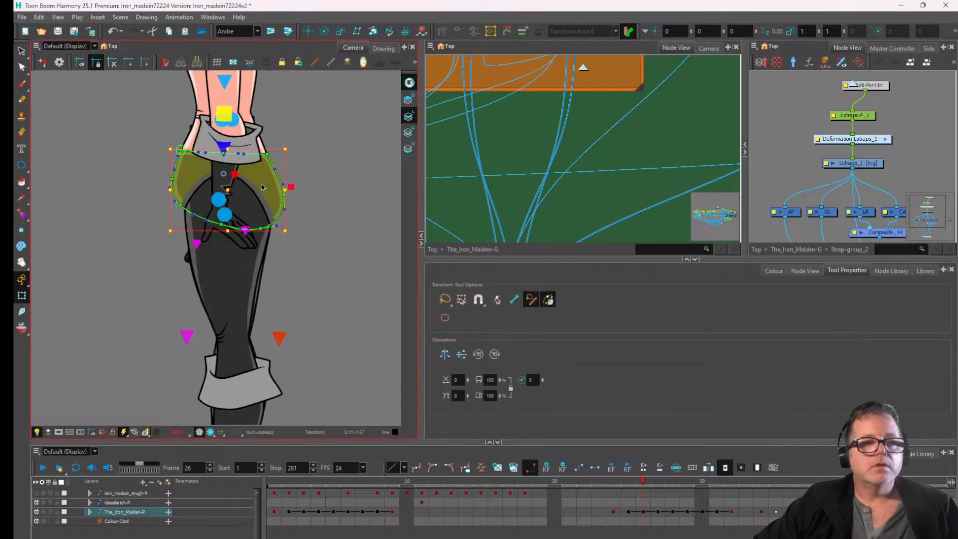
click(256, 193)
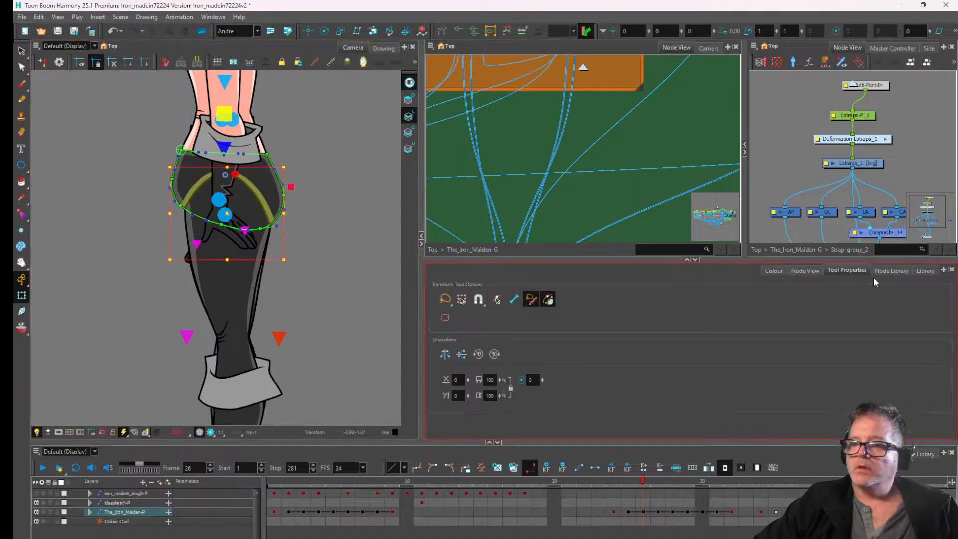
click(890, 270)
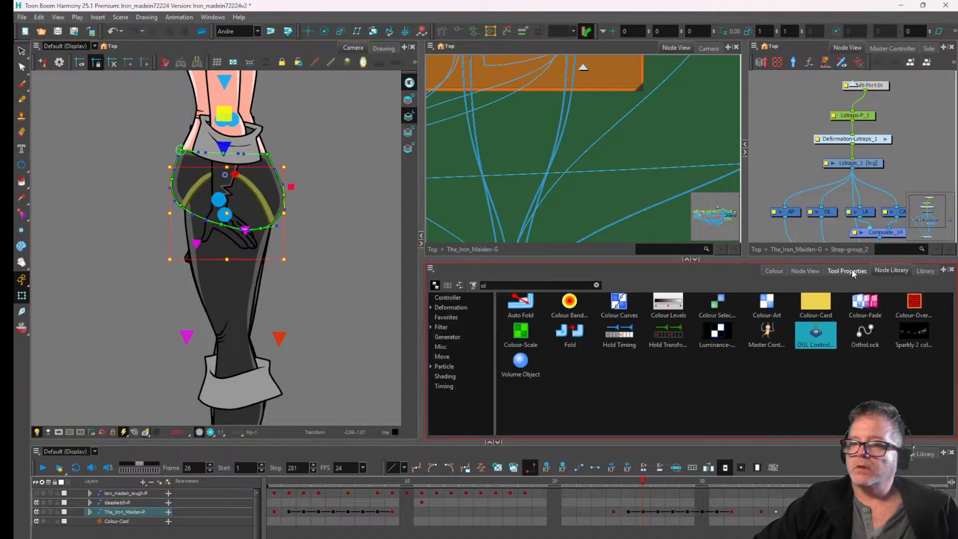
click(924, 271)
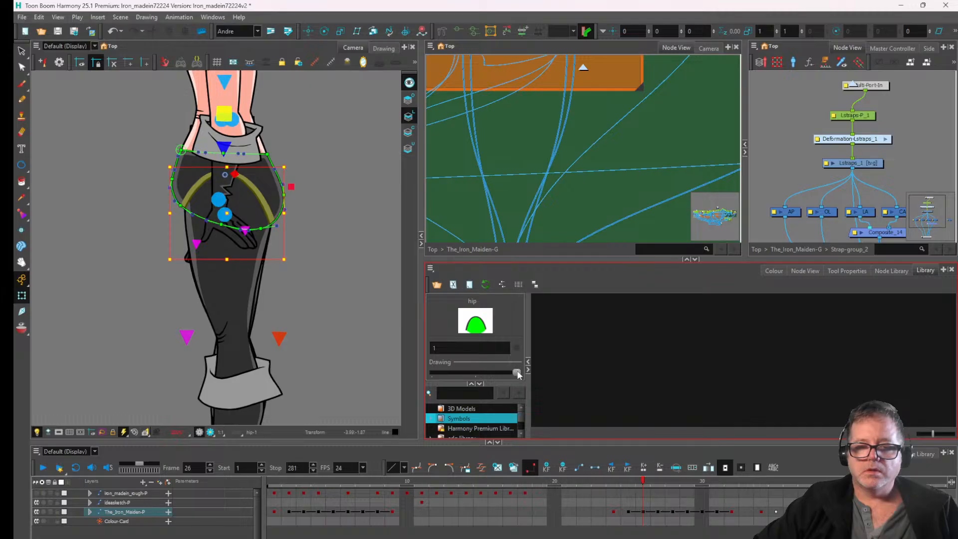
drag(518, 375, 494, 373)
- Browse the bum layer's drawing substitutions, including 1_1, and settle on cooked4
scroll(232, 203, up, 2)
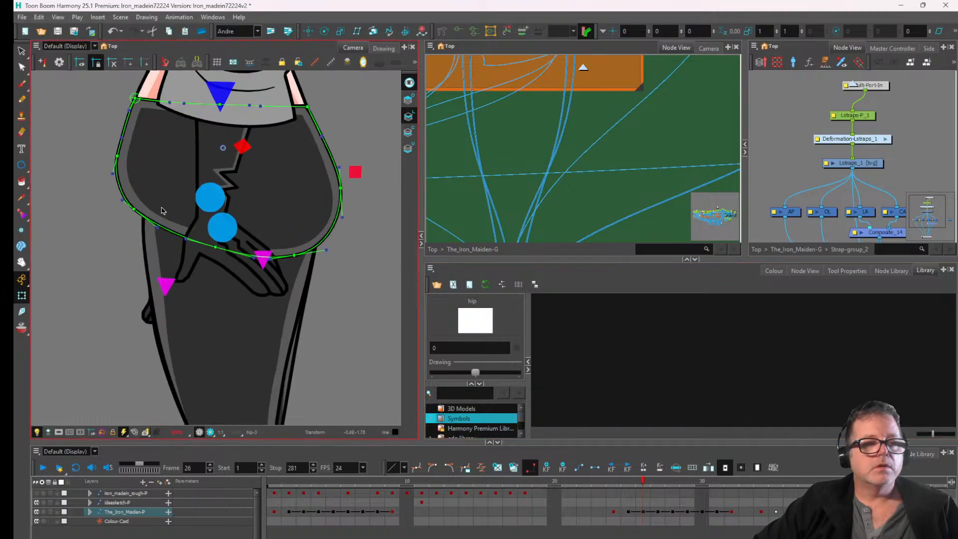
click(162, 208)
drag(492, 371, 455, 384)
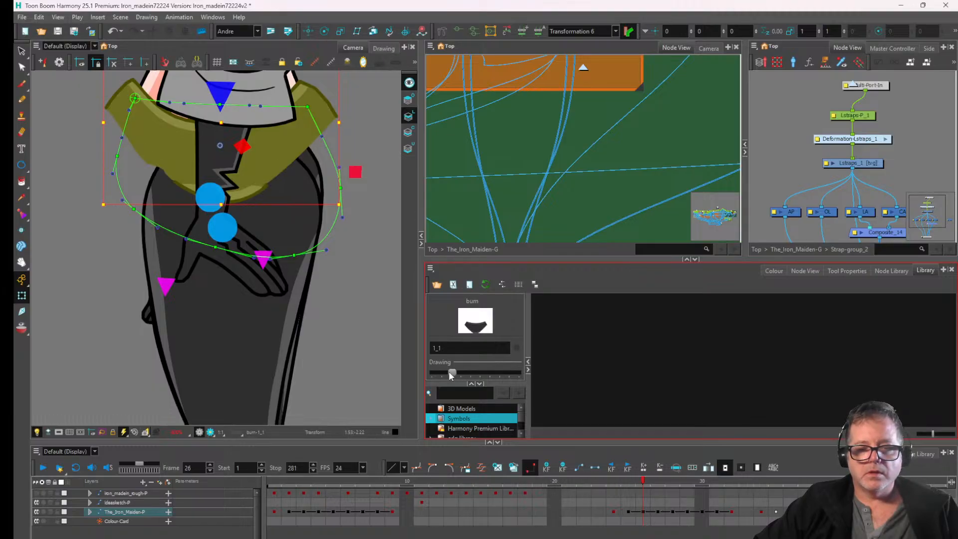
mouse_move(447, 372)
mouse_down()
mouse_move(518, 373)
mouse_move(490, 373)
mouse_up()
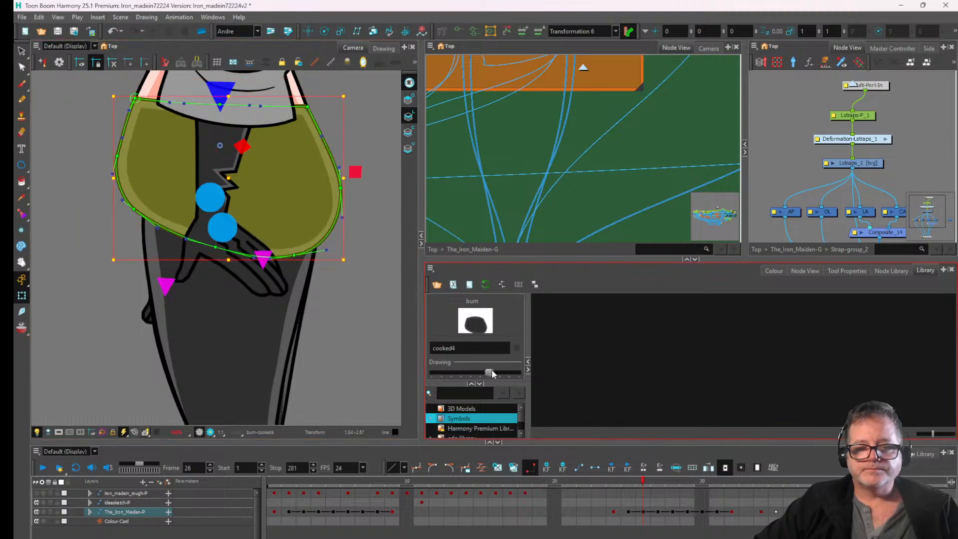
drag(486, 372, 488, 373)
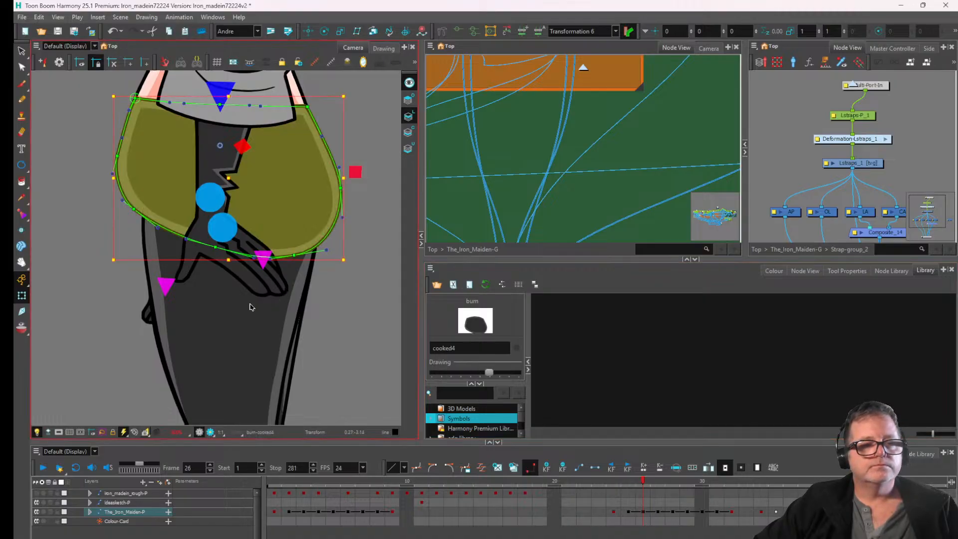
- Locate the upper leg's parent in the node view and move the peg above the legs backdrop into line with the legR-G group
click(257, 304)
scroll(272, 270, up, 1)
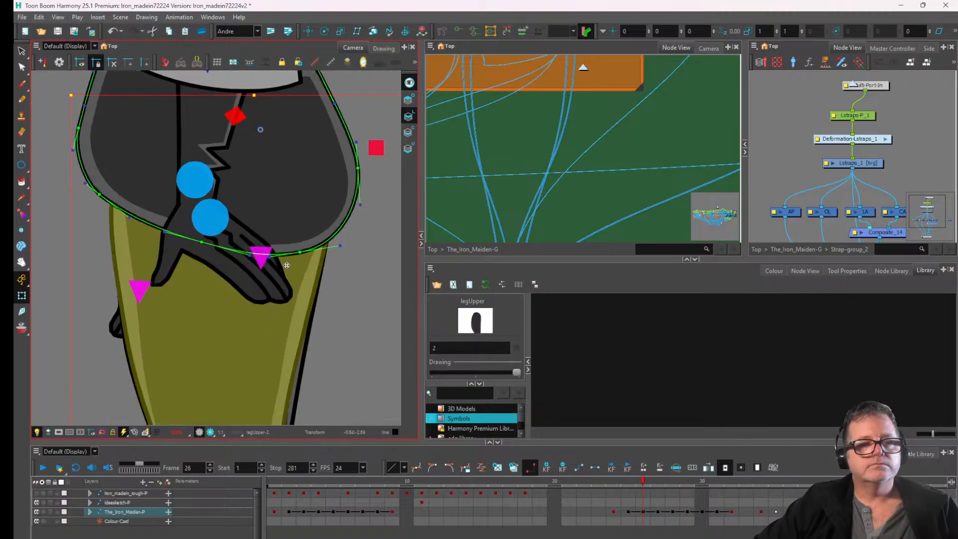
scroll(264, 344, down, 2)
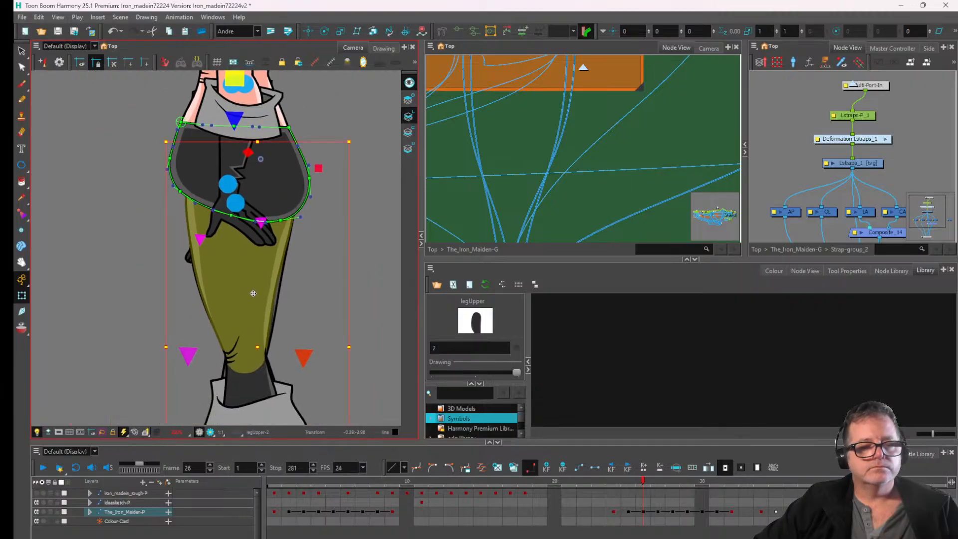
key(b)
key(b)
key(b)
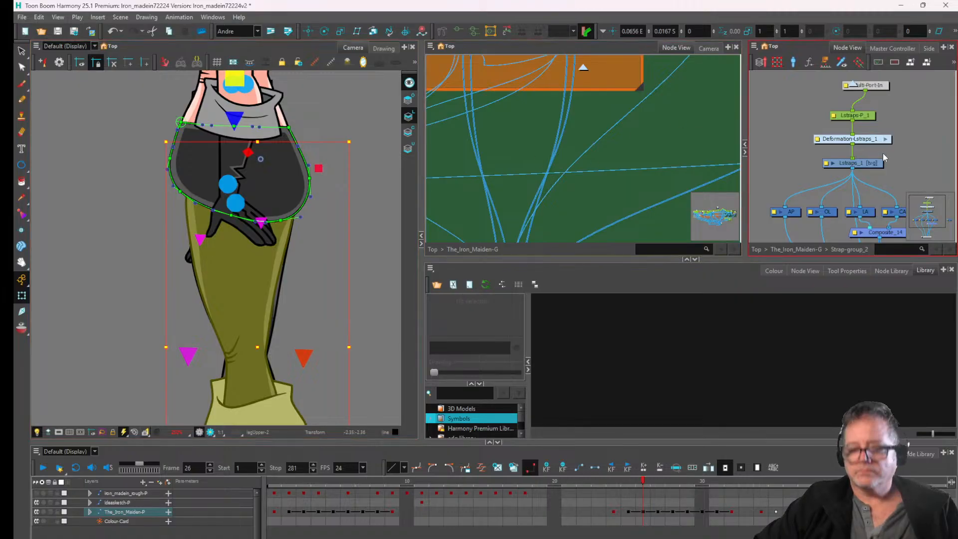
key(o)
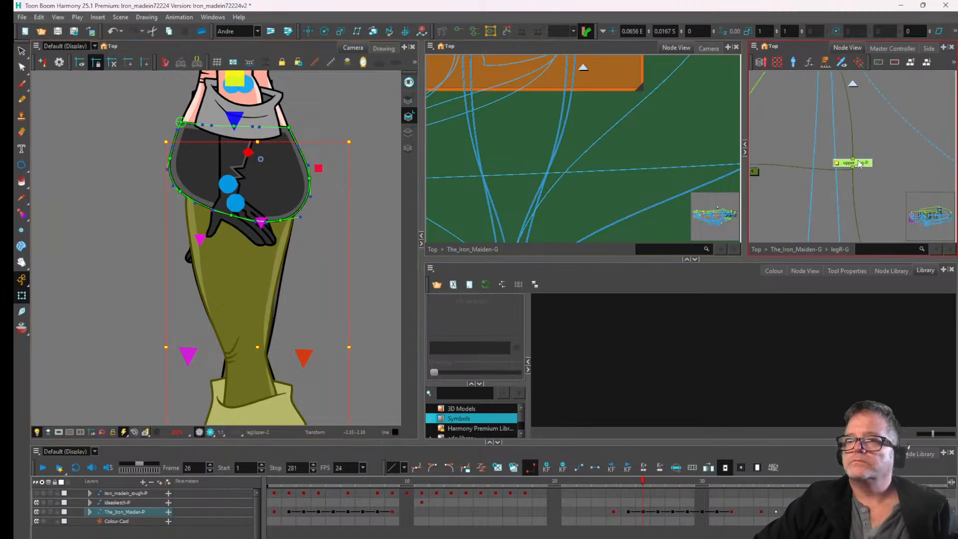
click(796, 249)
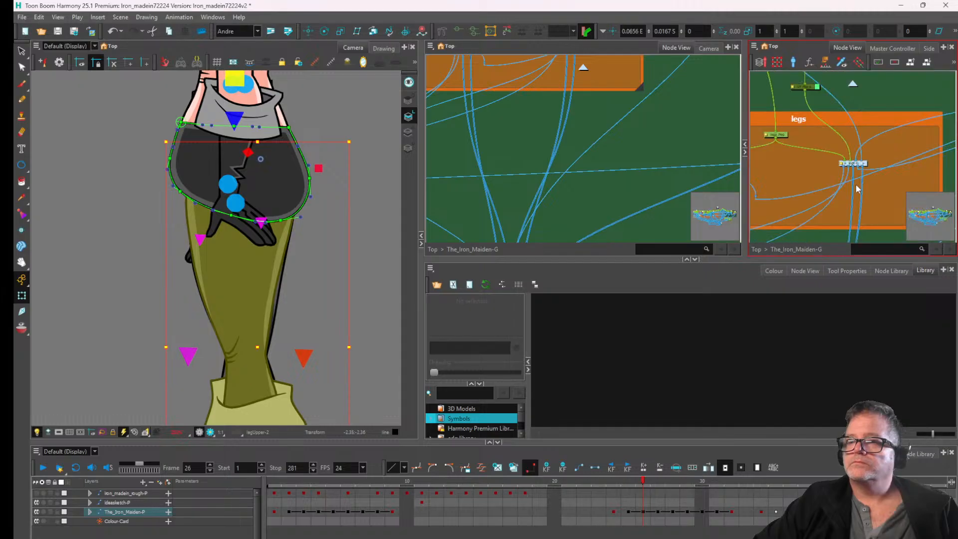
drag(798, 105, 861, 159)
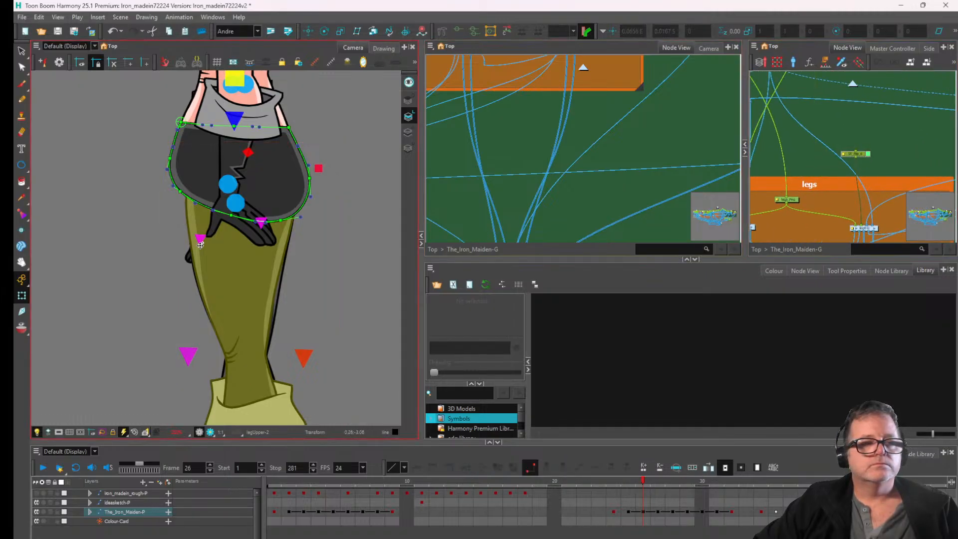
- Select the bum layer and compare its drawings at frames 7 and 11 with the one at frame 26
click(269, 259)
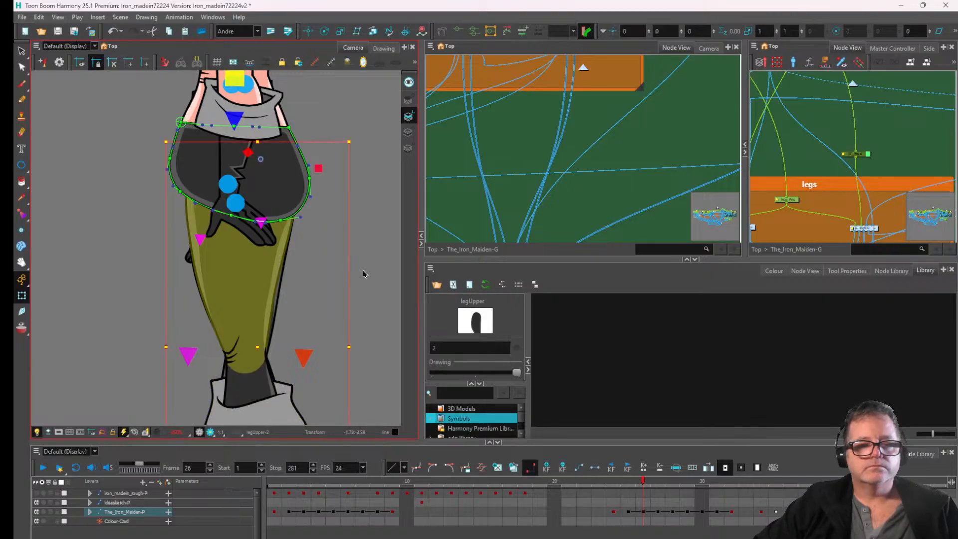
click(287, 178)
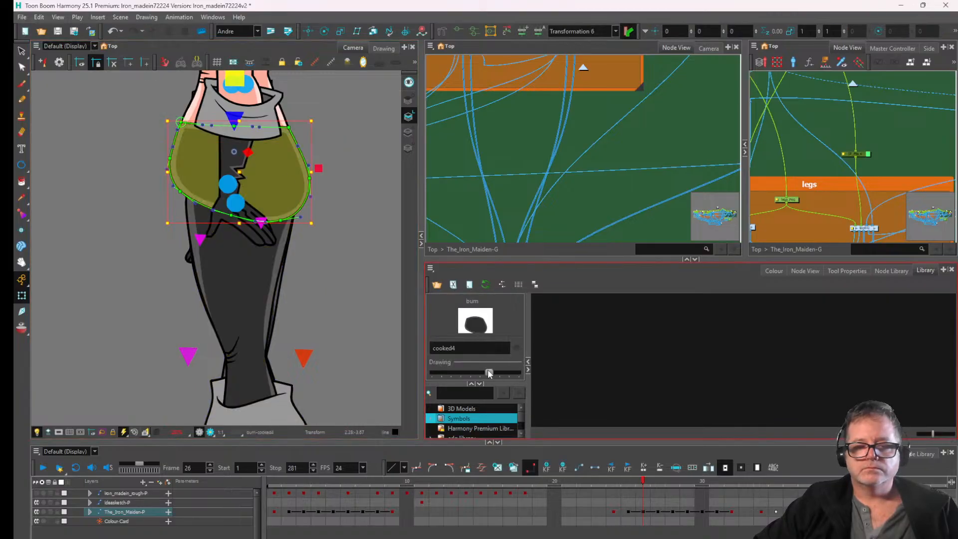
mouse_move(485, 373)
mouse_down()
mouse_move(477, 377)
mouse_move(505, 386)
mouse_move(473, 381)
mouse_move(485, 382)
mouse_up()
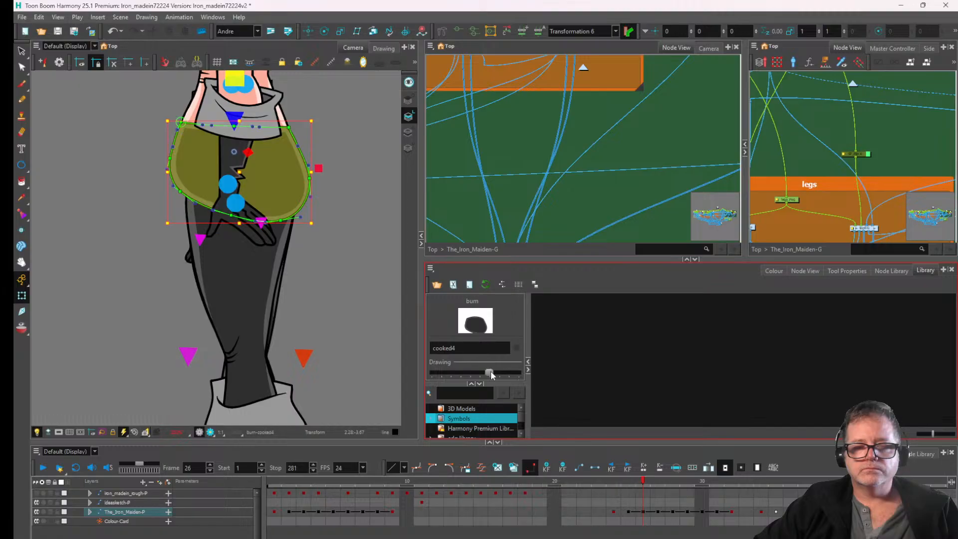
drag(339, 480, 368, 486)
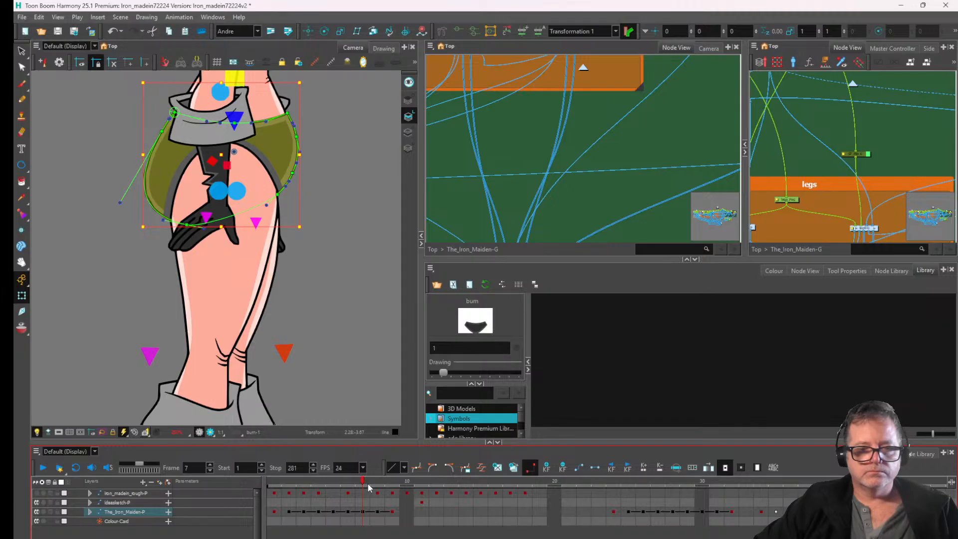
drag(369, 487, 421, 499)
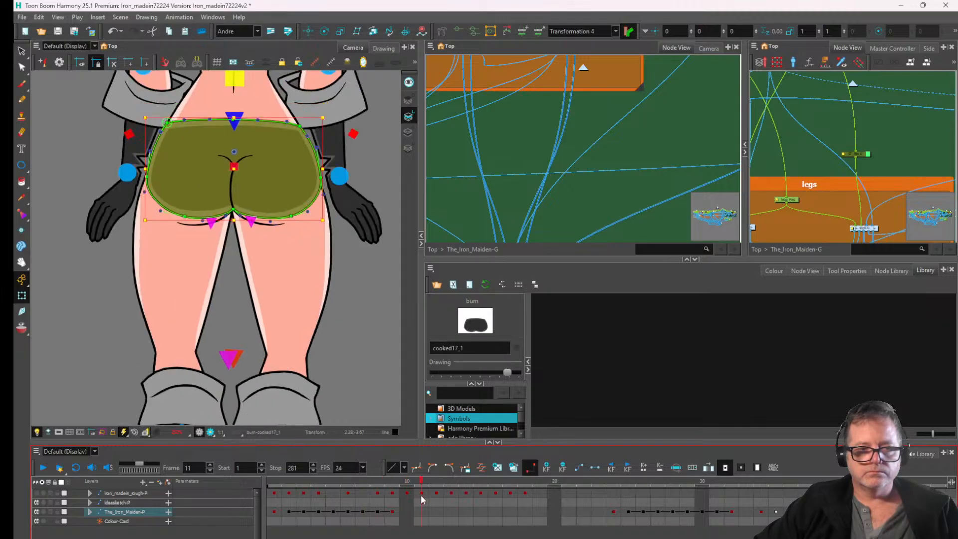
drag(717, 490, 610, 498)
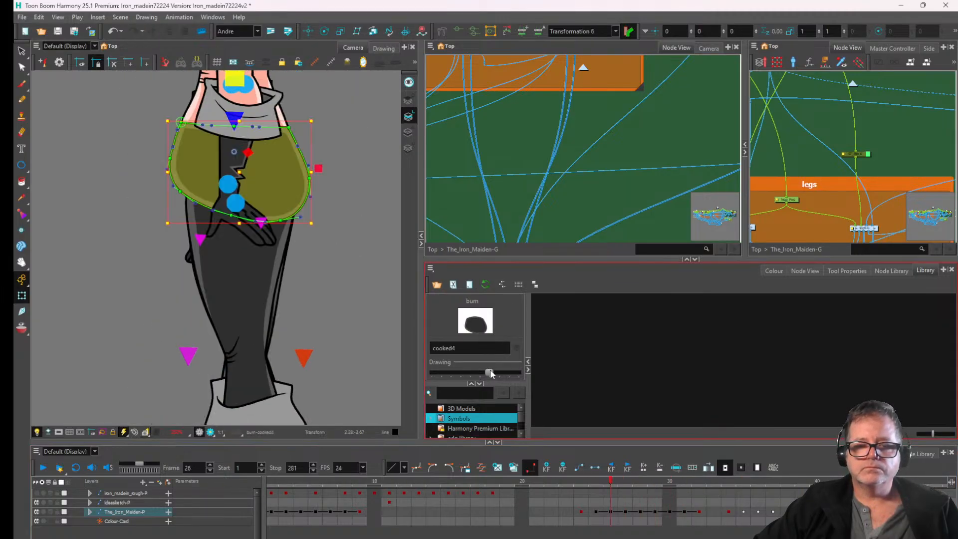
- Try the bum layer's alternative drawings 1, 1_1 and 3 at frame 26
drag(490, 372, 447, 377)
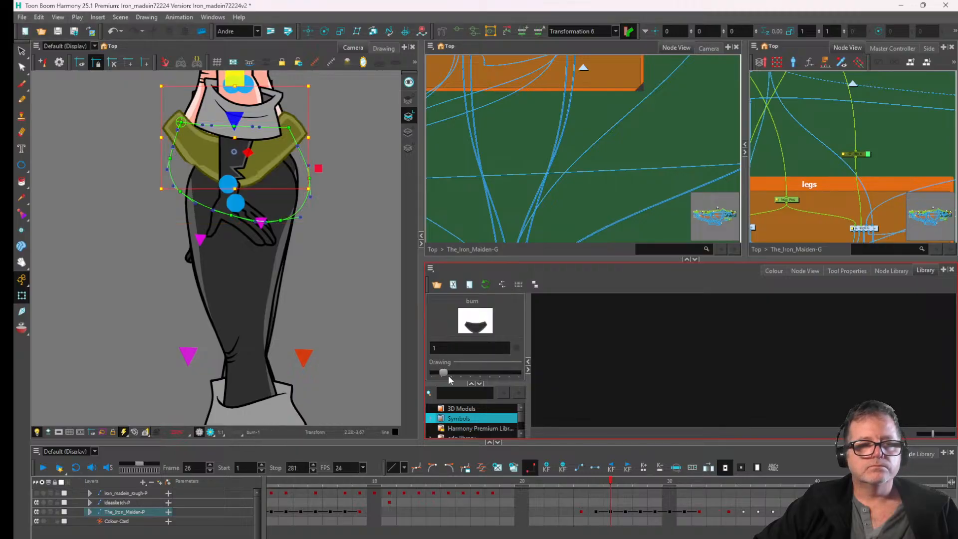
click(451, 372)
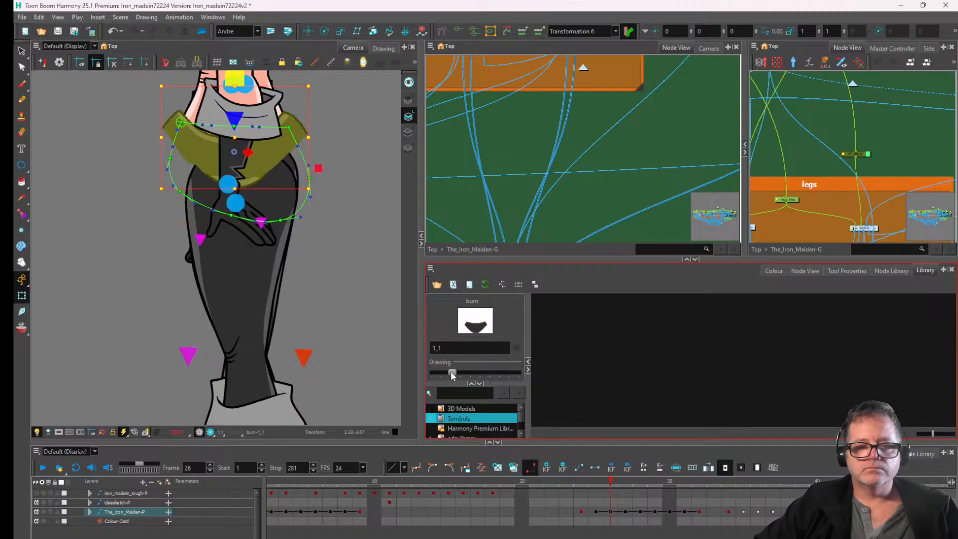
drag(452, 373, 470, 376)
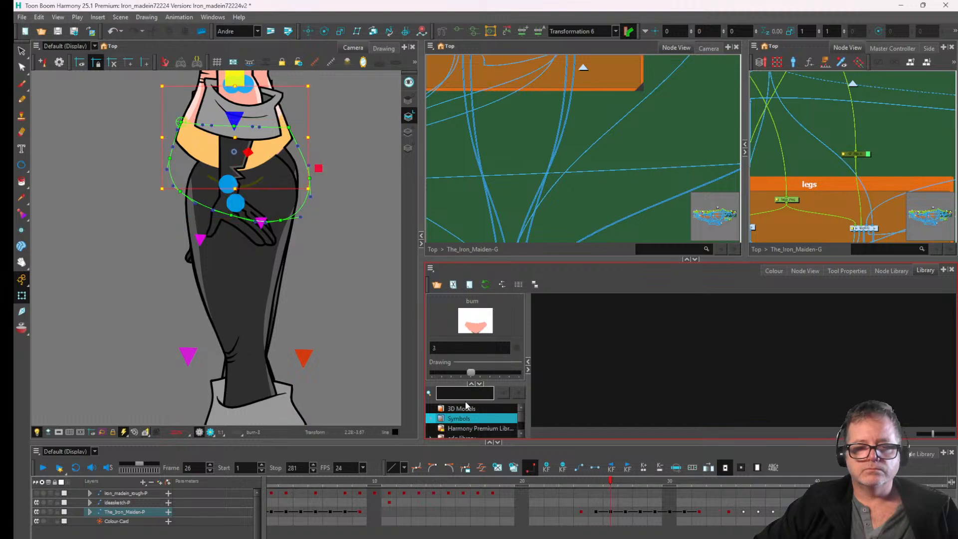
- Check the bum at frame 3, then set its drawing at frame 26 to cooked4
mouse_move(360, 486)
mouse_down()
mouse_move(265, 486)
mouse_move(304, 490)
mouse_up()
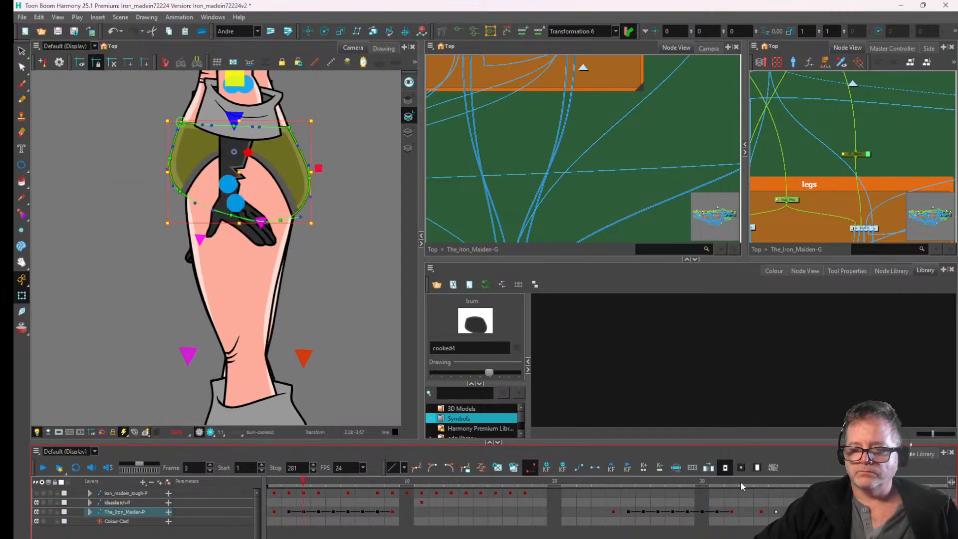
click(702, 487)
drag(694, 490, 645, 503)
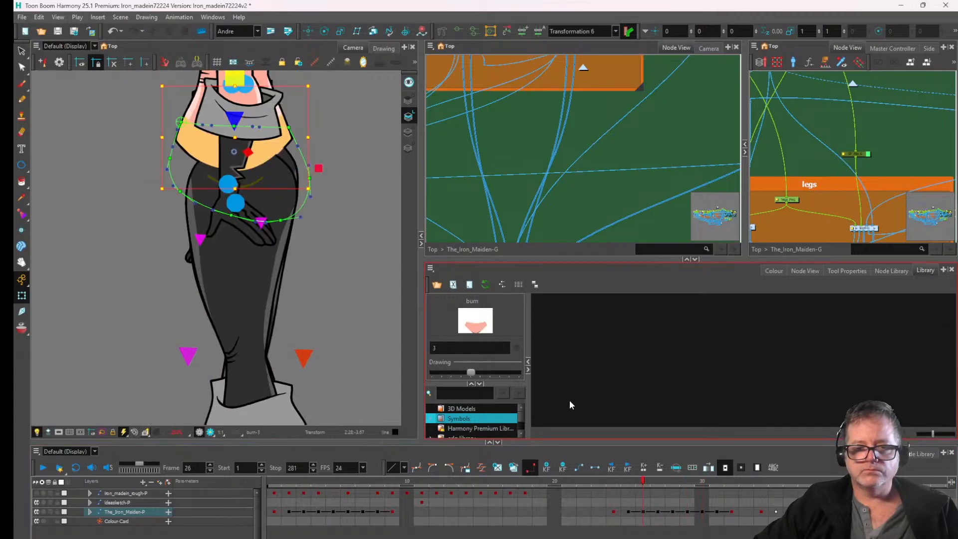
drag(475, 373, 507, 386)
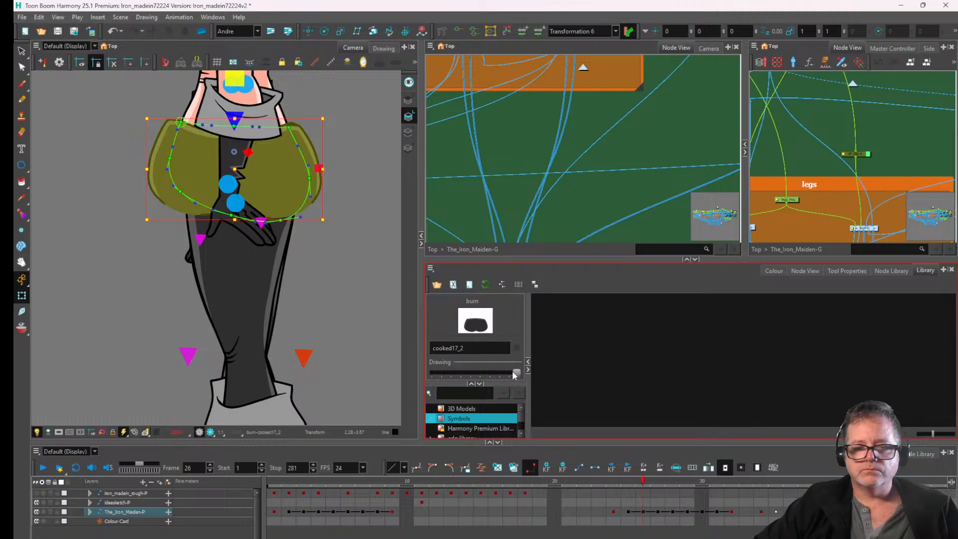
drag(508, 373, 493, 372)
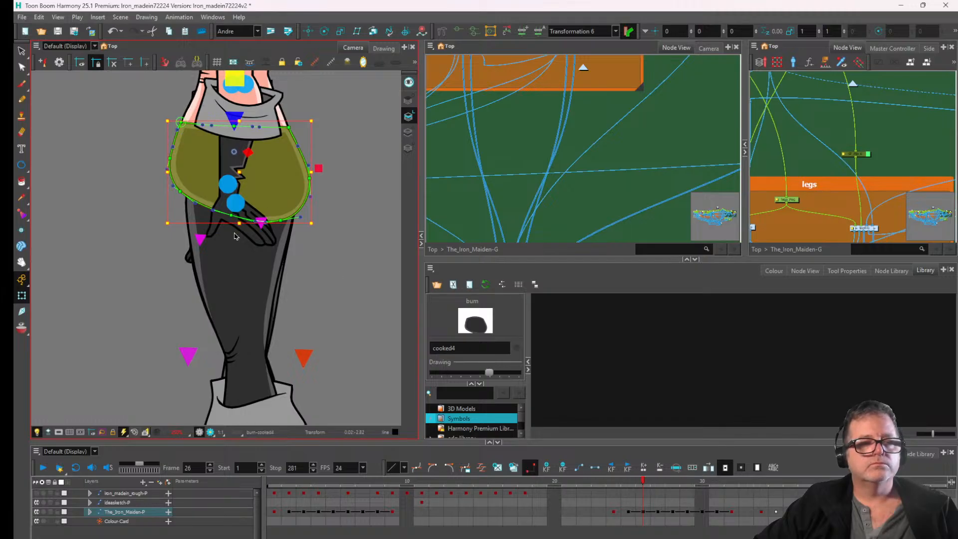
- Move the near arm's hand off the hips and out in front of the body at frame 26
scroll(235, 236, up, 5)
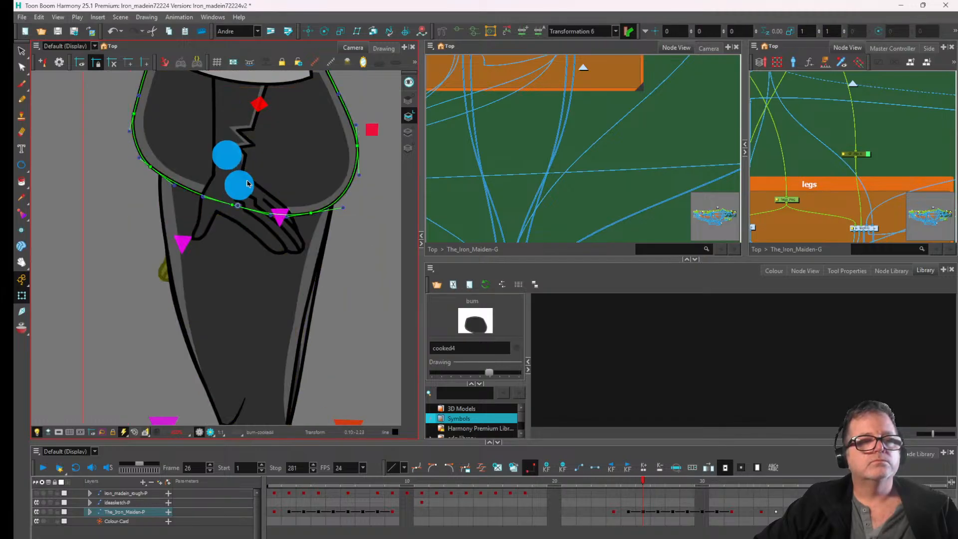
mouse_move(248, 184)
mouse_down()
mouse_move(278, 189)
mouse_move(257, 189)
mouse_up()
key(ctrl+z)
click(229, 156)
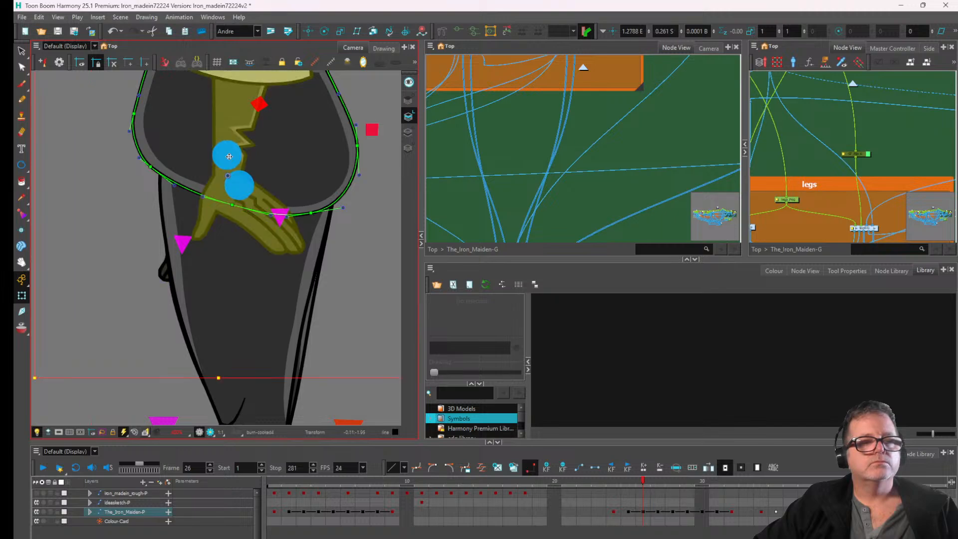
drag(229, 156, 34, 118)
scroll(252, 249, down, 5)
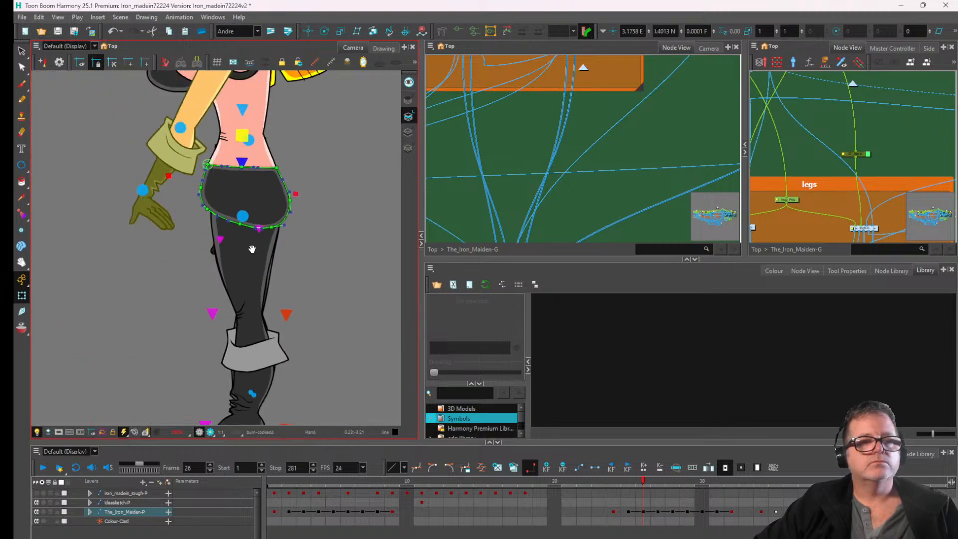
- Select the near leg at frame 26 and set its front-back depth to 0.0001 F to bring it ahead of the bum
mouse_move(252, 249)
mouse_down()
mouse_move(249, 276)
mouse_move(257, 253)
mouse_up()
click(254, 254)
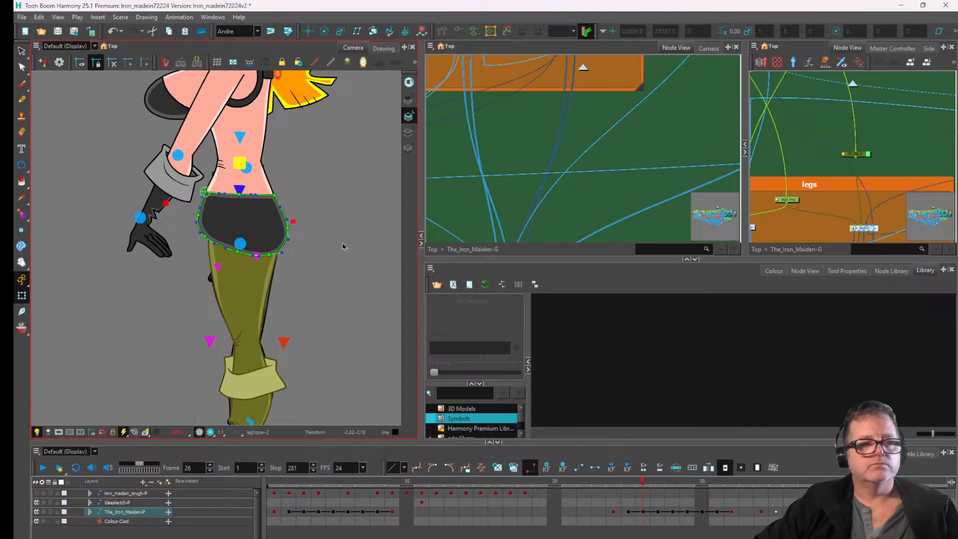
click(319, 227)
key(ctrl+z)
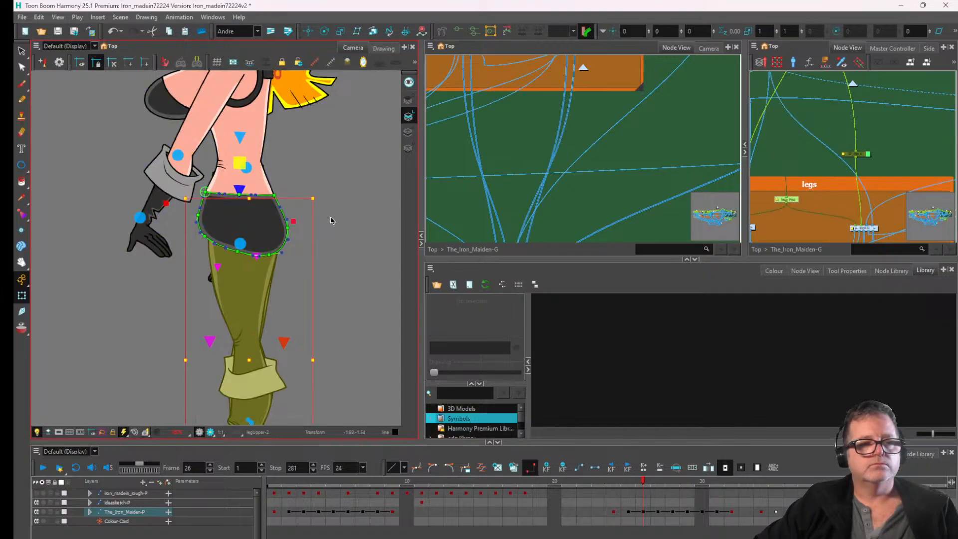
click(515, 42)
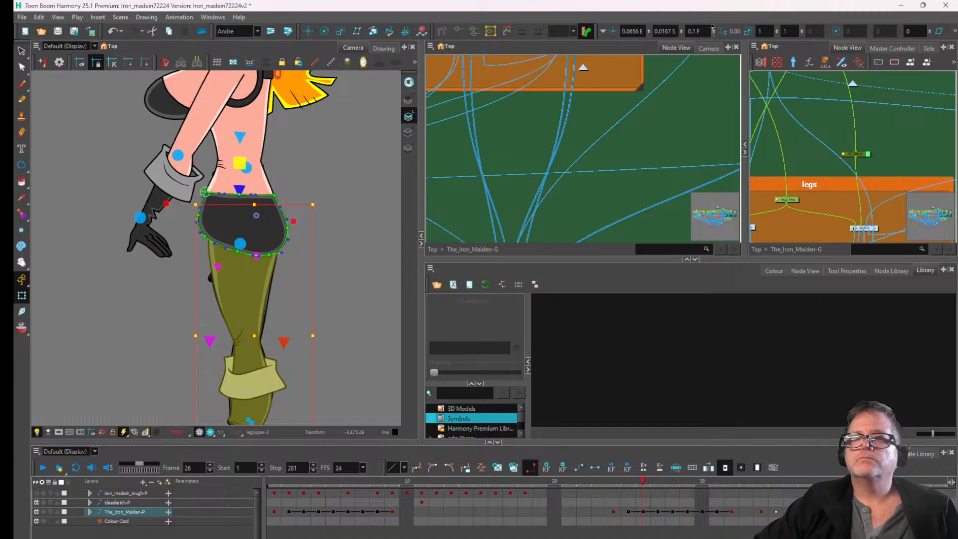
click(694, 32)
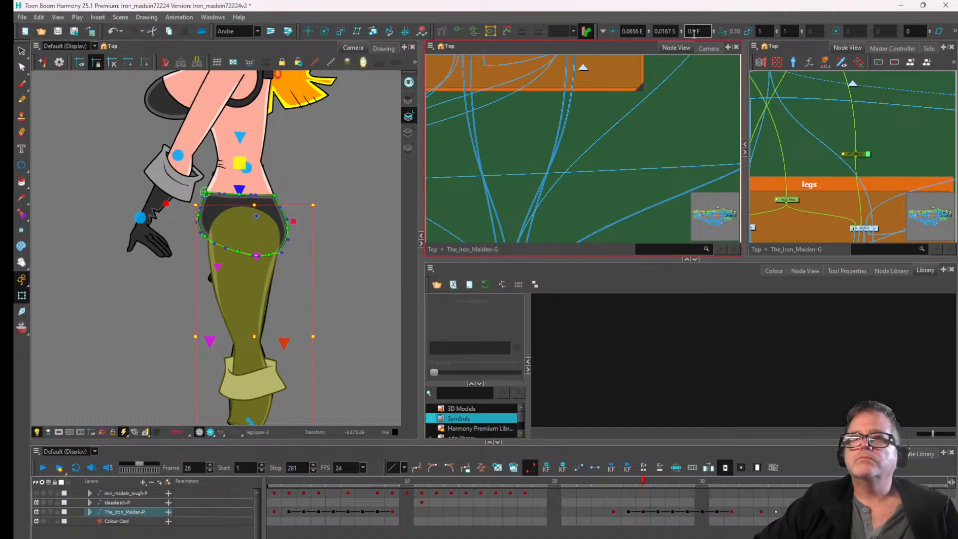
text(000)
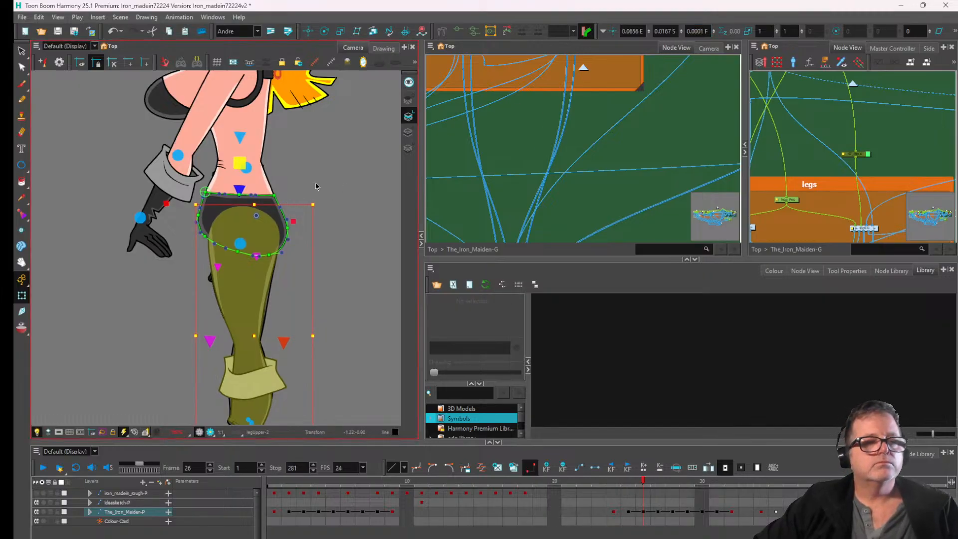
click(327, 164)
scroll(153, 241, up, 3)
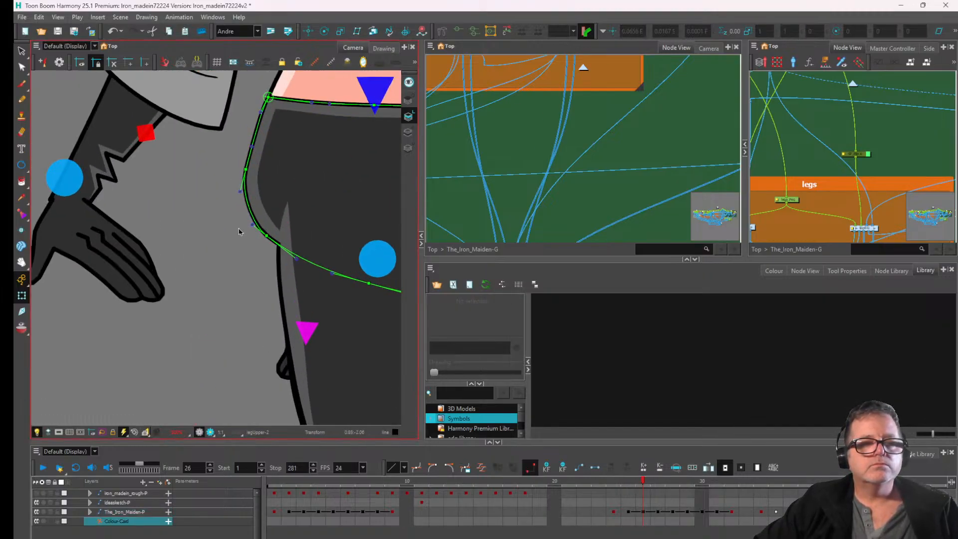
- Swing the near hand in over the hips, set its depth to 0.001 F, and nudge the elbow slightly
scroll(238, 231, down, 2)
click(169, 213)
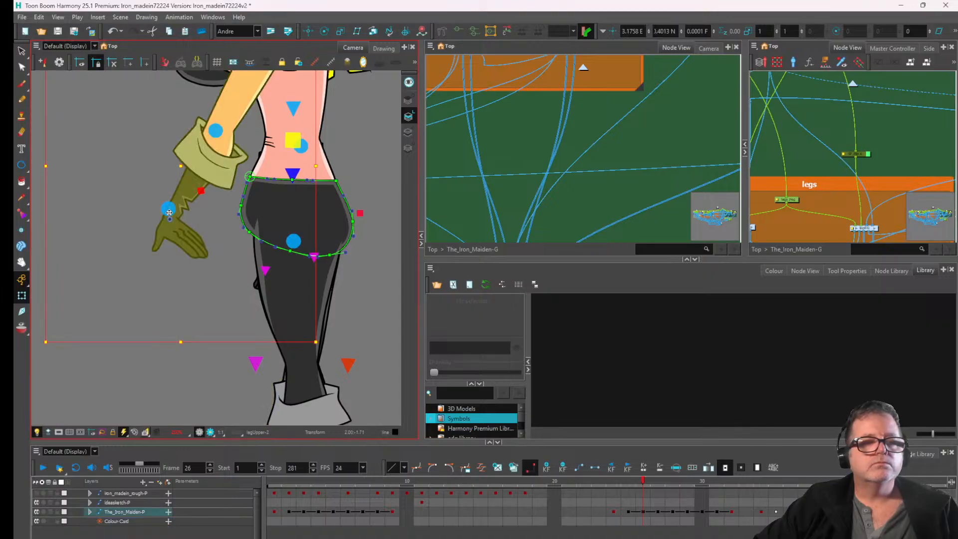
mouse_move(172, 213)
mouse_down()
mouse_move(298, 241)
mouse_move(291, 245)
mouse_up()
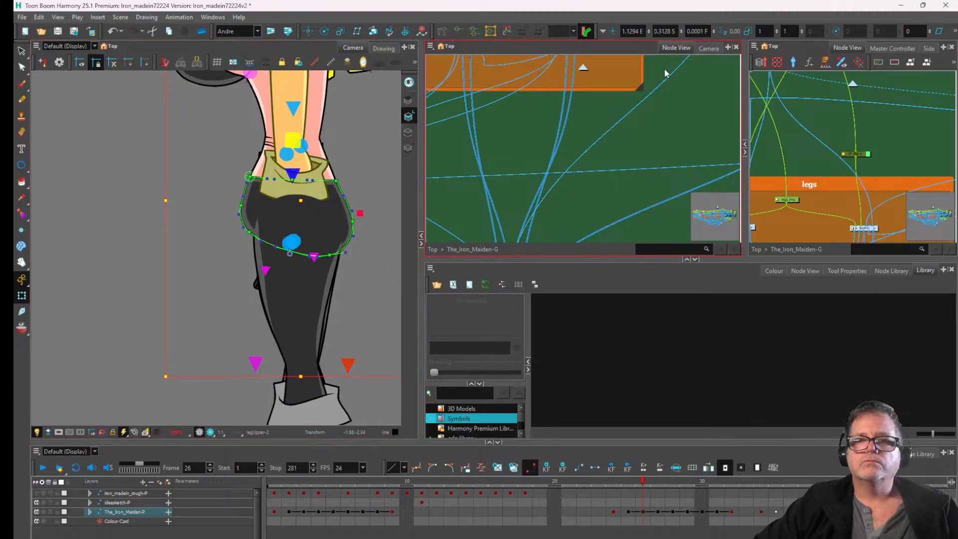
click(697, 31)
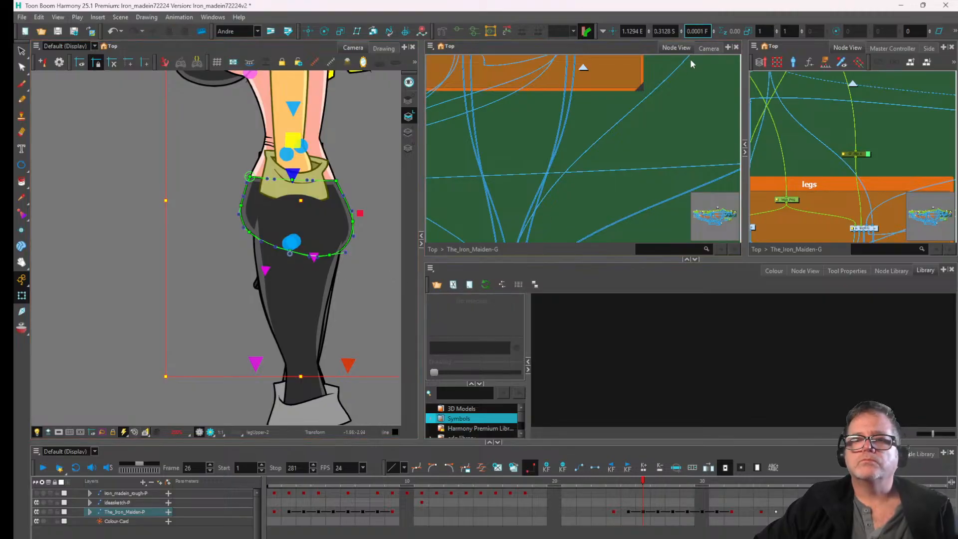
key(Return)
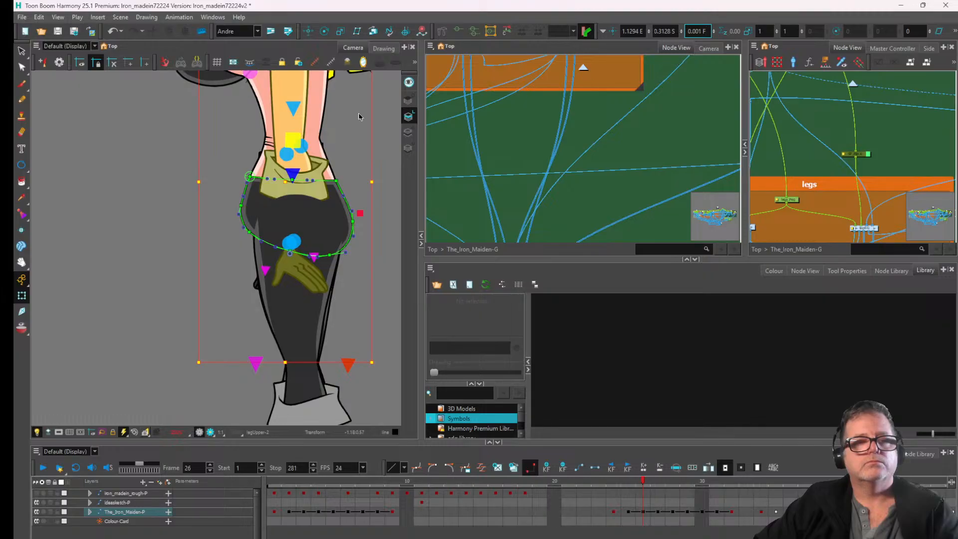
click(291, 155)
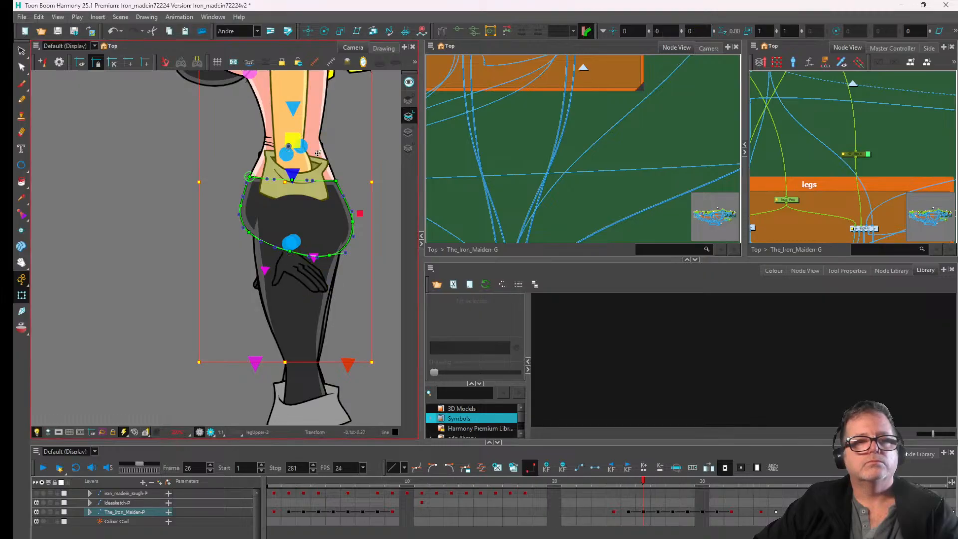
click(283, 158)
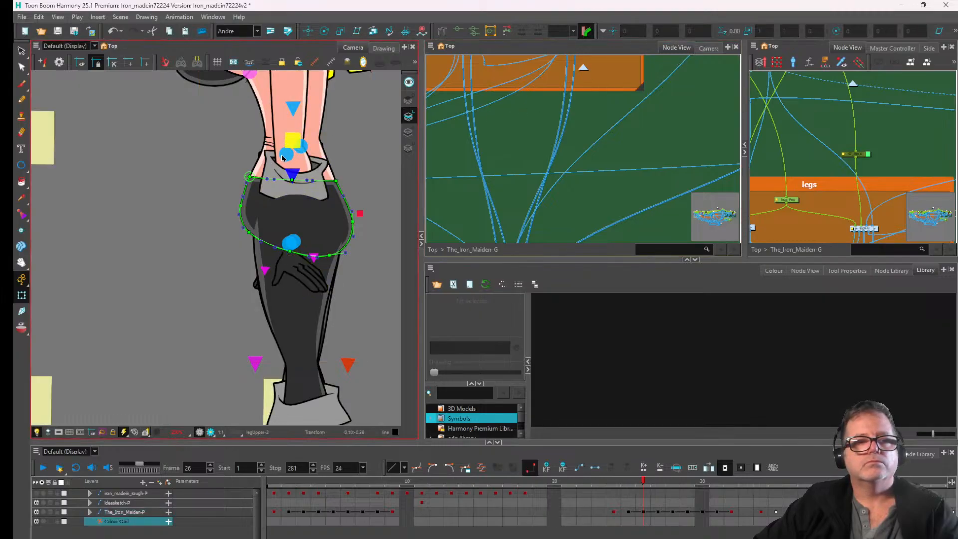
click(284, 158)
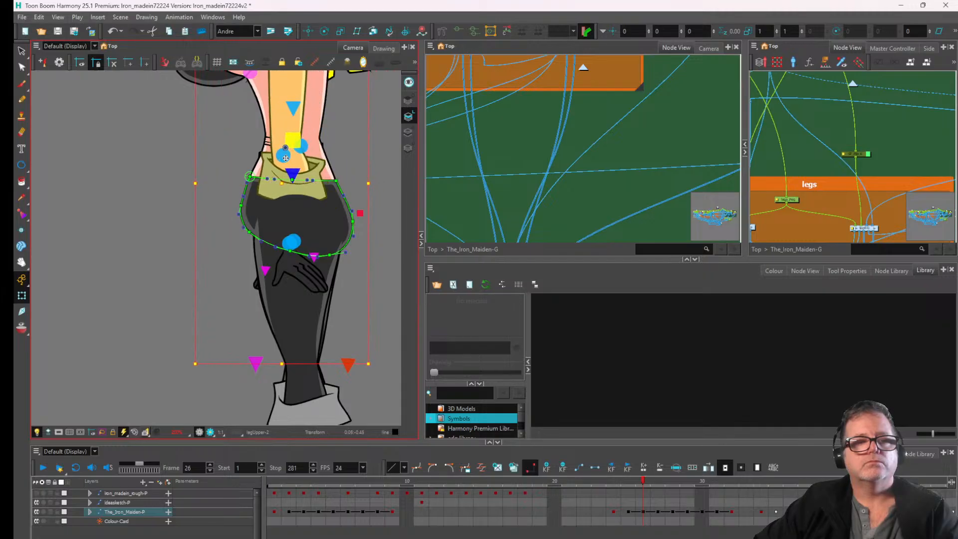
- Try the near leg's depth at 0 and 0.1 F, and return it to 0.0001 F
click(308, 230)
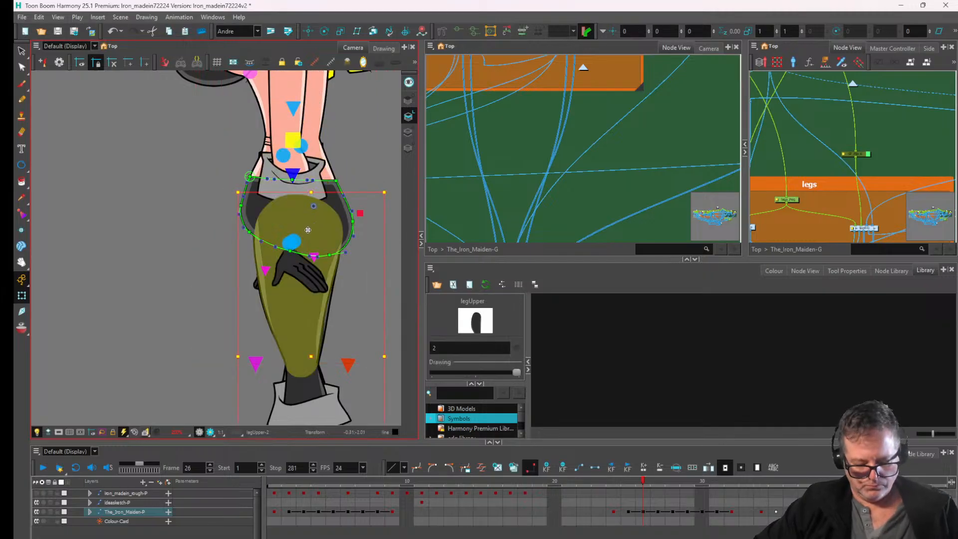
key(Escape)
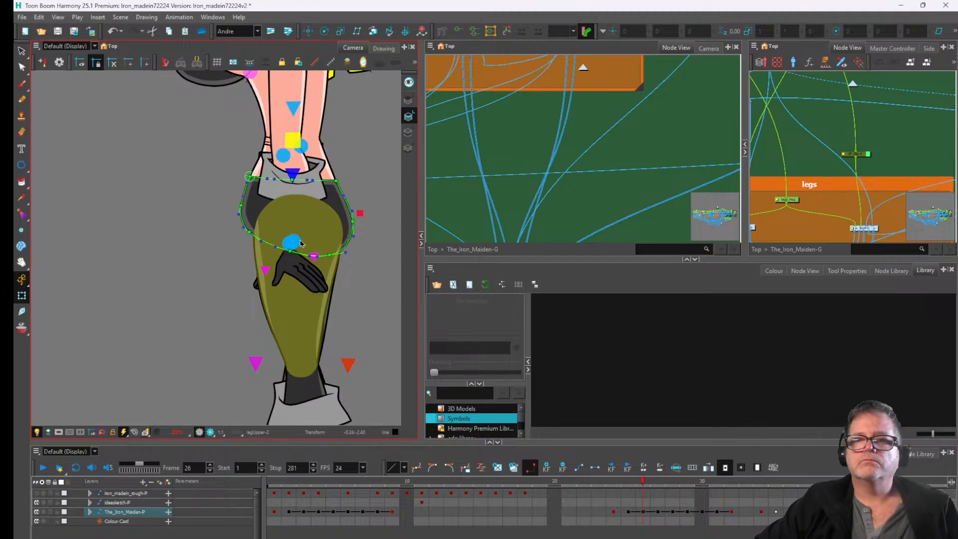
click(297, 232)
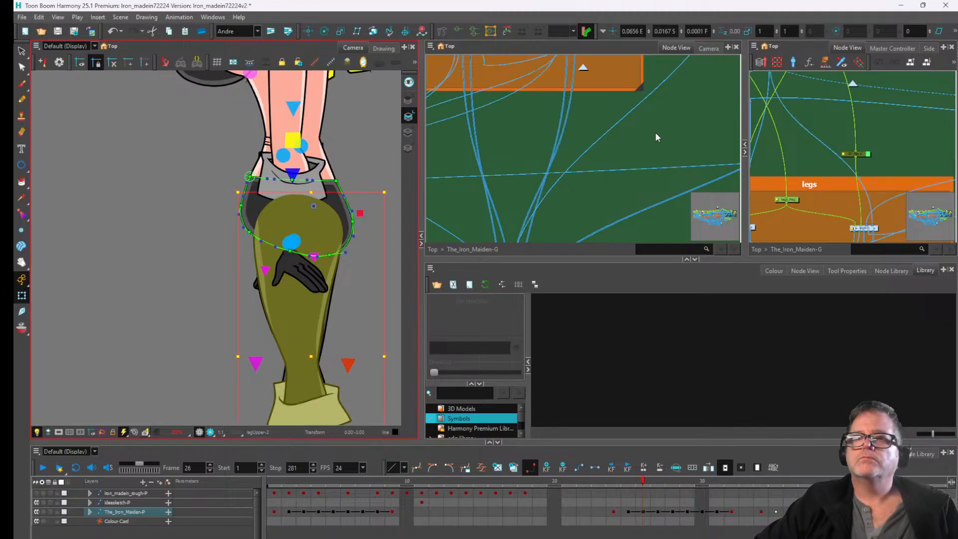
click(711, 31)
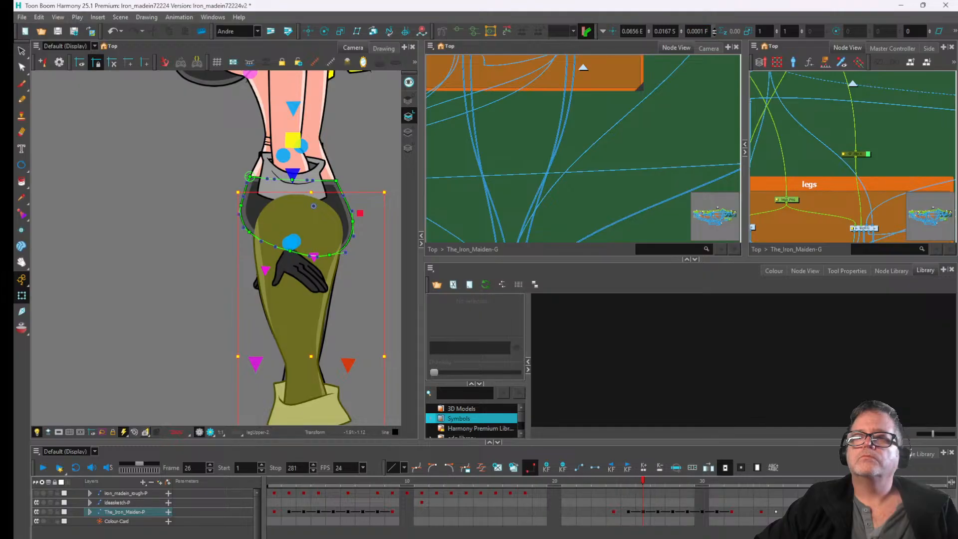
click(715, 33)
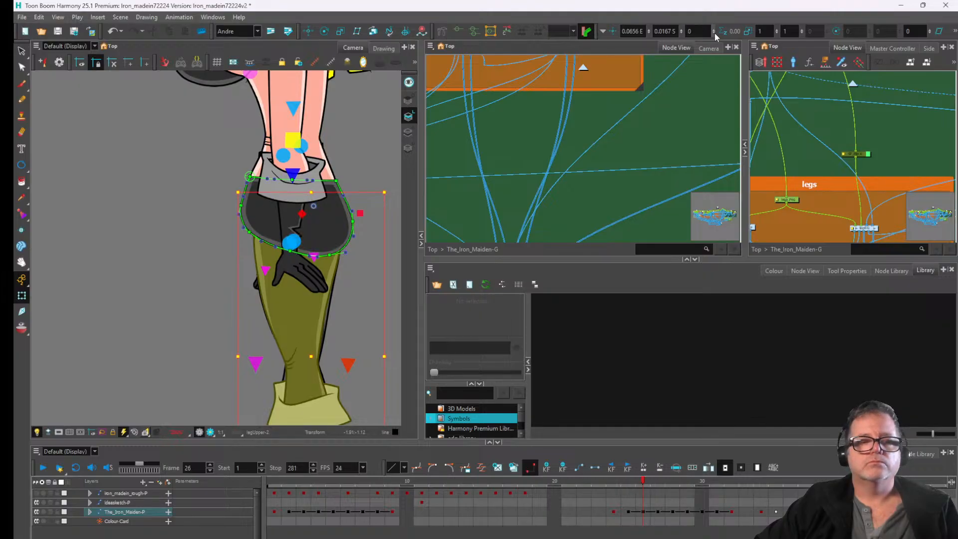
click(645, 73)
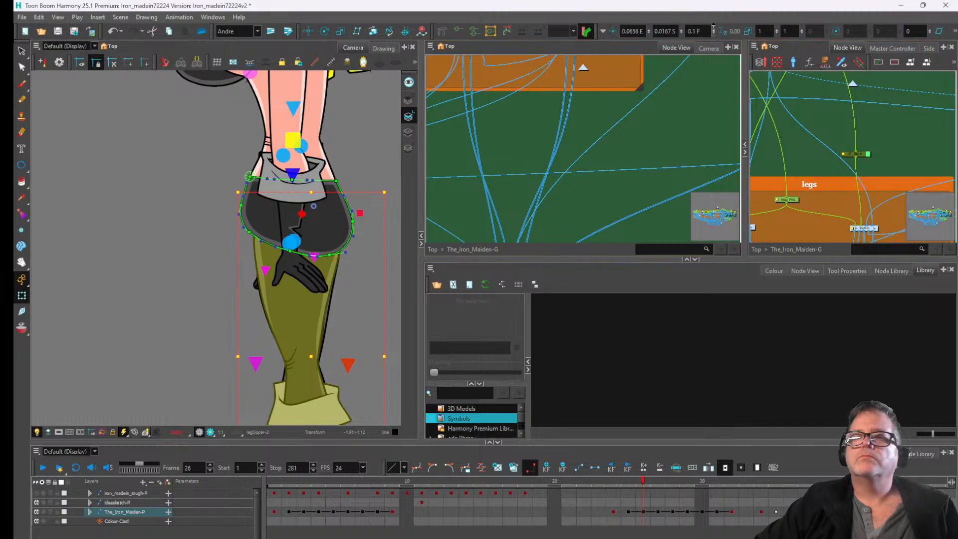
click(696, 31)
click(694, 32)
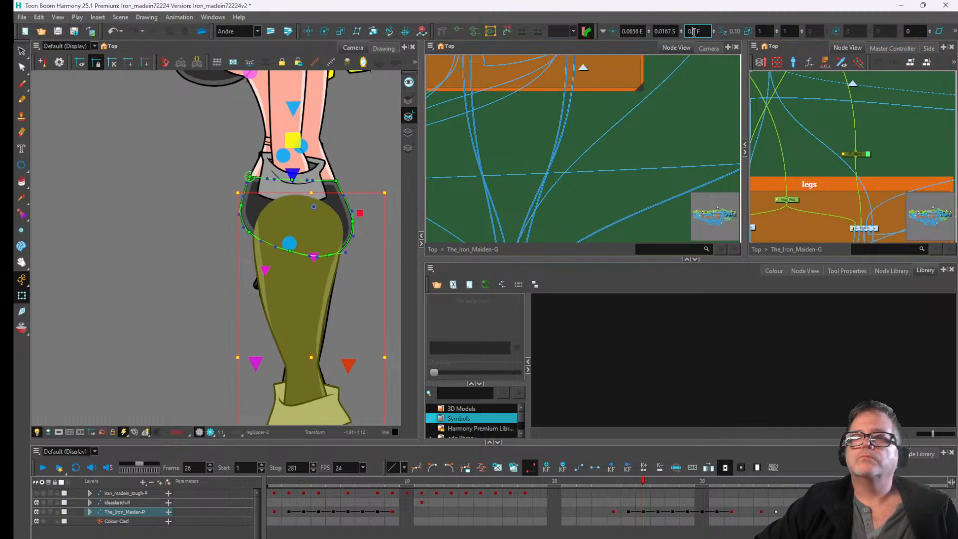
text(000)
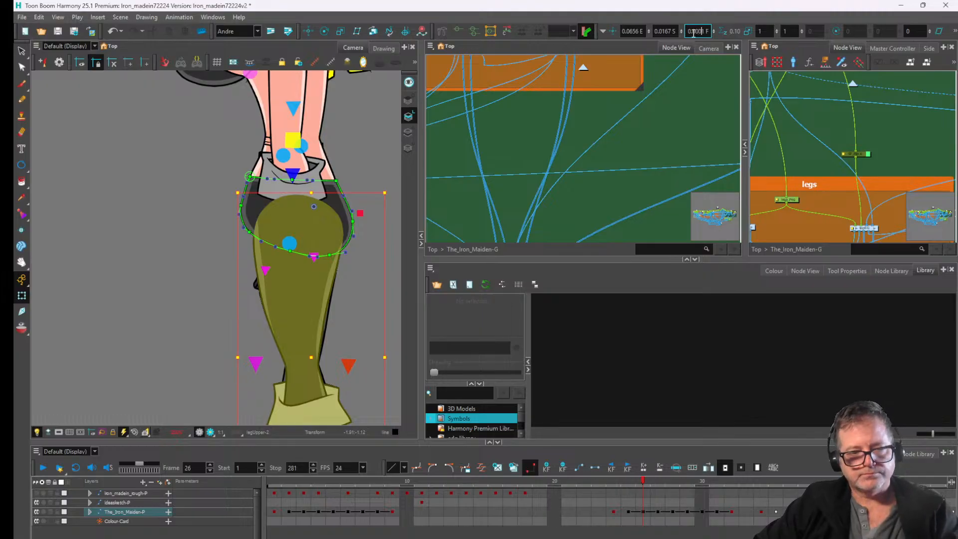
key(Return)
- Try a depth of 0.2 F on the near upper arm and undo it
scroll(365, 160, down, 2)
key(space)
drag(348, 156, 337, 210)
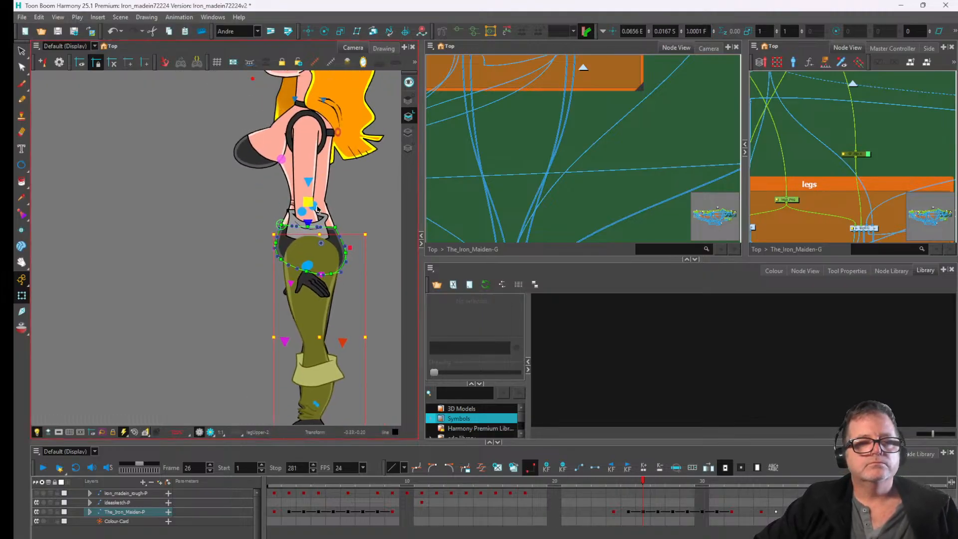
click(309, 145)
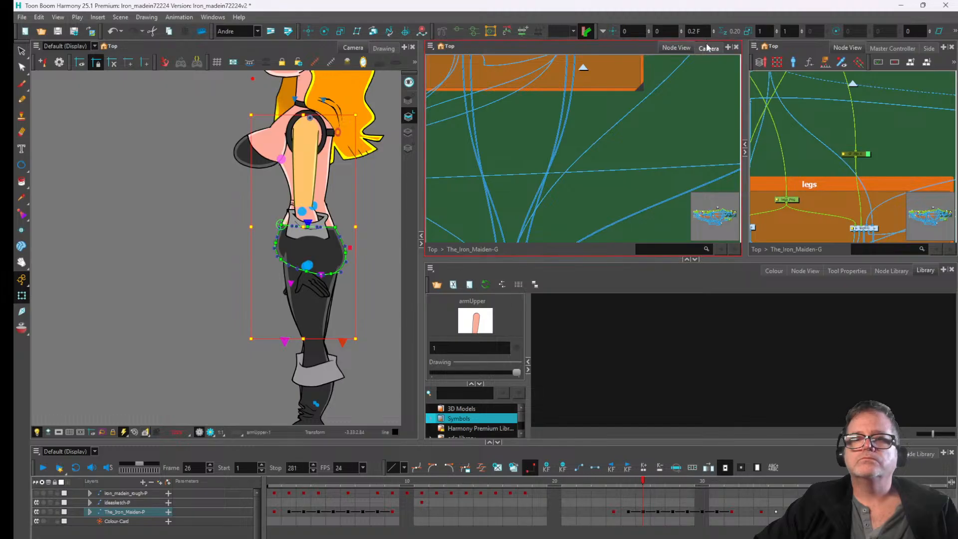
key(ctrl+z)
scroll(279, 220, up, 4)
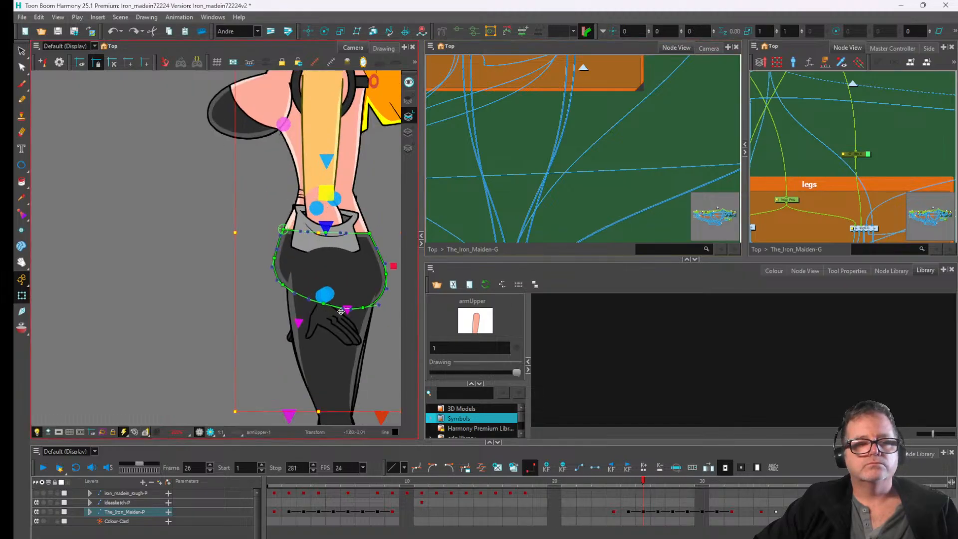
- Try a slight adjustment of the near hand at the wrist and undo it
click(334, 323)
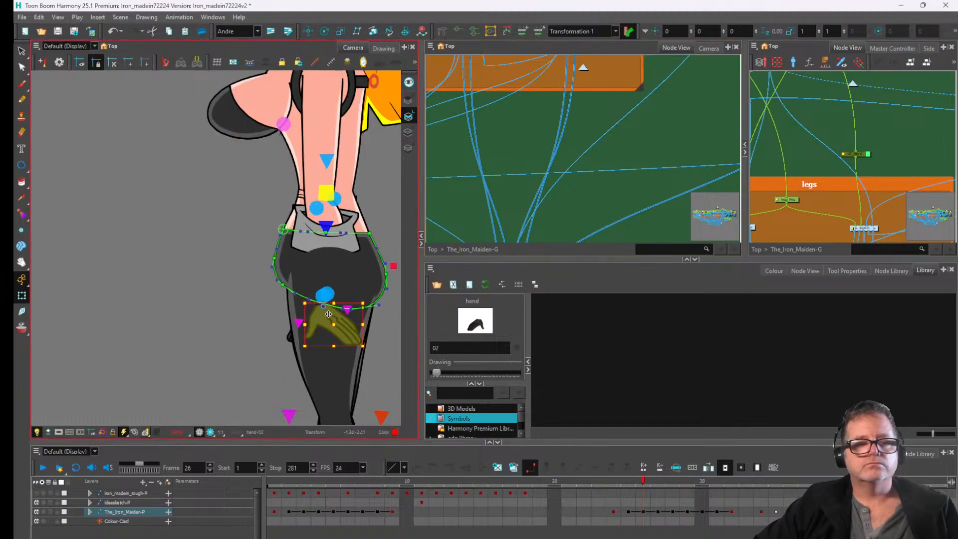
scroll(328, 314, up, 2)
mouse_move(321, 279)
mouse_down()
mouse_move(282, 271)
mouse_move(308, 279)
mouse_up()
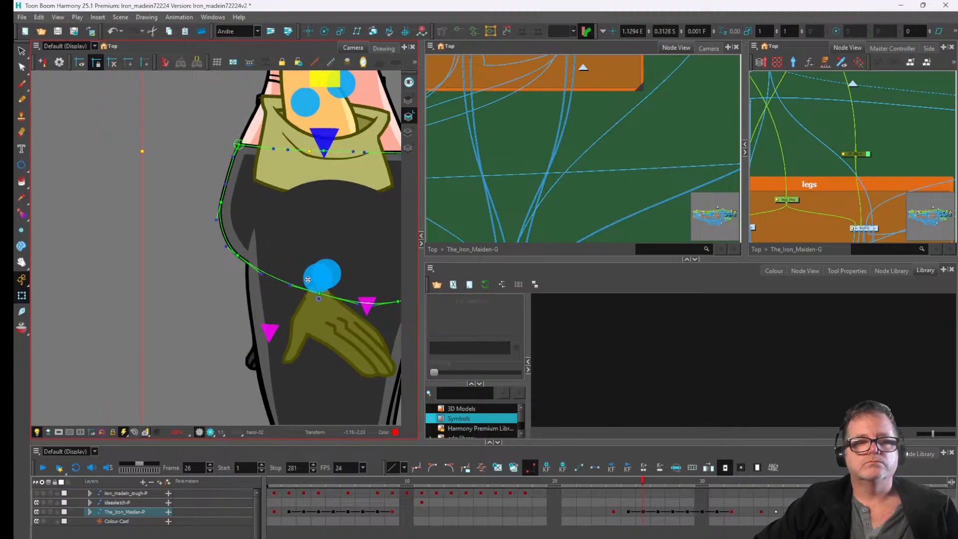
key(ctrl+z)
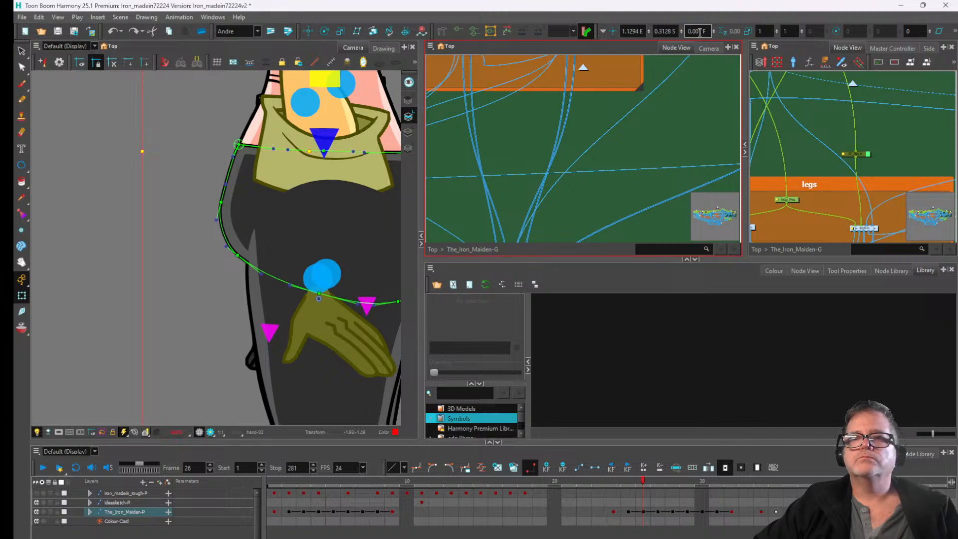
- Bring the near forearm and glove in front of the hips by setting the forearm's depth to 0.0001 F
click(304, 104)
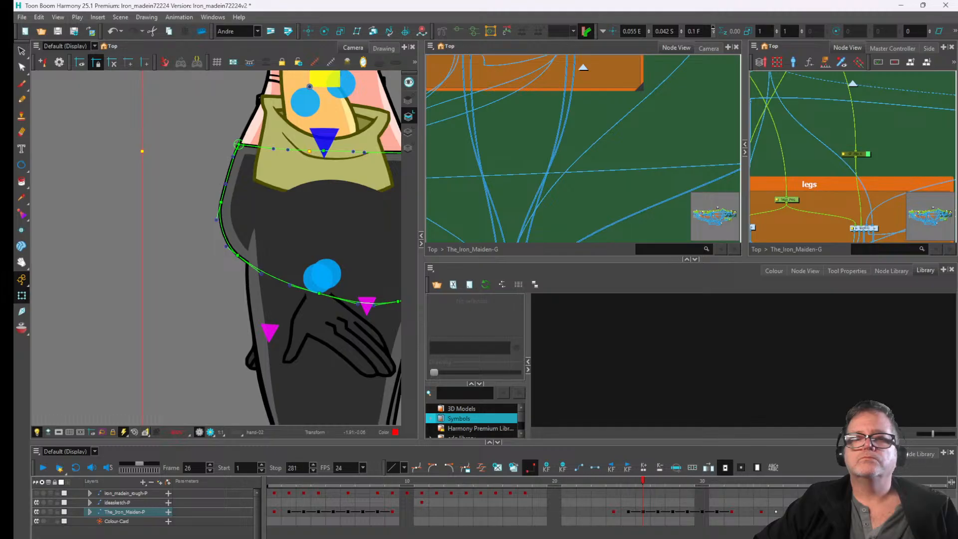
click(713, 29)
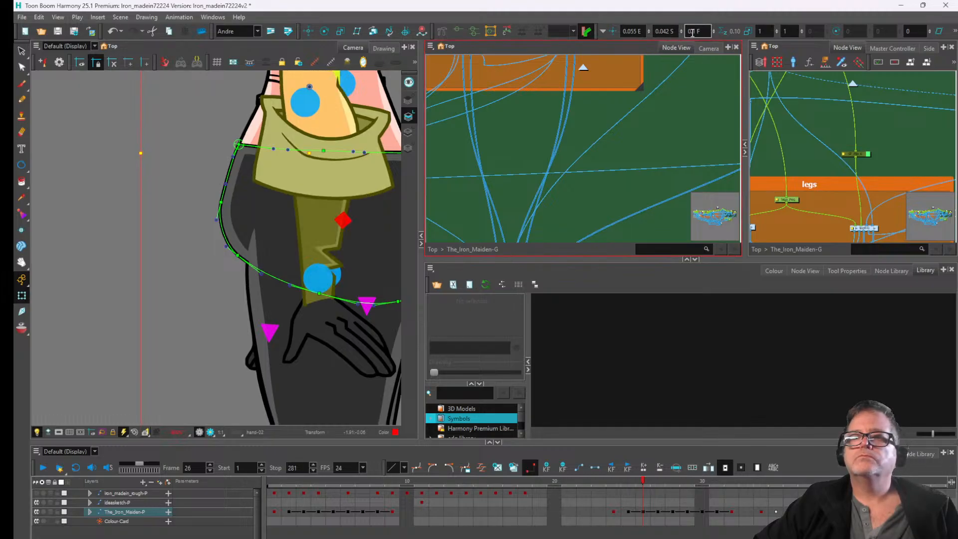
click(694, 32)
drag(691, 32, 694, 32)
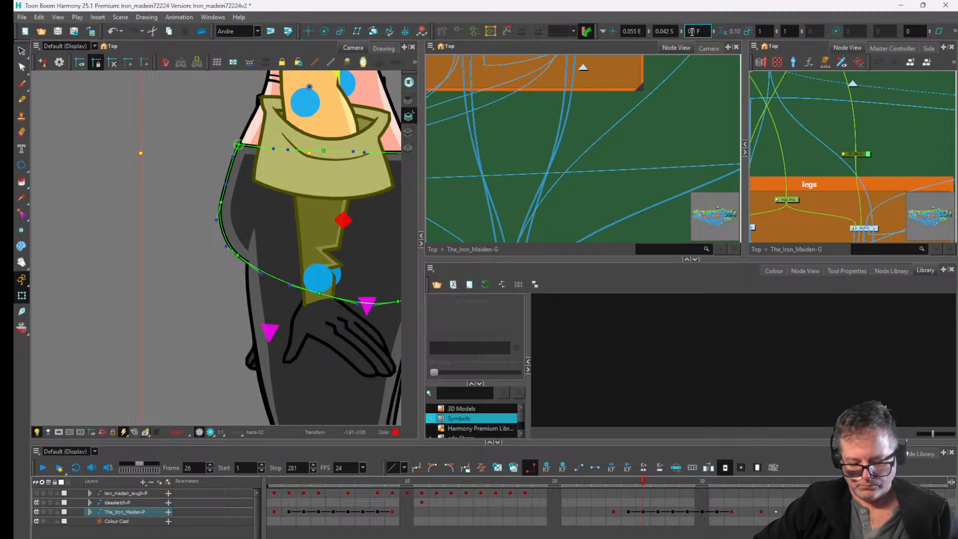
text(0001)
key(Return)
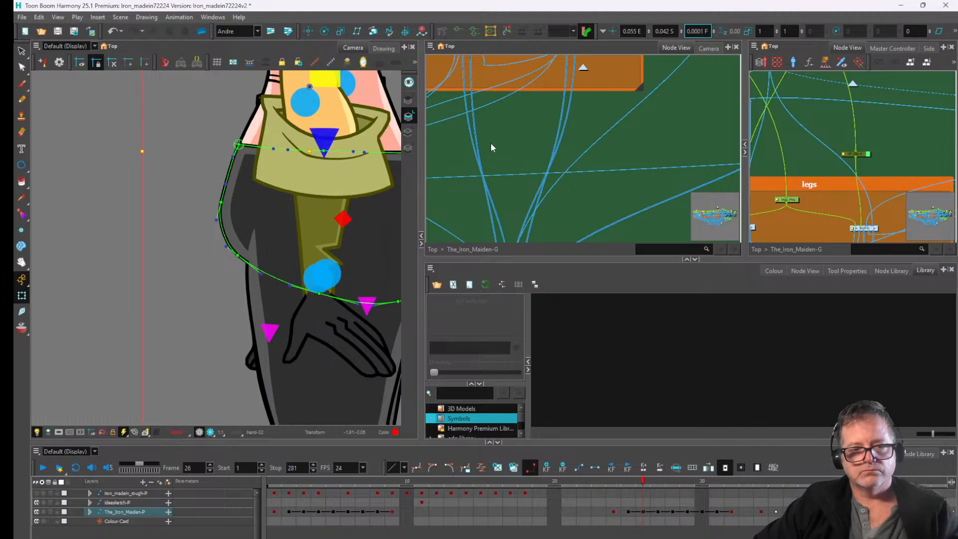
- Try the near hand's depth at 0.0001 F and return it to 0.001 F
click(311, 281)
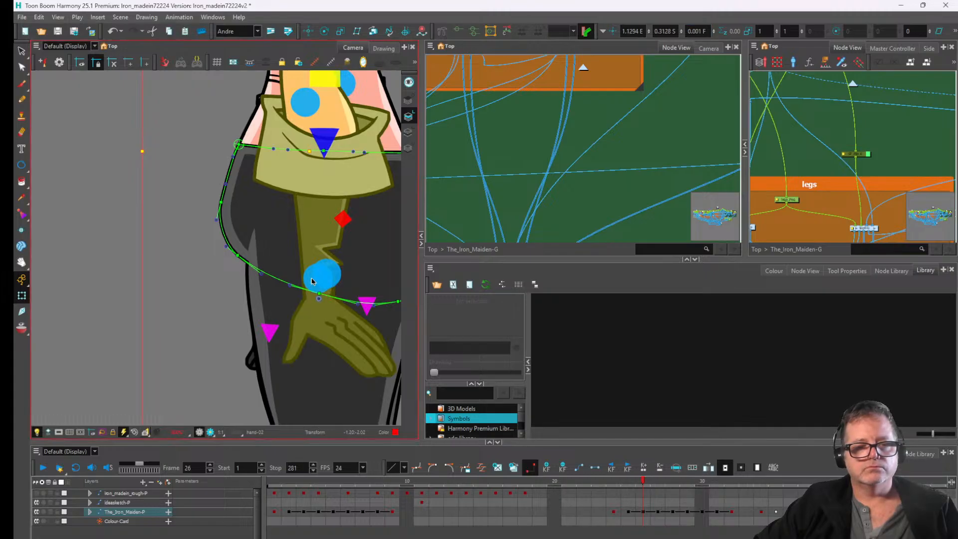
click(706, 31)
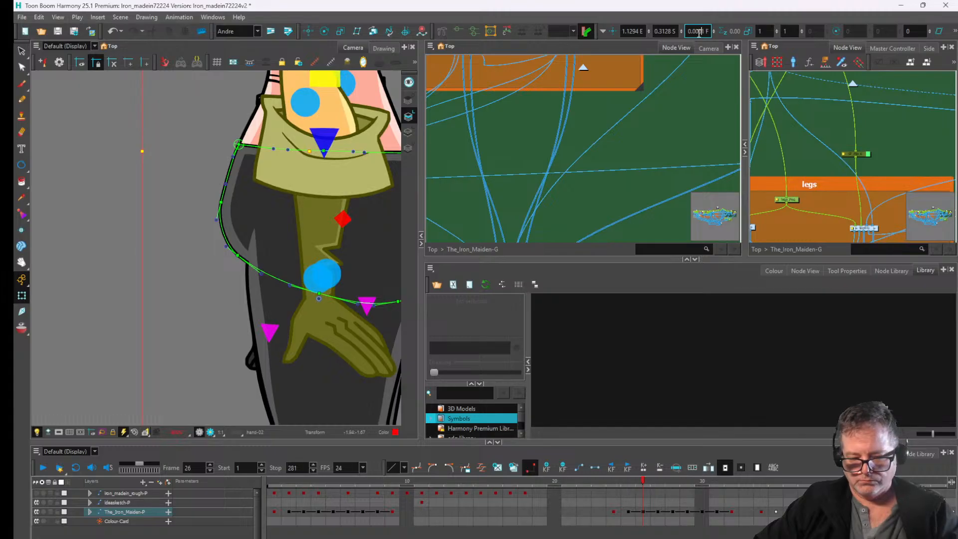
text(0)
key(Return)
key(BackSpace)
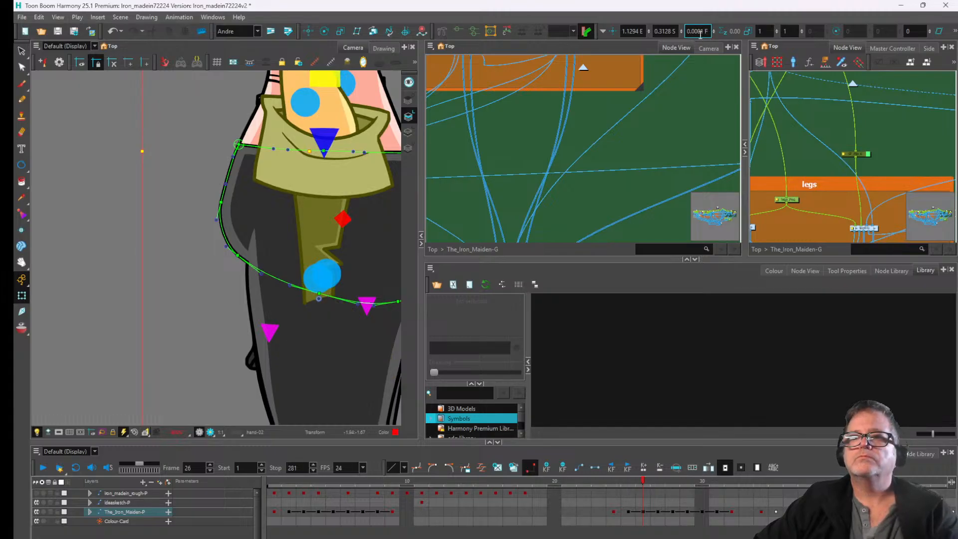
key(Return)
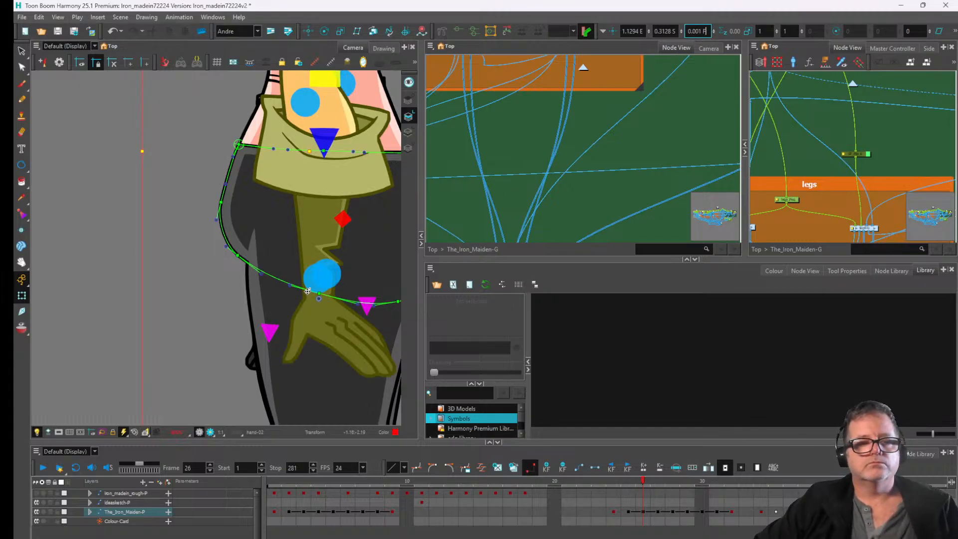
- Swap the far hand's drawing behind the thigh to 2_1
scroll(318, 283, down, 3)
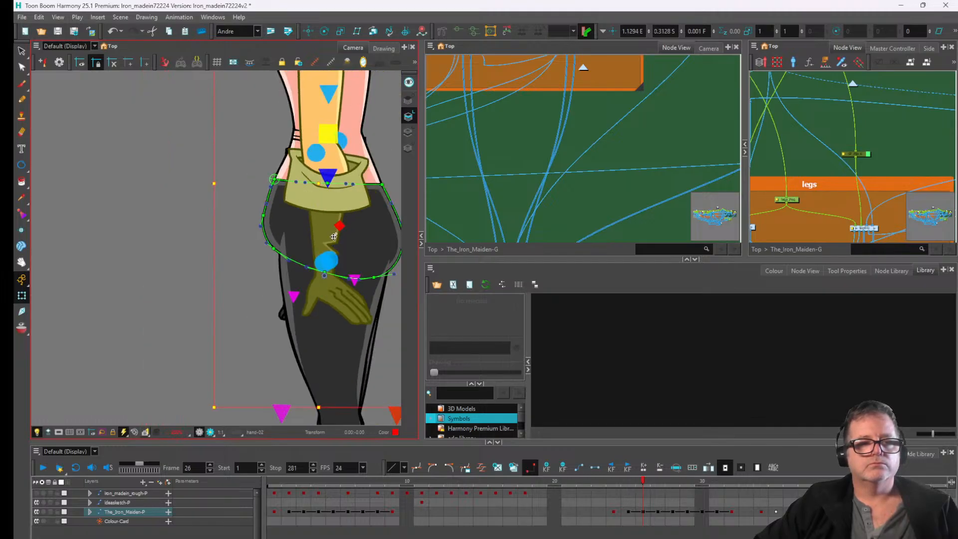
scroll(333, 236, down, 5)
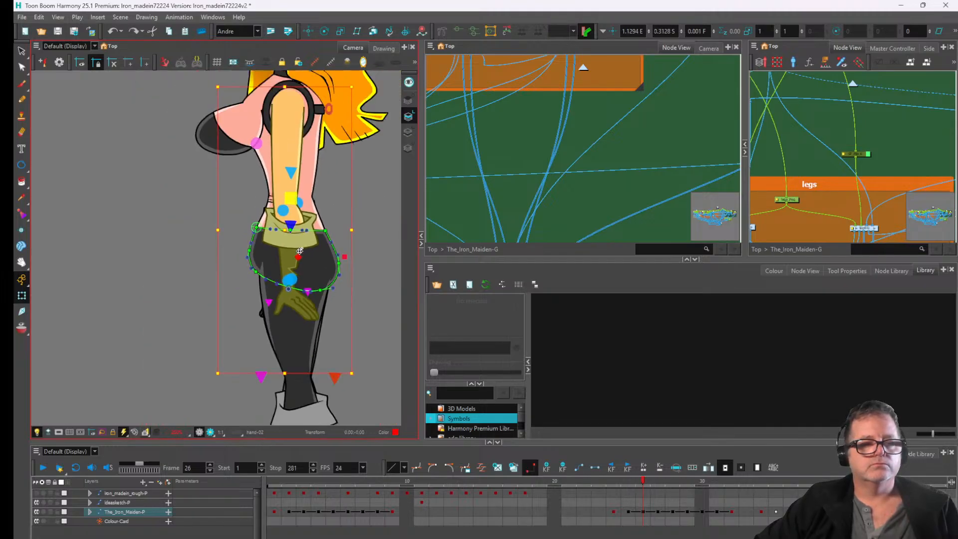
mouse_move(276, 313)
mouse_down()
mouse_move(234, 260)
mouse_move(187, 225)
mouse_move(257, 319)
mouse_move(309, 278)
mouse_move(267, 289)
mouse_move(272, 304)
mouse_up()
scroll(272, 304, down, 5)
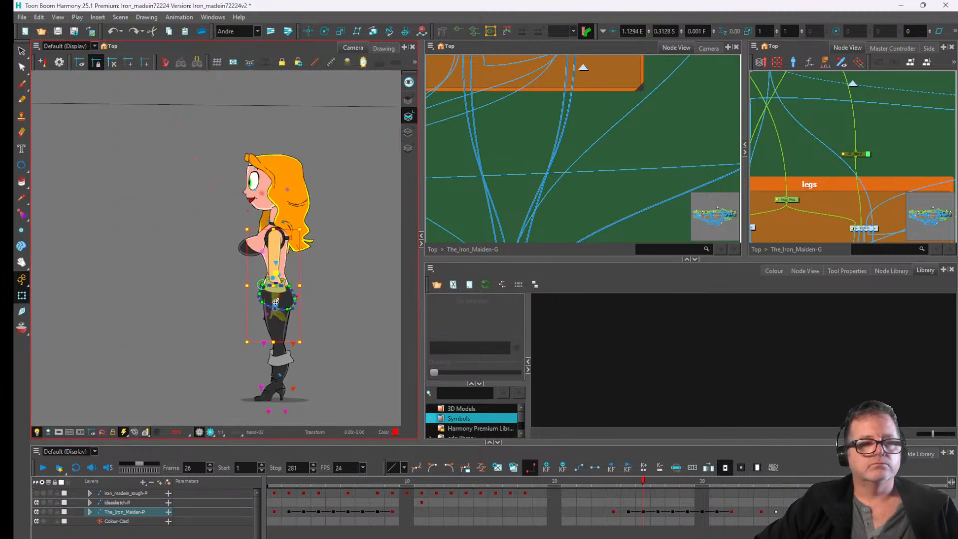
scroll(306, 274, up, 6)
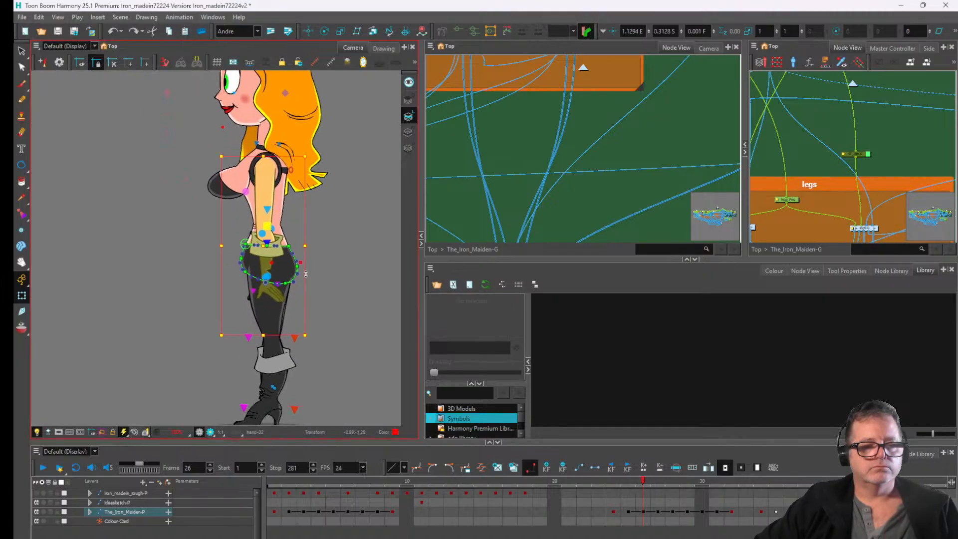
scroll(306, 273, up, 4)
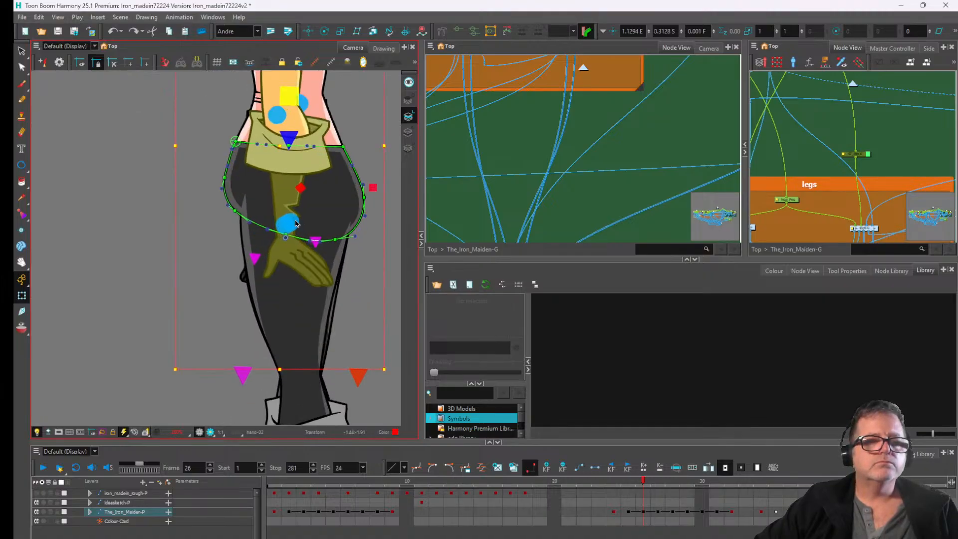
mouse_move(295, 223)
mouse_down()
mouse_move(273, 224)
mouse_move(301, 218)
mouse_move(287, 216)
mouse_move(291, 224)
mouse_up()
click(241, 272)
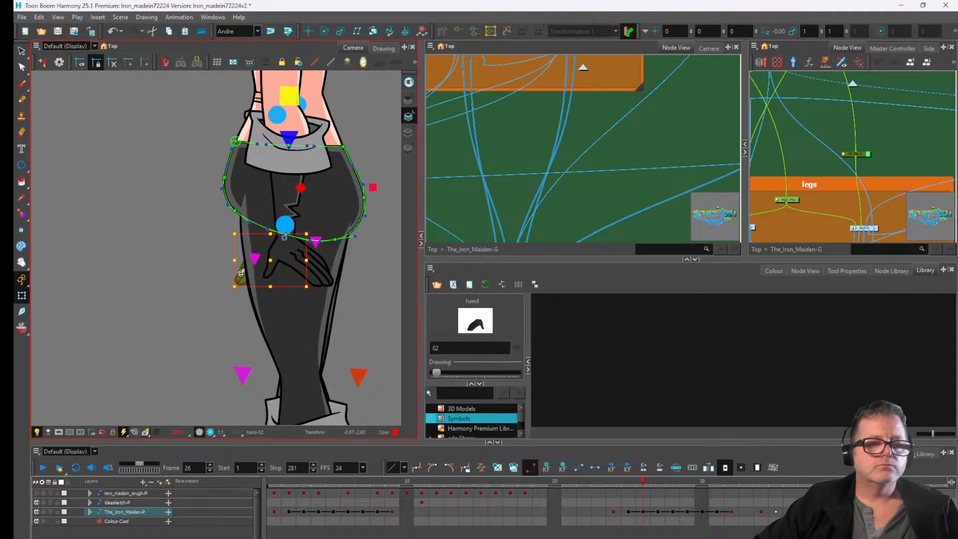
drag(436, 375, 438, 376)
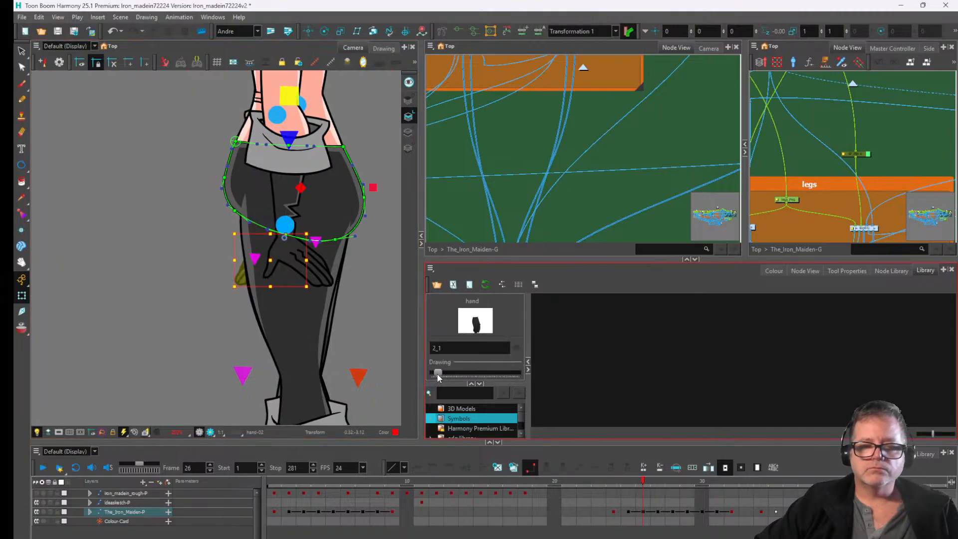
scroll(273, 215, up, 3)
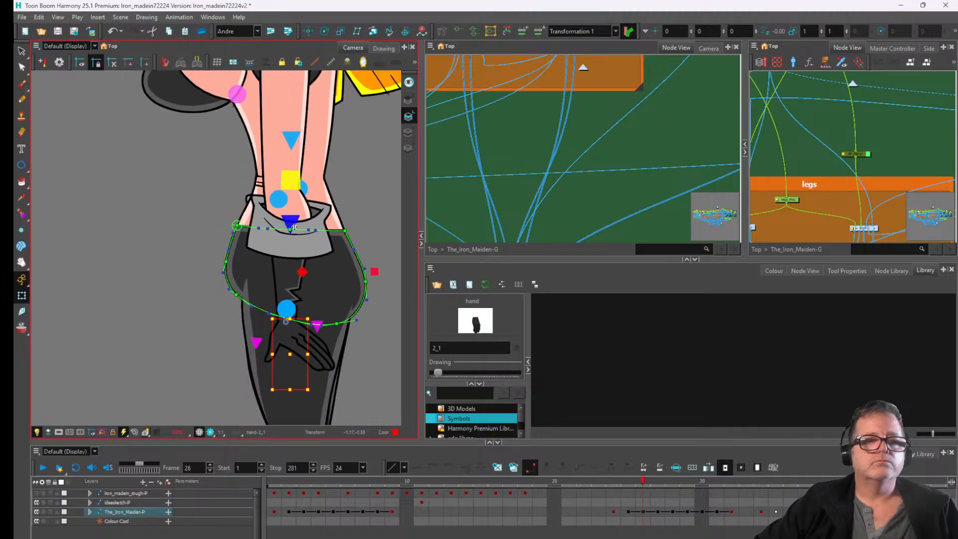
- Reposition the near forearm and glove over the hips with the elbow control
click(282, 197)
drag(282, 198, 305, 193)
click(305, 193)
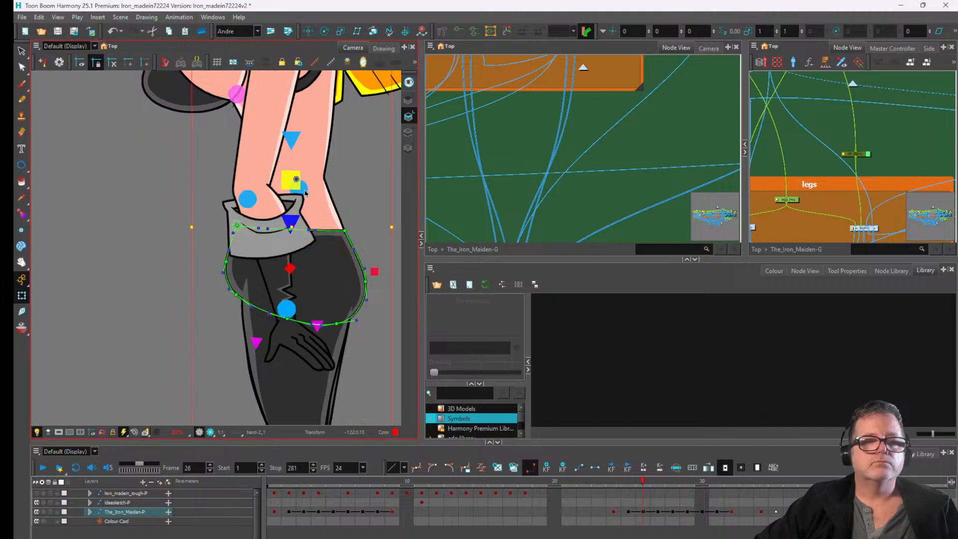
click(248, 199)
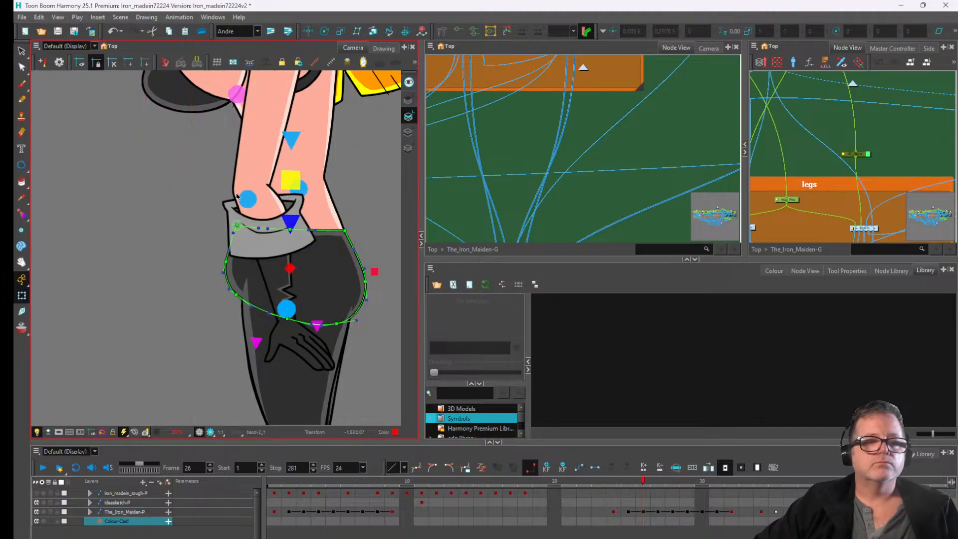
click(254, 198)
drag(296, 193, 297, 194)
- Examine the full figure's front view at frame 5 and its slightly turned view at frame 4
scroll(297, 193, down, 5)
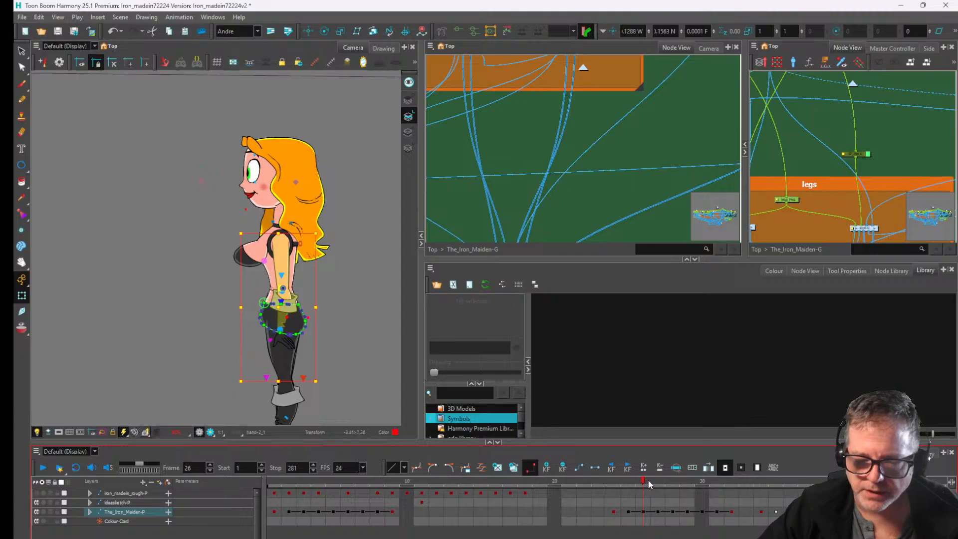
drag(650, 484, 334, 493)
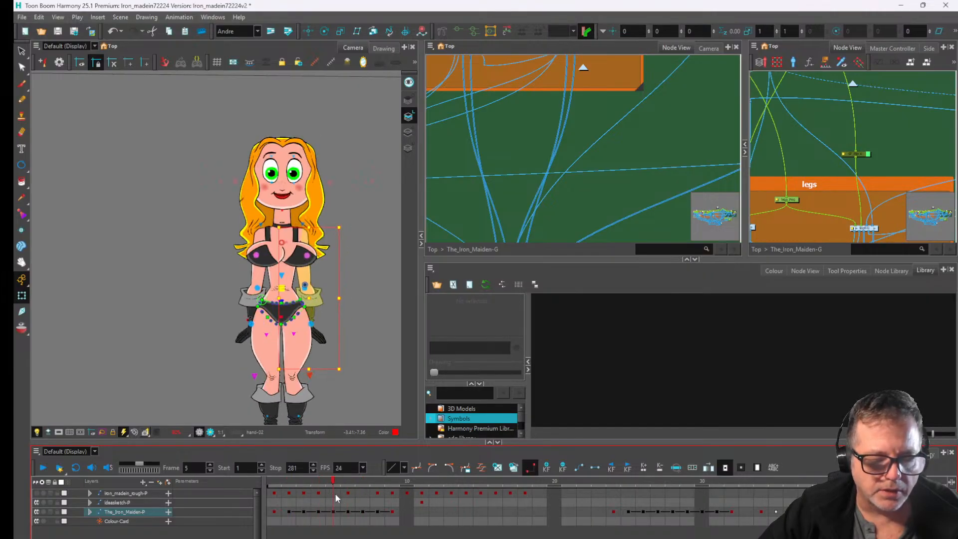
key(space)
drag(300, 384, 305, 316)
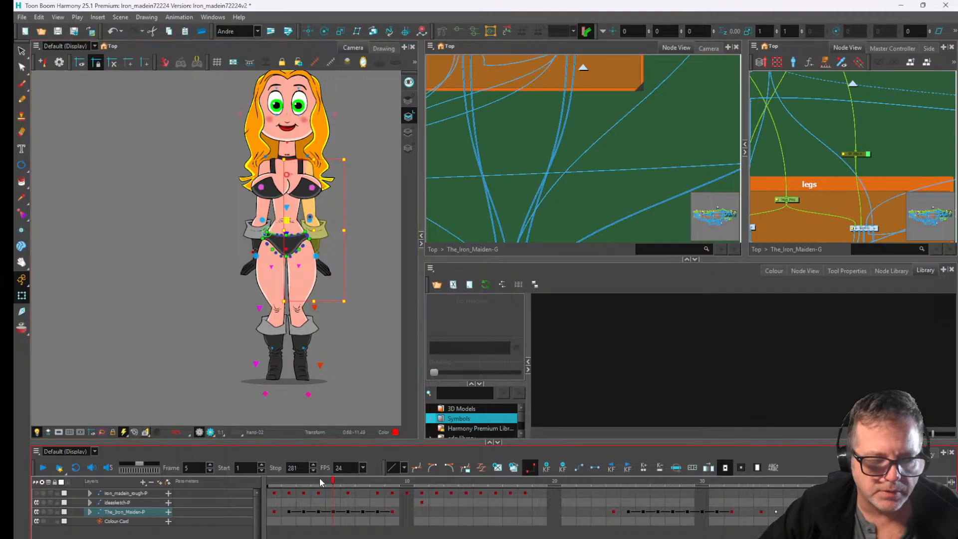
click(319, 480)
scroll(272, 335, up, 2)
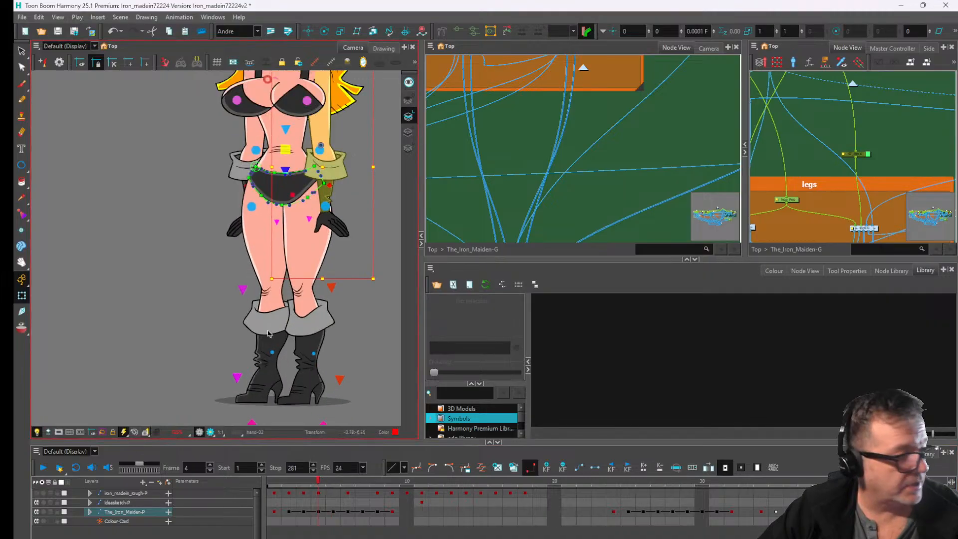
- Set the scene's stop frame to 279 and go back to the front view at frame 5
click(268, 333)
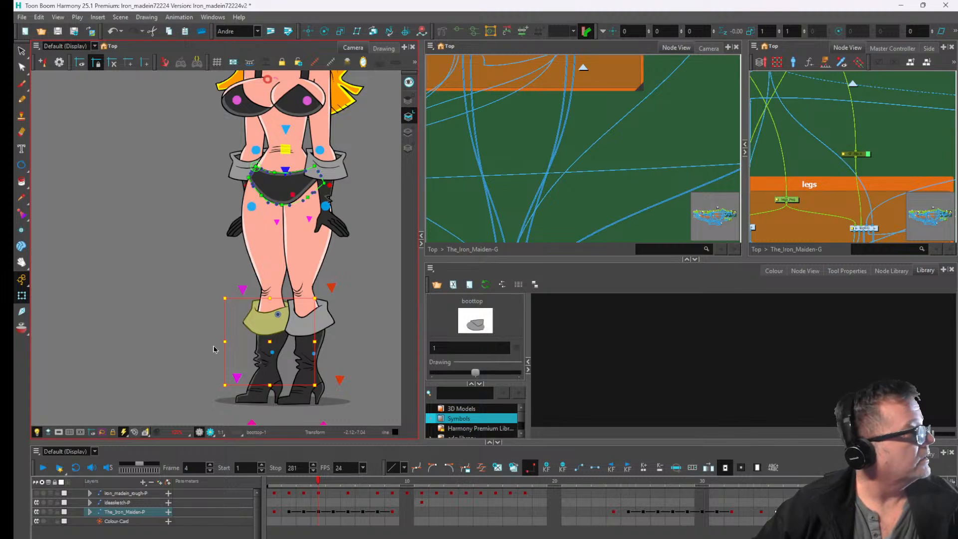
scroll(343, 316, up, 2)
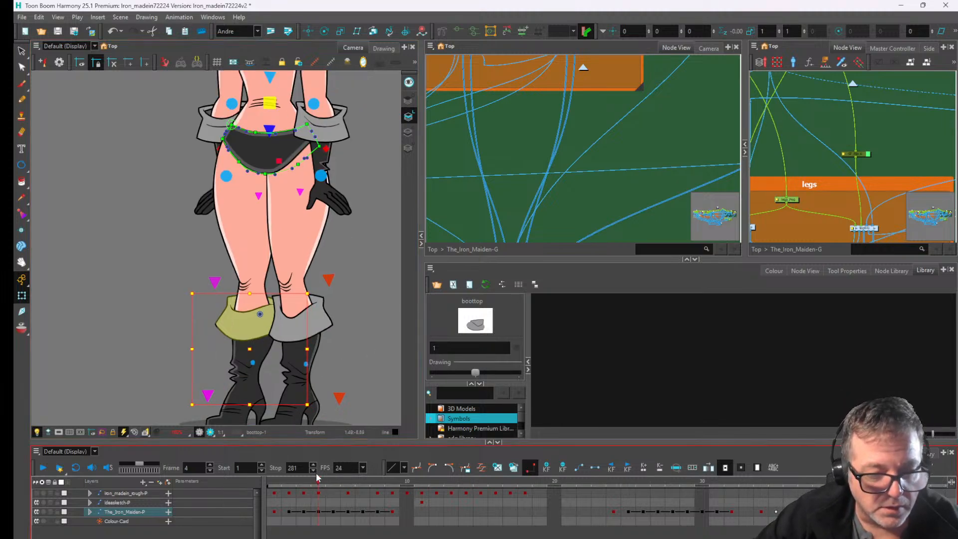
double_click(305, 470)
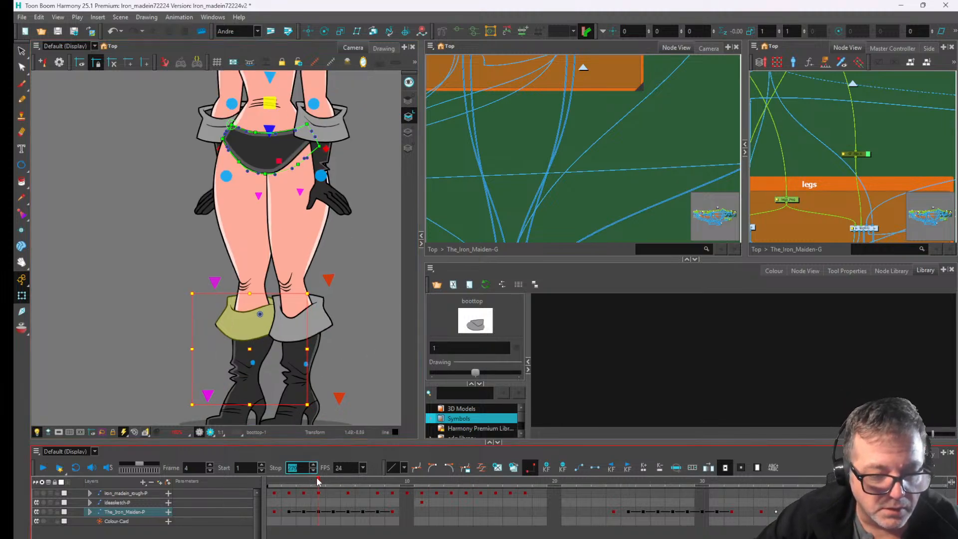
mouse_move(318, 482)
mouse_down()
mouse_move(310, 483)
mouse_move(334, 482)
mouse_up()
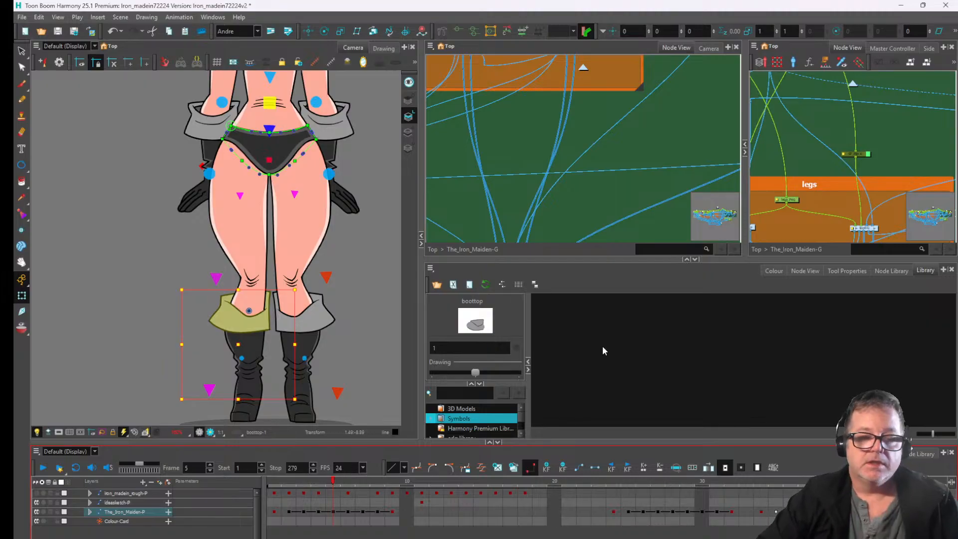
- Enable all the nodes in the SWORD AND BELT group of the lower body
scroll(207, 172, down, 4)
key(space)
drag(272, 177, 301, 268)
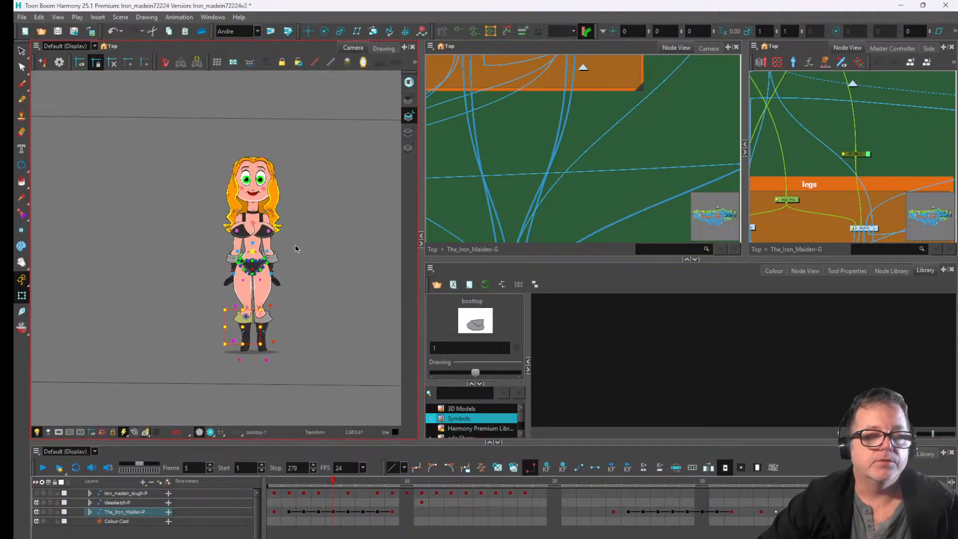
scroll(295, 245, up, 3)
click(259, 166)
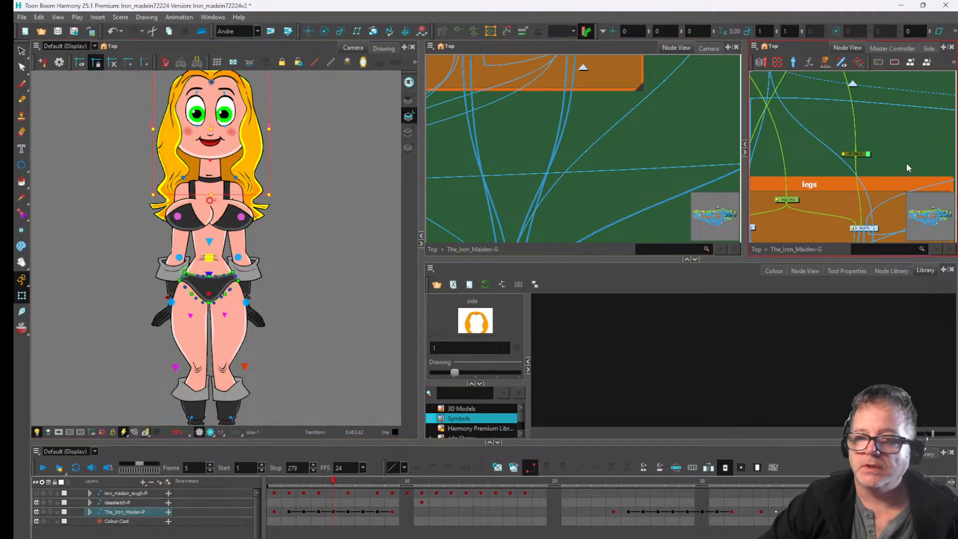
scroll(544, 198, down, 5)
scroll(639, 128, up, 5)
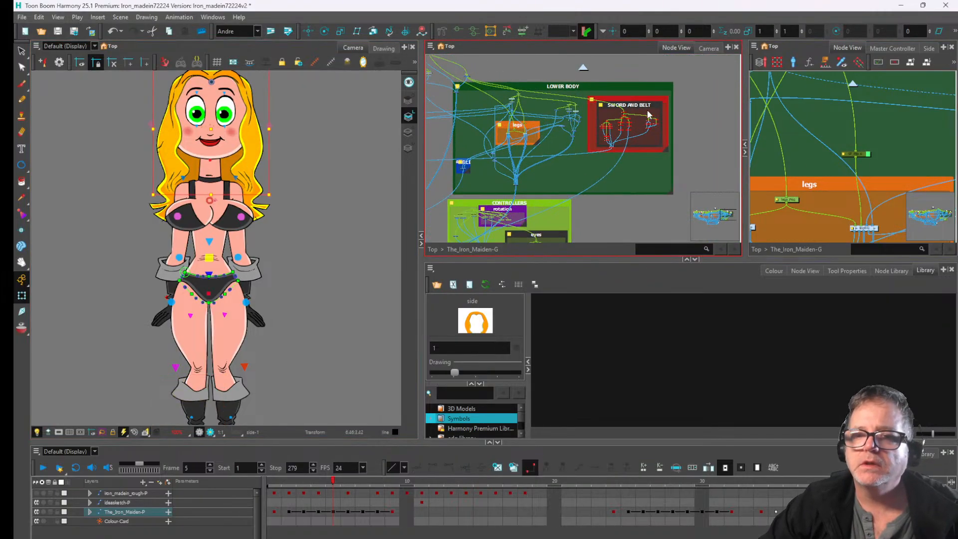
click(643, 98)
drag(688, 85, 589, 169)
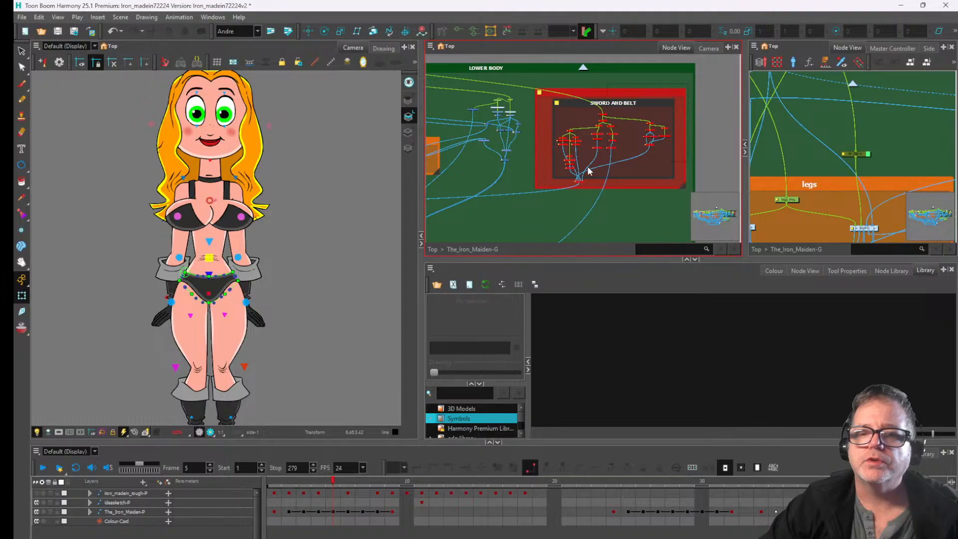
drag(541, 198, 540, 198)
click(611, 94)
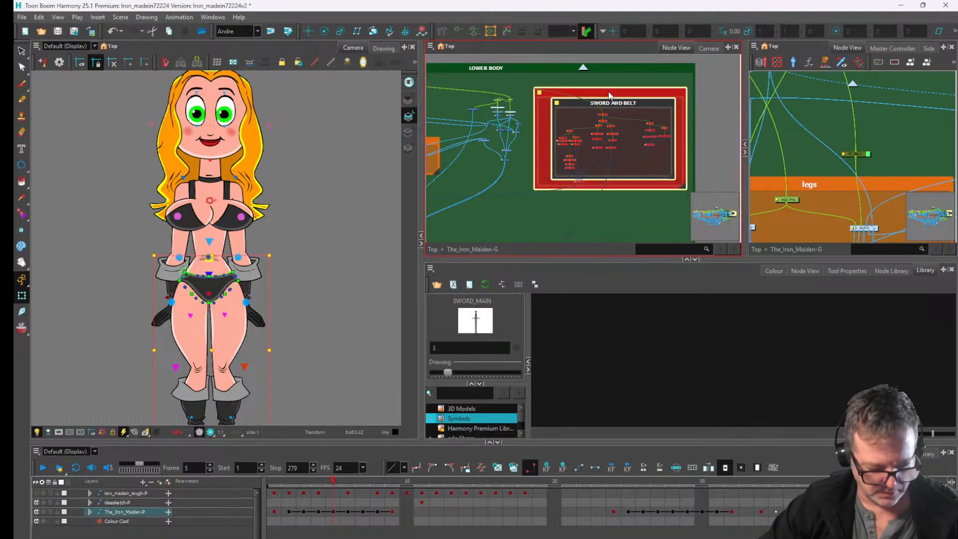
key(a)
- Move the sheathed sword from the character's torso out to the empty area beside her
click(276, 246)
drag(289, 239, 337, 227)
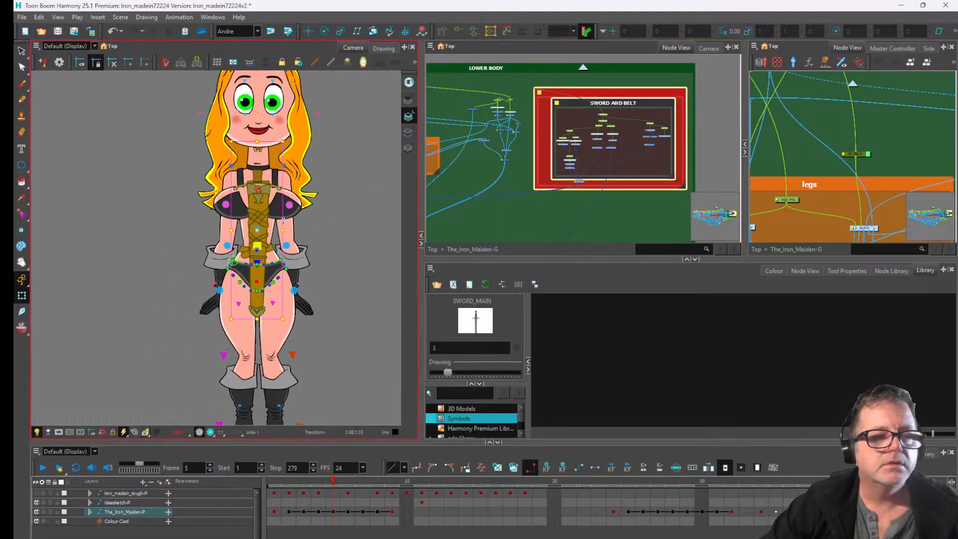
click(247, 218)
drag(251, 219, 118, 222)
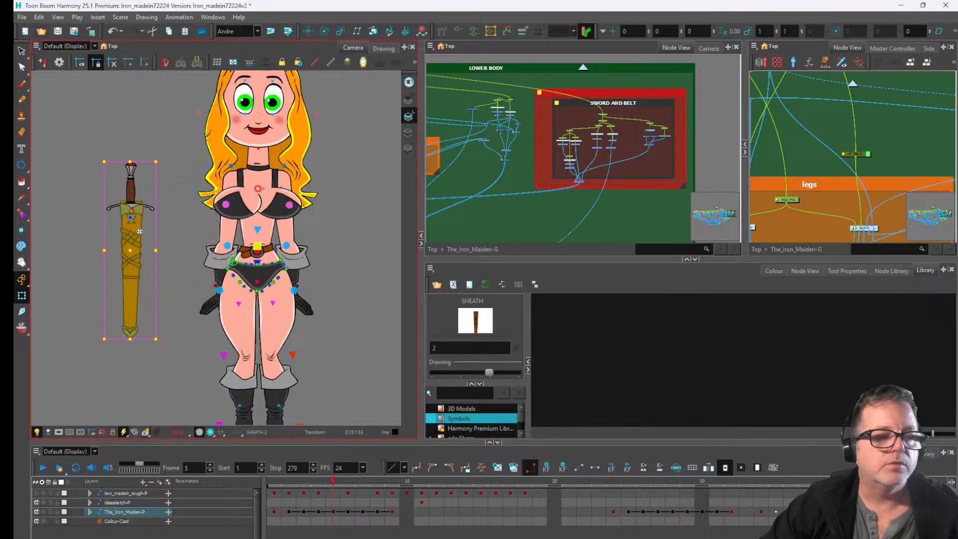
- Pull the SWORD_MAIN drawing out of the sheath and place it alongside
scroll(200, 149, up, 4)
click(177, 202)
drag(177, 203, 72, 173)
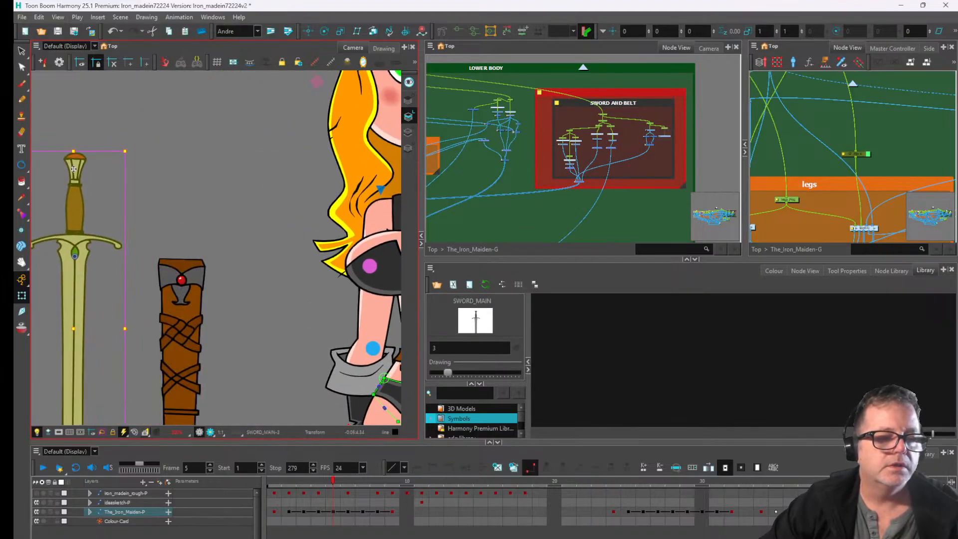
scroll(92, 208, down, 1)
drag(92, 208, 222, 125)
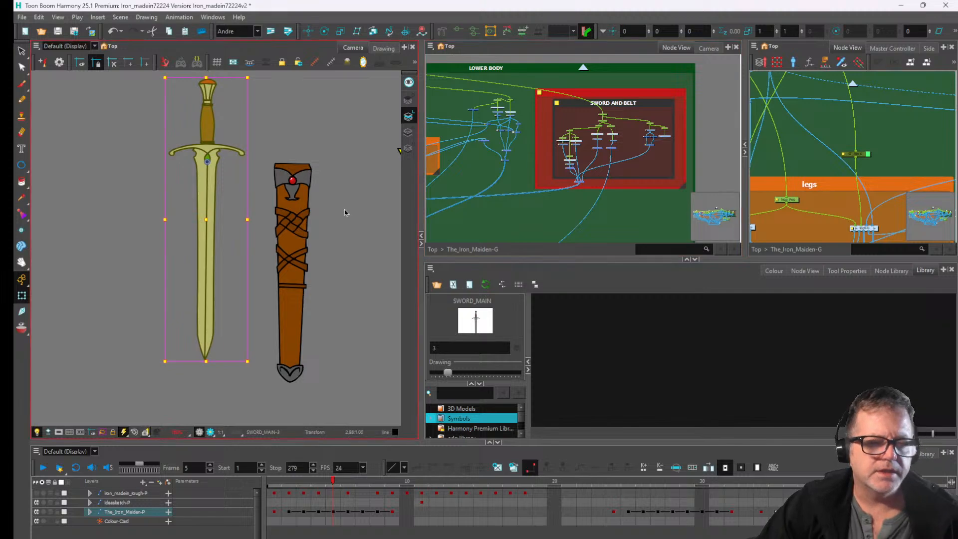
scroll(344, 208, down, 3)
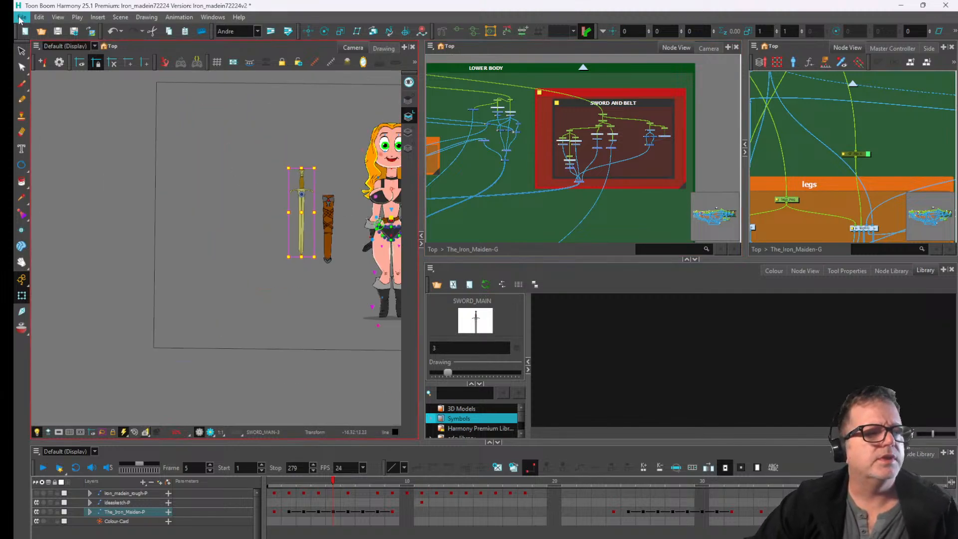
- Examine the options for importing 3D models and close the dialog without importing
click(20, 18)
mouse_move(78, 143)
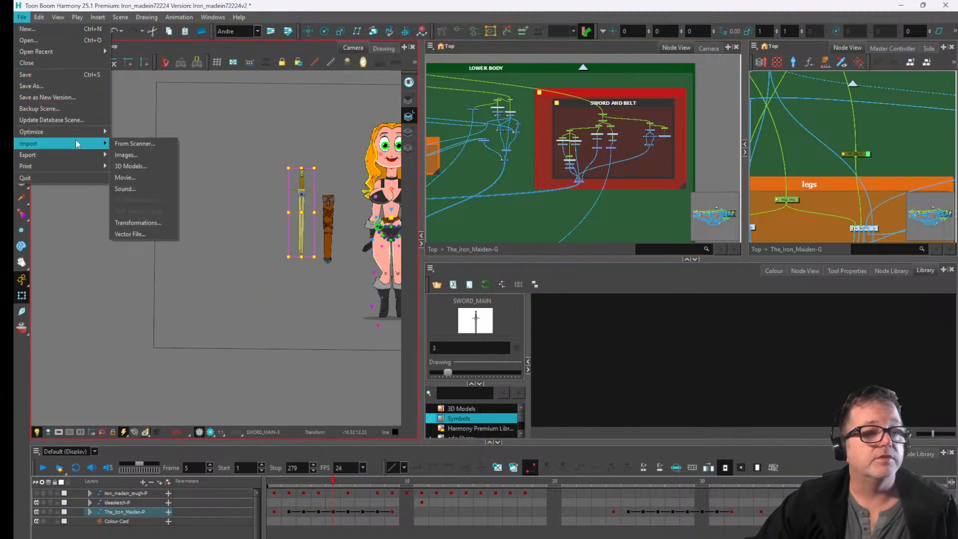
click(132, 167)
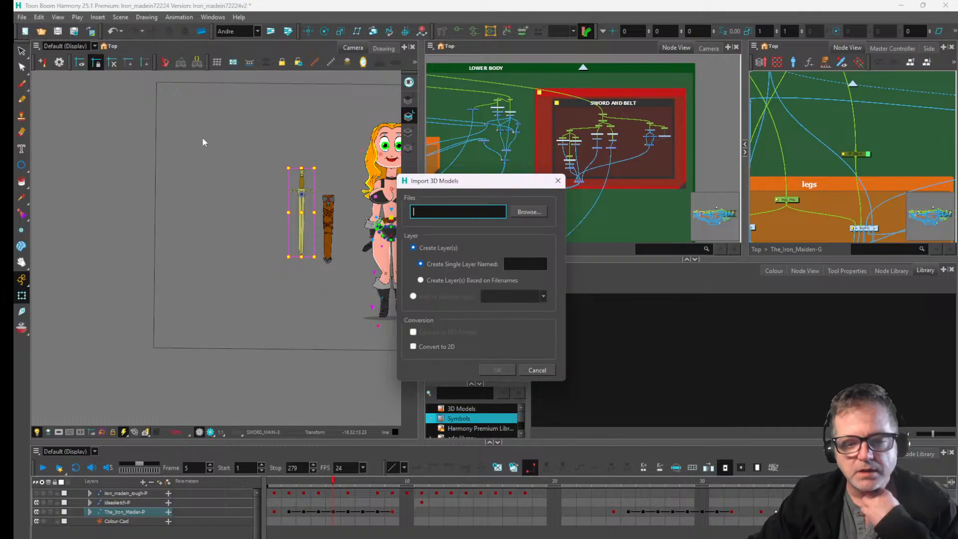
click(558, 180)
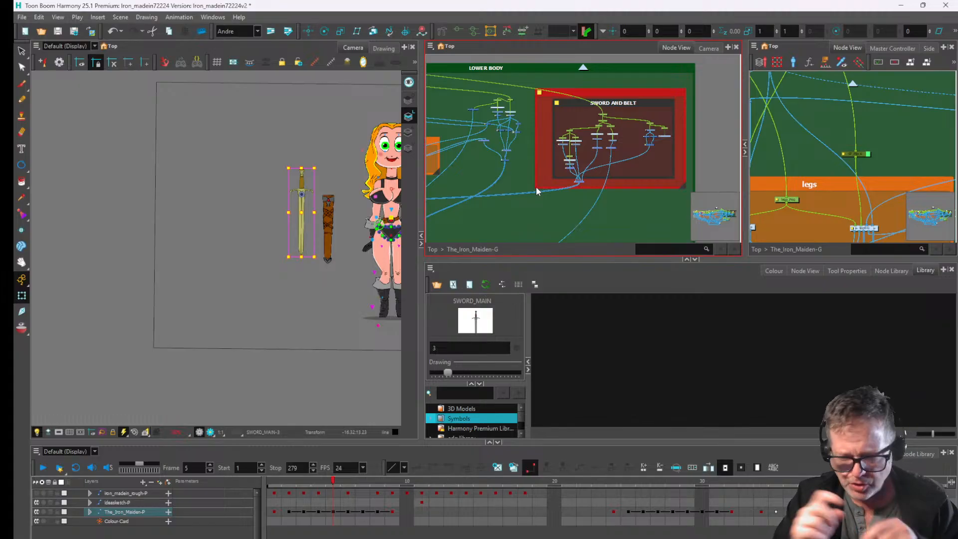
- Examine the separated sword and its sheath up close and return to the character's torso
scroll(321, 209, up, 3)
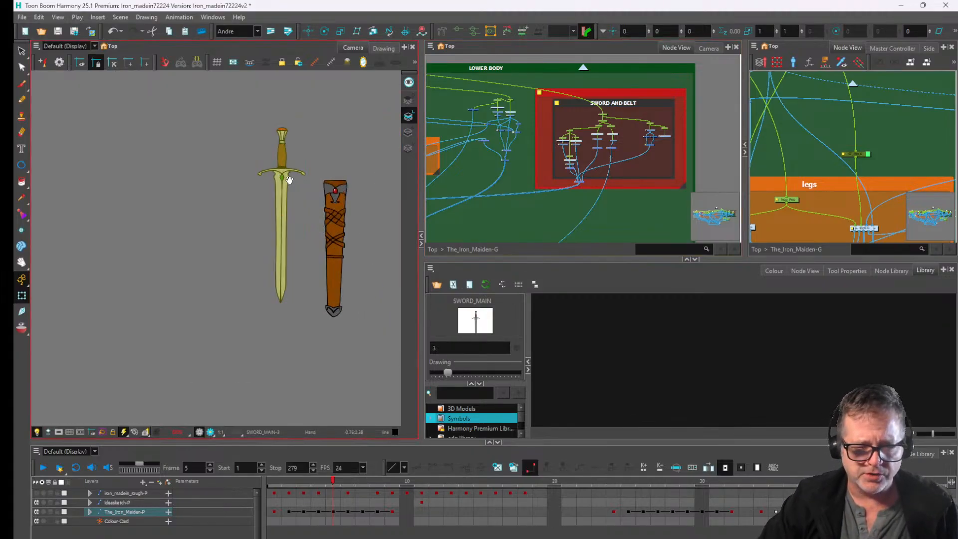
drag(287, 178, 134, 208)
scroll(264, 193, up, 4)
drag(367, 170, 282, 173)
scroll(246, 181, down, 3)
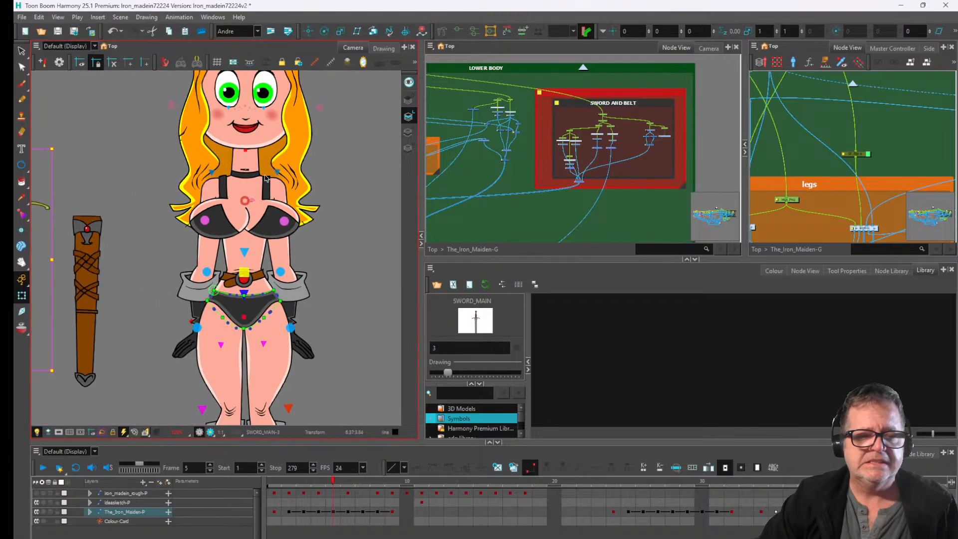
- Try nudging the character's left shoulder with its control, then undo the shift
scroll(282, 175, up, 2)
scroll(282, 175, up, 3)
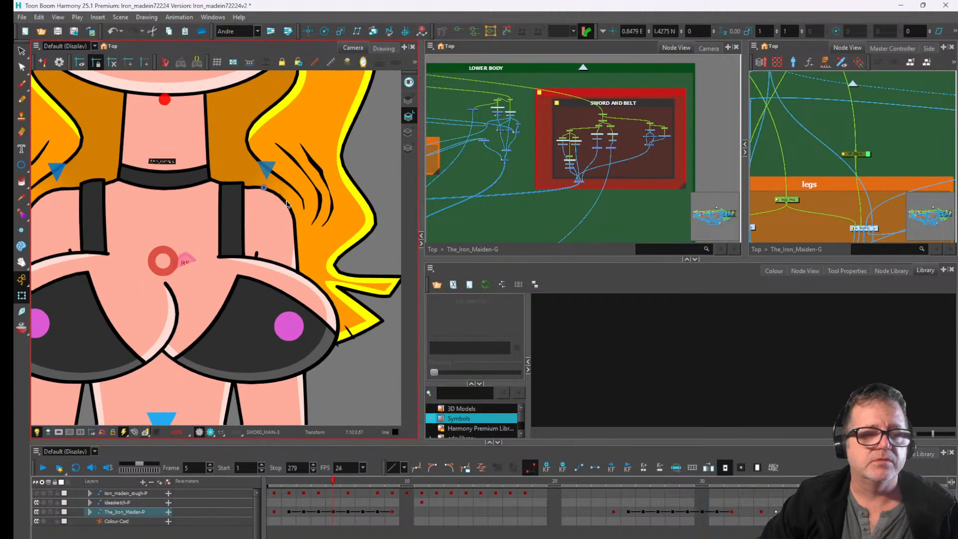
click(285, 222)
click(264, 195)
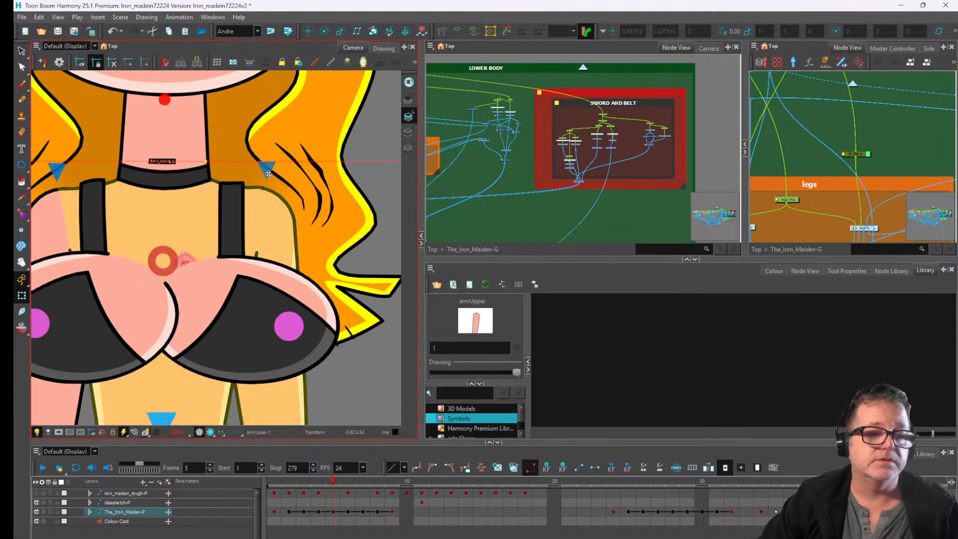
click(380, 179)
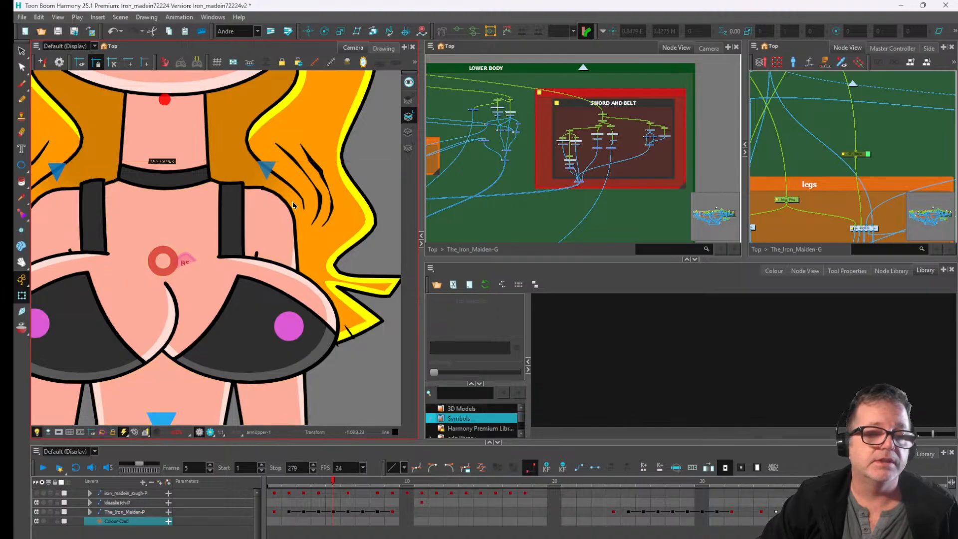
click(280, 209)
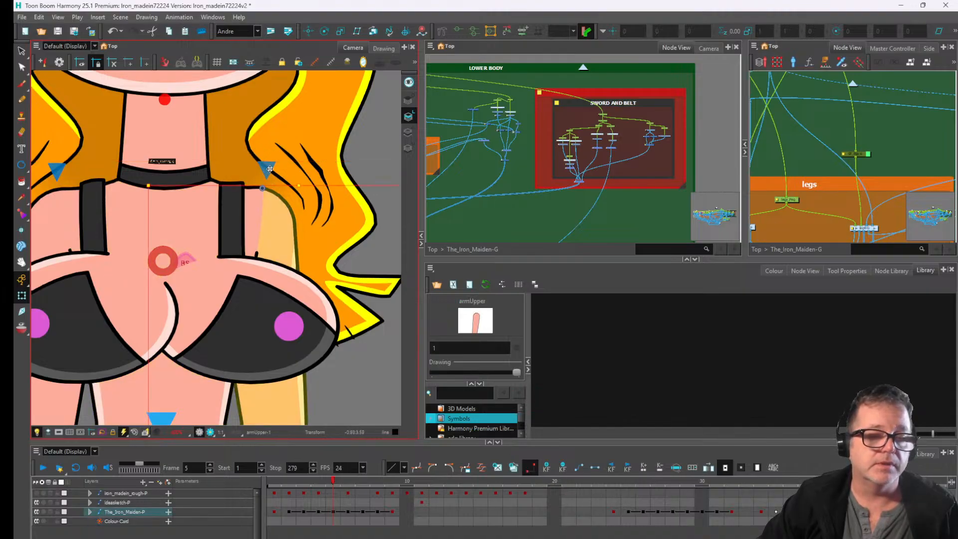
mouse_move(269, 169)
mouse_down()
mouse_move(363, 122)
mouse_move(271, 174)
mouse_up()
key(ctrl+z)
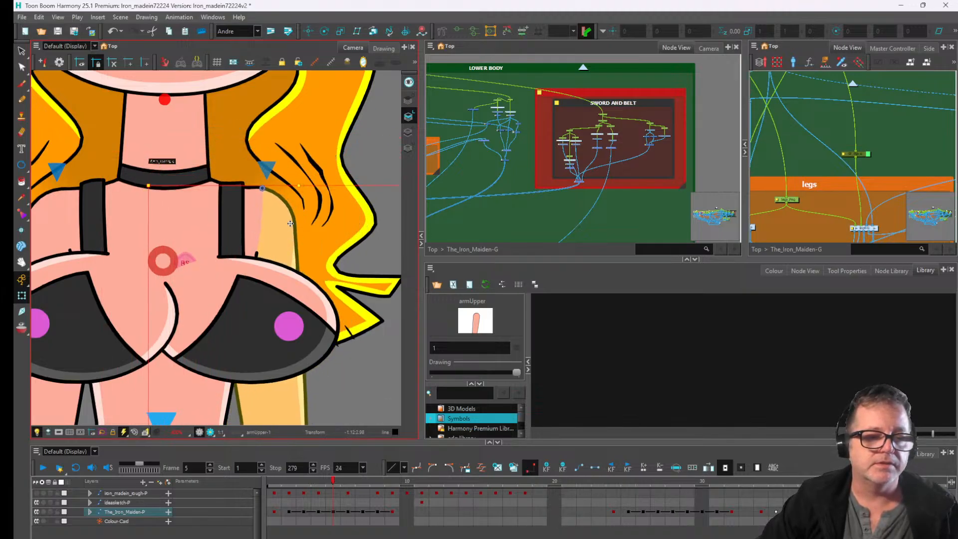
- Show the deformation controls of the left upper arm and bra strap, and test how both follow the shoulder control
key(ctrl+shift+z)
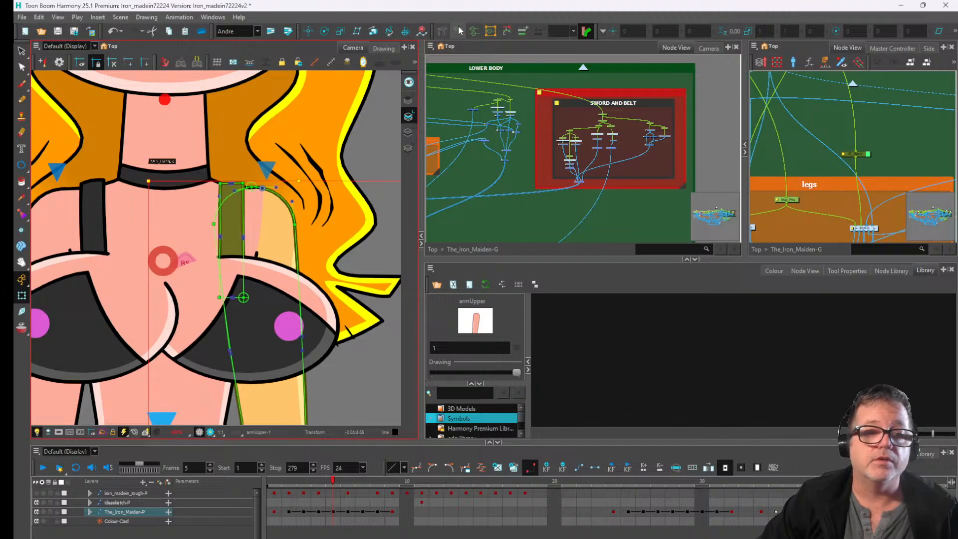
click(302, 238)
click(281, 227)
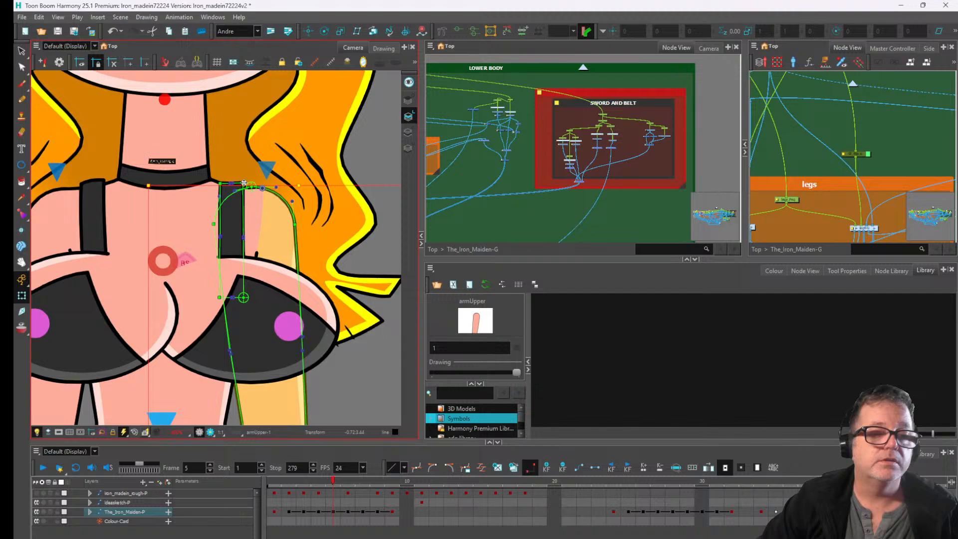
click(226, 184)
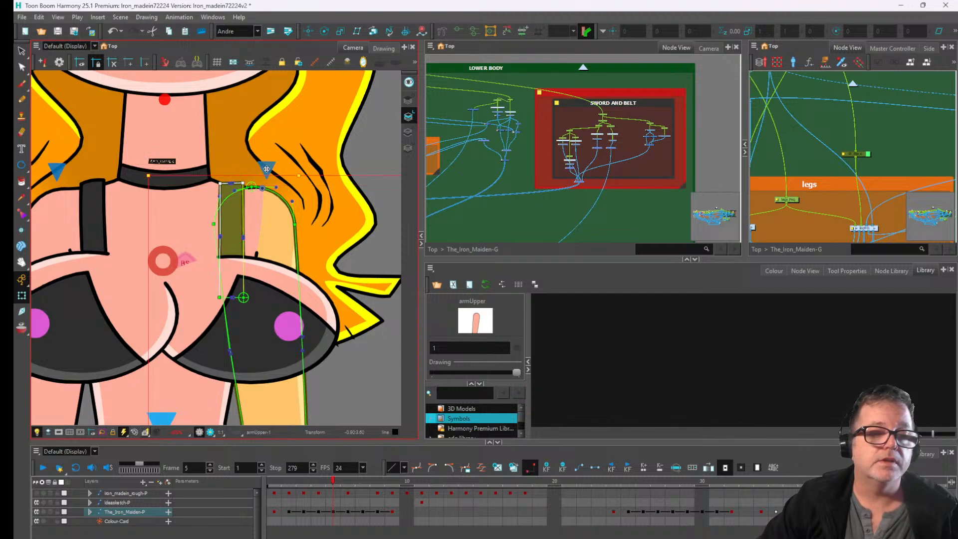
mouse_move(267, 169)
mouse_down()
mouse_move(318, 185)
mouse_move(274, 172)
mouse_up()
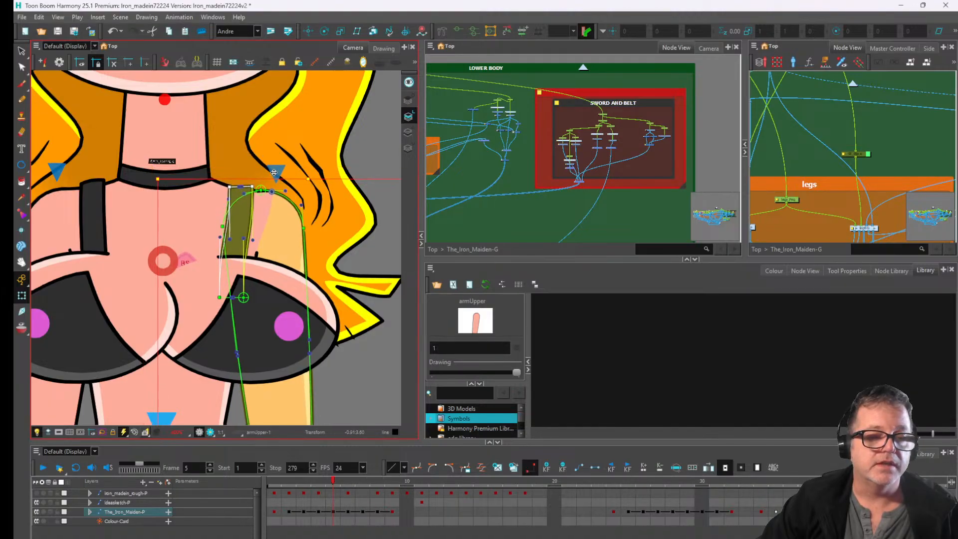
scroll(274, 172, down, 3)
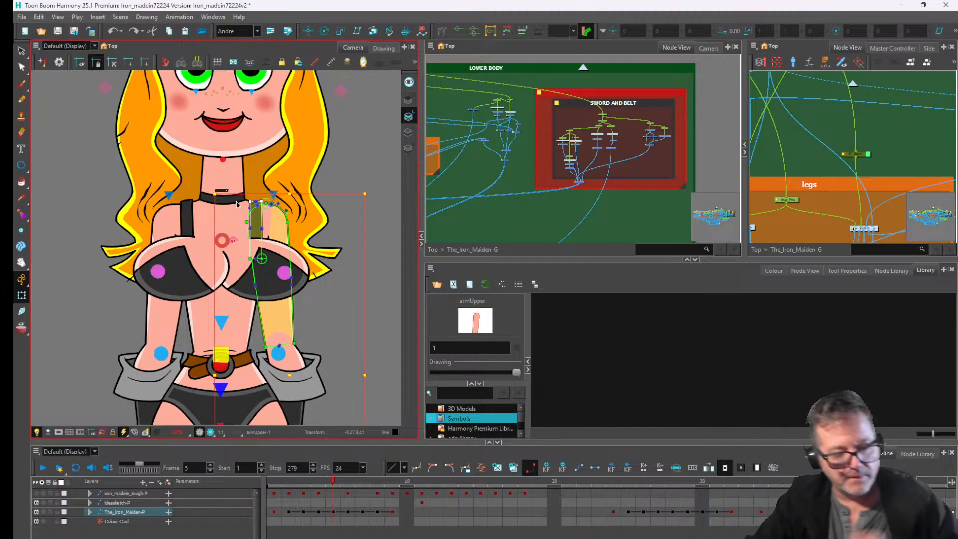
- At frame 6, move the upper body sideways with the yellow waist control so the legs lean over the planted feet
click(325, 489)
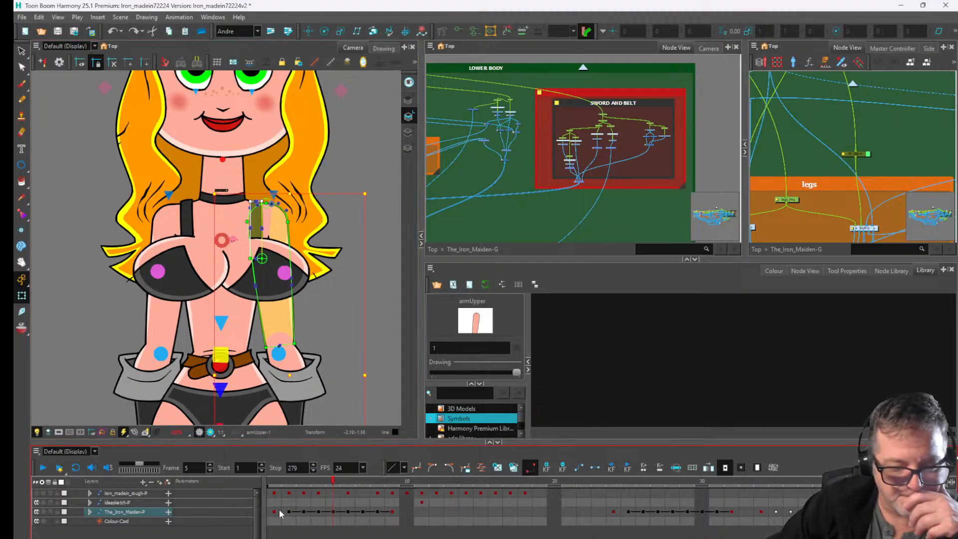
click(347, 486)
scroll(263, 318, down, 3)
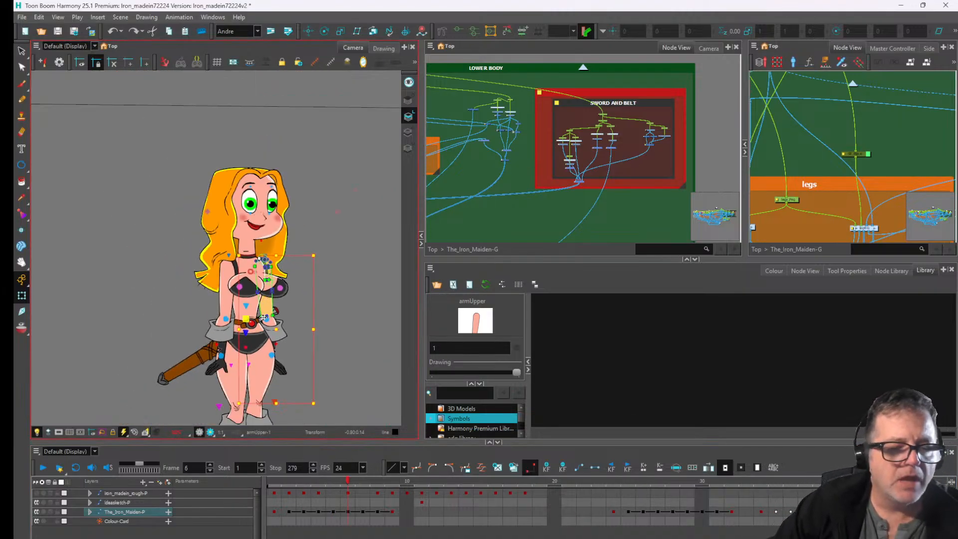
scroll(263, 318, up, 3)
click(237, 280)
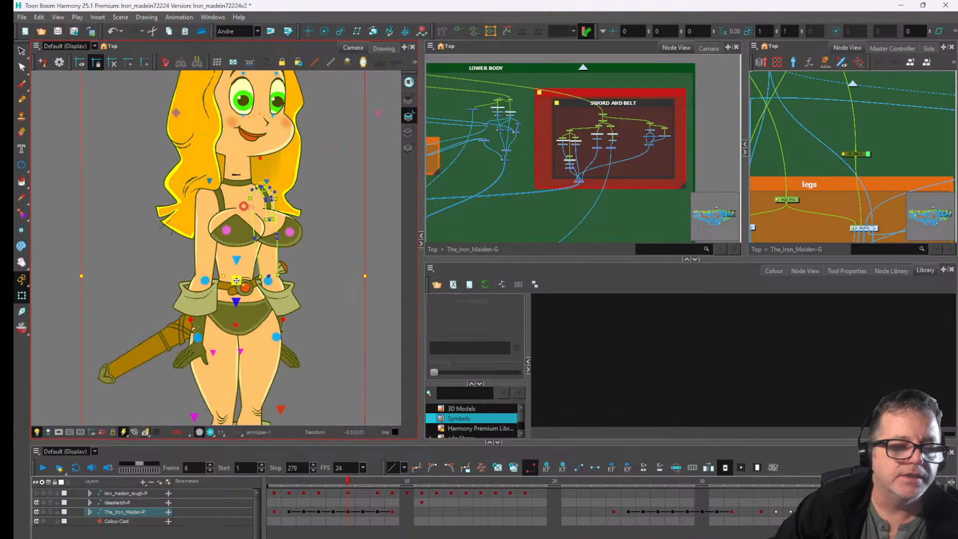
drag(236, 281, 301, 275)
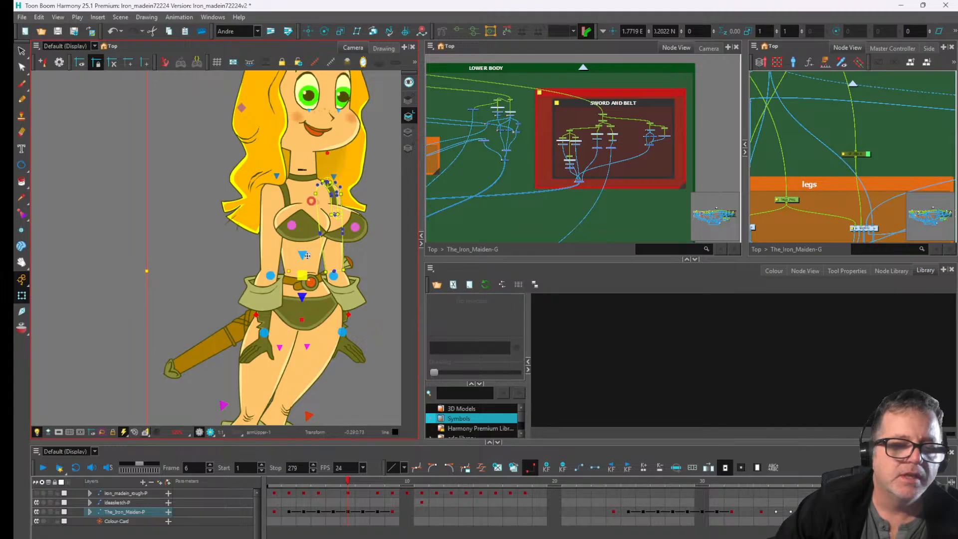
scroll(305, 254, down, 3)
key(ctrl+z)
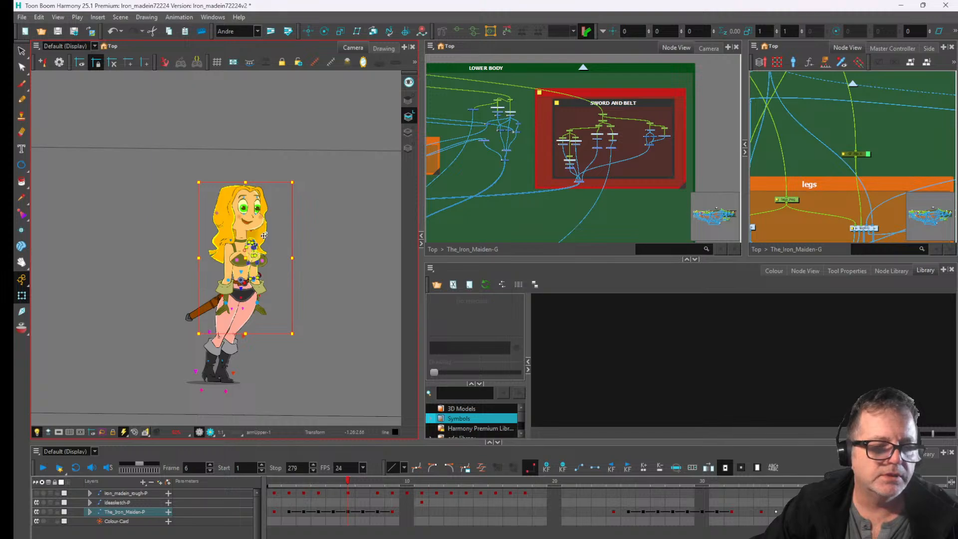
- Rotate the character's upper body backward by about 13 degrees
drag(298, 179, 269, 184)
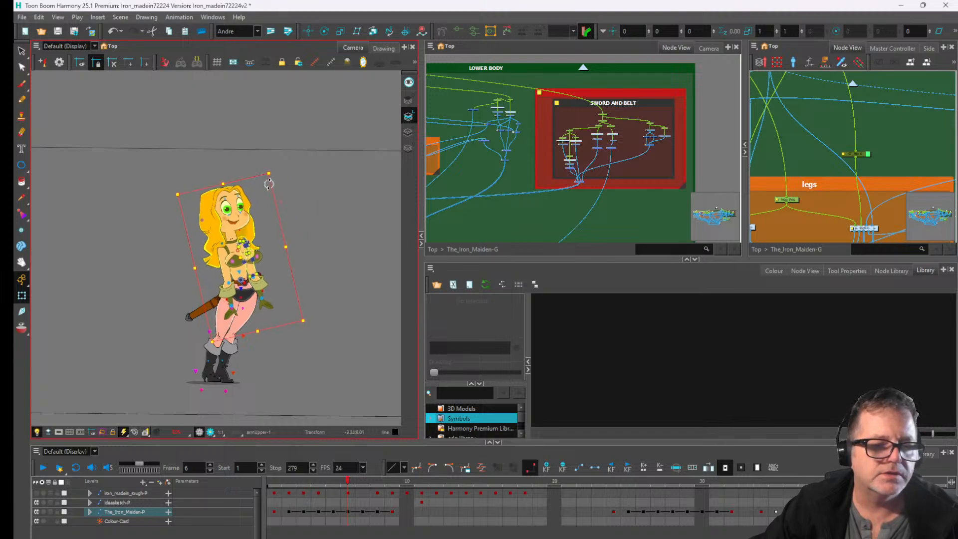
scroll(251, 255, up, 5)
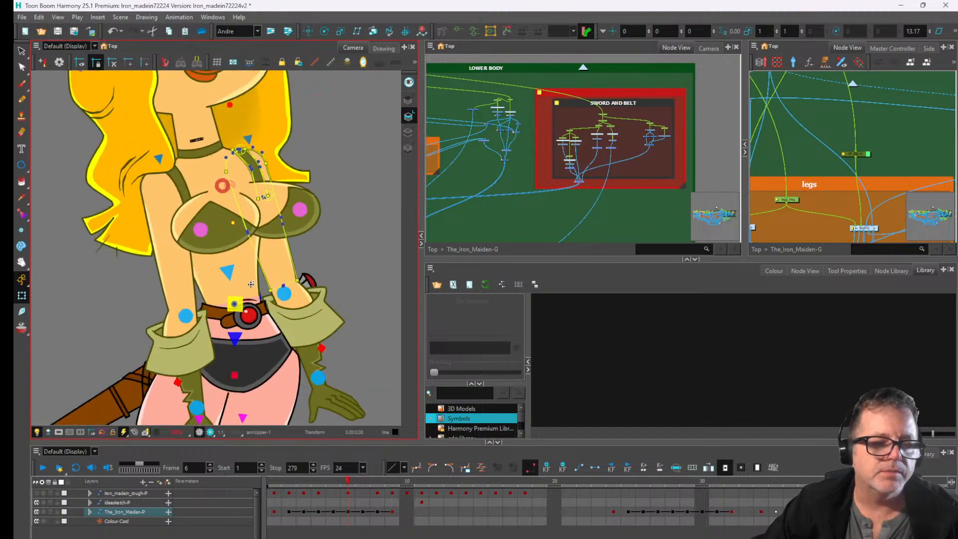
scroll(251, 284, down, 5)
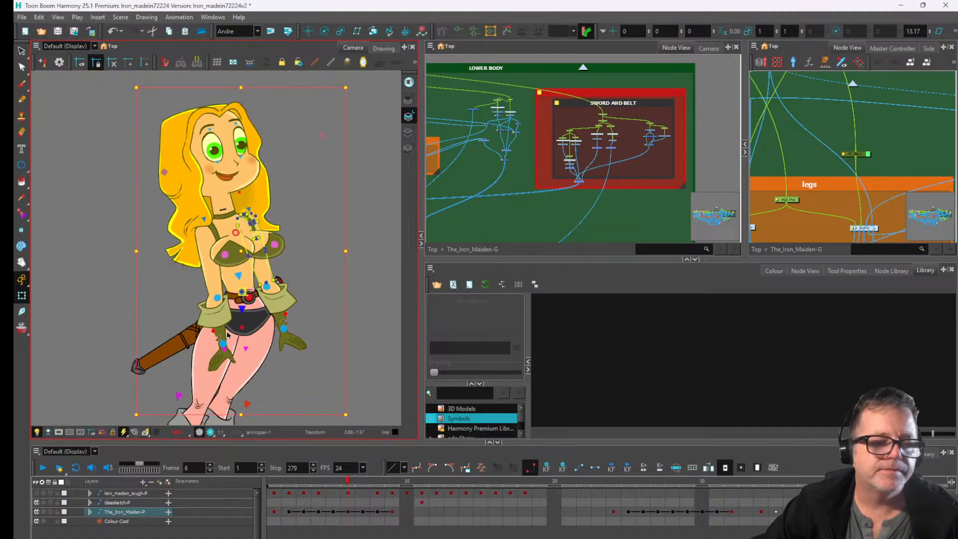
- Move the right hand back over the sheath and swing the left arm behind the hips toward the same side
mouse_move(227, 335)
mouse_down()
mouse_move(226, 343)
mouse_move(141, 342)
mouse_move(194, 367)
mouse_up()
click(171, 357)
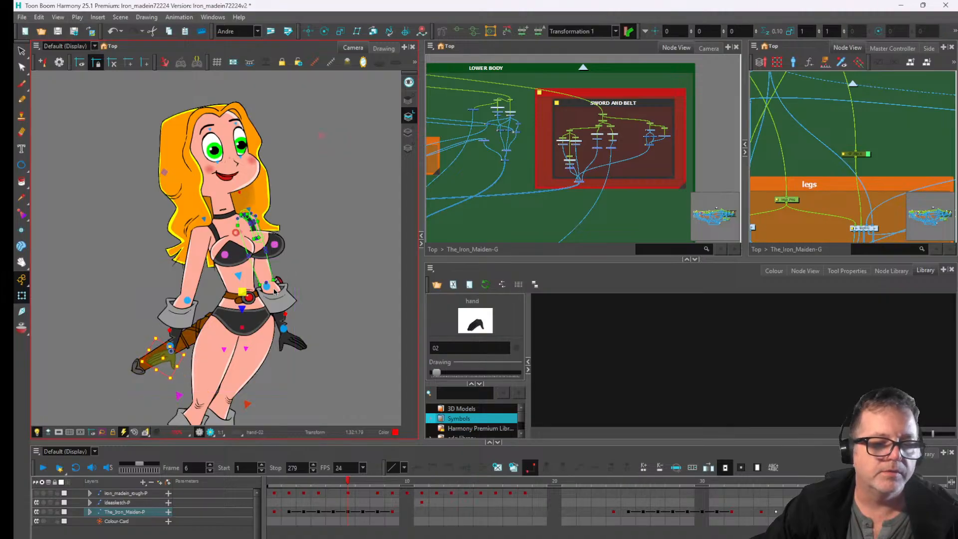
click(284, 332)
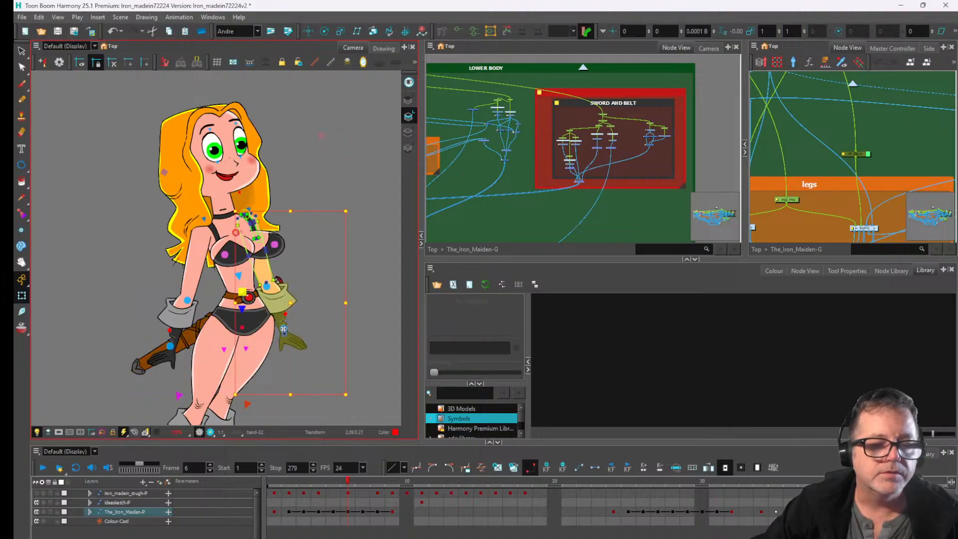
drag(283, 330, 219, 339)
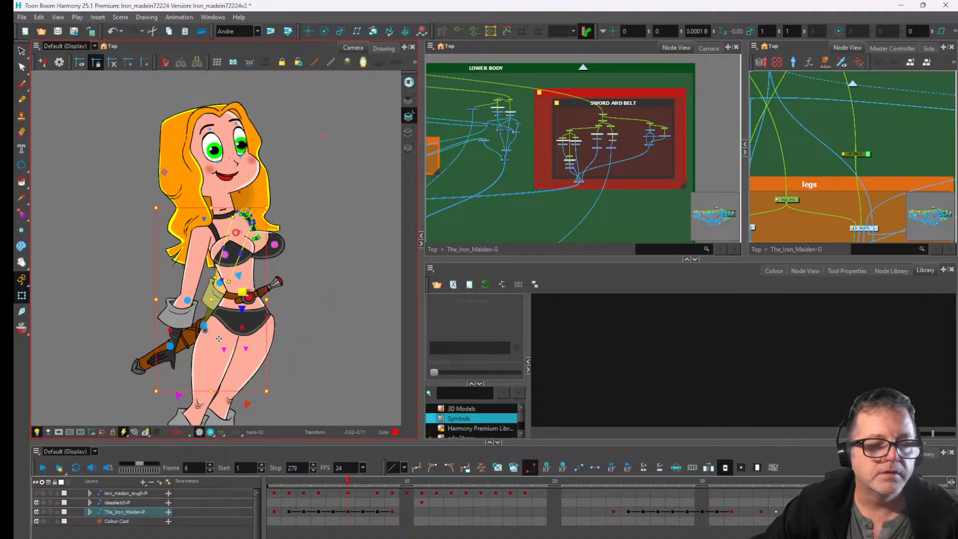
click(354, 481)
click(341, 482)
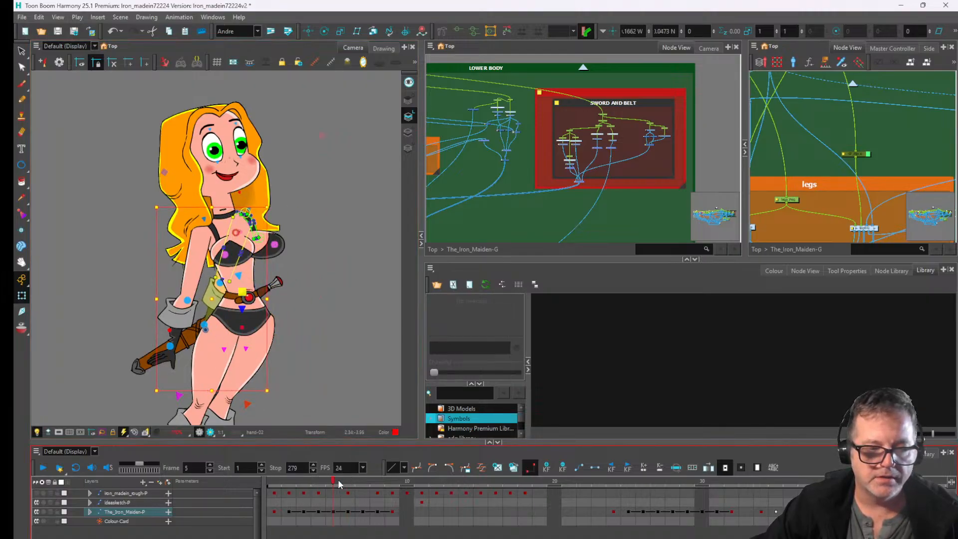
- Inspect the legs of the turned pose at frame 6 and select the left leg's red knee control
key(2)
drag(304, 388, 242, 244)
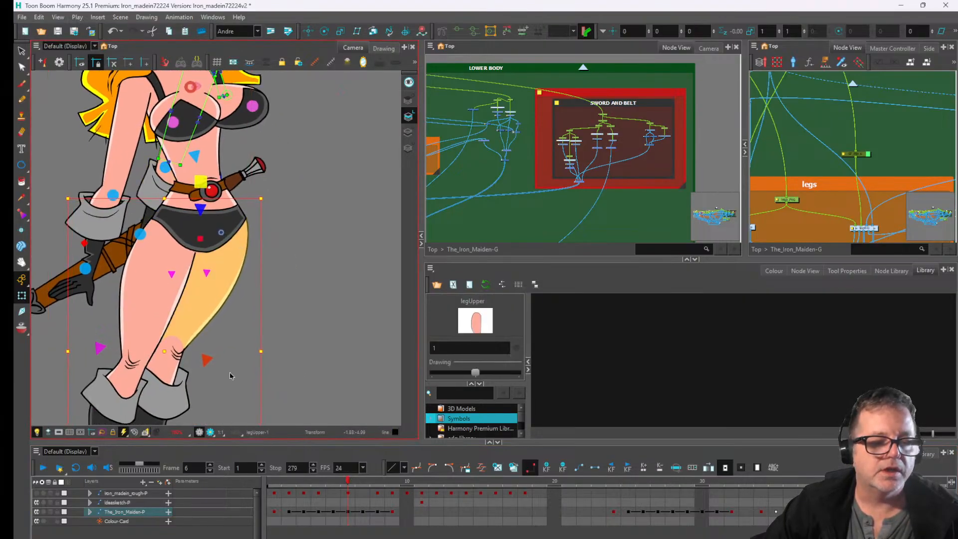
scroll(230, 375, down, 2)
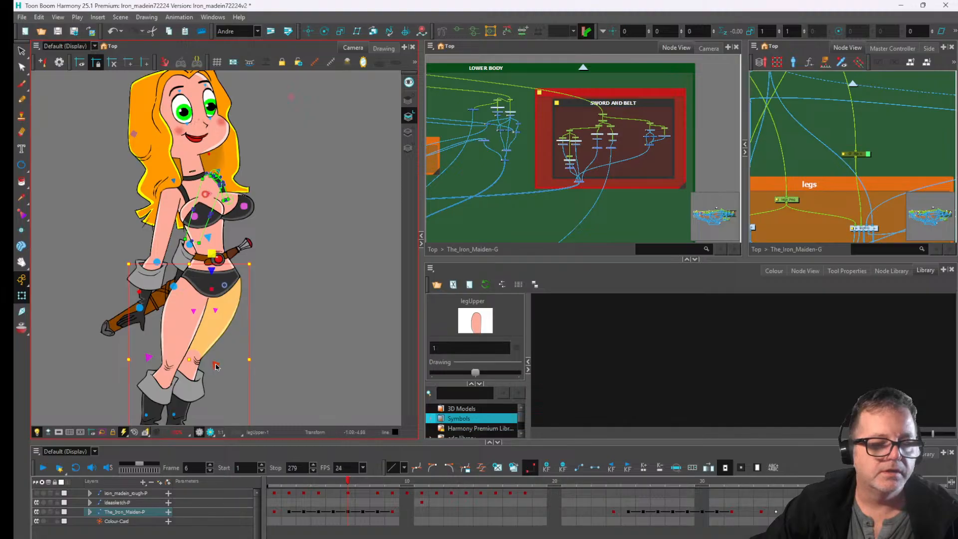
click(216, 366)
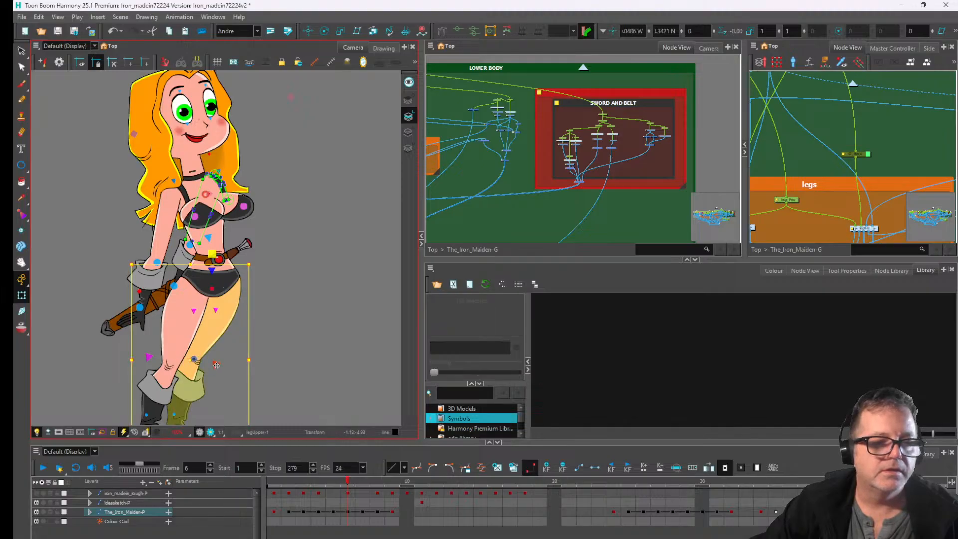
- Test the right and left shoulder controls of the turned pose, checking the left upper arm and strap deformers
drag(180, 201, 203, 251)
scroll(203, 251, up, 1)
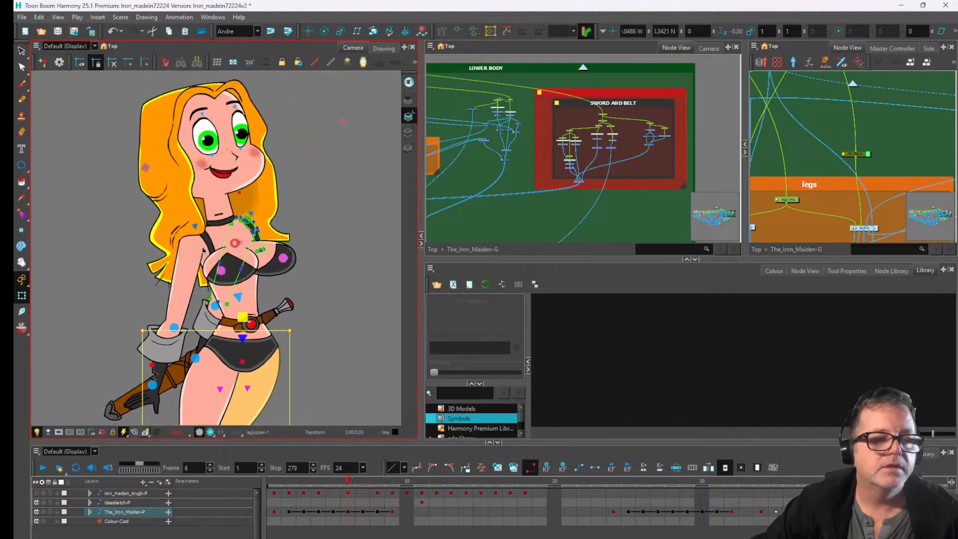
scroll(203, 250, up, 1)
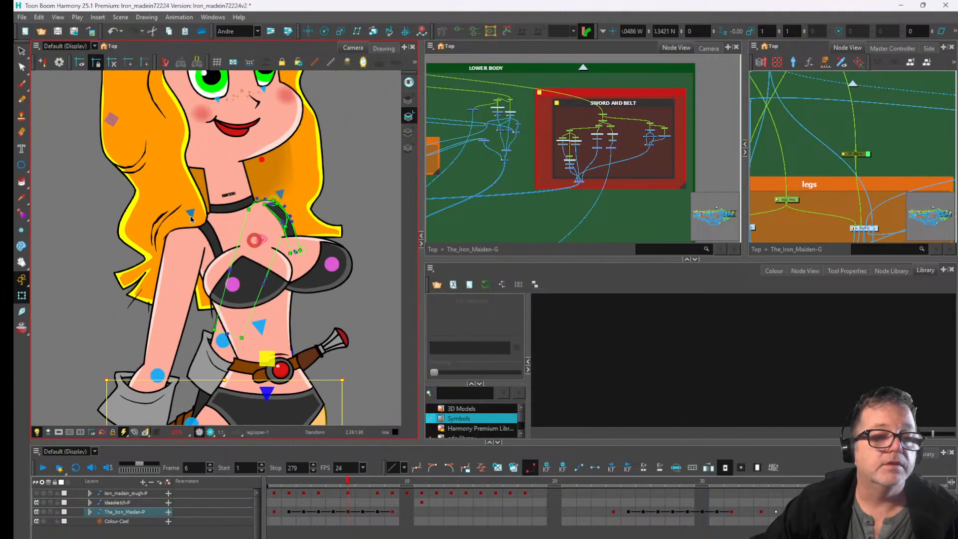
click(191, 217)
click(195, 215)
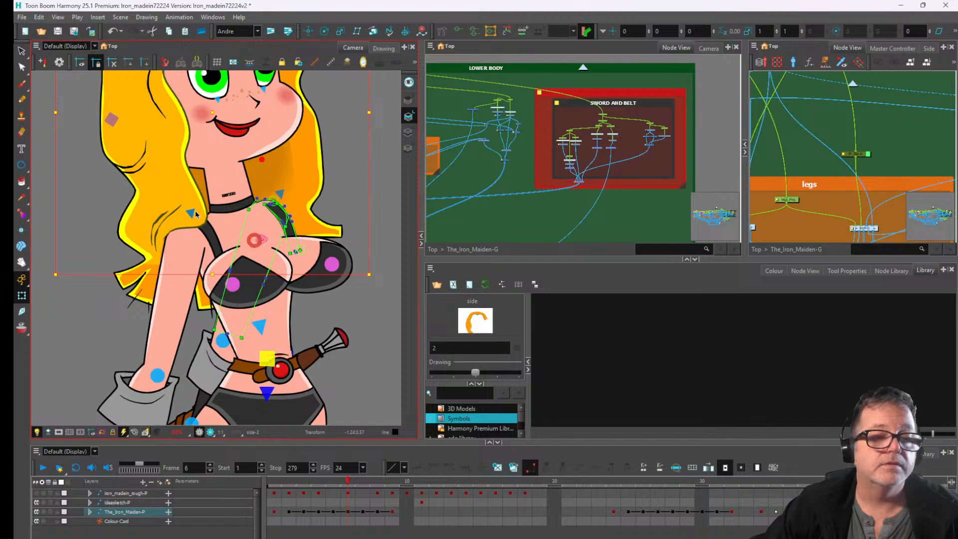
click(195, 215)
scroll(261, 195, up, 2)
mouse_move(305, 191)
mouse_down()
mouse_move(283, 210)
mouse_move(294, 216)
mouse_up()
click(272, 208)
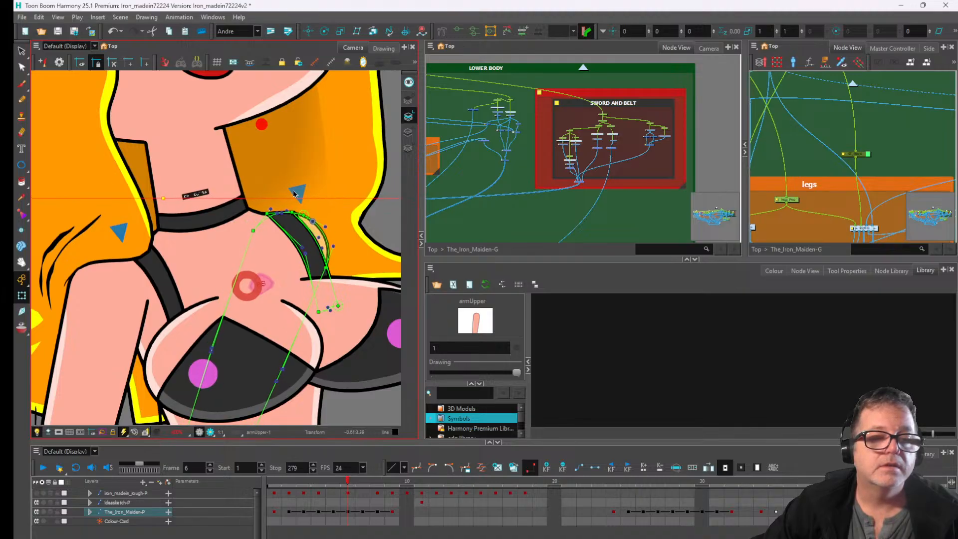
click(301, 219)
click(313, 226)
scroll(343, 206, down, 4)
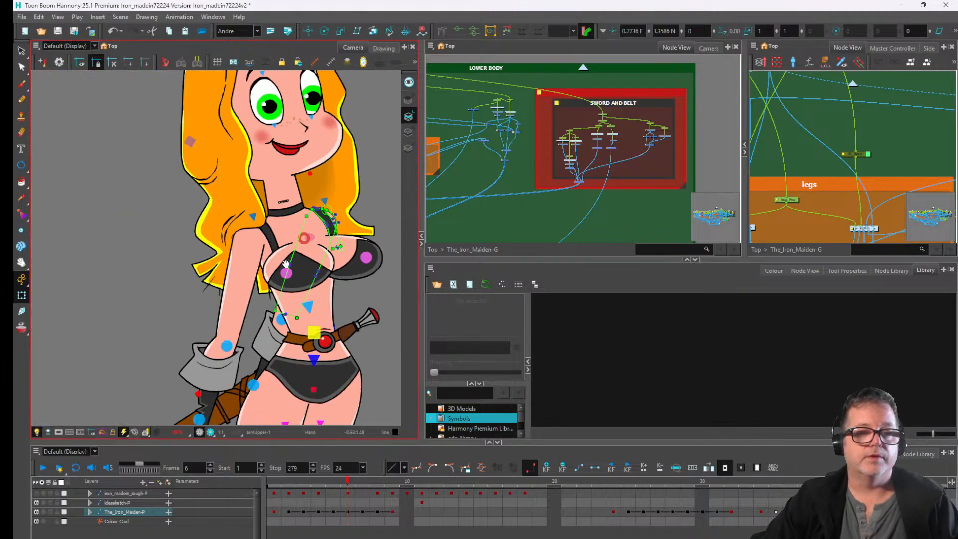
- Inspect the deformers of the right upper arm and both shoulder straps, then undo the test rotation and clear the selection
scroll(286, 263, up, 3)
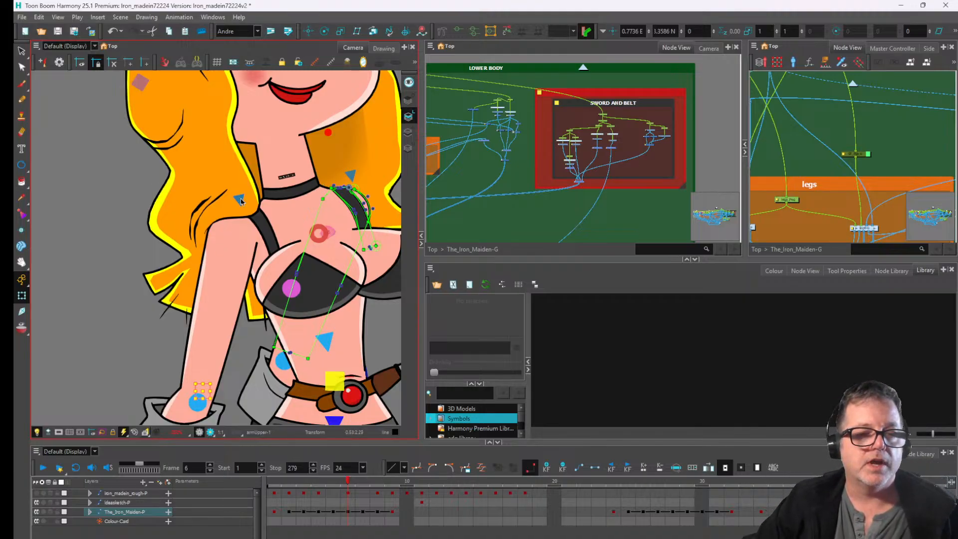
click(237, 226)
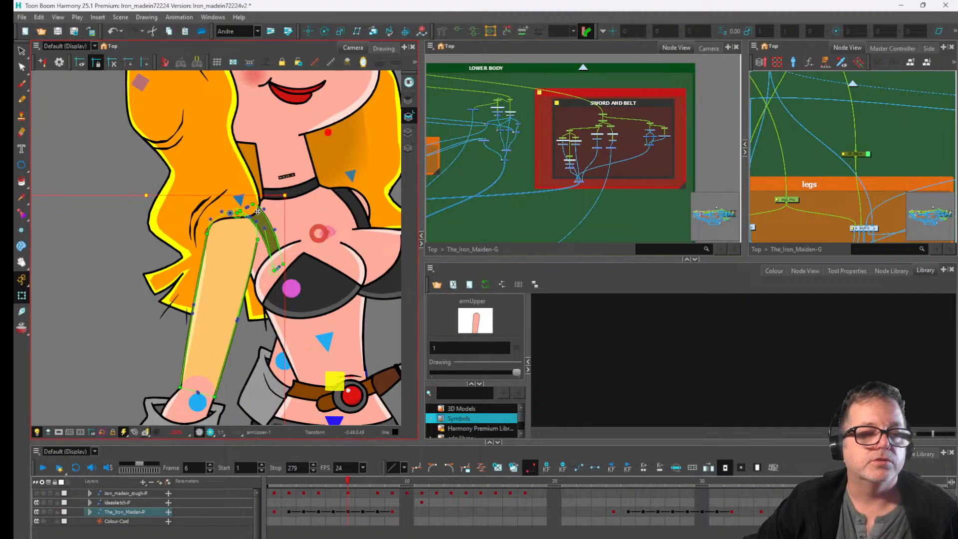
scroll(233, 205, up, 2)
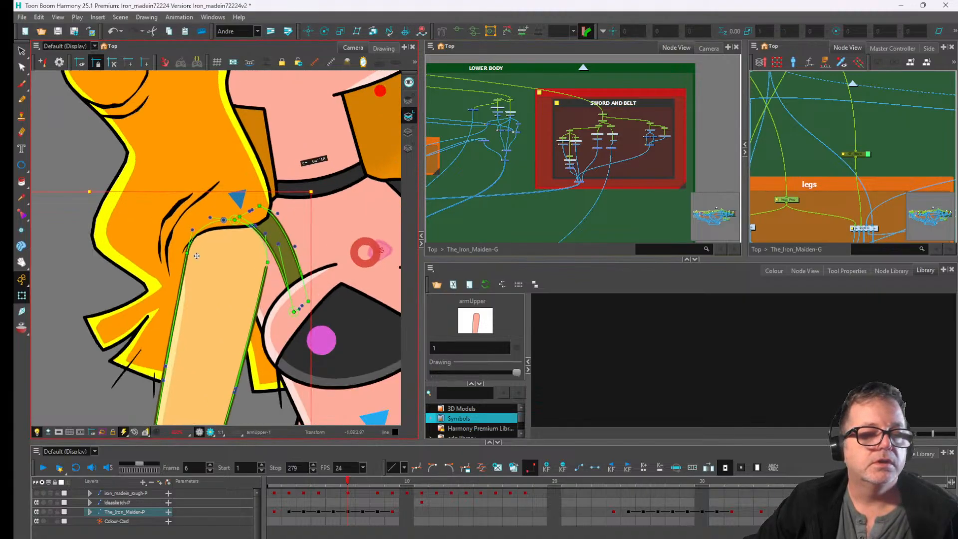
scroll(185, 247, down, 2)
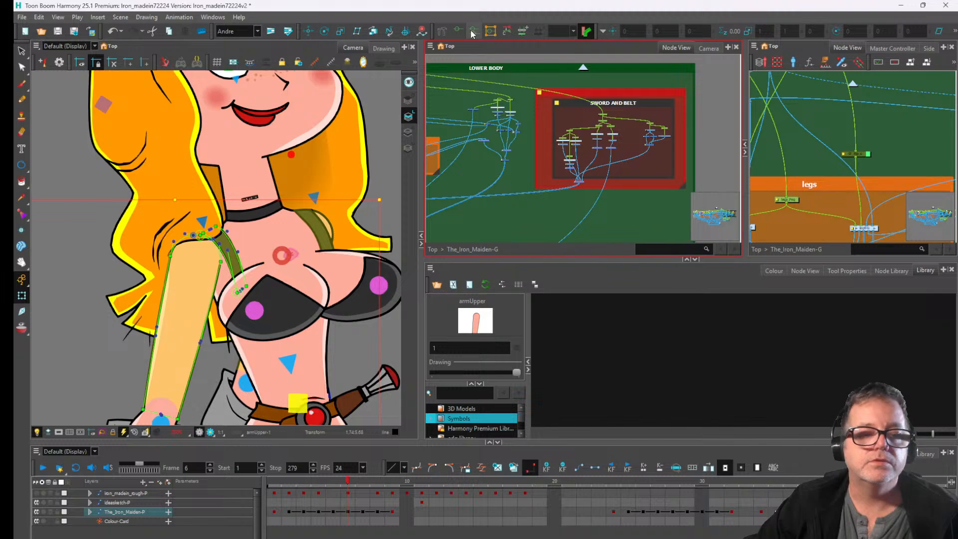
scroll(287, 201, up, 3)
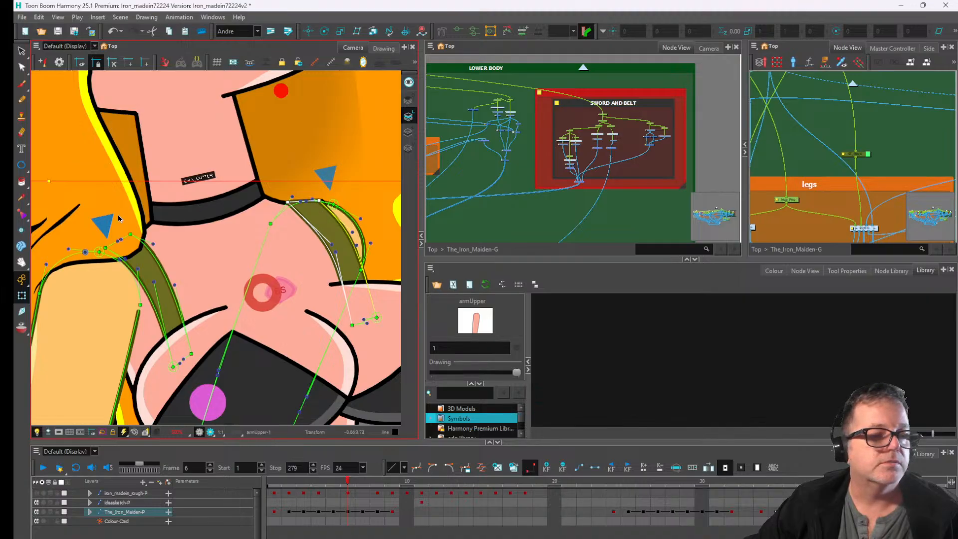
scroll(228, 205, down, 3)
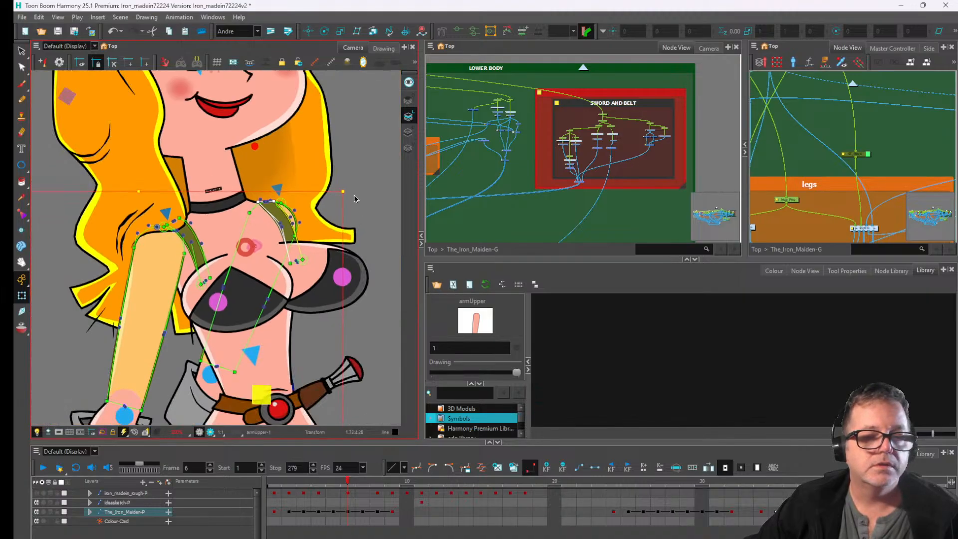
key(ctrl+z)
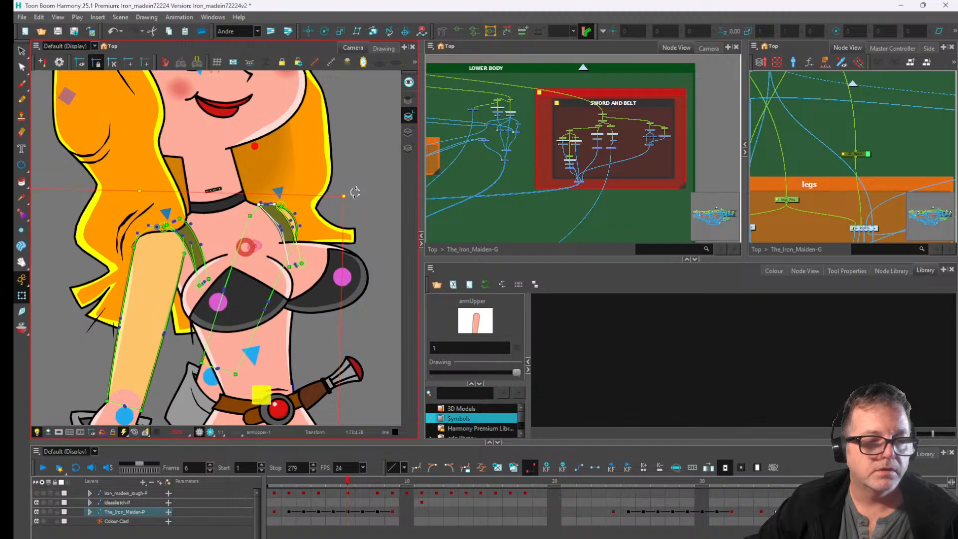
key(Delete)
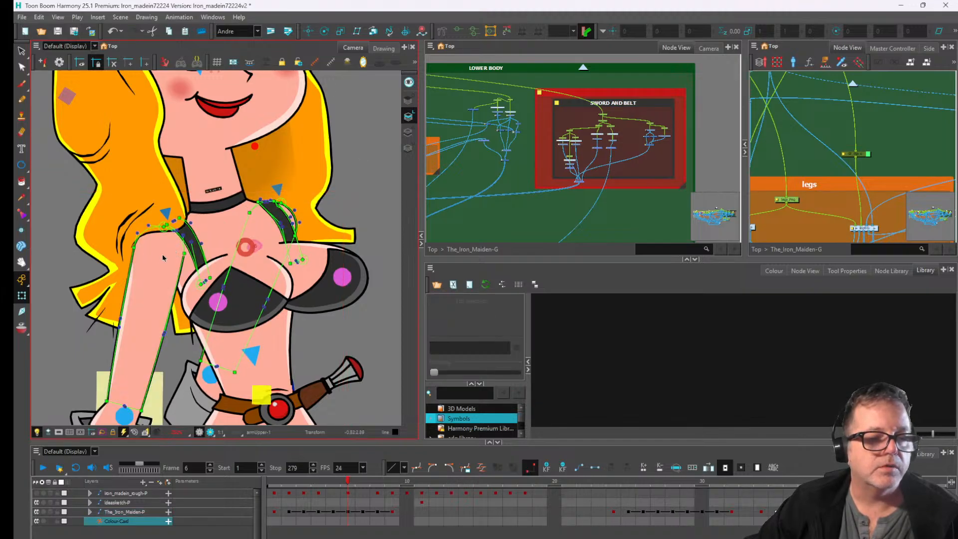
- Show only the shoulder straps' deformer controls and test selecting the upper arms alongside them
click(186, 241)
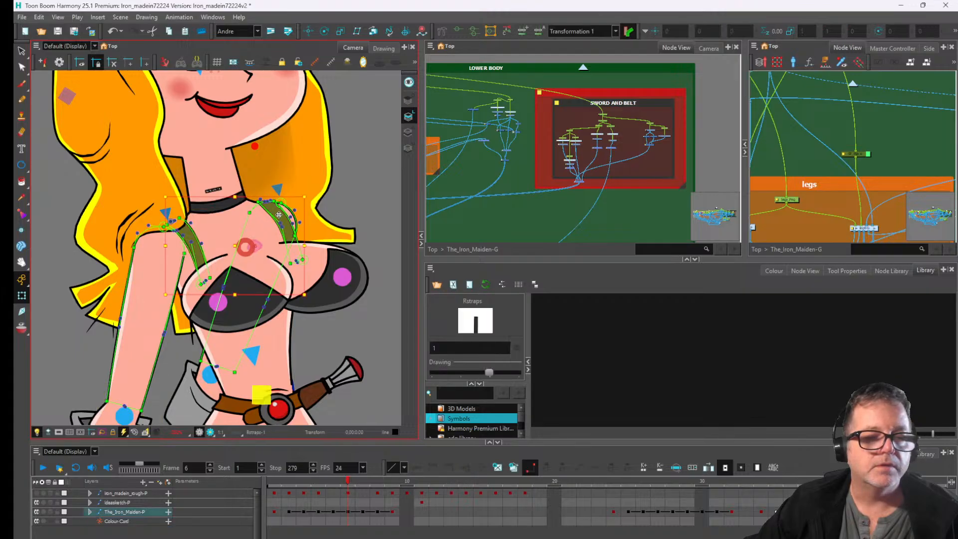
click(460, 32)
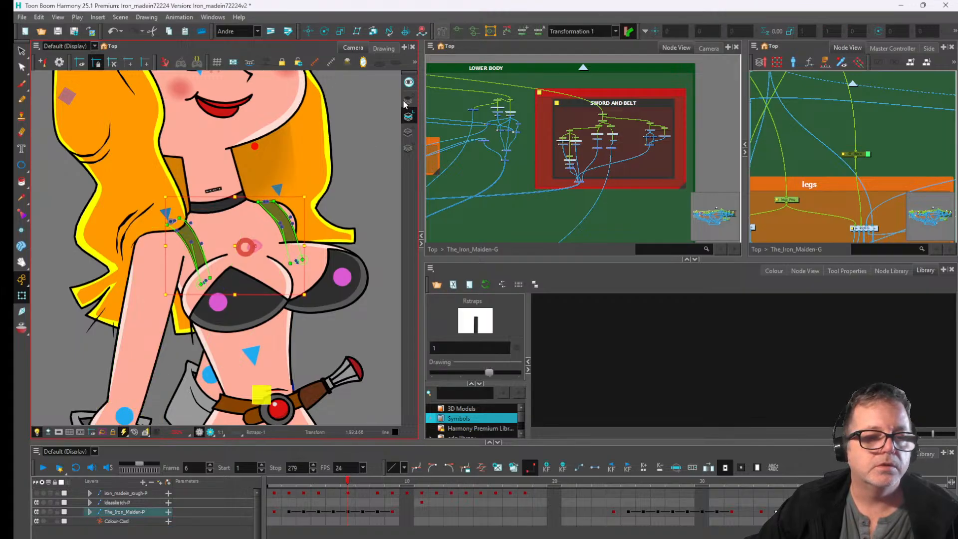
click(159, 256)
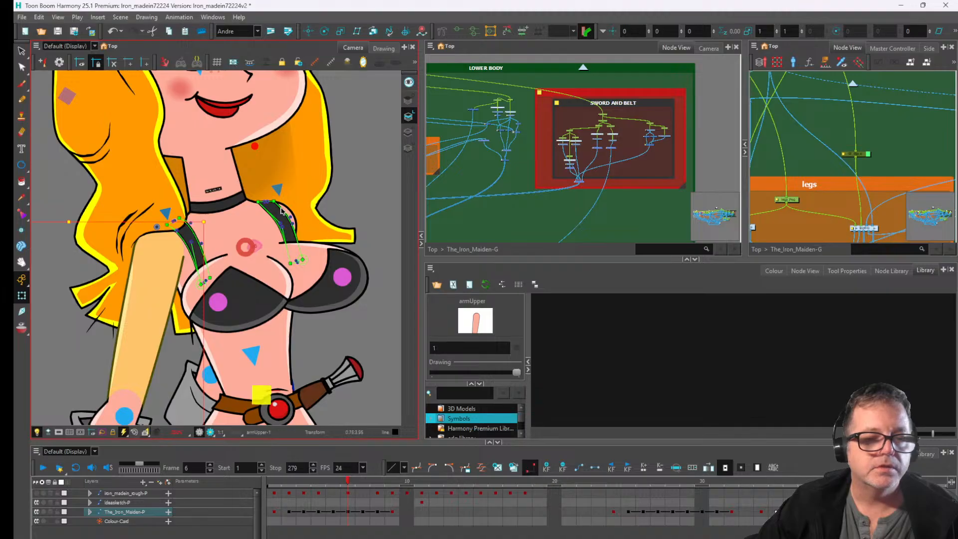
click(259, 227)
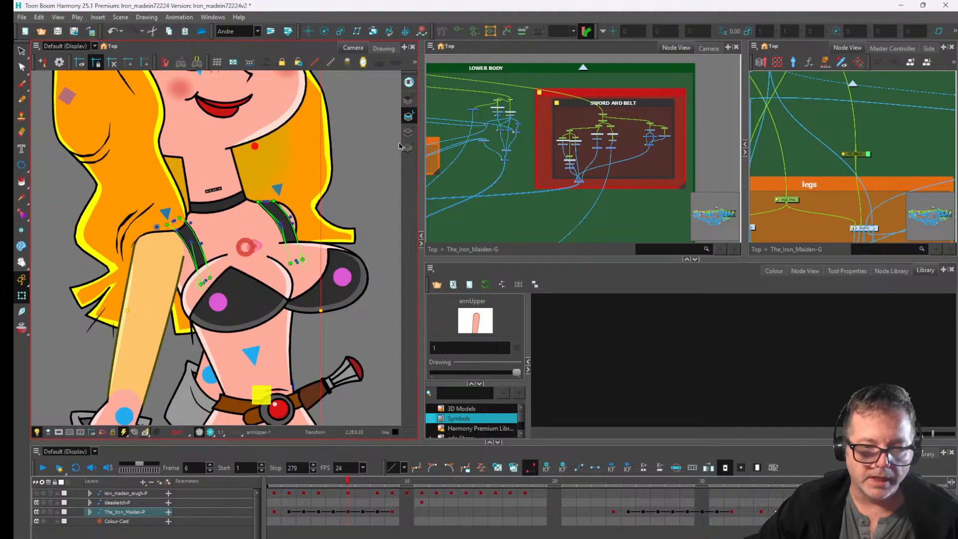
click(369, 143)
- Select both upper arms together with the top deformer points of both shoulder straps
scroll(280, 190, up, 3)
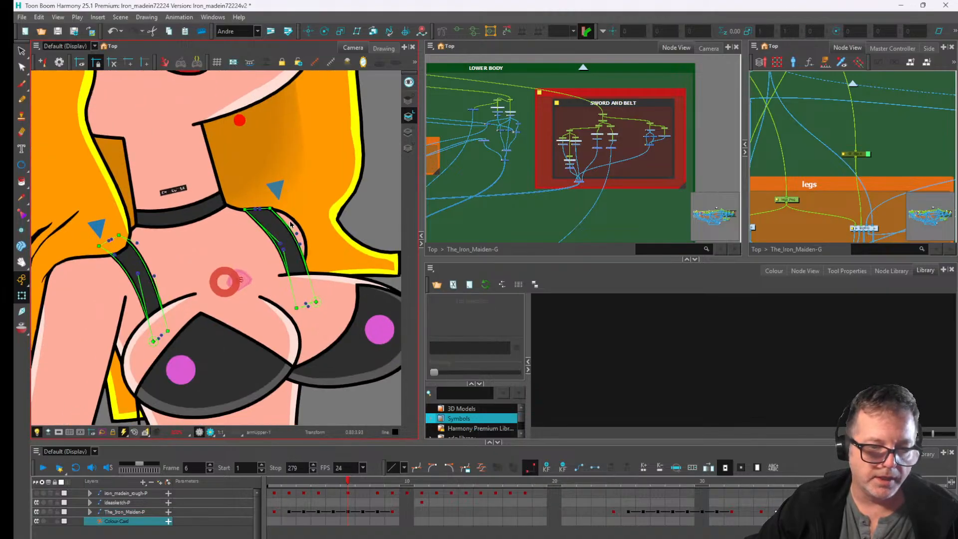
click(159, 243)
click(94, 294)
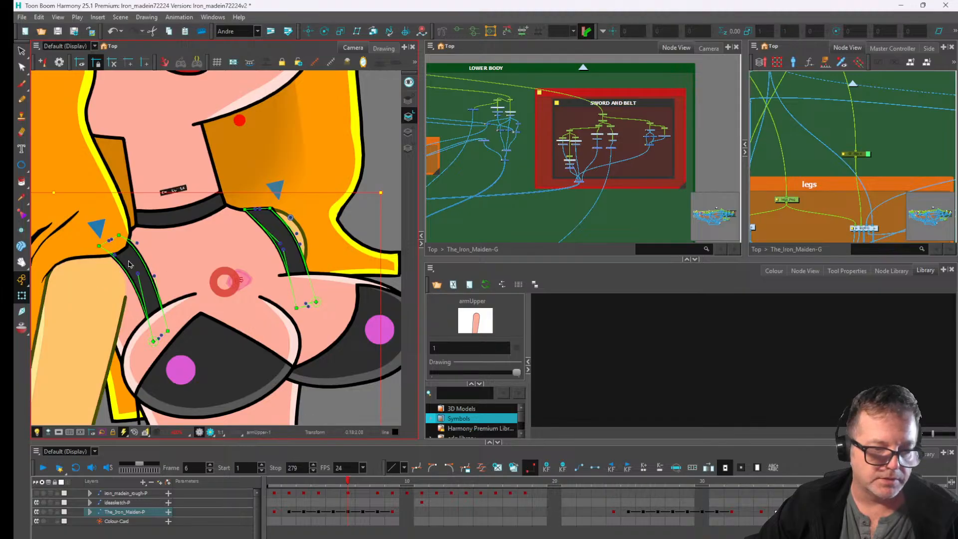
click(129, 264)
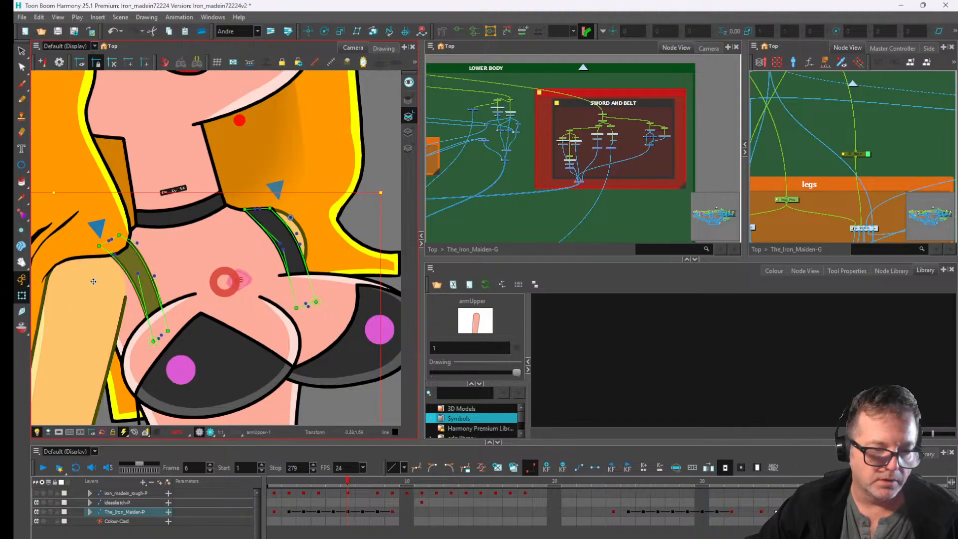
click(398, 155)
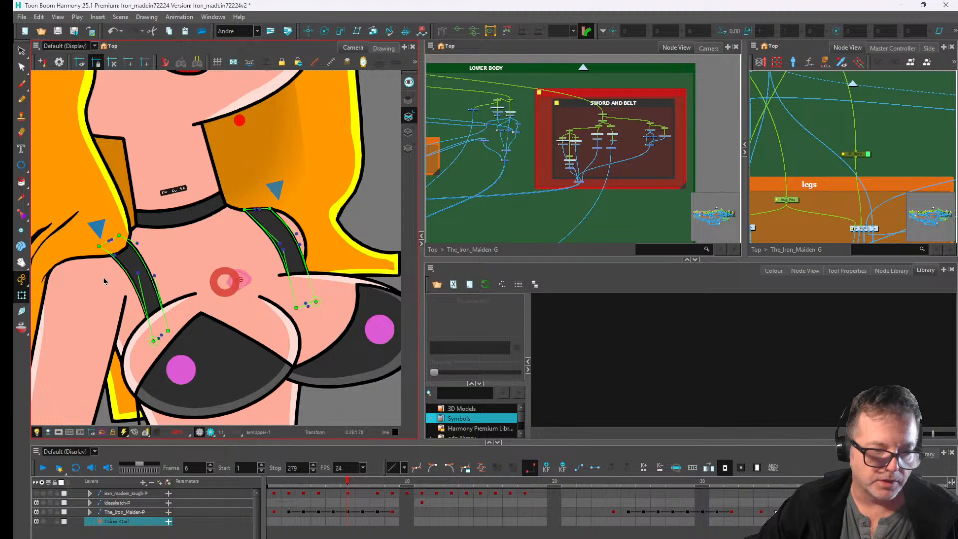
click(104, 278)
shift+click(274, 224)
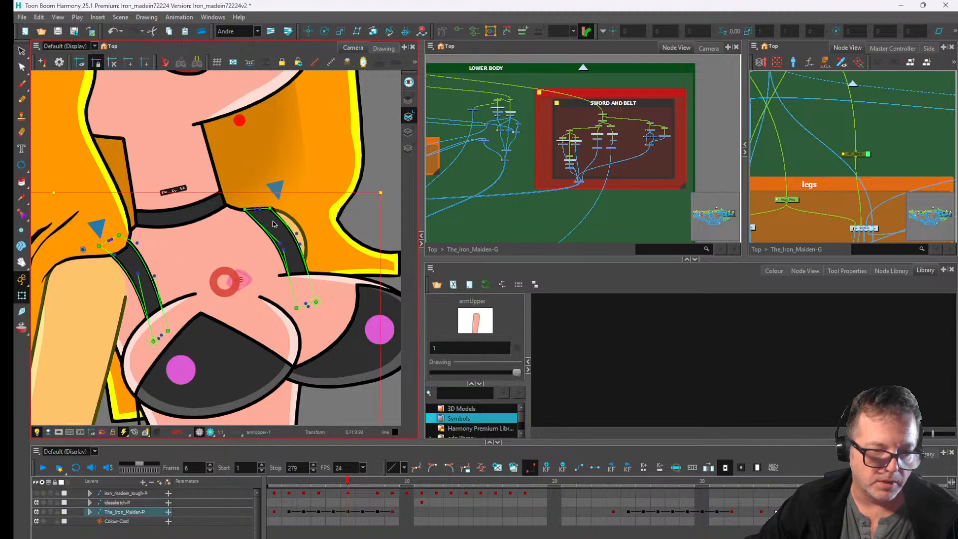
click(245, 210)
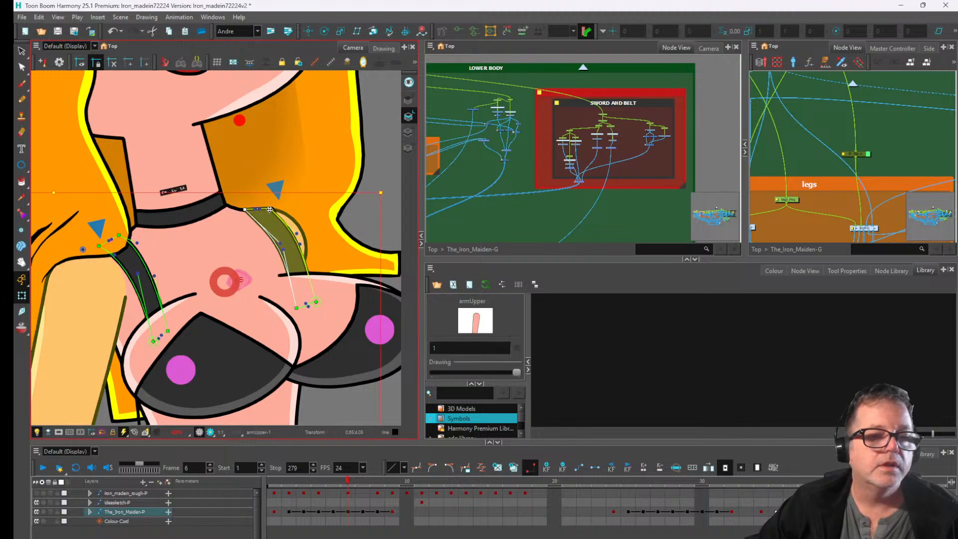
shift+click(119, 236)
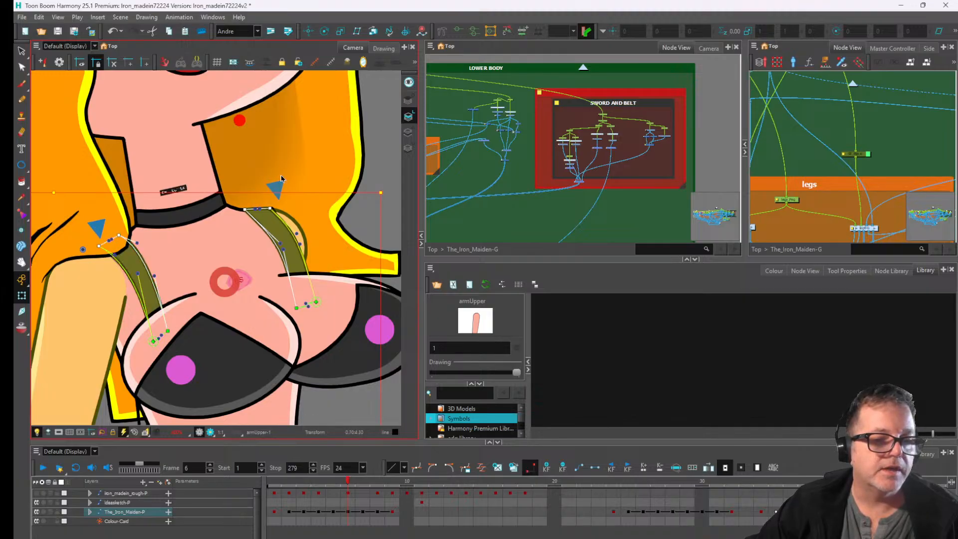
- Try rotating the selected upper arms and strap points together around the base of the neck, undoing the test rotation
scroll(345, 181, down, 2)
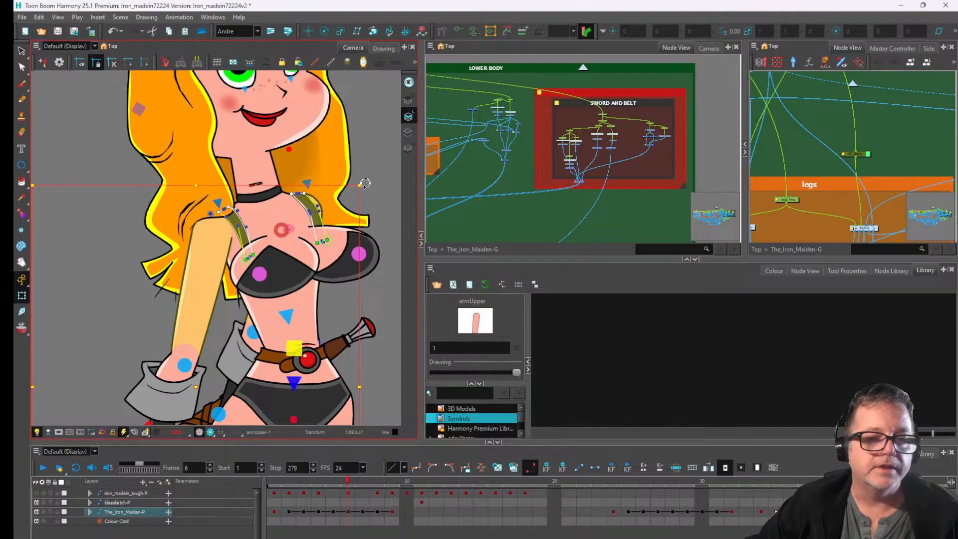
scroll(154, 358, down, 4)
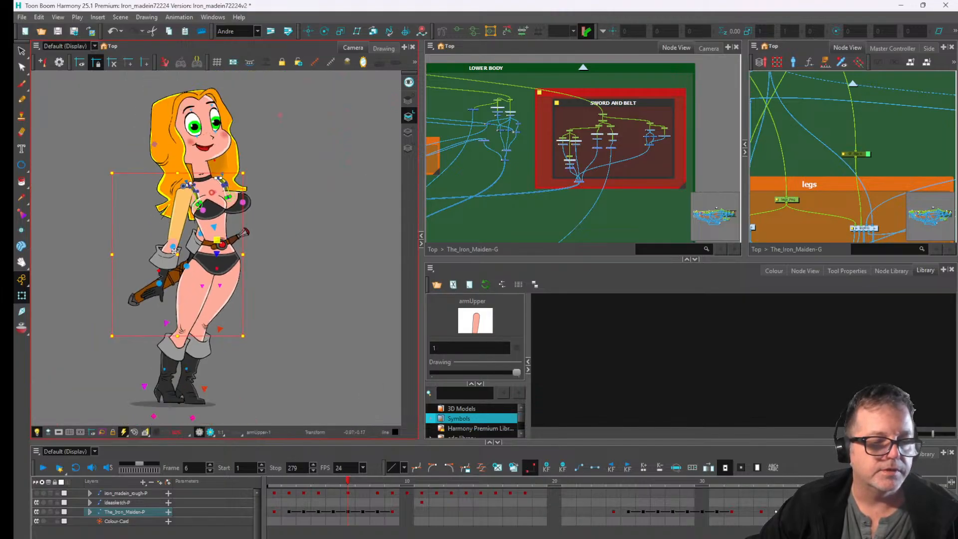
scroll(173, 251, up, 2)
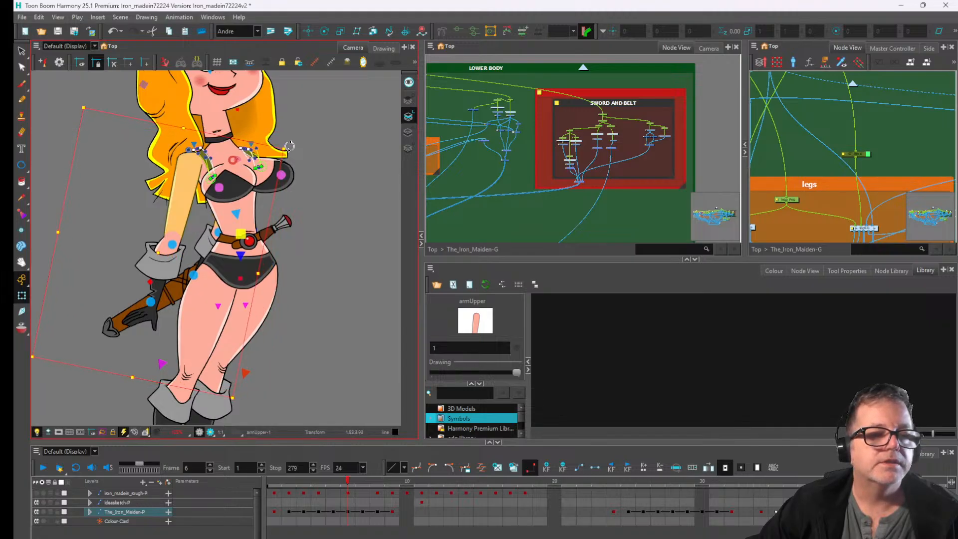
mouse_move(291, 124)
mouse_down()
mouse_move(287, 151)
mouse_move(287, 141)
mouse_up()
key(ctrl+z)
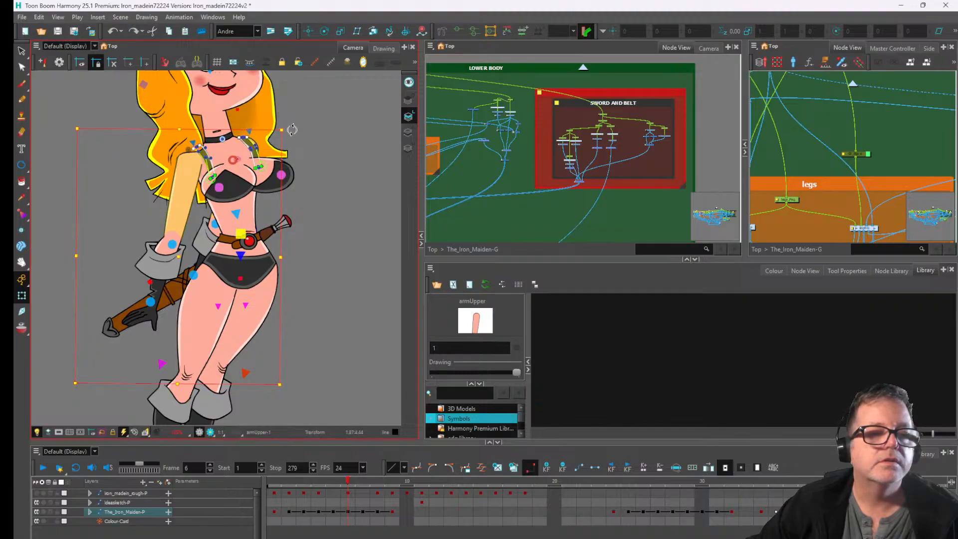
scroll(232, 146, up, 3)
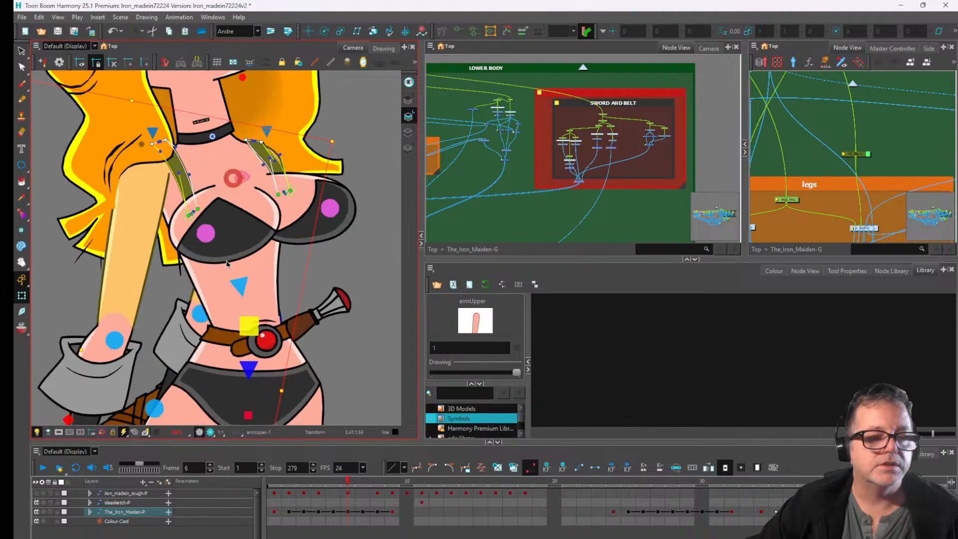
scroll(226, 264, down, 1)
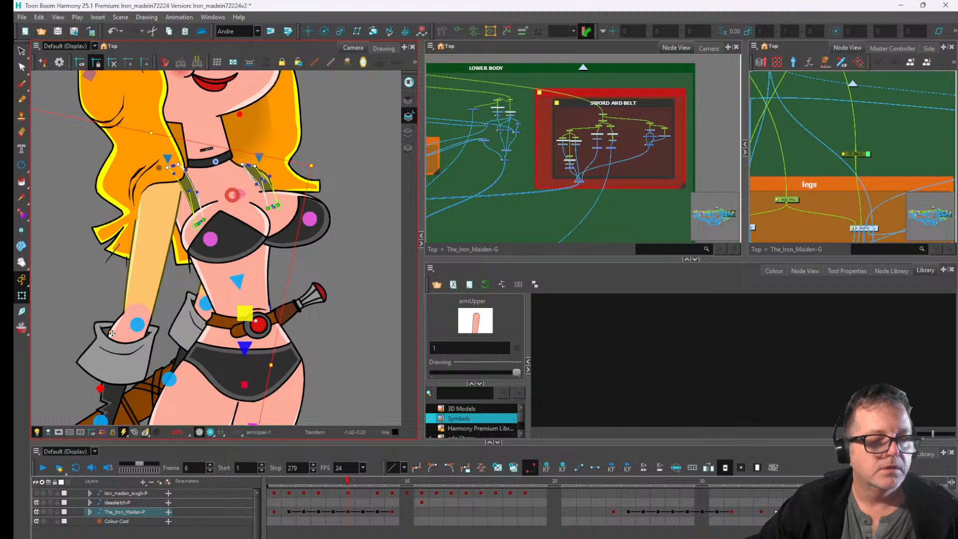
drag(156, 198, 166, 278)
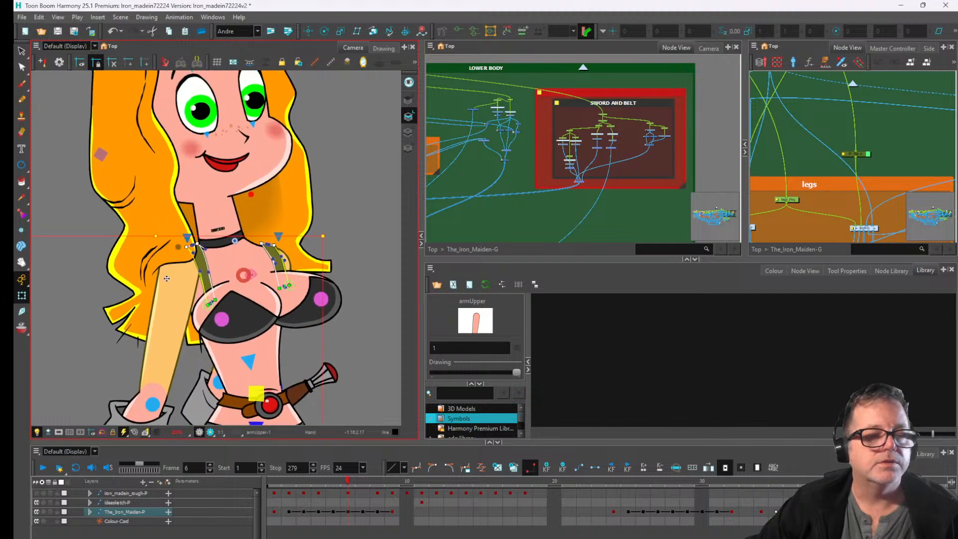
- Select the whole hair group from its side hair drawing and shorten it vertically to a scale of about 0.88
click(149, 268)
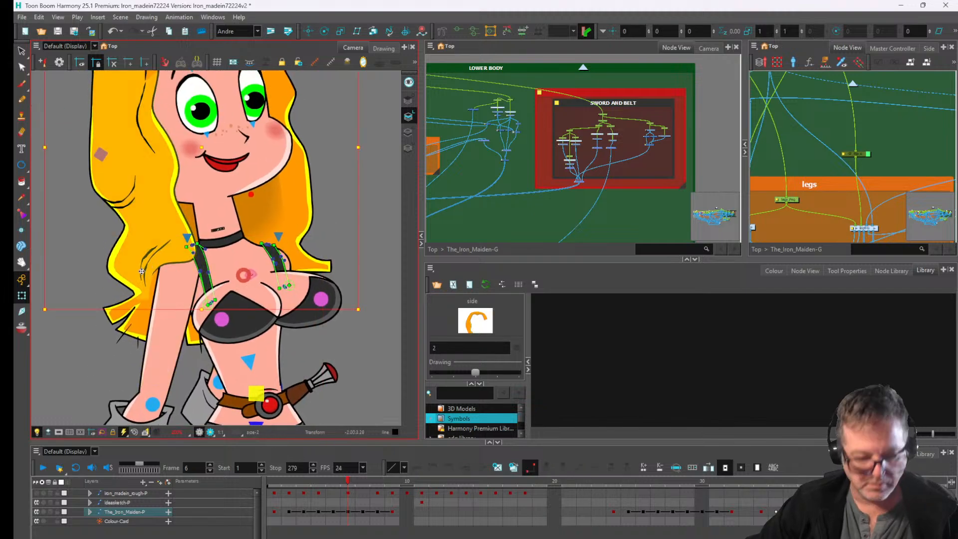
click(149, 276)
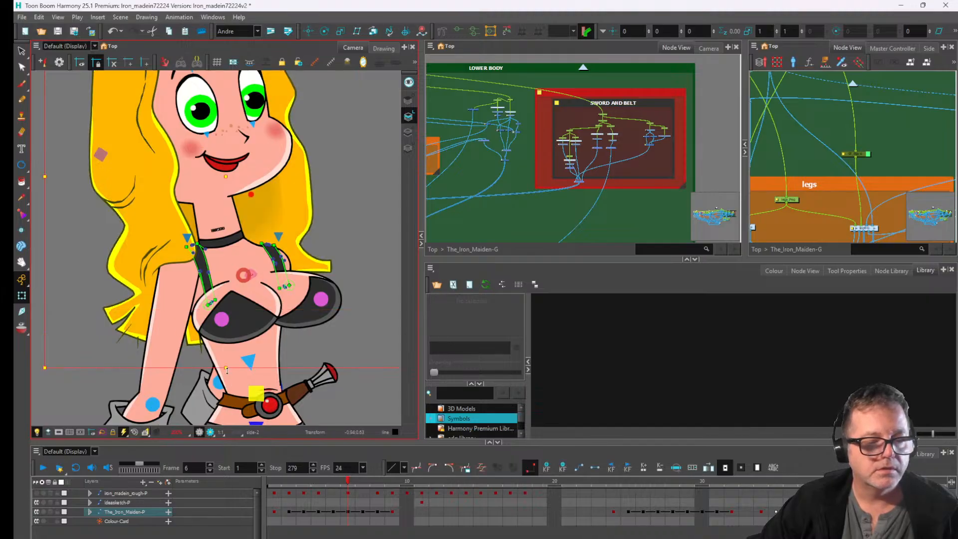
drag(226, 366, 227, 319)
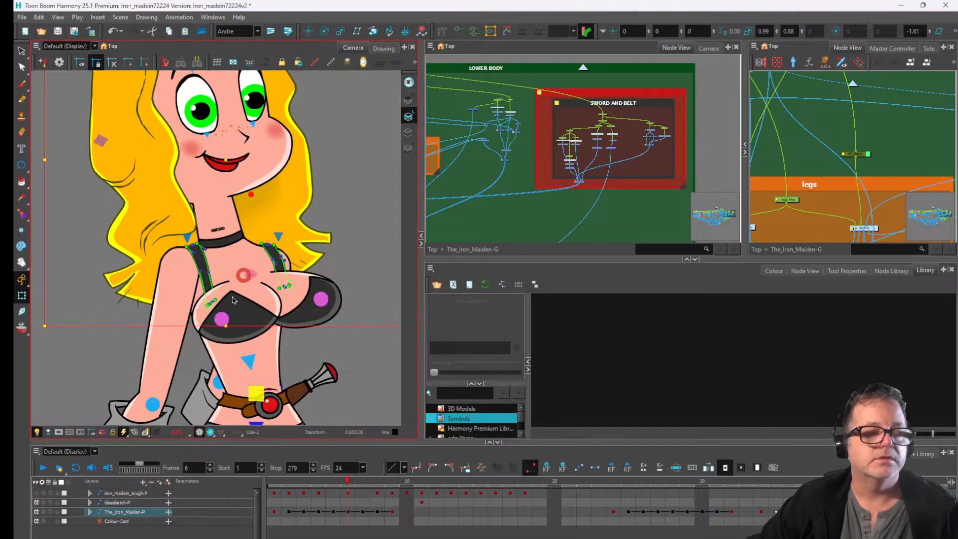
- Check the neck collar and neck drawings, select the whole head group and tilt it forward by about 7.65 degrees
scroll(245, 246, up, 6)
click(243, 247)
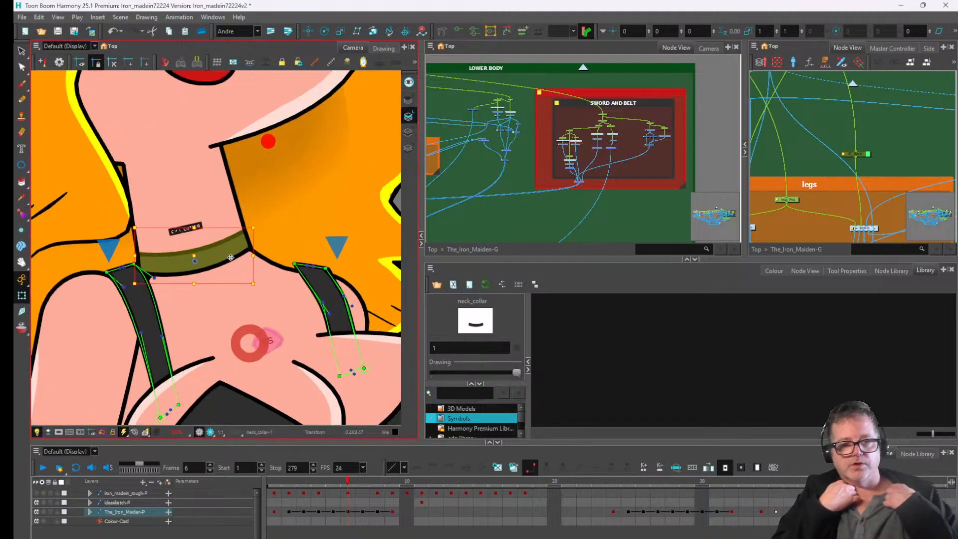
scroll(249, 194, down, 2)
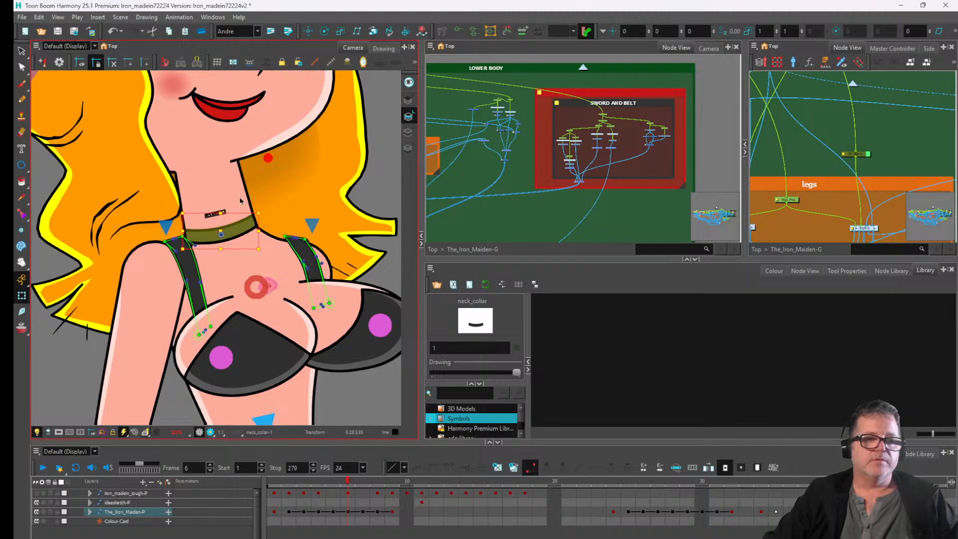
click(240, 201)
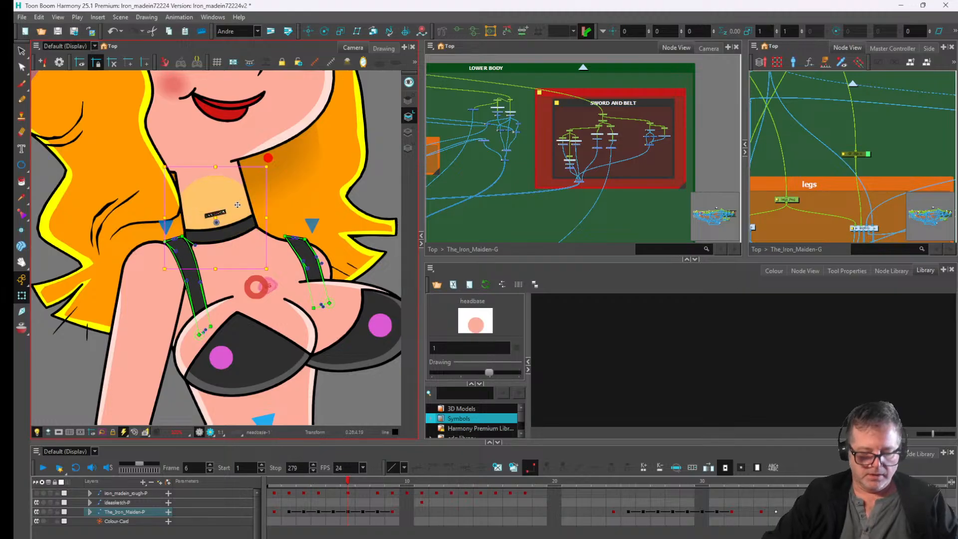
key(b)
key(b)
scroll(244, 199, down, 2)
scroll(264, 197, down, 1)
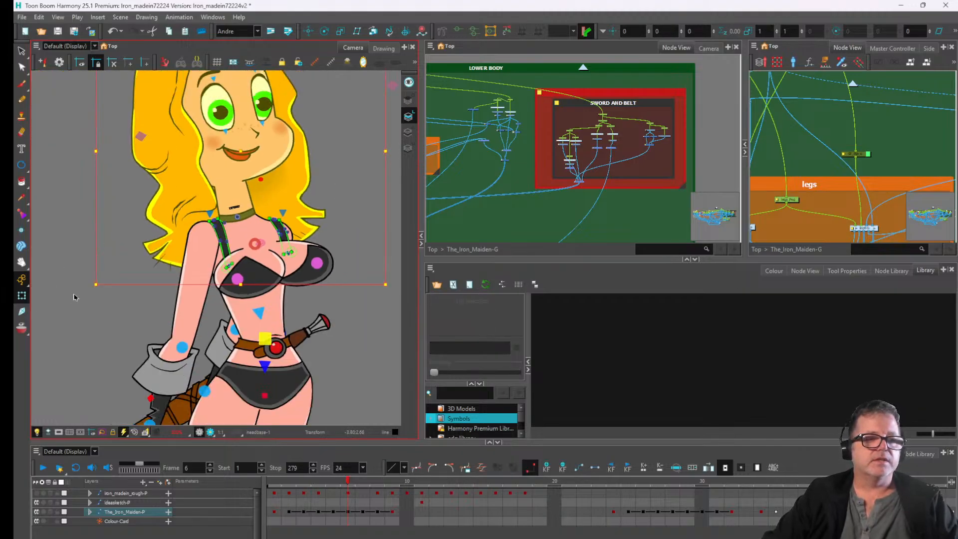
drag(89, 289, 85, 264)
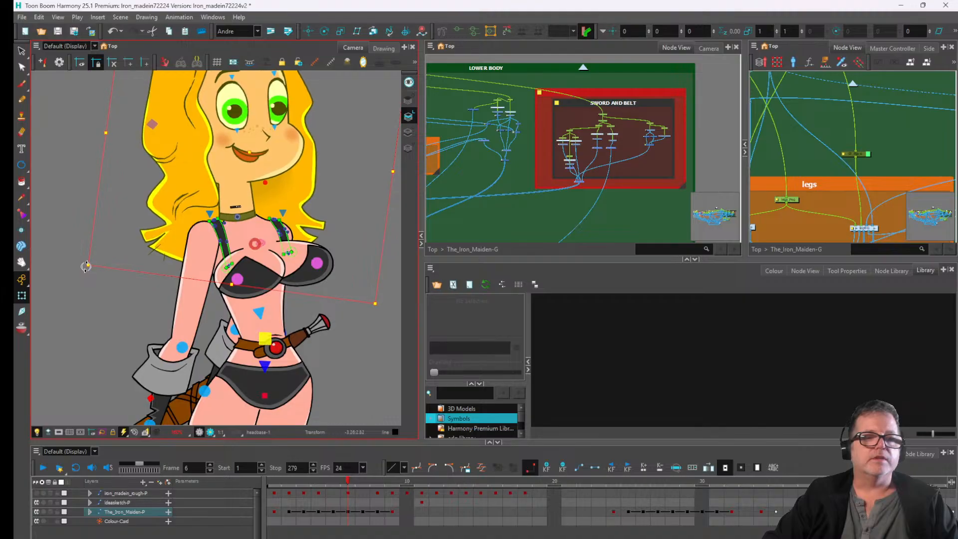
scroll(206, 216, up, 2)
scroll(248, 180, down, 2)
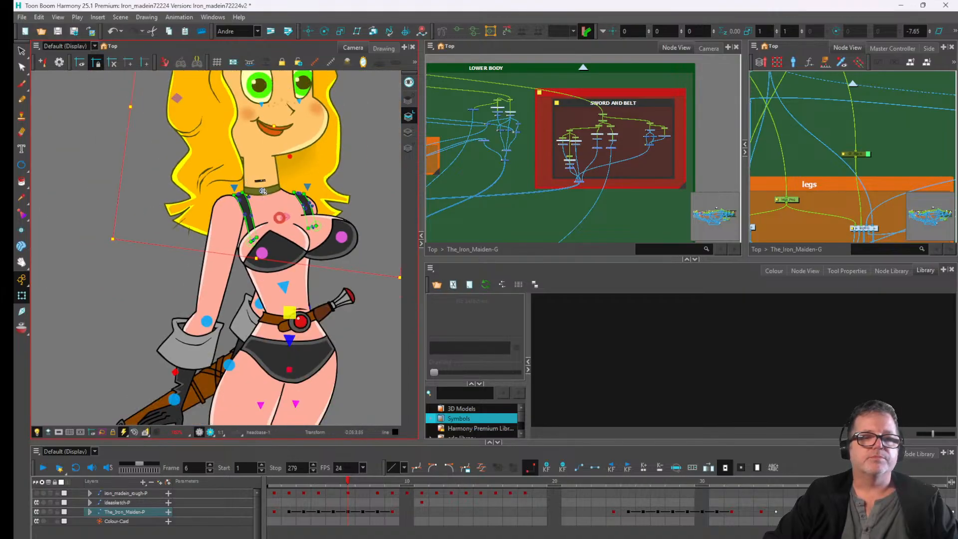
- Try adjusting the top deformer points of the shoulder straps beside the neck collar, undoing the test move
scroll(263, 191, up, 4)
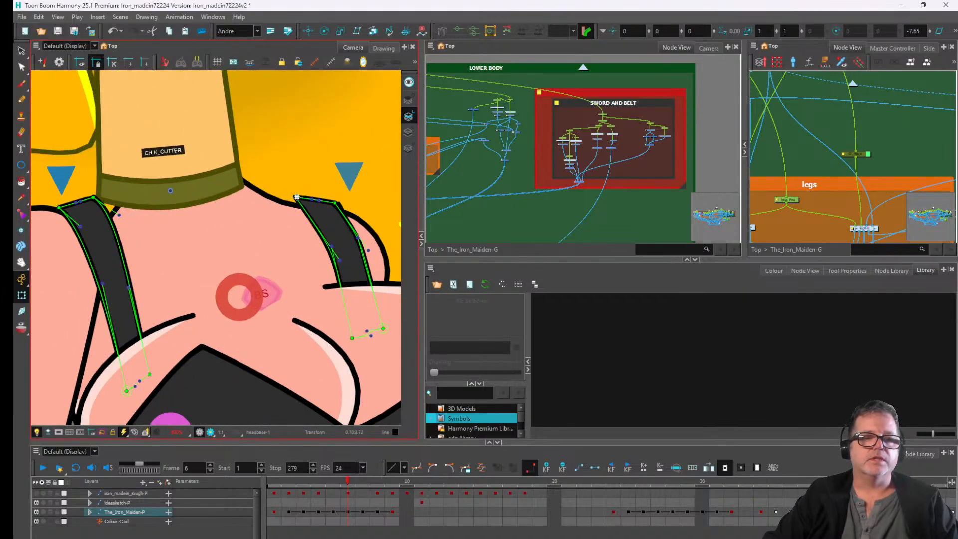
click(298, 198)
scroll(111, 222, down, 2)
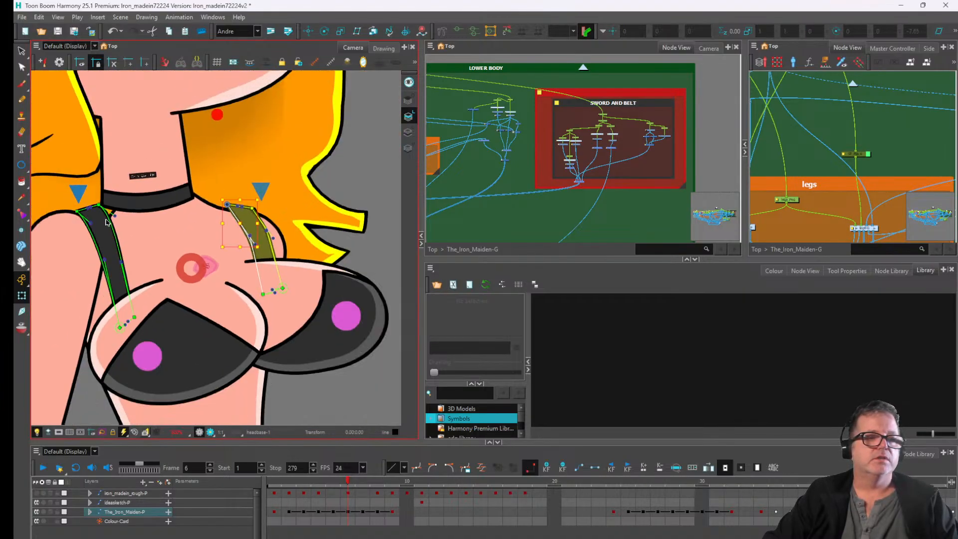
drag(111, 221, 158, 230)
click(127, 200)
mouse_move(120, 199)
mouse_down()
mouse_move(98, 188)
mouse_move(108, 189)
mouse_up()
key(ctrl+z)
- Try extending the torso deformer's shoulder point outward over the upper arm and adjusting its curve handle, undoing the deformation
click(197, 241)
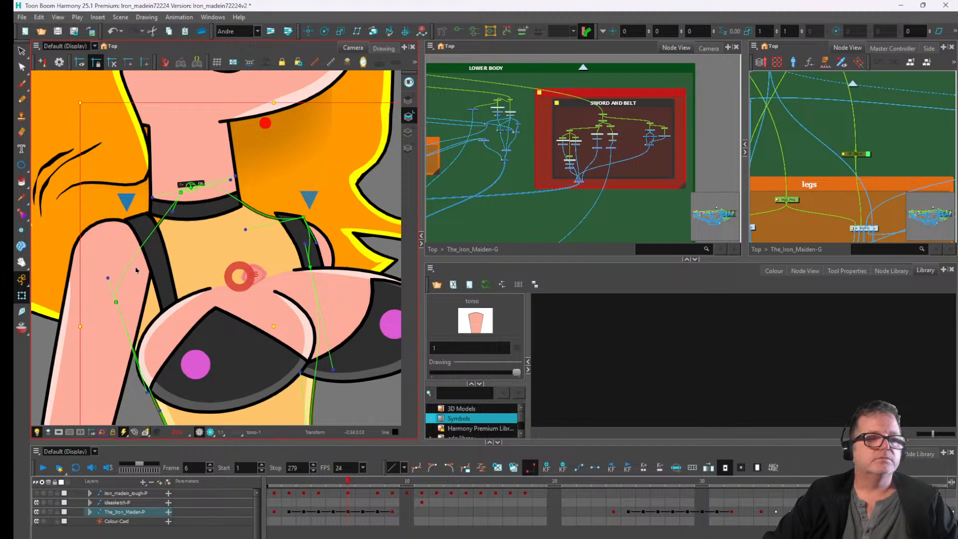
click(126, 200)
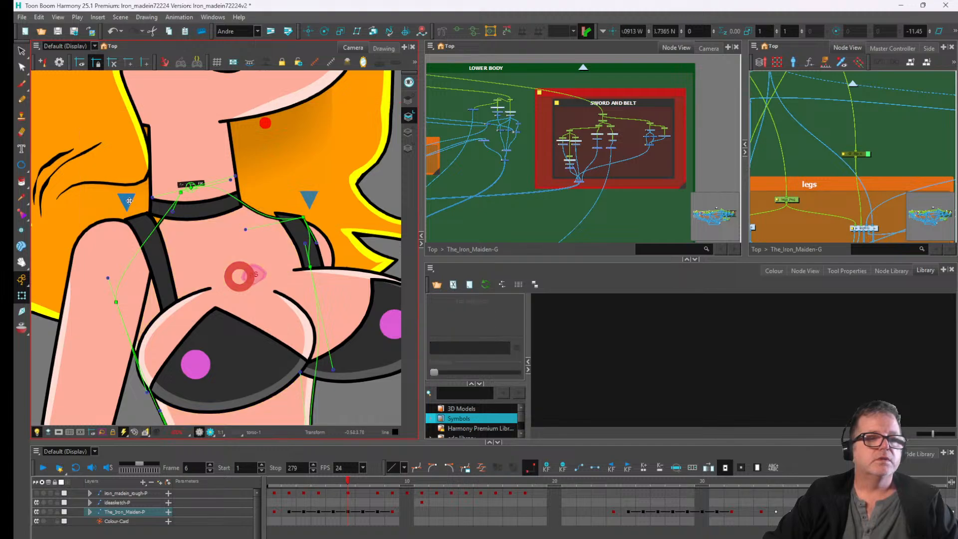
drag(129, 201, 47, 233)
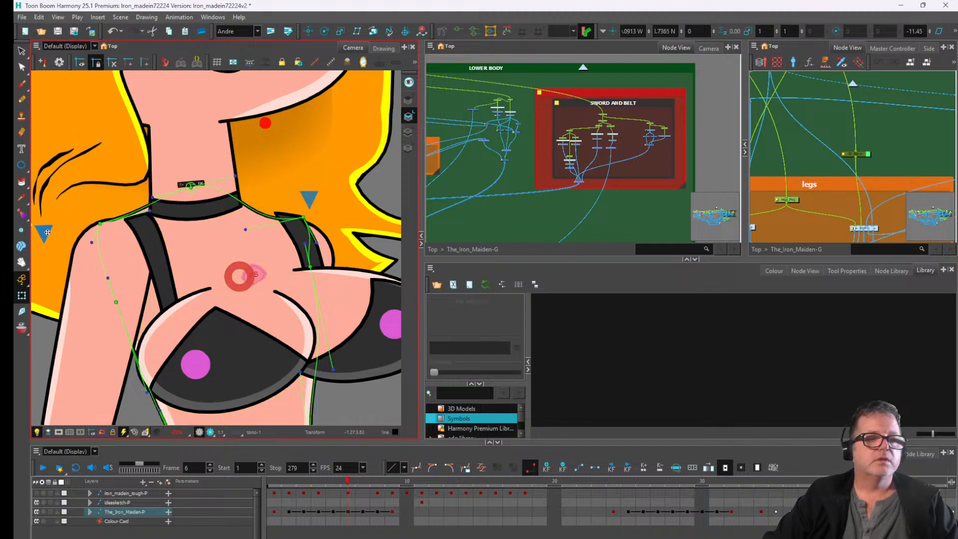
click(153, 208)
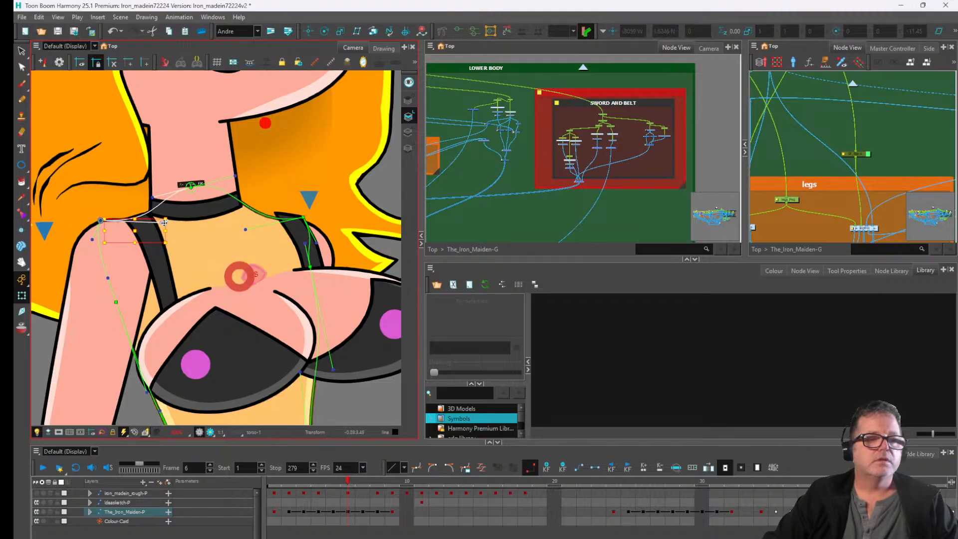
scroll(166, 250, down, 2)
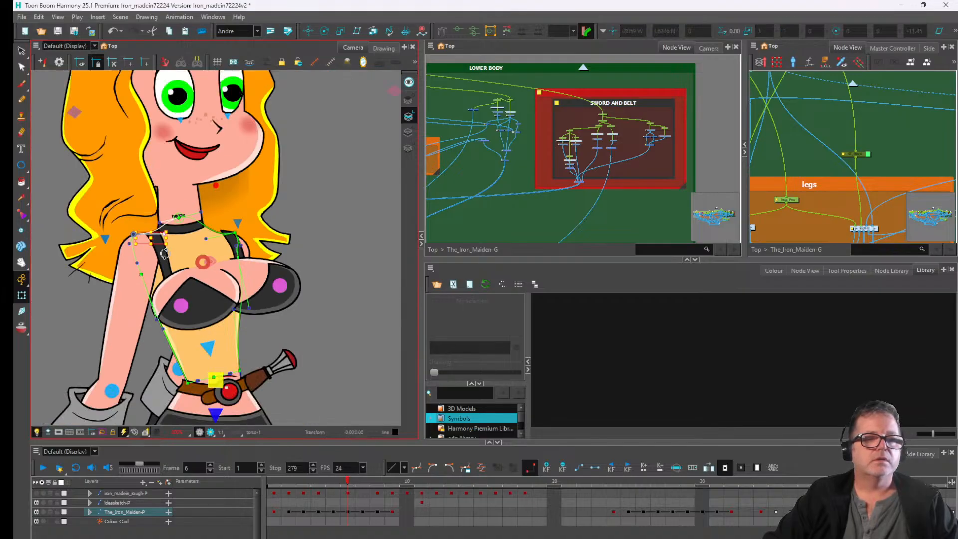
drag(225, 292, 240, 310)
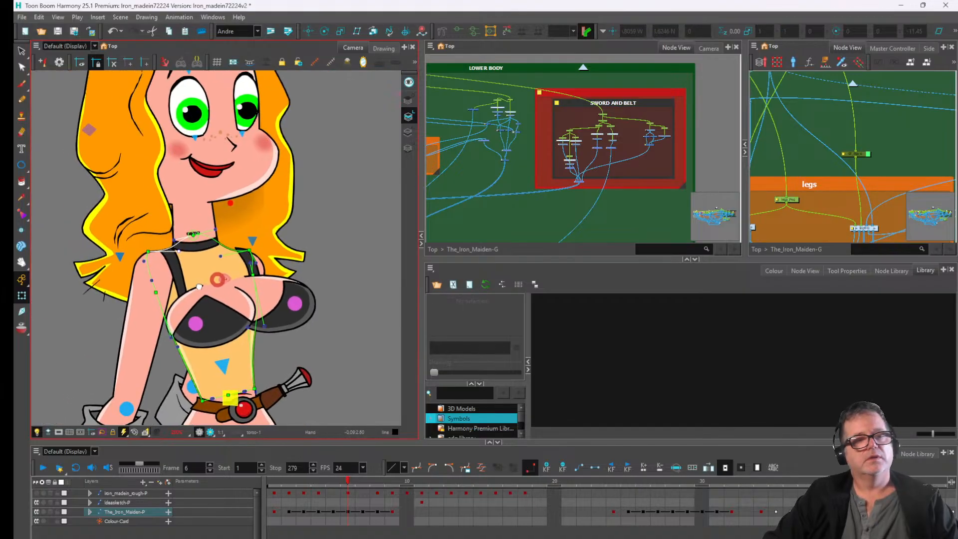
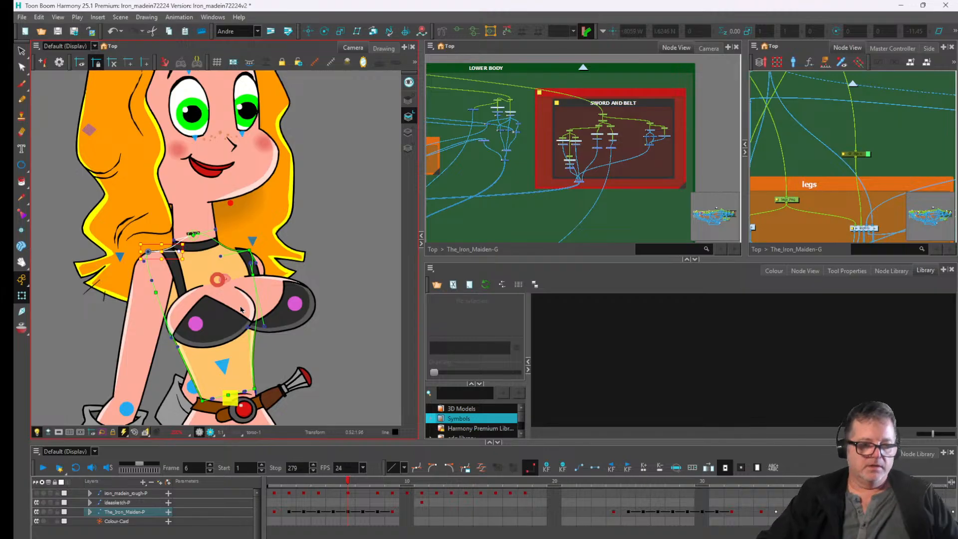
key(ctrl+z)
key(ctrl+z)
key(ctrl+z)
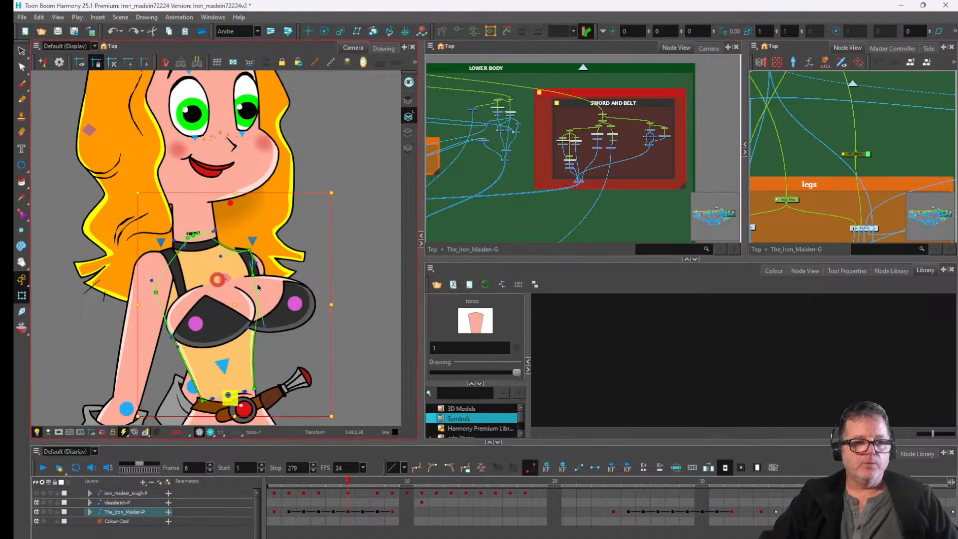
key(ctrl+z)
- Undo the earlier head, hair, arm and body test poses at frame 6 until the character stands upright again
scroll(314, 247, down, 3)
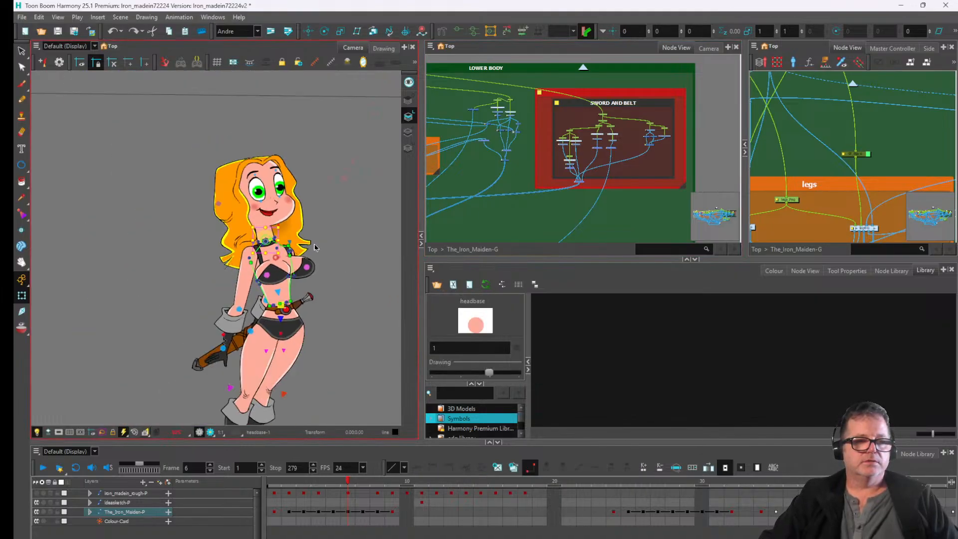
key(ctrl+z)
key(ctrl+z)
key(ctrl+z)
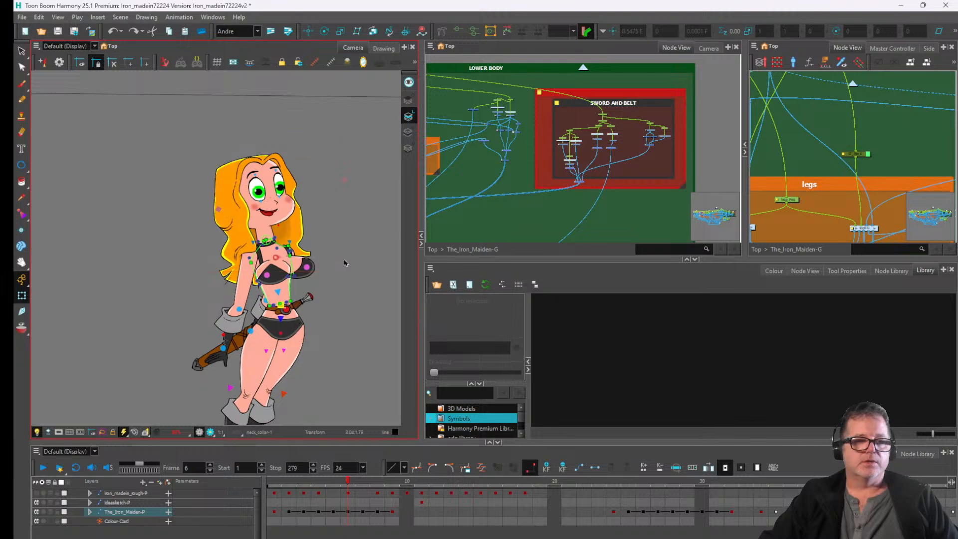
key(ctrl+z)
key(ctrl+z)
key(ctrl+z)
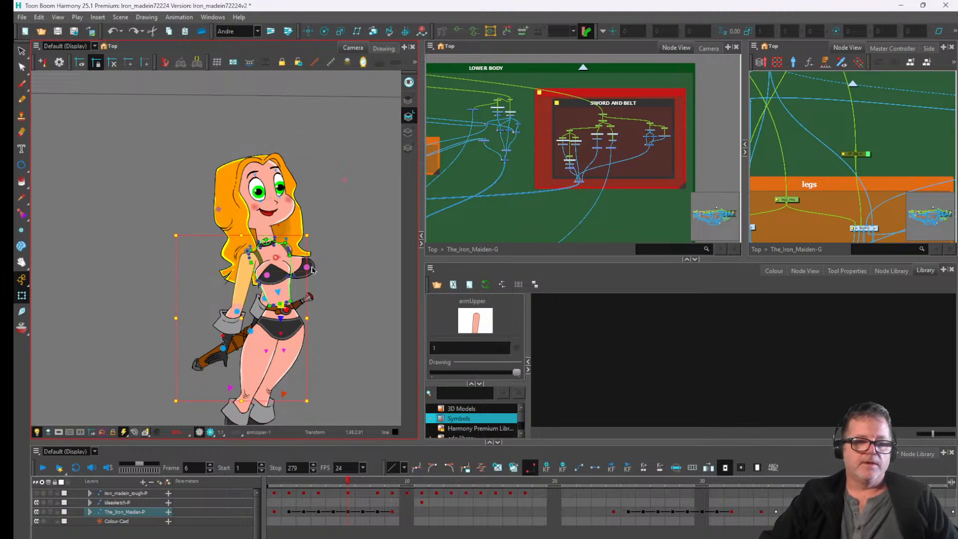
key(ctrl+z)
key(ctrl+z)
key(ctrl+z)
key(ctrl+z)
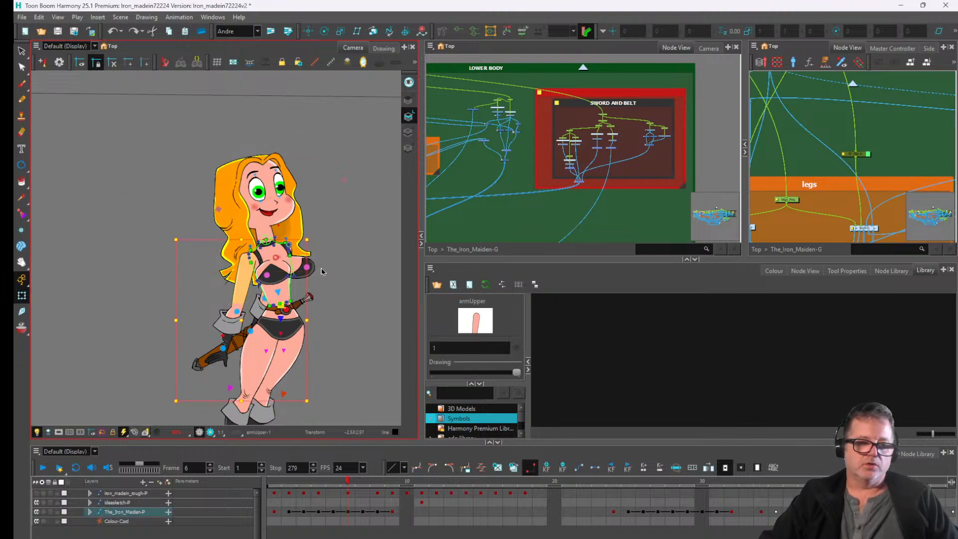
key(ctrl+shift+z)
key(ctrl+z)
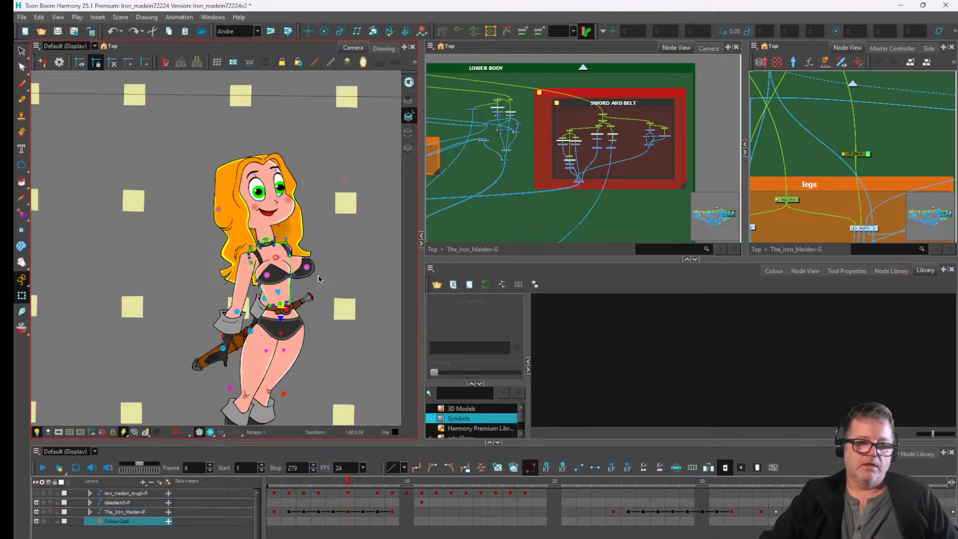
key(ctrl+shift+z)
key(ctrl+z)
key(ctrl+z)
key(ctrl+z)
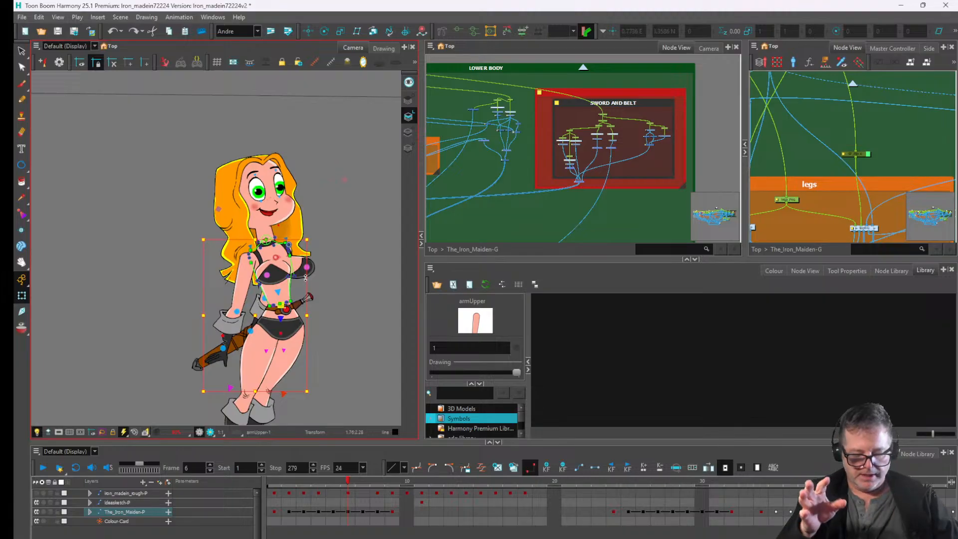
key(ctrl+z)
key(ctrl+z)
key(ctrl+z)
key(ctrl+z)
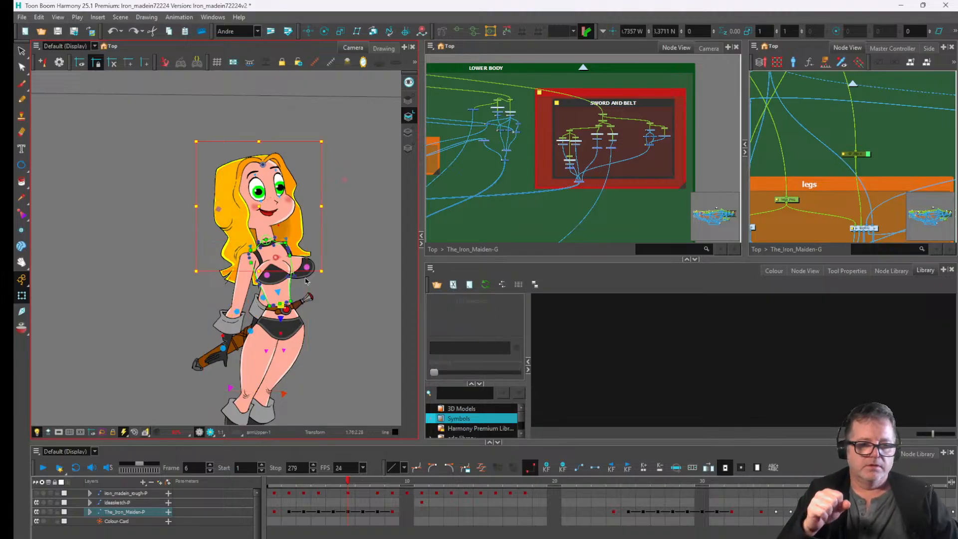
key(ctrl+z)
key(ctrl+z)
key(ctrl+z)
key(ctrl+z)
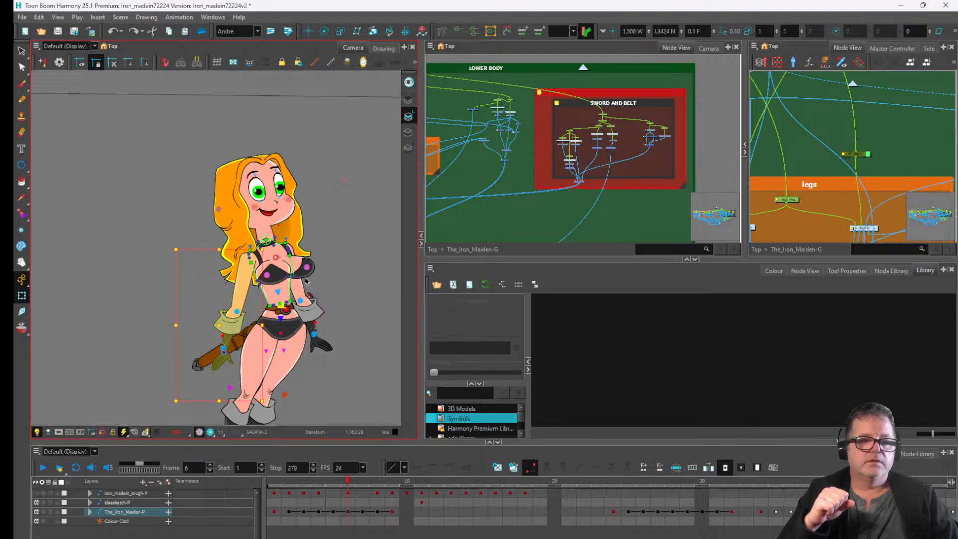
key(ctrl+z)
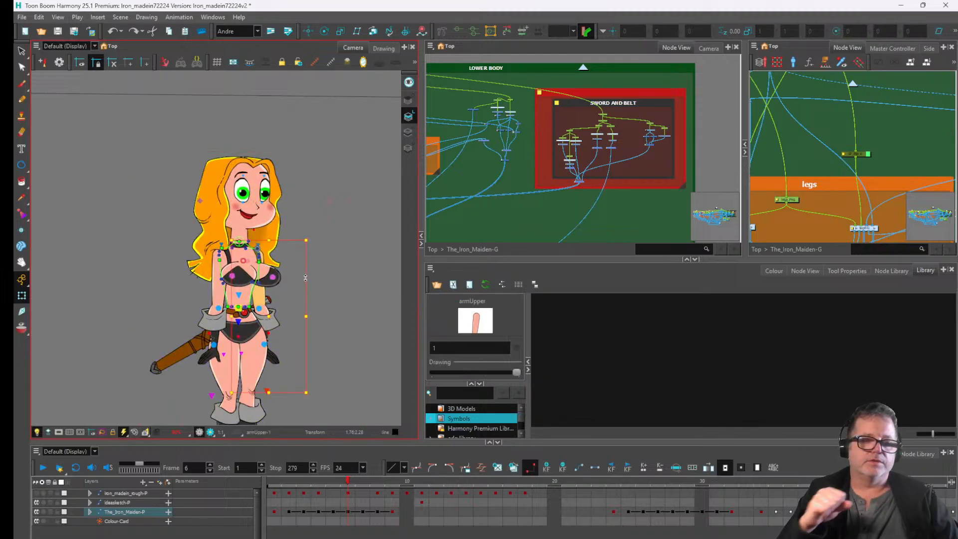
- Try stepping one leg out to the side with its foot control and adjusting its knee control, undoing the test pose
drag(286, 282, 291, 177)
scroll(275, 200, up, 2)
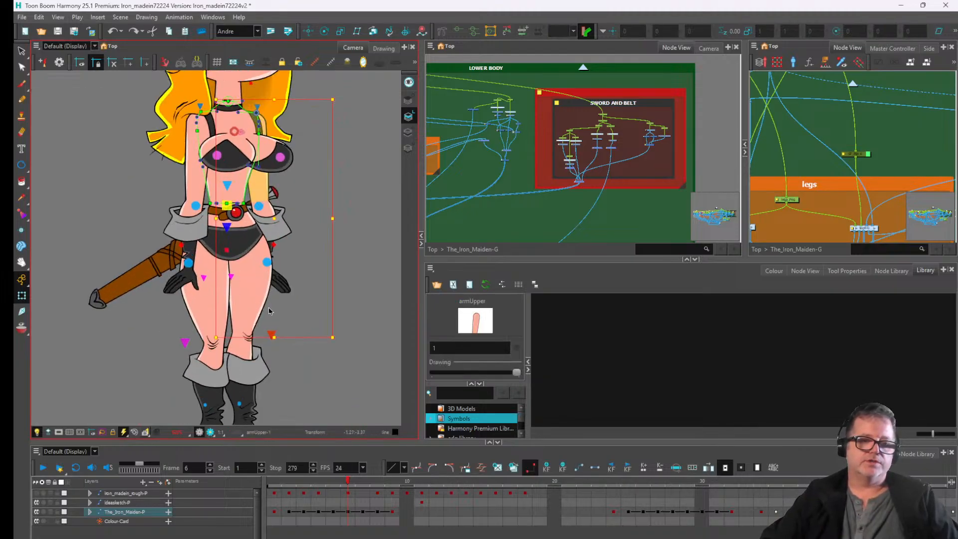
drag(248, 323, 298, 305)
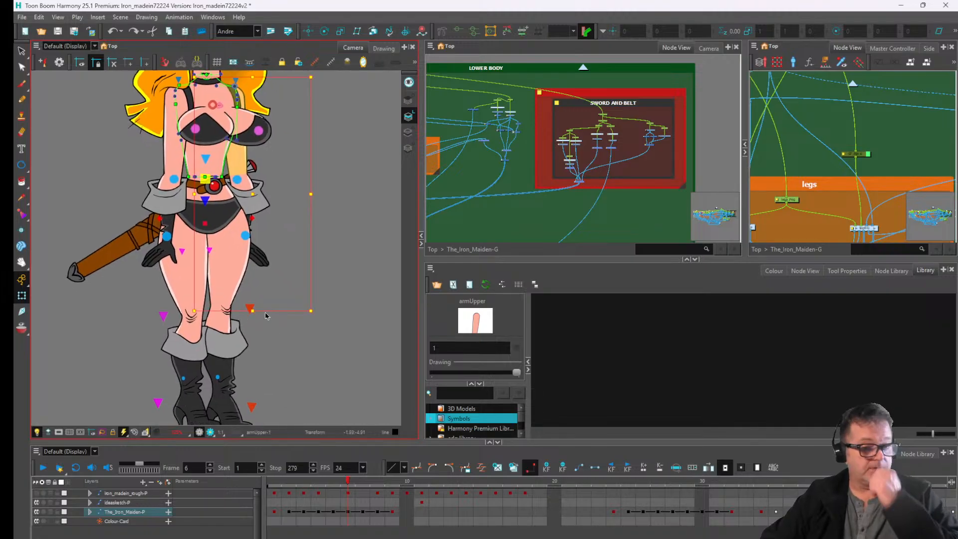
click(261, 278)
drag(251, 403, 337, 378)
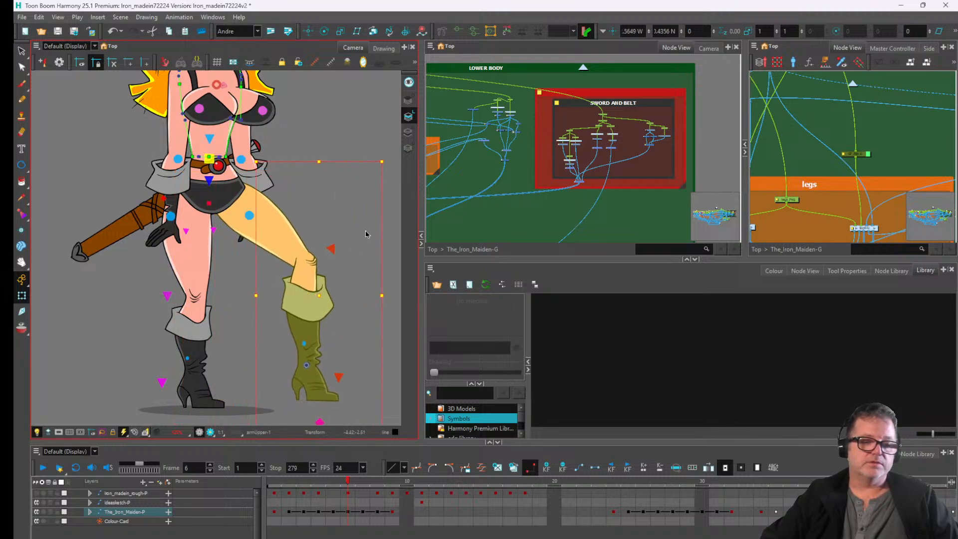
drag(330, 249, 296, 256)
scroll(296, 256, down, 5)
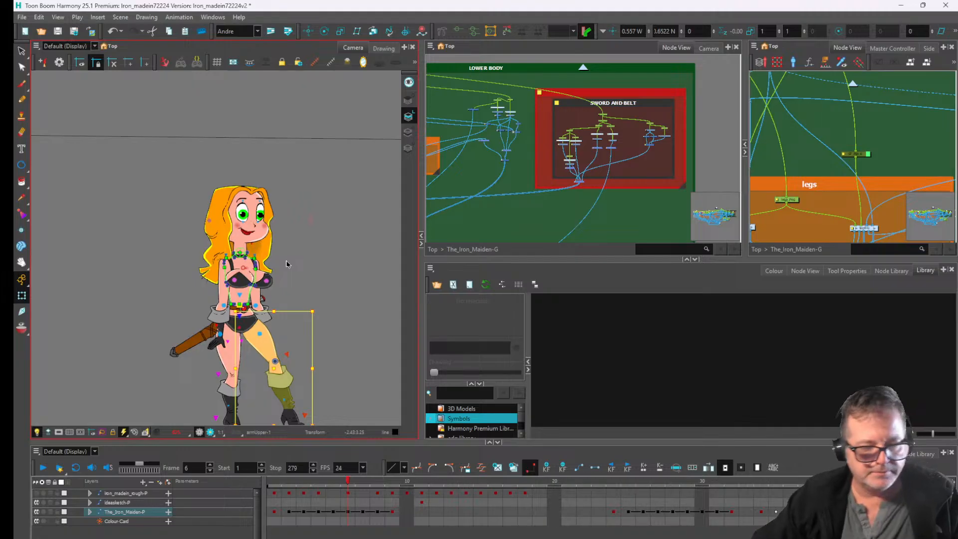
key(ctrl+z)
key(ctrl+z)
key(ctrl+z)
key(ctrl+z)
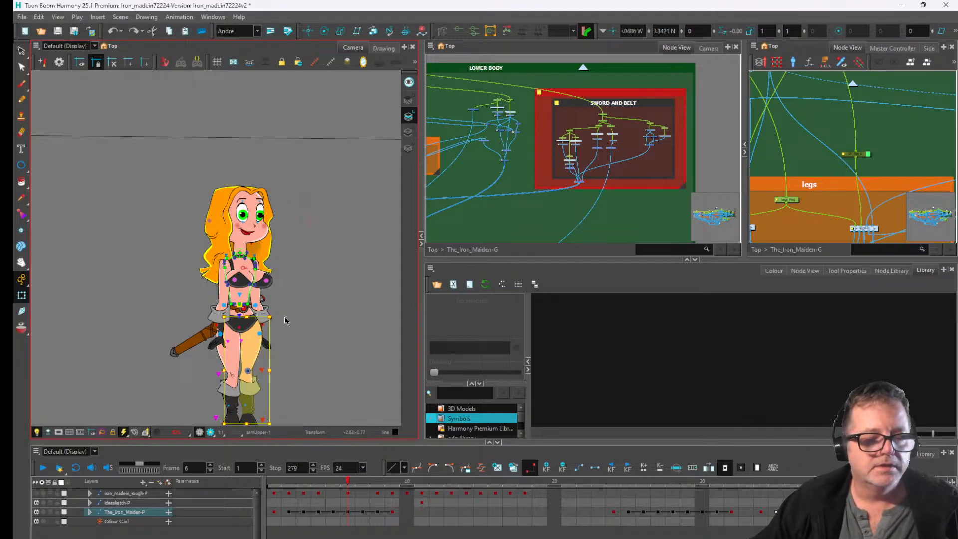
- Go to frame 5, select the PIN ON cloak group with its collar inside the torso network, and enable its nodes
drag(312, 343, 316, 290)
drag(343, 484, 333, 482)
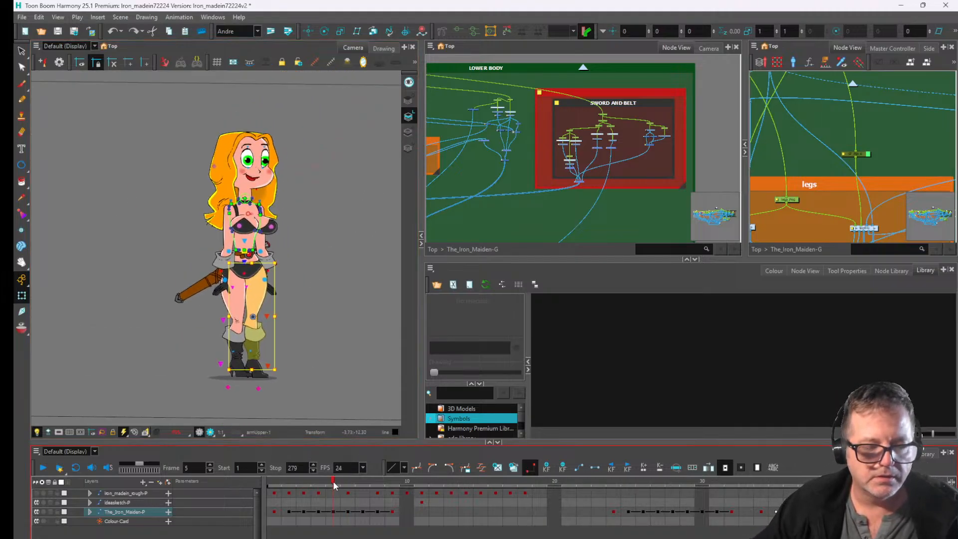
scroll(630, 116, down, 5)
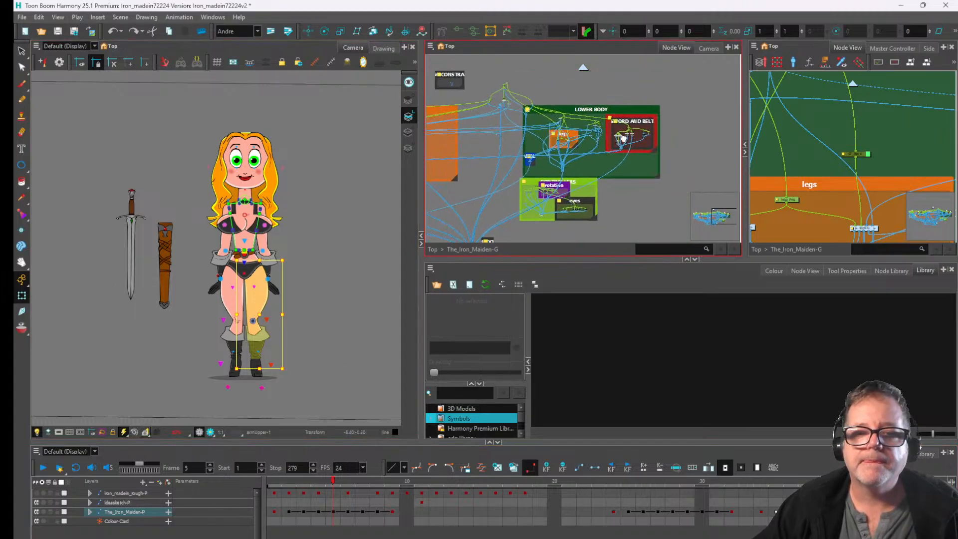
drag(624, 139, 656, 128)
drag(454, 146, 641, 151)
drag(553, 163, 566, 177)
scroll(567, 166, up, 3)
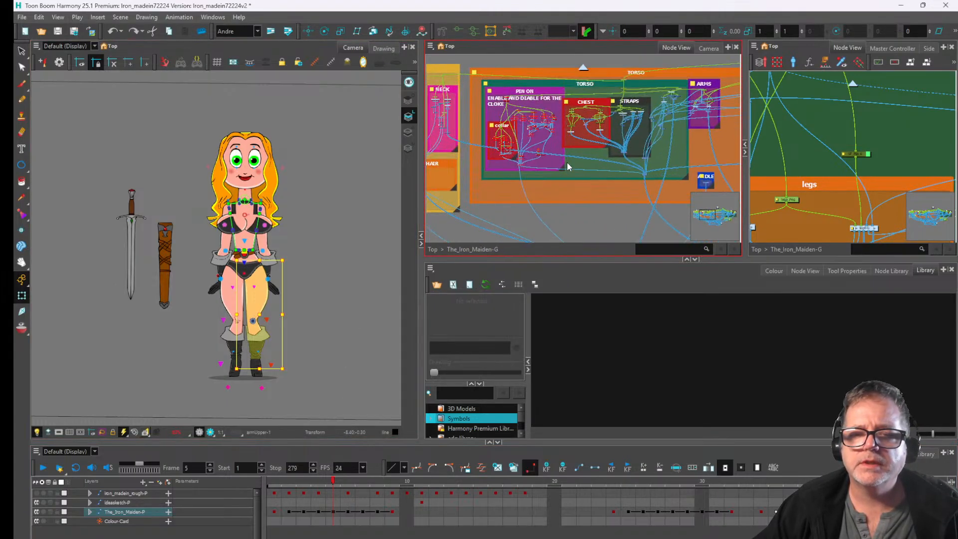
scroll(567, 166, up, 2)
drag(546, 144, 581, 197)
click(516, 105)
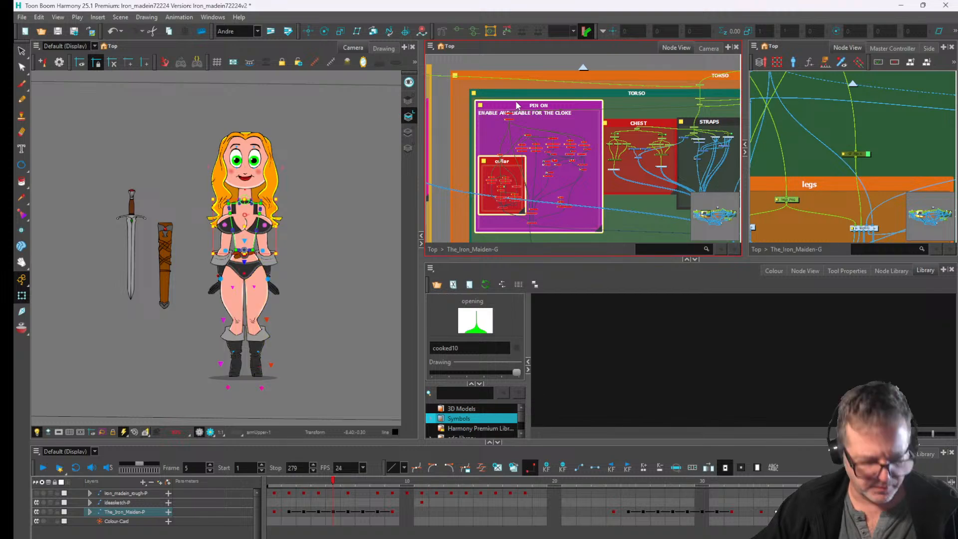
key(a)
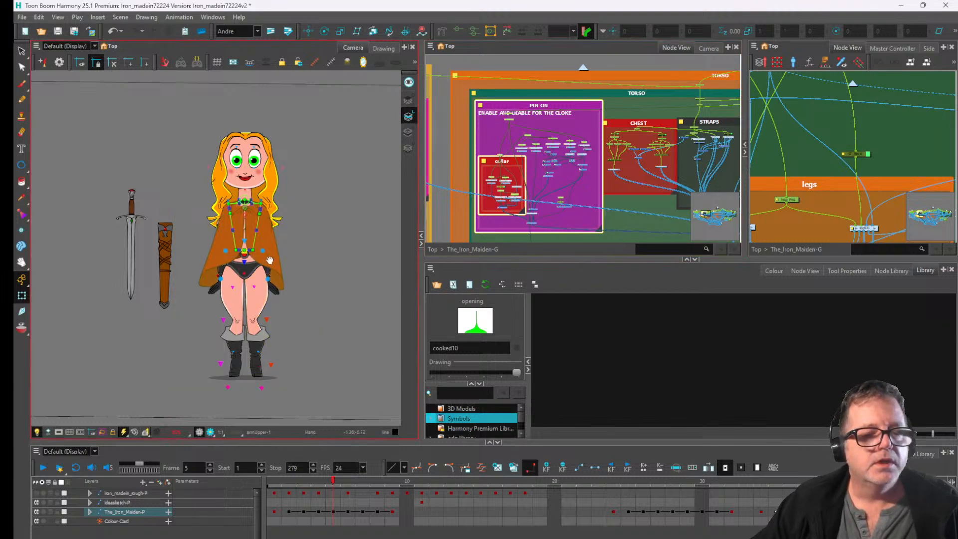
- Go to the turned view at frame 4 and select the breasts_1 cloak drawing at the outer edge of the chest
drag(261, 256, 278, 270)
scroll(276, 265, up, 2)
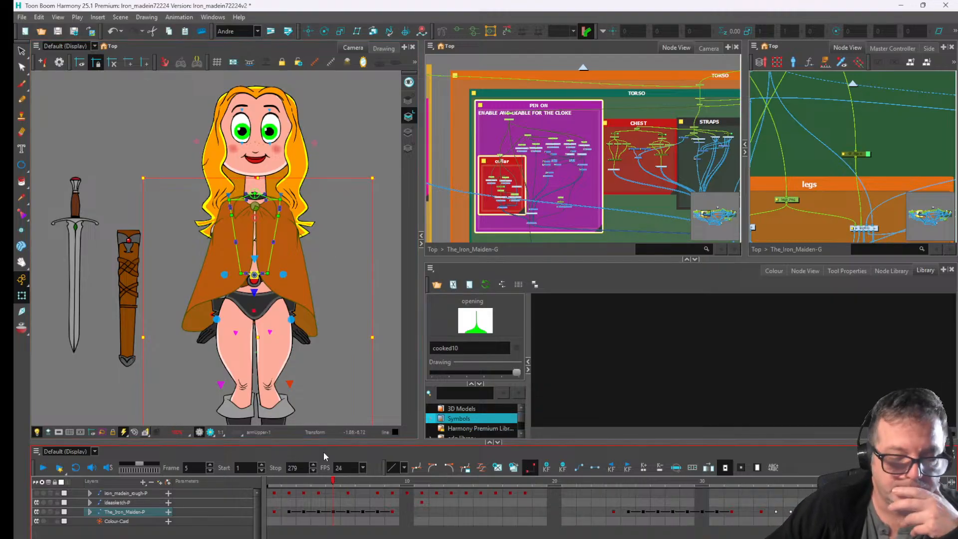
mouse_move(334, 483)
mouse_down()
mouse_move(305, 488)
mouse_move(330, 489)
mouse_move(322, 491)
mouse_up()
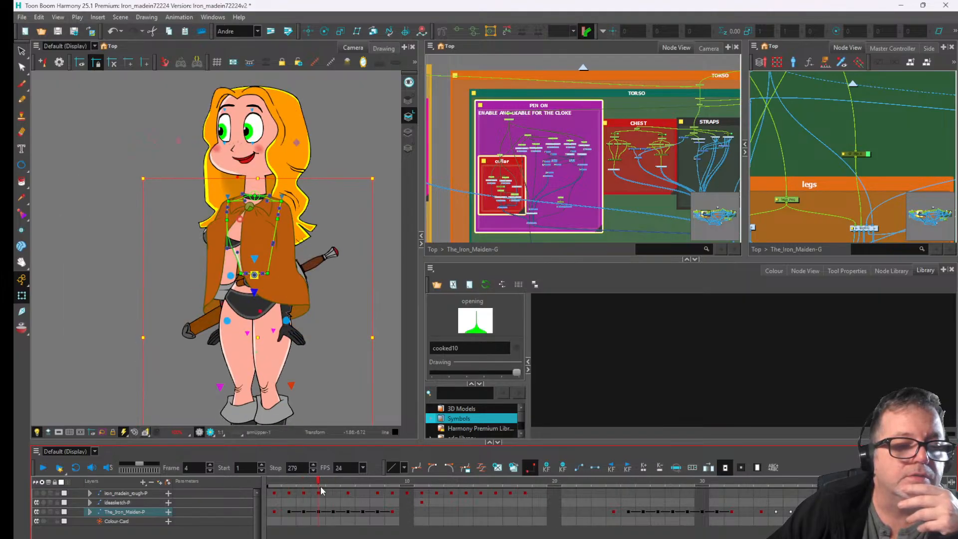
scroll(288, 324, up, 2)
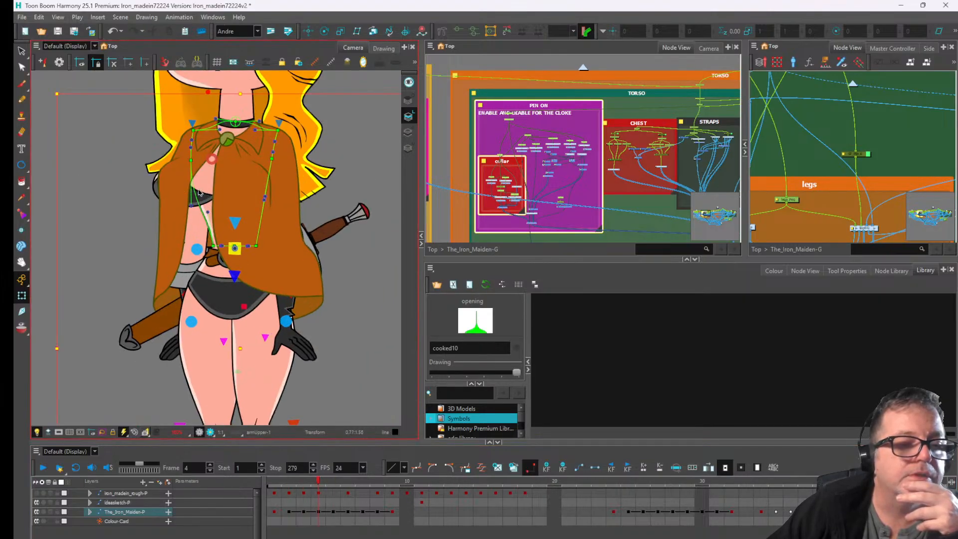
click(185, 204)
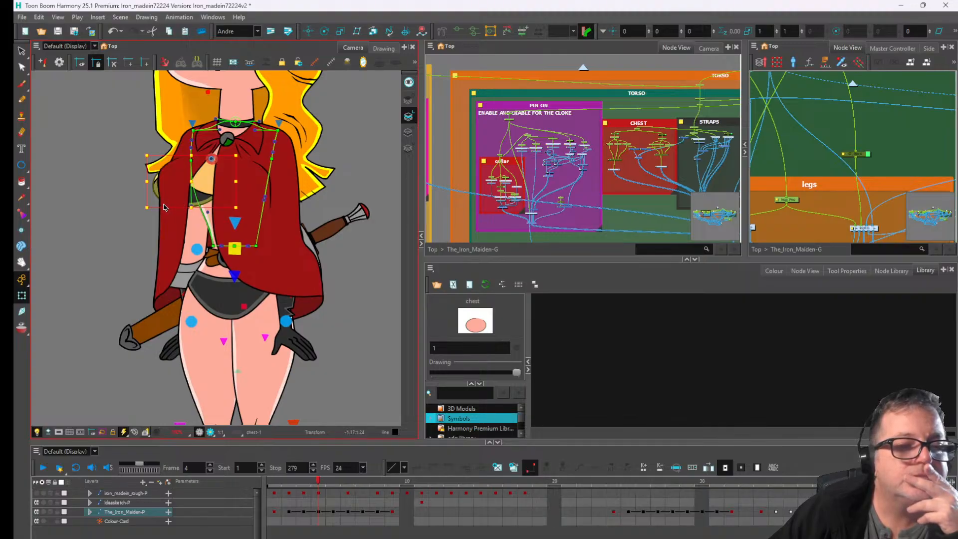
click(165, 198)
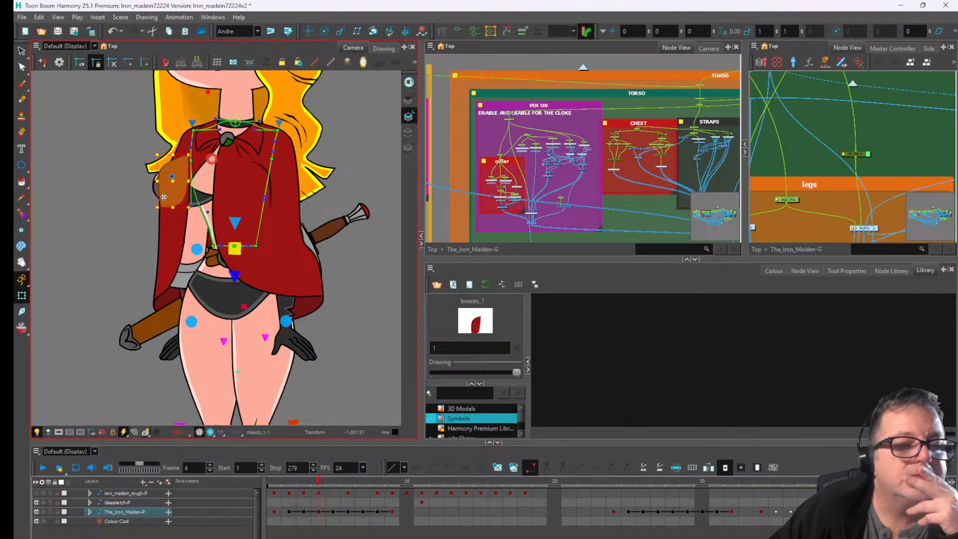
scroll(163, 196, up, 2)
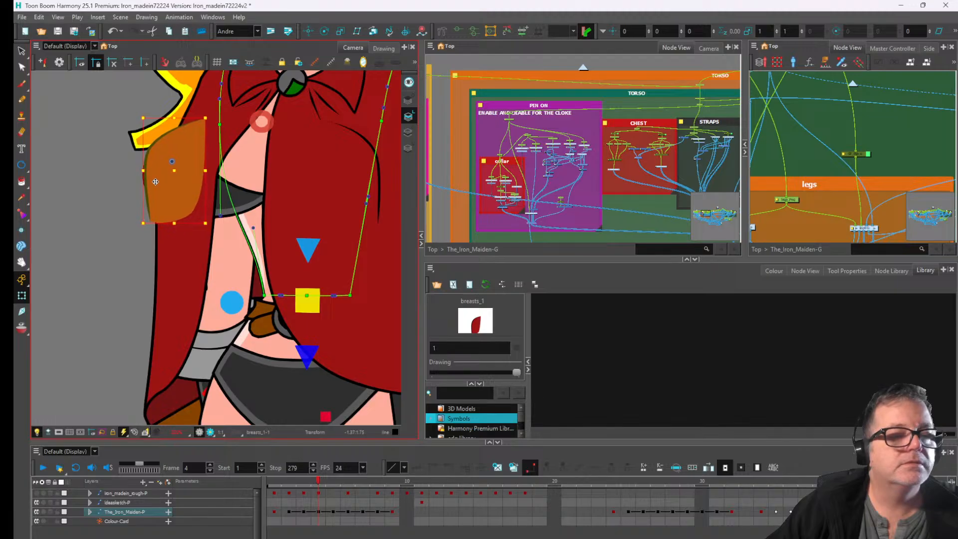
- Show the cape's deformation points in the turned view and pull its outer edge outward along the breasts_1 patch
click(170, 257)
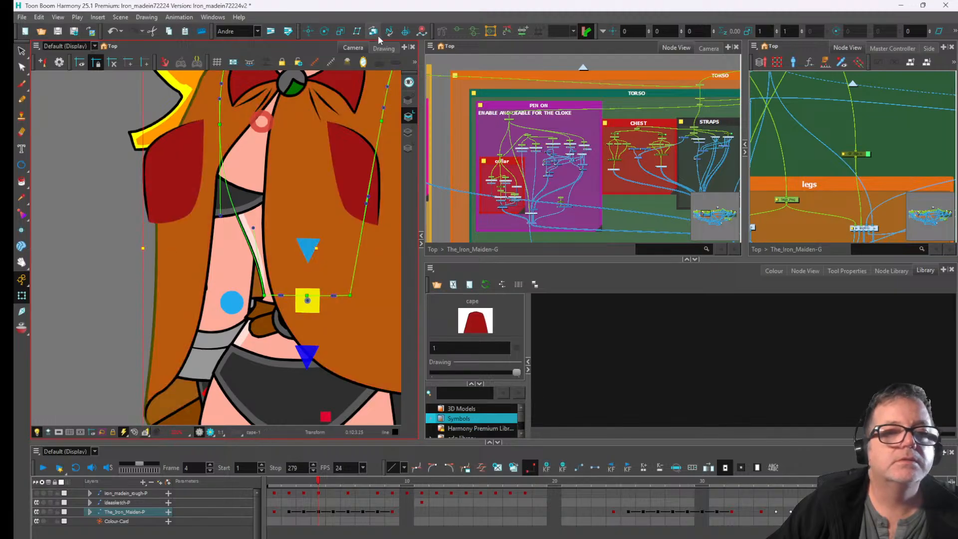
click(458, 32)
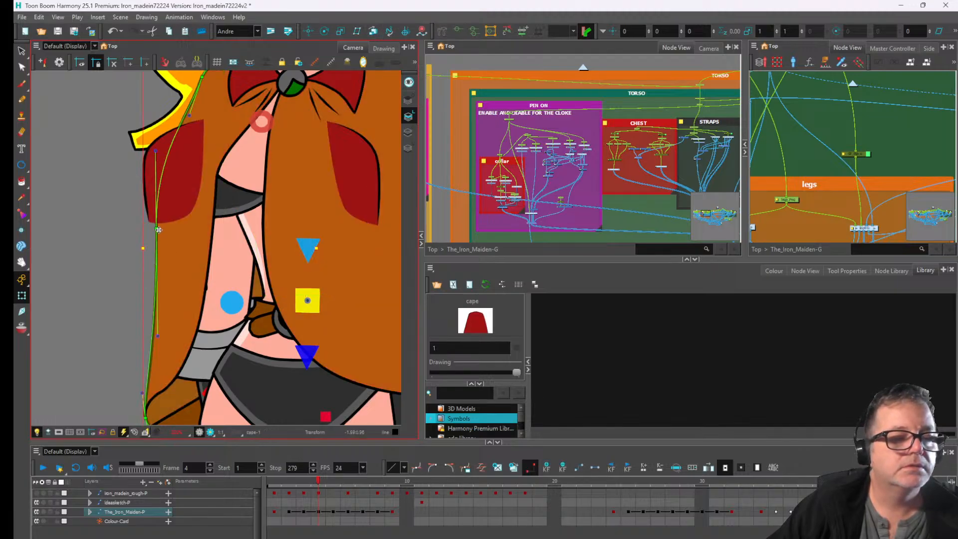
drag(158, 229, 146, 225)
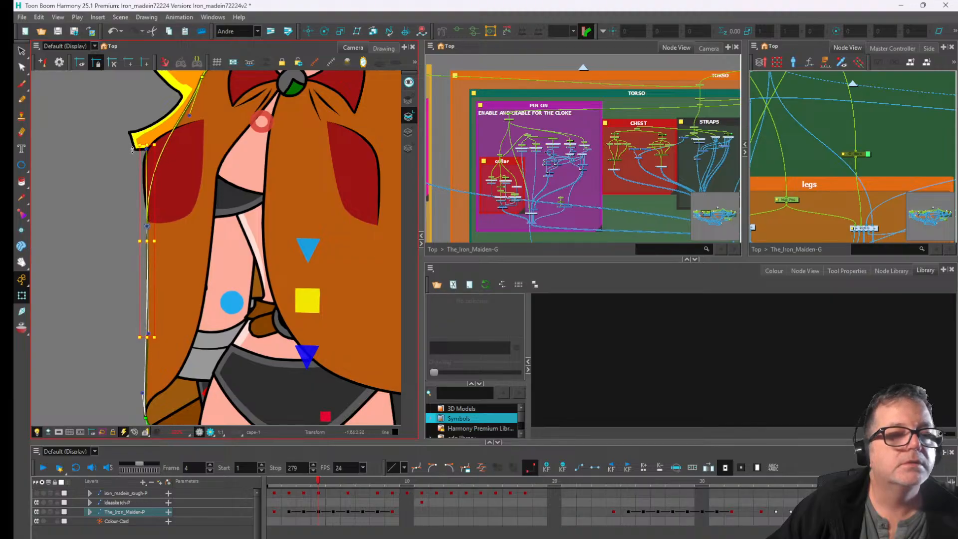
drag(146, 148, 144, 138)
scroll(143, 139, down, 5)
scroll(213, 241, up, 4)
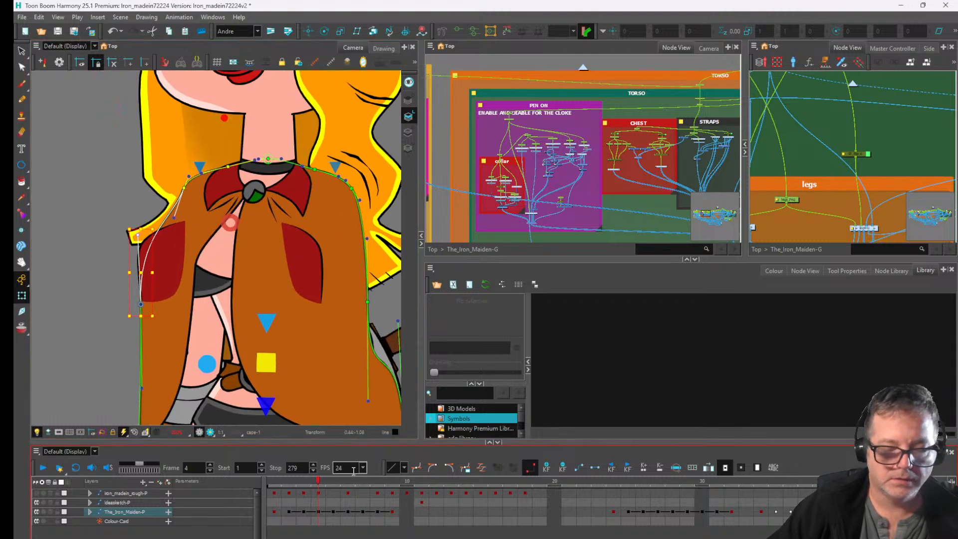
- Go to the front view at frame 5 and select the chest patches of the cloak to check their fit
click(333, 485)
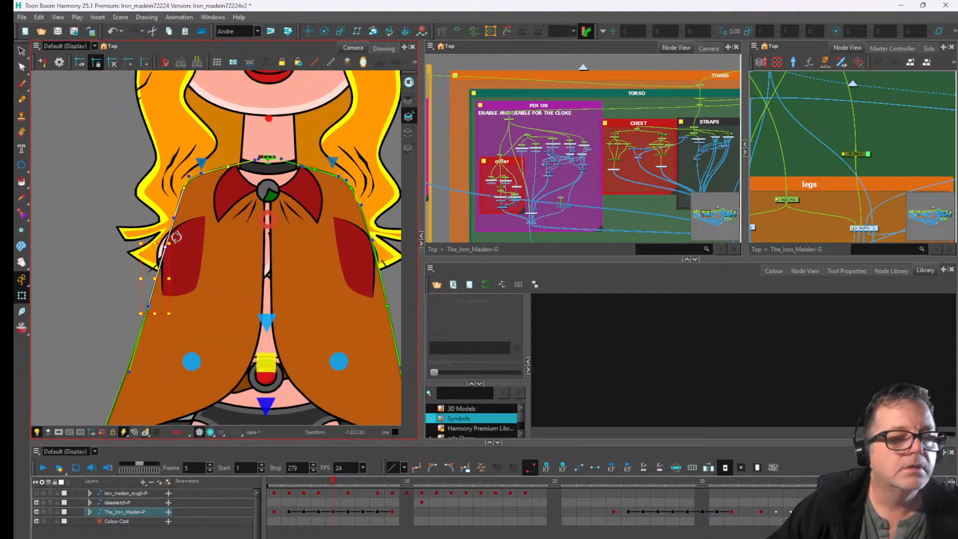
click(70, 241)
mouse_move(185, 252)
mouse_down()
mouse_move(174, 256)
mouse_move(206, 264)
mouse_up()
click(329, 255)
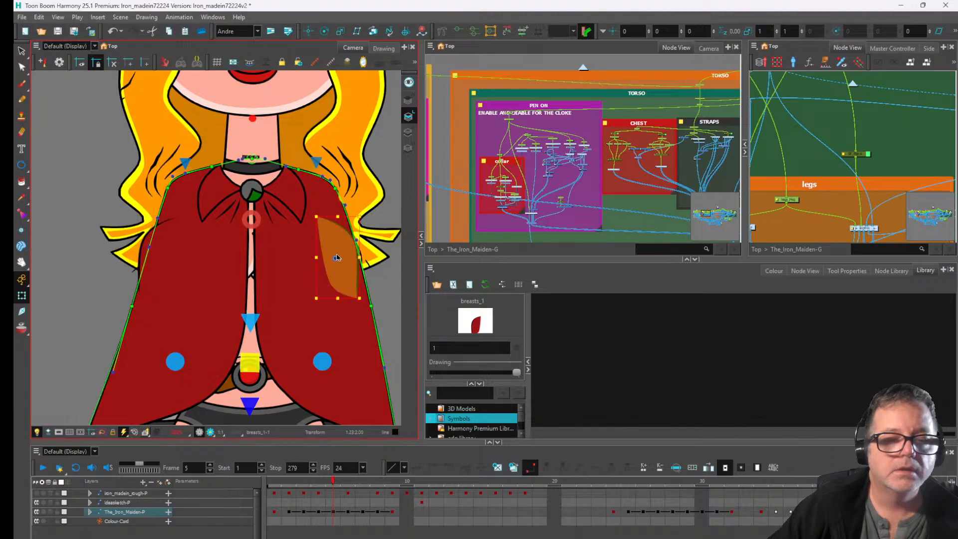
scroll(327, 263, down, 2)
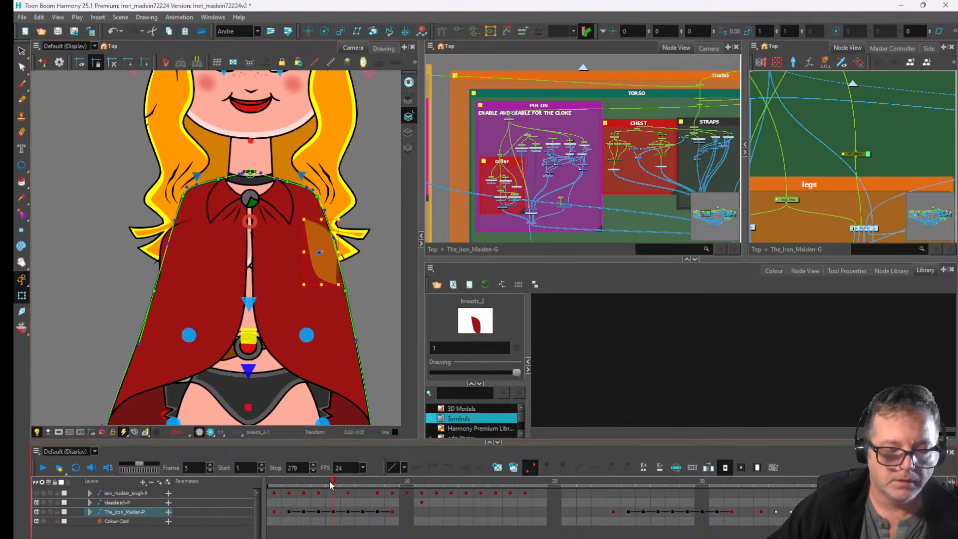
- Compare the breasts_1 and breasts_2 patches between the side view at frame 3 and the turned view at frame 4
drag(330, 484, 303, 484)
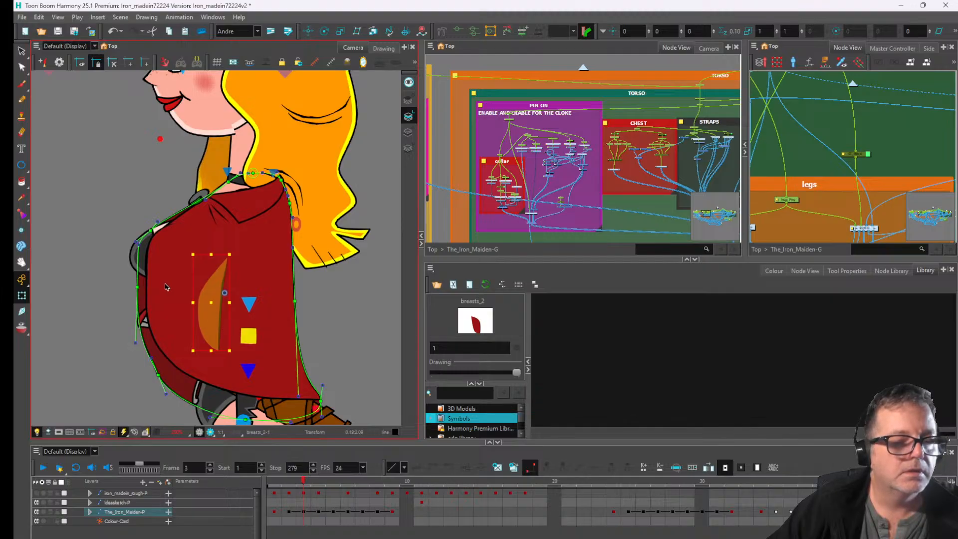
mouse_move(309, 484)
mouse_down()
mouse_move(320, 485)
mouse_move(303, 484)
mouse_up()
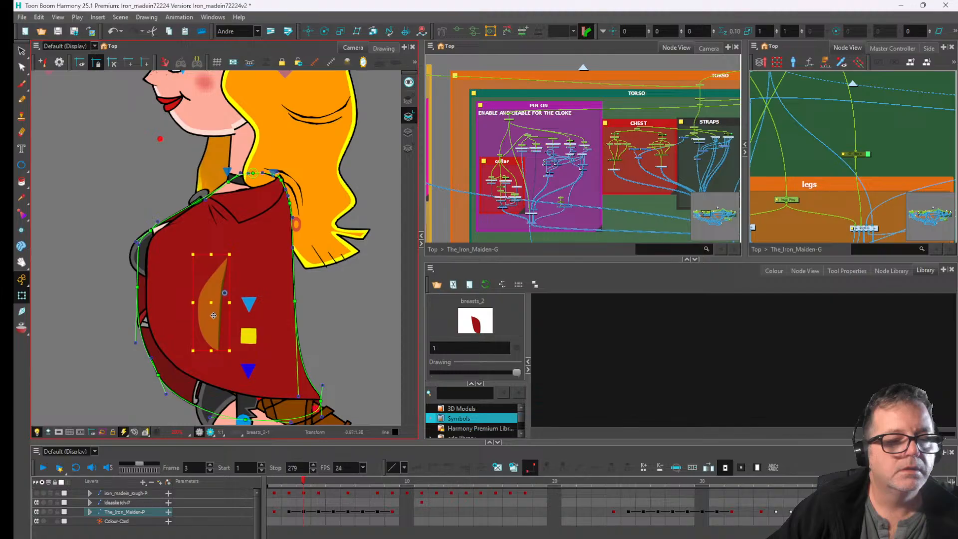
scroll(199, 287, up, 2)
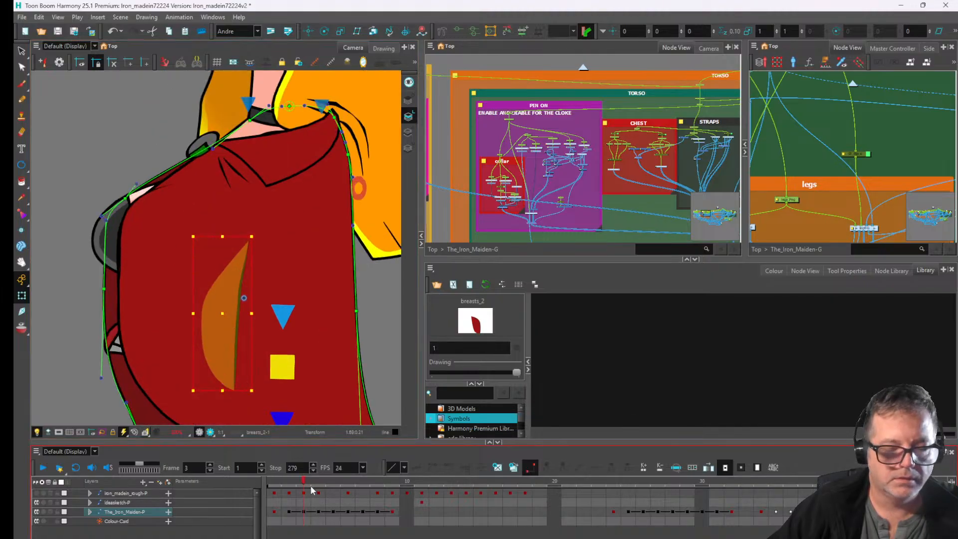
mouse_move(309, 483)
mouse_down()
mouse_move(318, 484)
mouse_move(304, 483)
mouse_up()
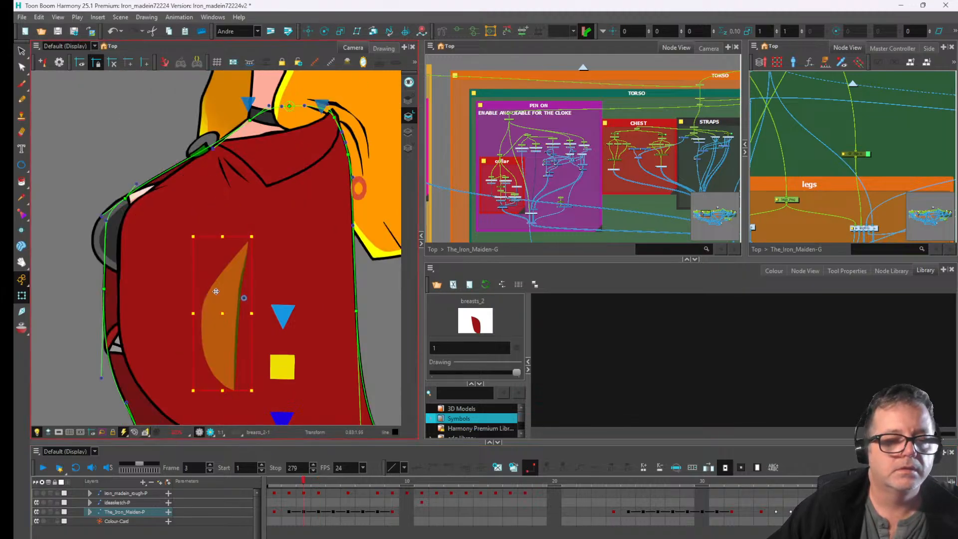
scroll(218, 291, down, 3)
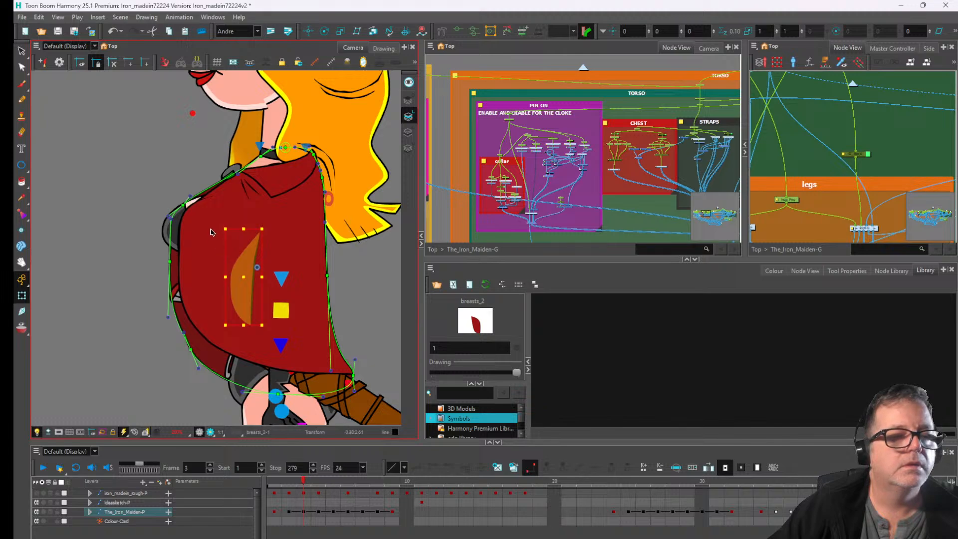
click(210, 227)
scroll(212, 201, up, 2)
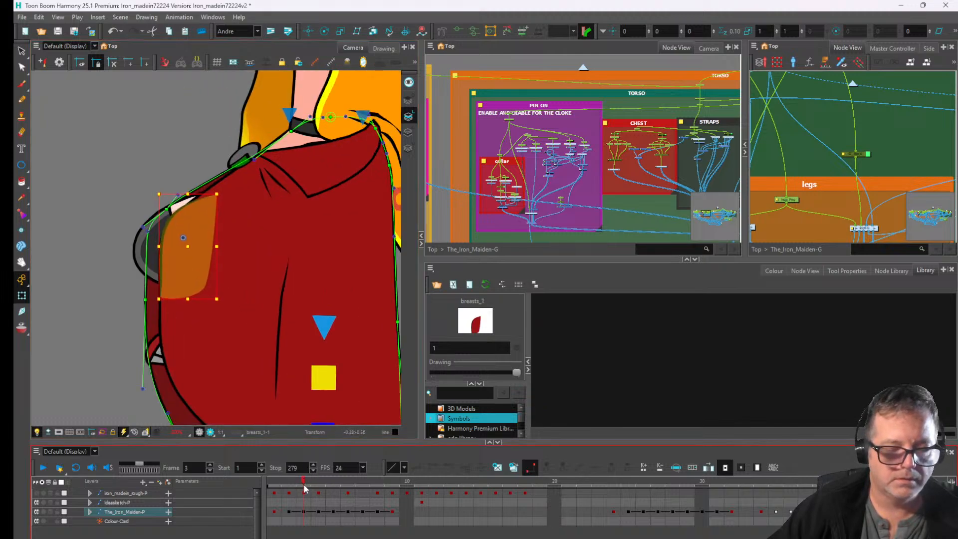
drag(305, 488, 316, 488)
click(383, 255)
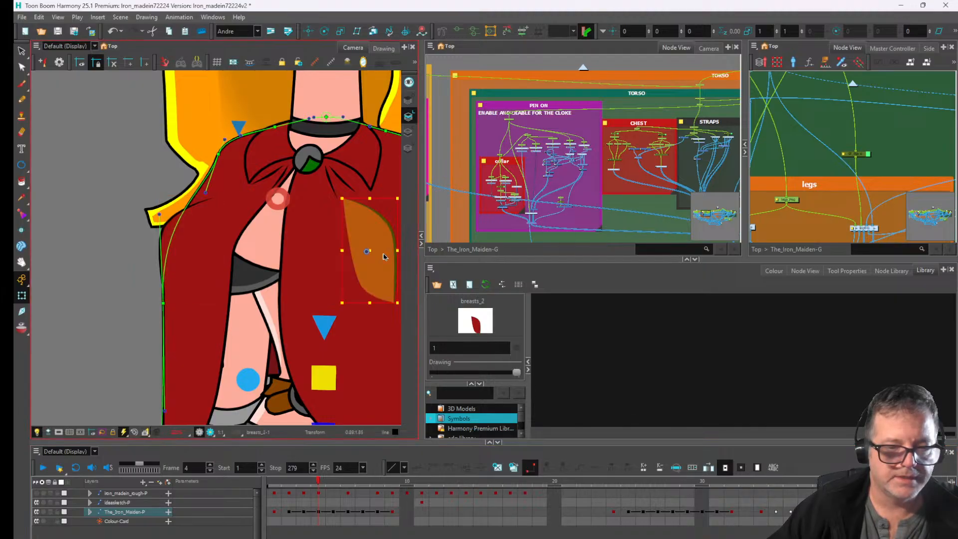
- Return to frame 3, show the deformation points of breasts_2 and adjust the lower handle on its back edge
drag(318, 484, 305, 487)
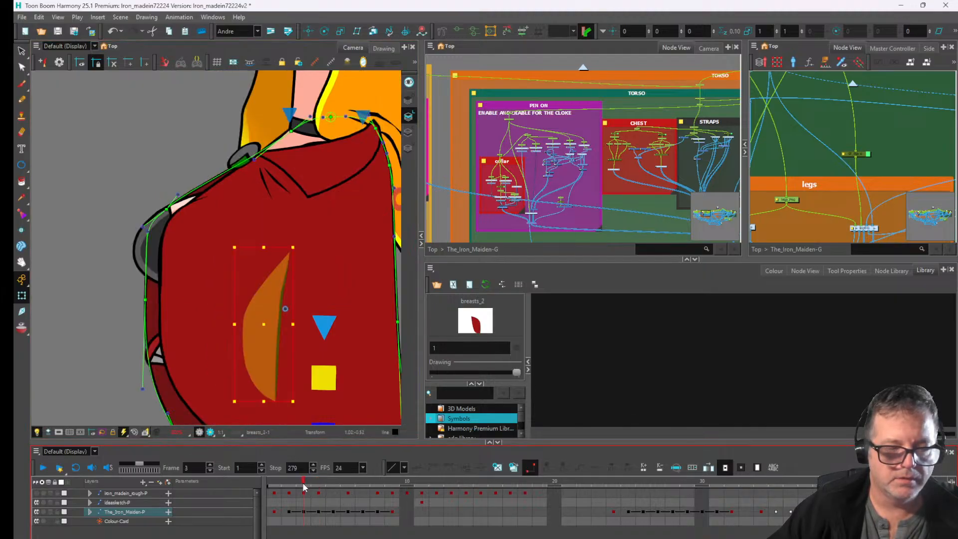
drag(289, 331, 270, 311)
key(ctrl+z)
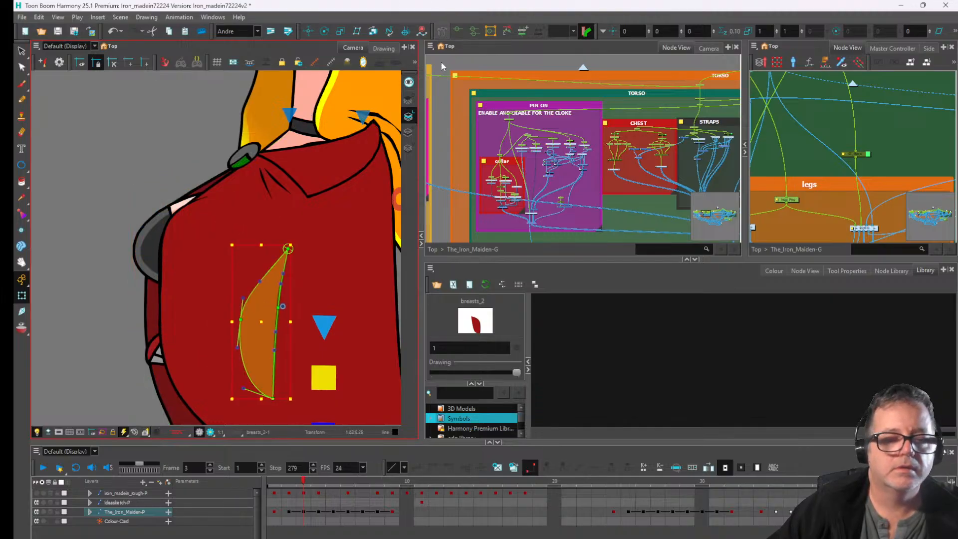
scroll(320, 366, up, 2)
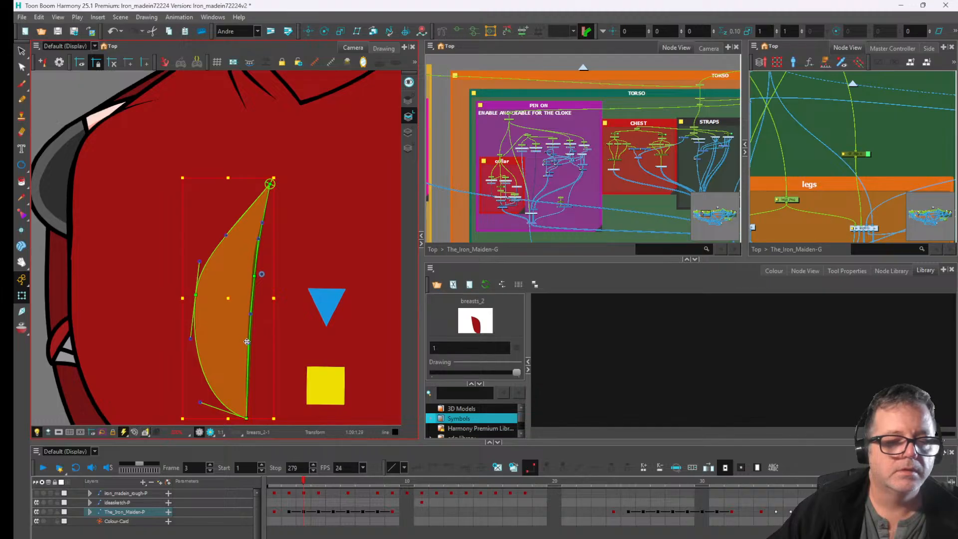
click(246, 342)
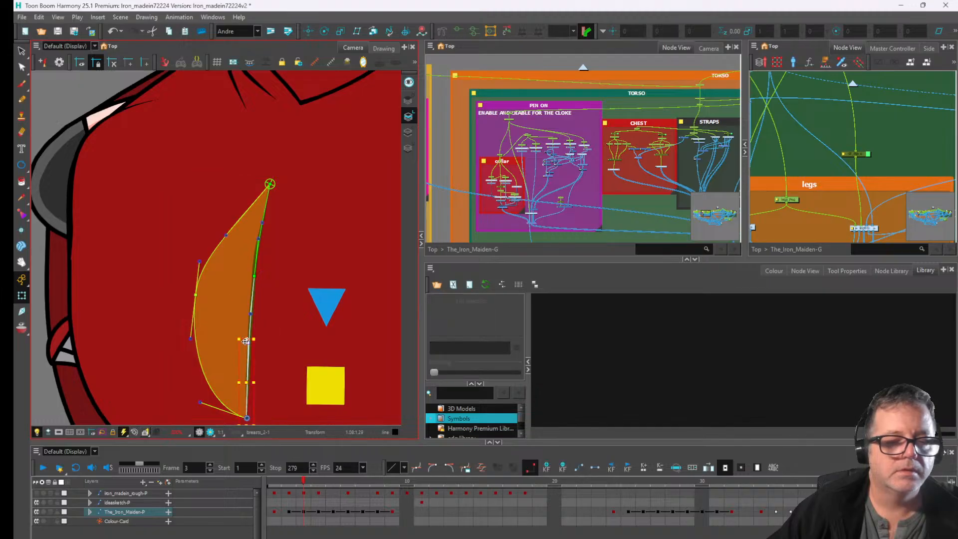
drag(245, 316, 250, 324)
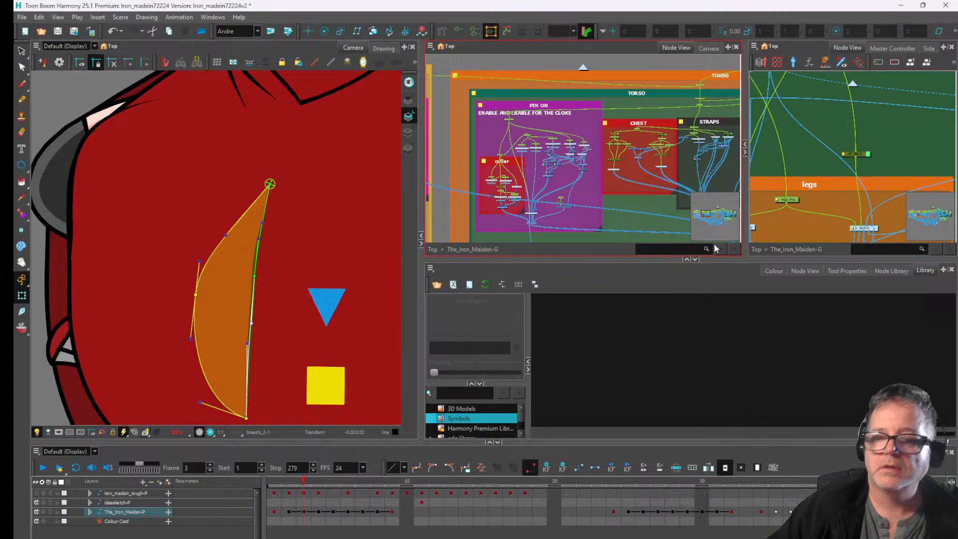
- Show the Transform tool's properties and pull the middle point and lower handle of the breasts_2 back edge inward into a curve
click(892, 270)
click(847, 270)
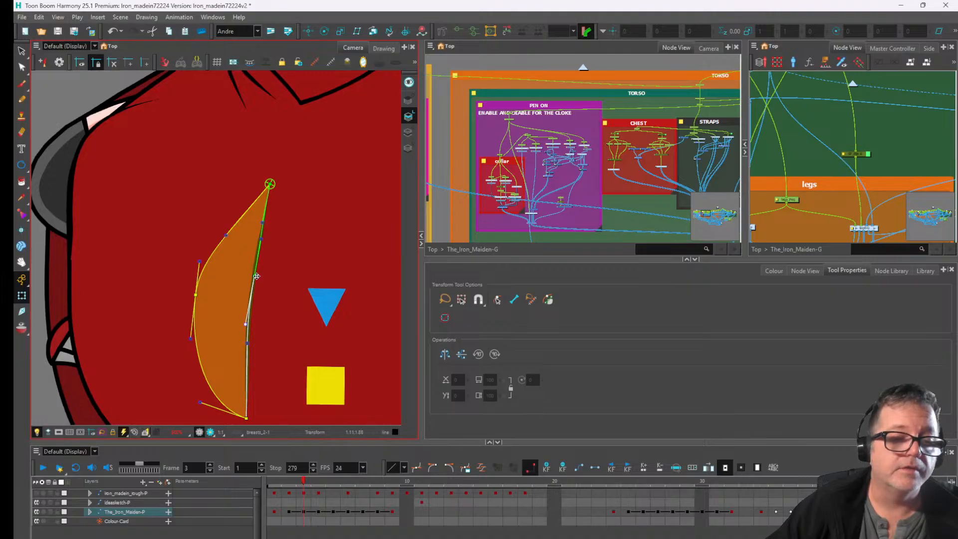
drag(256, 276, 248, 278)
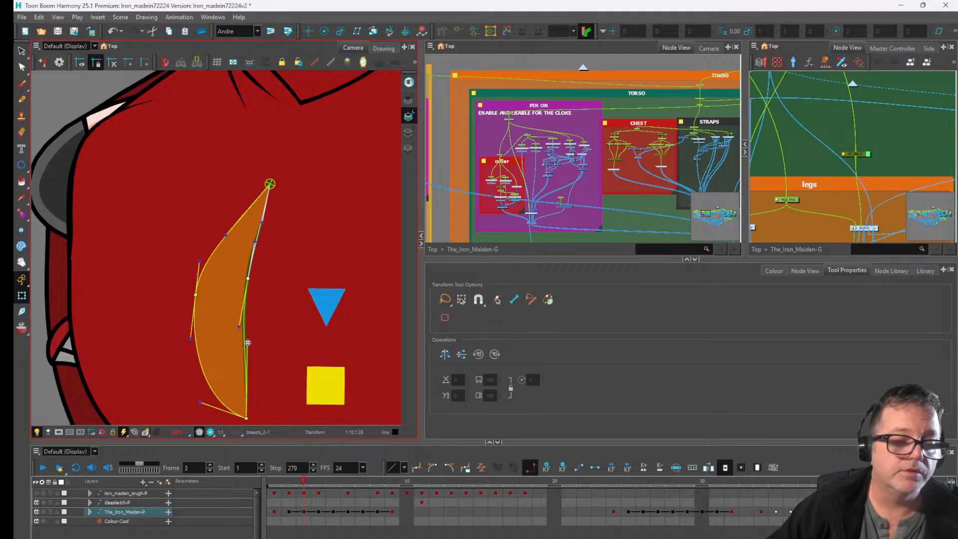
drag(248, 343, 241, 353)
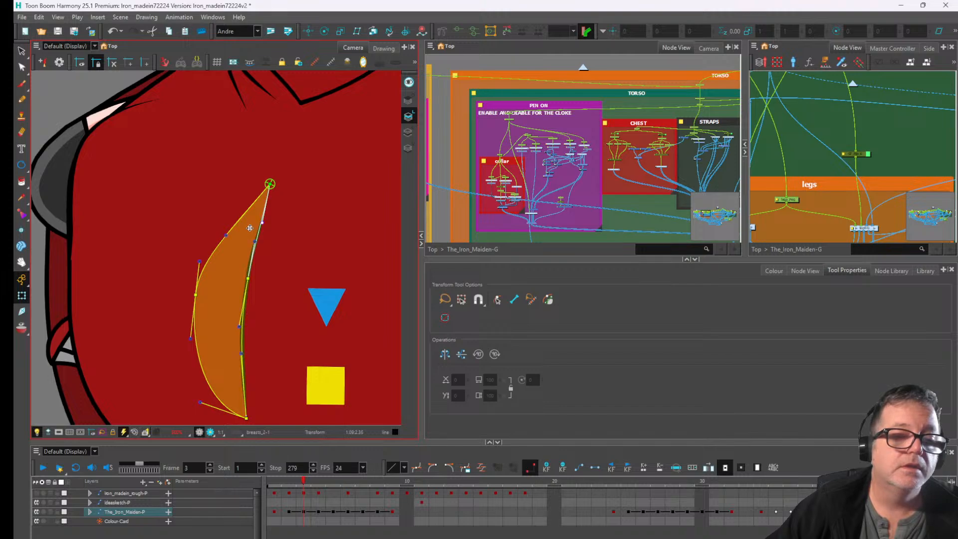
scroll(225, 235, down, 3)
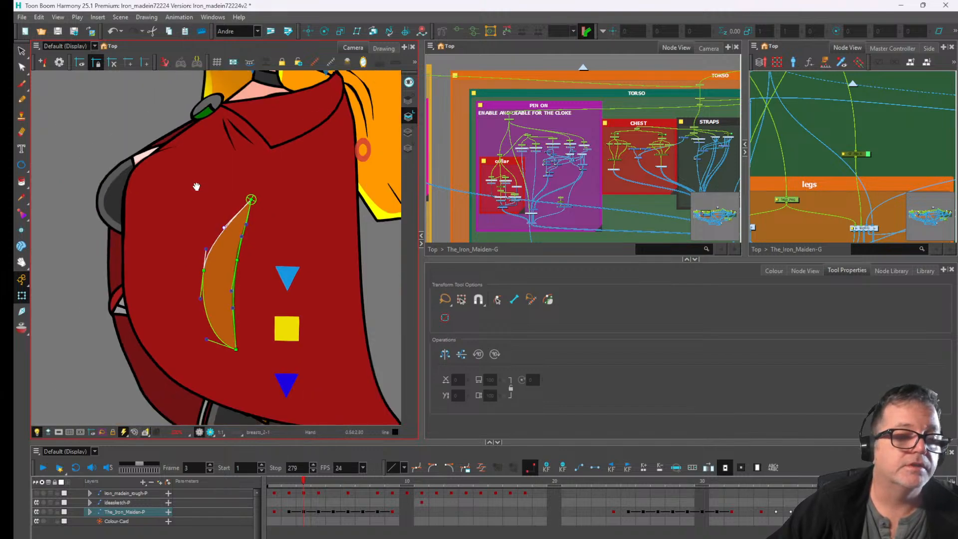
- Reshape the breasts_1 patch in the side view by moving its front-edge, lower and upper deformation points to follow the chest
scroll(184, 187, up, 4)
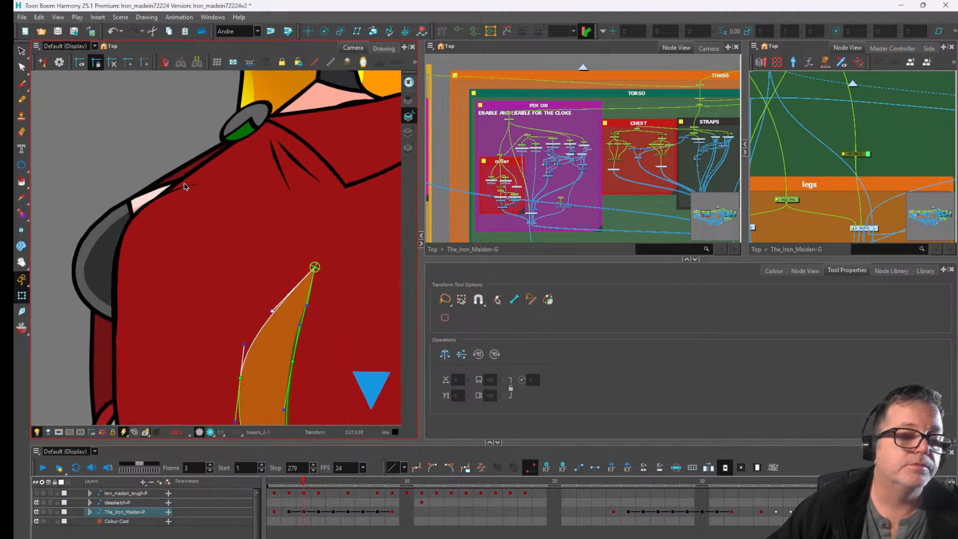
click(179, 189)
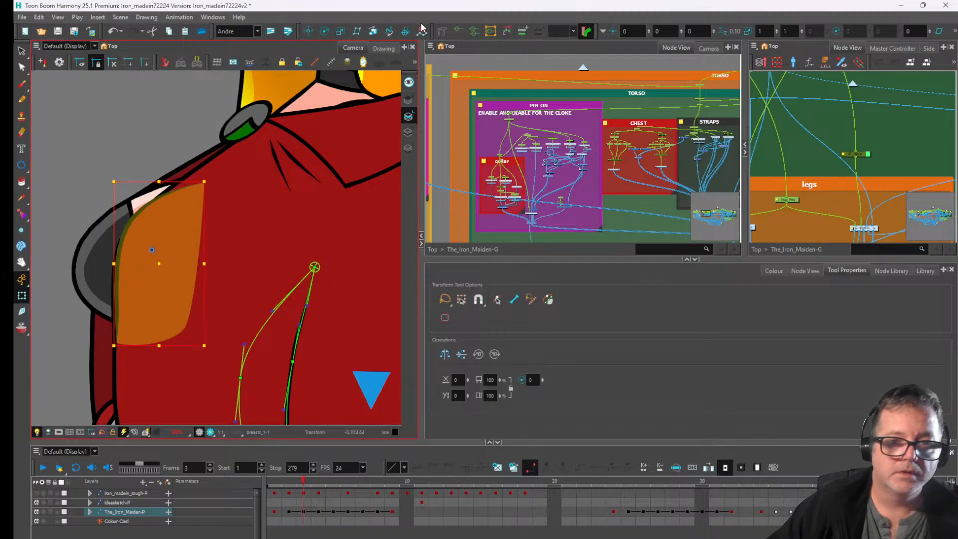
click(105, 256)
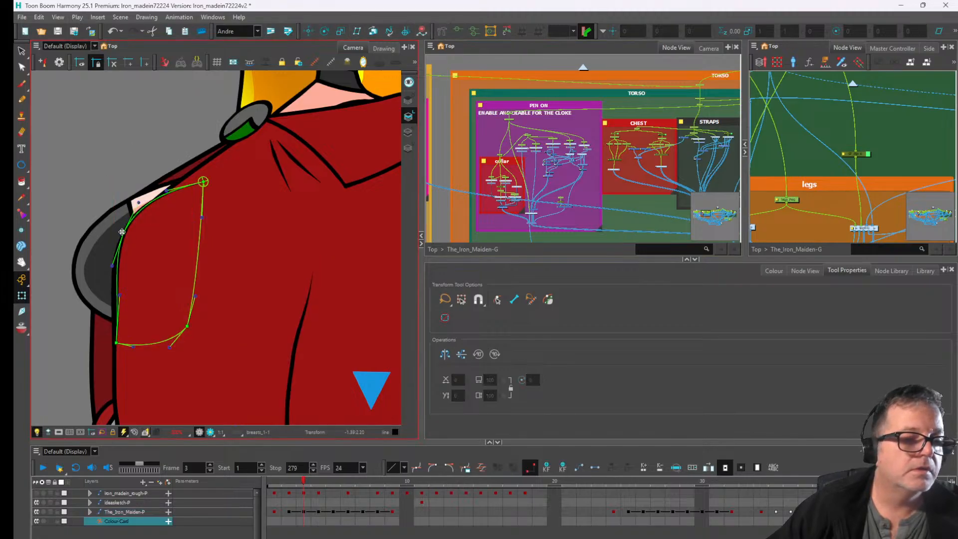
click(117, 233)
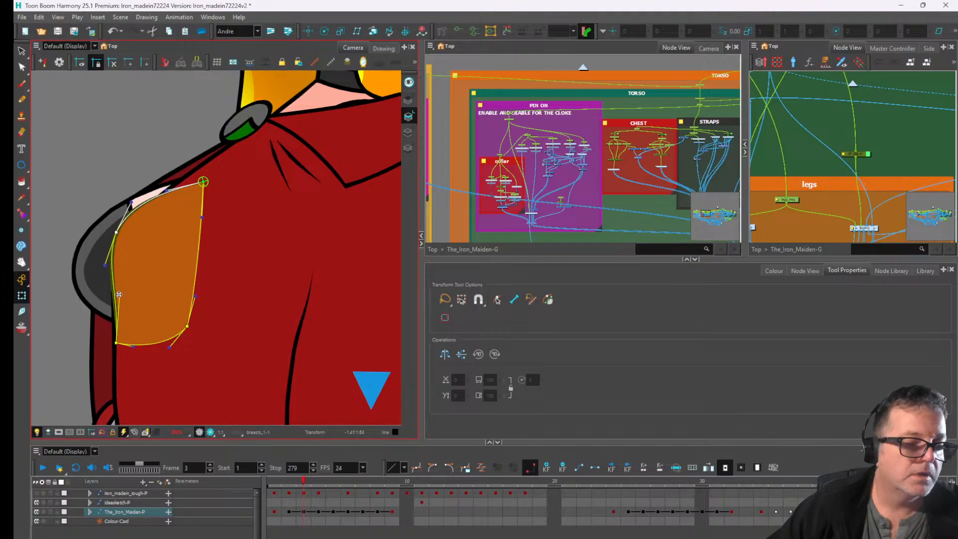
drag(119, 295, 109, 293)
drag(117, 344, 119, 342)
drag(203, 182, 197, 179)
click(158, 191)
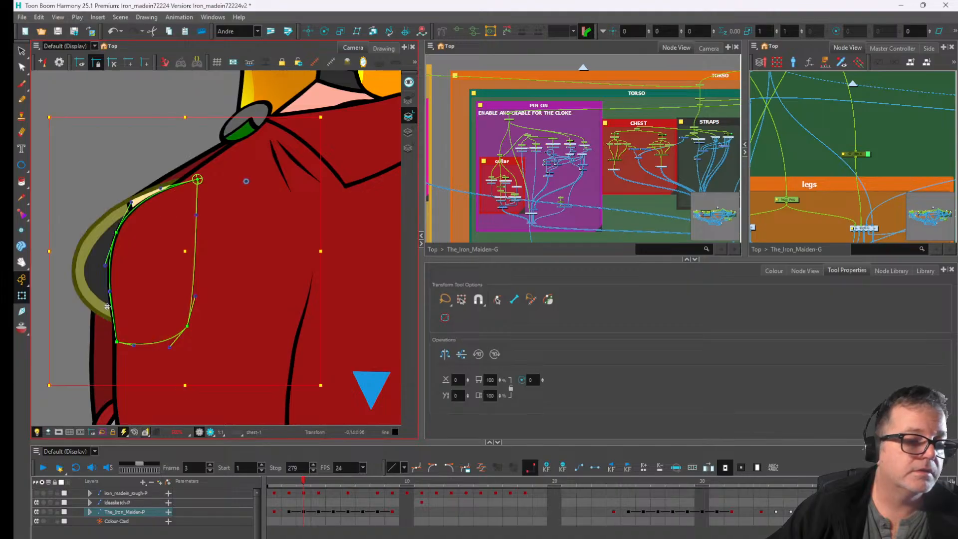
drag(82, 331, 157, 274)
click(164, 286)
scroll(175, 294, down, 3)
scroll(331, 321, up, 1)
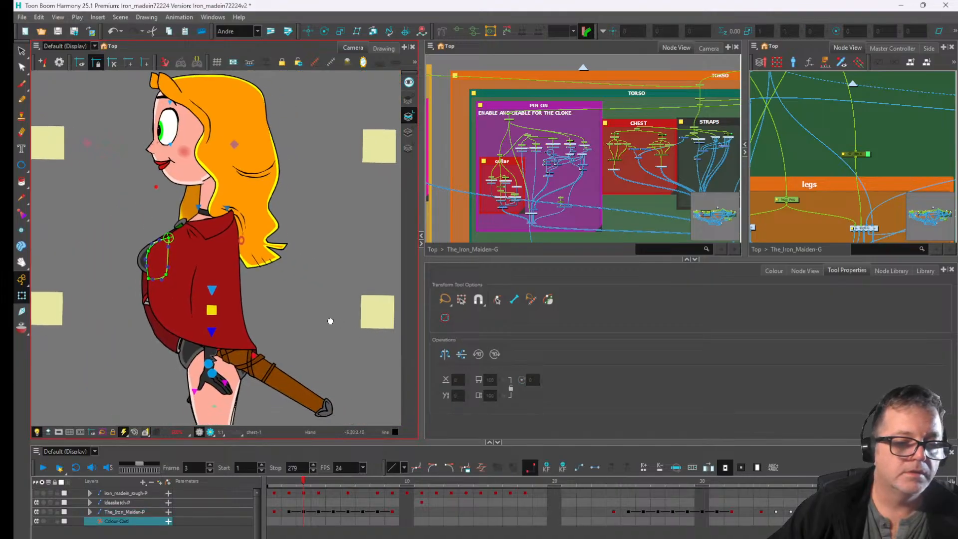
- Examine where the cloak collar meets the neck and hair in the side view, selecting the collar and hair drawings
scroll(230, 210, up, 5)
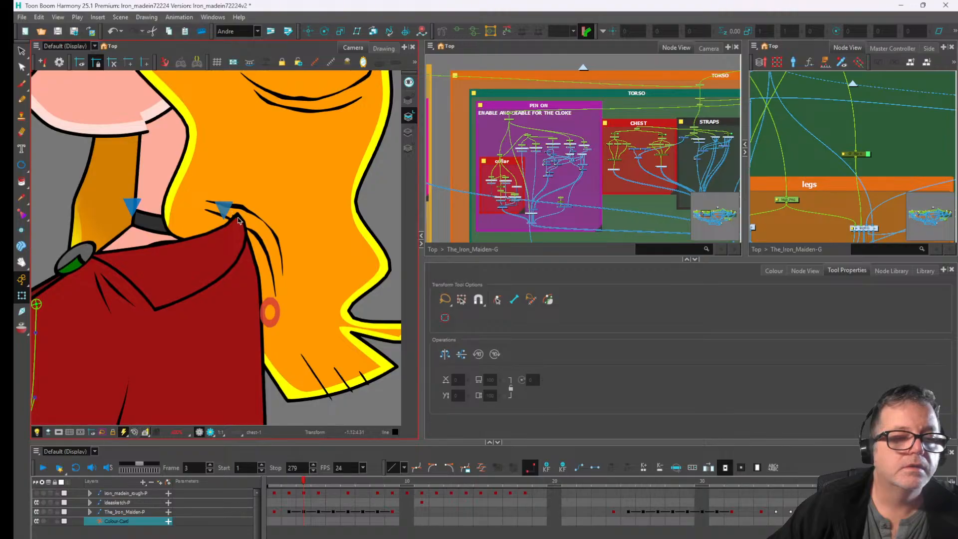
click(233, 223)
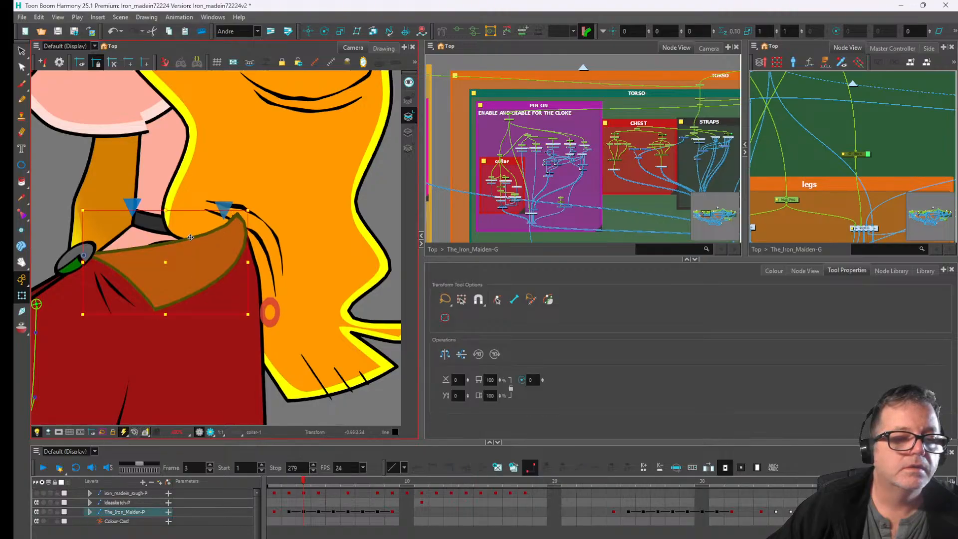
click(202, 233)
scroll(201, 233, down, 5)
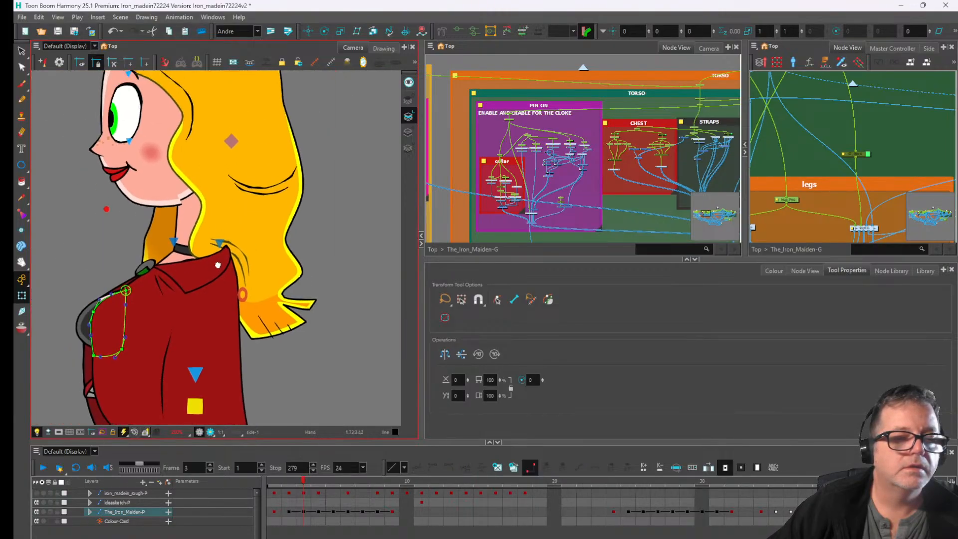
scroll(248, 270, up, 4)
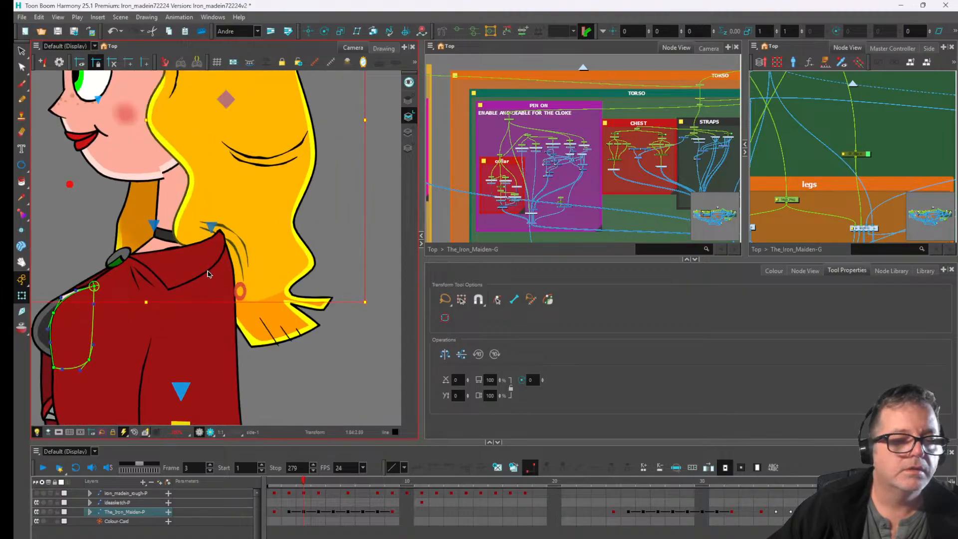
scroll(279, 244, down, 1)
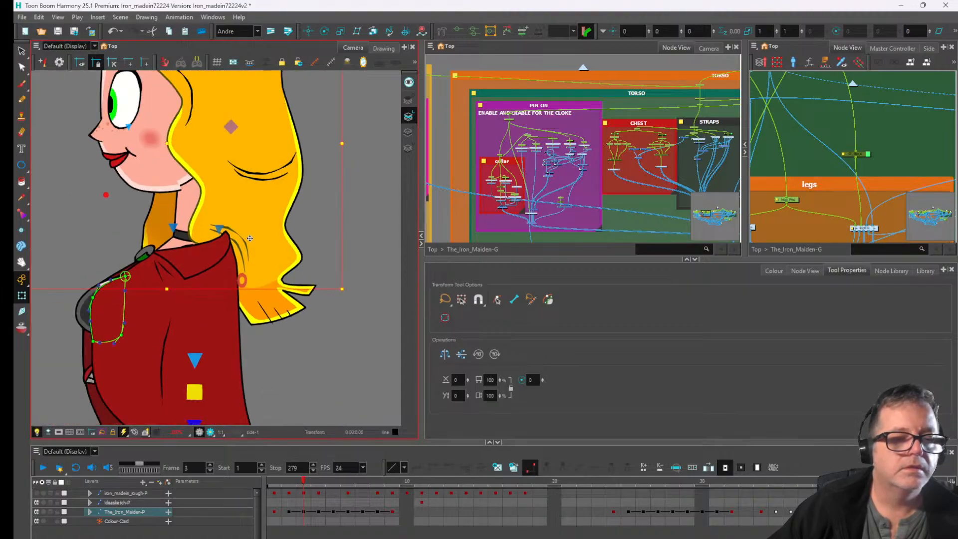
click(278, 244)
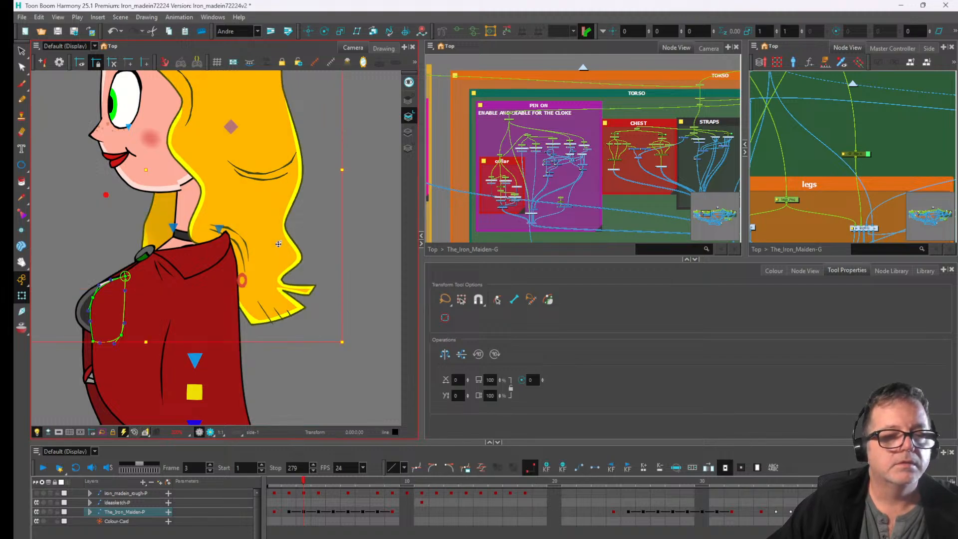
- Examine how the cape and its collar overlap the hair in the side view, selecting the cape and side hair drawings
click(225, 269)
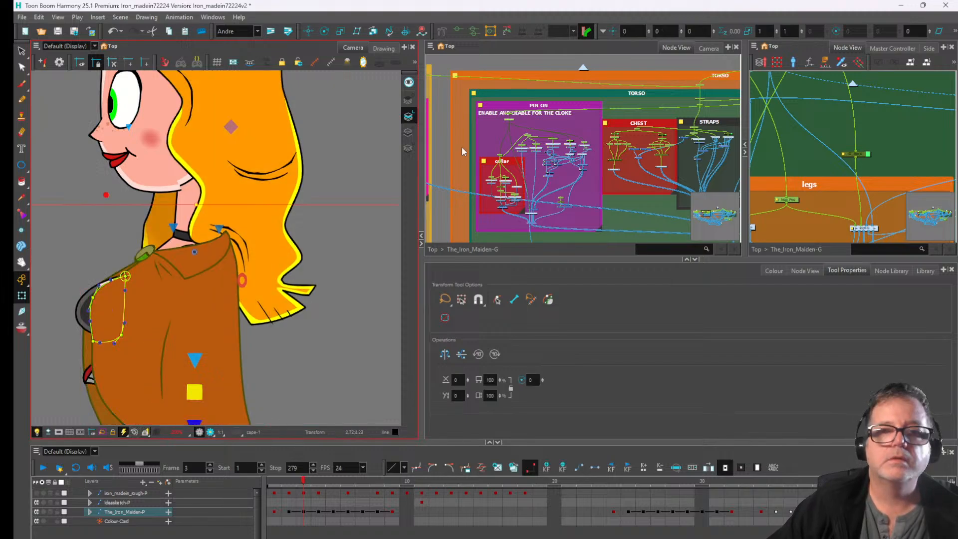
key(shift+m)
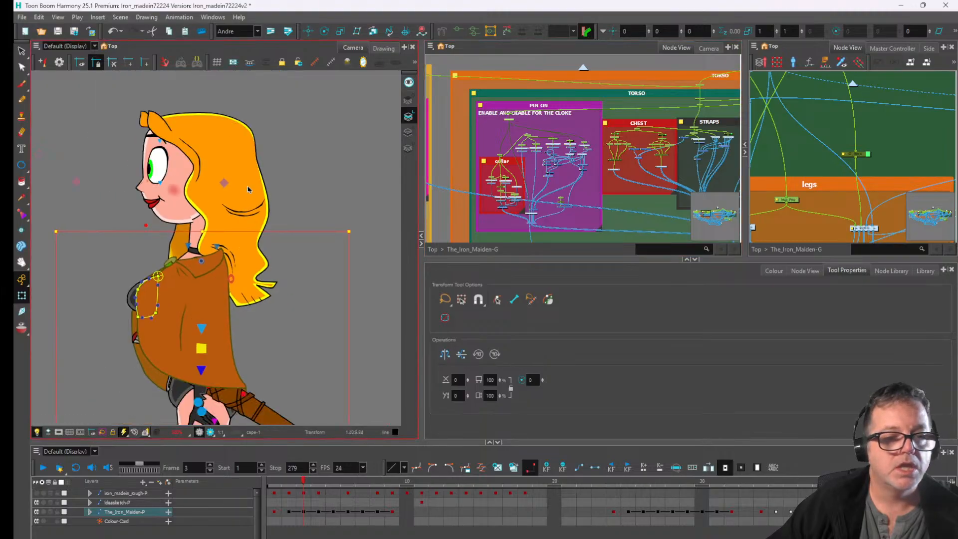
click(249, 190)
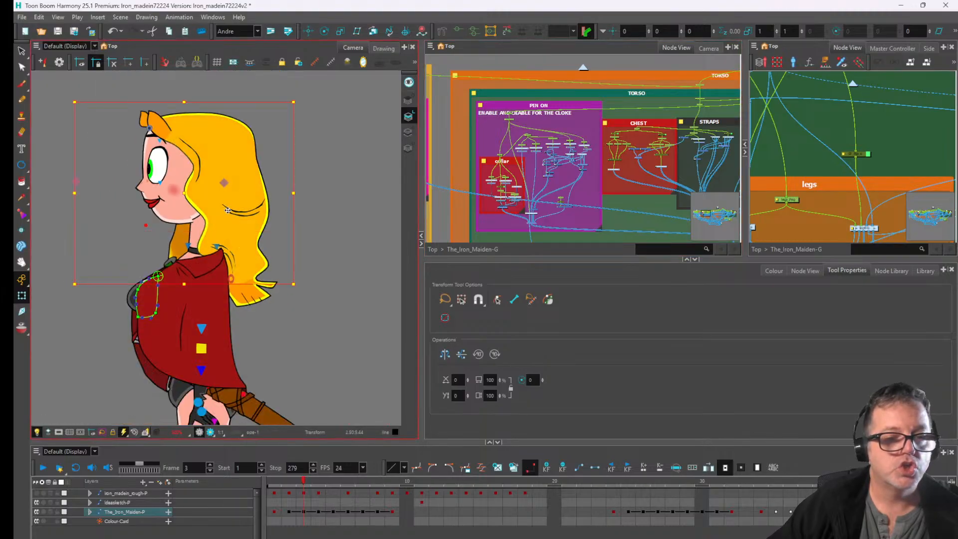
scroll(216, 216, up, 4)
click(247, 220)
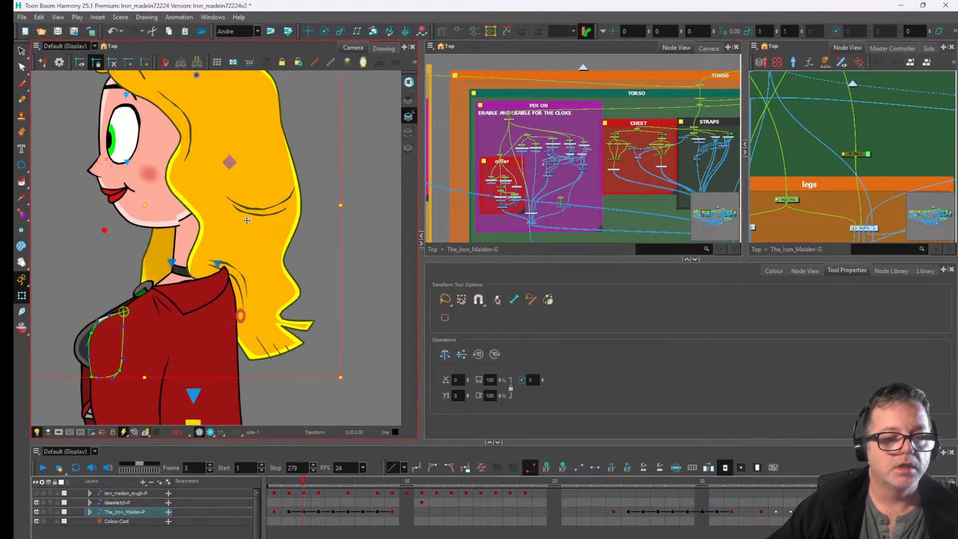
scroll(244, 286, down, 3)
scroll(244, 288, up, 2)
drag(210, 297, 241, 262)
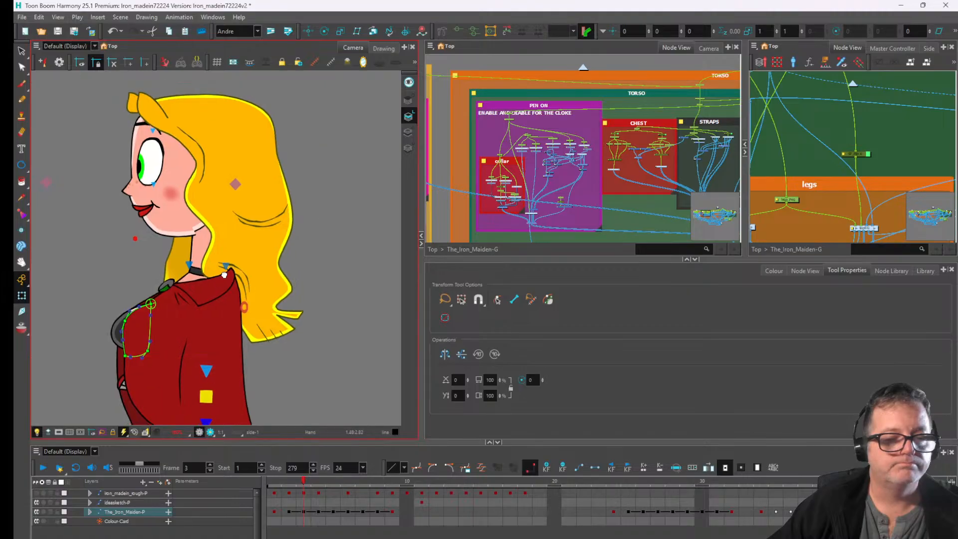
scroll(241, 263, up, 2)
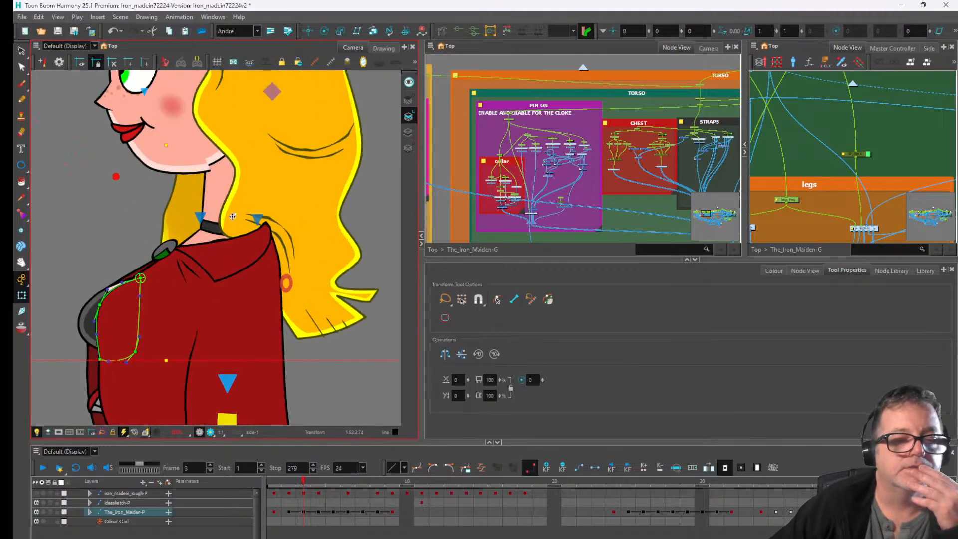
- Try setting the side hair's front-back position to 0.1 F to bring it over the cape collar, and undo the change
click(235, 217)
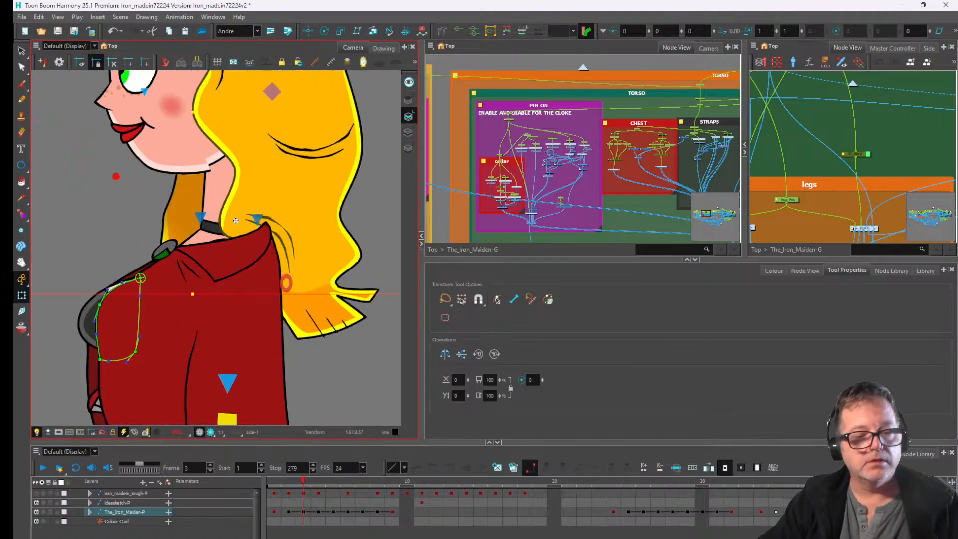
click(693, 30)
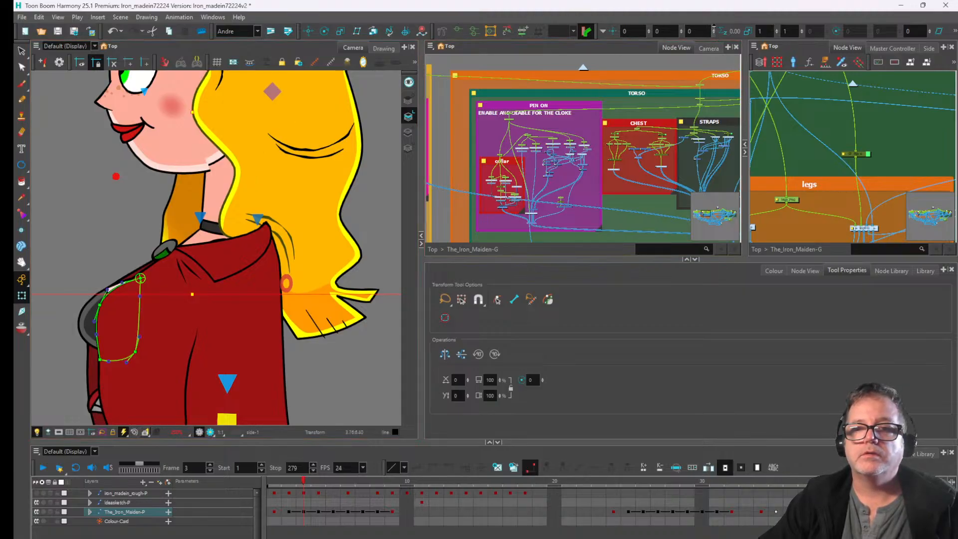
click(714, 29)
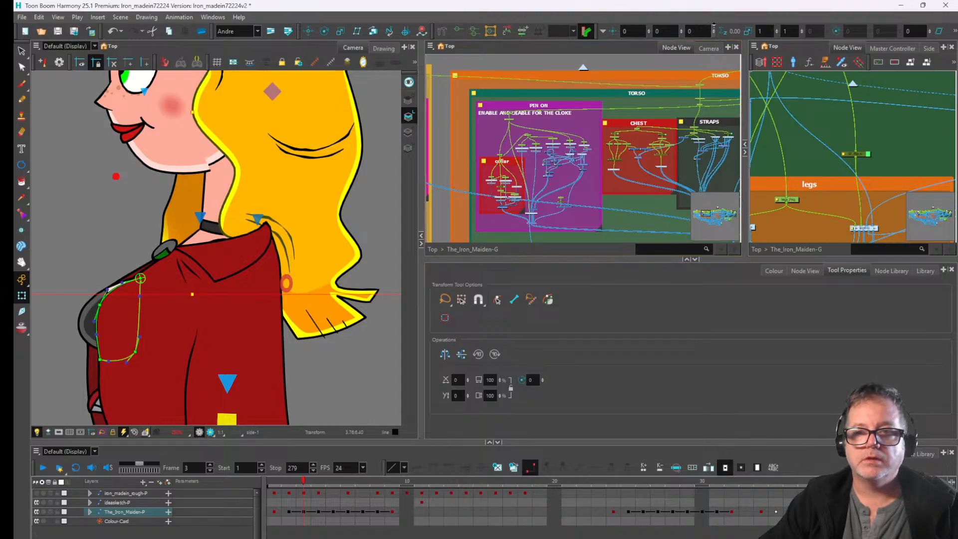
click(715, 29)
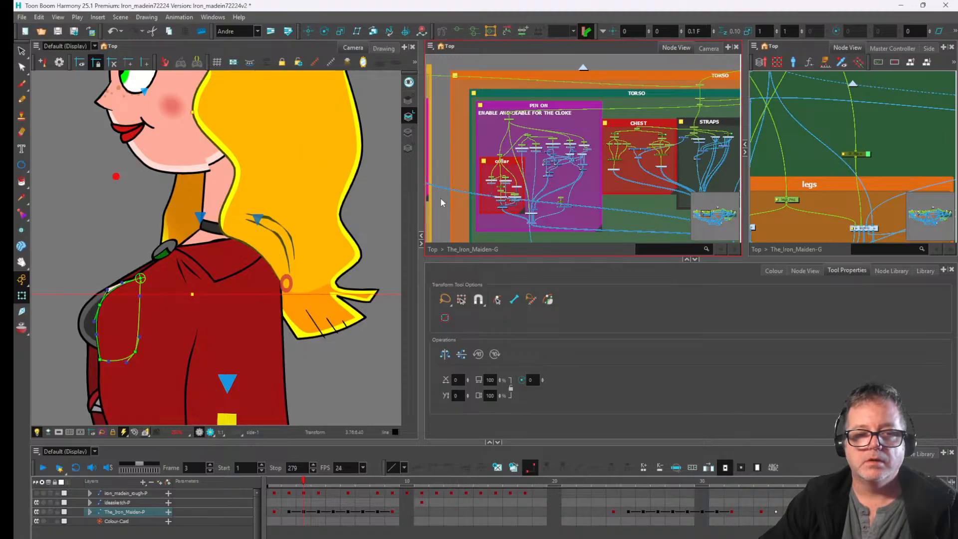
key(ctrl+z)
- Locate the side hair-line drawing in the node network and select its peg and the parent peg in the Hair_normal group
drag(298, 172, 271, 232)
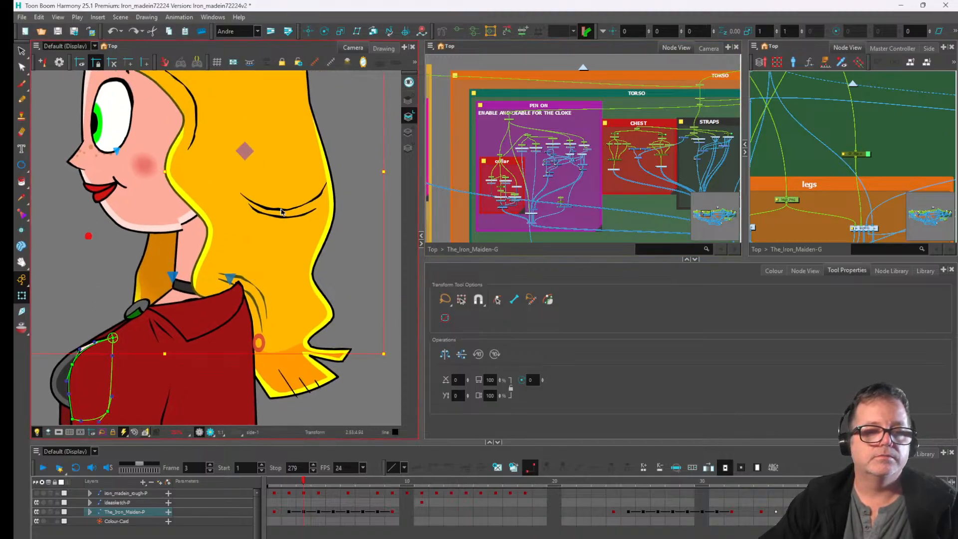
click(282, 212)
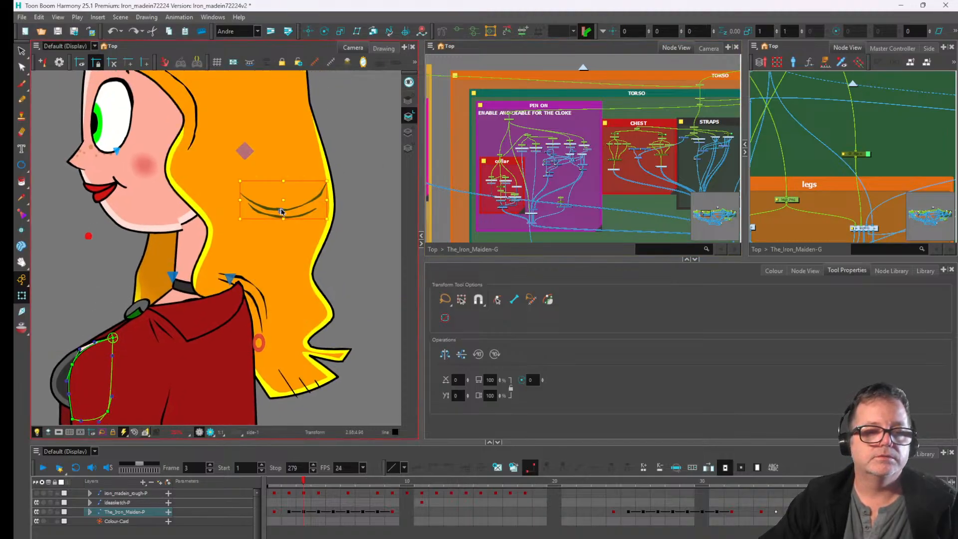
click(241, 278)
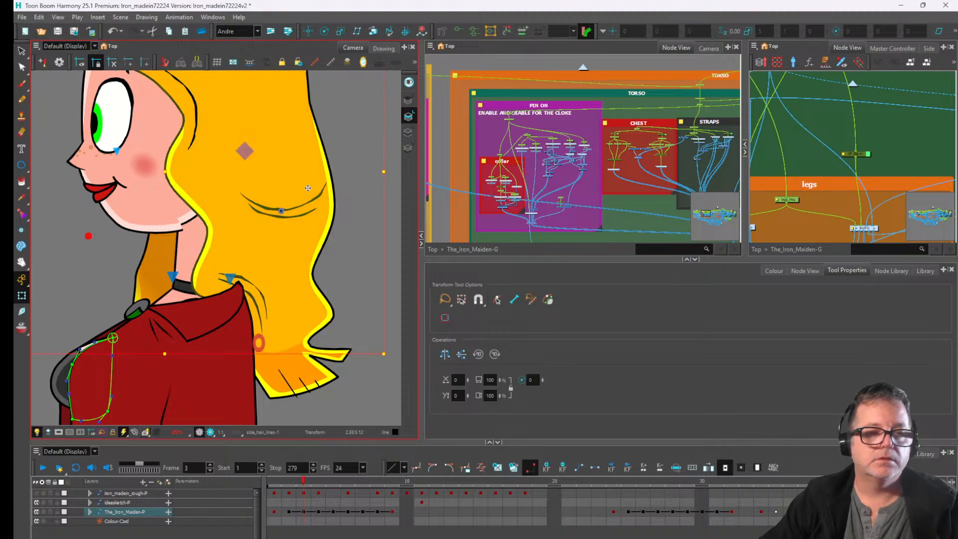
click(841, 133)
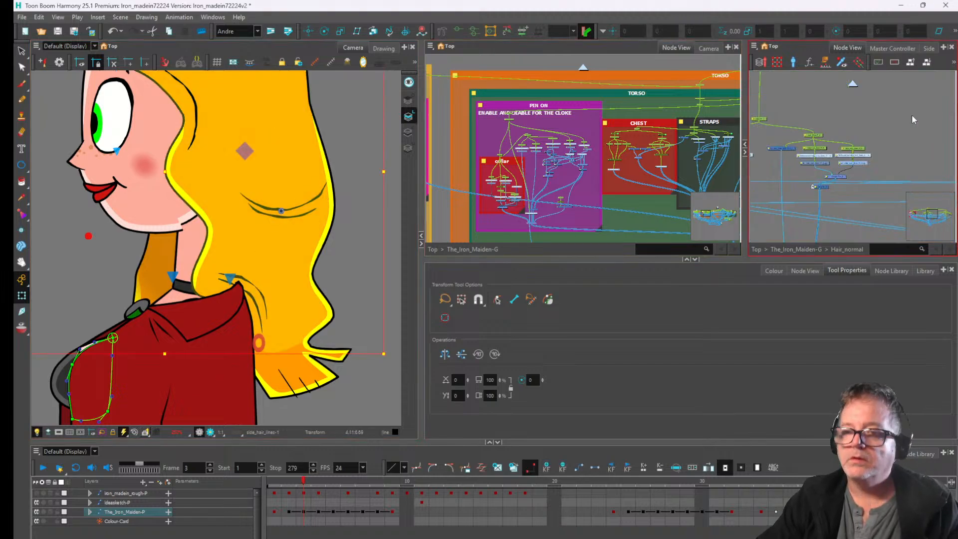
scroll(855, 160, up, 2)
click(796, 125)
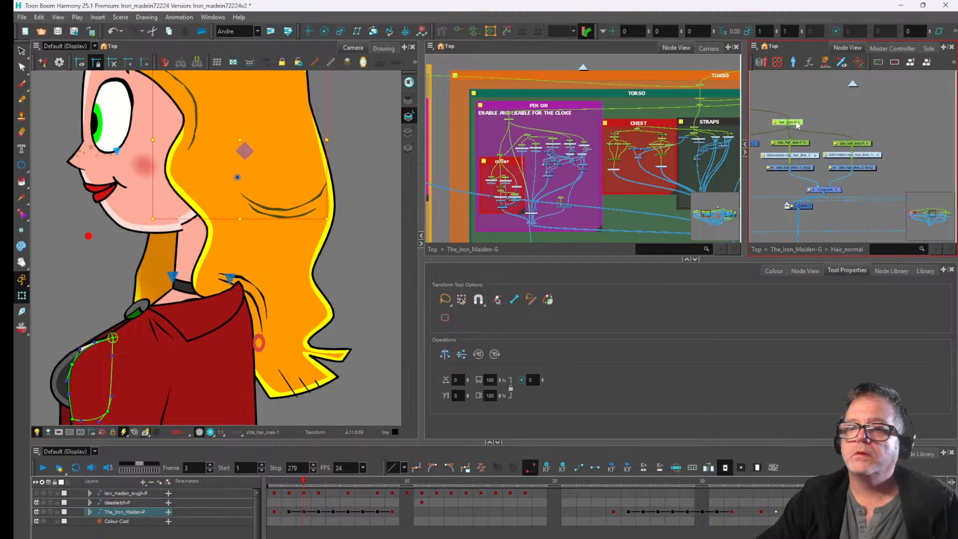
scroll(849, 132, up, 3)
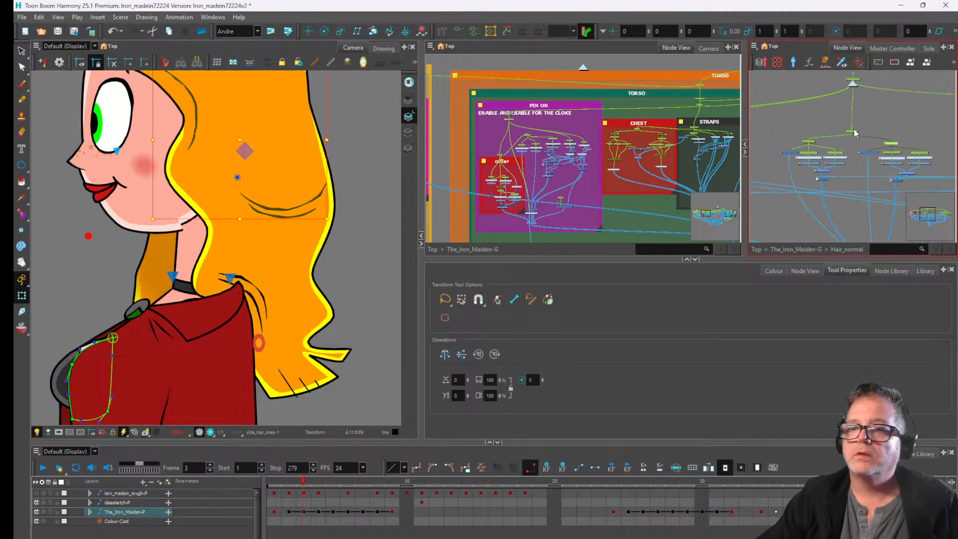
click(852, 133)
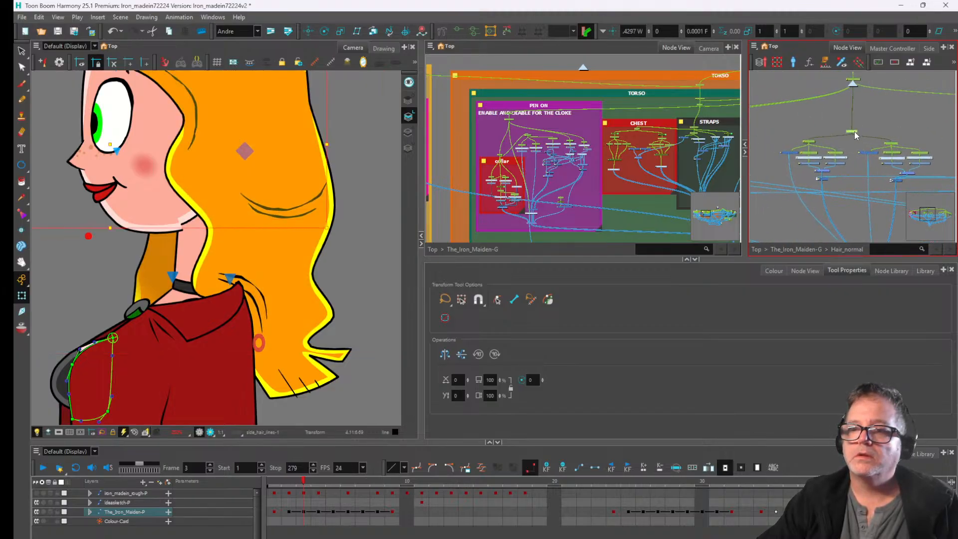
- Trace the side hair drawing to its nodes in the Hair_normal group and check the central hair peg's parts
click(278, 162)
scroll(832, 148, up, 2)
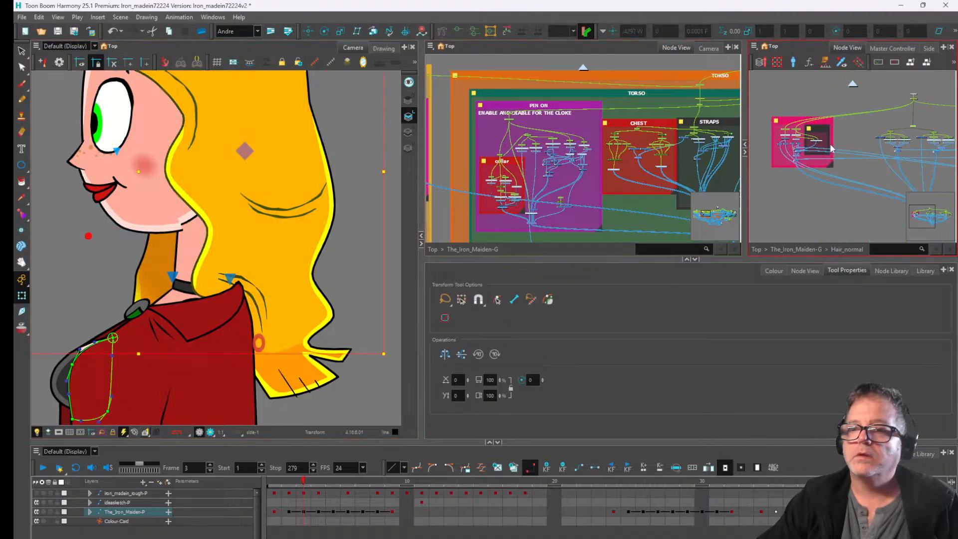
key(o)
scroll(855, 145, up, 2)
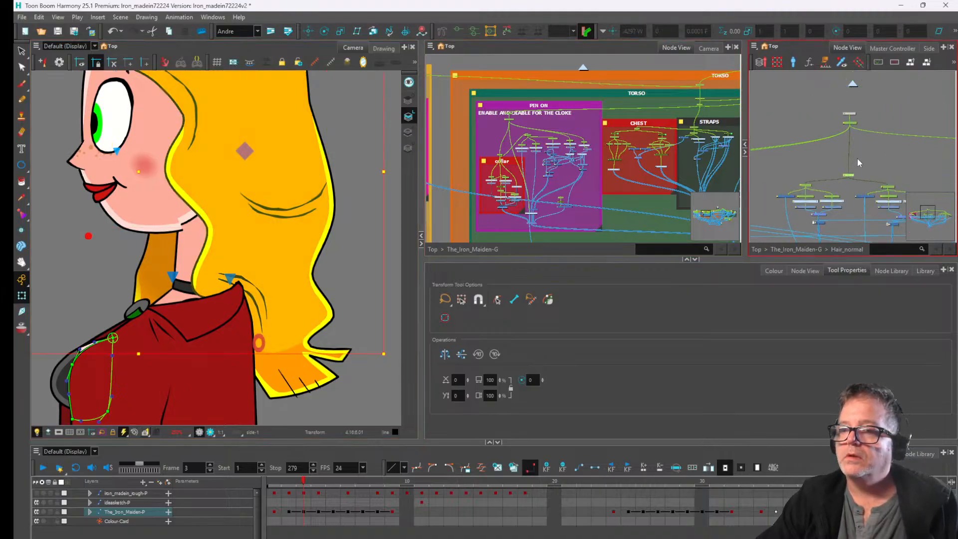
scroll(857, 162, up, 1)
click(843, 185)
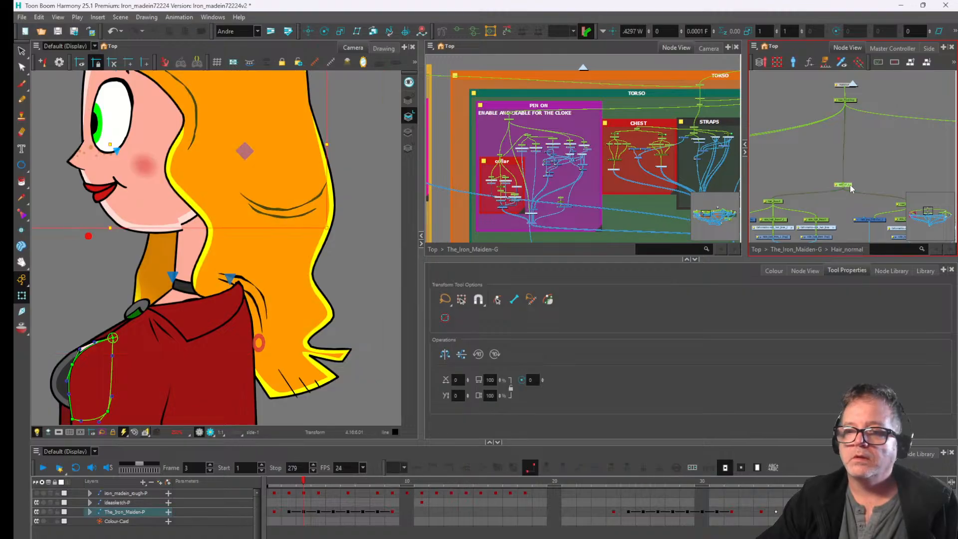
click(795, 176)
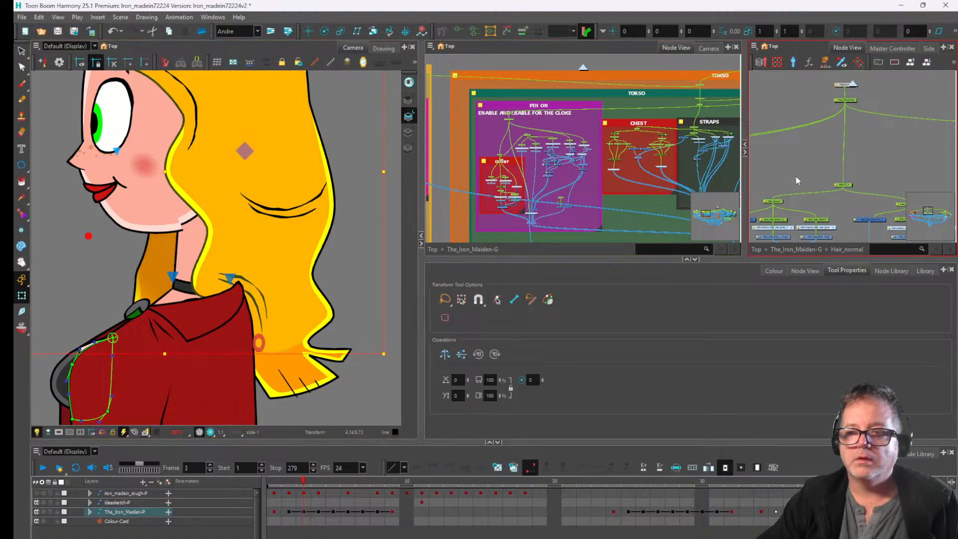
- Compare the depth offsets of the central hair peg and the pegs inside the pink backdrop of the Hair_normal group
scroll(848, 160, down, 3)
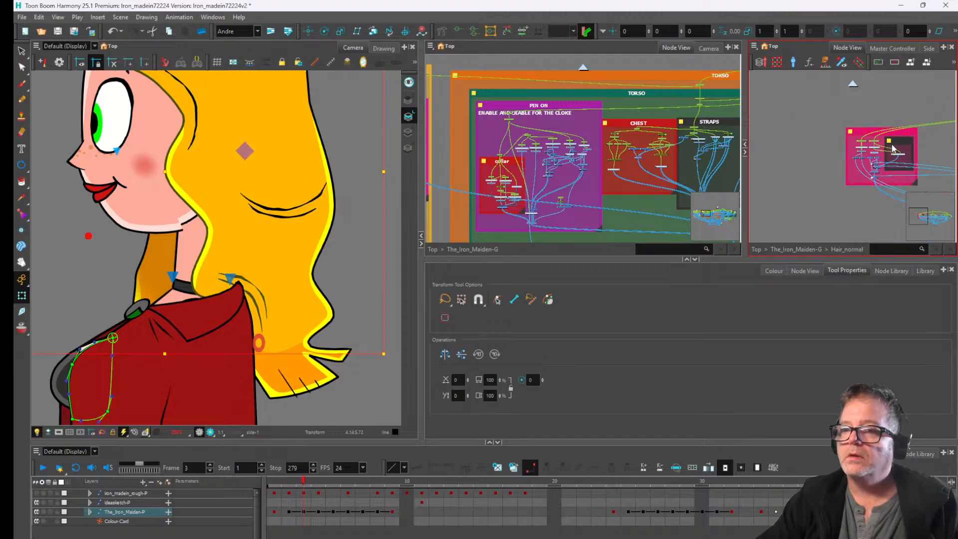
scroll(892, 148, up, 3)
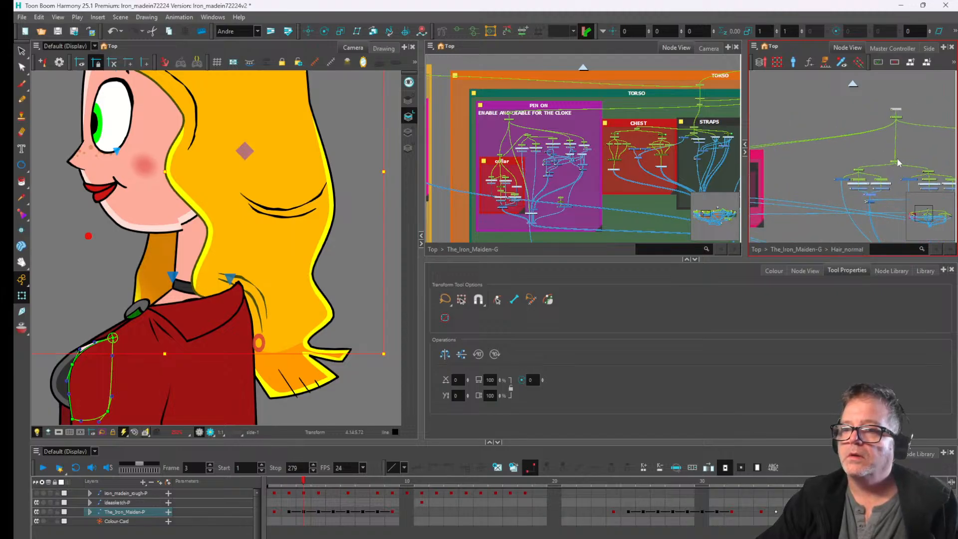
click(895, 163)
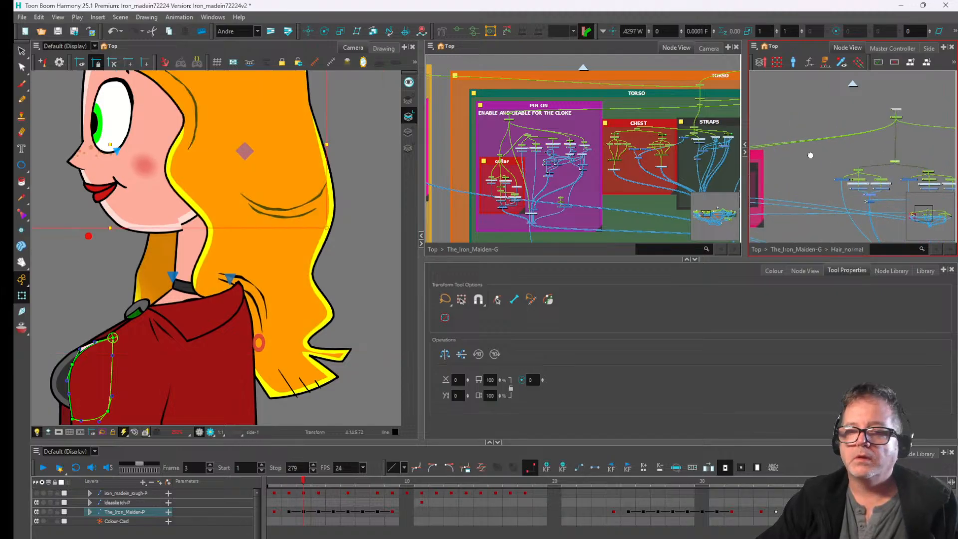
drag(810, 155, 896, 138)
scroll(778, 165, up, 2)
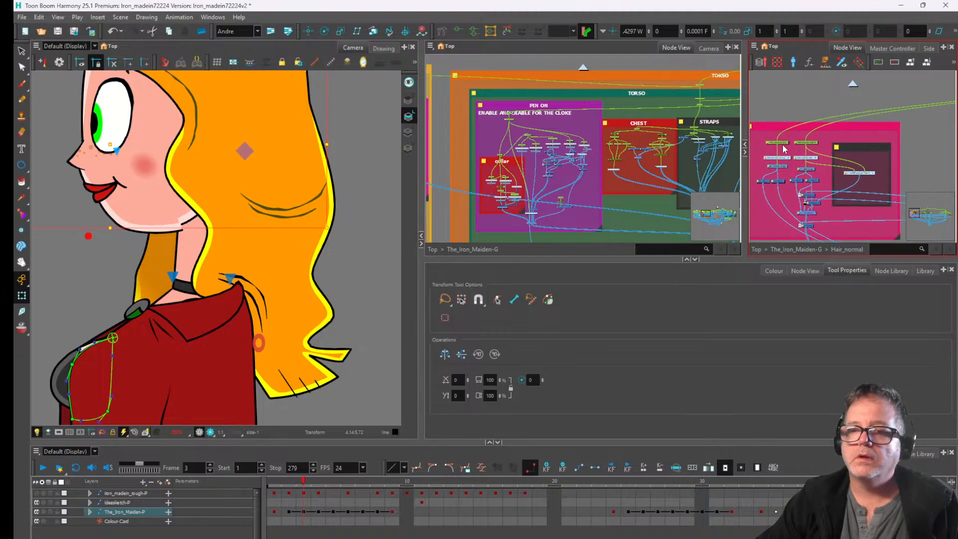
click(784, 146)
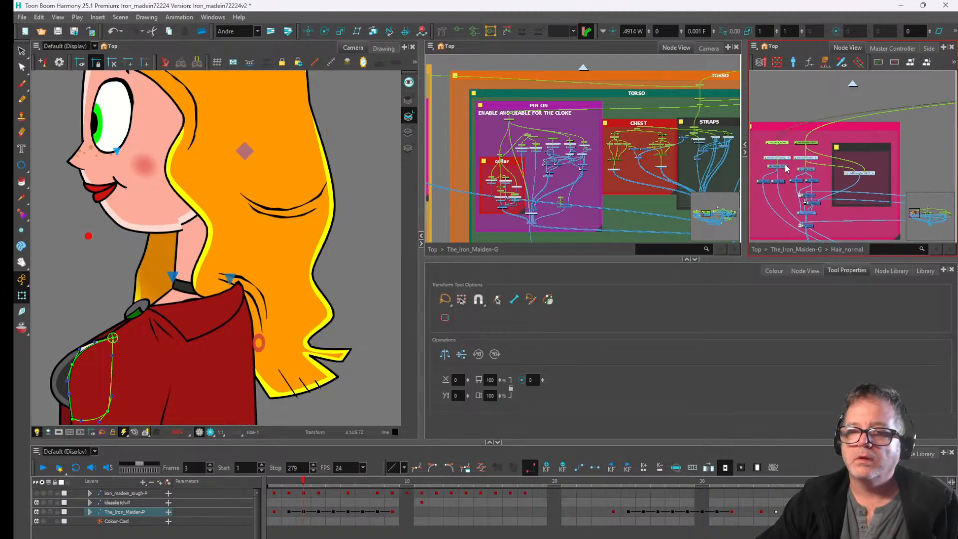
click(786, 169)
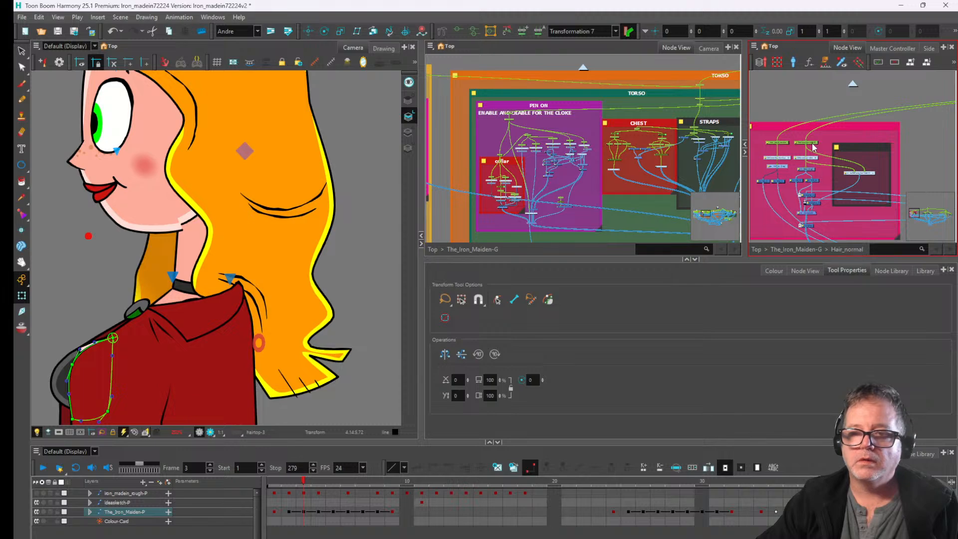
click(813, 143)
scroll(917, 147, down, 2)
drag(917, 147, 893, 153)
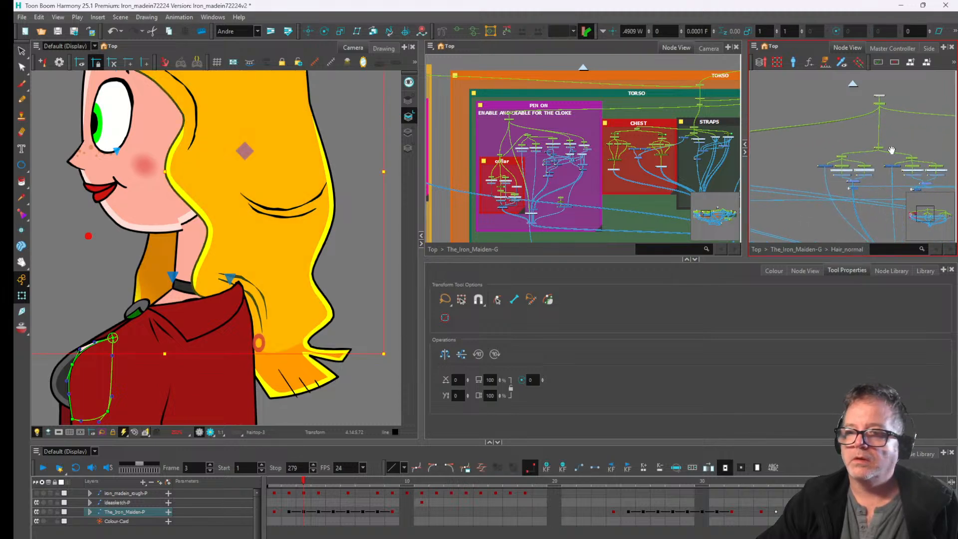
- Set the front-back position of the central hair peg in the Hair_normal group to 0.01 F
scroll(891, 151, up, 2)
click(878, 146)
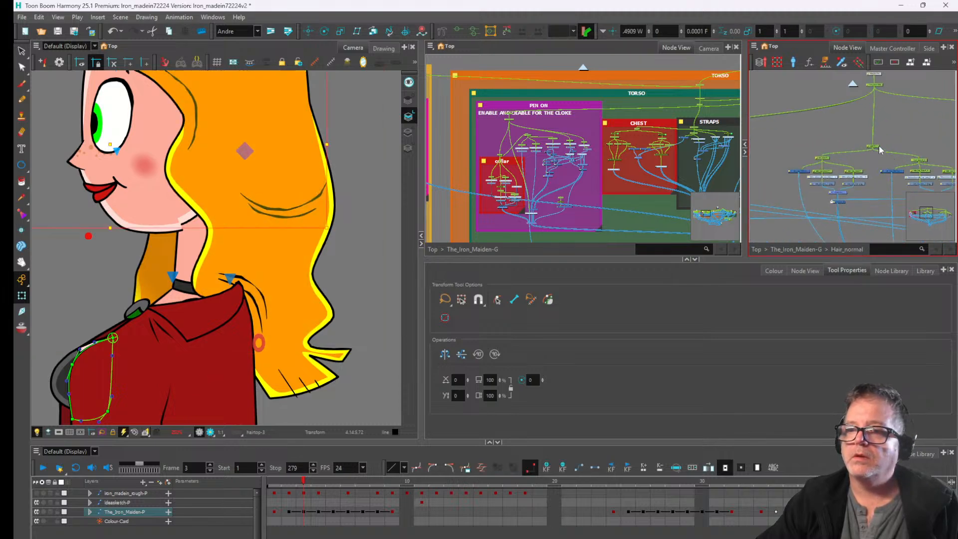
click(702, 32)
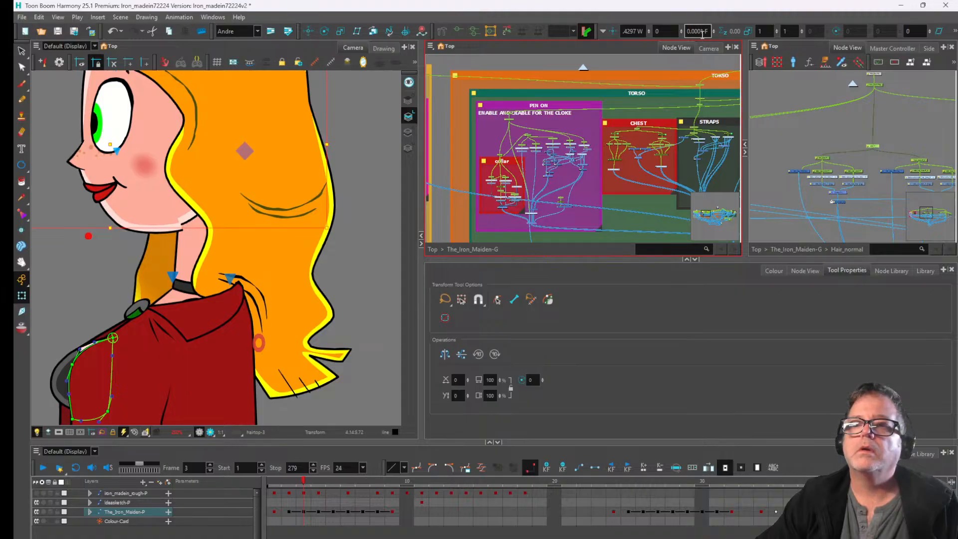
key(BackSpace)
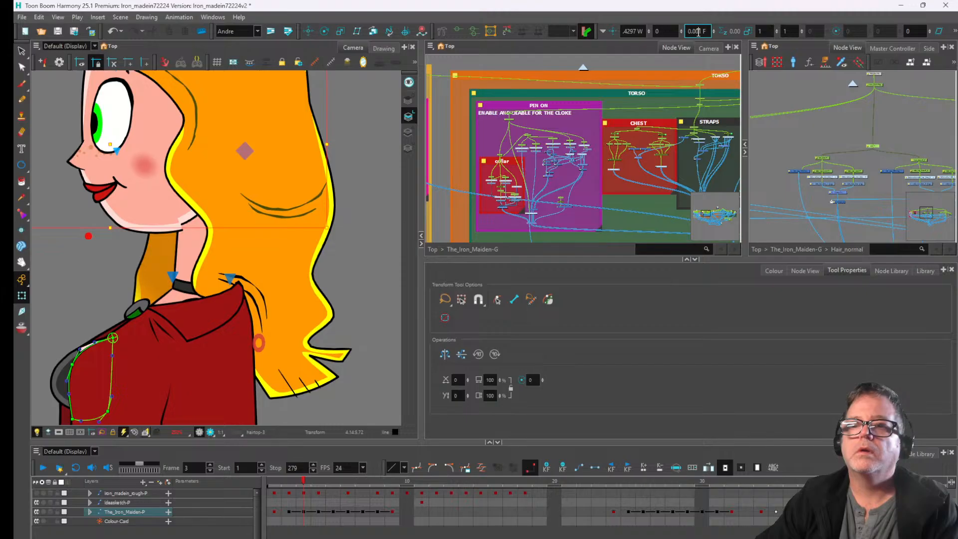
key(BackSpace)
key(Return)
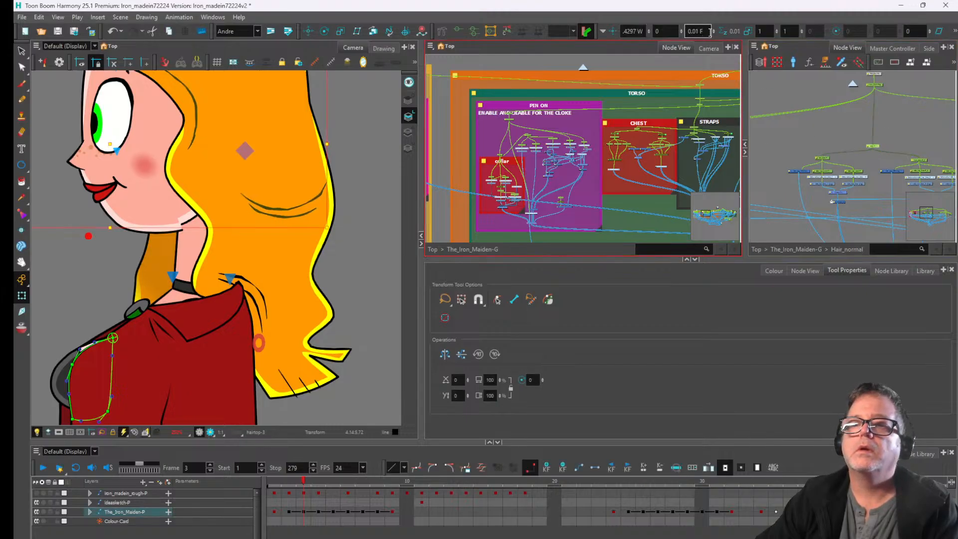
- Set the front-back position of the side hair's peg inside the pink backdrop of the Hair_normal group to 0.1 F
drag(837, 139, 946, 129)
drag(752, 144, 818, 130)
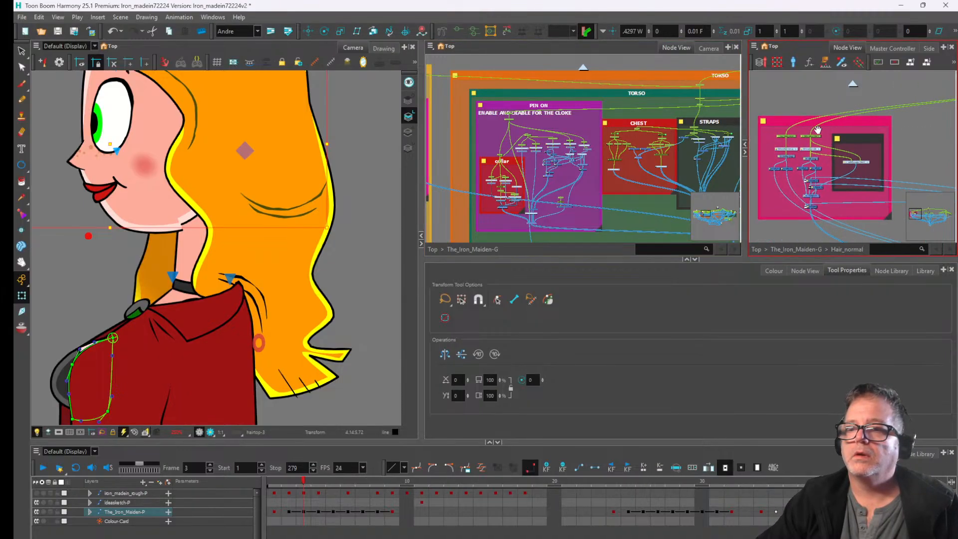
scroll(812, 140, up, 2)
click(815, 136)
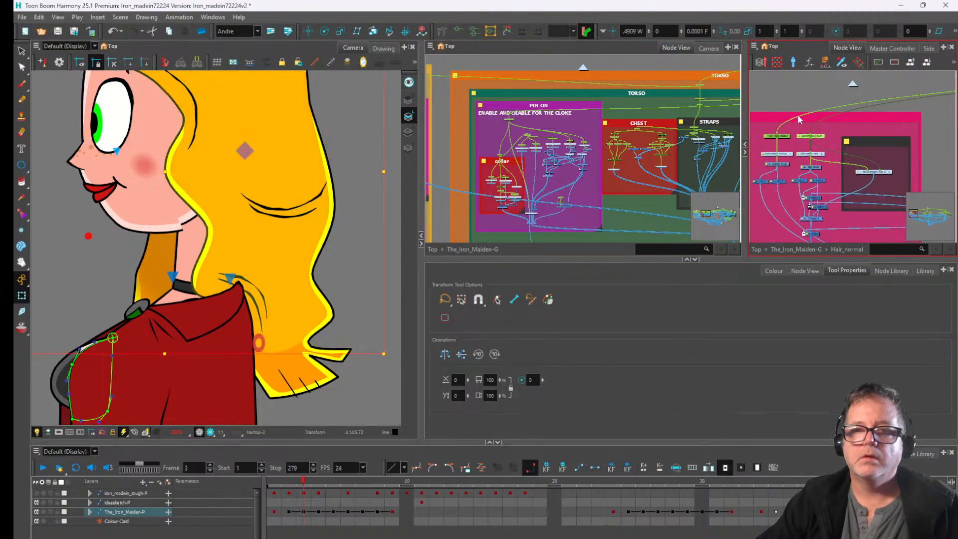
click(702, 31)
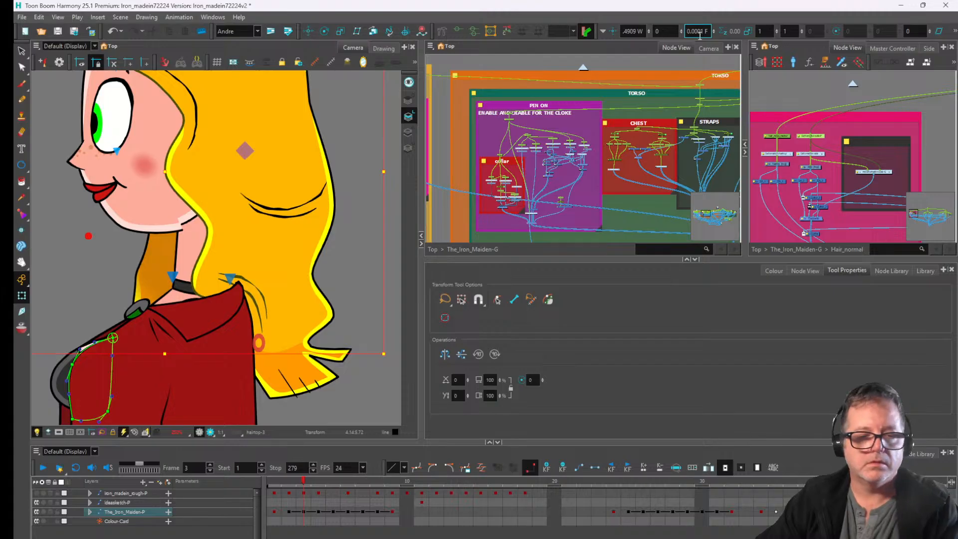
click(702, 31)
key(BackSpace)
key(BackSpace)
text(1)
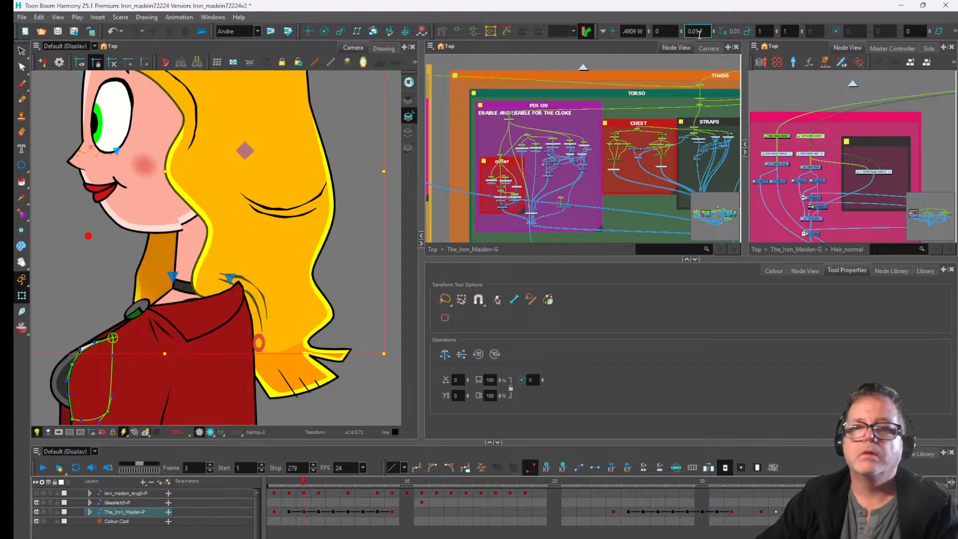
key(Return)
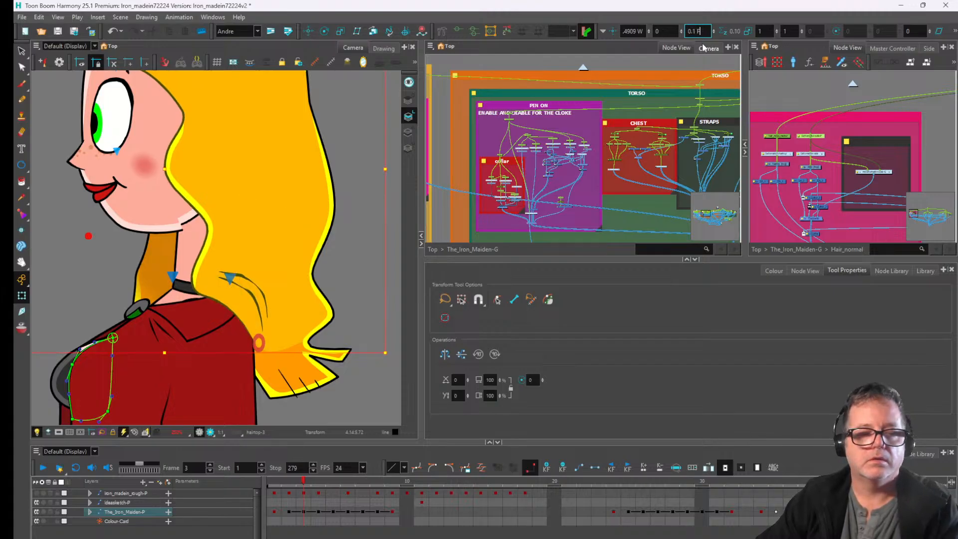
- Set the front-back position of the central hair peg in the Hair_normal group to 0.1 F
scroll(735, 99, down, 1)
drag(860, 130, 779, 131)
scroll(845, 127, down, 2)
drag(926, 132, 875, 133)
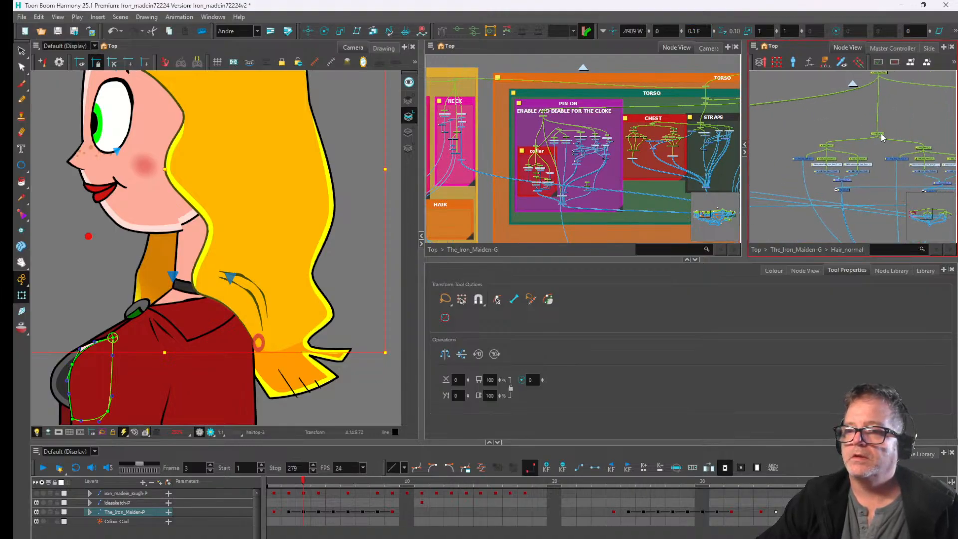
click(878, 133)
click(697, 28)
text(0.1)
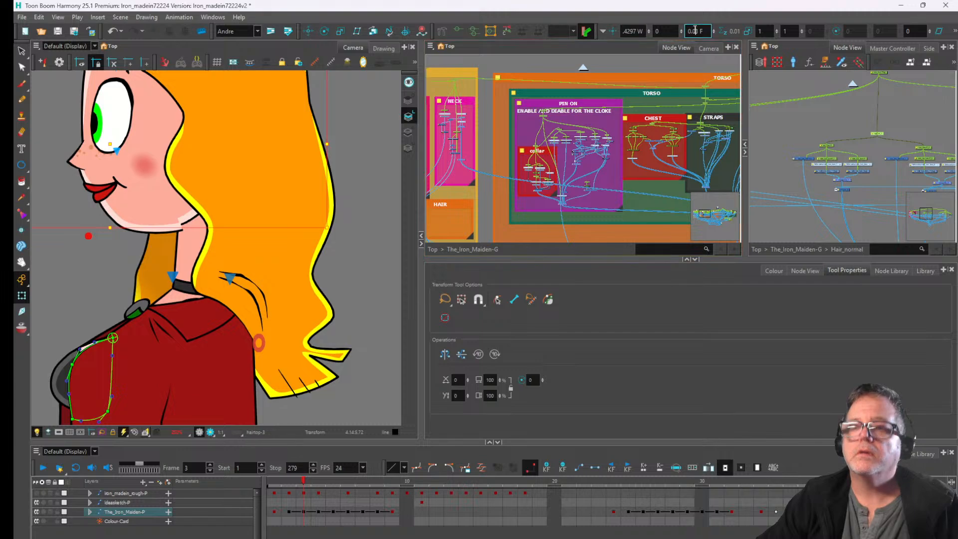
key(Return)
scroll(231, 189, down, 3)
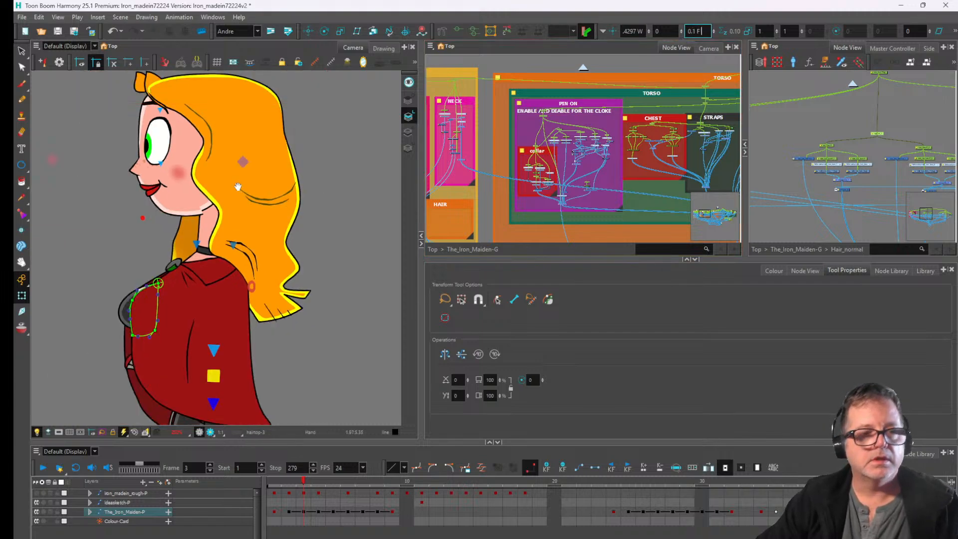
- Try to bring the front hair piece at the forehead forward by setting its peg's front-back position to 0.1 F
scroll(155, 114, up, 5)
click(155, 114)
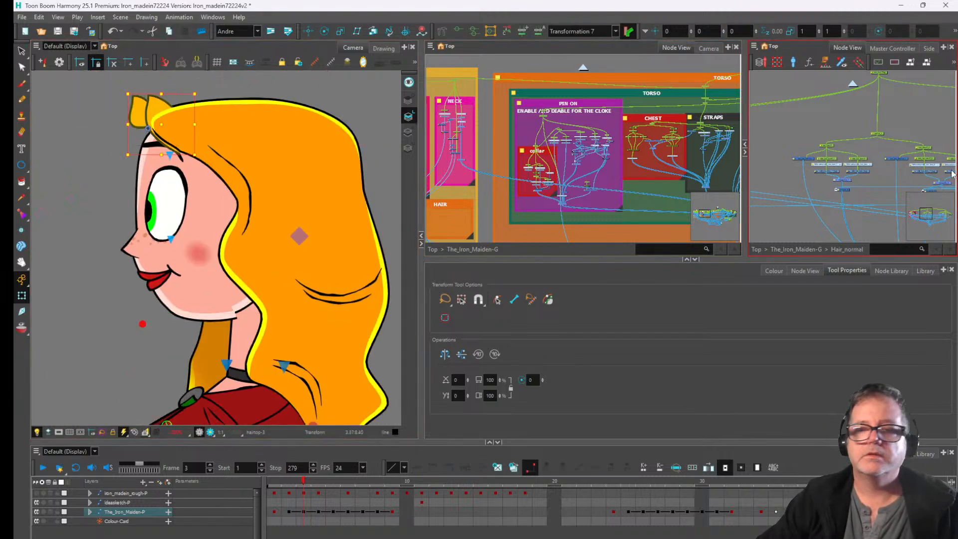
key(o)
scroll(903, 161, up, 2)
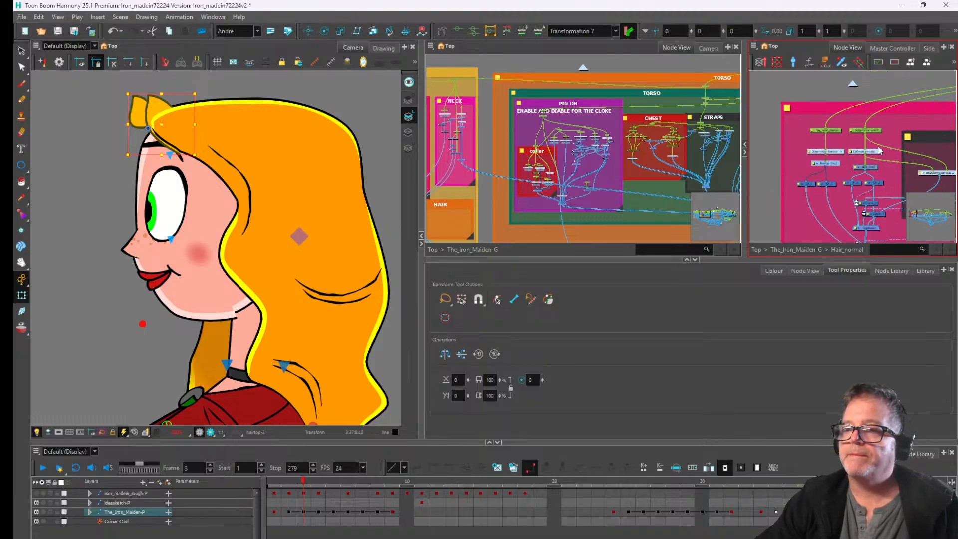
click(630, 57)
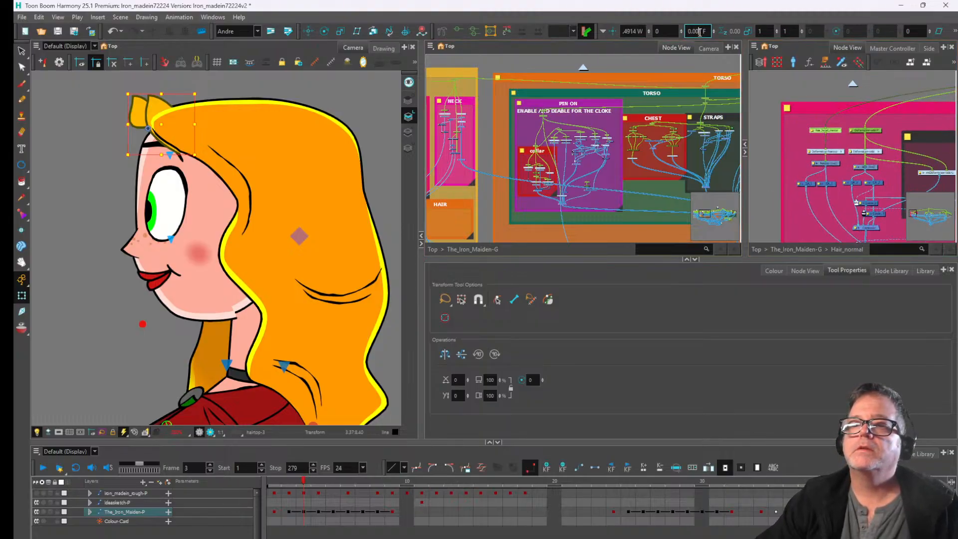
key(BackSpace)
key(Return)
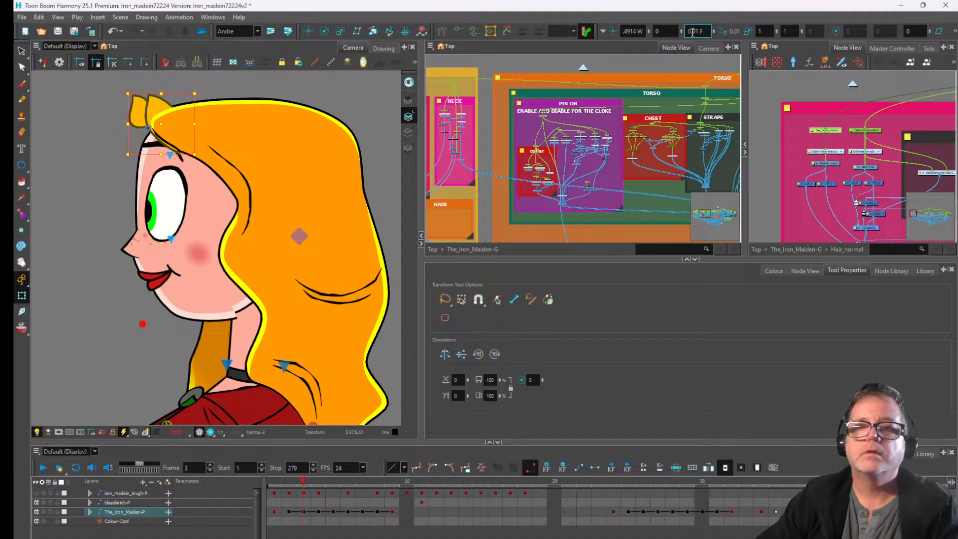
key(BackSpace)
key(Return)
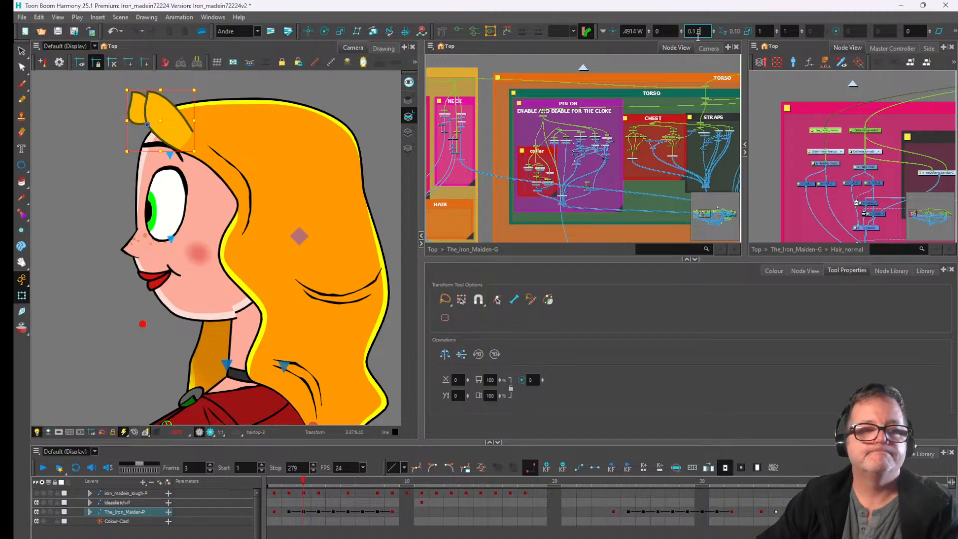
scroll(247, 234, down, 4)
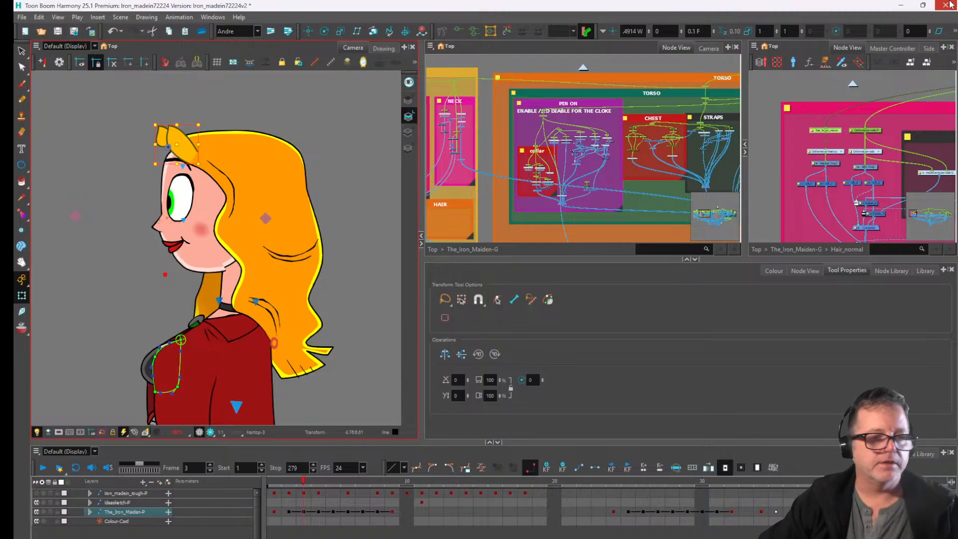
- Check the side view of the hair and cloak, and undo the latest hair depth changes
scroll(202, 340, down, 2)
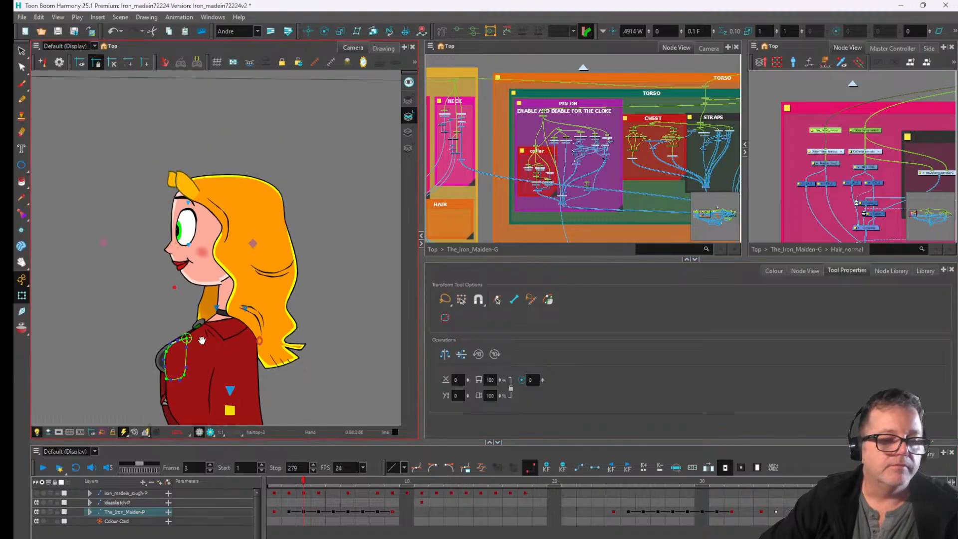
drag(202, 340, 236, 272)
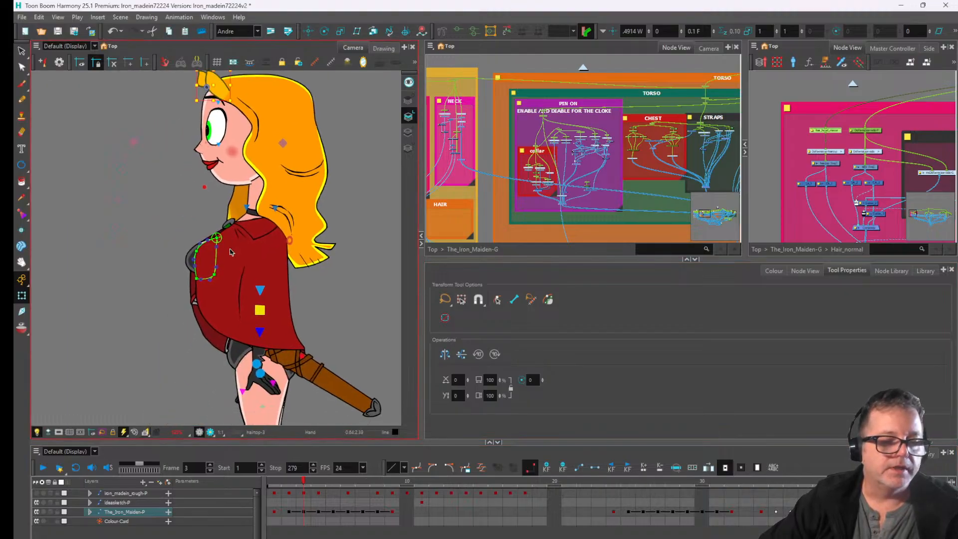
scroll(239, 275, up, 3)
key(ctrl+z)
key(ctrl+z)
key(ctrl+z)
key(ctrl+z)
key(ctrl+z)
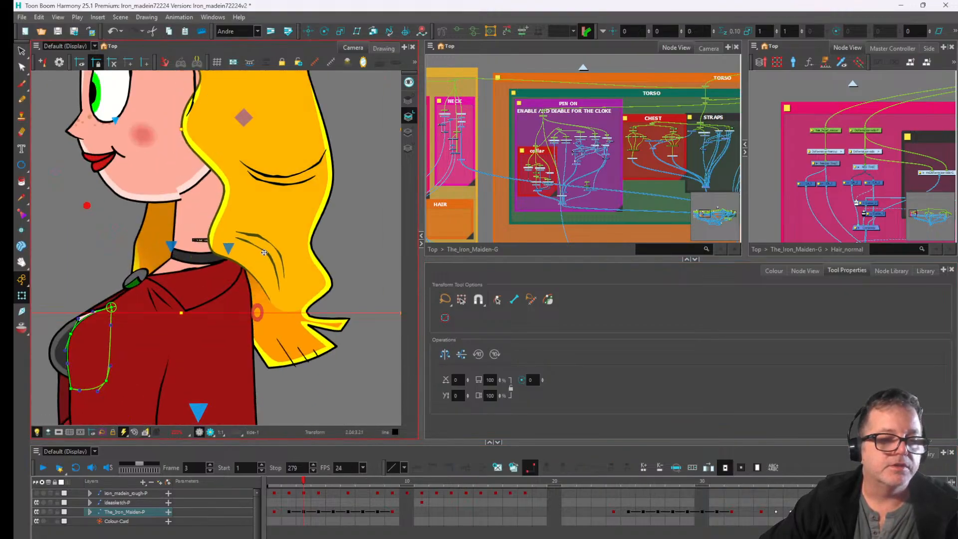
scroll(239, 275, down, 1)
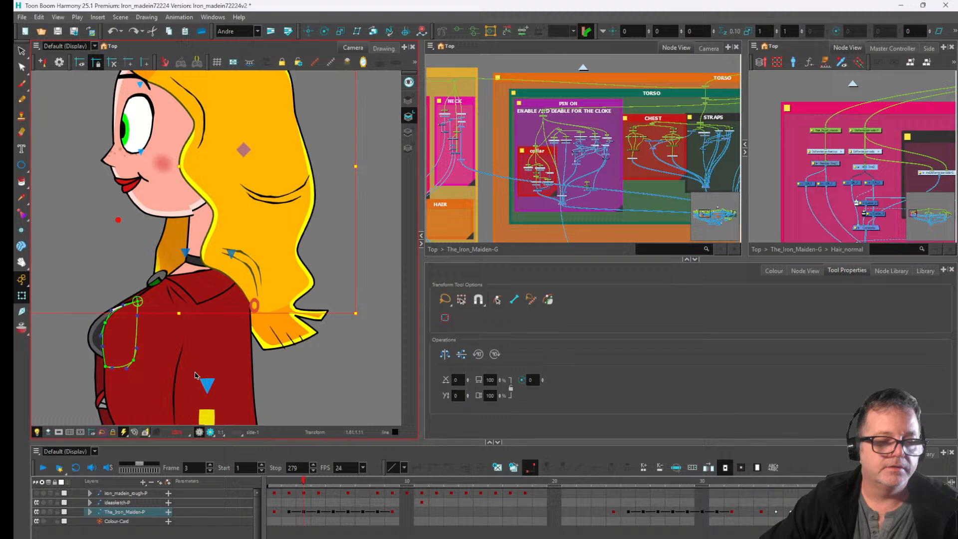
- Disable the cloak by disabling all nodes in the PIN ON backdrop, including the collar
click(195, 375)
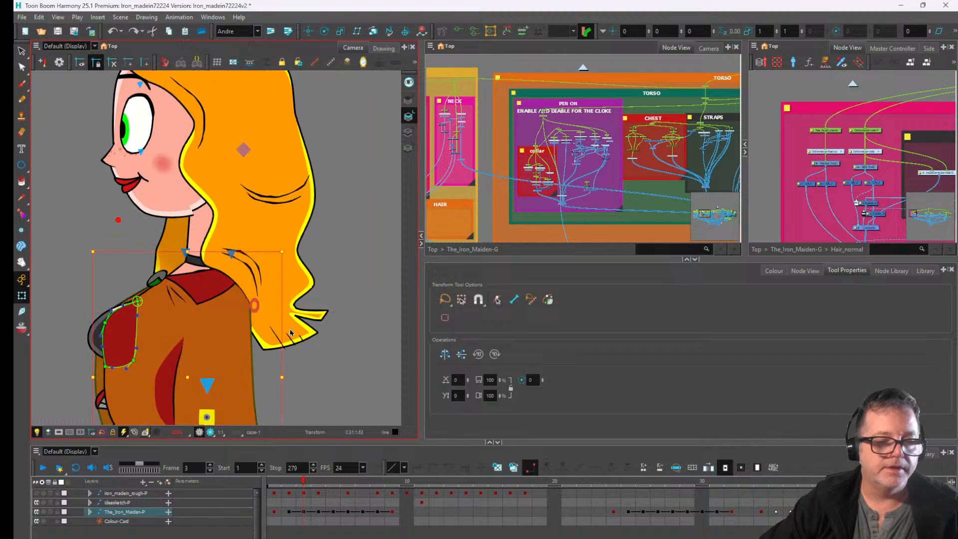
scroll(613, 120, down, 3)
scroll(613, 120, up, 4)
click(613, 120)
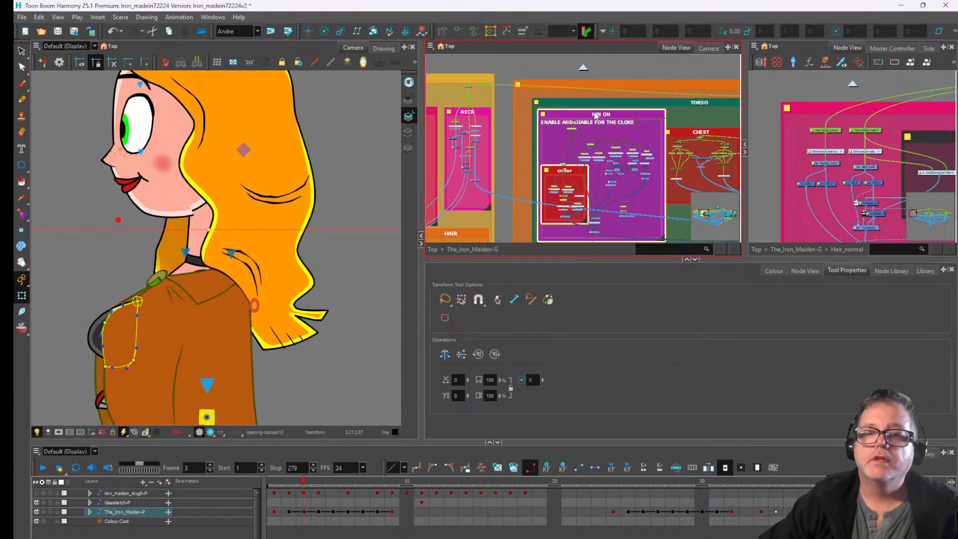
key(d)
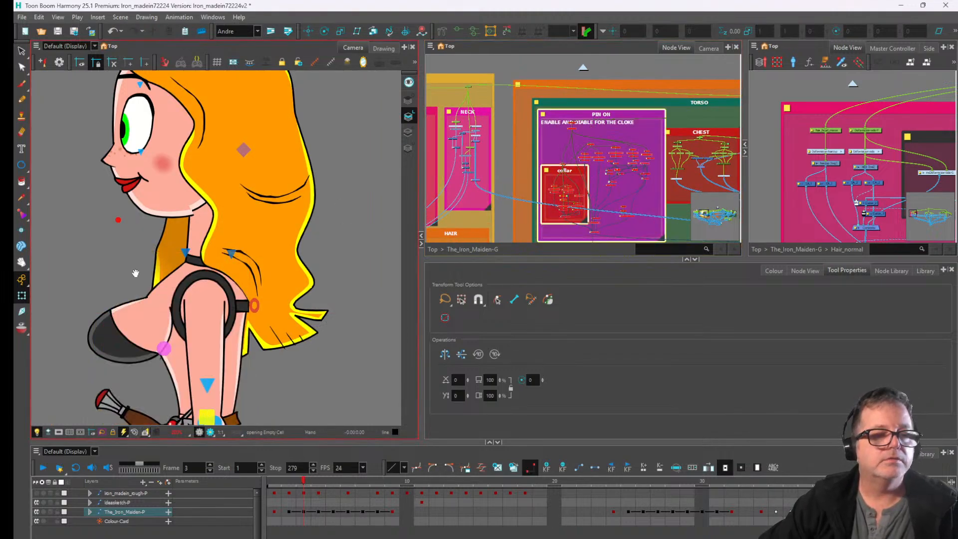
scroll(218, 254, down, 4)
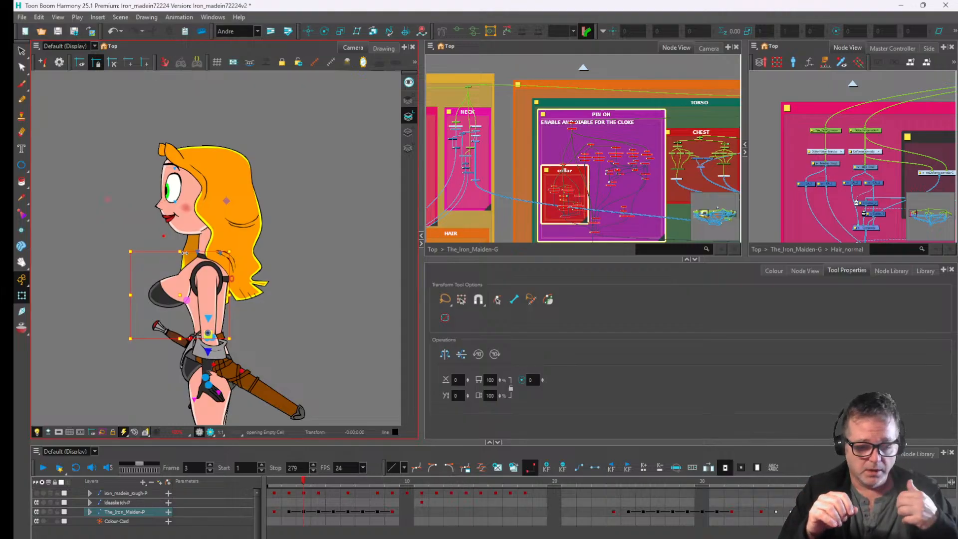
- Show the front view at frame 5 and examine the shoulder, upper torso and strap pieces without the cloak
click(315, 483)
click(331, 484)
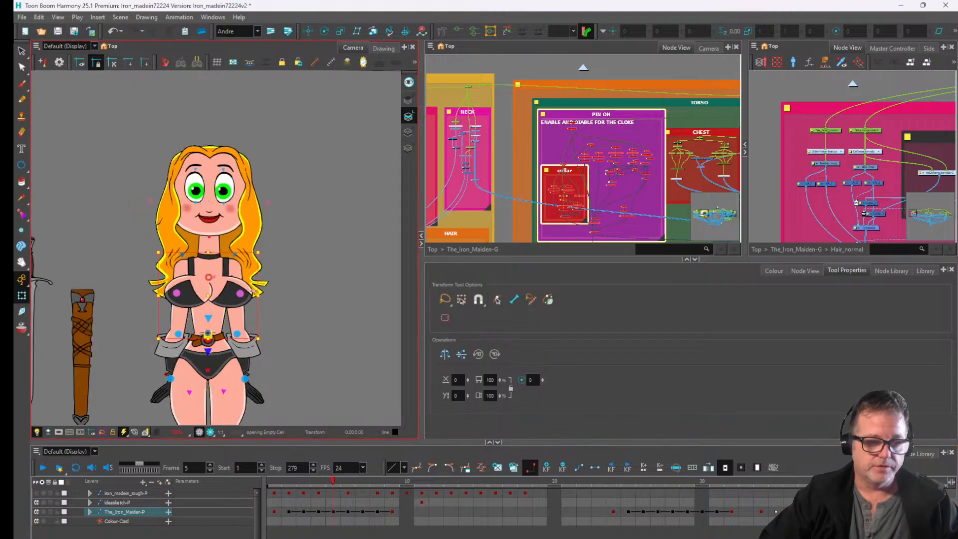
scroll(148, 227, up, 4)
mouse_move(227, 251)
mouse_down()
mouse_move(147, 227)
mouse_move(206, 232)
mouse_up()
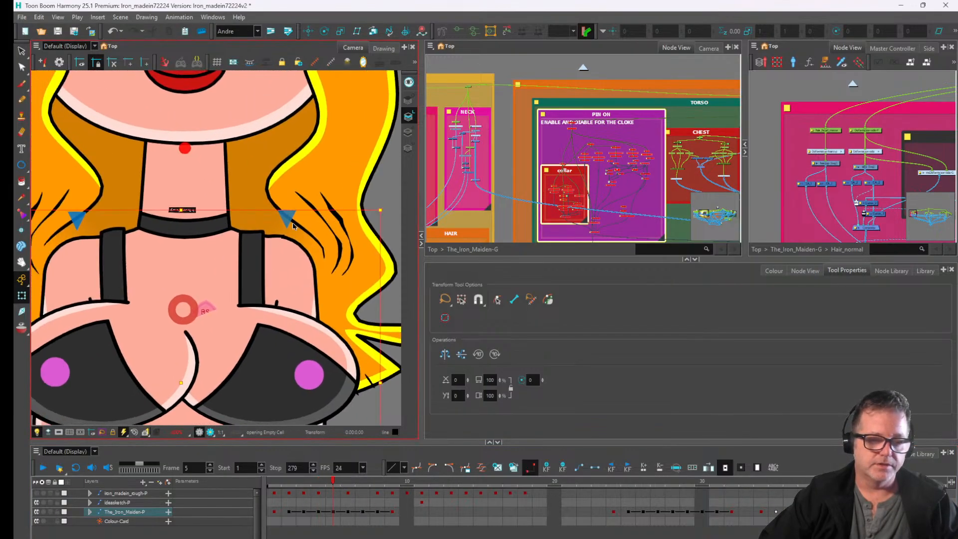
click(304, 268)
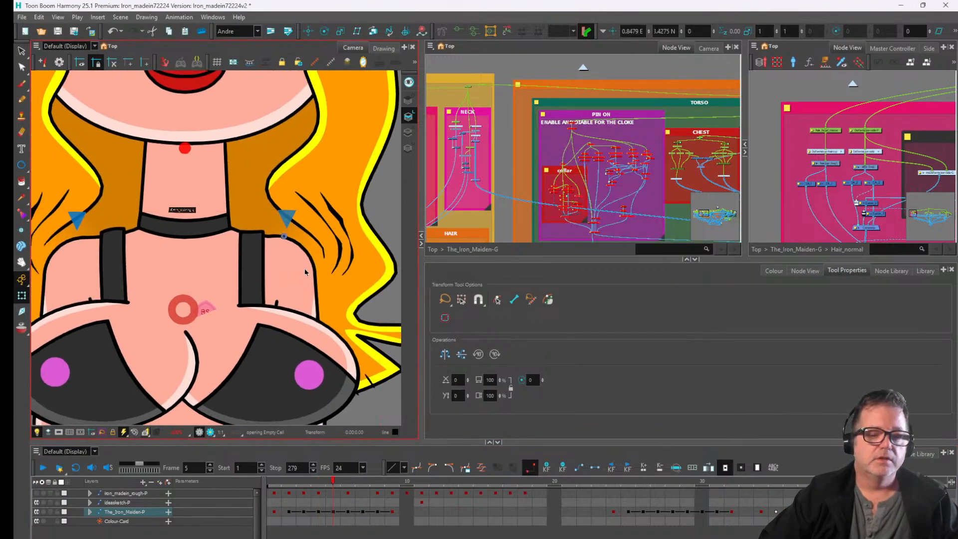
click(281, 259)
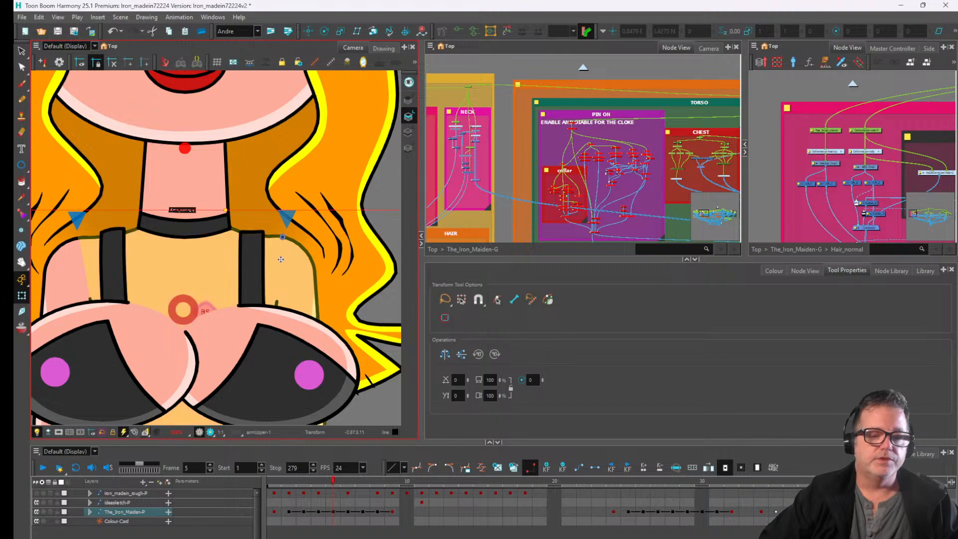
click(254, 261)
scroll(254, 261, down, 3)
scroll(204, 232, up, 1)
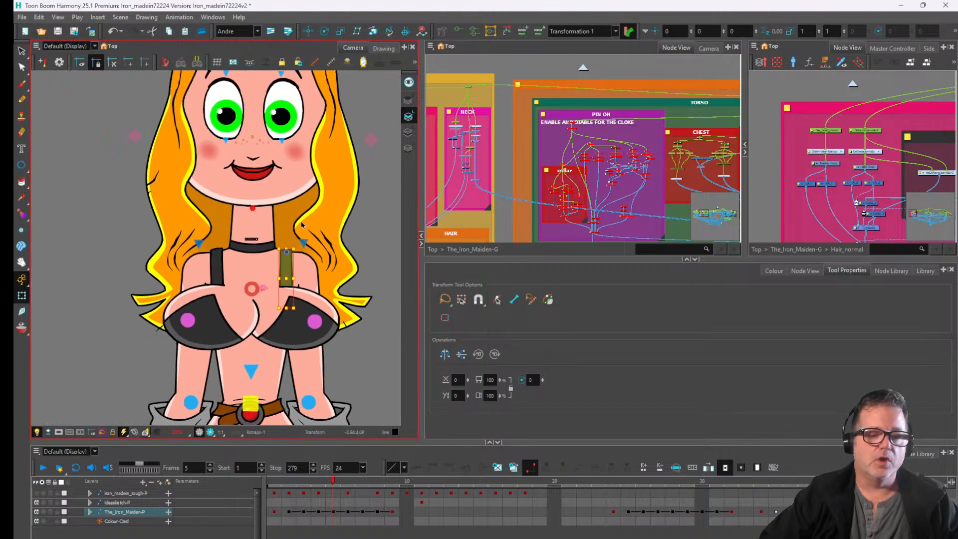
- Test the red knee control of the character's left leg by moving it, and undo the move
scroll(317, 285, down, 3)
drag(300, 379, 299, 320)
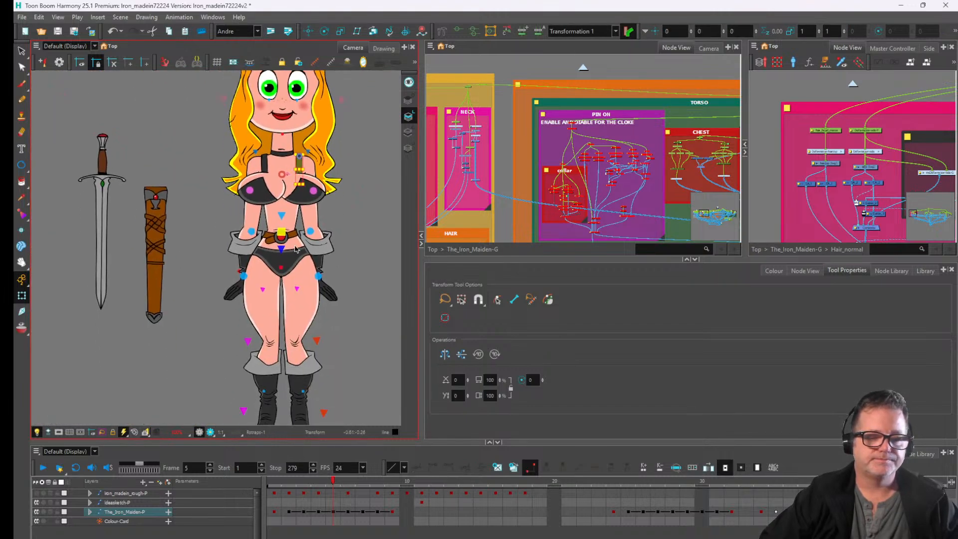
scroll(267, 254, up, 2)
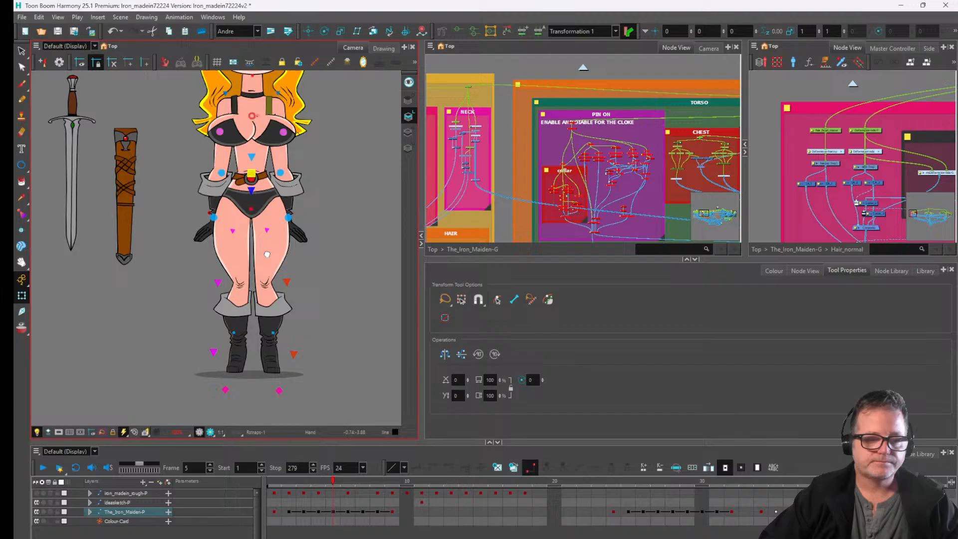
click(289, 276)
mouse_move(296, 276)
mouse_down()
mouse_move(346, 266)
mouse_move(305, 273)
mouse_up()
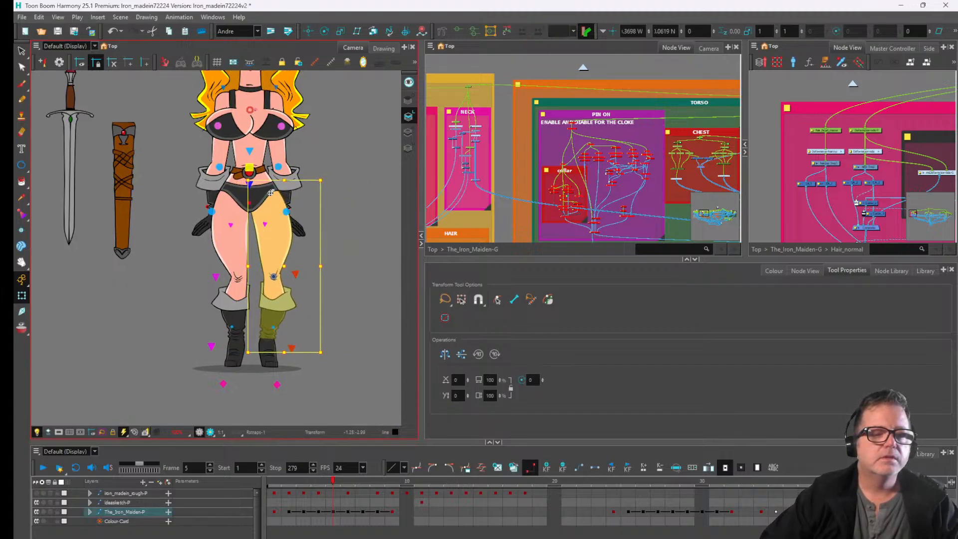
key(ctrl+z)
- Test the upper-body control at the waist by moving the torso, and undo the move
drag(279, 177, 293, 279)
scroll(293, 279, up, 2)
click(279, 280)
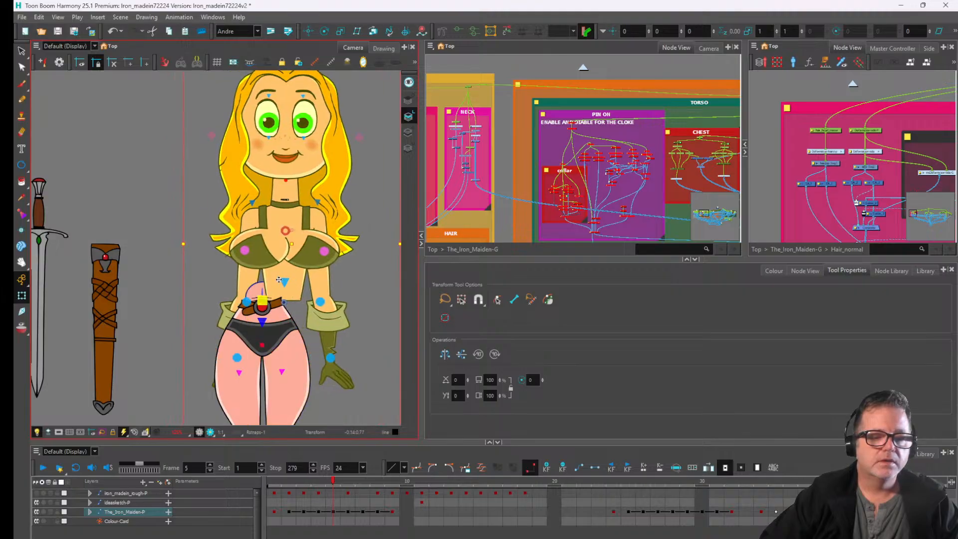
key(ctrl+z)
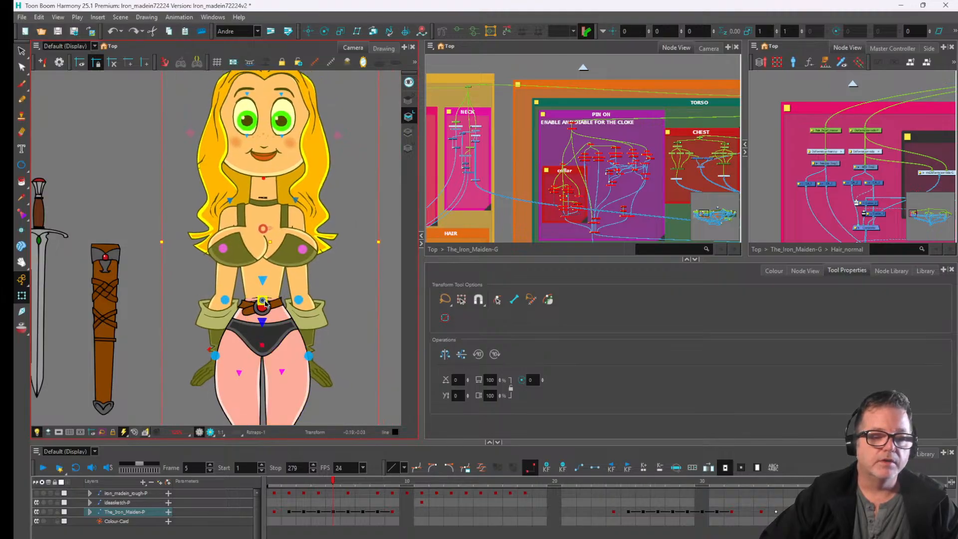
- Test the body control at the belt by shifting the hips, undo the move, and check the whole front-view character
click(264, 302)
drag(301, 311, 268, 276)
key(ctrl+z)
scroll(269, 276, down, 3)
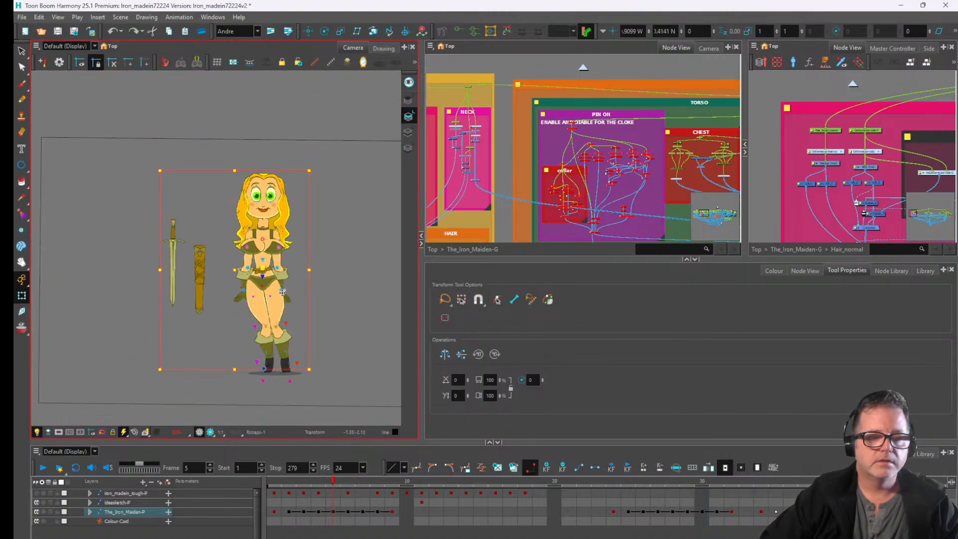
drag(279, 297, 273, 319)
scroll(278, 282, up, 1)
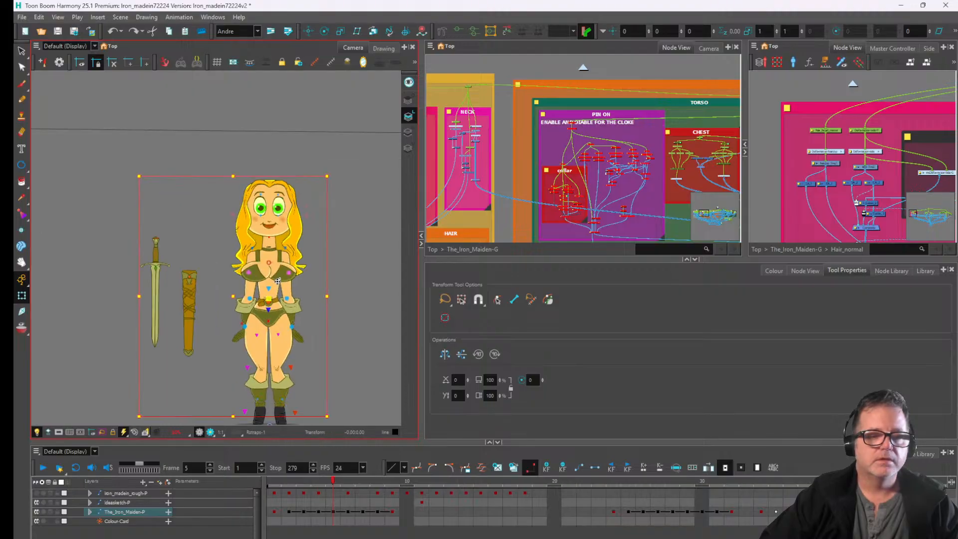
drag(253, 281, 244, 252)
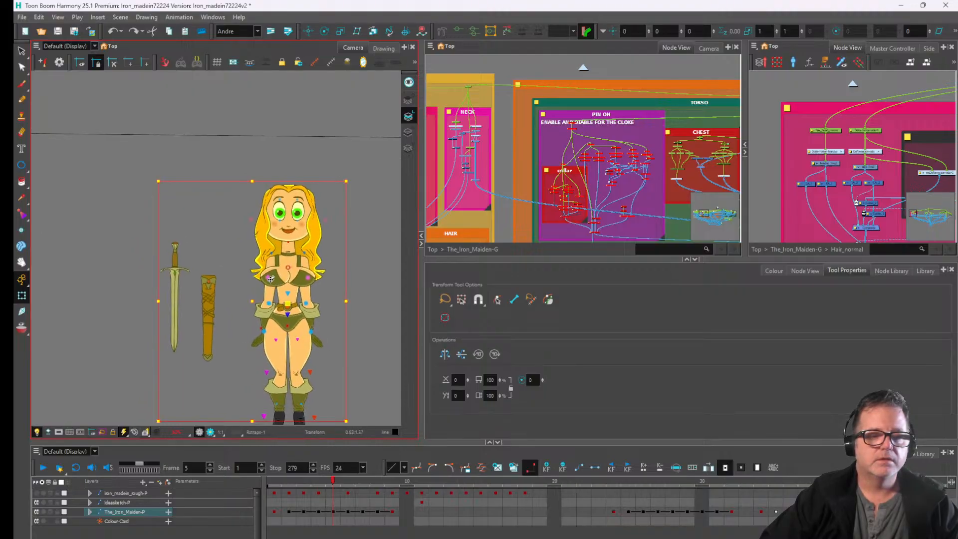
scroll(270, 279, down, 1)
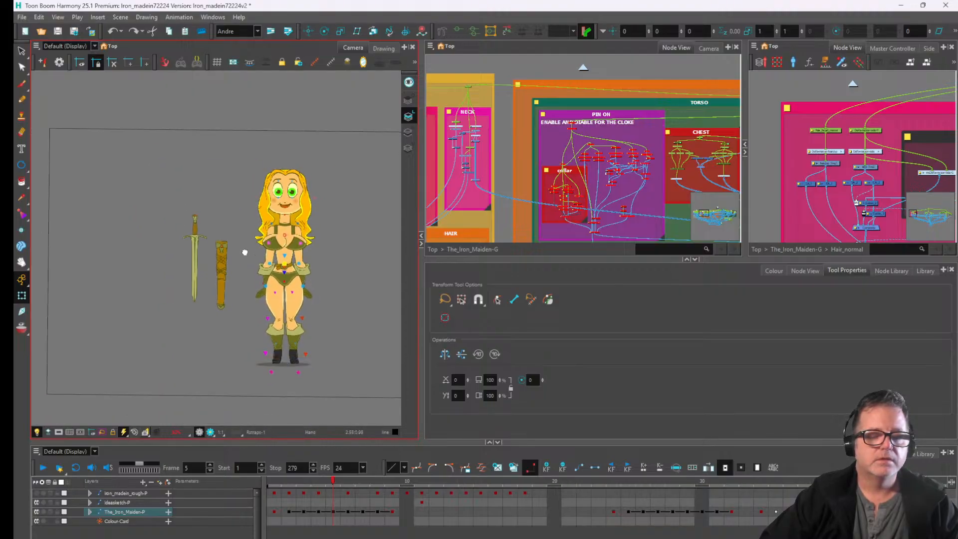
scroll(245, 263, up, 1)
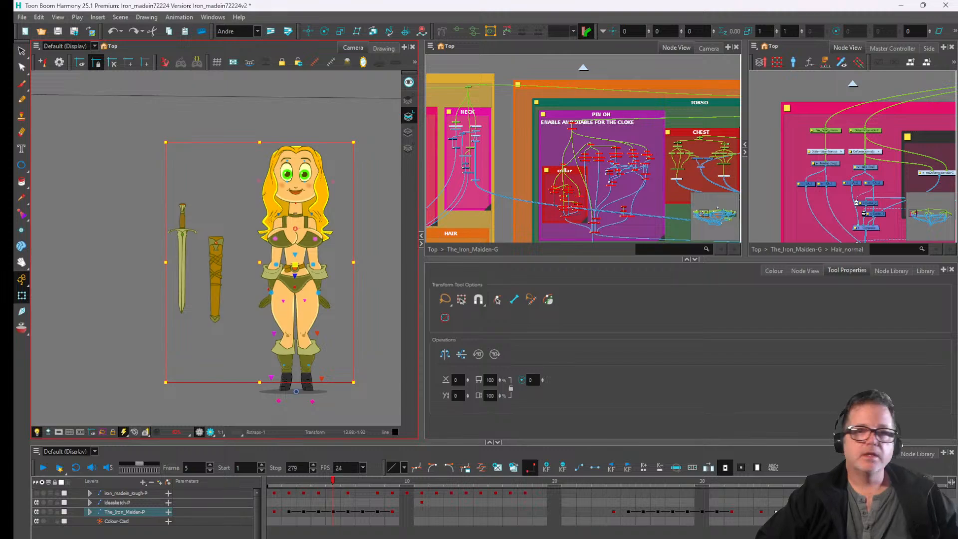